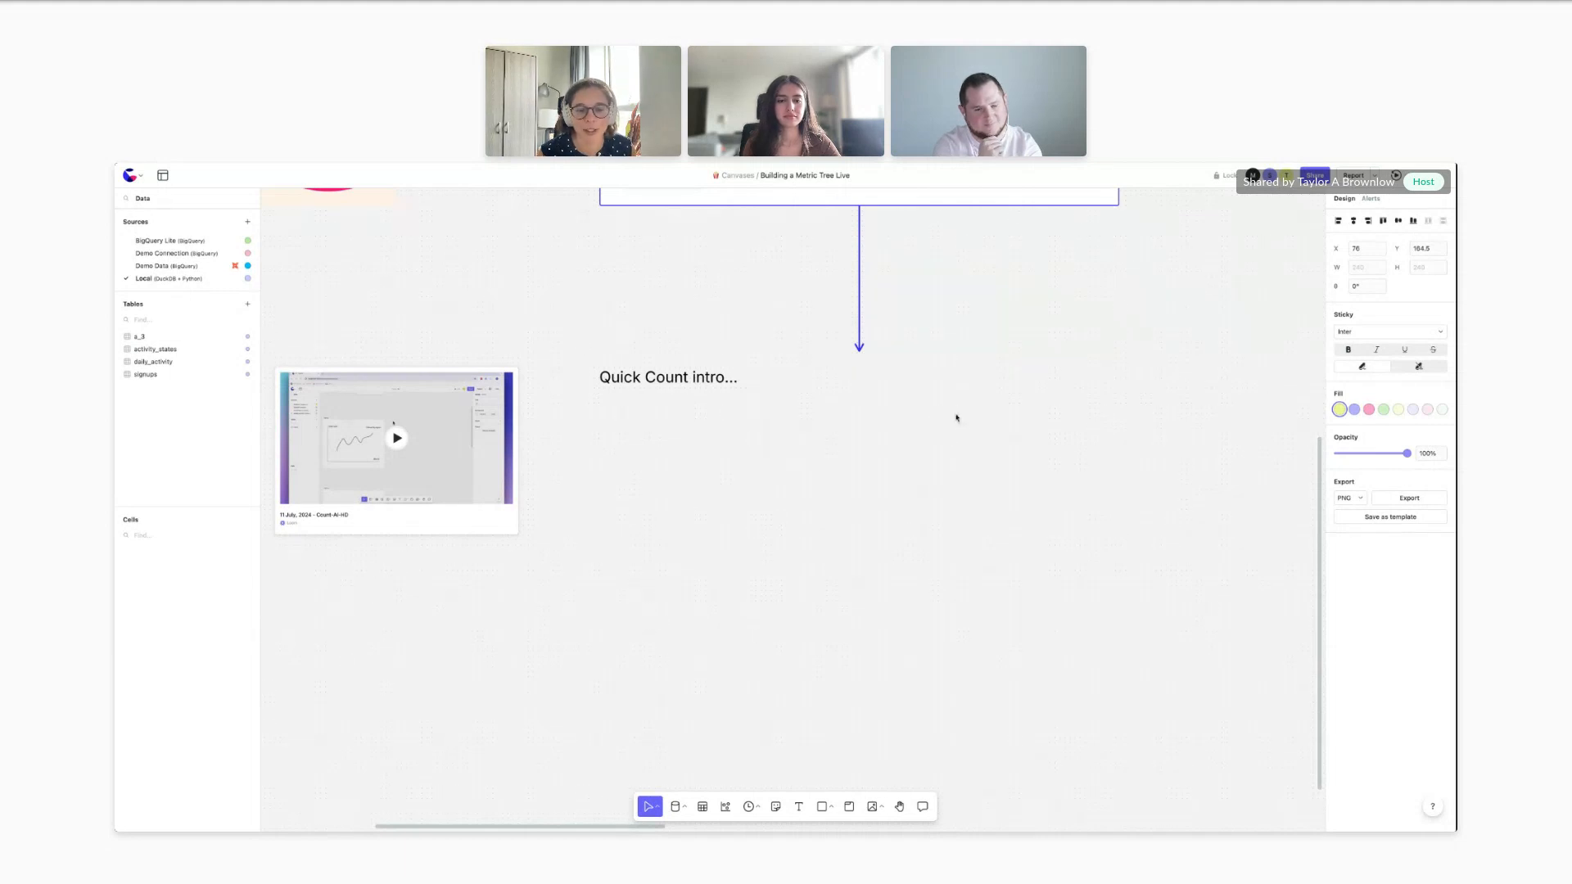
Look over the whole canvas and the empty area under the "Quick Count intro..." heading
{"action": "scroll", "coordinate": [746, 452], "scroll_direction": "down", "scroll_amount": 3}
{"action": "scroll", "coordinate": [747, 452], "scroll_direction": "up", "scroll_amount": 5}
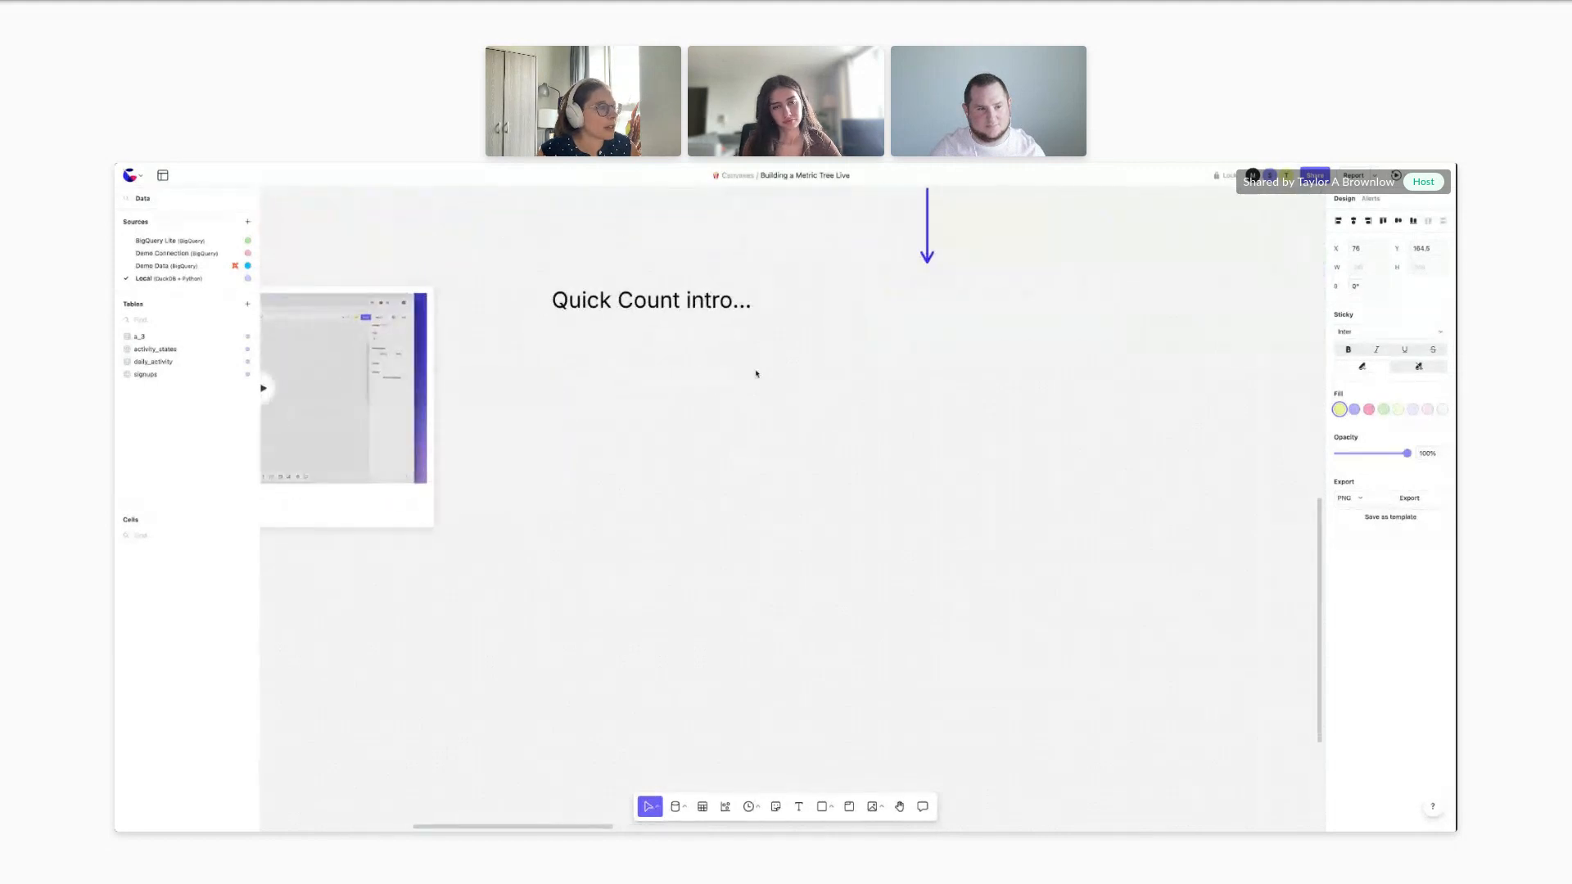
{"action": "scroll", "coordinate": [756, 373], "scroll_direction": "down", "scroll_amount": 2}
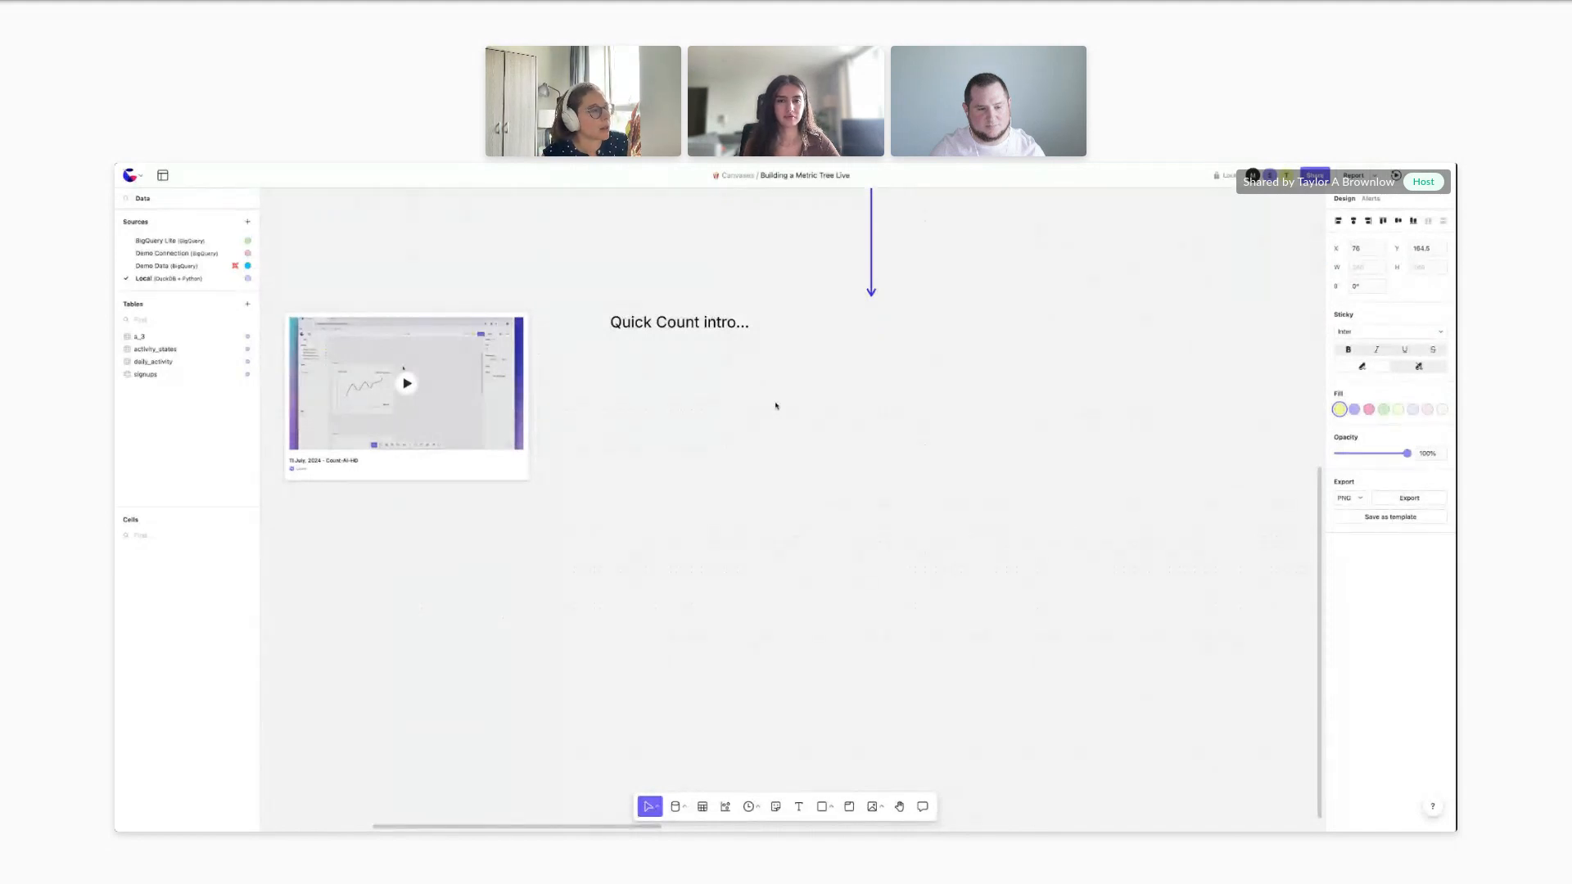
{"action": "scroll", "coordinate": [776, 406], "scroll_direction": "down", "scroll_amount": 5}
{"action": "scroll", "coordinate": [776, 406], "scroll_direction": "right", "scroll_amount": 1}
{"action": "scroll", "coordinate": [776, 406], "scroll_direction": "up", "scroll_amount": 1}
{"action": "scroll", "coordinate": [776, 406], "scroll_direction": "down", "scroll_amount": 1}
{"action": "scroll", "coordinate": [776, 406], "scroll_direction": "right", "scroll_amount": 1}
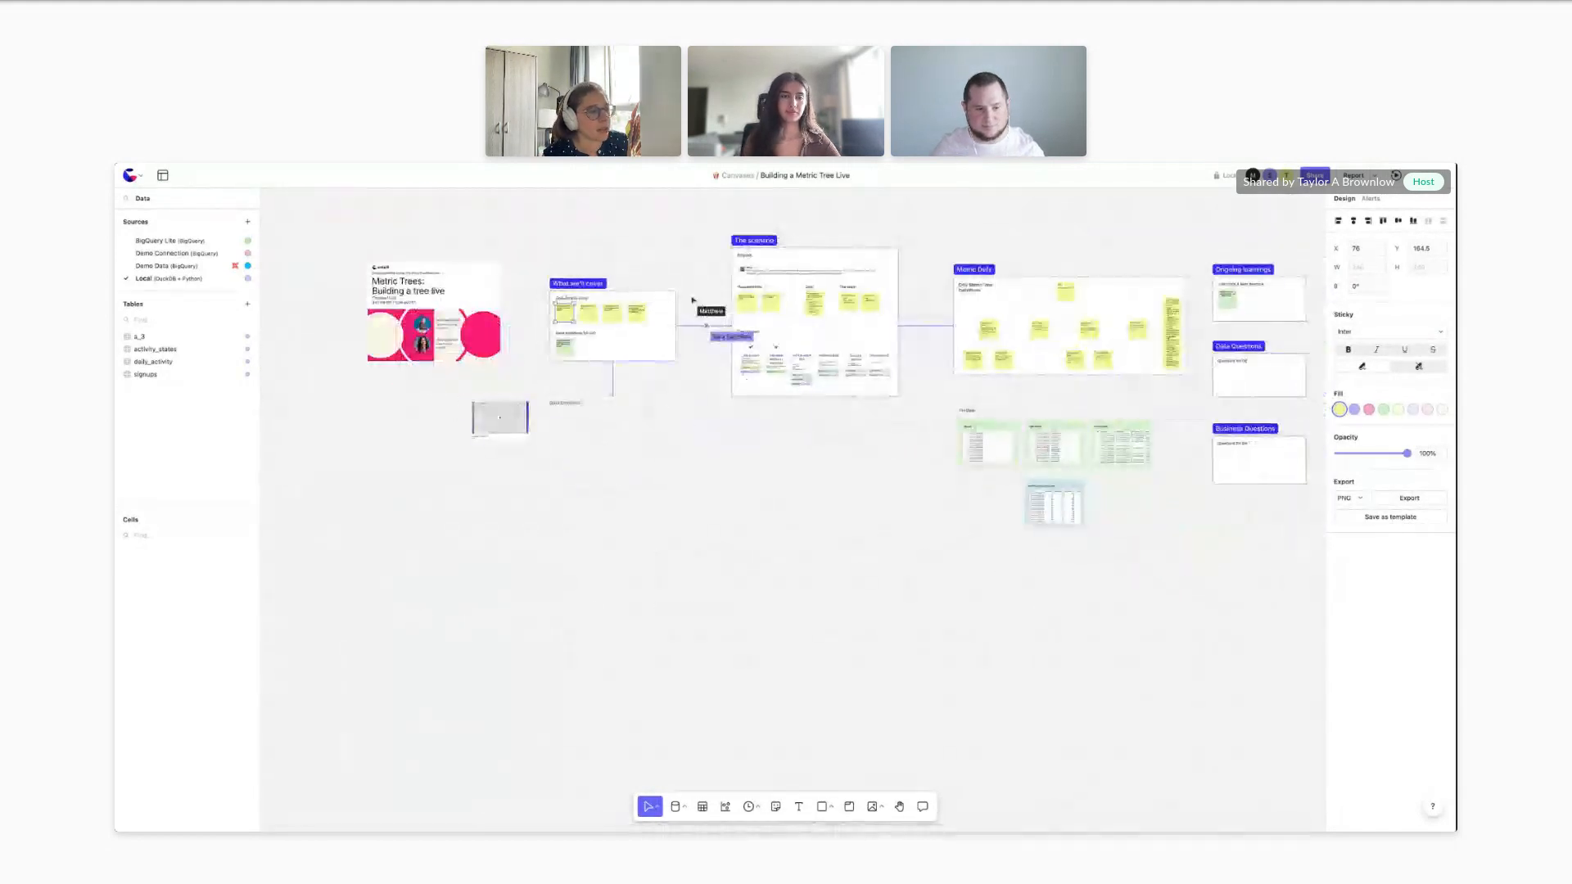
{"action": "scroll", "coordinate": [776, 406], "scroll_direction": "left", "scroll_amount": 2}
{"action": "scroll", "coordinate": [776, 406], "scroll_direction": "up", "scroll_amount": 3}
{"action": "scroll", "coordinate": [776, 406], "scroll_direction": "up", "scroll_amount": 5}
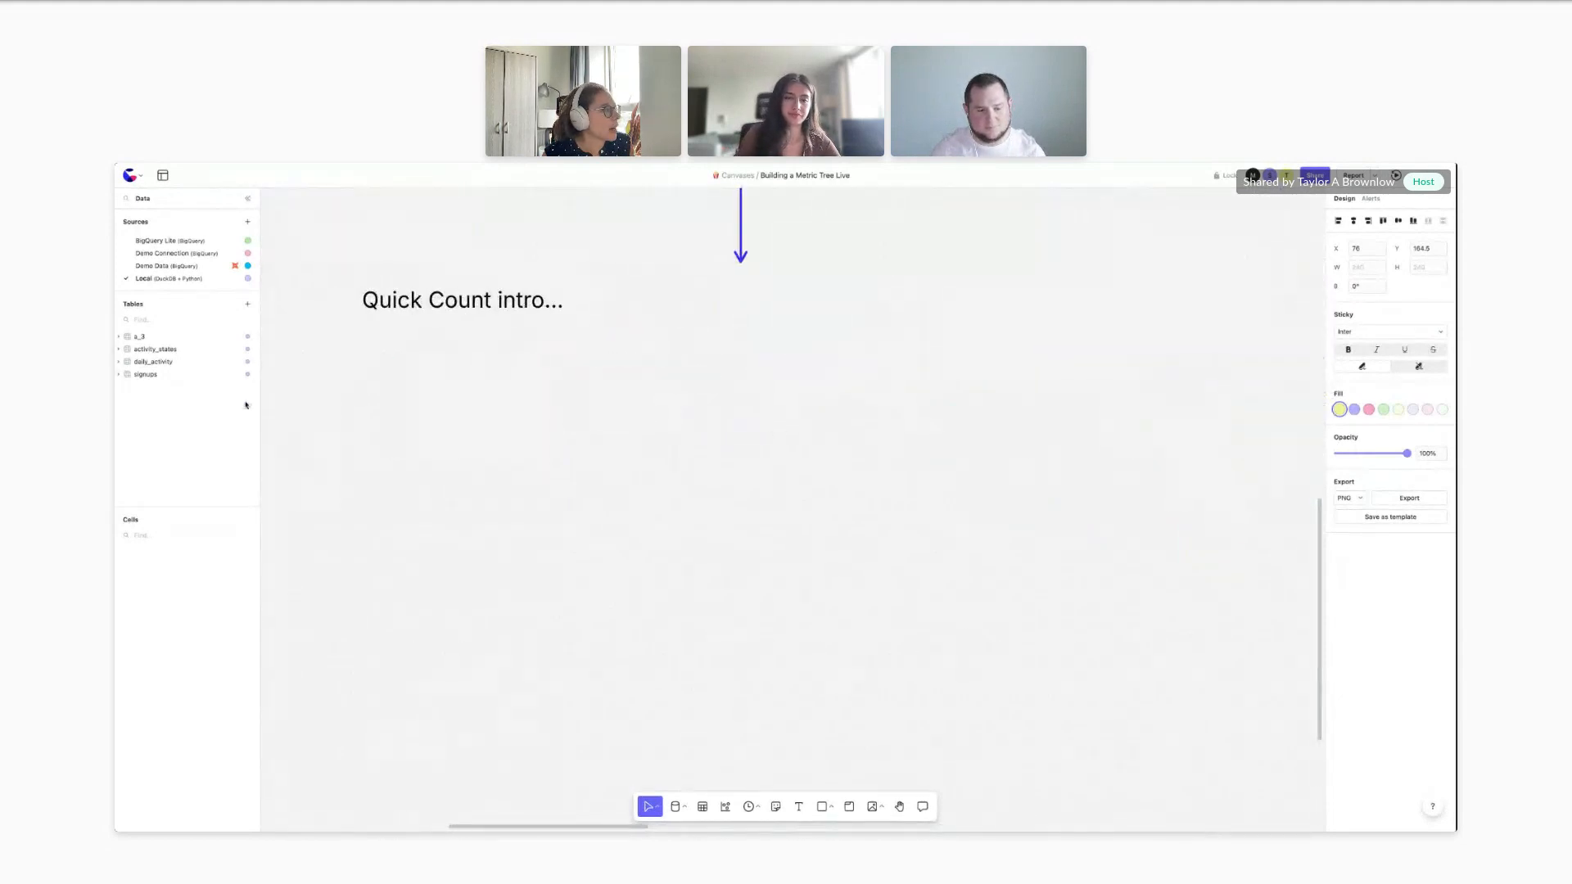
Add the spotify_artists and spotify_daily_tracks tables from the Demo Connection source to the canvas under the "Quick Count intro..." heading
{"action": "left_click", "coordinate": [168, 265]}
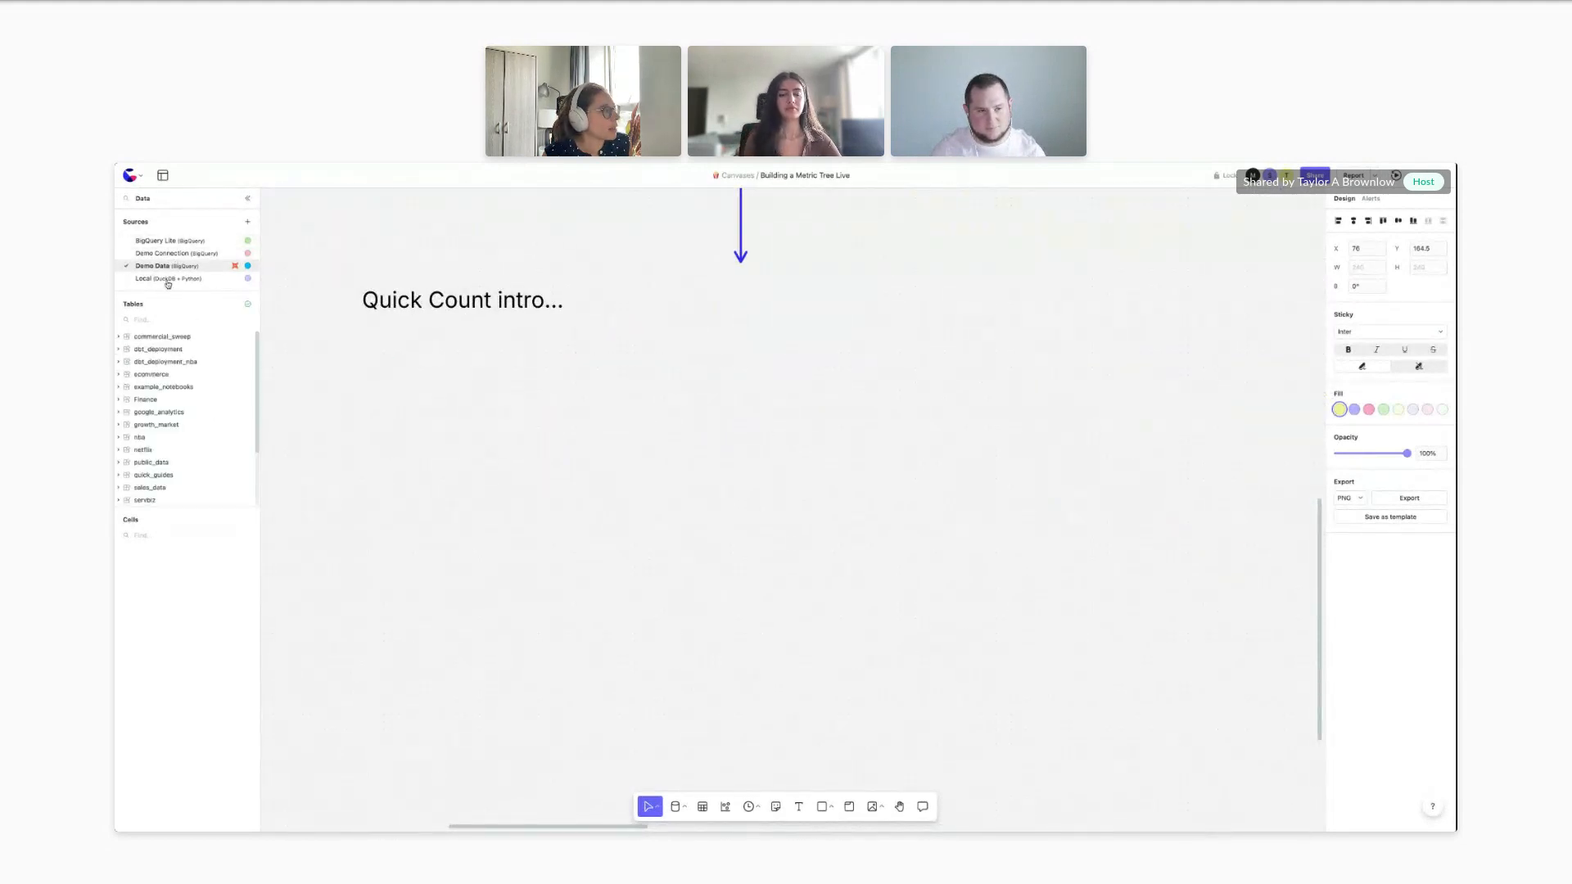
{"action": "left_click", "coordinate": [176, 254]}
{"action": "left_click", "coordinate": [132, 349]}
{"action": "left_click", "coordinate": [157, 364]}
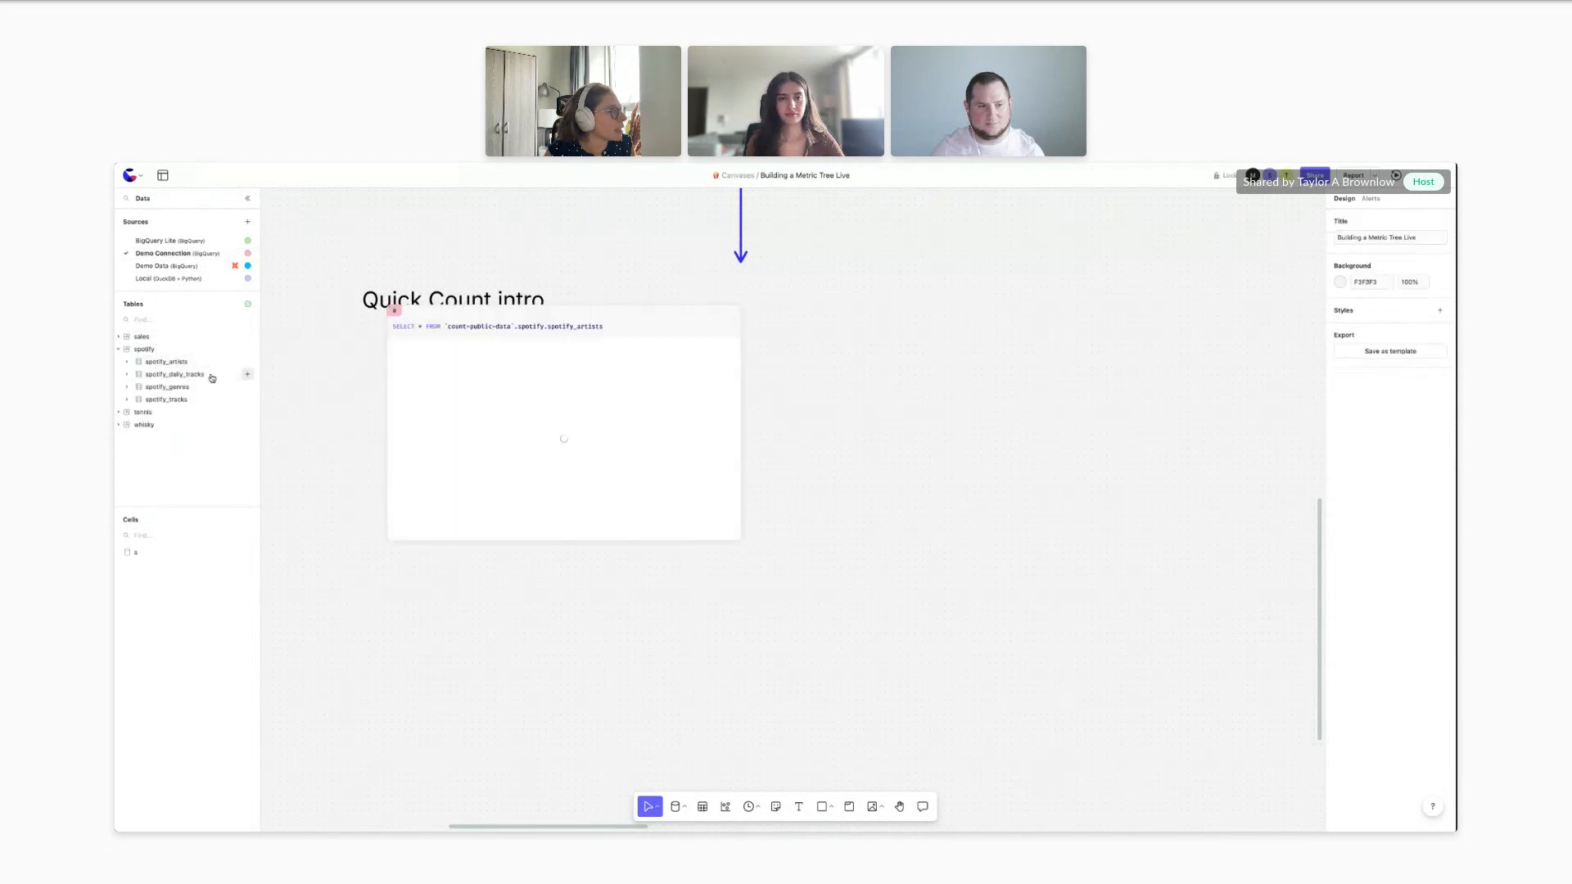
{"action": "left_click", "coordinate": [187, 375]}
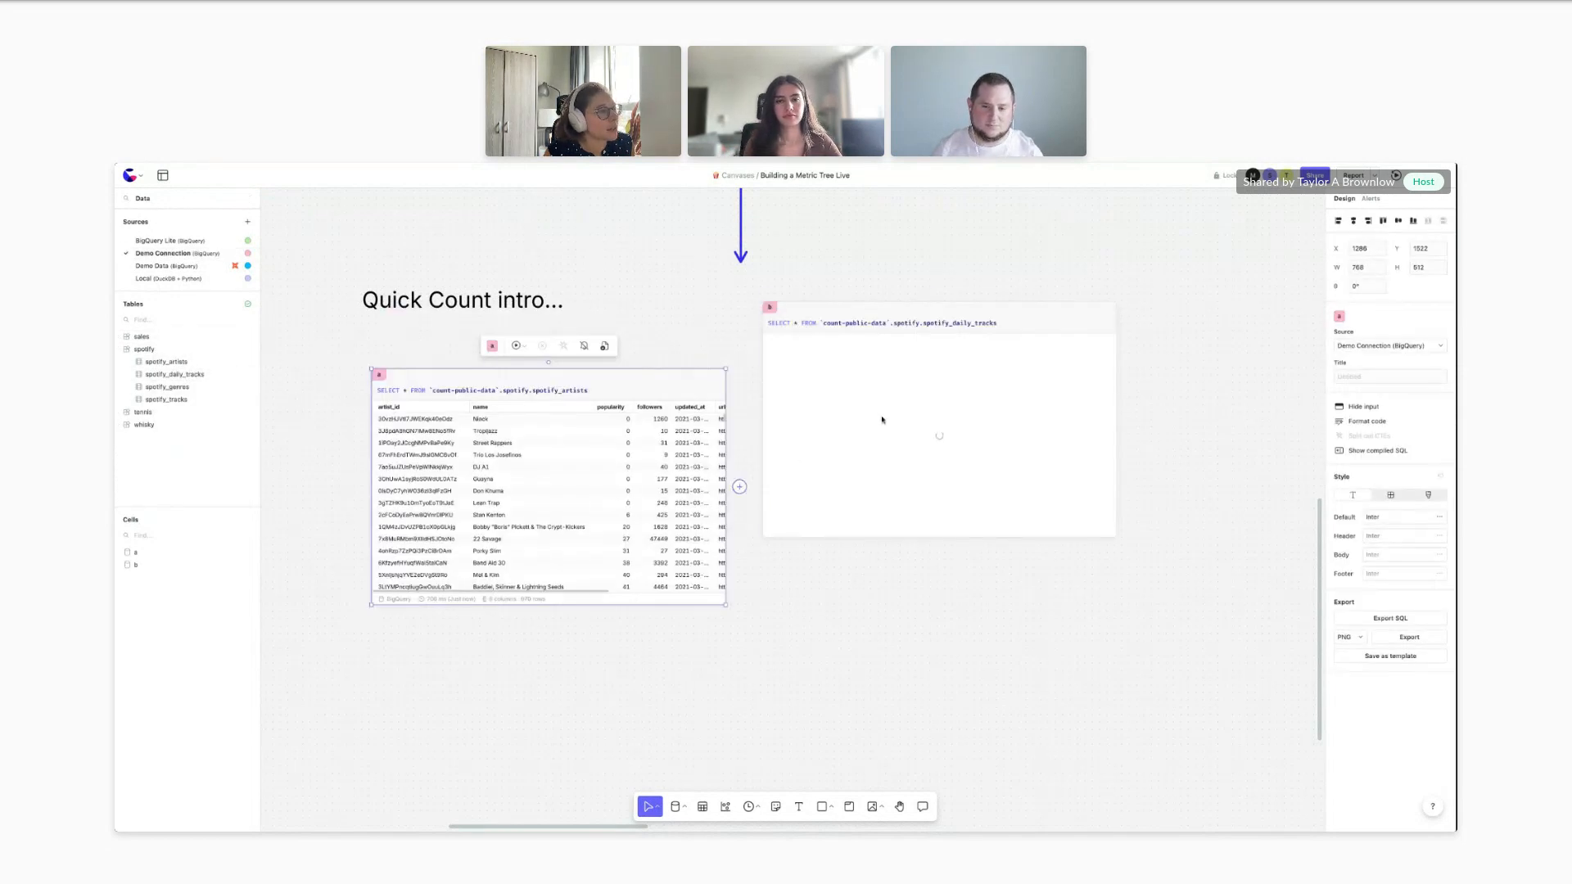
Add a connected visual cell directly below the spotify_artists table
{"action": "scroll", "coordinate": [568, 472], "scroll_direction": "down", "scroll_amount": 1}
{"action": "scroll", "coordinate": [568, 472], "scroll_direction": "left", "scroll_amount": 1}
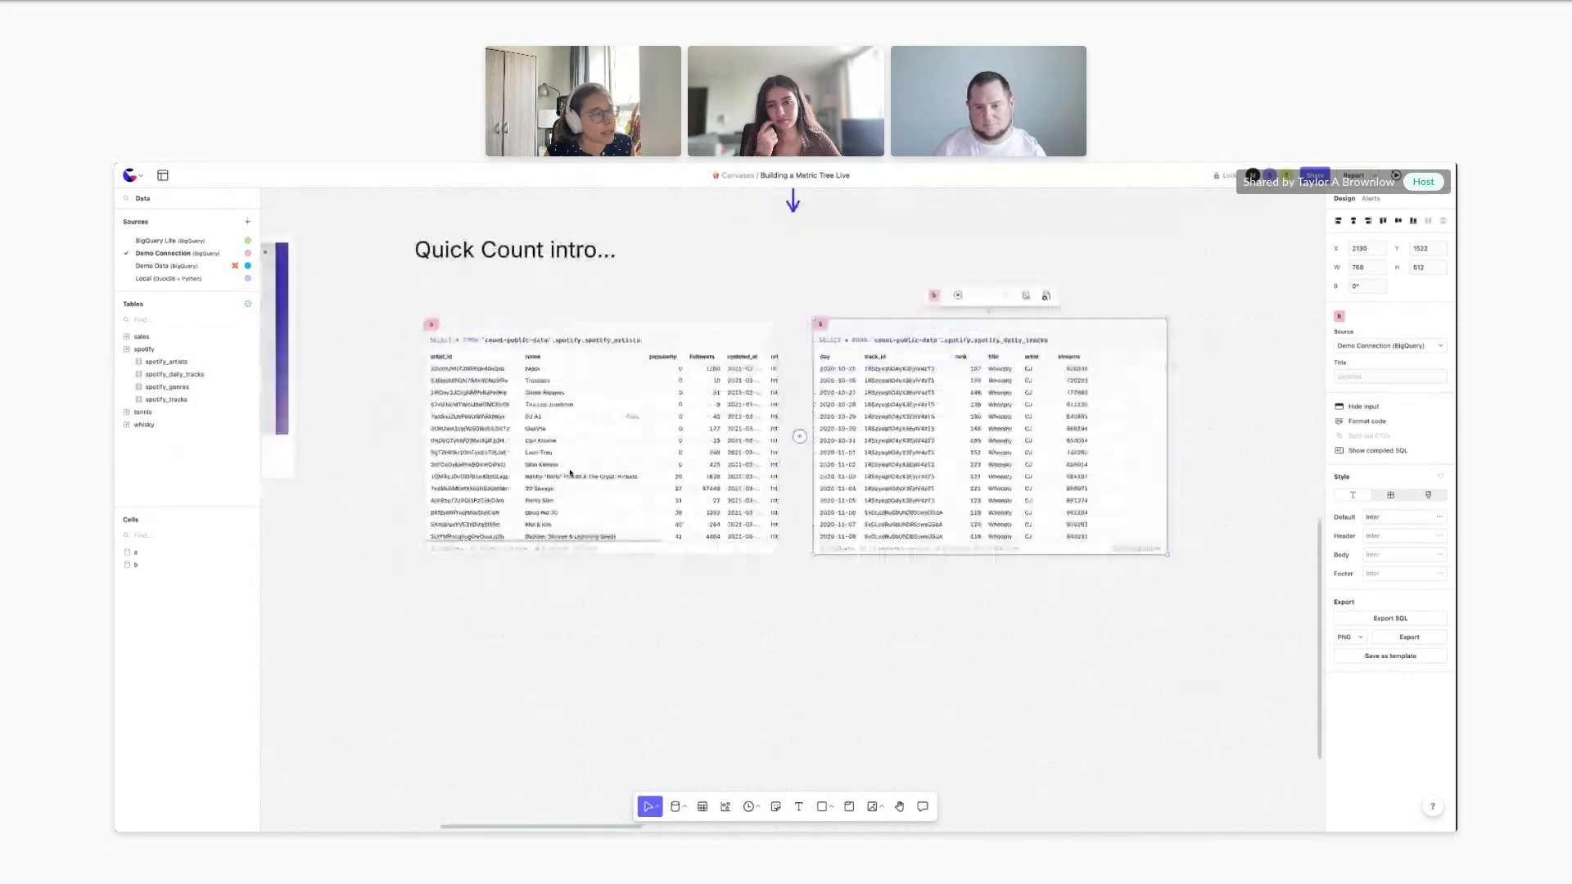
{"action": "left_click", "coordinate": [663, 513]}
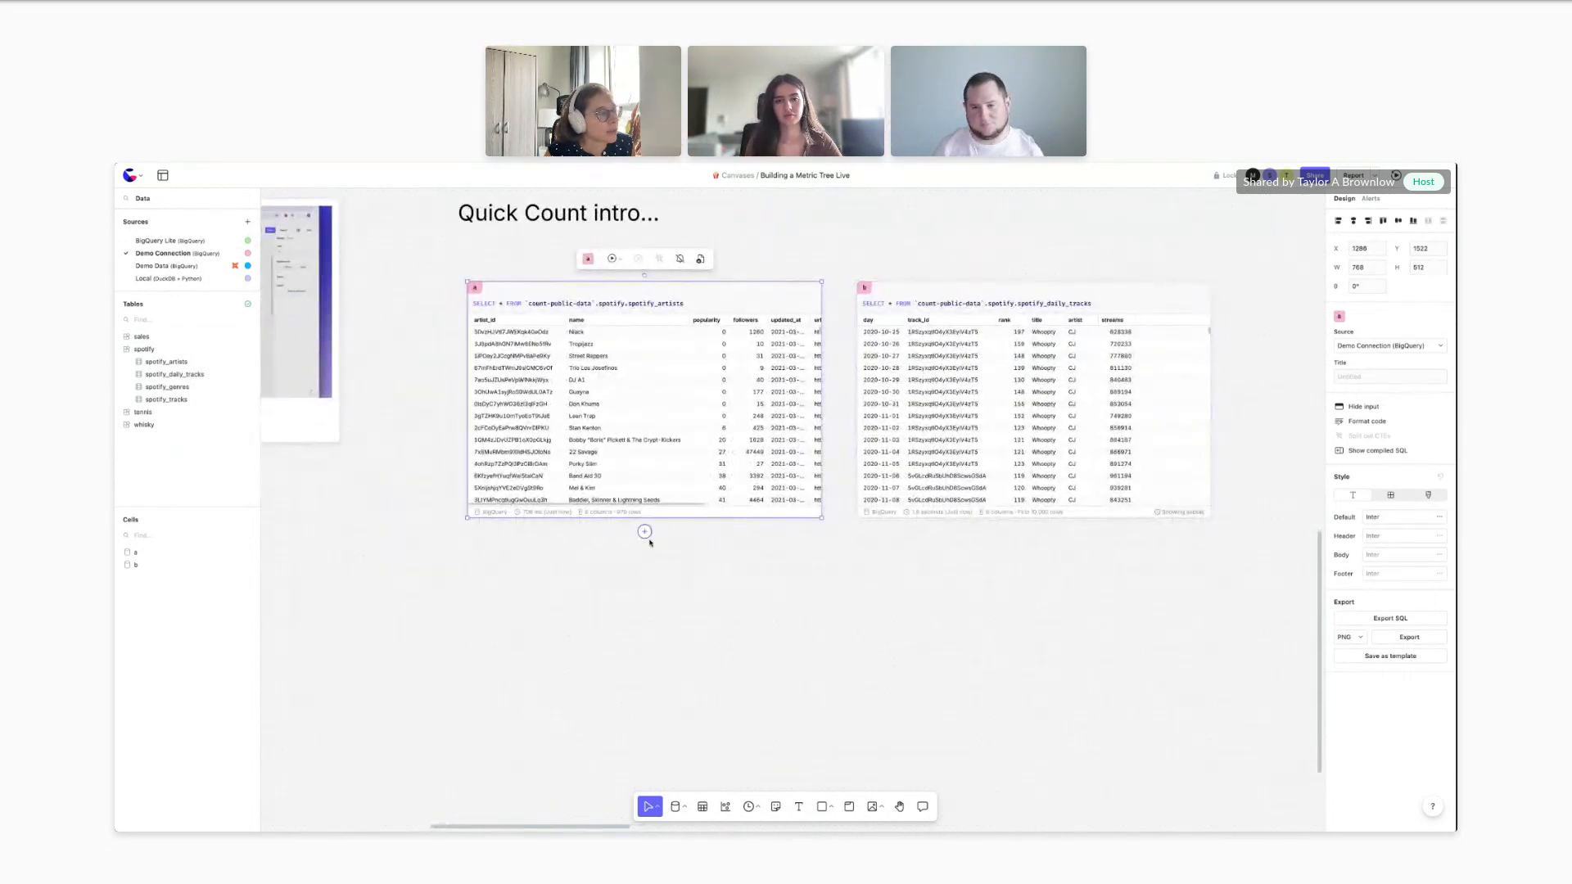
{"action": "left_click", "coordinate": [645, 532]}
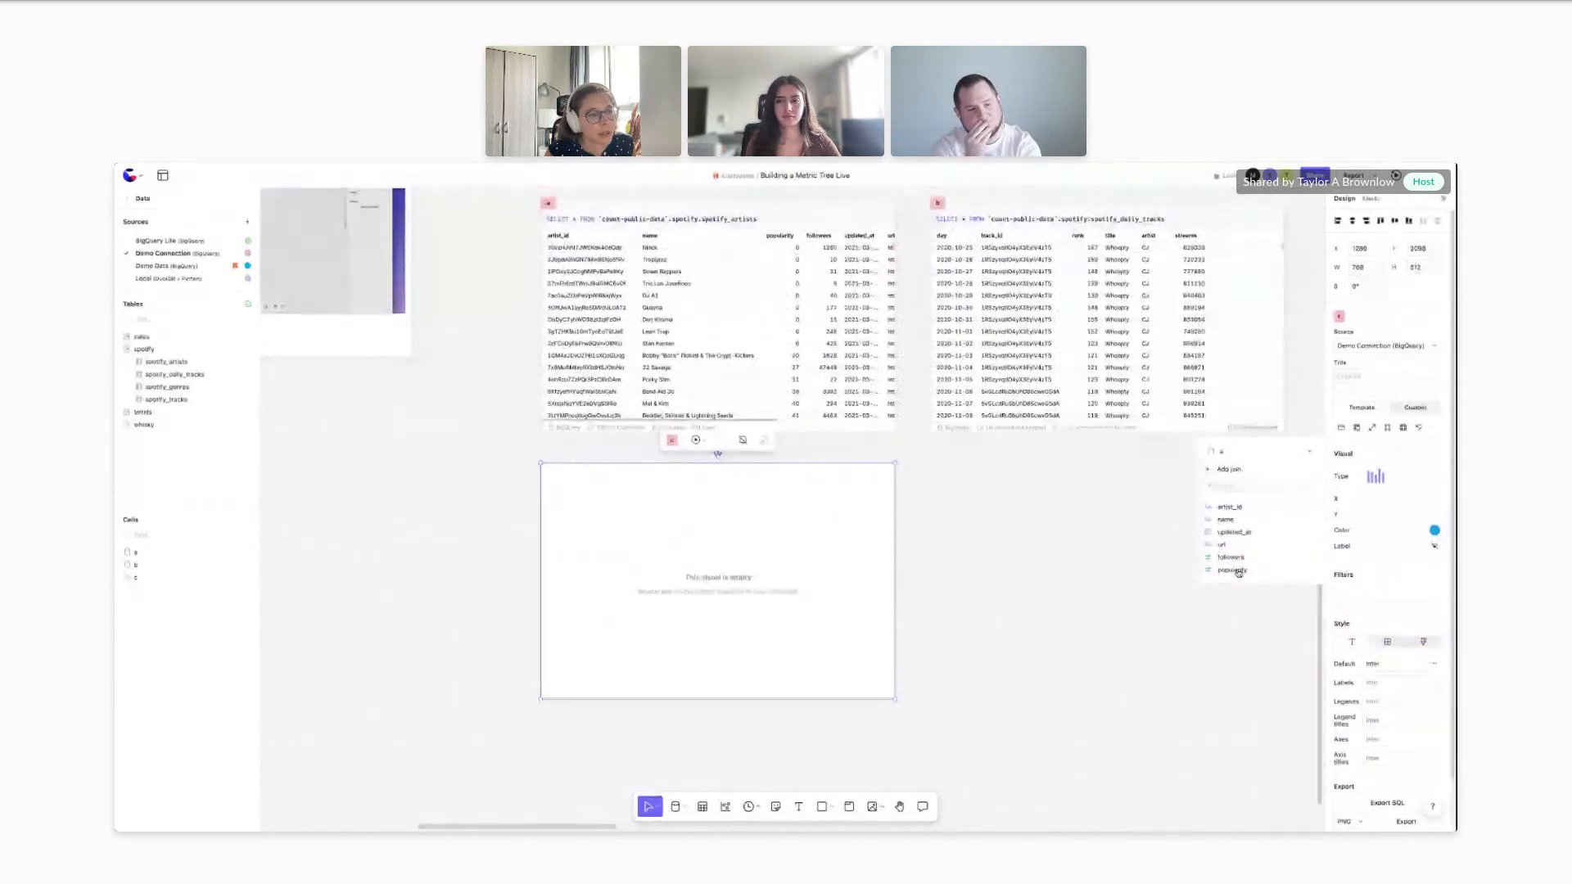
Make the visual a bubble scatter chart with popularity on X, followers on Y and name as the label
{"action": "left_click", "coordinate": [1375, 476]}
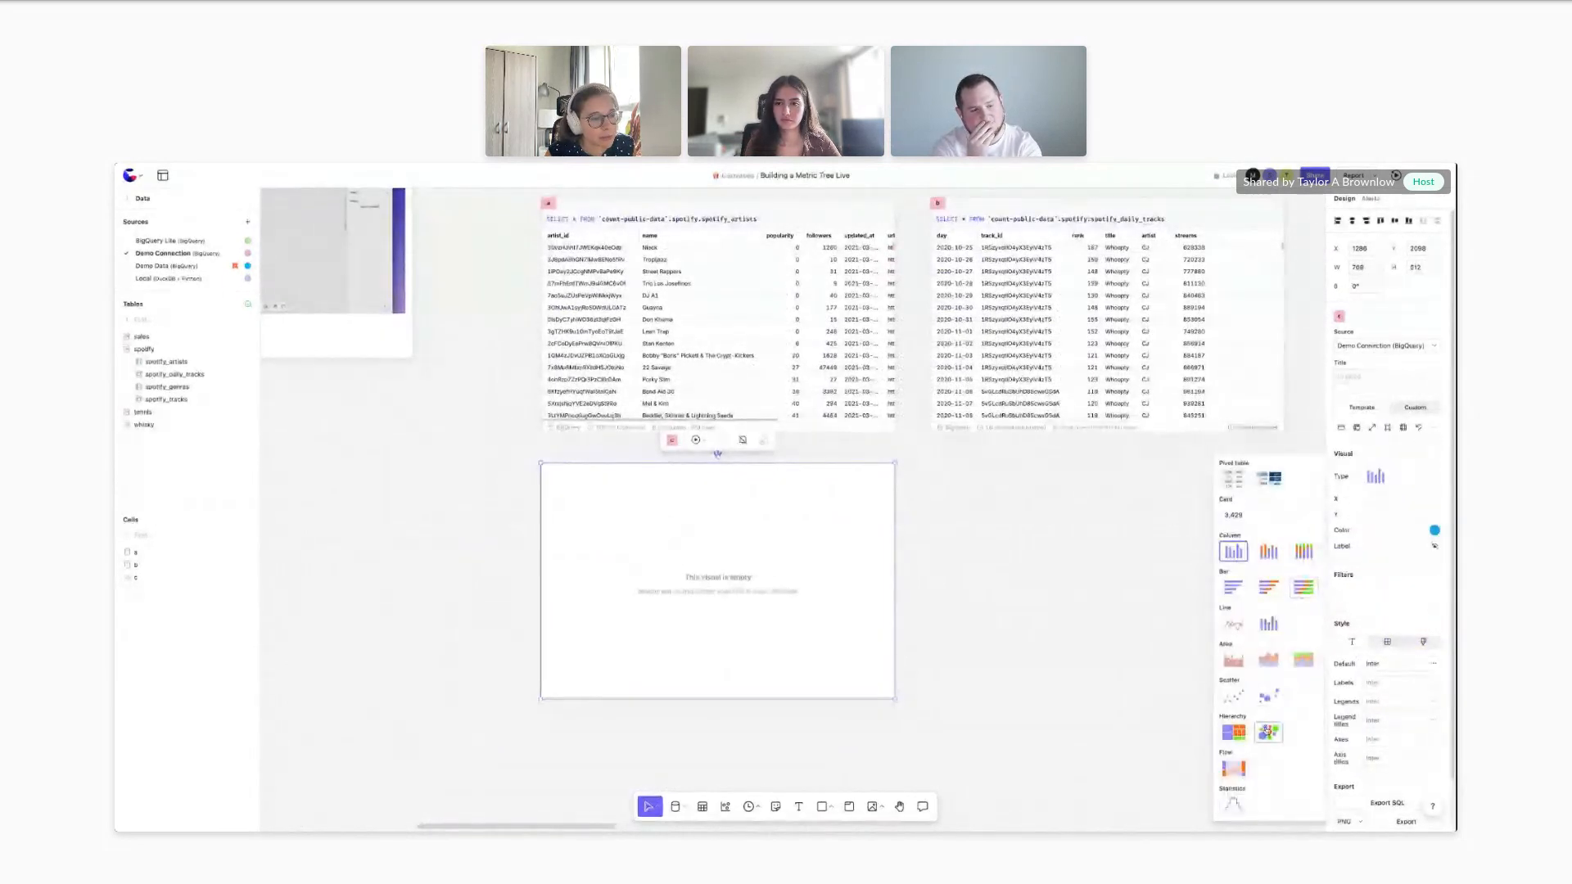
{"action": "left_click", "coordinate": [1267, 731]}
{"action": "left_click", "coordinate": [1232, 569]}
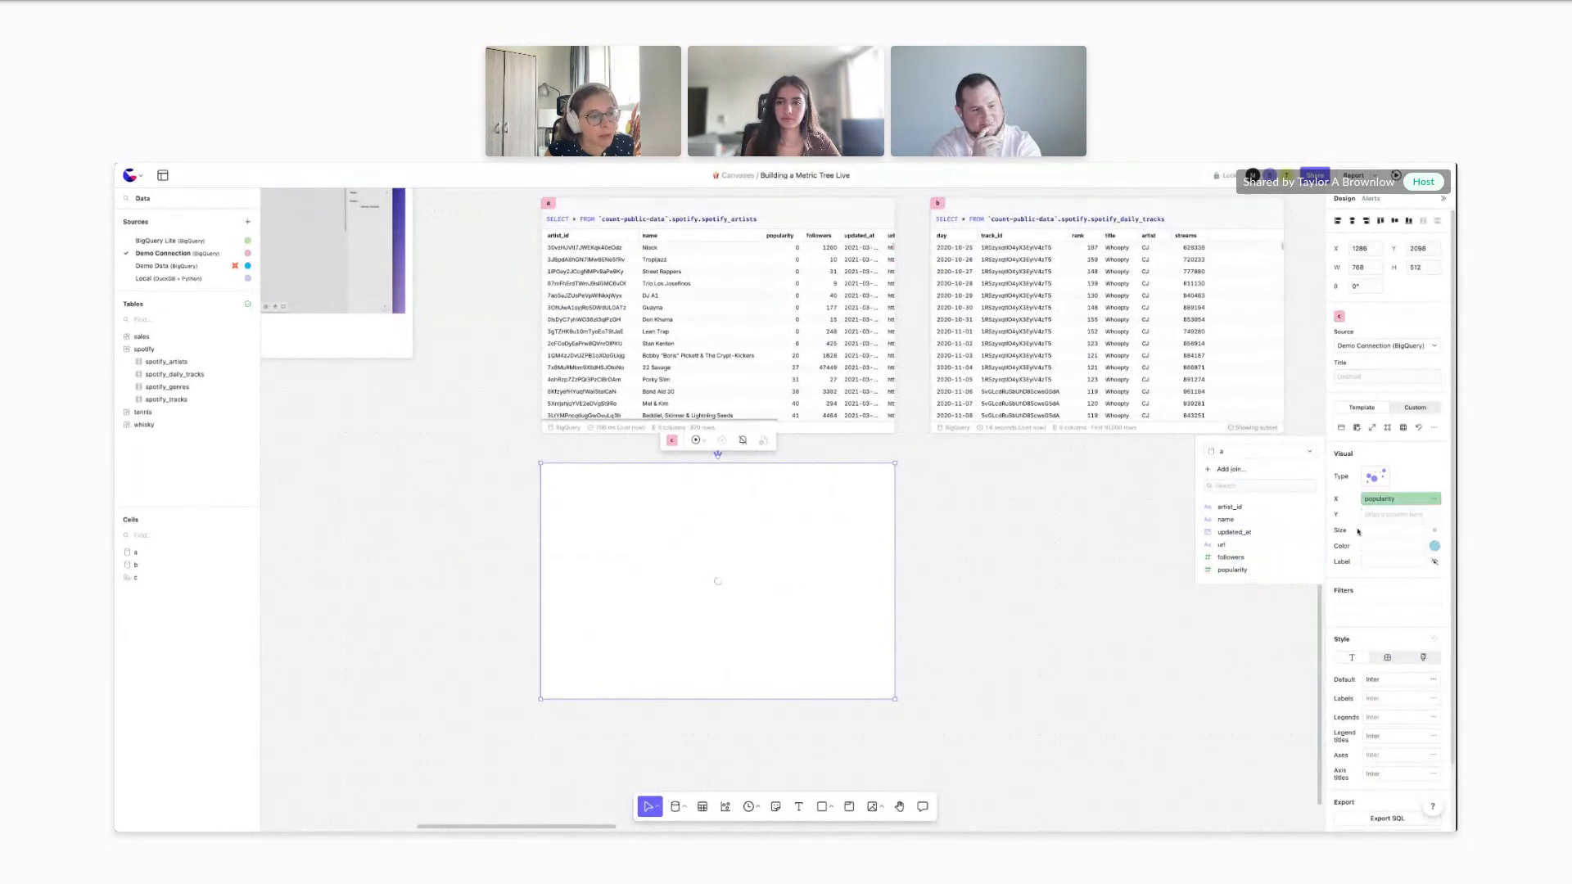
{"action": "left_click", "coordinate": [1231, 558]}
{"action": "left_click", "coordinate": [1271, 522]}
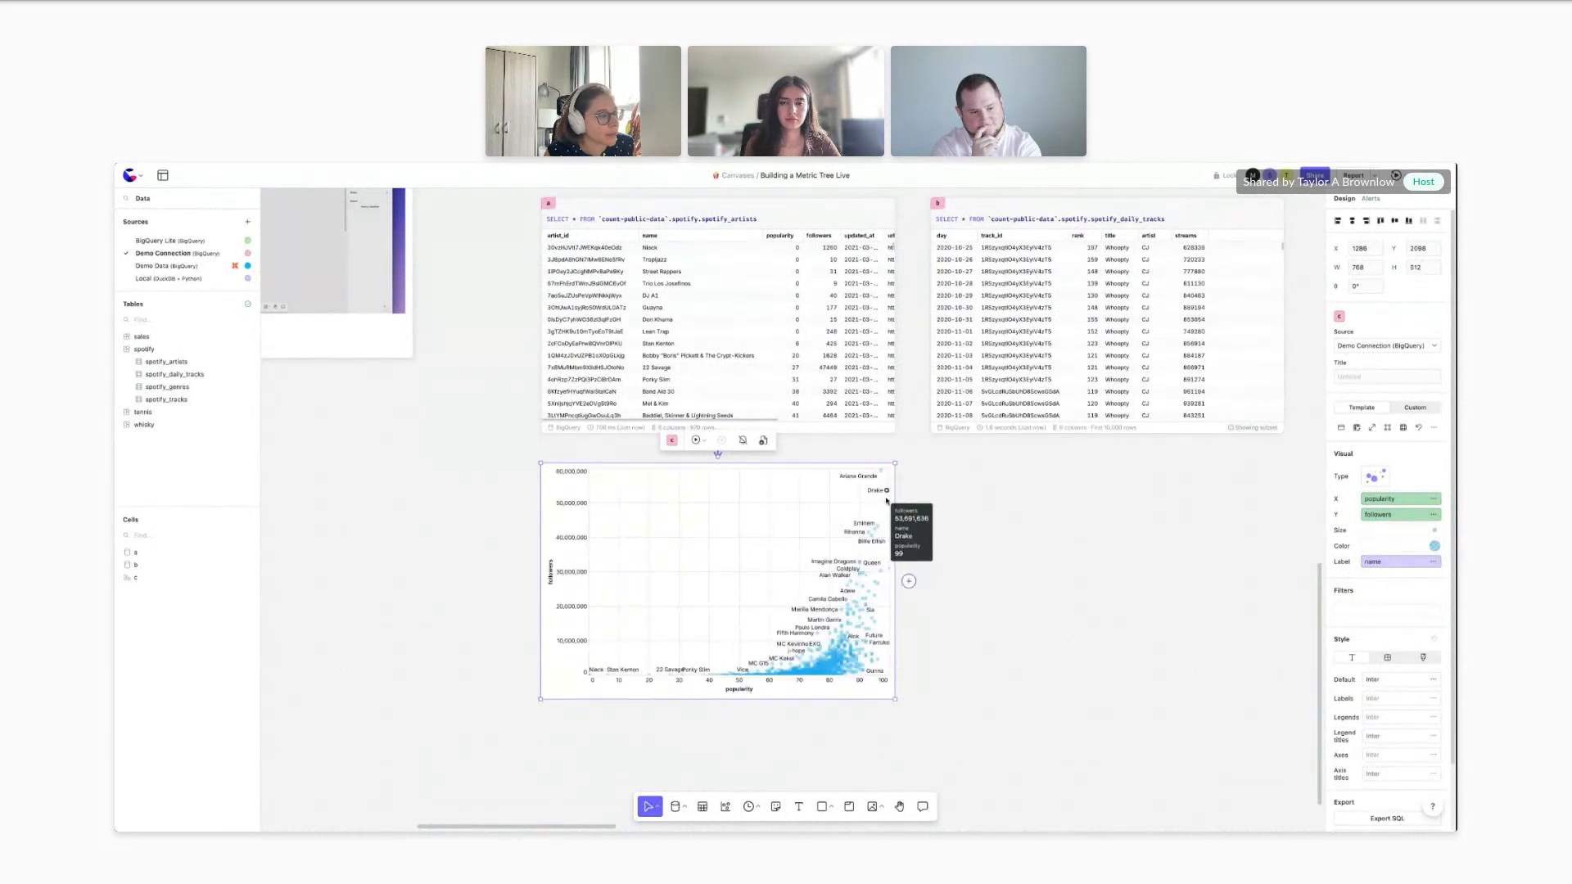
Add a connected Python cell below the spotify_daily_tracks table and shift it further right on the canvas
{"action": "scroll", "coordinate": [992, 532], "scroll_direction": "down", "scroll_amount": 4}
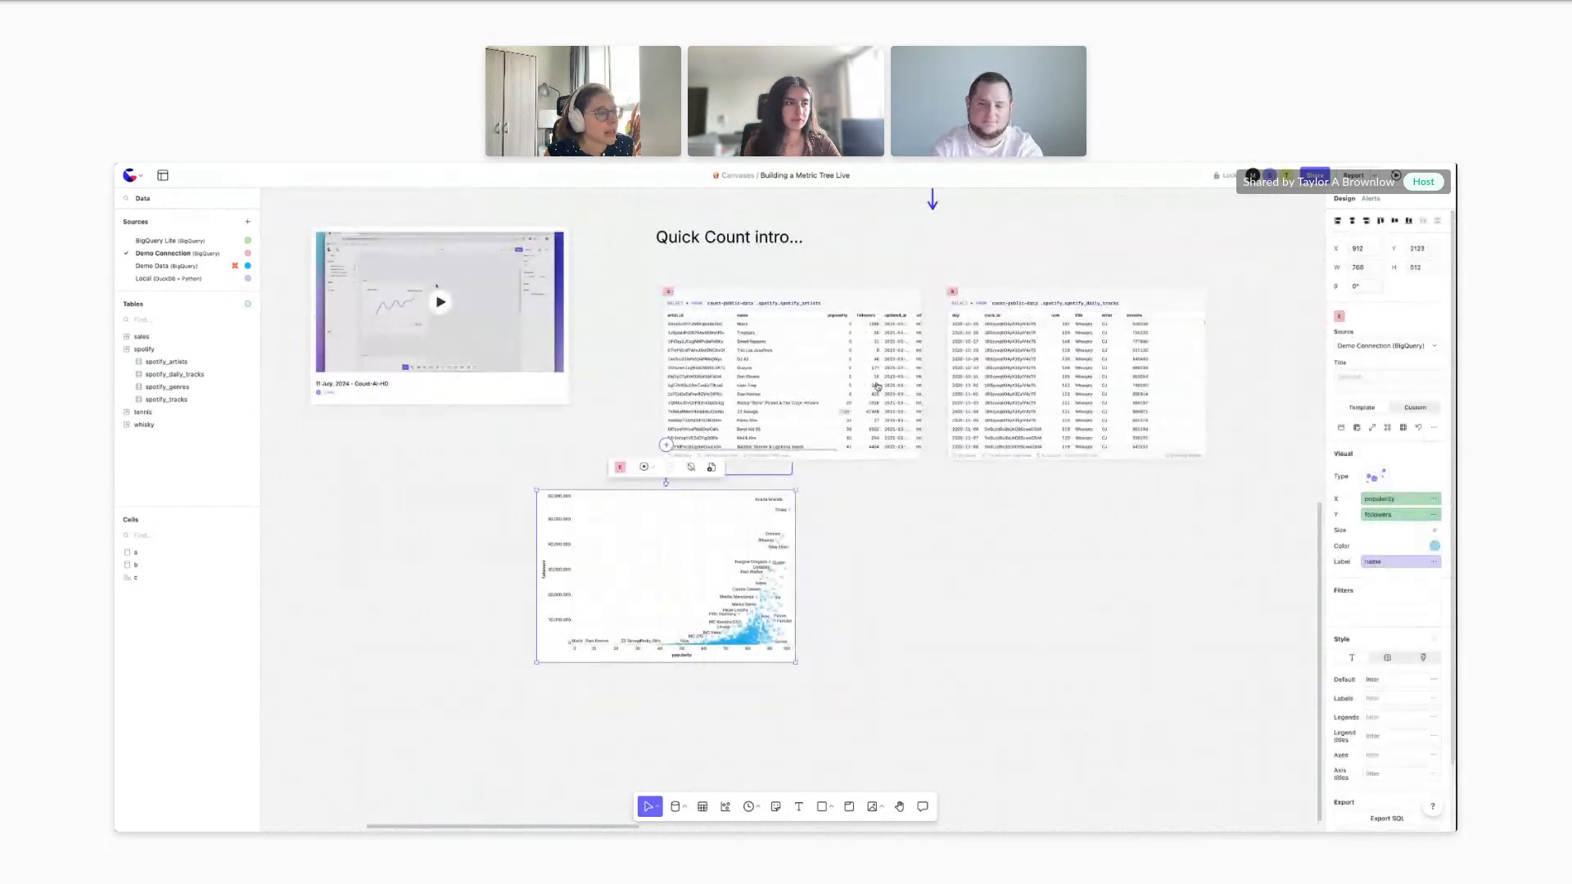
{"action": "left_click", "coordinate": [1060, 461]}
{"action": "left_click", "coordinate": [1075, 474]}
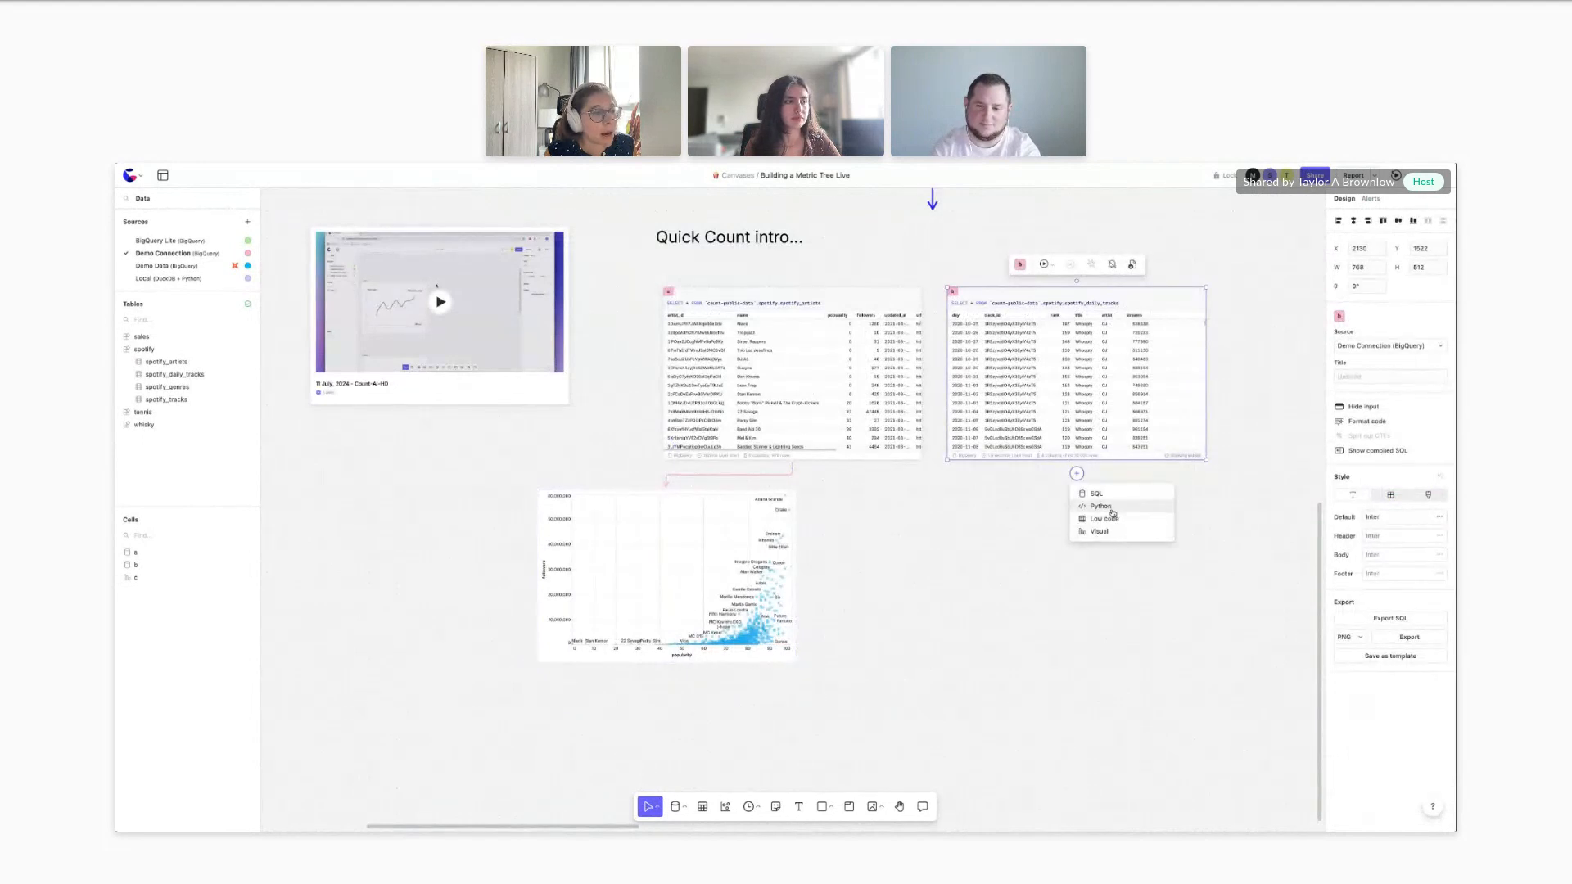
{"action": "left_click", "coordinate": [1085, 510]}
{"action": "scroll", "coordinate": [831, 600], "scroll_direction": "left", "scroll_amount": 2}
{"action": "scroll", "coordinate": [856, 593], "scroll_direction": "down", "scroll_amount": 3}
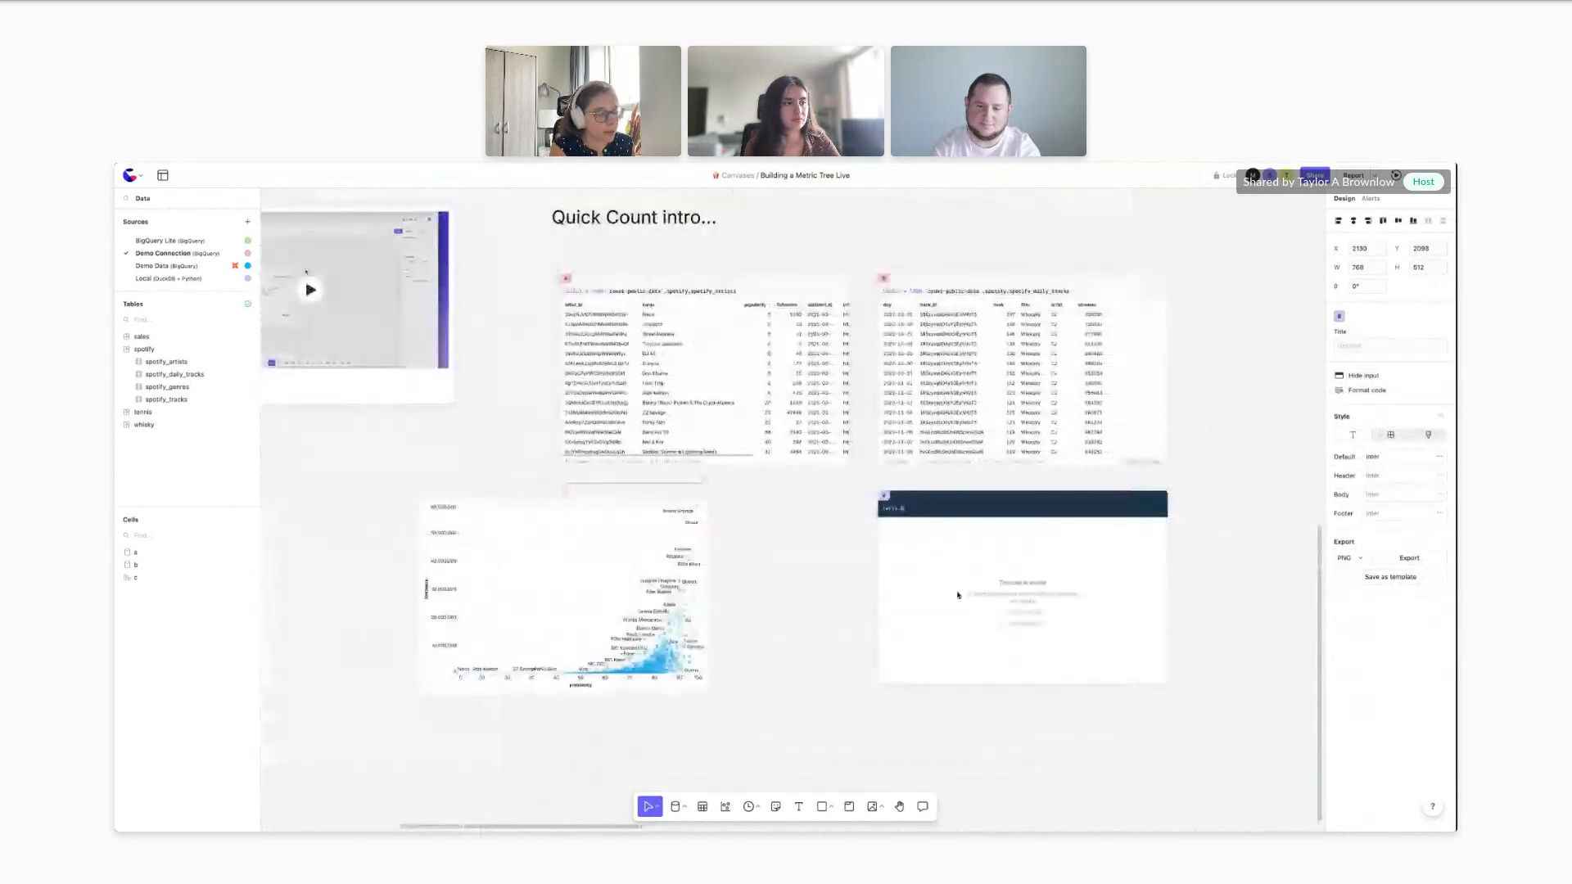
{"action": "left_click", "coordinate": [958, 595]}
{"action": "left_click_drag", "start_coordinate": [957, 595], "coordinate": [1108, 591]}
{"action": "scroll", "coordinate": [1108, 591], "scroll_direction": "right", "scroll_amount": 2}
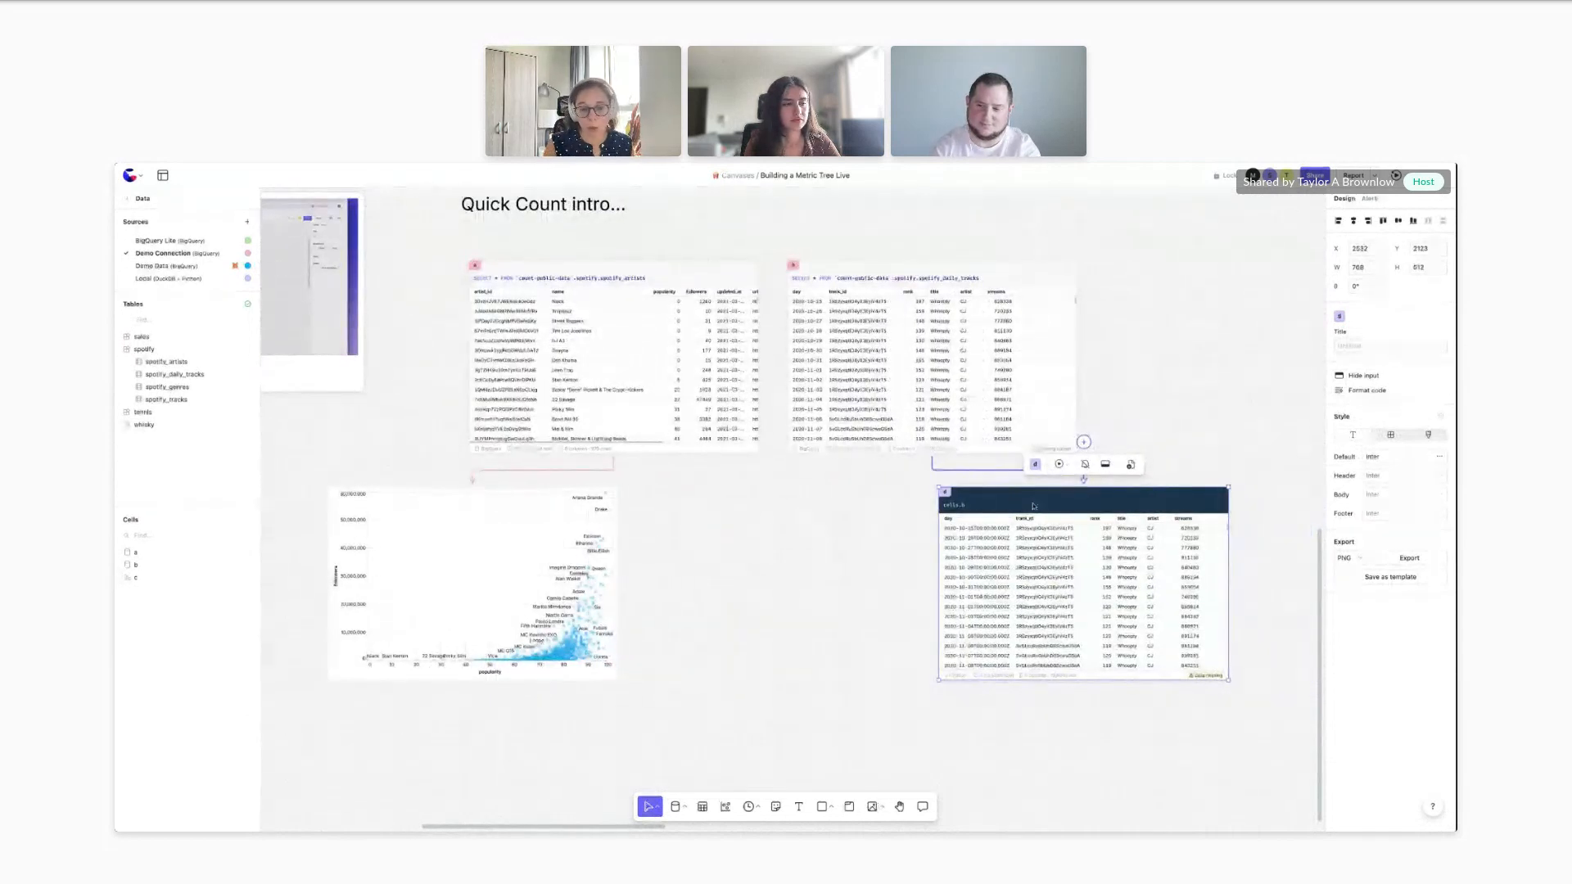
Review the artist scatter chart, the Spotify tables and the Python cell in relation to the surrounding canvas frames
{"action": "scroll", "coordinate": [925, 547], "scroll_direction": "down", "scroll_amount": 3}
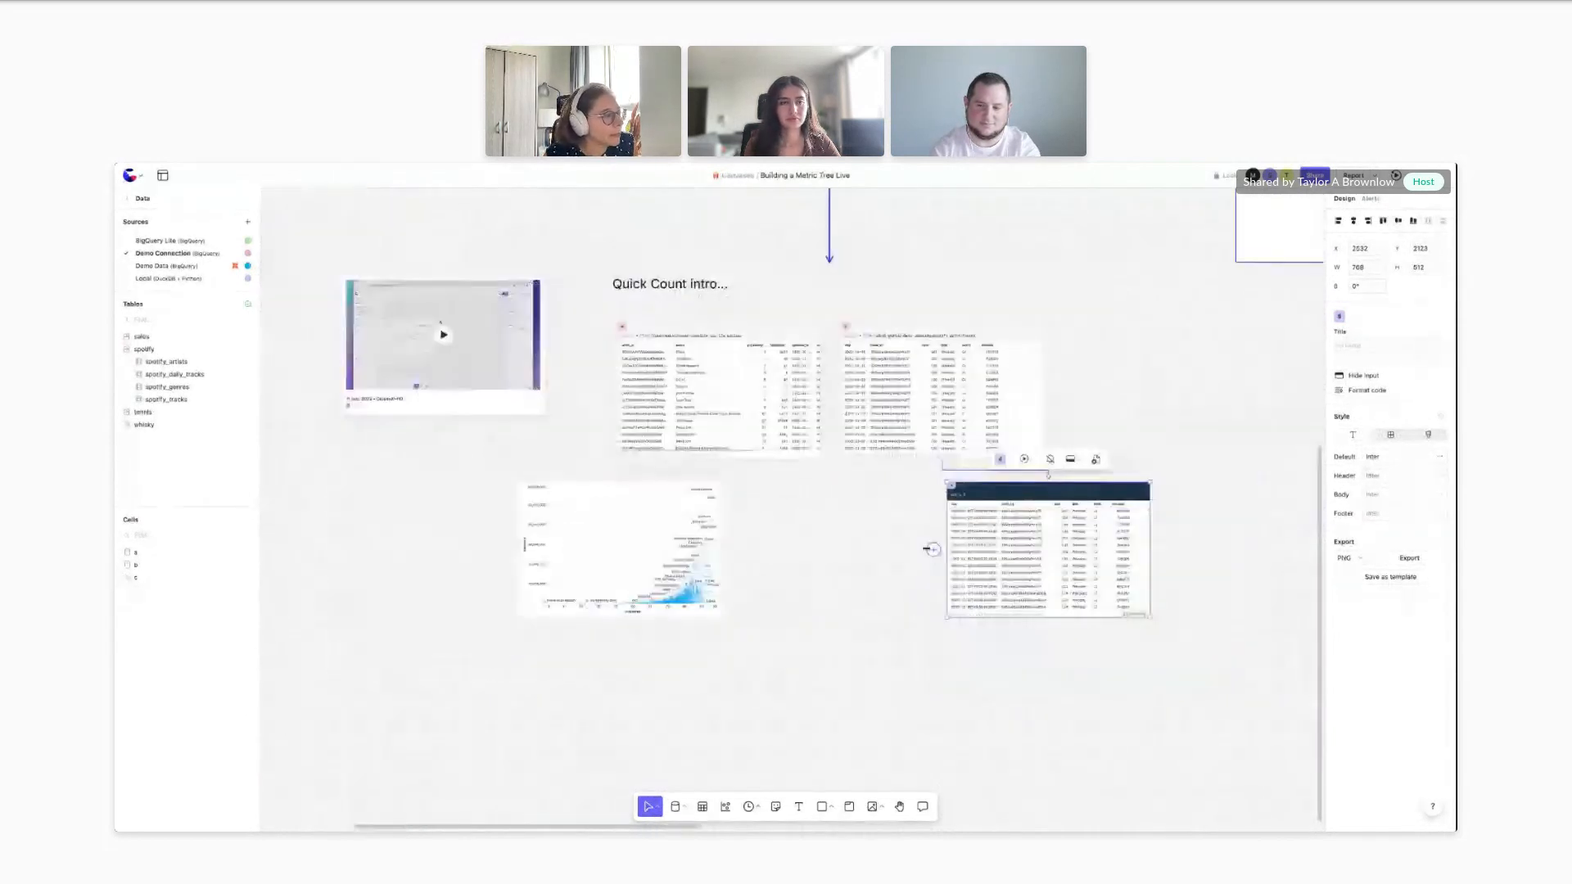
{"action": "scroll", "coordinate": [923, 550], "scroll_direction": "down", "scroll_amount": 2}
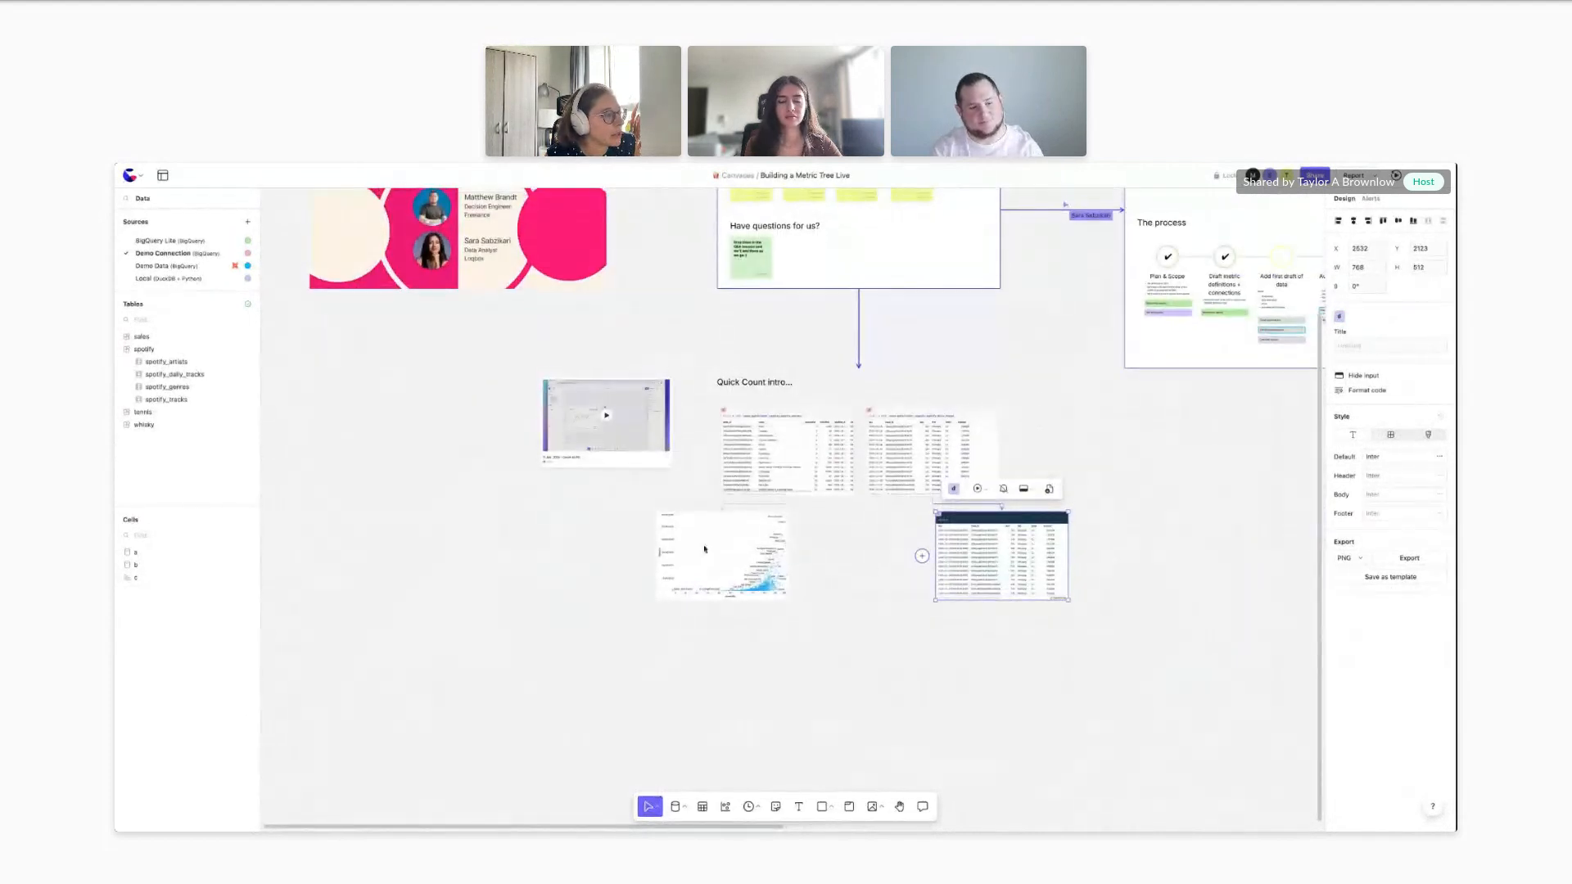
{"action": "left_click", "coordinate": [729, 550]}
{"action": "scroll", "coordinate": [712, 544], "scroll_direction": "right", "scroll_amount": 1}
{"action": "scroll", "coordinate": [704, 540], "scroll_direction": "up", "scroll_amount": 1}
{"action": "scroll", "coordinate": [729, 547], "scroll_direction": "right", "scroll_amount": 2}
{"action": "scroll", "coordinate": [733, 597], "scroll_direction": "left", "scroll_amount": 1}
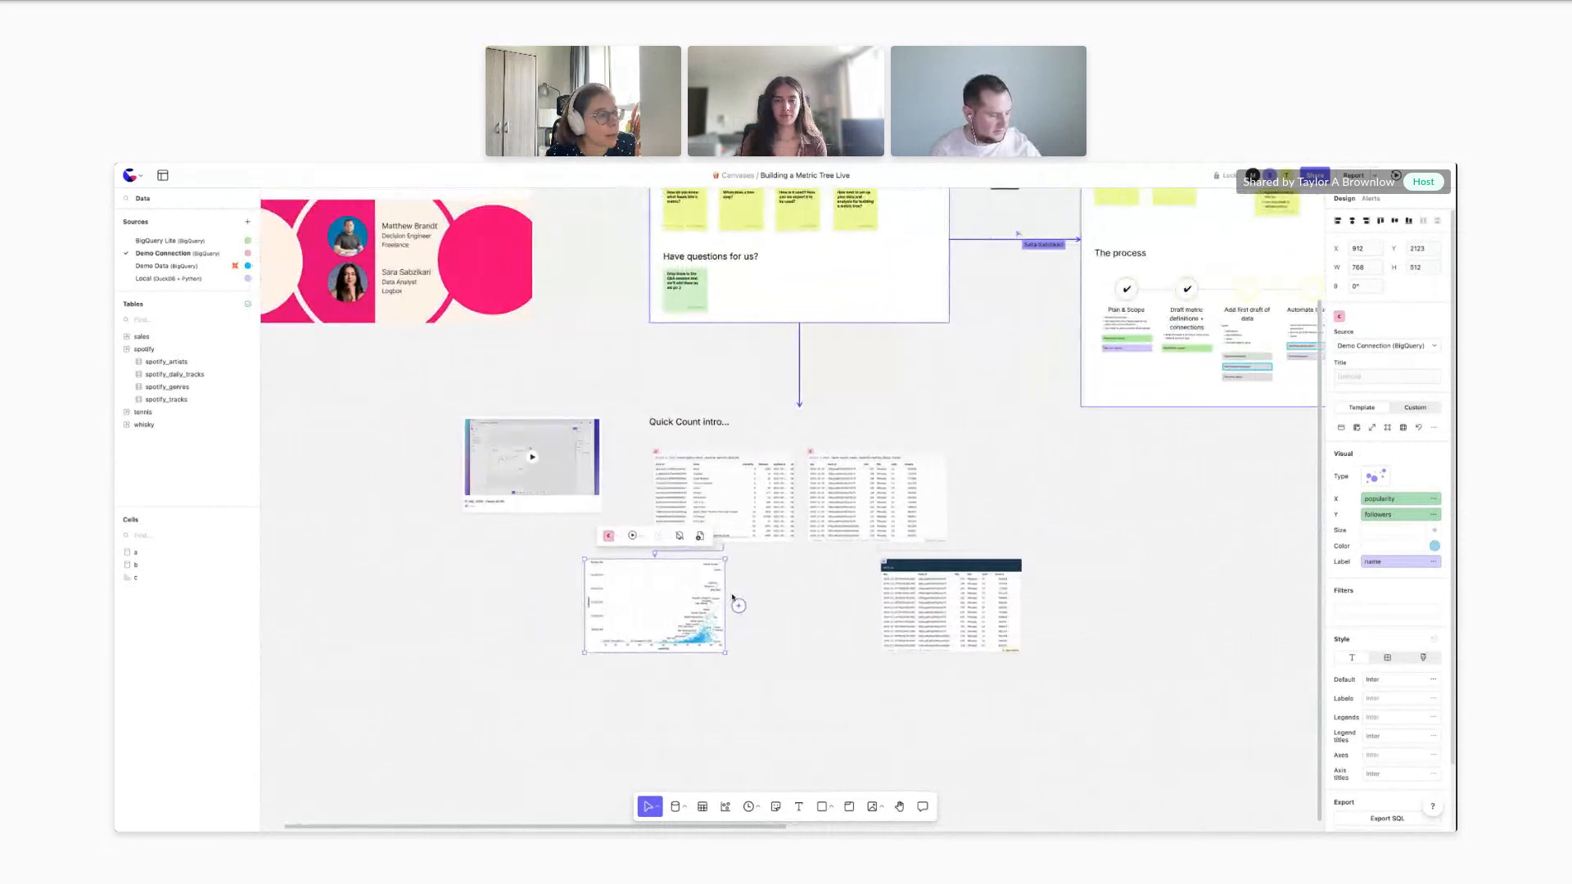
{"action": "scroll", "coordinate": [734, 597], "scroll_direction": "down", "scroll_amount": 5}
{"action": "scroll", "coordinate": [739, 595], "scroll_direction": "up", "scroll_amount": 5}
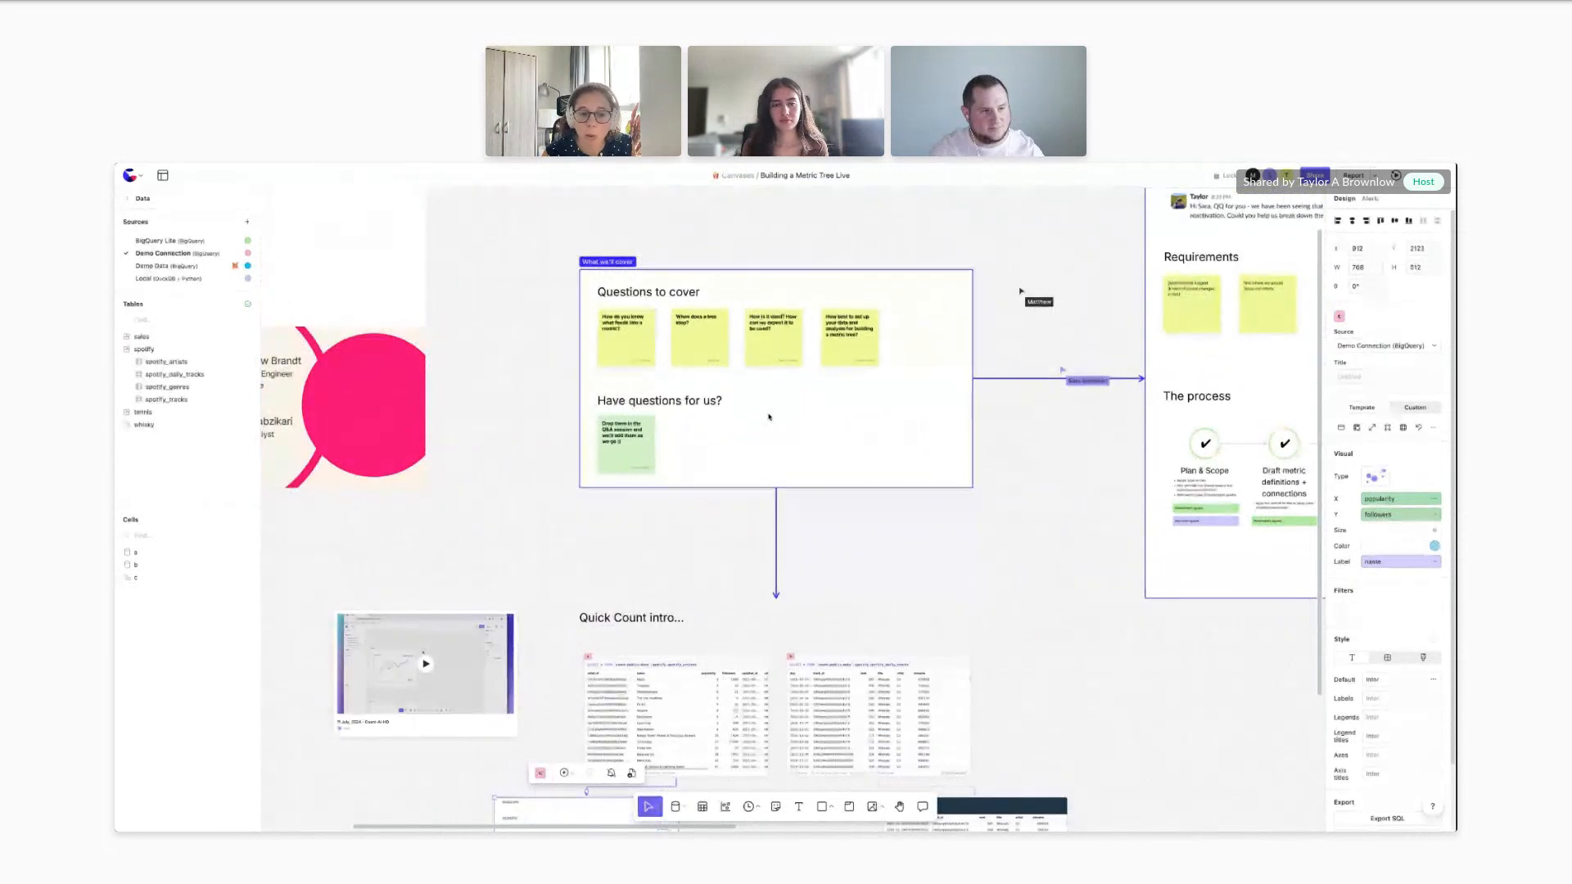
{"action": "scroll", "coordinate": [770, 419], "scroll_direction": "down", "scroll_amount": 2}
{"action": "scroll", "coordinate": [769, 434], "scroll_direction": "down", "scroll_amount": 3}
{"action": "scroll", "coordinate": [773, 459], "scroll_direction": "down", "scroll_amount": 5}
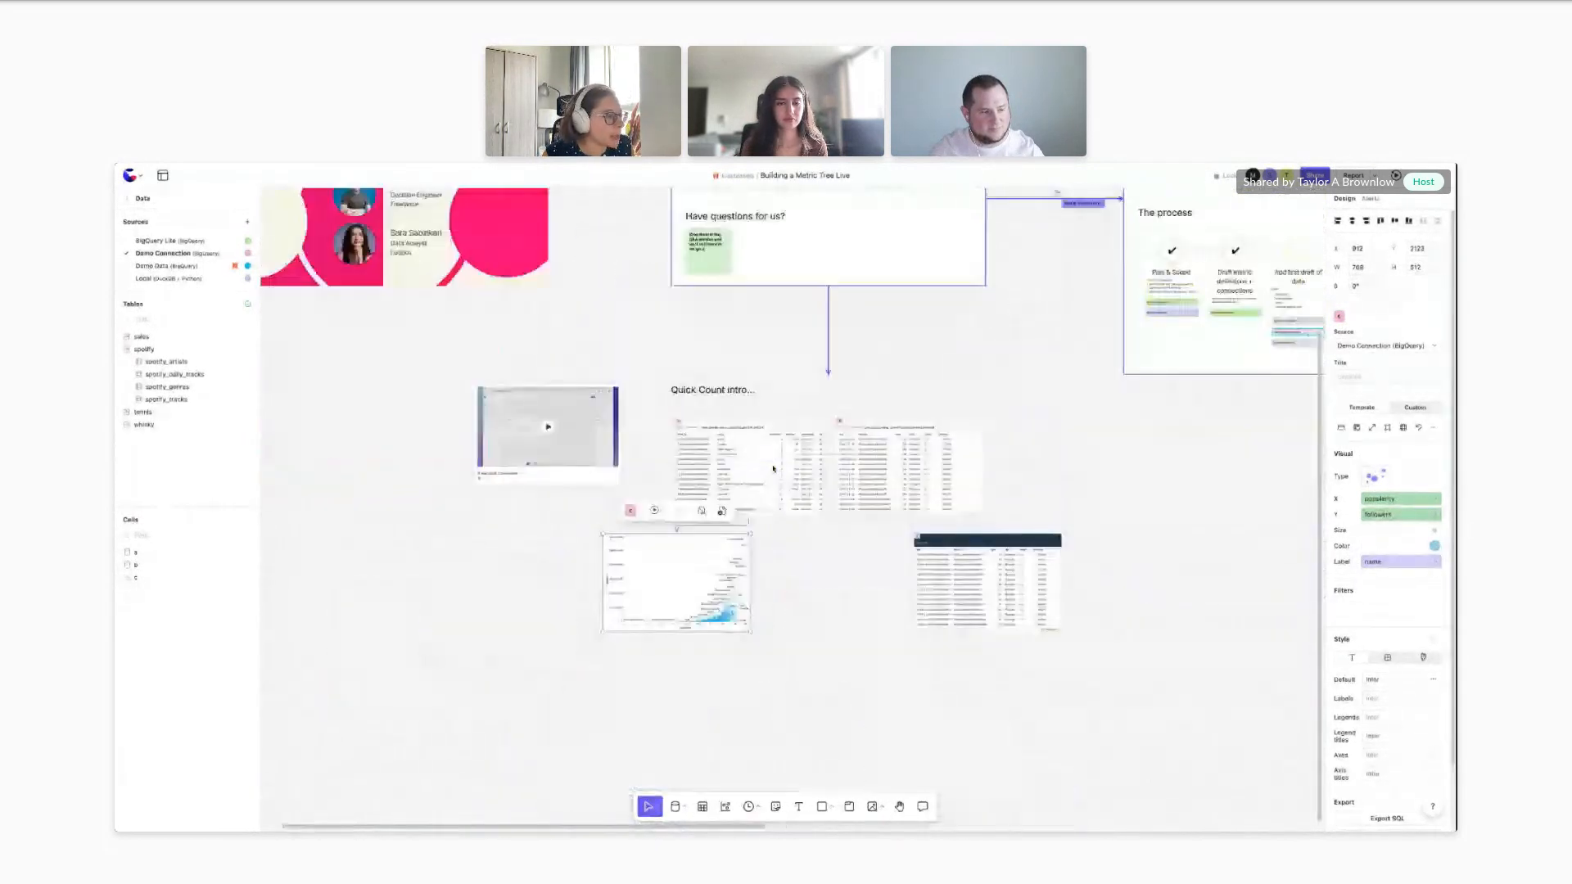
{"action": "scroll", "coordinate": [774, 468], "scroll_direction": "up", "scroll_amount": 1}
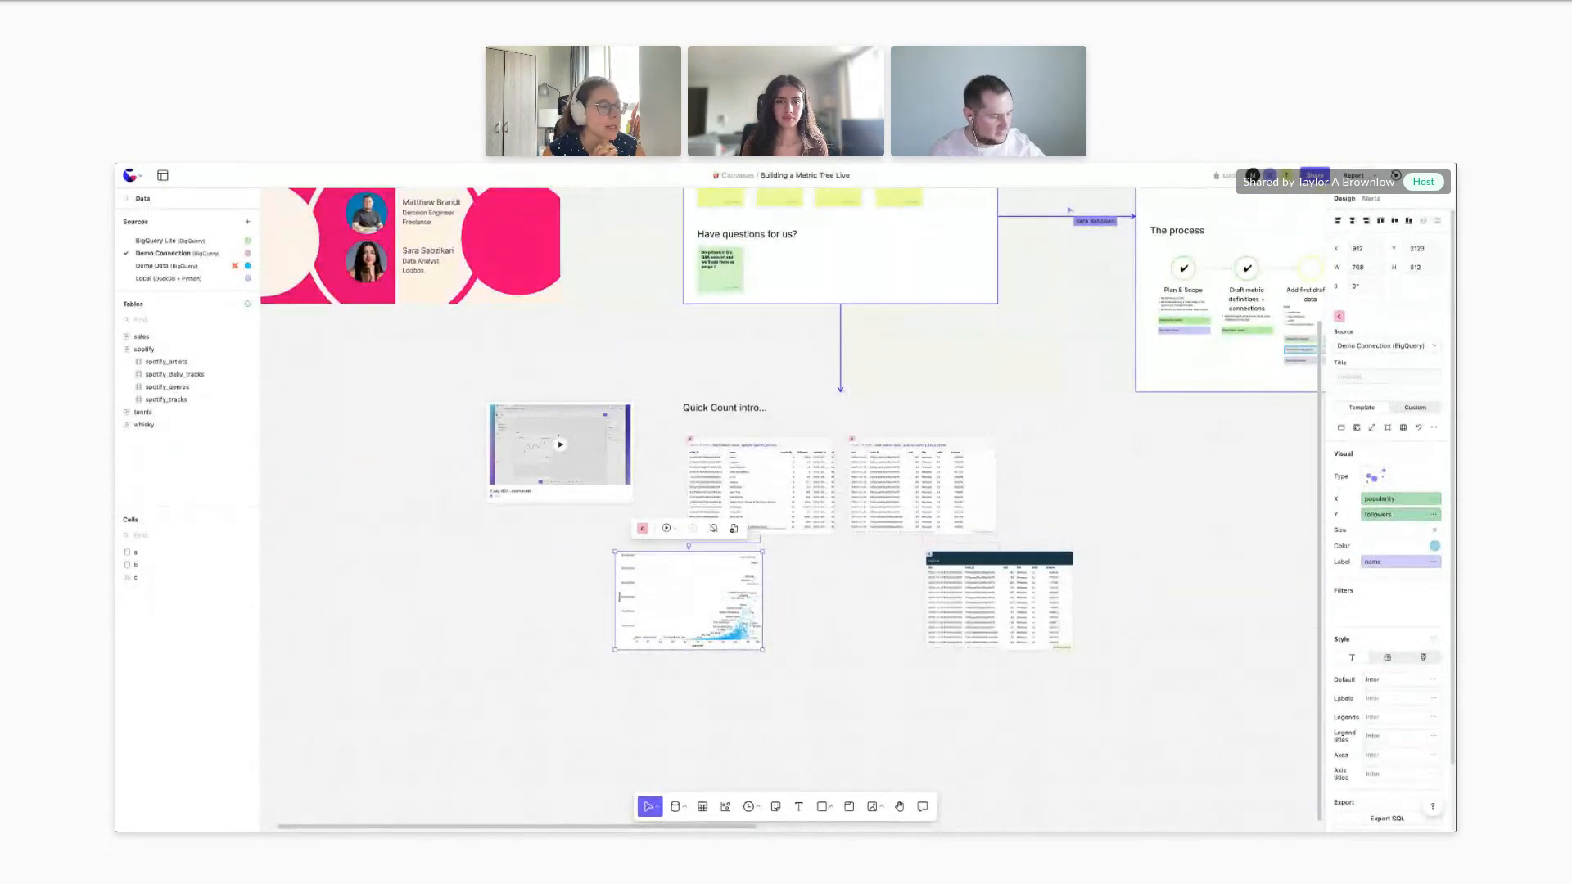
{"action": "scroll", "coordinate": [817, 597], "scroll_direction": "down", "scroll_amount": 1}
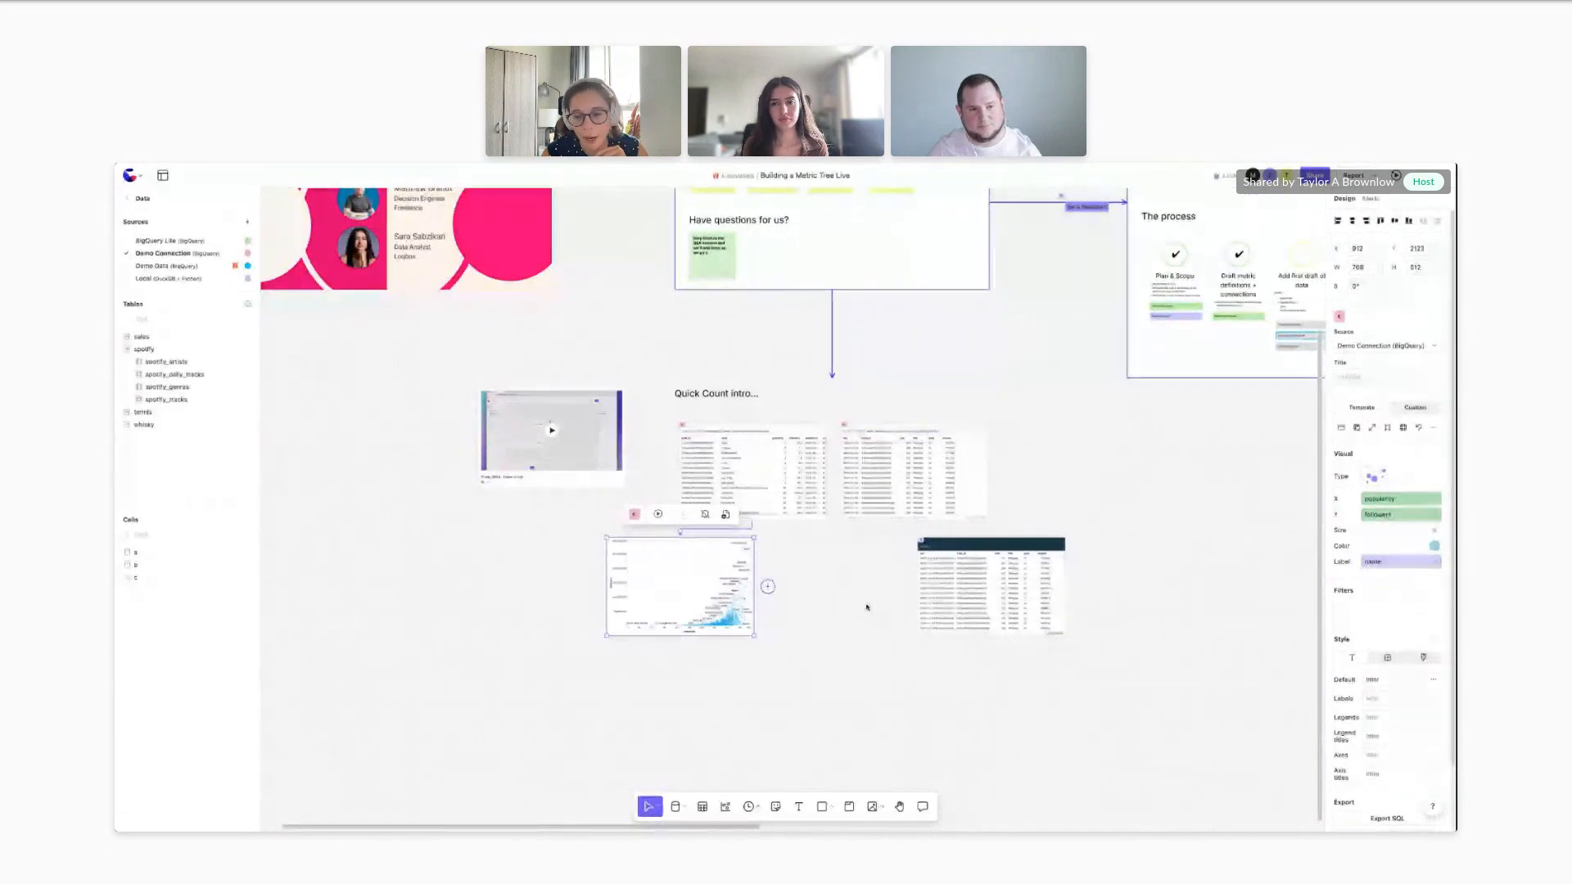
{"action": "left_click", "coordinate": [1400, 515]}
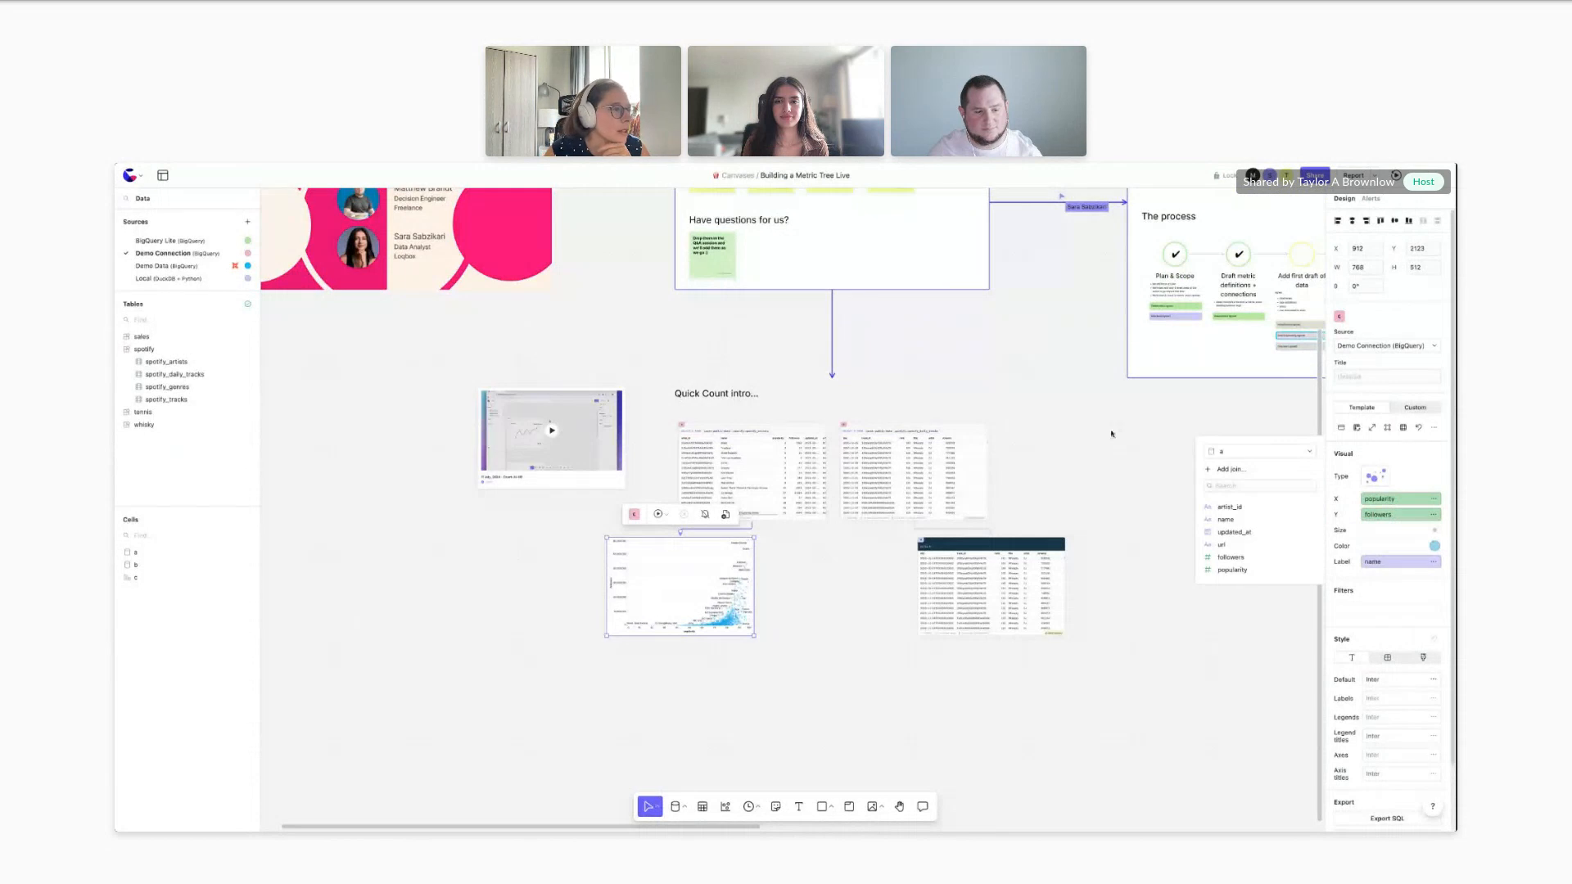
Examine the "Questions to cover" and "Have questions for us?" notes in the "What we'll cover" frame
{"action": "scroll", "coordinate": [1111, 434], "scroll_direction": "right", "scroll_amount": 4}
{"action": "scroll", "coordinate": [1112, 434], "scroll_direction": "up", "scroll_amount": 1}
{"action": "scroll", "coordinate": [951, 470], "scroll_direction": "up", "scroll_amount": 2}
{"action": "scroll", "coordinate": [950, 469], "scroll_direction": "left", "scroll_amount": 2}
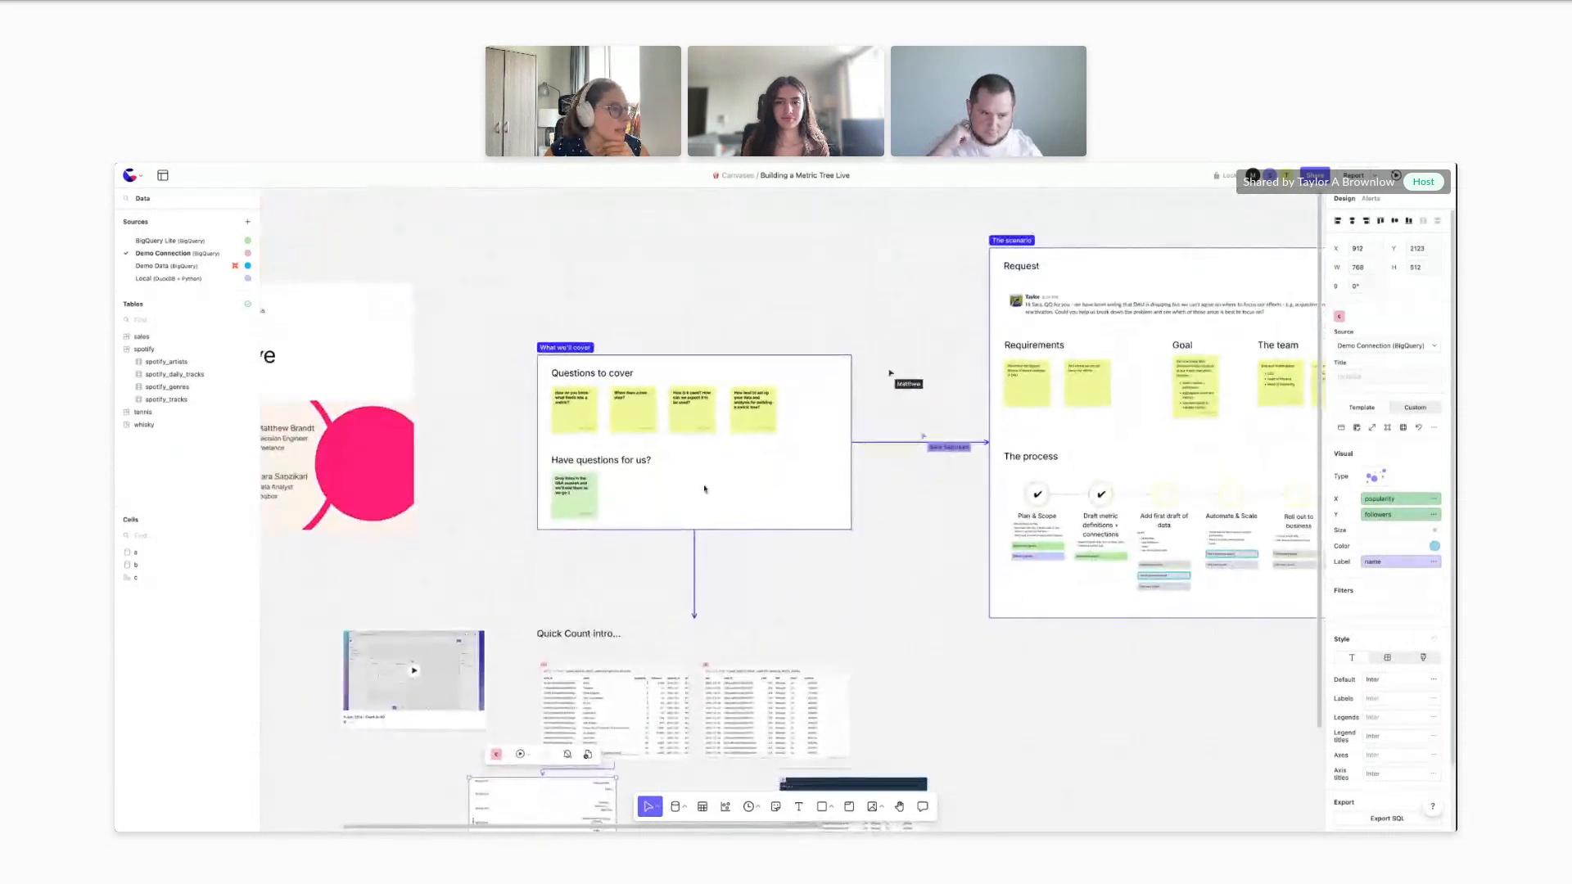
{"action": "scroll", "coordinate": [704, 489], "scroll_direction": "up", "scroll_amount": 5}
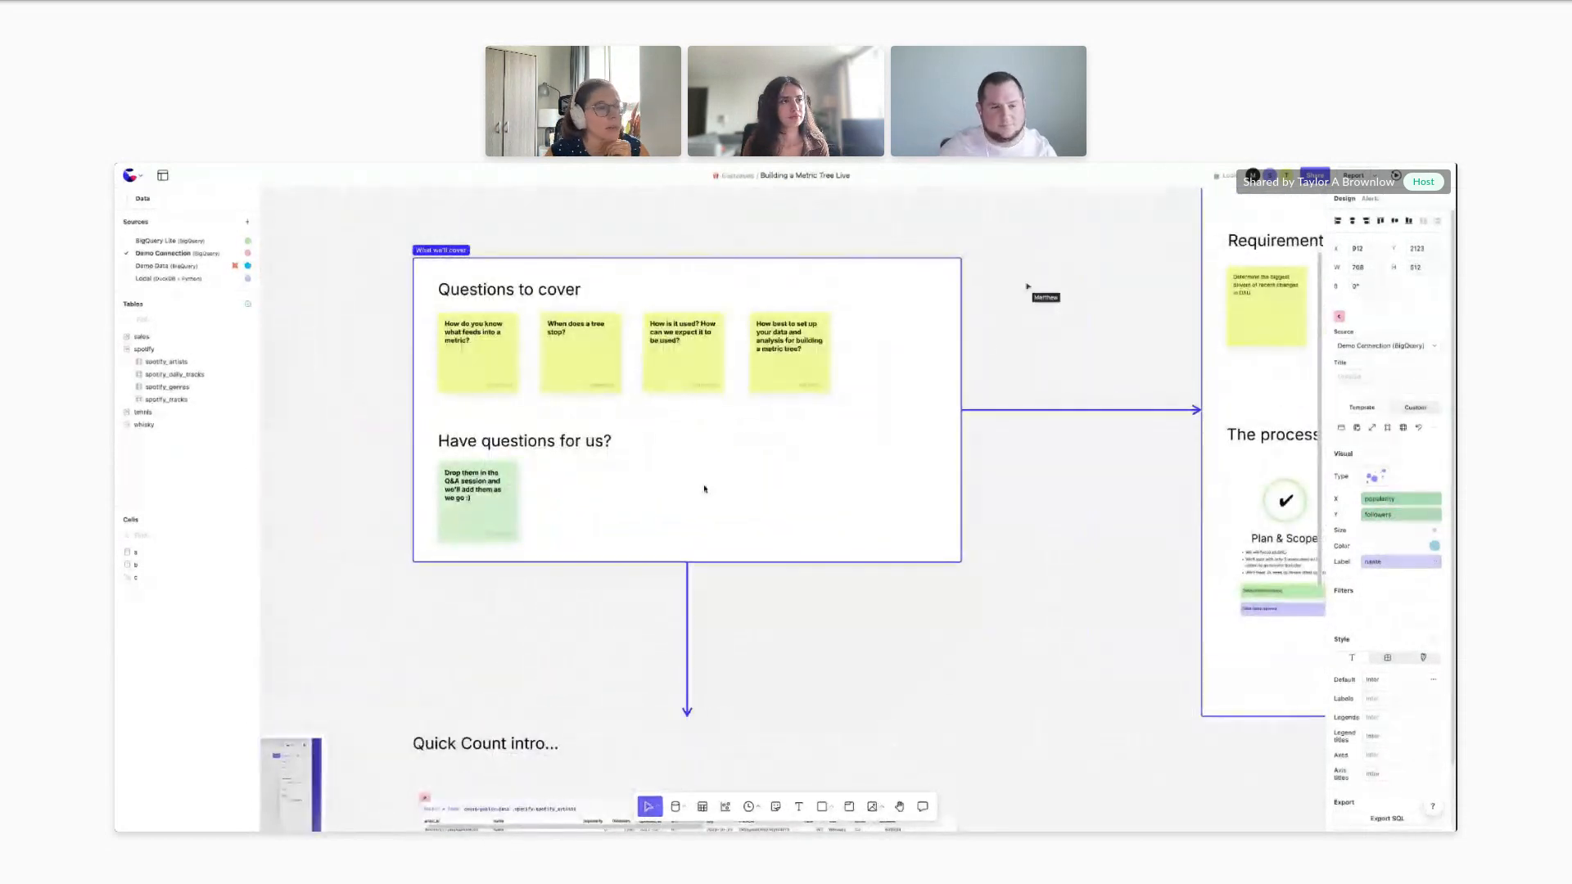
{"action": "scroll", "coordinate": [704, 489], "scroll_direction": "right", "scroll_amount": 2}
{"action": "scroll", "coordinate": [704, 488], "scroll_direction": "right", "scroll_amount": 1}
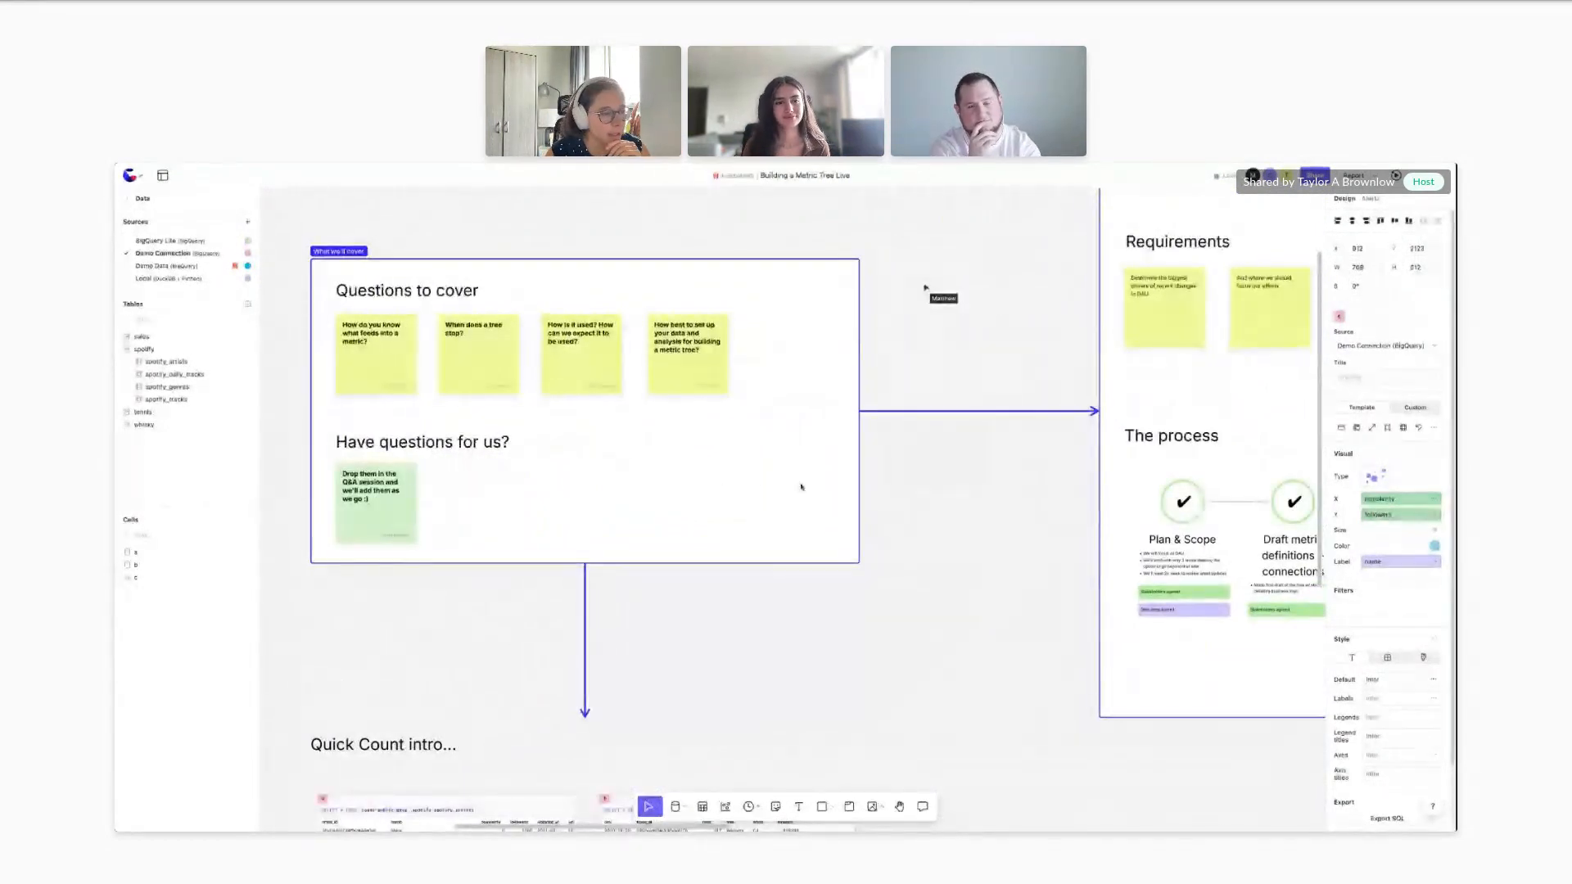
Read the Request message about dropping DAU in "The scenario" frame
{"action": "scroll", "coordinate": [721, 489], "scroll_direction": "right", "scroll_amount": 10}
{"action": "scroll", "coordinate": [769, 488], "scroll_direction": "up", "scroll_amount": 5}
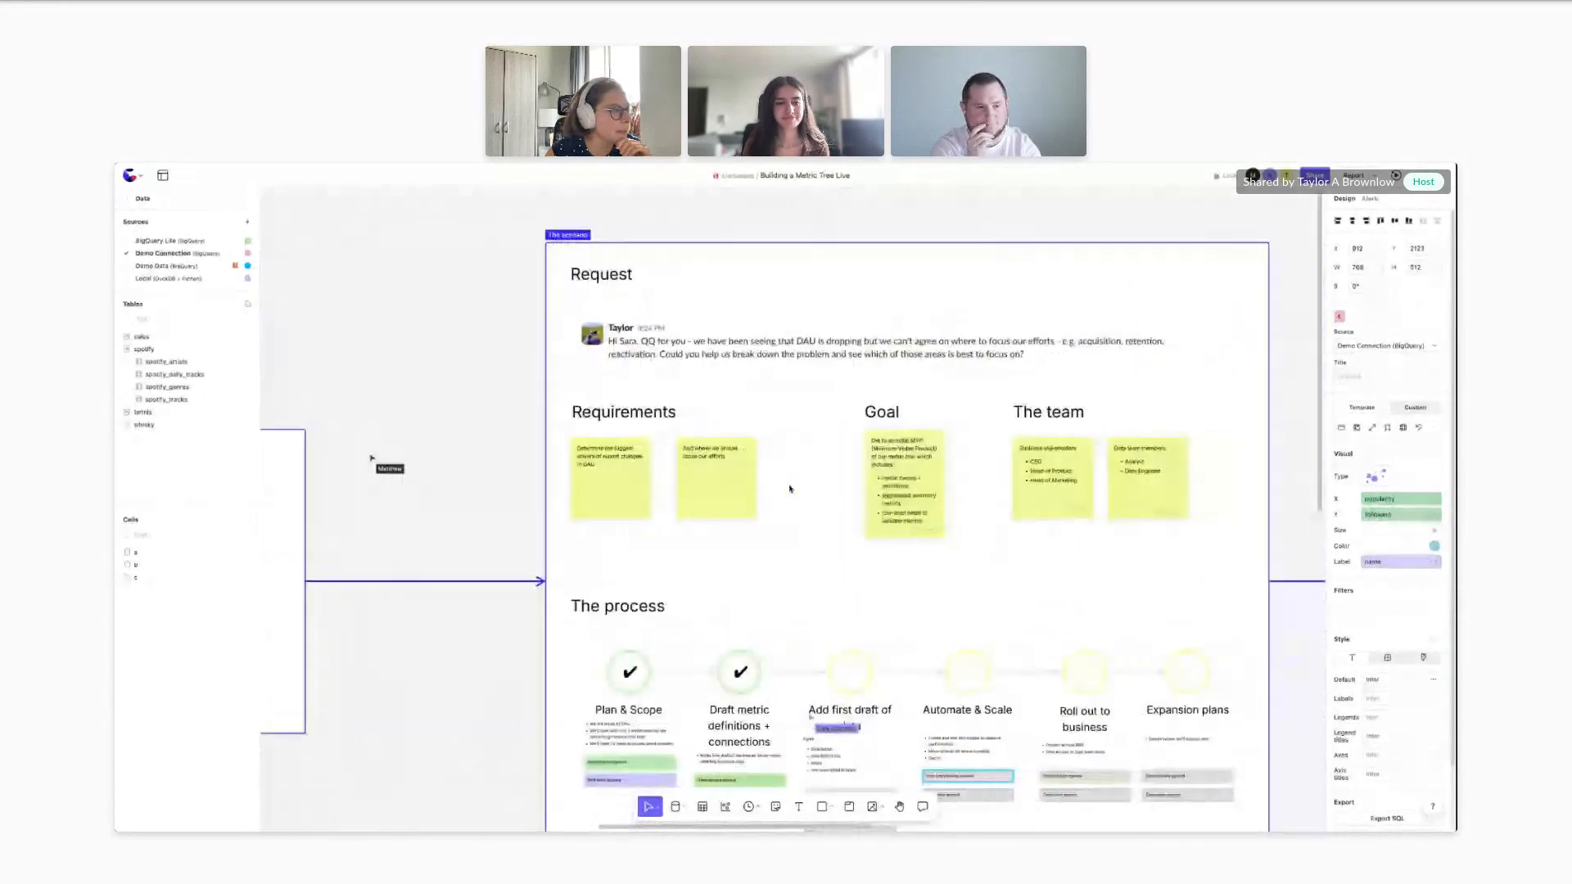
{"action": "scroll", "coordinate": [790, 489], "scroll_direction": "right", "scroll_amount": 2}
{"action": "scroll", "coordinate": [789, 489], "scroll_direction": "up", "scroll_amount": 3}
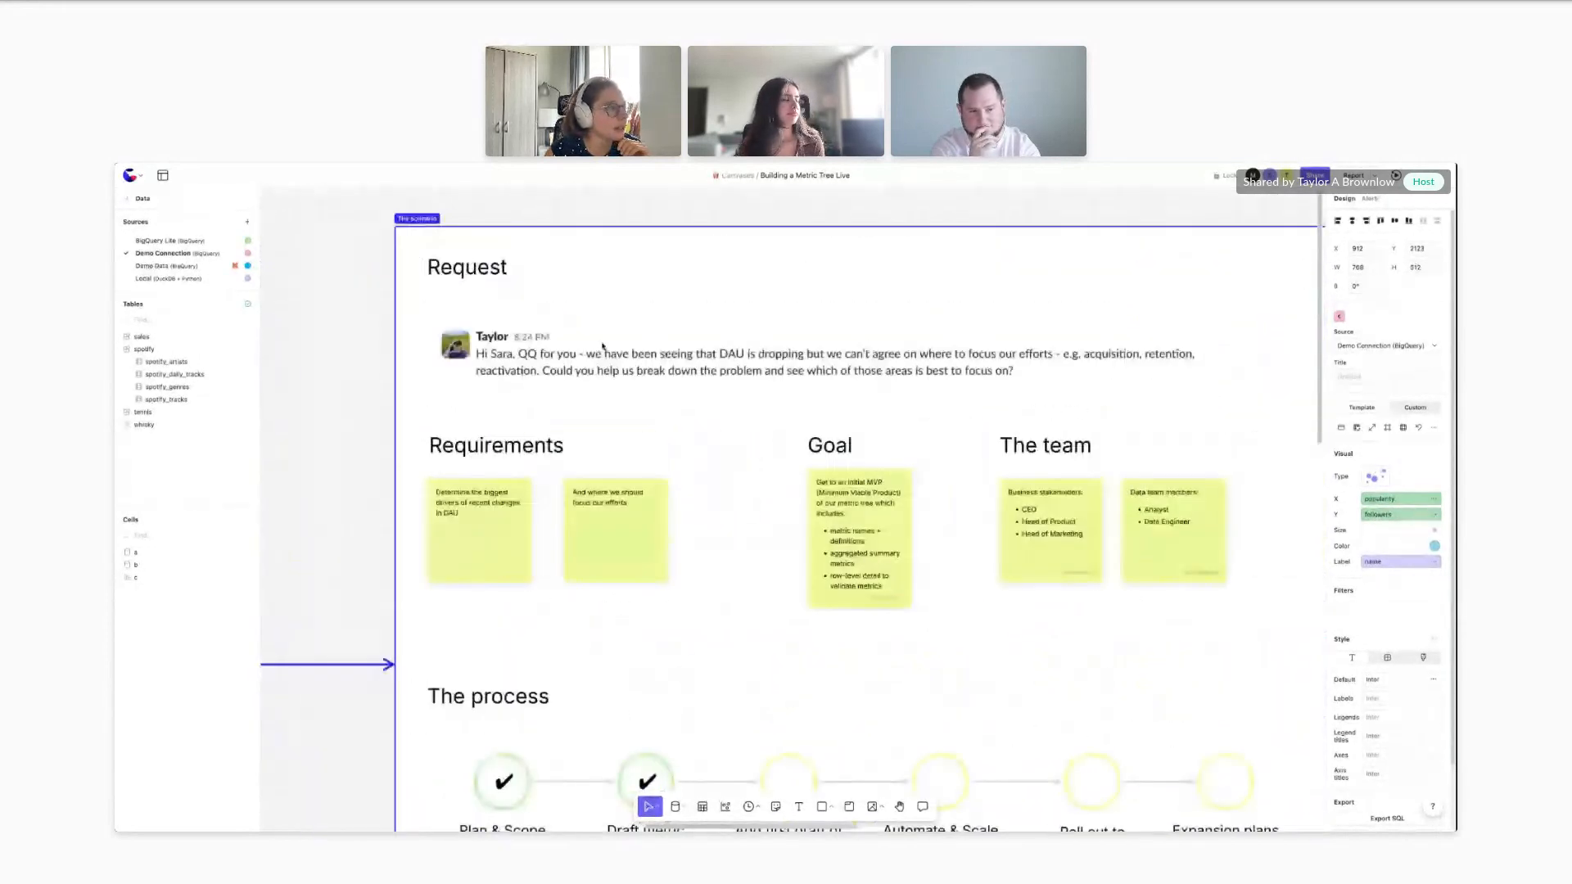
{"action": "left_click", "coordinate": [597, 349]}
{"action": "left_click", "coordinate": [376, 334]}
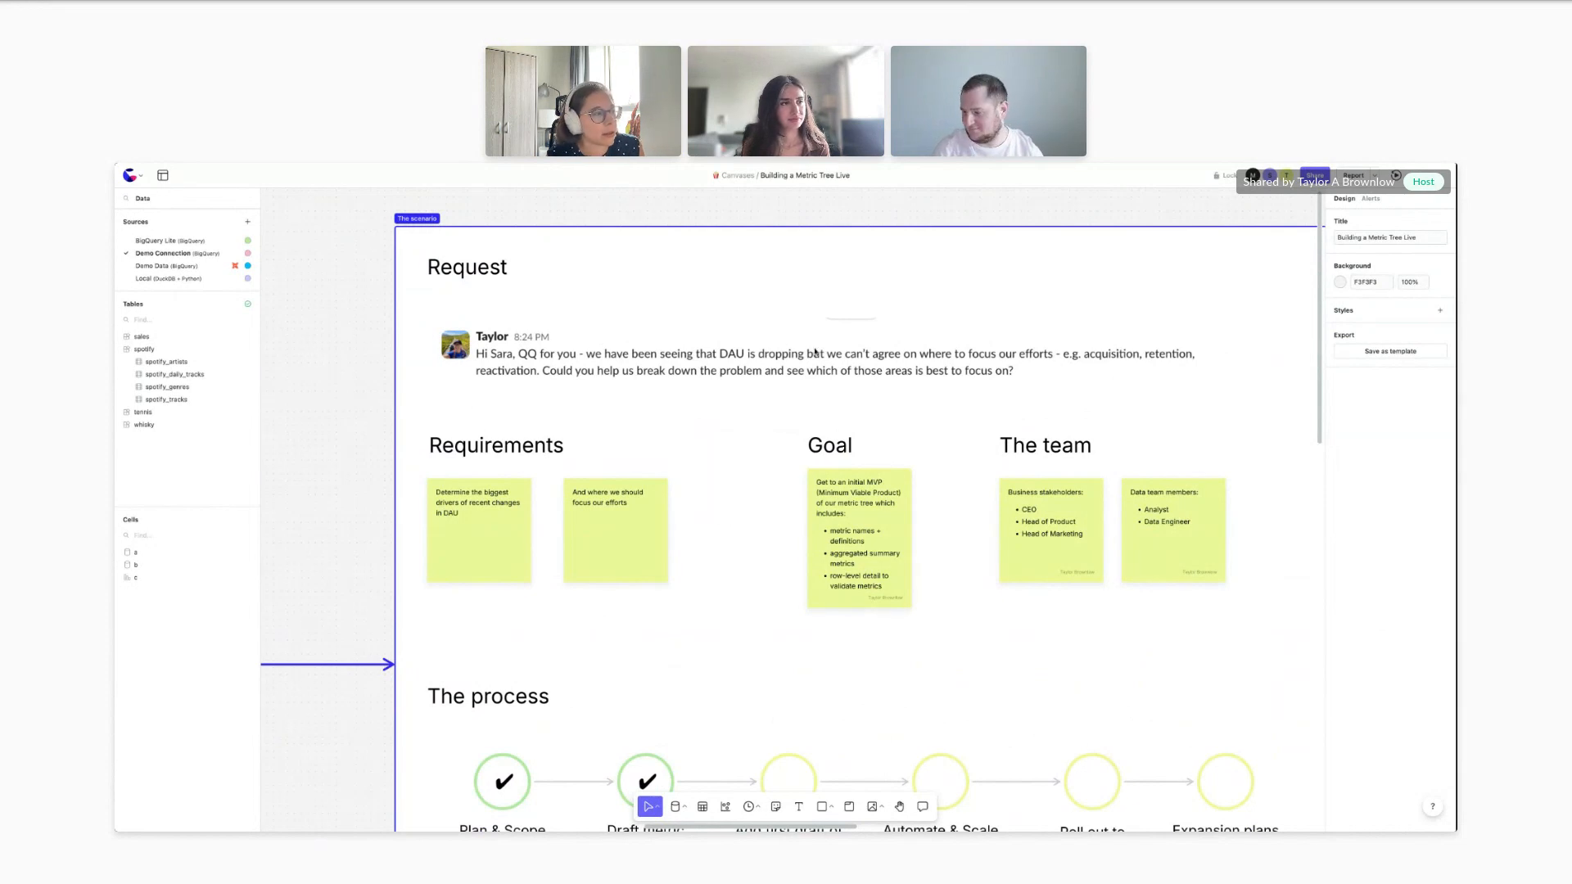
{"action": "scroll", "coordinate": [1023, 366], "scroll_direction": "up", "scroll_amount": 3}
{"action": "left_click", "coordinate": [1097, 368]}
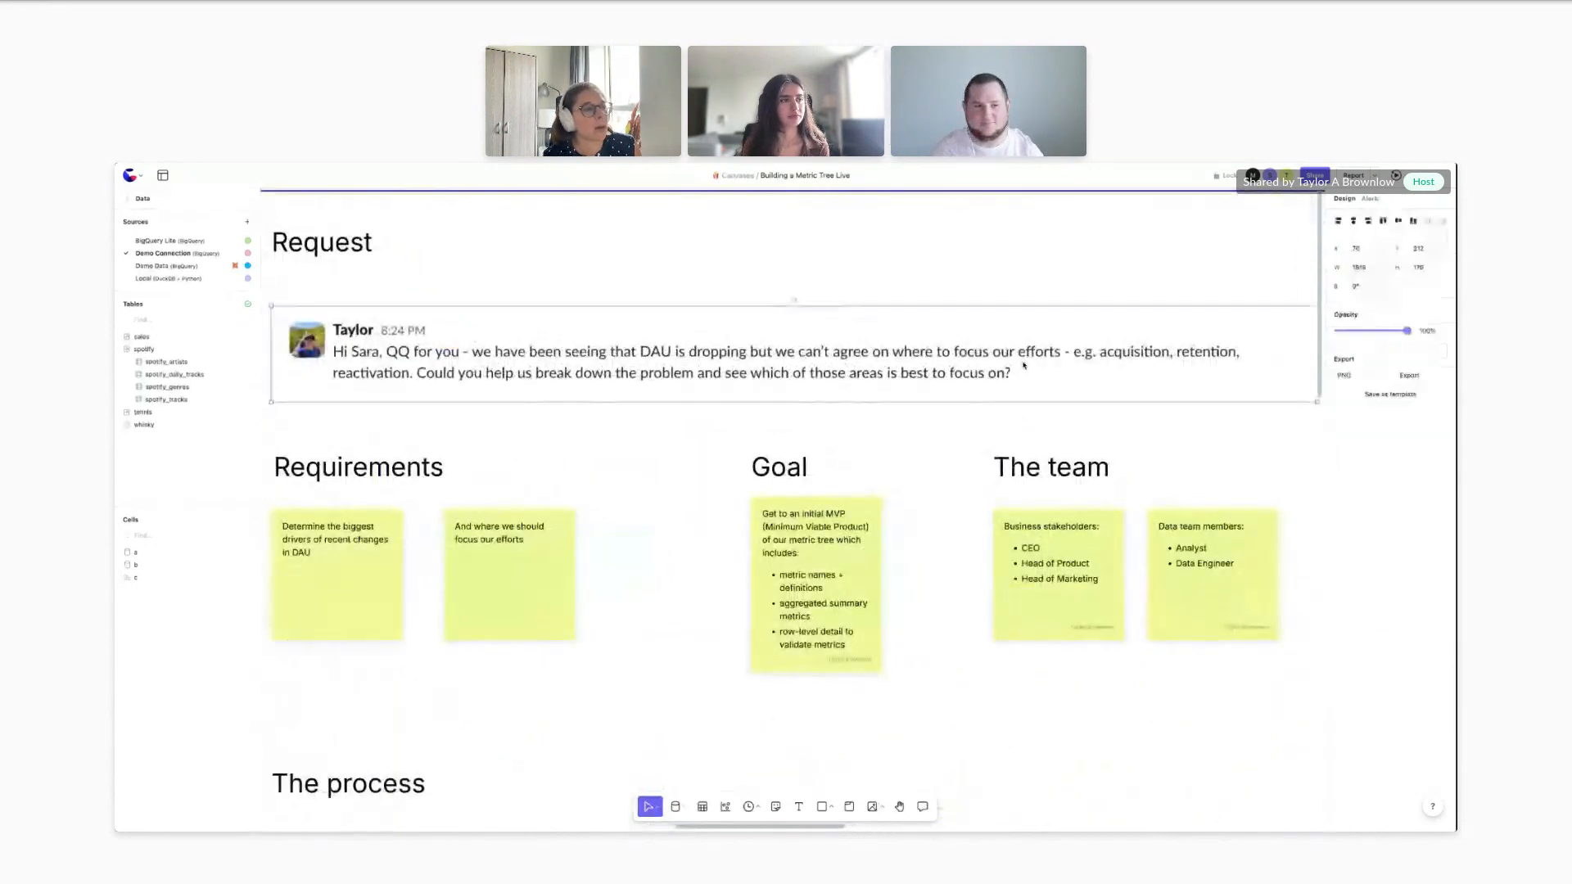
{"action": "scroll", "coordinate": [1100, 368], "scroll_direction": "down", "scroll_amount": 2}
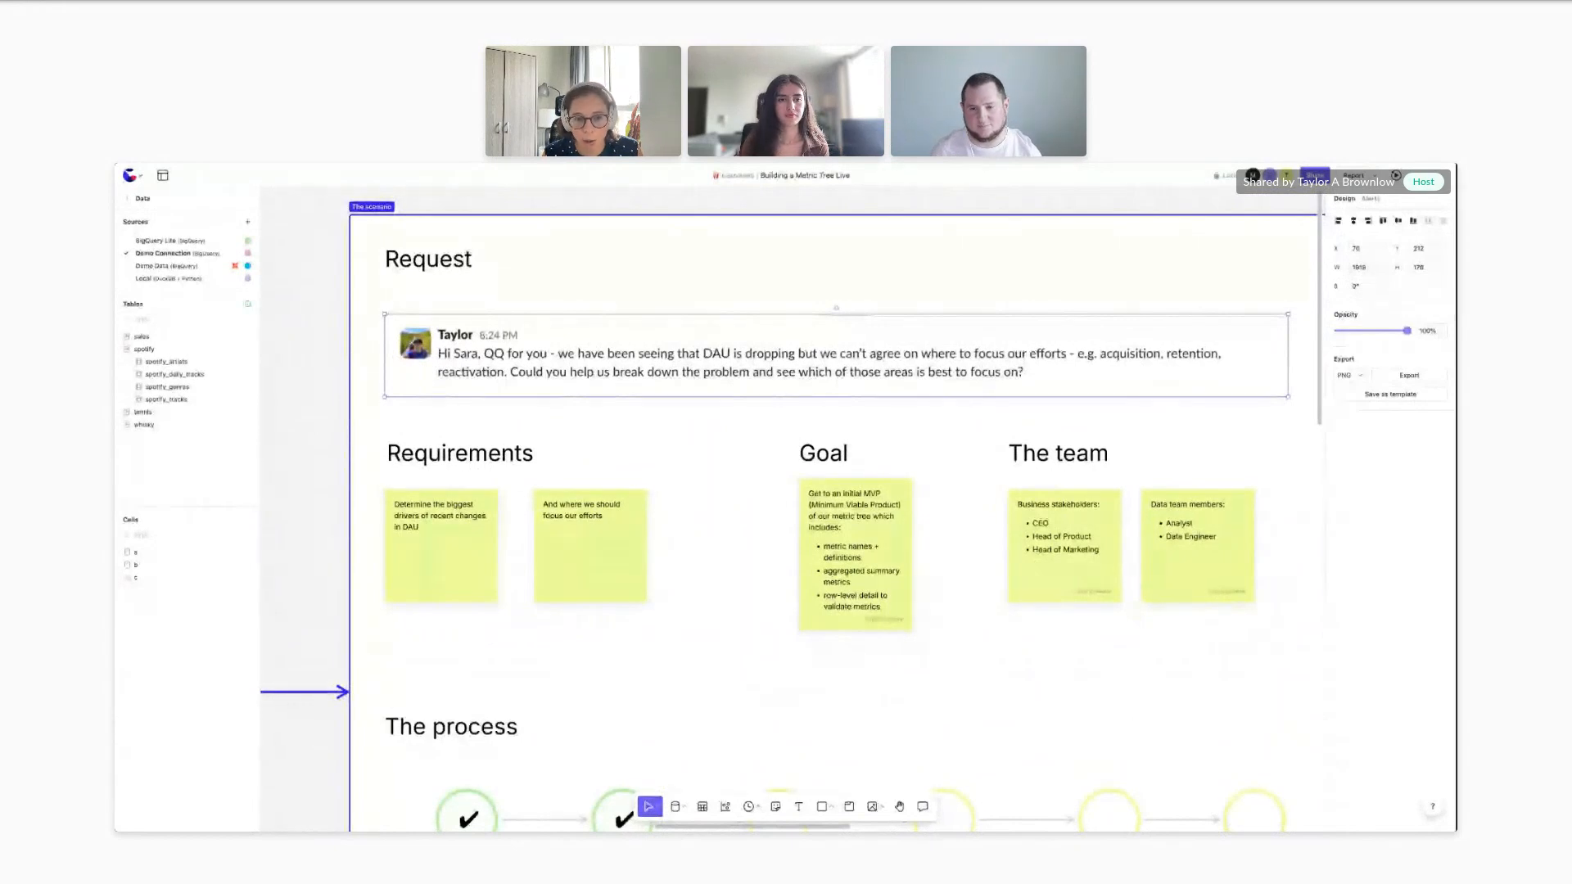
{"action": "scroll", "coordinate": [490, 446], "scroll_direction": "up", "scroll_amount": 2}
{"action": "scroll", "coordinate": [490, 445], "scroll_direction": "down", "scroll_amount": 2}
Examine the two Requirements sticky notes on the drivers of DAU changes and where to focus efforts
{"action": "left_click", "coordinate": [489, 446]}
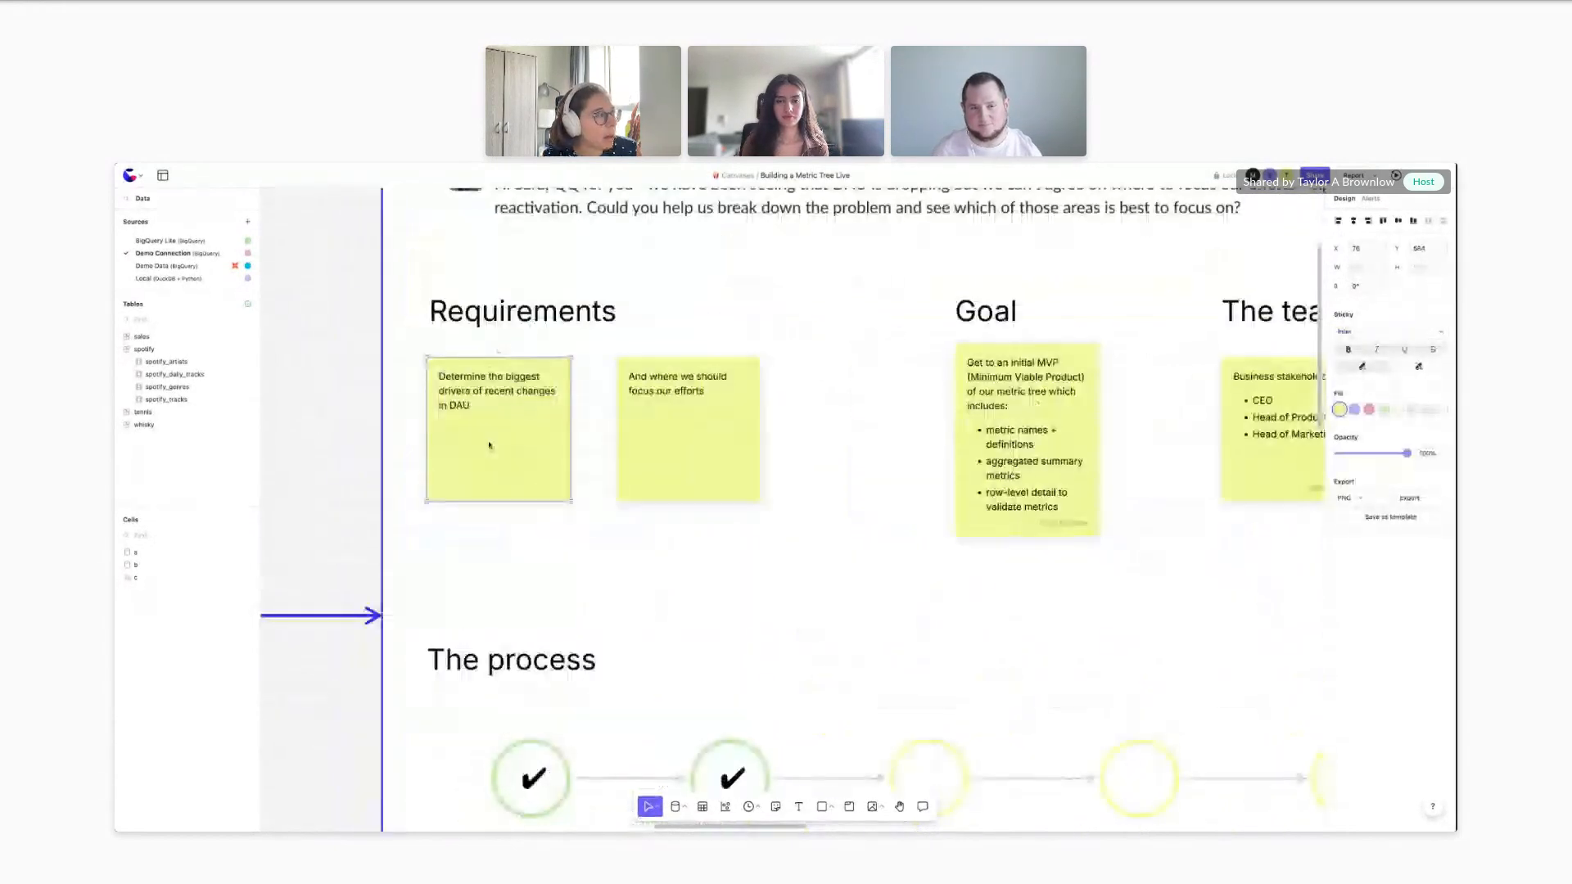
{"action": "scroll", "coordinate": [488, 446], "scroll_direction": "up", "scroll_amount": 3}
{"action": "left_click", "coordinate": [881, 482]}
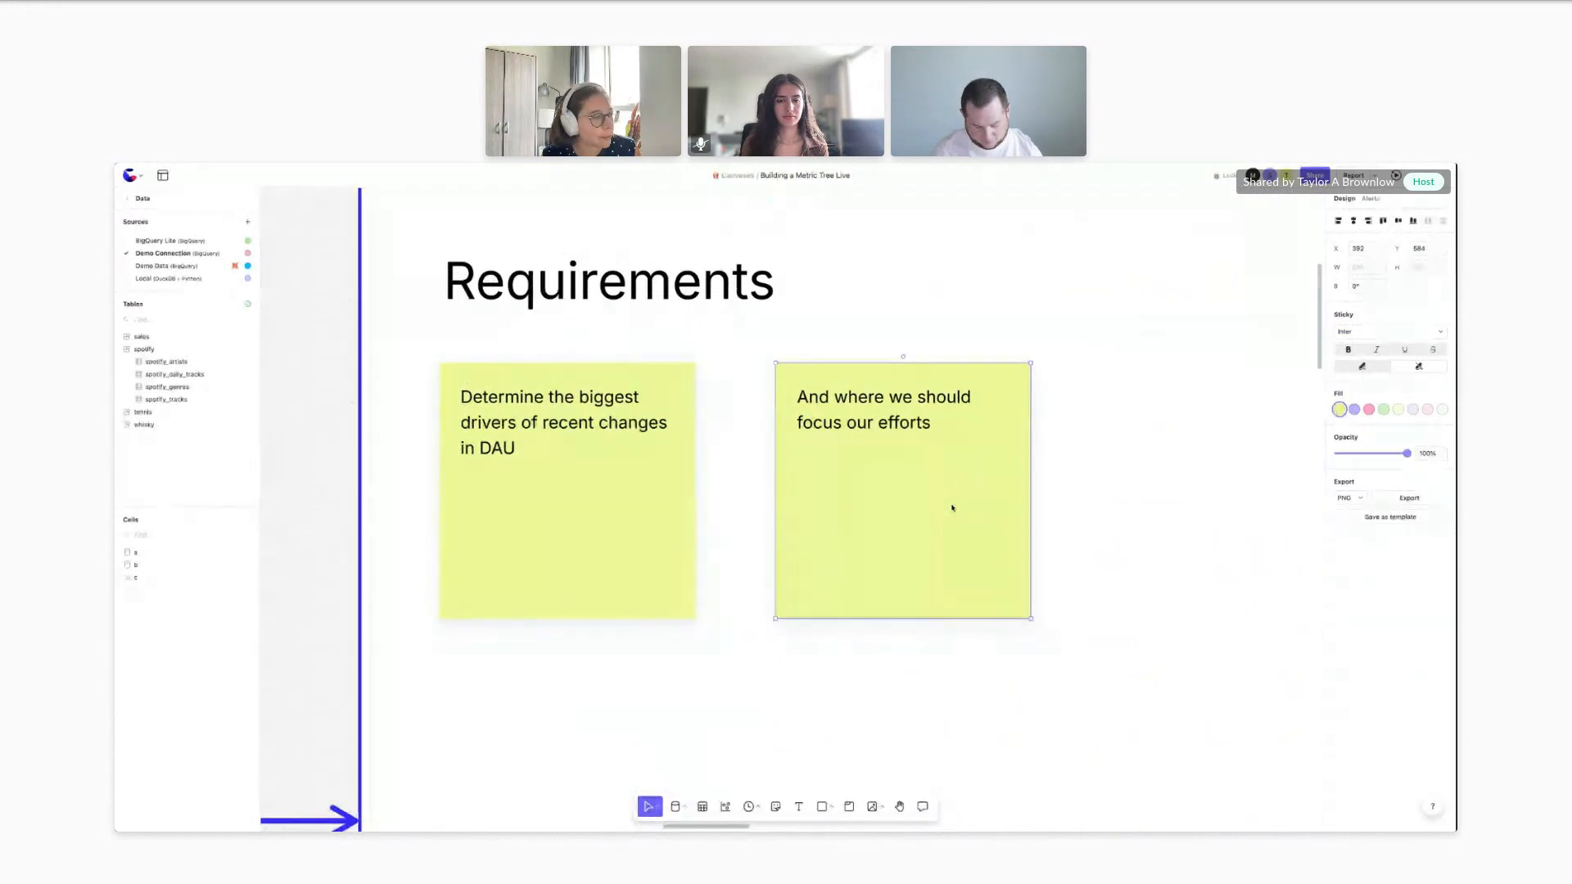
Read the Goal sticky note describing the initial MVP of the metric tree in "The scenario" frame
{"action": "scroll", "coordinate": [952, 509], "scroll_direction": "right", "scroll_amount": 5}
{"action": "scroll", "coordinate": [952, 509], "scroll_direction": "down", "scroll_amount": 2}
{"action": "scroll", "coordinate": [952, 508], "scroll_direction": "right", "scroll_amount": 4}
{"action": "left_click", "coordinate": [833, 470]}
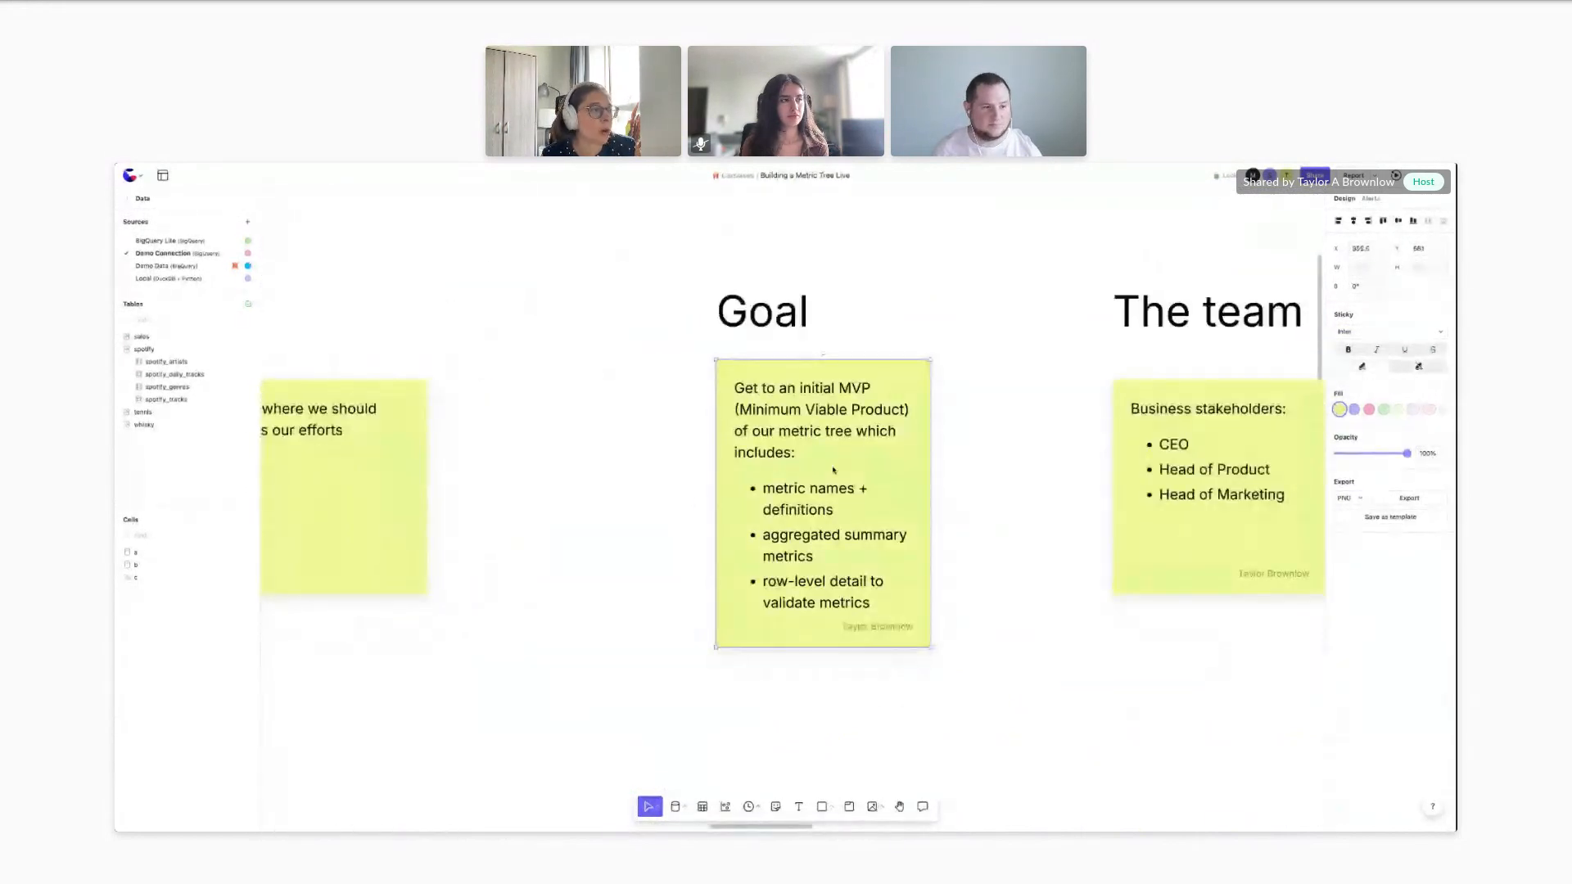
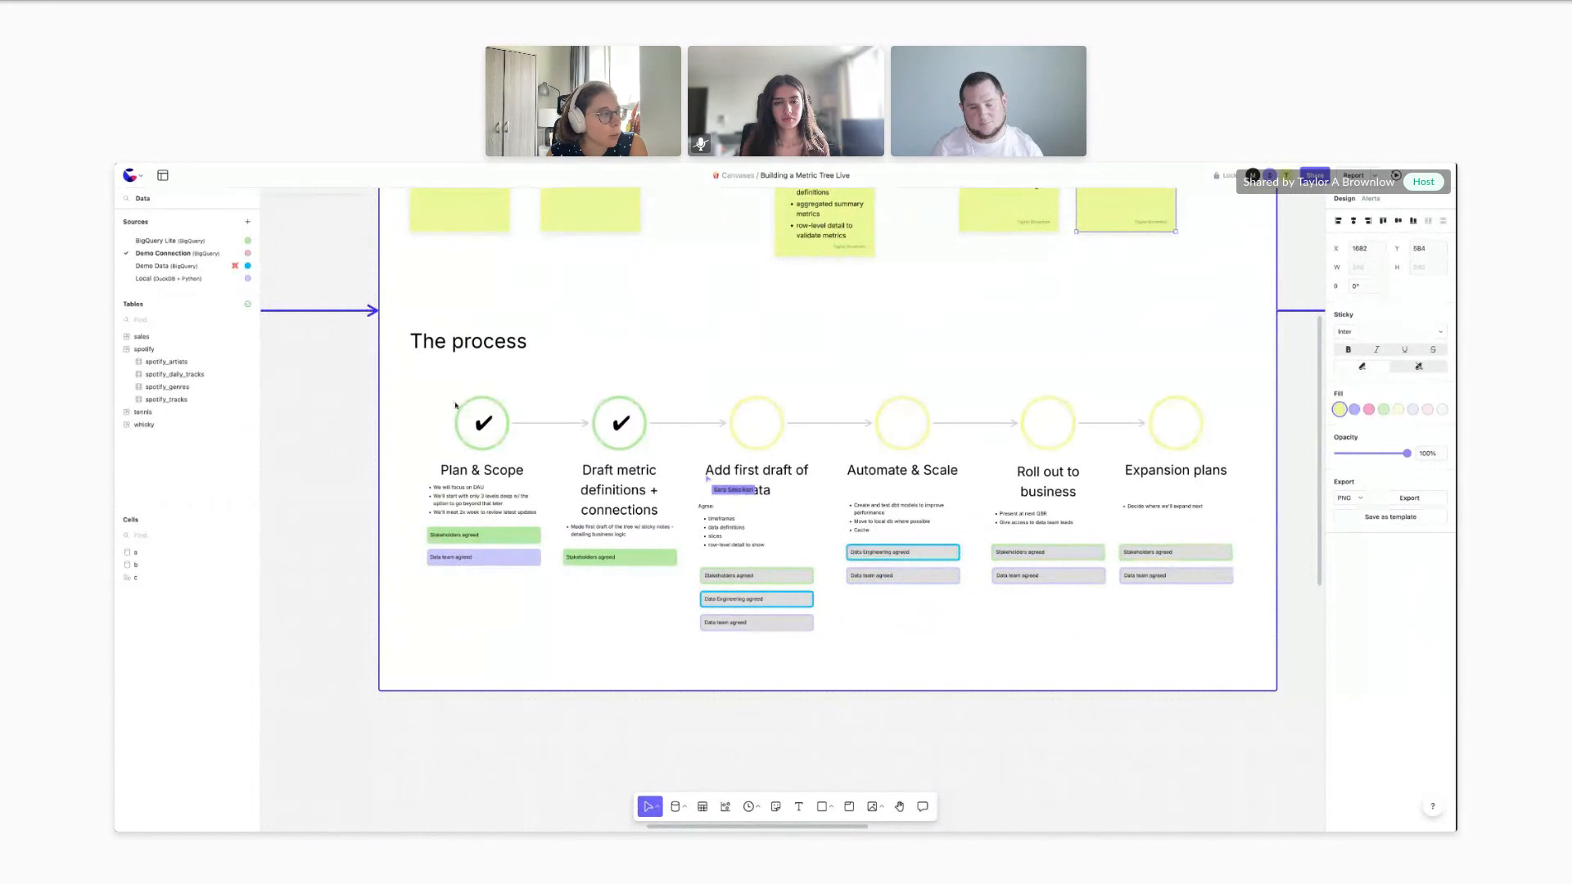
Examine the Plan & Scope, Draft metric definitions + connections, and Add first draft of data stages of "The process"
{"action": "scroll", "coordinate": [479, 434], "scroll_direction": "up", "scroll_amount": 1}
{"action": "scroll", "coordinate": [478, 433], "scroll_direction": "right", "scroll_amount": 1}
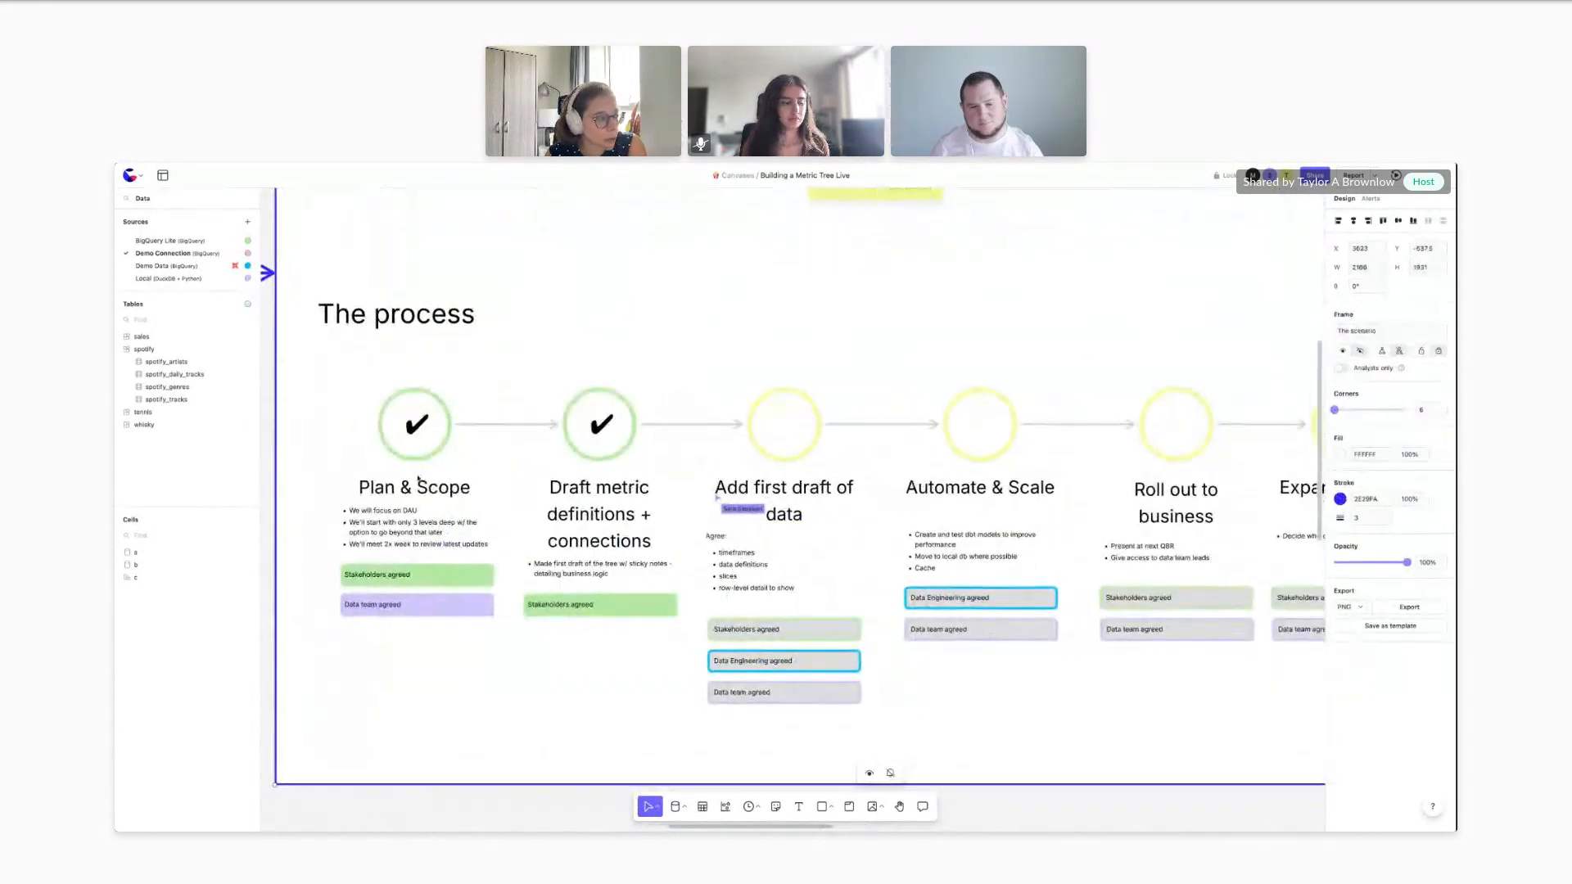
{"action": "left_click", "coordinate": [385, 488]}
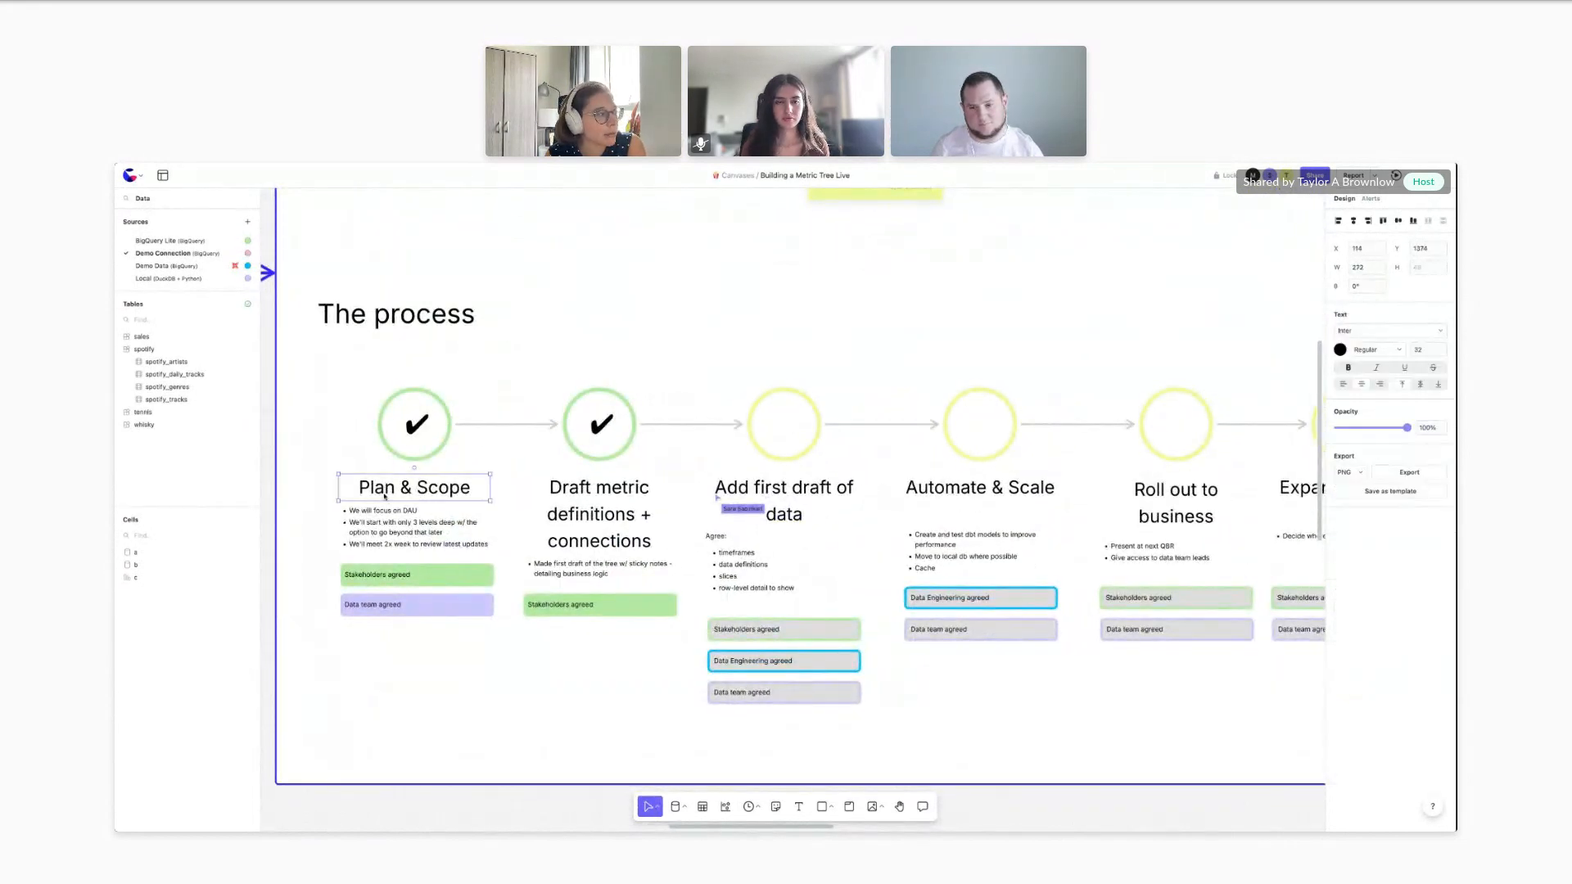
{"action": "left_click", "coordinate": [401, 540]}
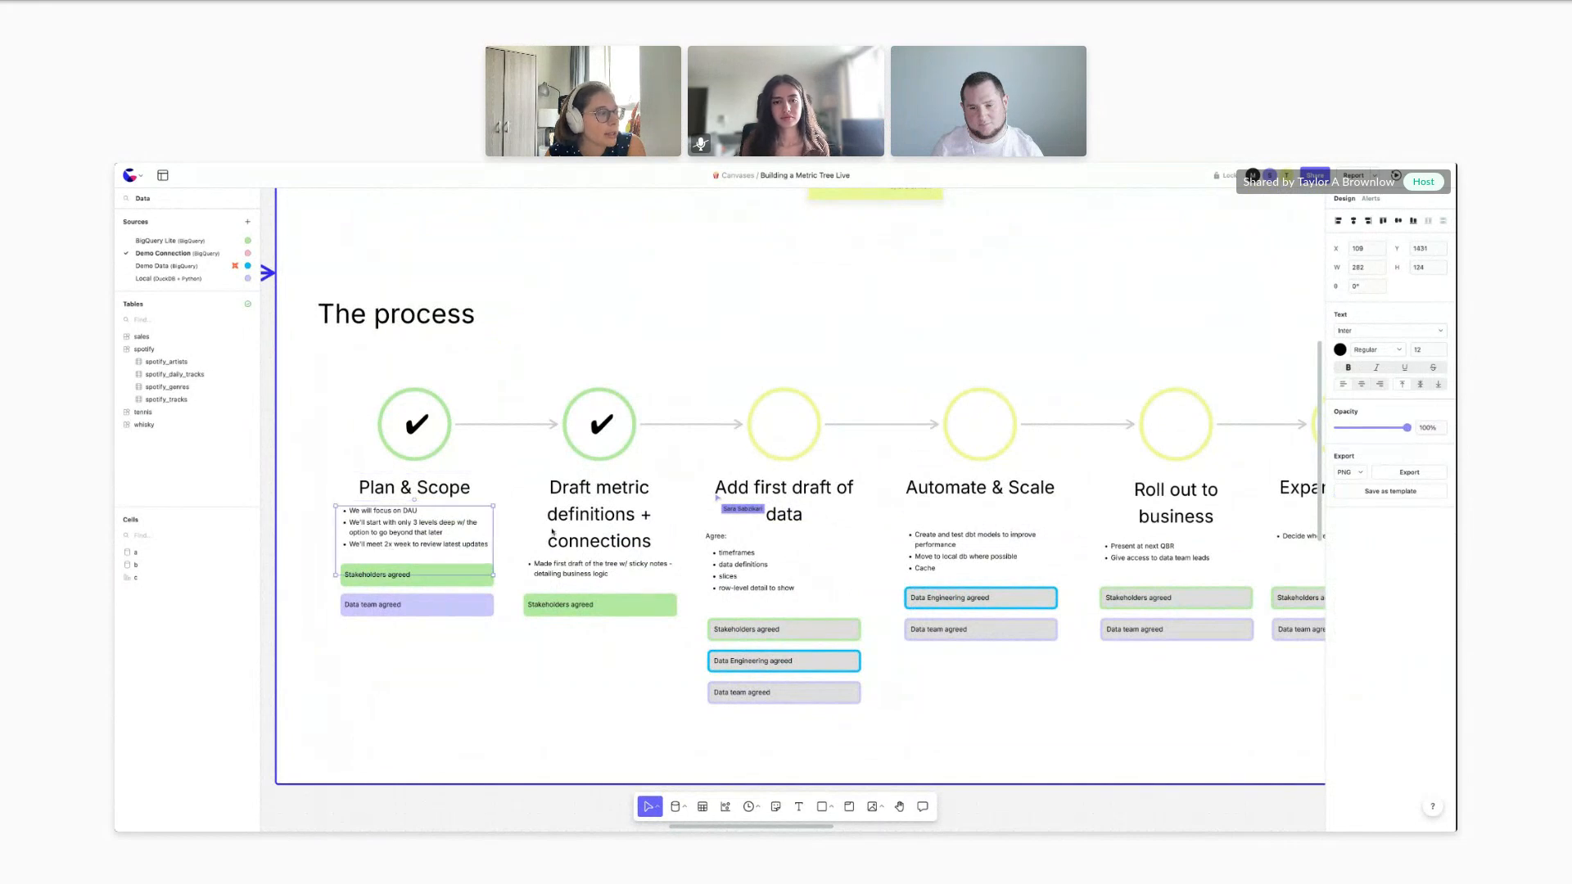
{"action": "left_click", "coordinate": [629, 504]}
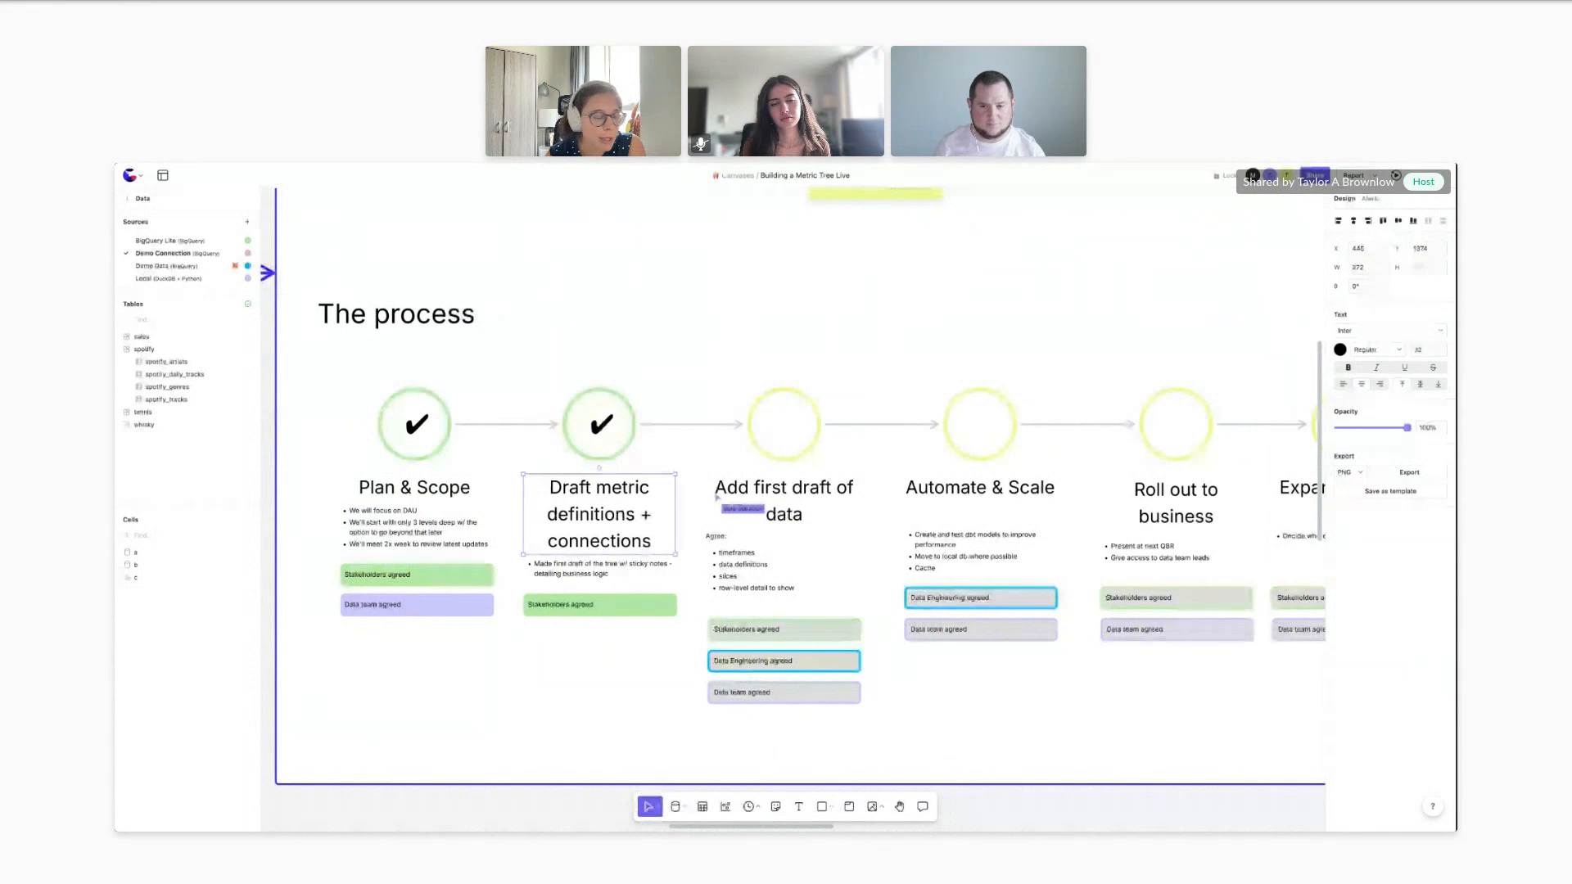
{"action": "left_click", "coordinate": [799, 513]}
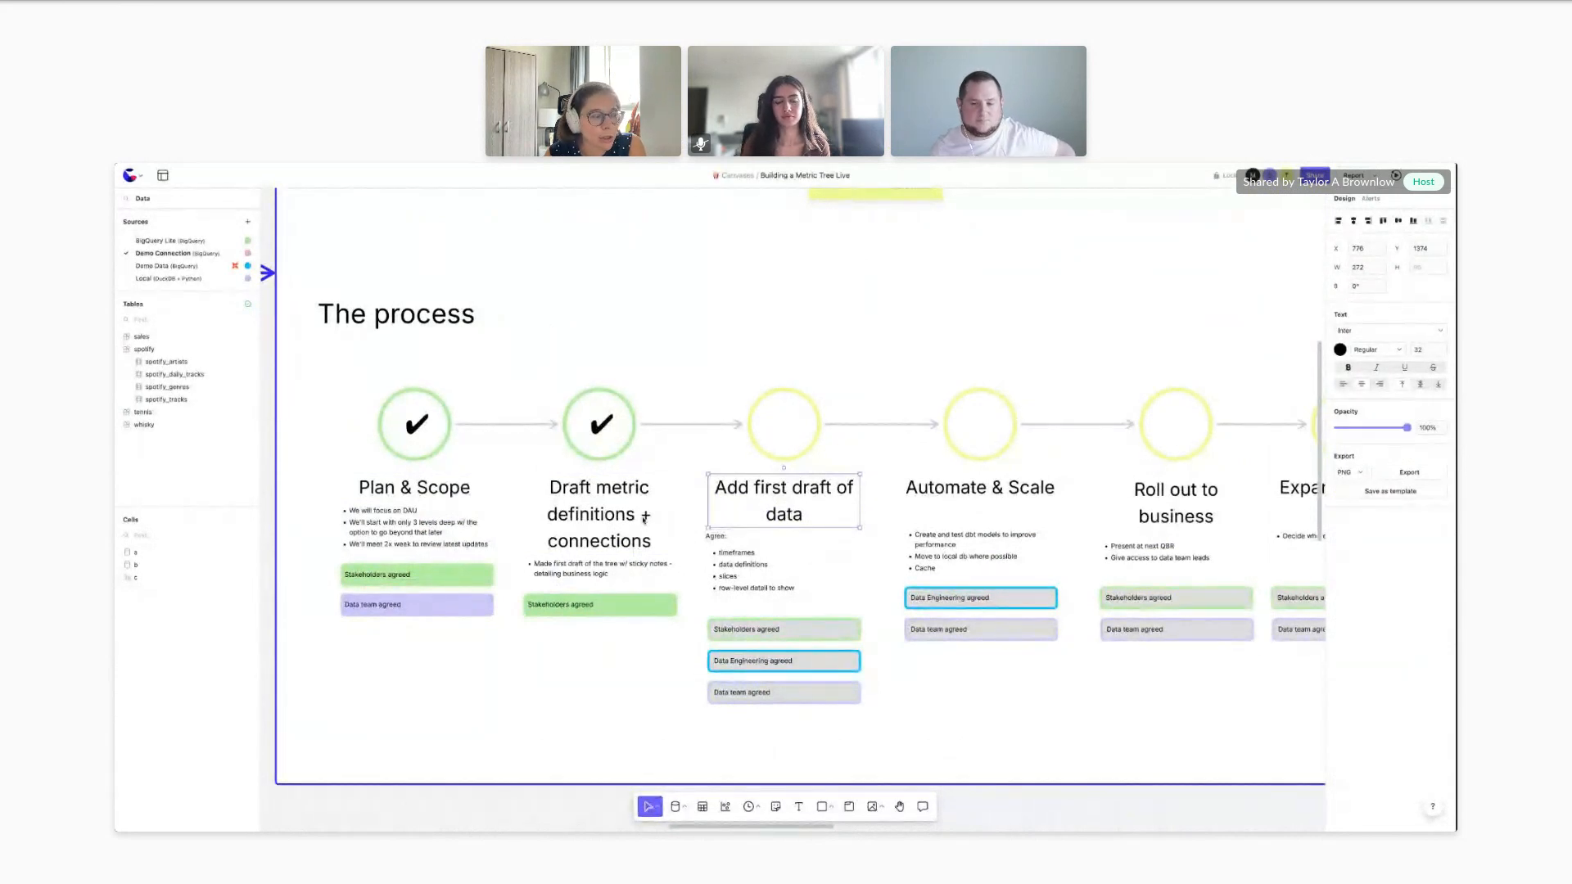
{"action": "scroll", "coordinate": [798, 528], "scroll_direction": "right", "scroll_amount": 1}
{"action": "left_click", "coordinate": [798, 528]}
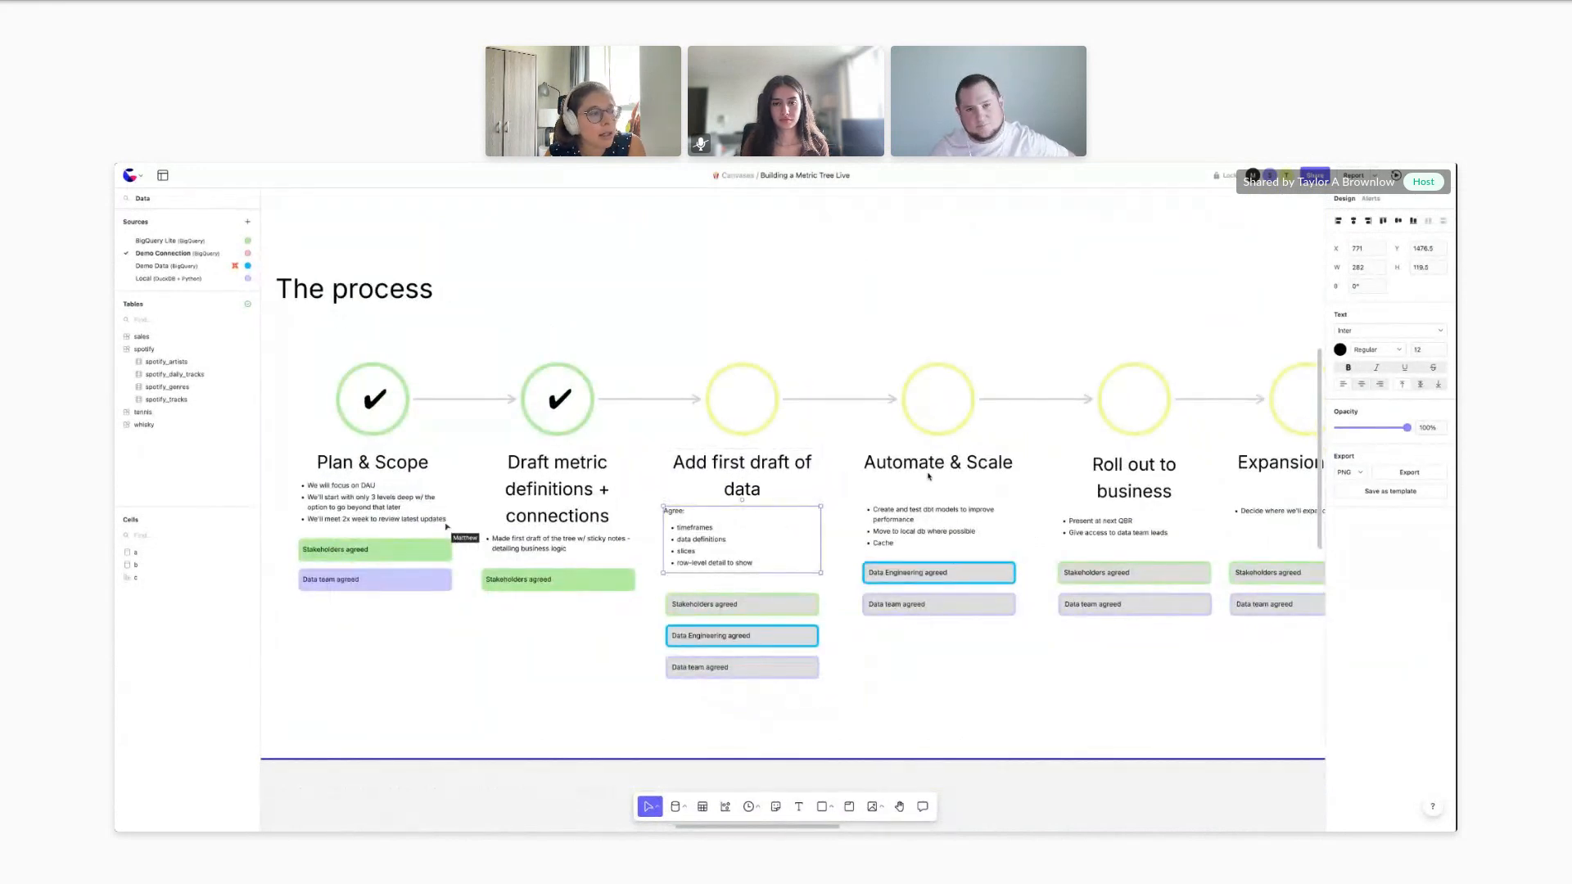
Examine the Automate & Scale, Roll out to business, and Expansion plans stages of "The process"
{"action": "left_click", "coordinate": [931, 473]}
{"action": "scroll", "coordinate": [996, 470], "scroll_direction": "right", "scroll_amount": 2}
{"action": "left_click", "coordinate": [993, 471]}
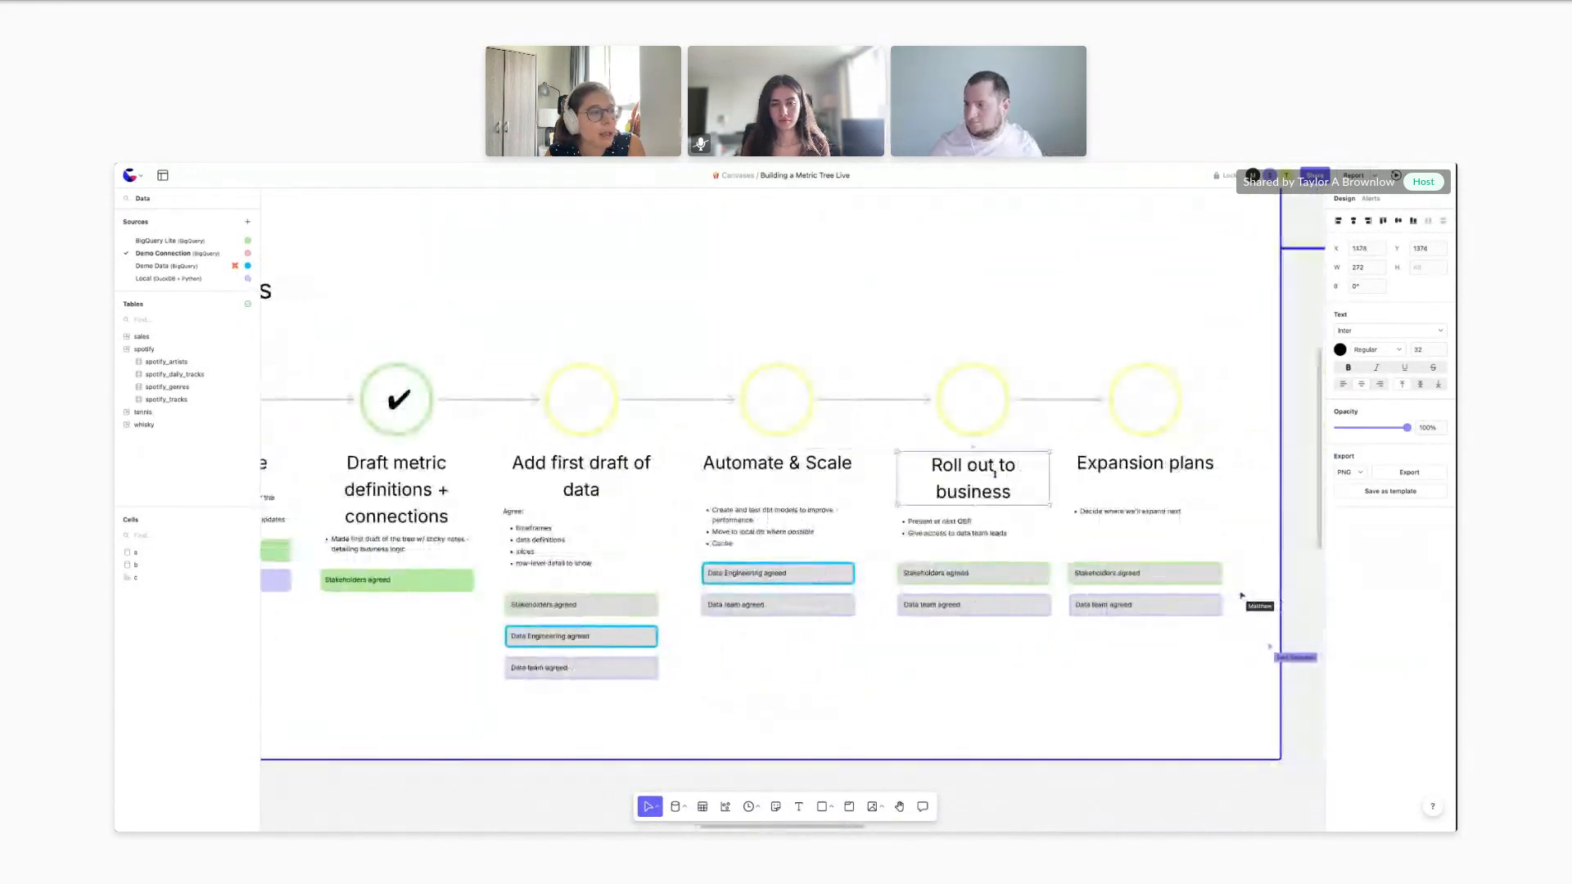
{"action": "left_click", "coordinate": [1104, 485]}
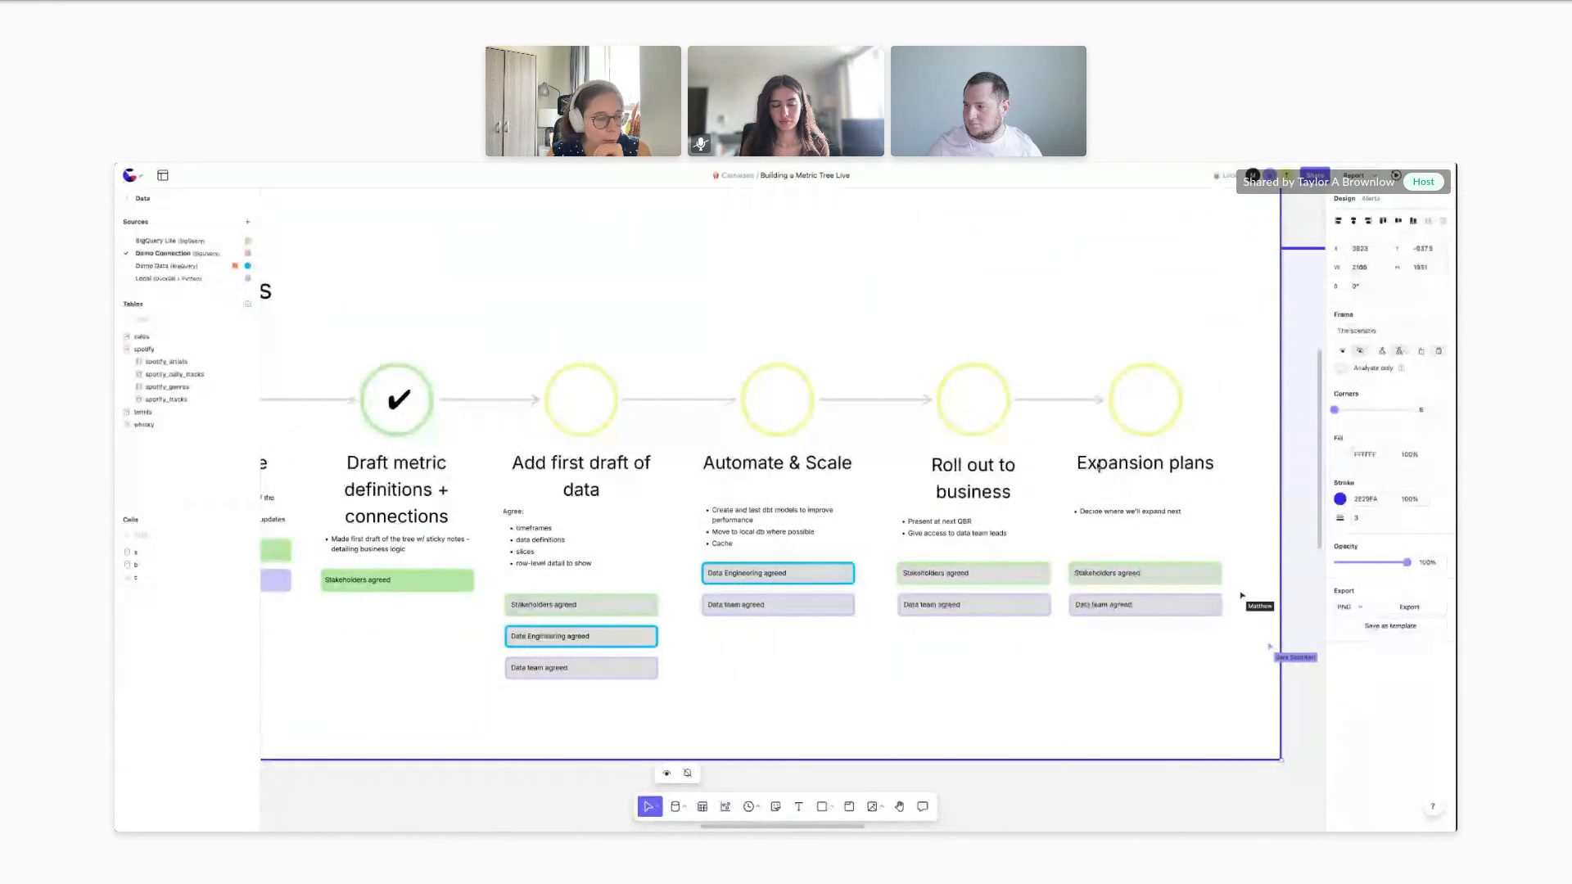
{"action": "scroll", "coordinate": [1069, 430], "scroll_direction": "down", "scroll_amount": 5}
{"action": "left_click", "coordinate": [1204, 420]}
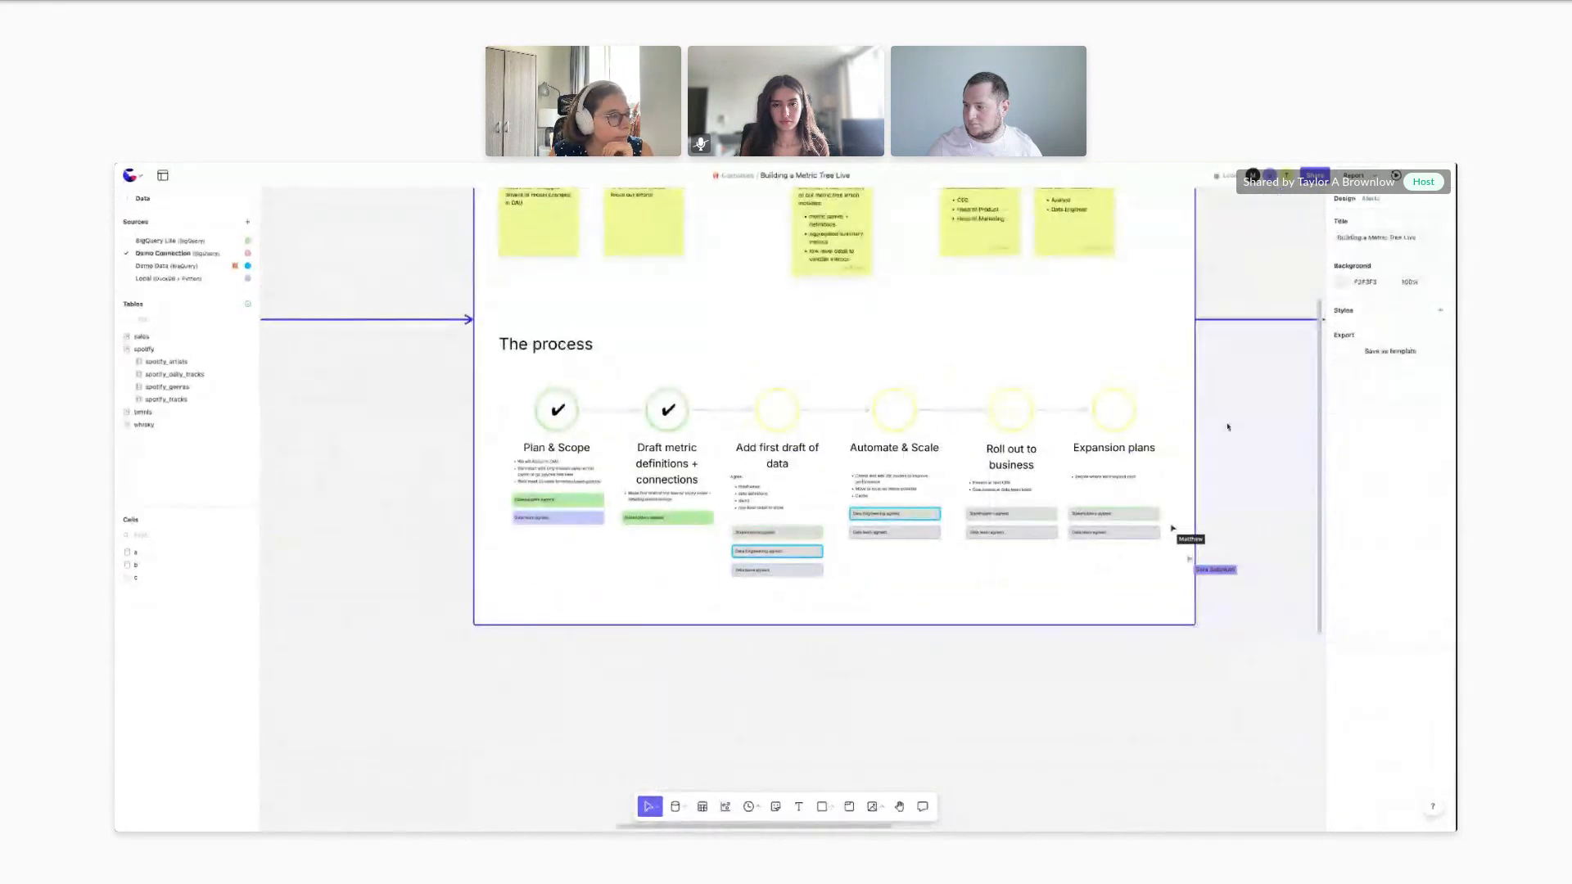
Follow the connecting arrow from "The scenario" frame to the "DAU Metric Tree Definitions" frame and view its structure
{"action": "scroll", "coordinate": [1227, 426], "scroll_direction": "up", "scroll_amount": 2}
{"action": "scroll", "coordinate": [1227, 426], "scroll_direction": "right", "scroll_amount": 2}
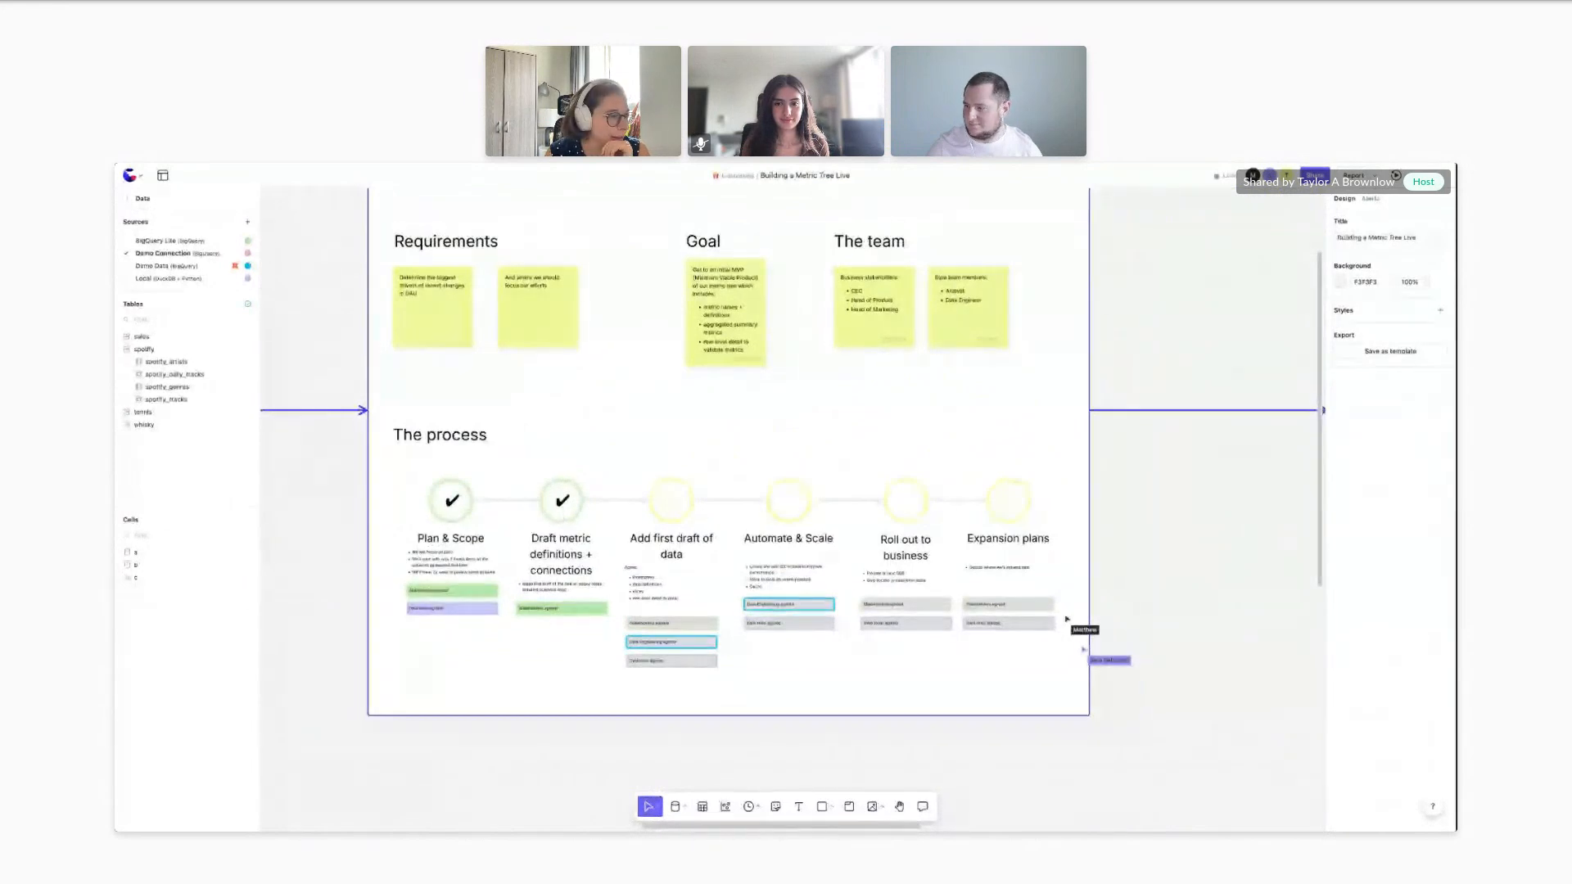
{"action": "scroll", "coordinate": [793, 452], "scroll_direction": "right", "scroll_amount": 2}
{"action": "scroll", "coordinate": [793, 452], "scroll_direction": "right", "scroll_amount": 1}
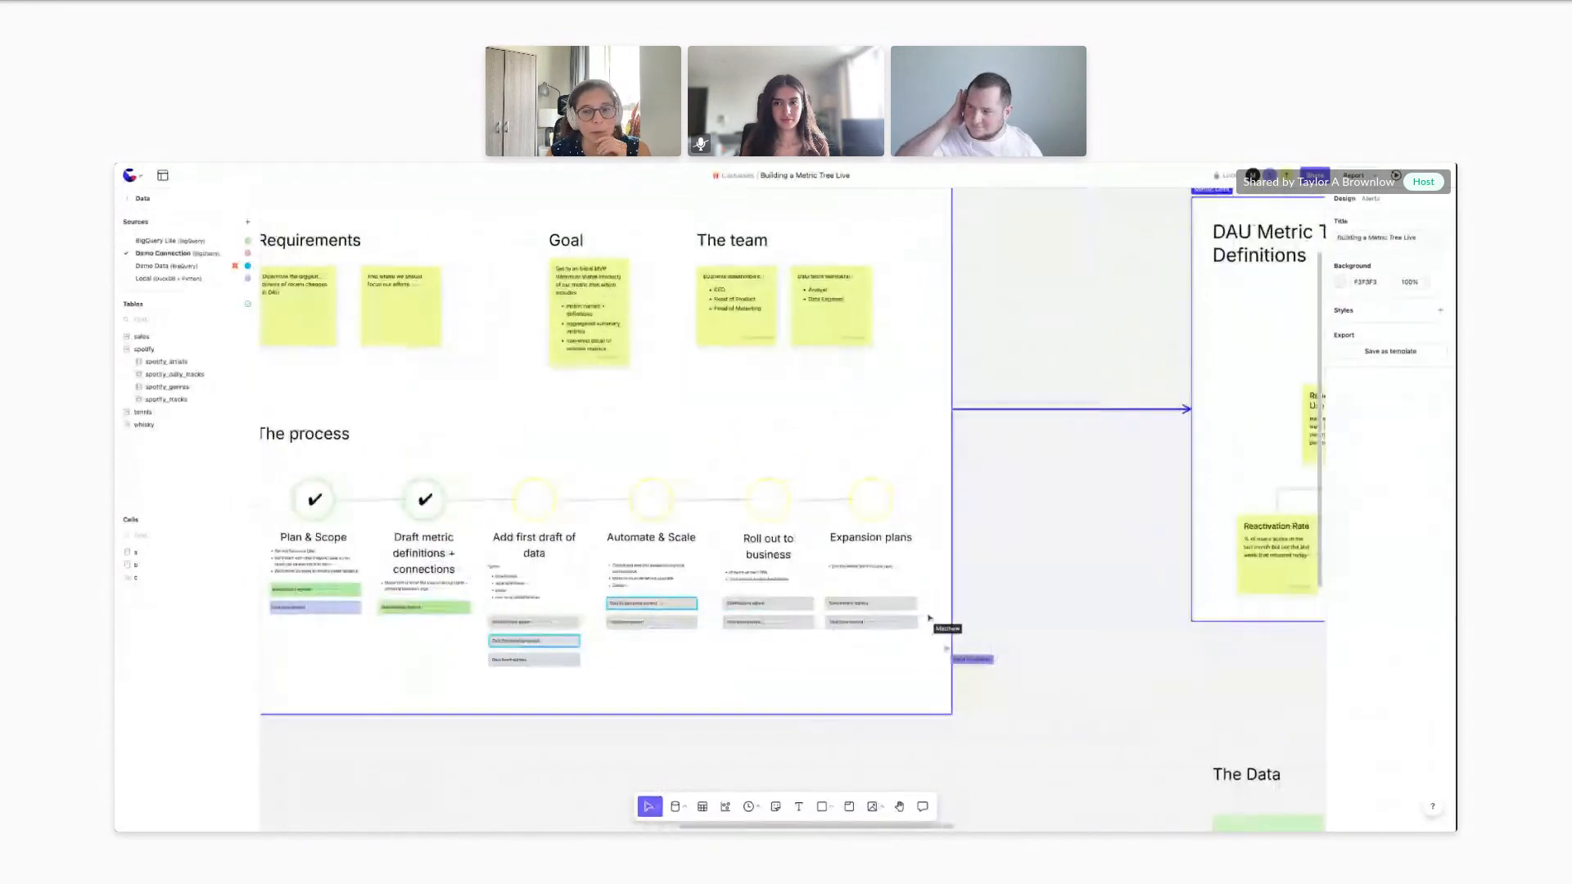
{"action": "scroll", "coordinate": [1122, 438], "scroll_direction": "right", "scroll_amount": 12}
{"action": "scroll", "coordinate": [1121, 438], "scroll_direction": "up", "scroll_amount": 1}
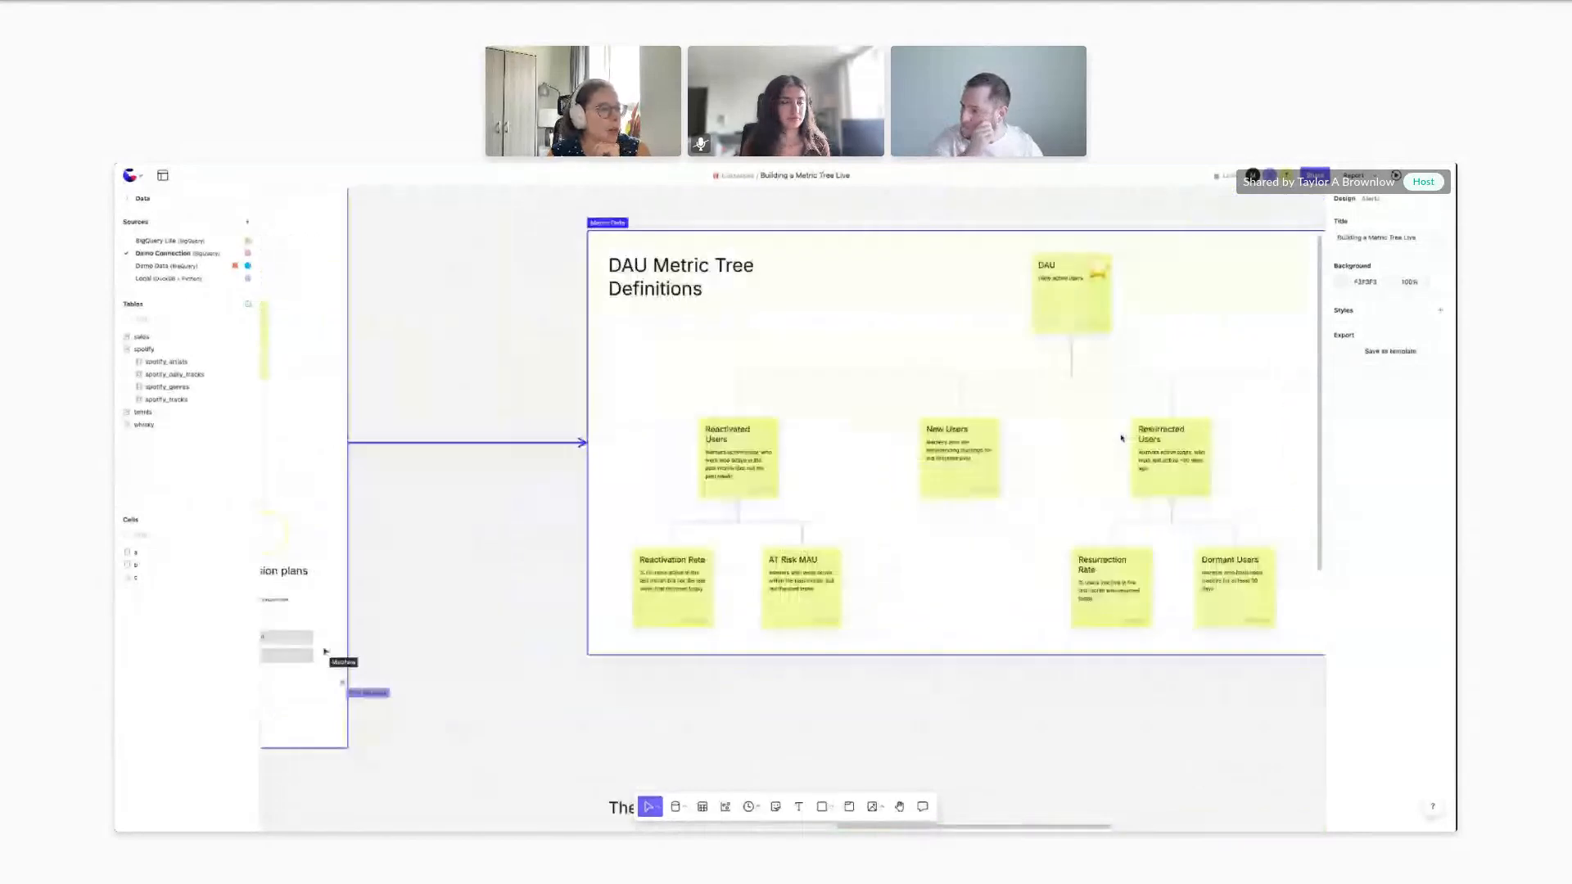
{"action": "scroll", "coordinate": [1121, 438], "scroll_direction": "right", "scroll_amount": 5}
{"action": "scroll", "coordinate": [1122, 438], "scroll_direction": "left", "scroll_amount": 2}
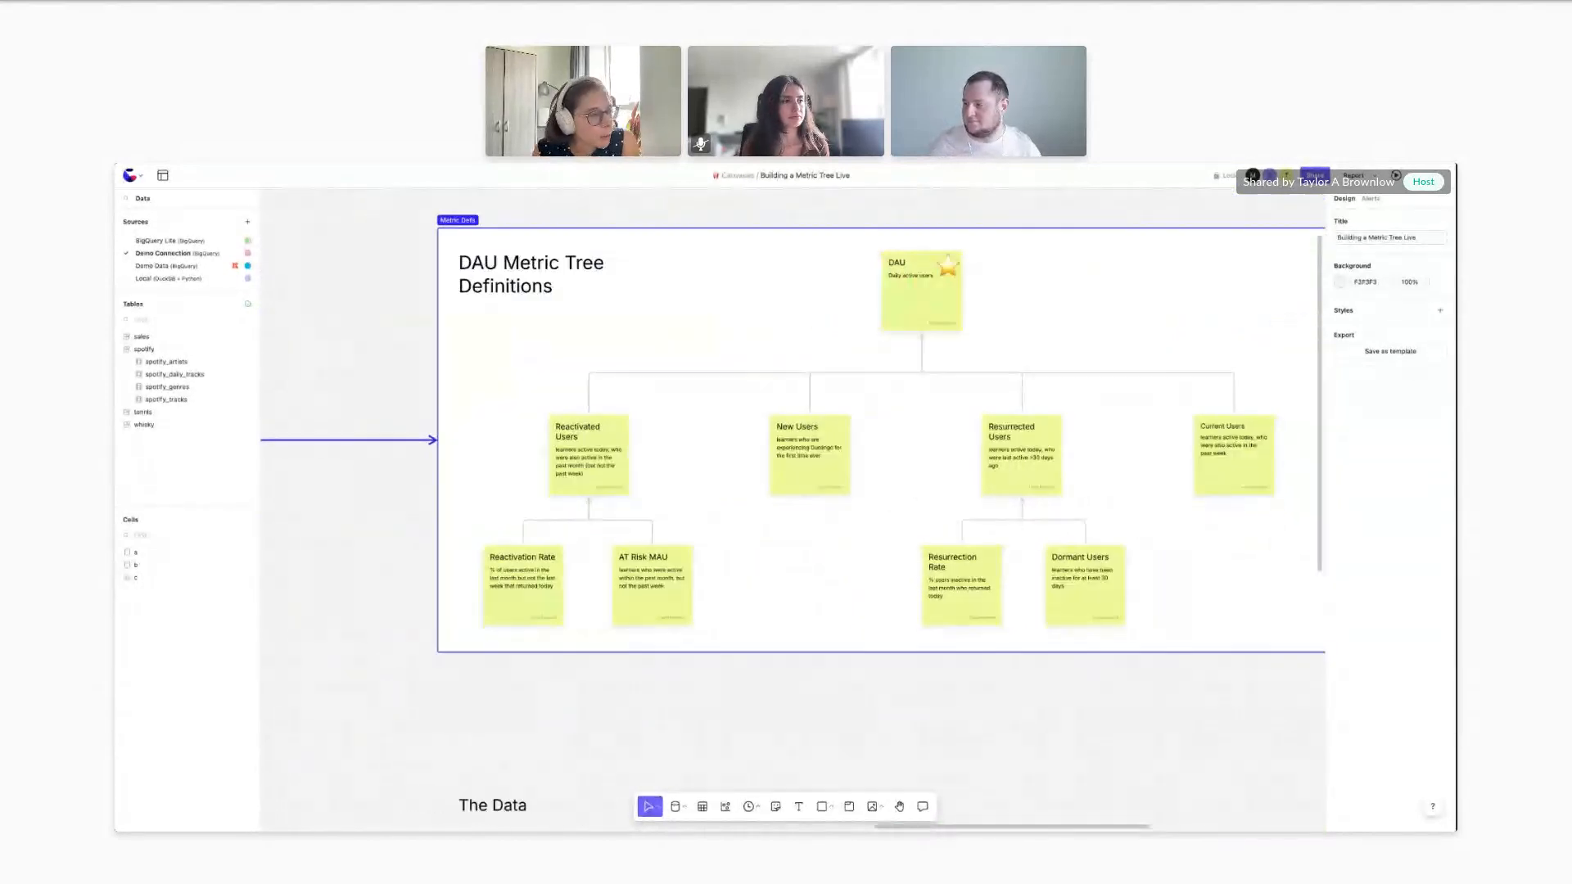
{"action": "scroll", "coordinate": [1057, 348], "scroll_direction": "left", "scroll_amount": 1}
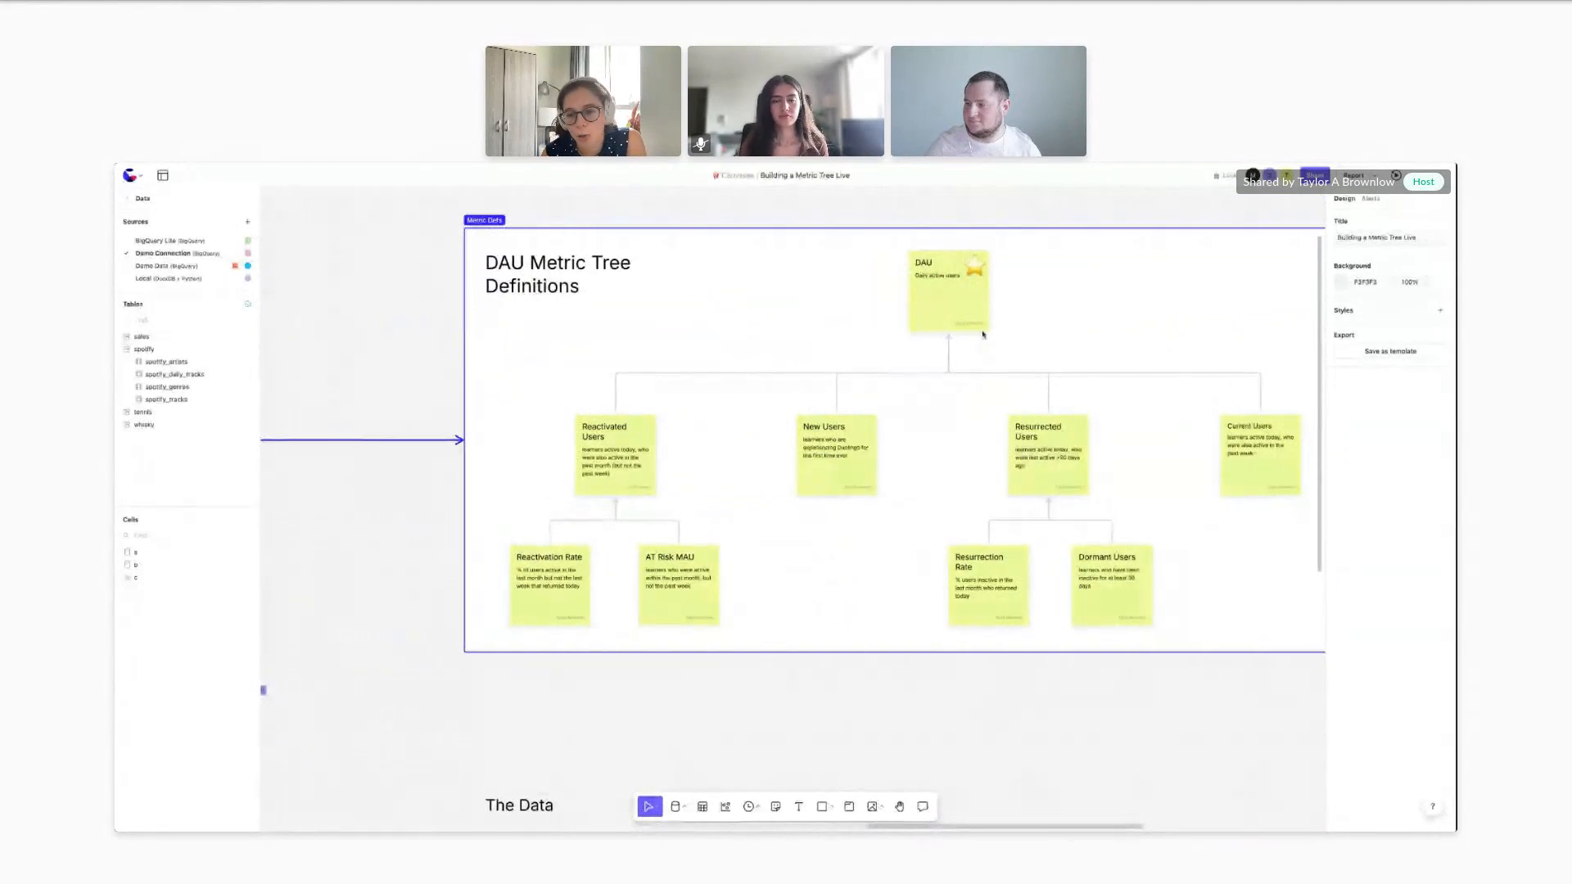
Examine the starred DAU sticky note at the head of the metric tree
{"action": "scroll", "coordinate": [969, 295], "scroll_direction": "up", "scroll_amount": 5}
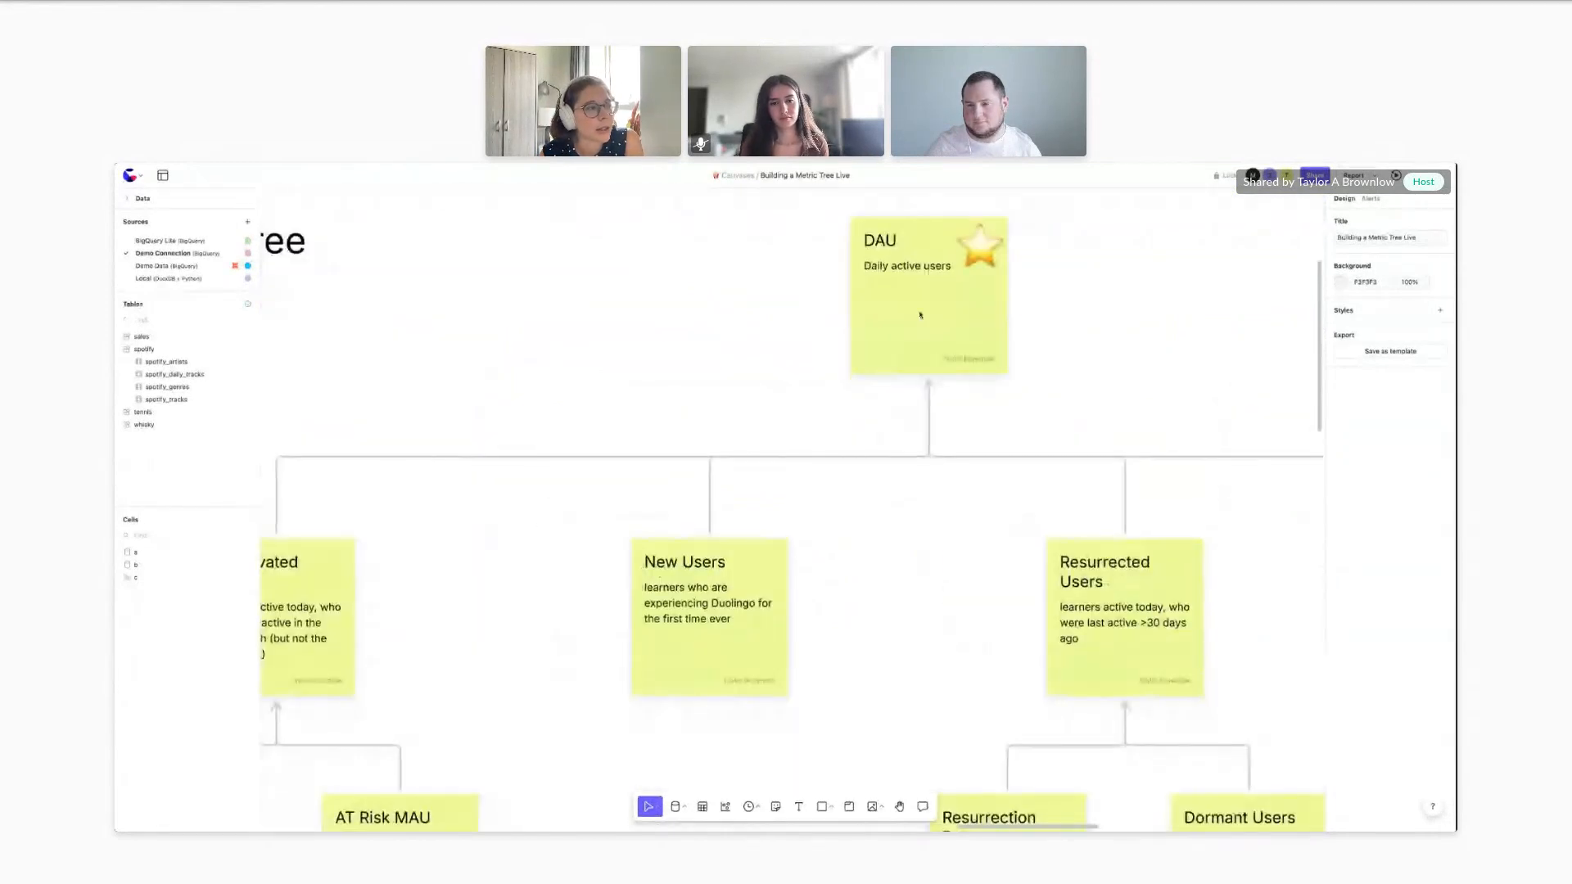
{"action": "scroll", "coordinate": [920, 315], "scroll_direction": "up", "scroll_amount": 3}
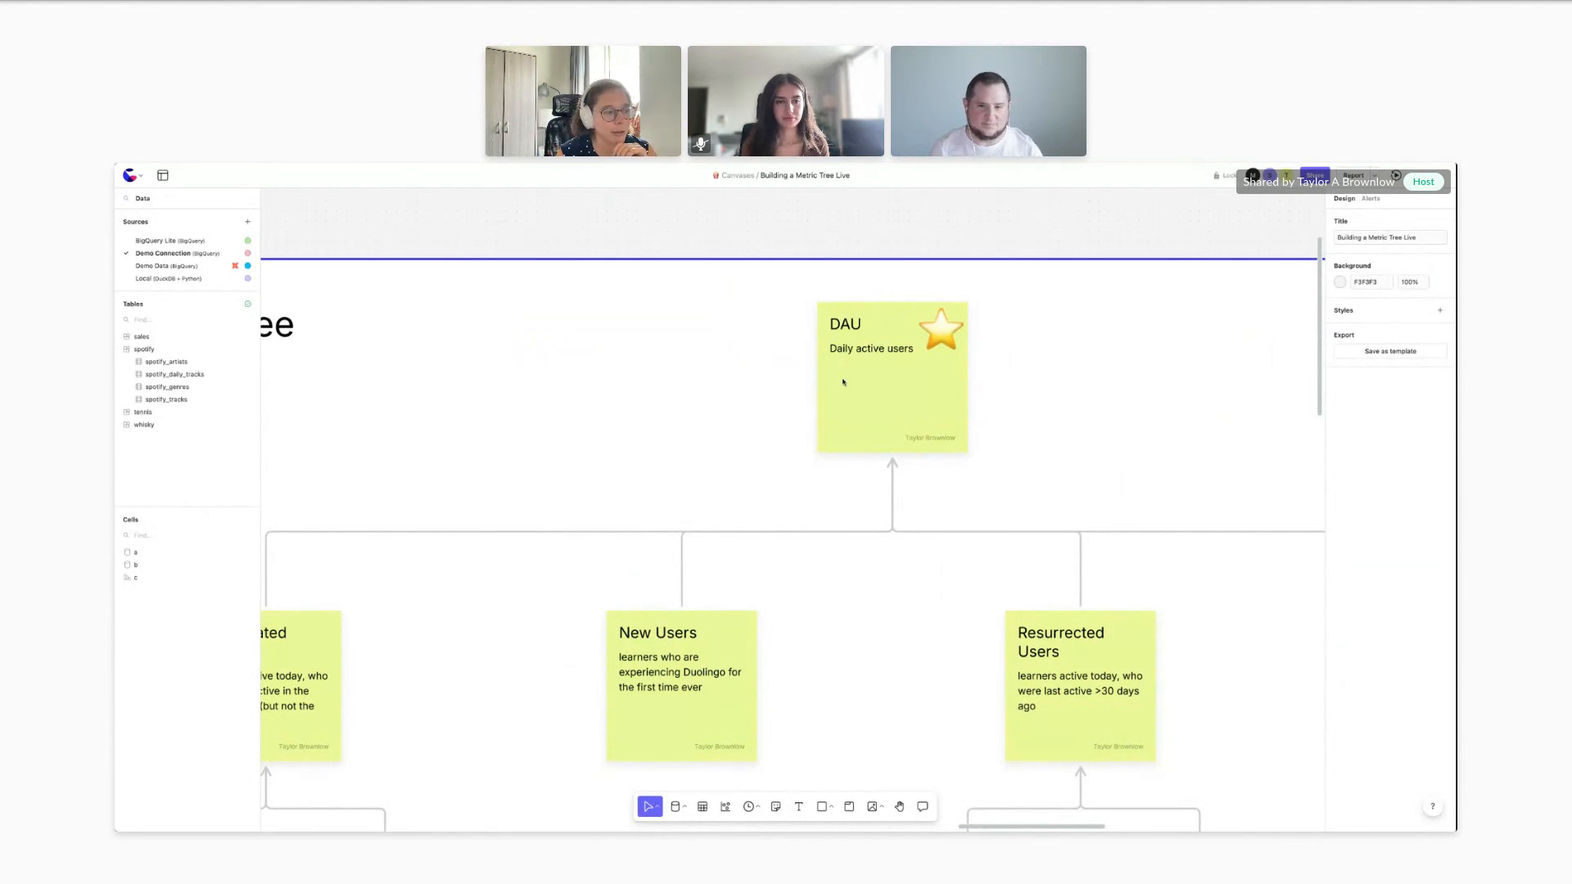
{"action": "scroll", "coordinate": [1093, 396], "scroll_direction": "down", "scroll_amount": 2}
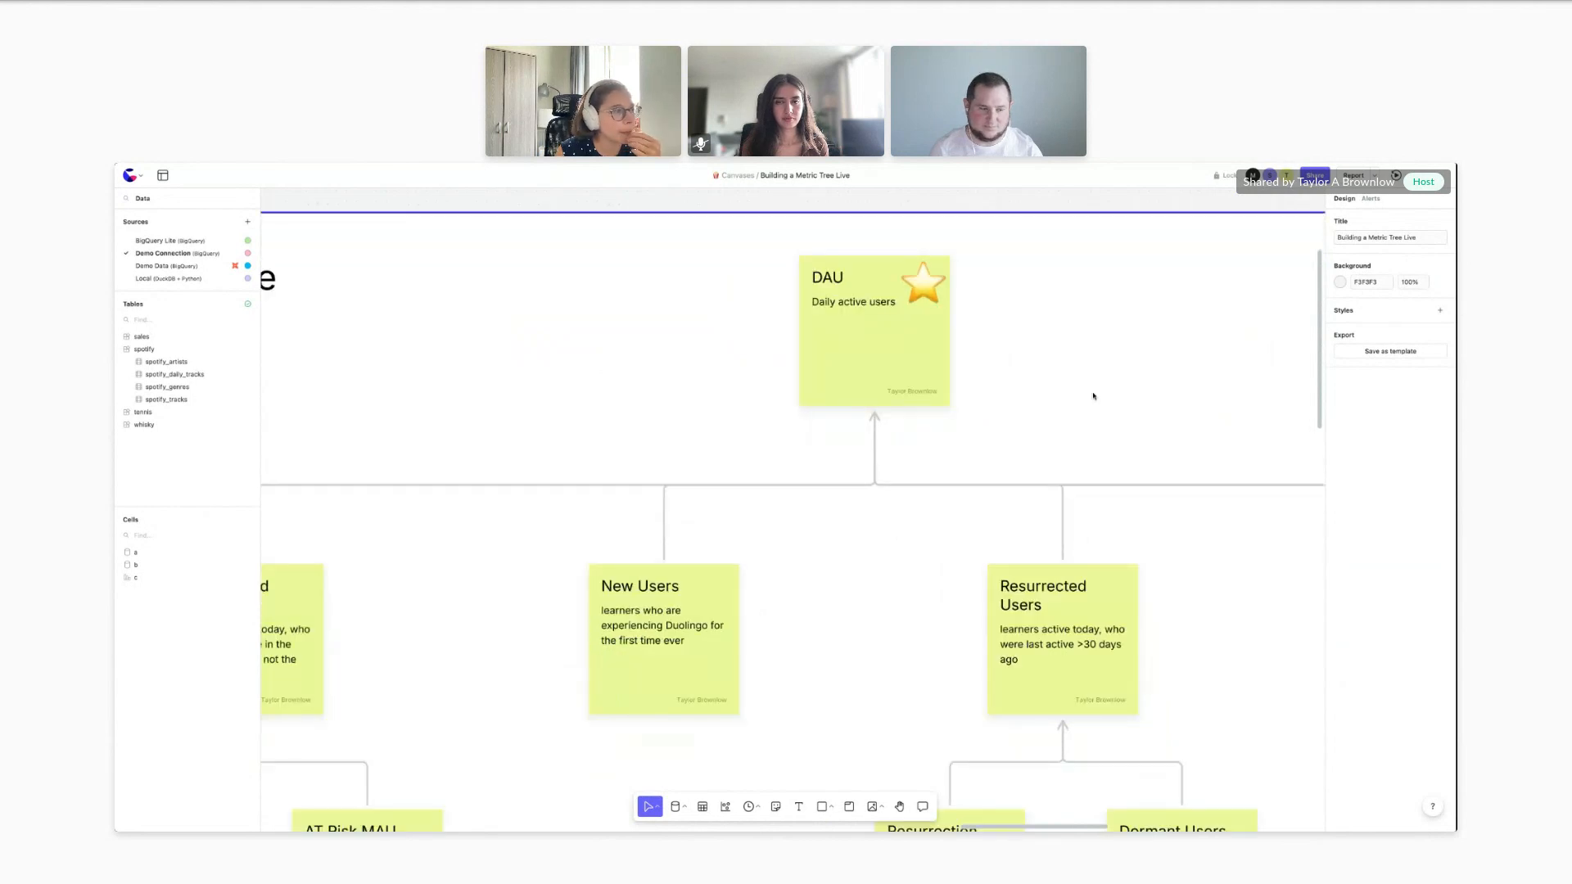
{"action": "scroll", "coordinate": [1093, 396], "scroll_direction": "down", "scroll_amount": 2}
{"action": "left_click", "coordinate": [925, 328]}
{"action": "scroll", "coordinate": [860, 350], "scroll_direction": "down", "scroll_amount": 1}
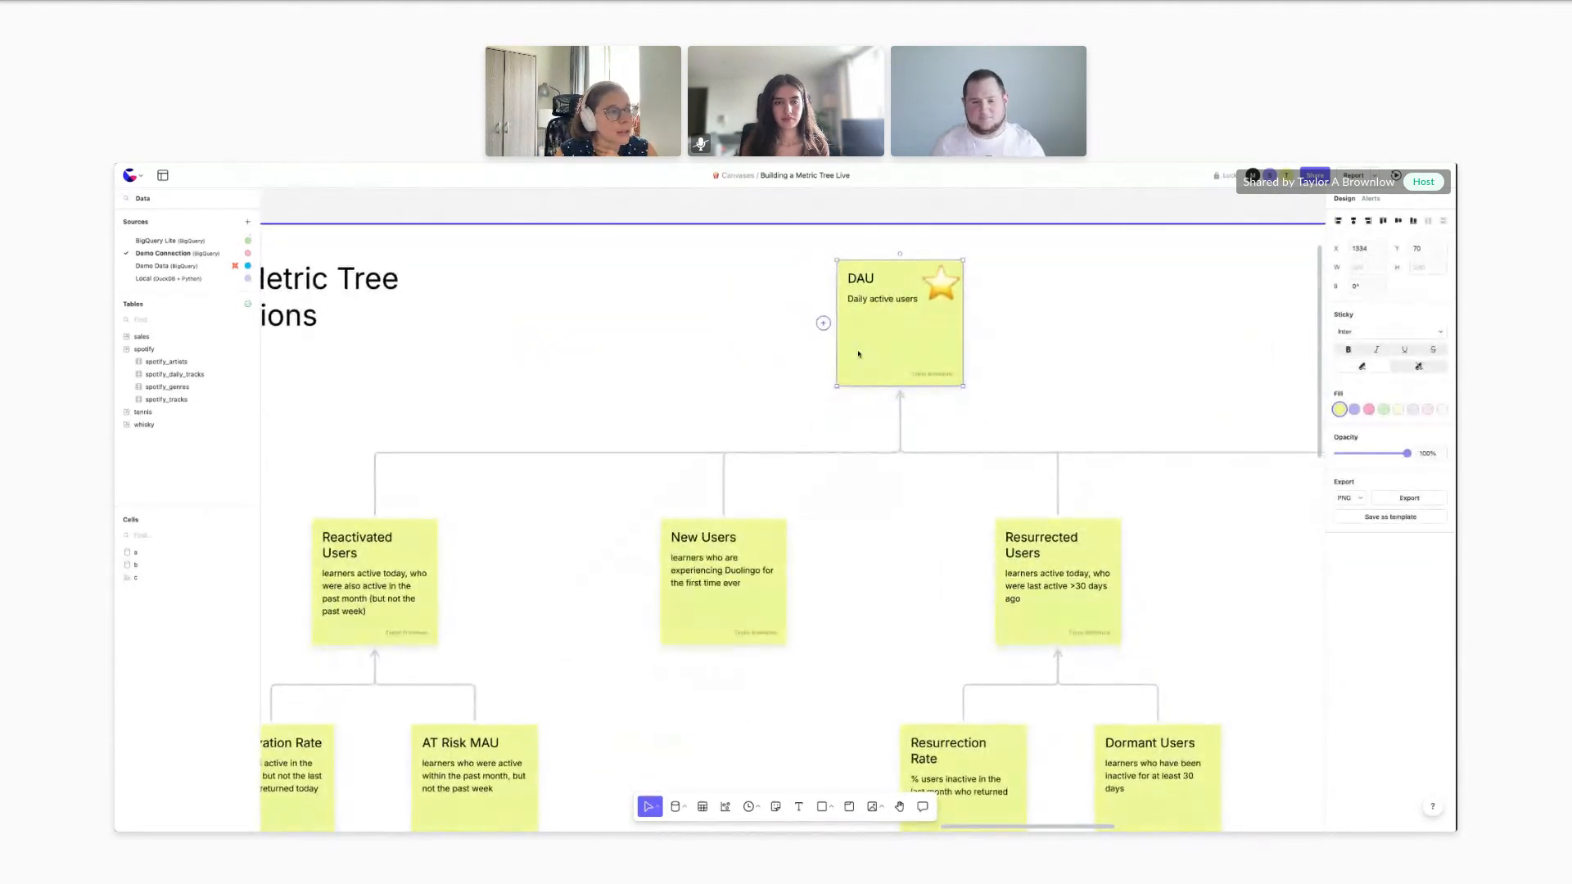
Read the second-level definitions in the metric tree: Reactivated Users, New Users, Resurrected Users and Current Users
{"action": "scroll", "coordinate": [904, 342], "scroll_direction": "down", "scroll_amount": 5}
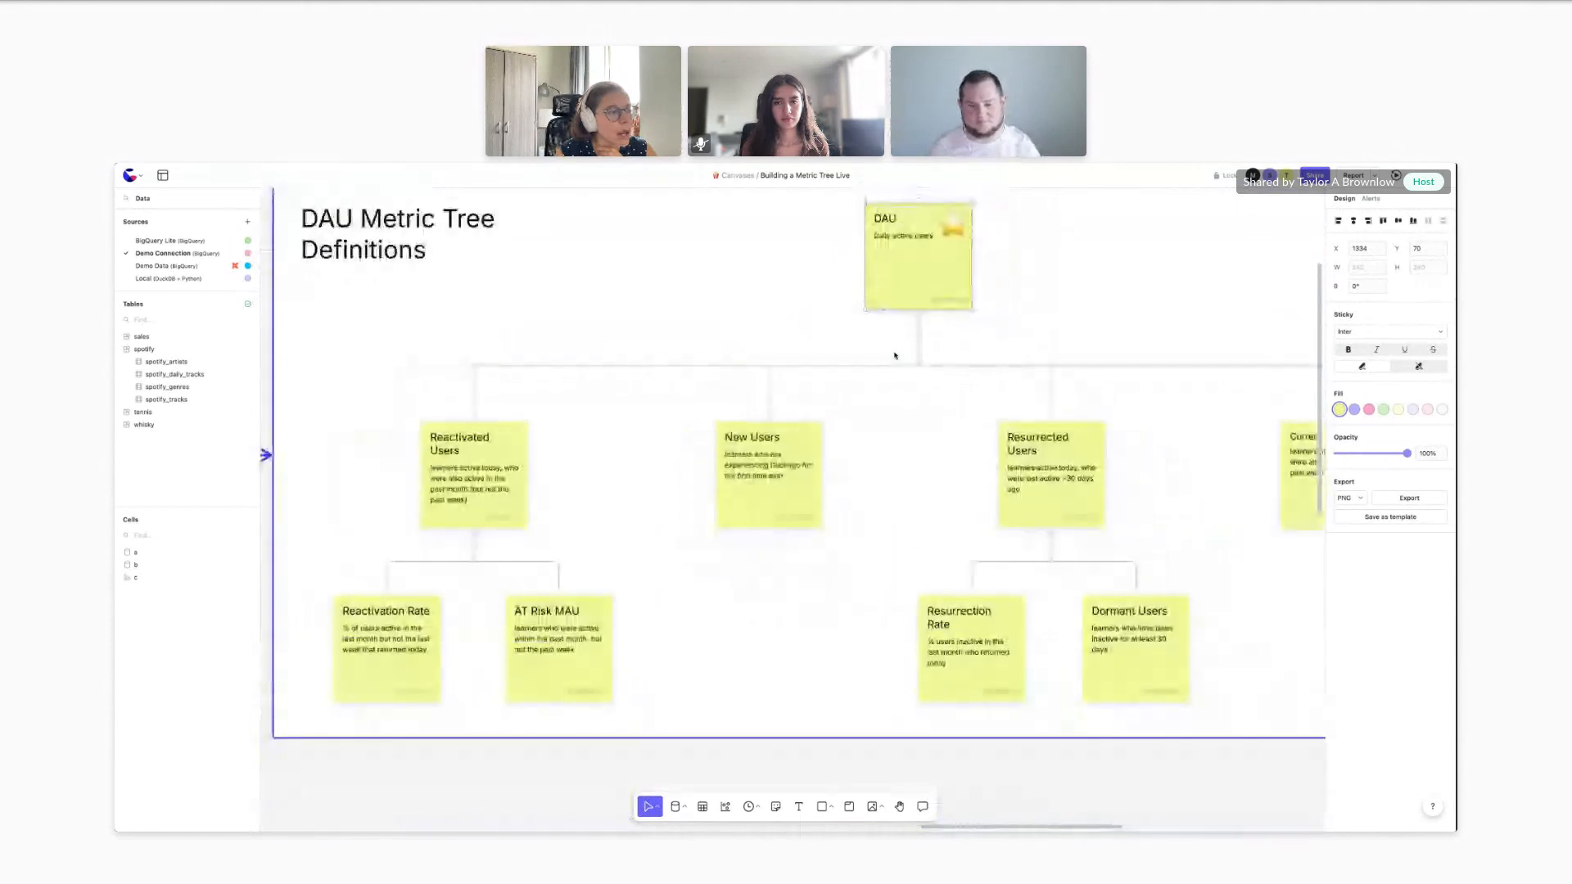
{"action": "scroll", "coordinate": [906, 373], "scroll_direction": "up", "scroll_amount": 1}
{"action": "left_click", "coordinate": [537, 449]}
{"action": "left_click", "coordinate": [751, 476]}
{"action": "left_click", "coordinate": [529, 469]}
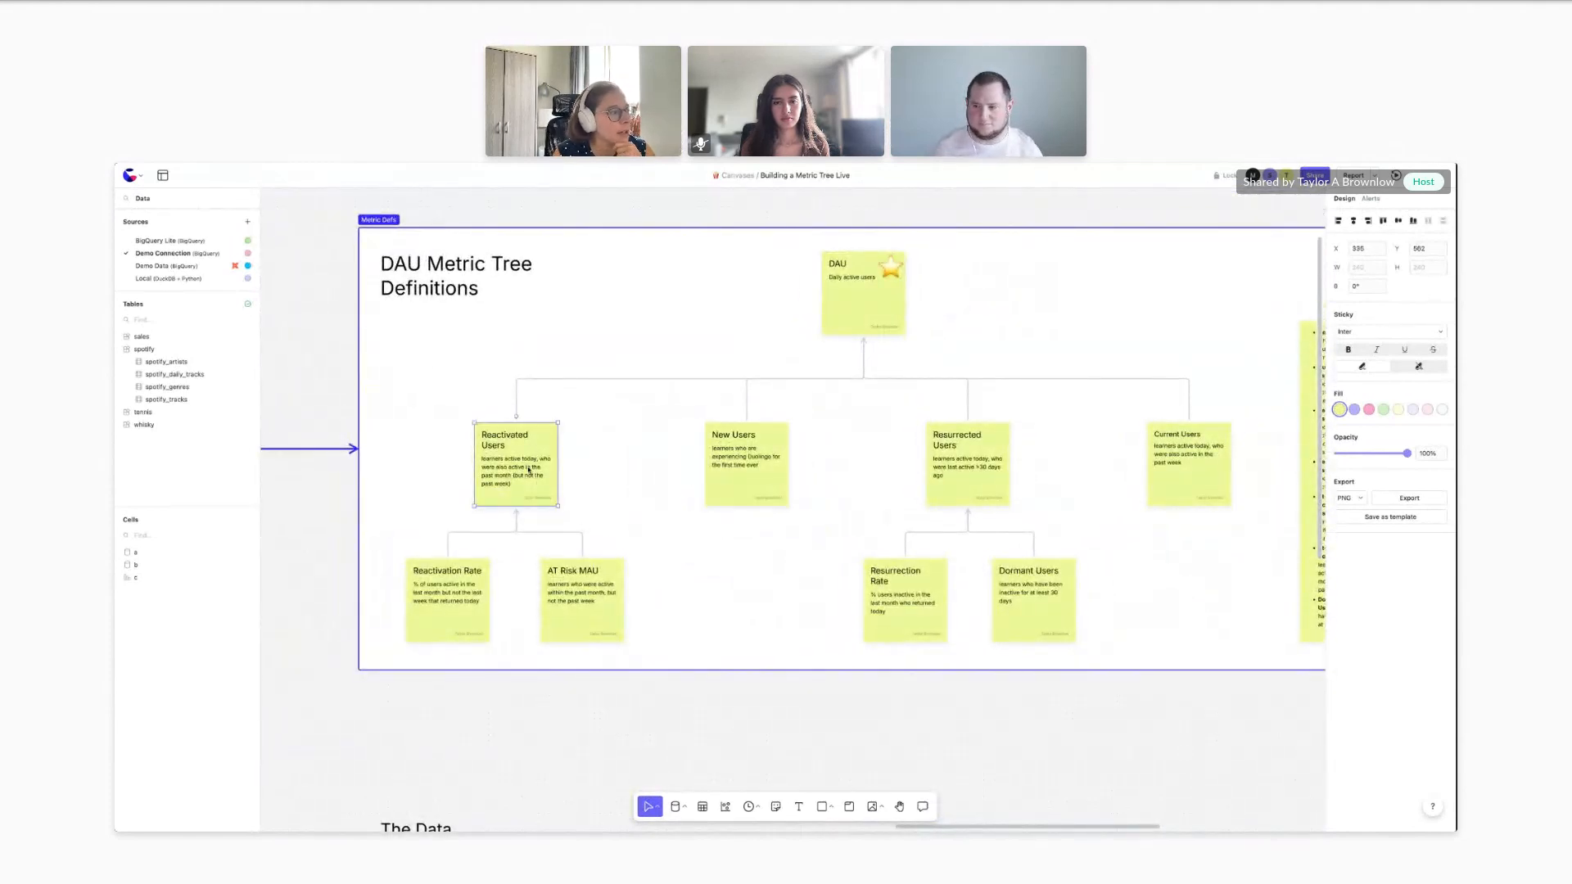
{"action": "scroll", "coordinate": [491, 463], "scroll_direction": "up", "scroll_amount": 1}
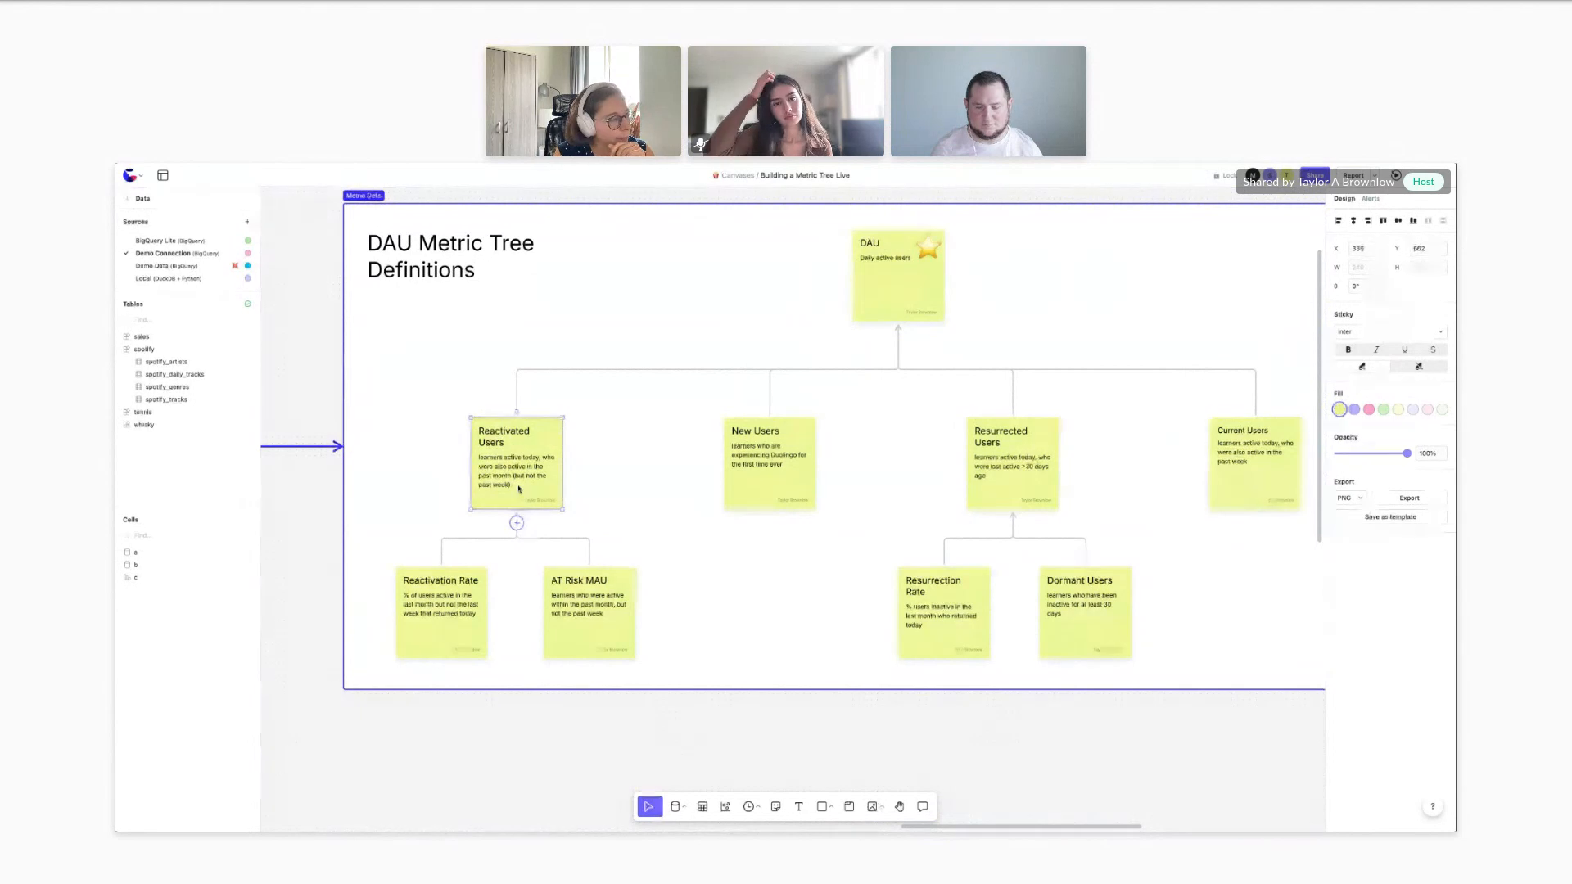
{"action": "left_click", "coordinate": [785, 483]}
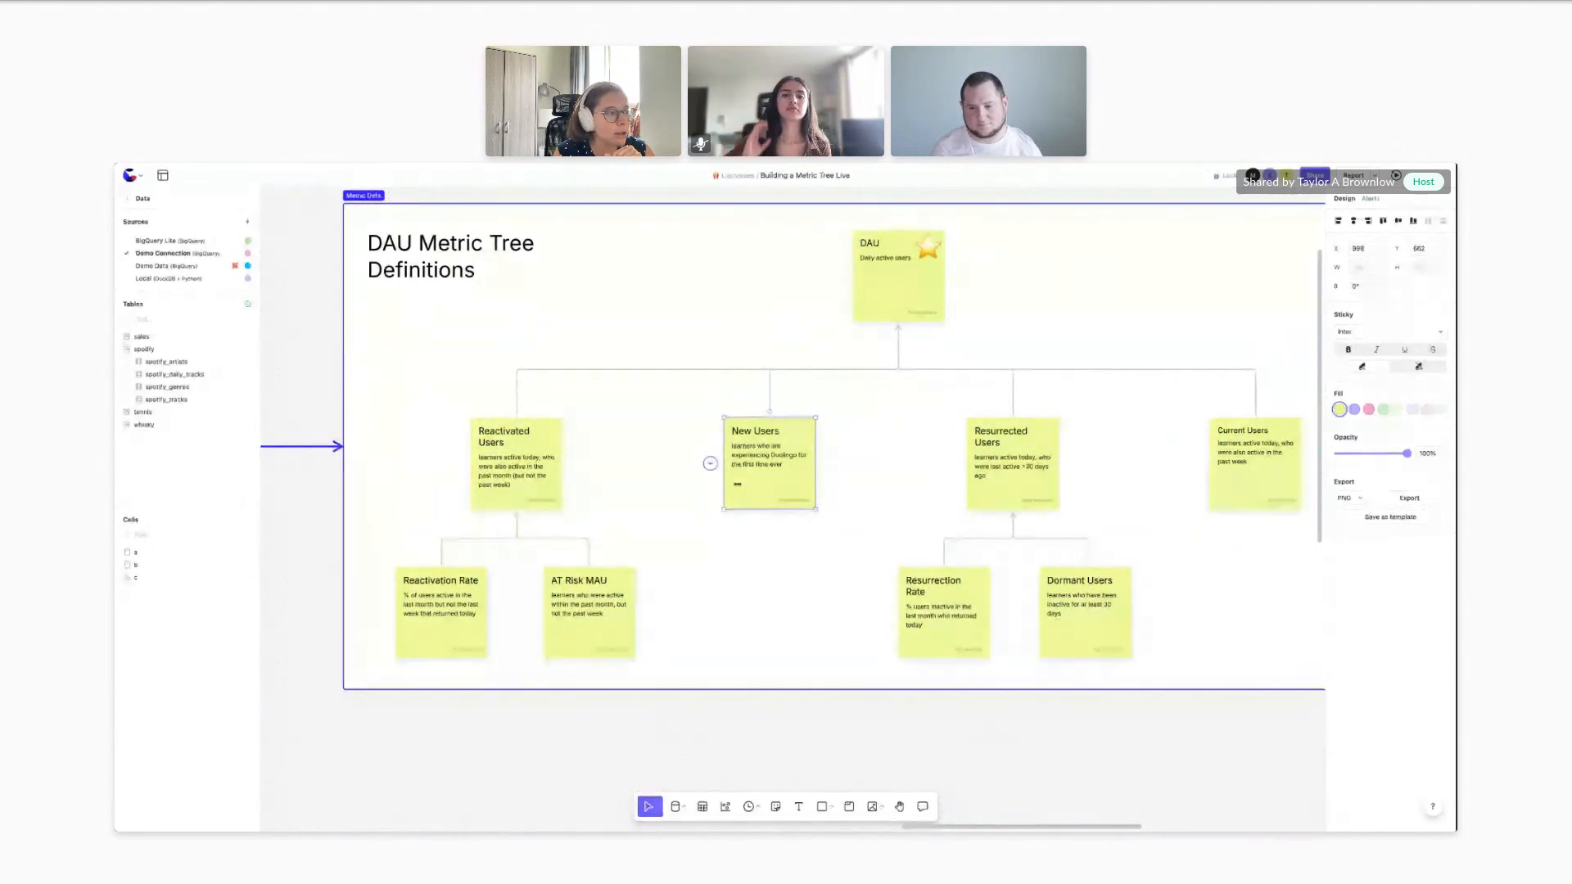
{"action": "left_click", "coordinate": [1015, 475]}
{"action": "scroll", "coordinate": [1015, 474], "scroll_direction": "right", "scroll_amount": 2}
{"action": "scroll", "coordinate": [941, 481], "scroll_direction": "down", "scroll_amount": 1}
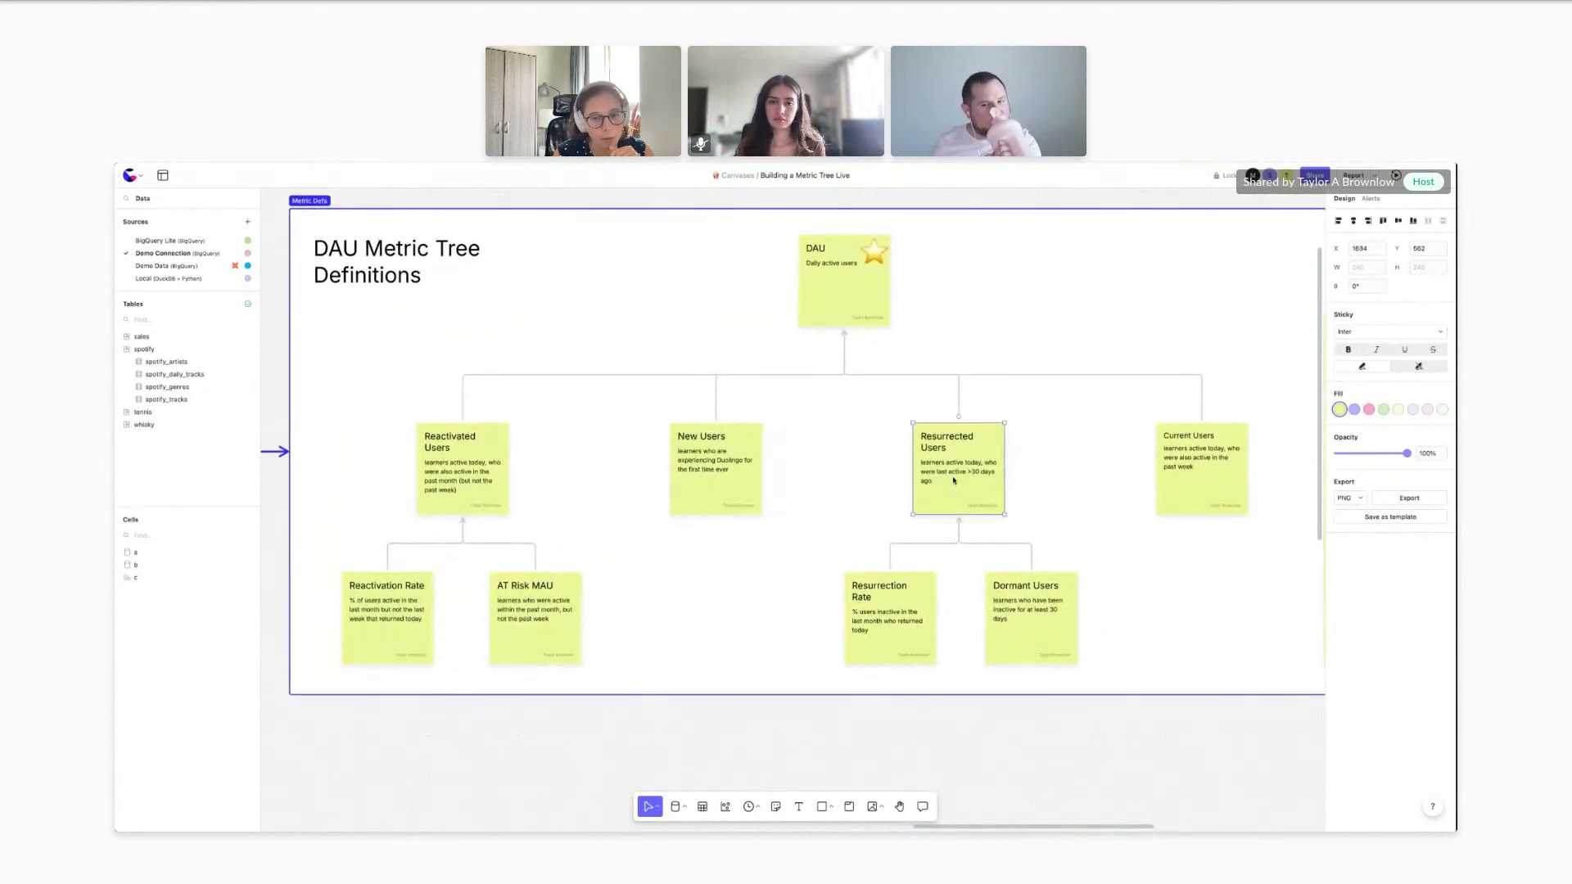
{"action": "scroll", "coordinate": [1015, 461], "scroll_direction": "right", "scroll_amount": 2}
{"action": "left_click", "coordinate": [1085, 467]}
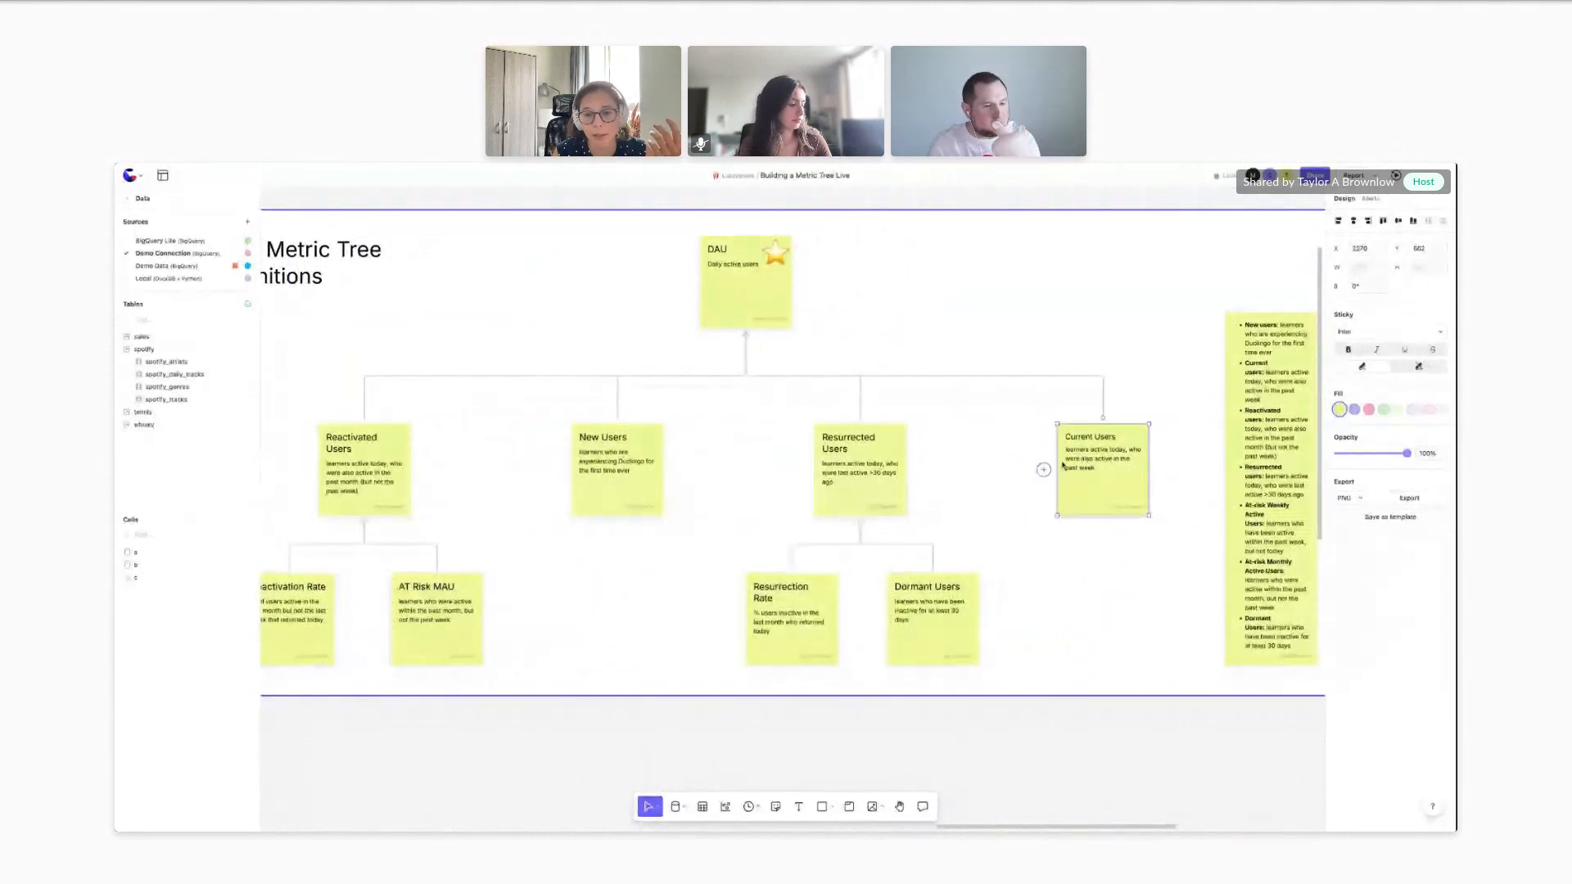
Read the Reactivation Rate and AT Risk MAU definitions beneath Reactivated Users
{"action": "scroll", "coordinate": [1015, 462], "scroll_direction": "down", "scroll_amount": 3}
{"action": "scroll", "coordinate": [573, 376], "scroll_direction": "left", "scroll_amount": 5}
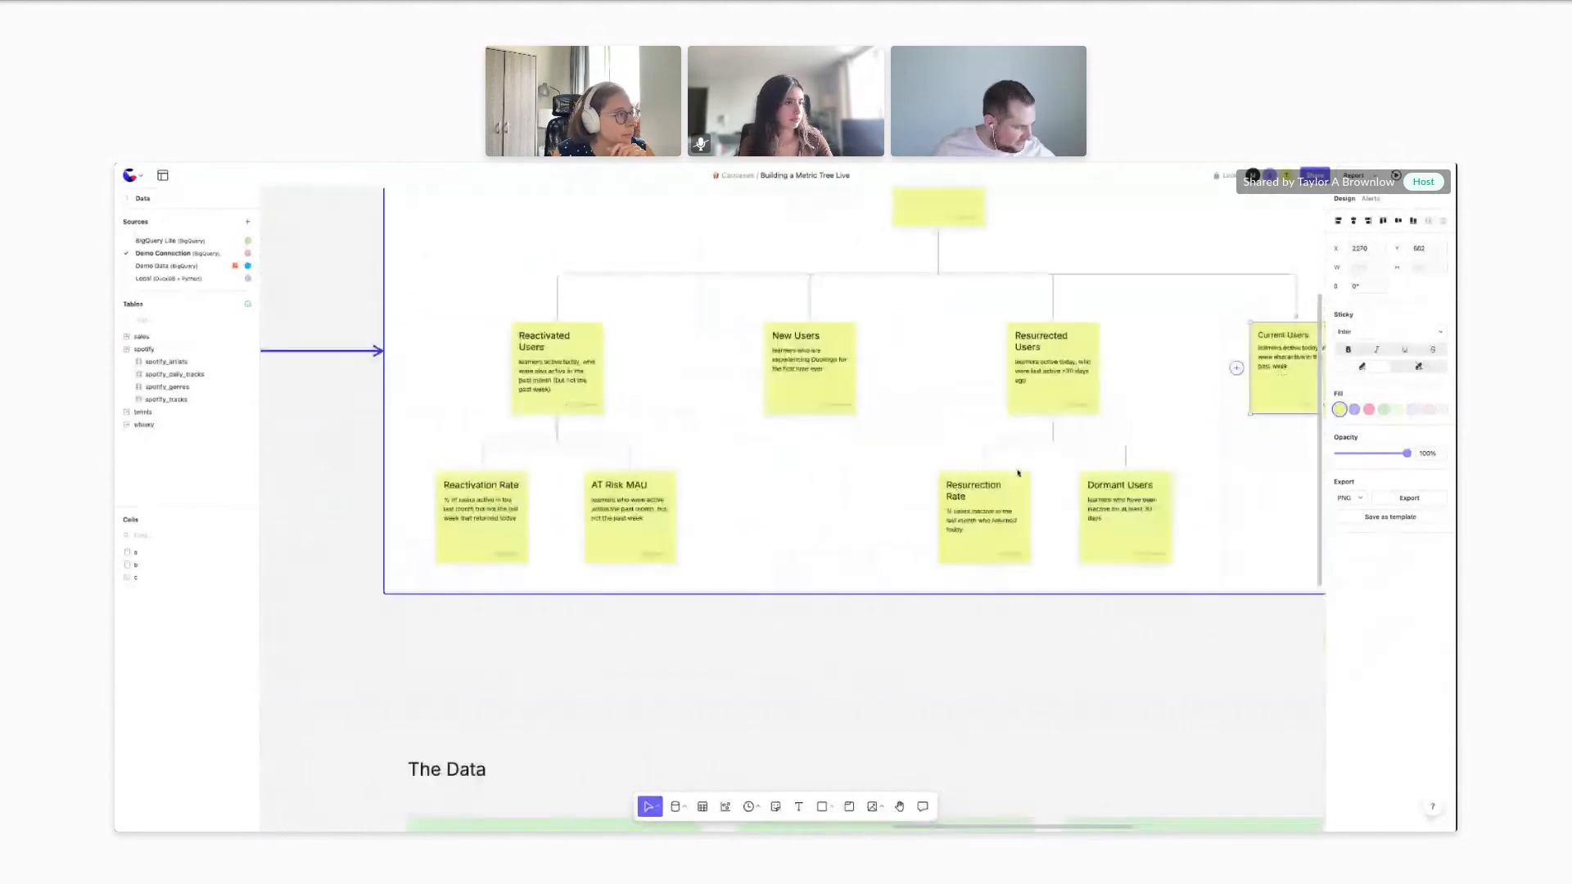
{"action": "left_click", "coordinate": [563, 376]}
{"action": "left_click", "coordinate": [513, 482]}
{"action": "scroll", "coordinate": [513, 482], "scroll_direction": "up", "scroll_amount": 5}
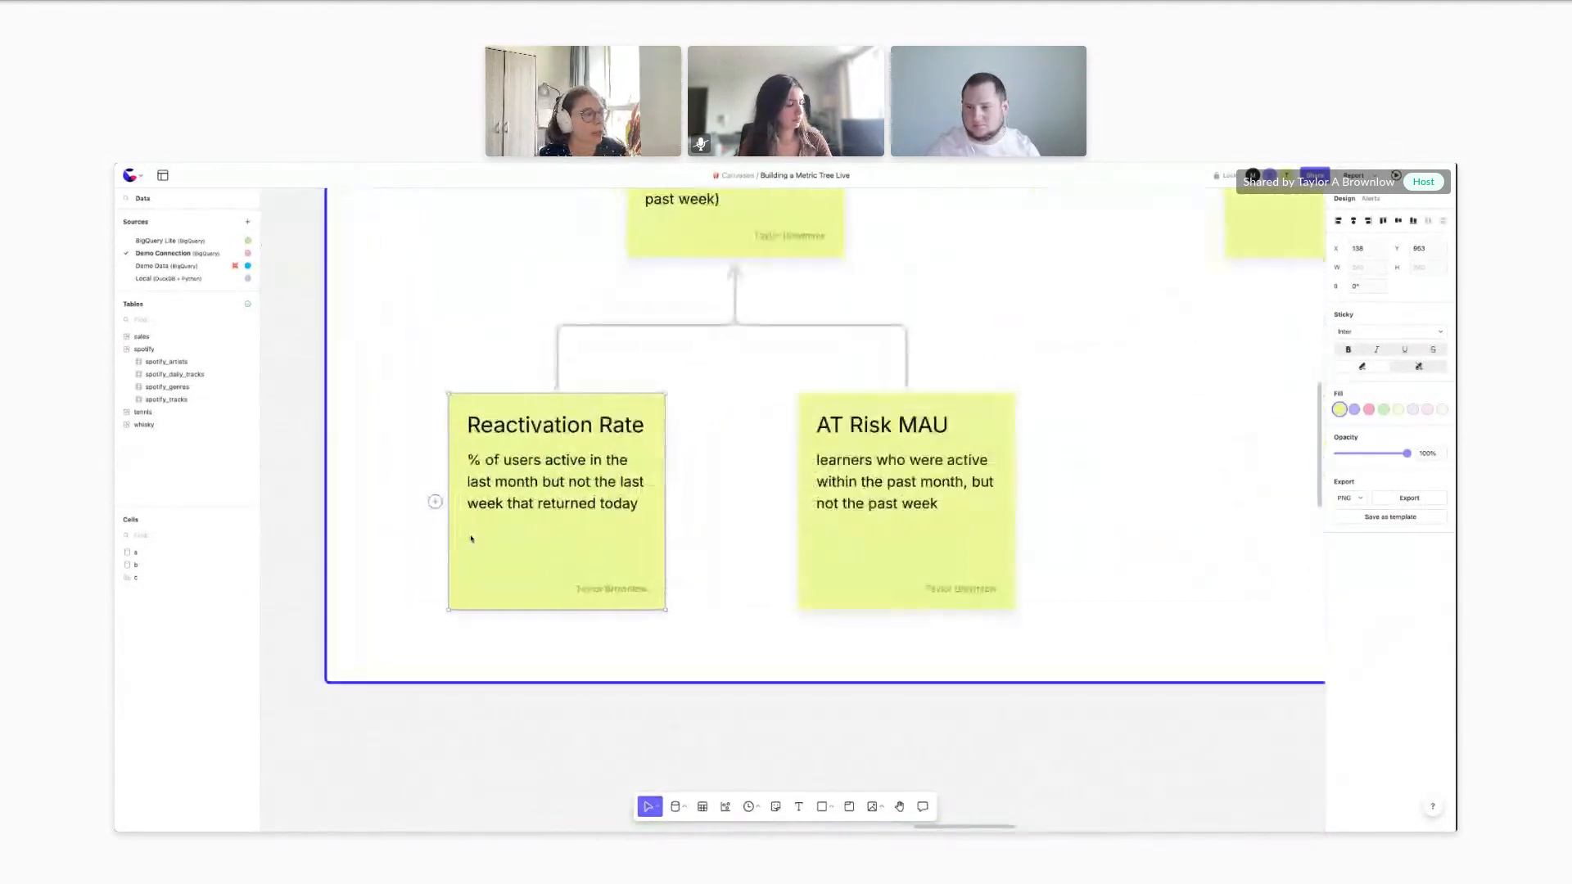
{"action": "left_click", "coordinate": [922, 481]}
Read the Resurrection Rate and Dormant Users definitions beneath Resurrected Users
{"action": "scroll", "coordinate": [923, 423], "scroll_direction": "down", "scroll_amount": 5}
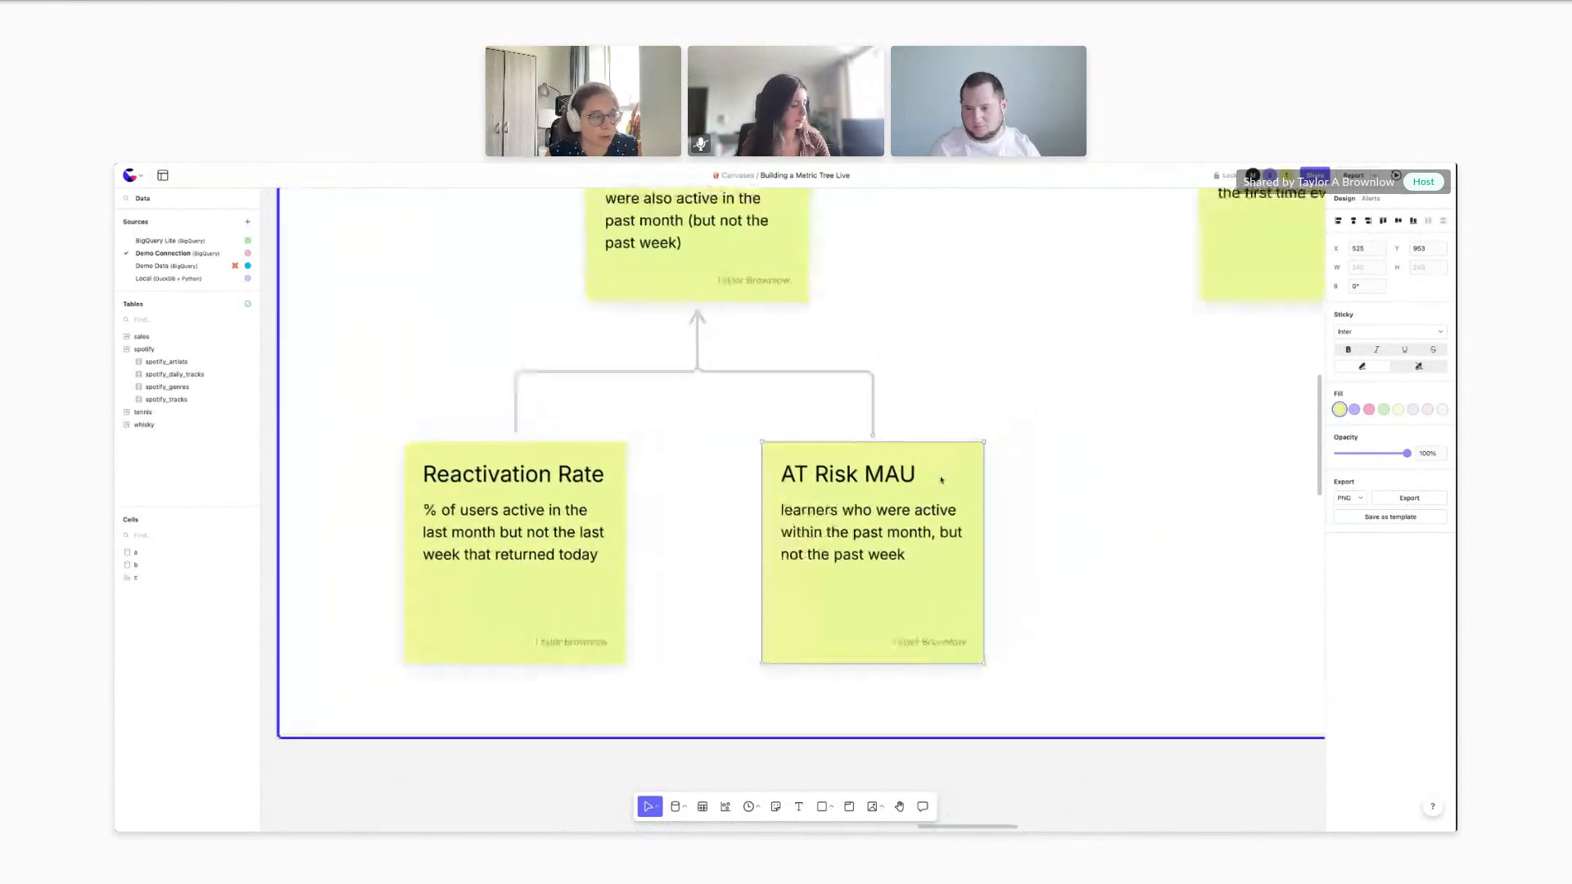
{"action": "scroll", "coordinate": [939, 473], "scroll_direction": "right", "scroll_amount": 5}
{"action": "left_click", "coordinate": [1010, 331]}
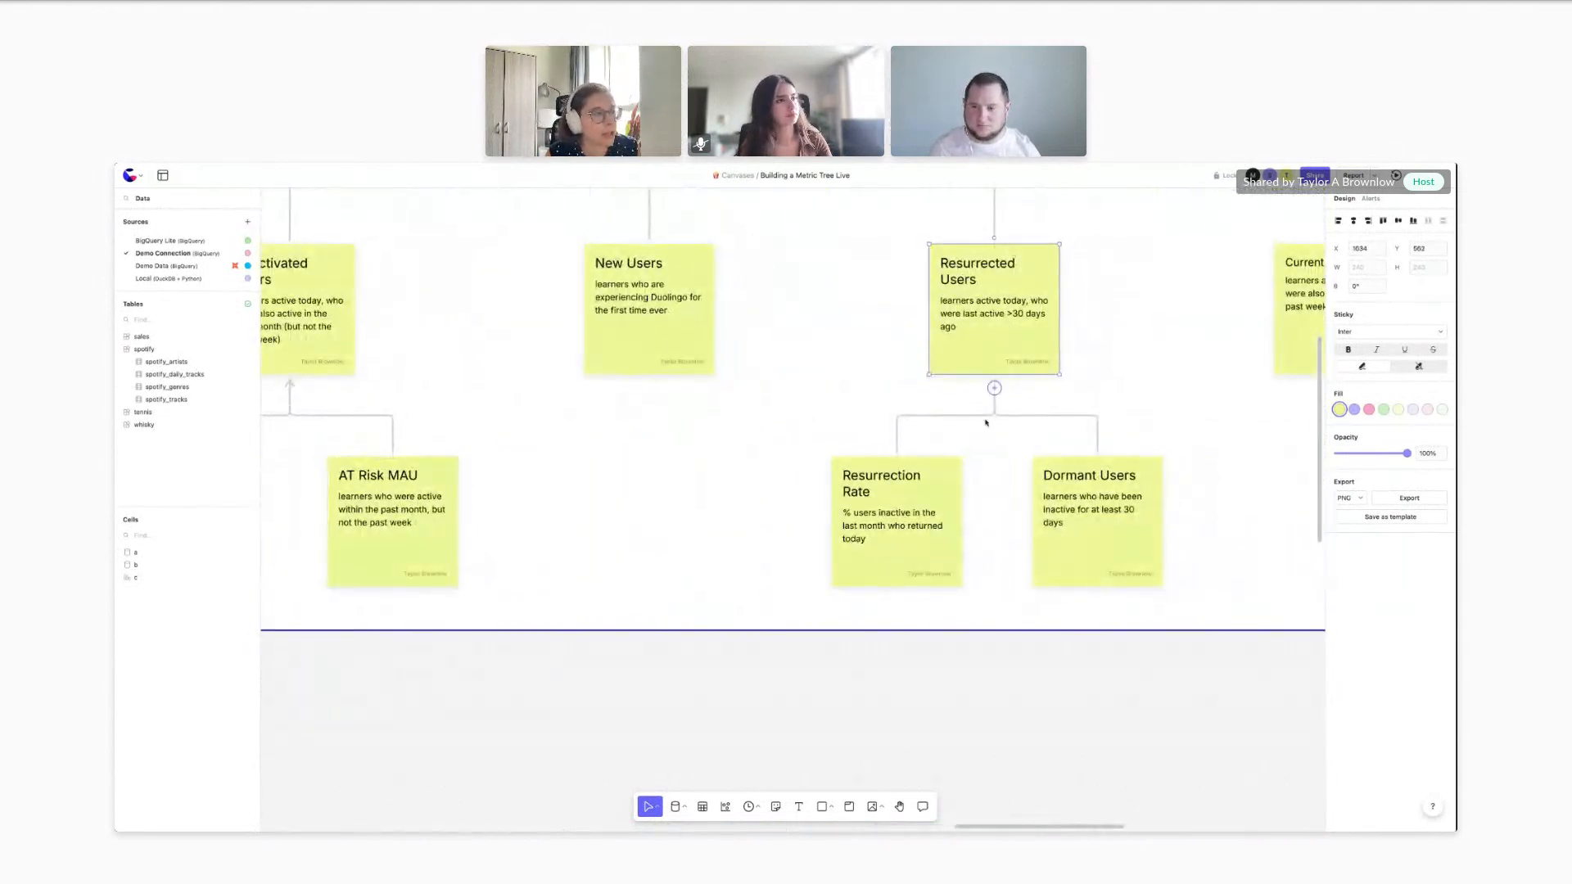
{"action": "left_click", "coordinate": [901, 482]}
{"action": "left_click", "coordinate": [1060, 524]}
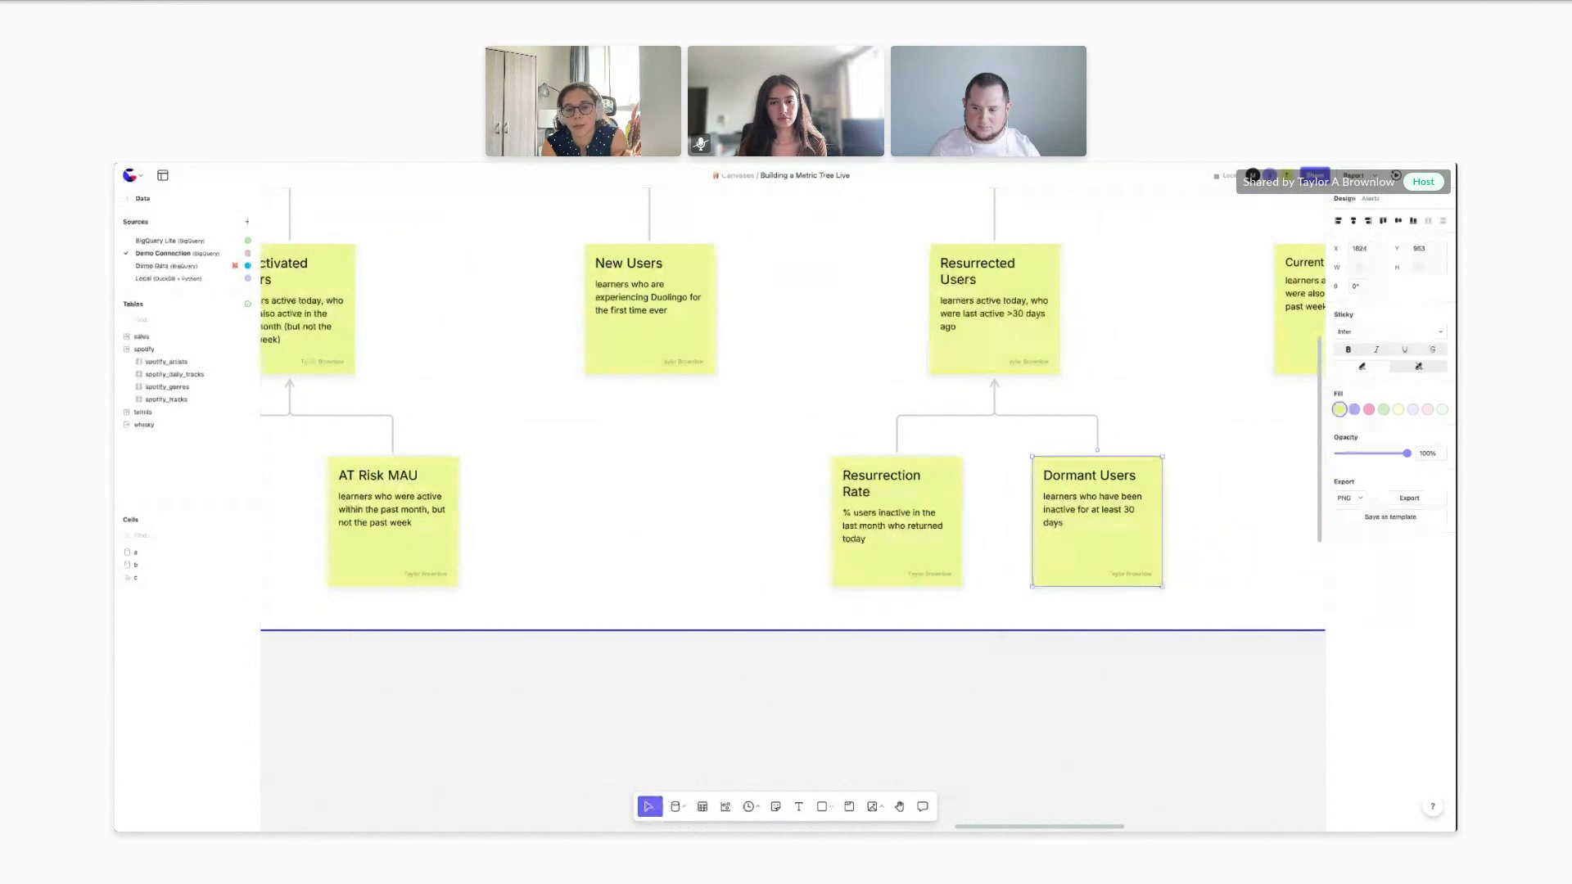
Review the whole Metric Defs frame together with "The Data" section beneath it
{"action": "scroll", "coordinate": [929, 415], "scroll_direction": "down", "scroll_amount": 3}
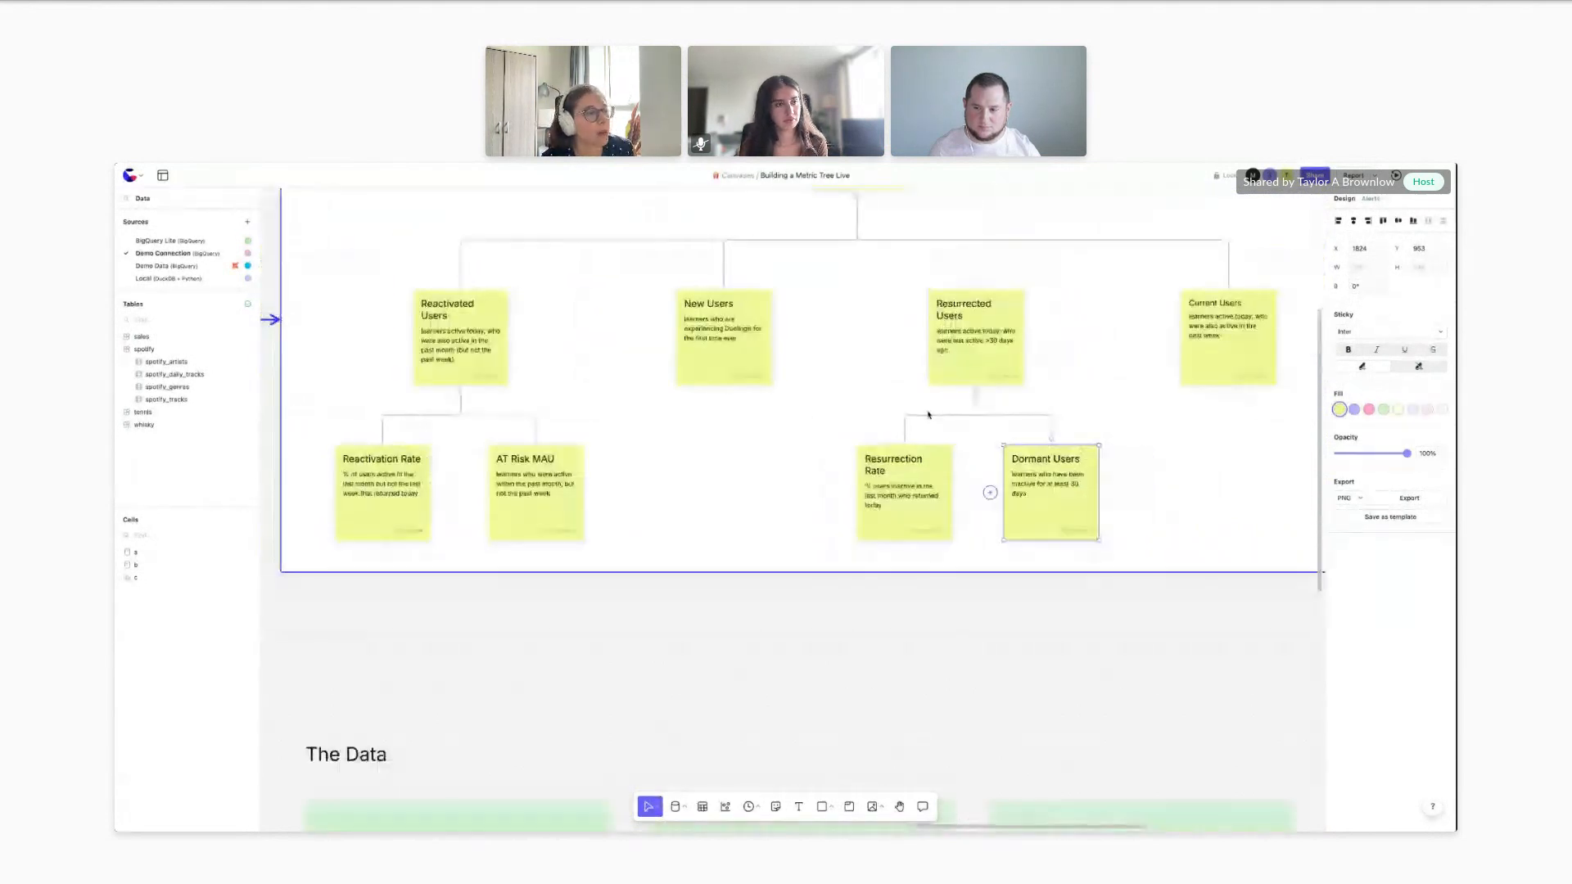
{"action": "scroll", "coordinate": [925, 415], "scroll_direction": "up", "scroll_amount": 2}
{"action": "left_click", "coordinate": [900, 414]}
{"action": "left_click", "coordinate": [901, 414]}
{"action": "scroll", "coordinate": [901, 414], "scroll_direction": "down", "scroll_amount": 1}
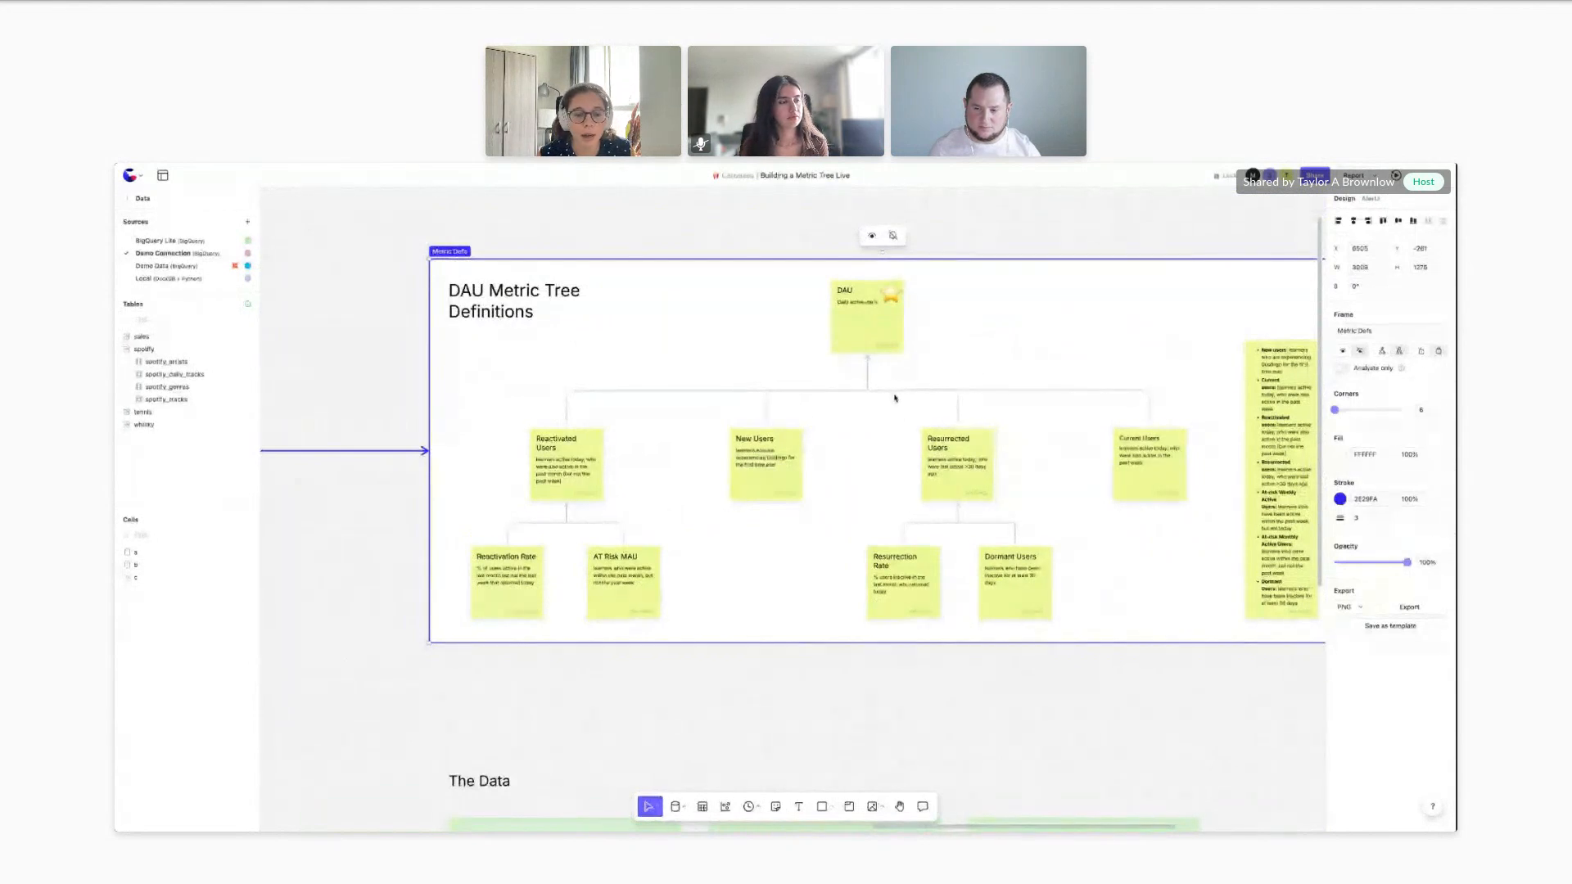
{"action": "scroll", "coordinate": [895, 398], "scroll_direction": "right", "scroll_amount": 1}
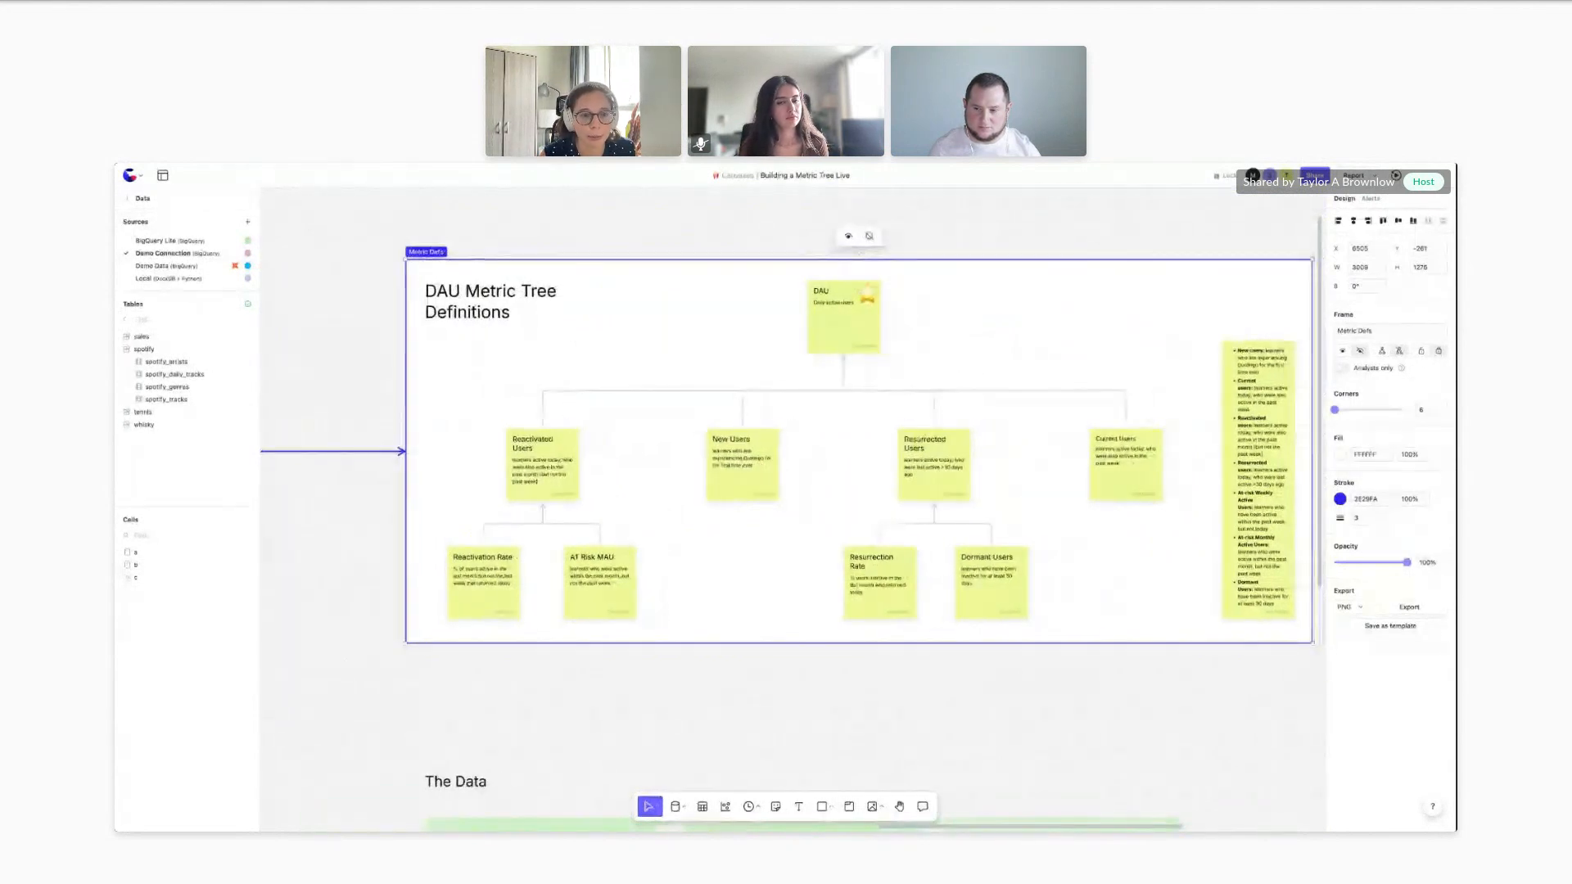
{"action": "scroll", "coordinate": [870, 472], "scroll_direction": "down", "scroll_amount": 3}
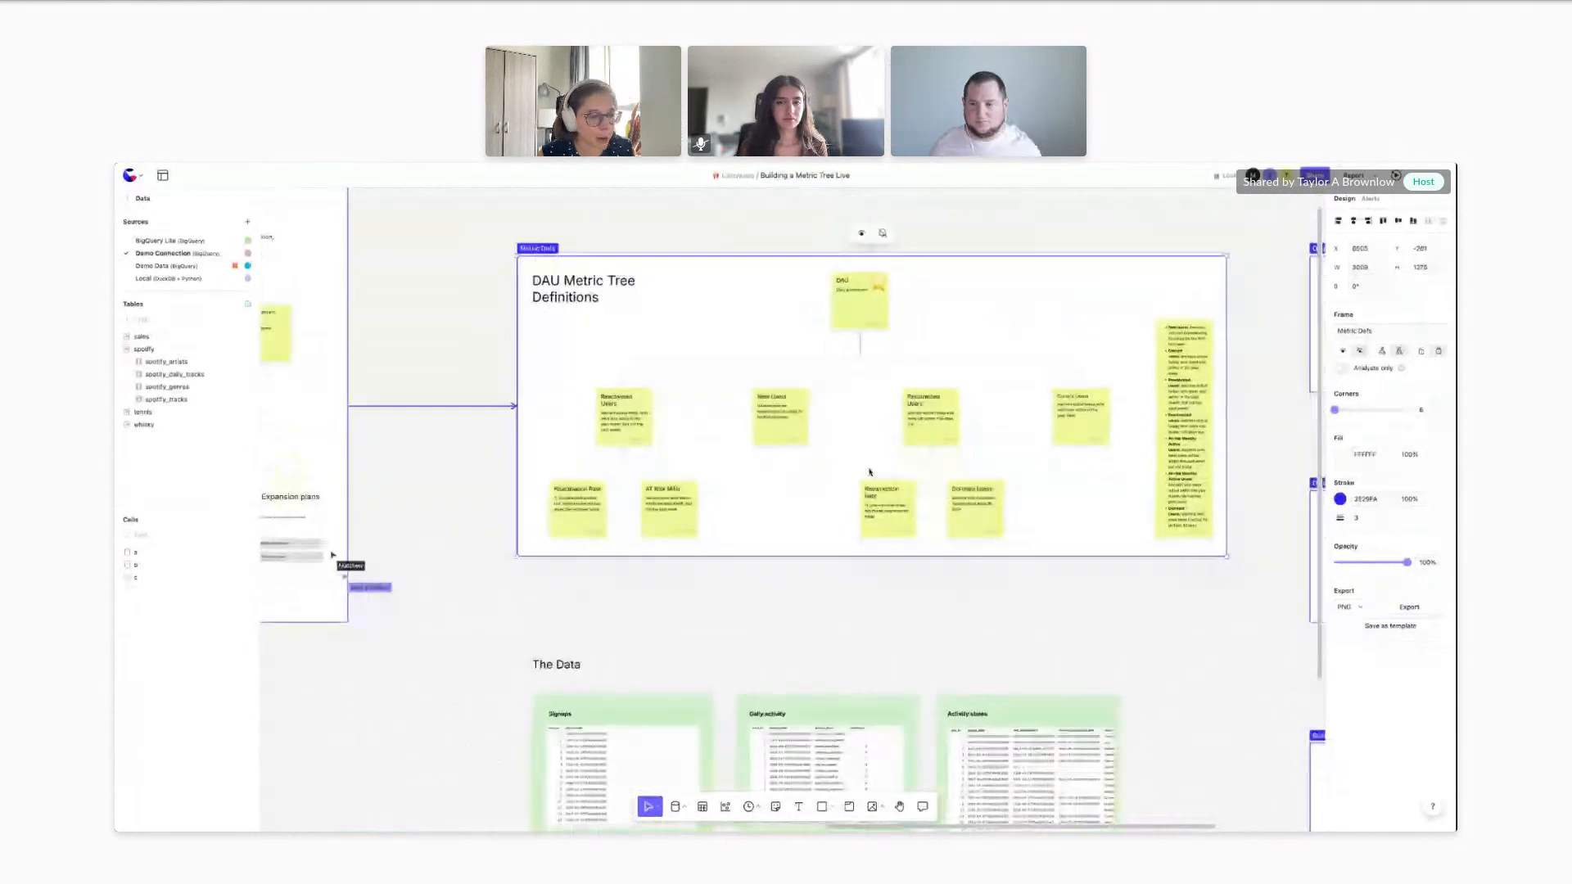
Look over the Signups, Daily activity, Activity states and Activity states count per day tables in "The Data" section
{"action": "scroll", "coordinate": [870, 472], "scroll_direction": "down", "scroll_amount": 5}
{"action": "left_click_drag", "start_coordinate": [528, 394], "coordinate": [1134, 689]}
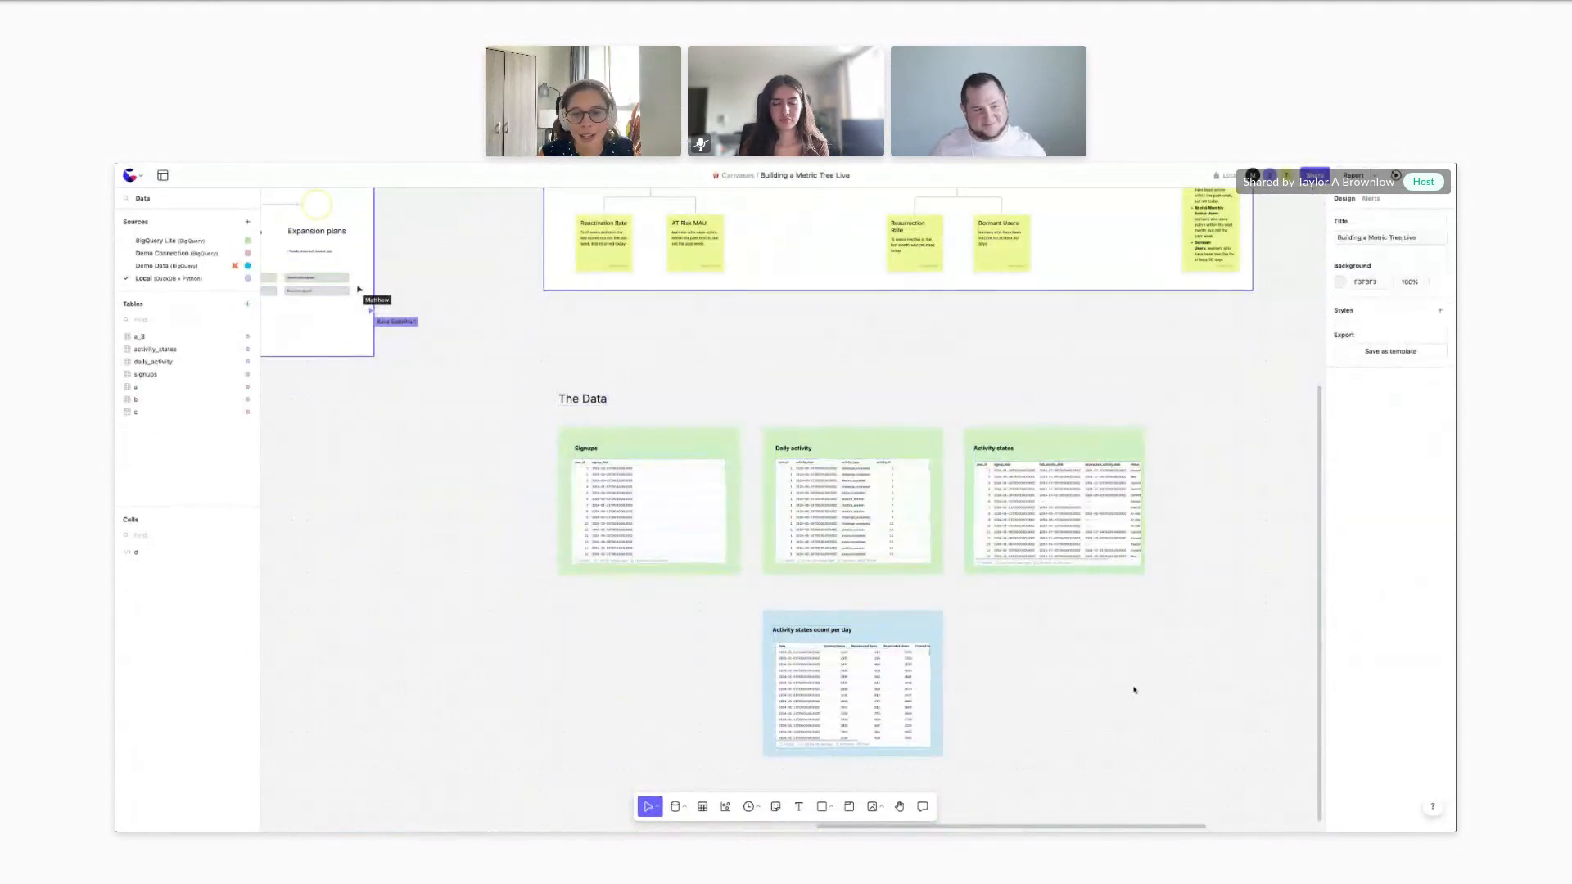
{"action": "scroll", "coordinate": [1132, 689], "scroll_direction": "down", "scroll_amount": 3}
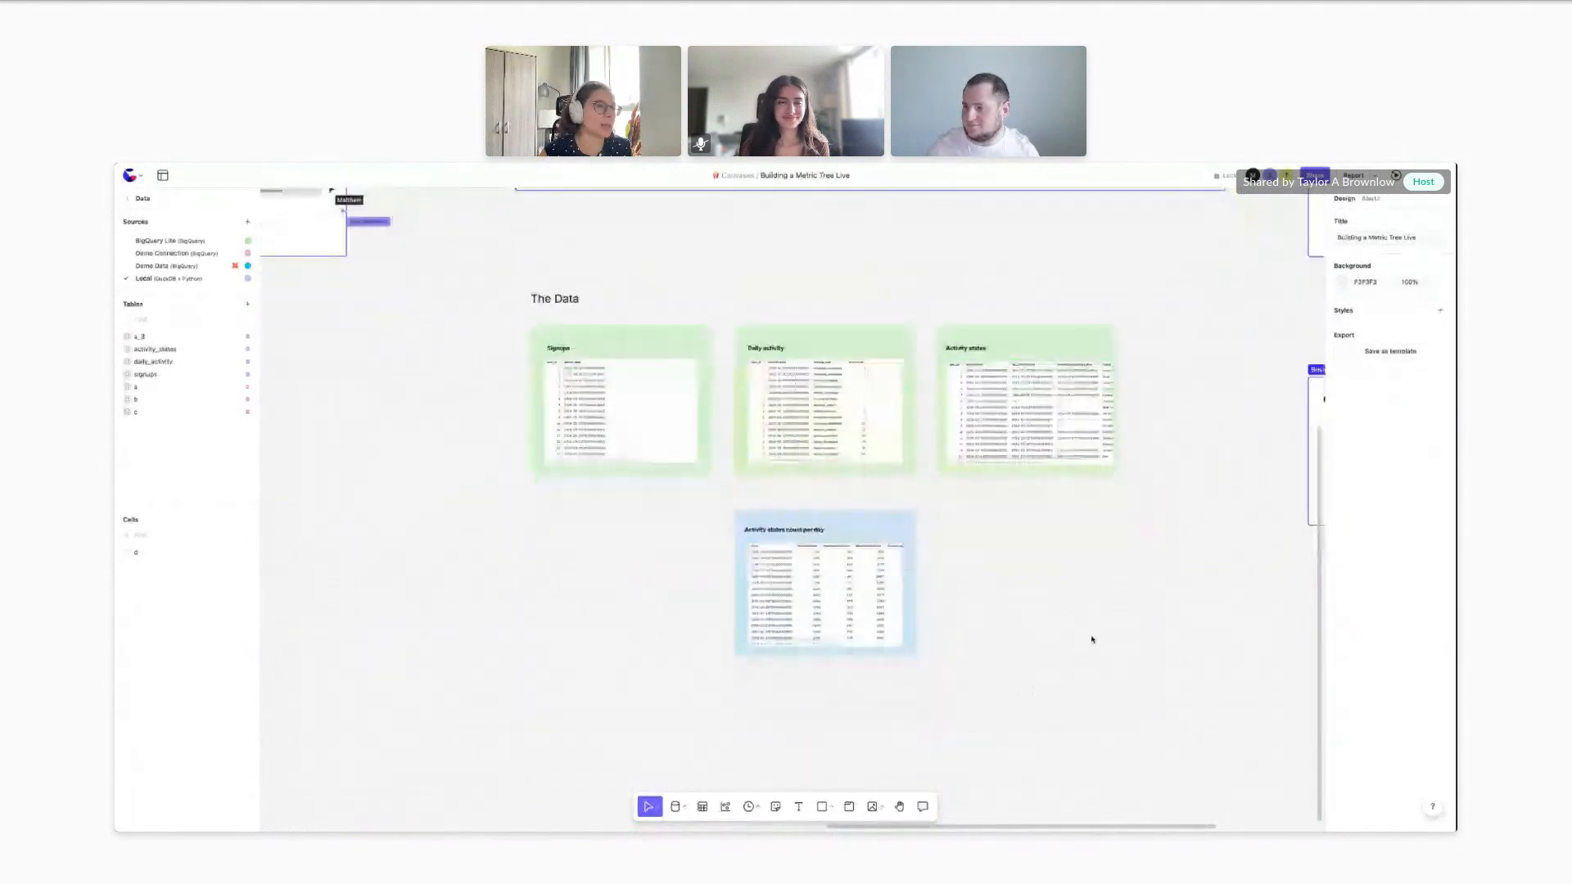
{"action": "scroll", "coordinate": [681, 446], "scroll_direction": "up", "scroll_amount": 1}
{"action": "scroll", "coordinate": [655, 503], "scroll_direction": "down", "scroll_amount": 1}
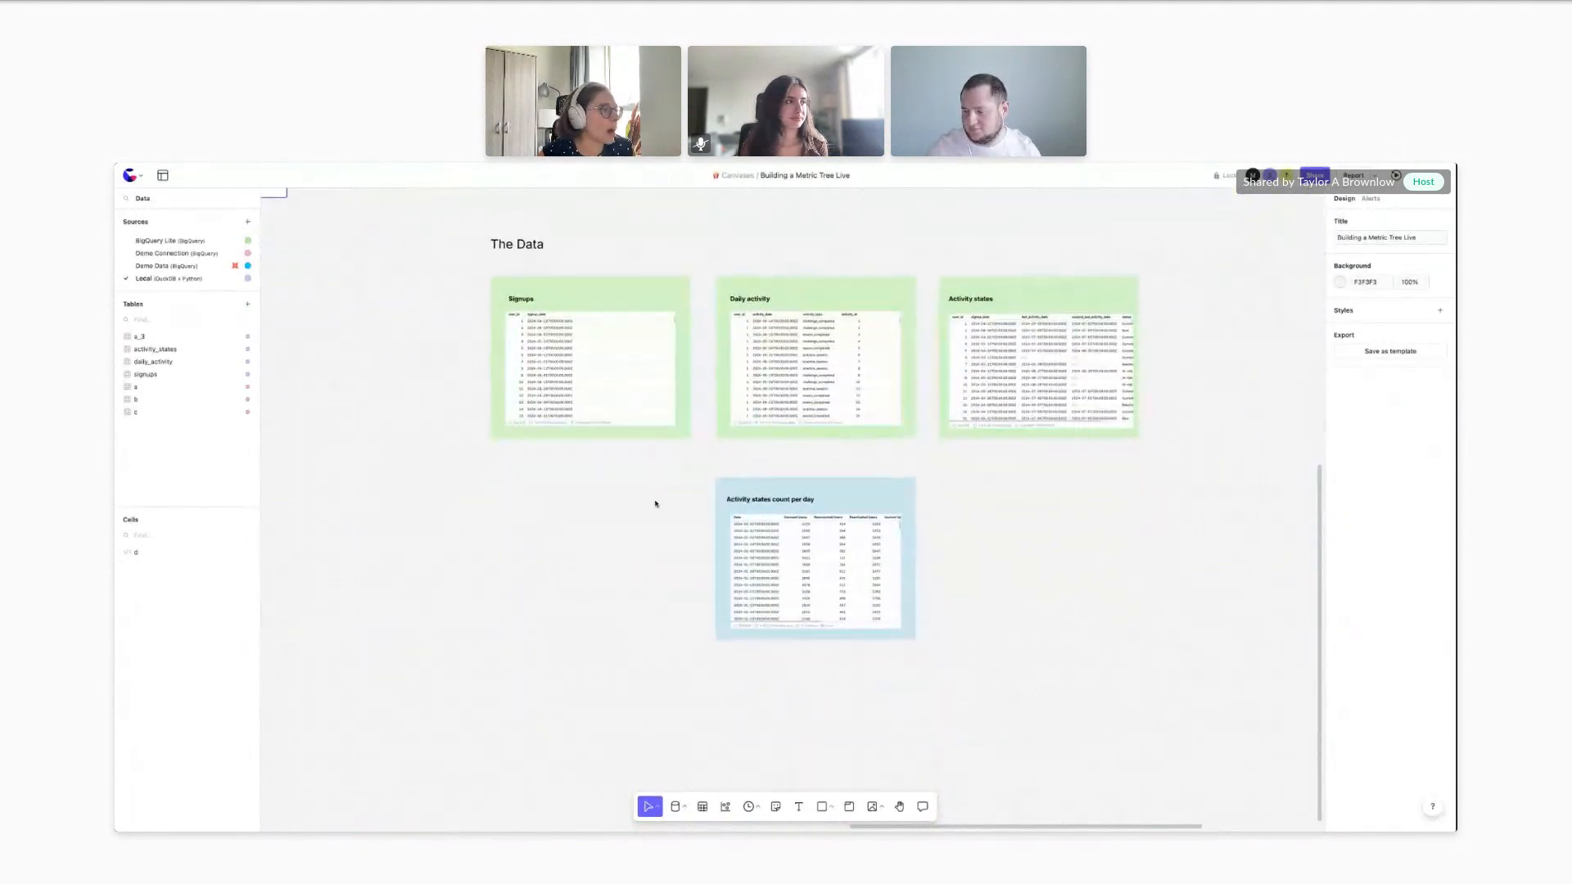
Read the columns of the Signups table and the Daily activity table beside it
{"action": "scroll", "coordinate": [563, 371], "scroll_direction": "up", "scroll_amount": 5}
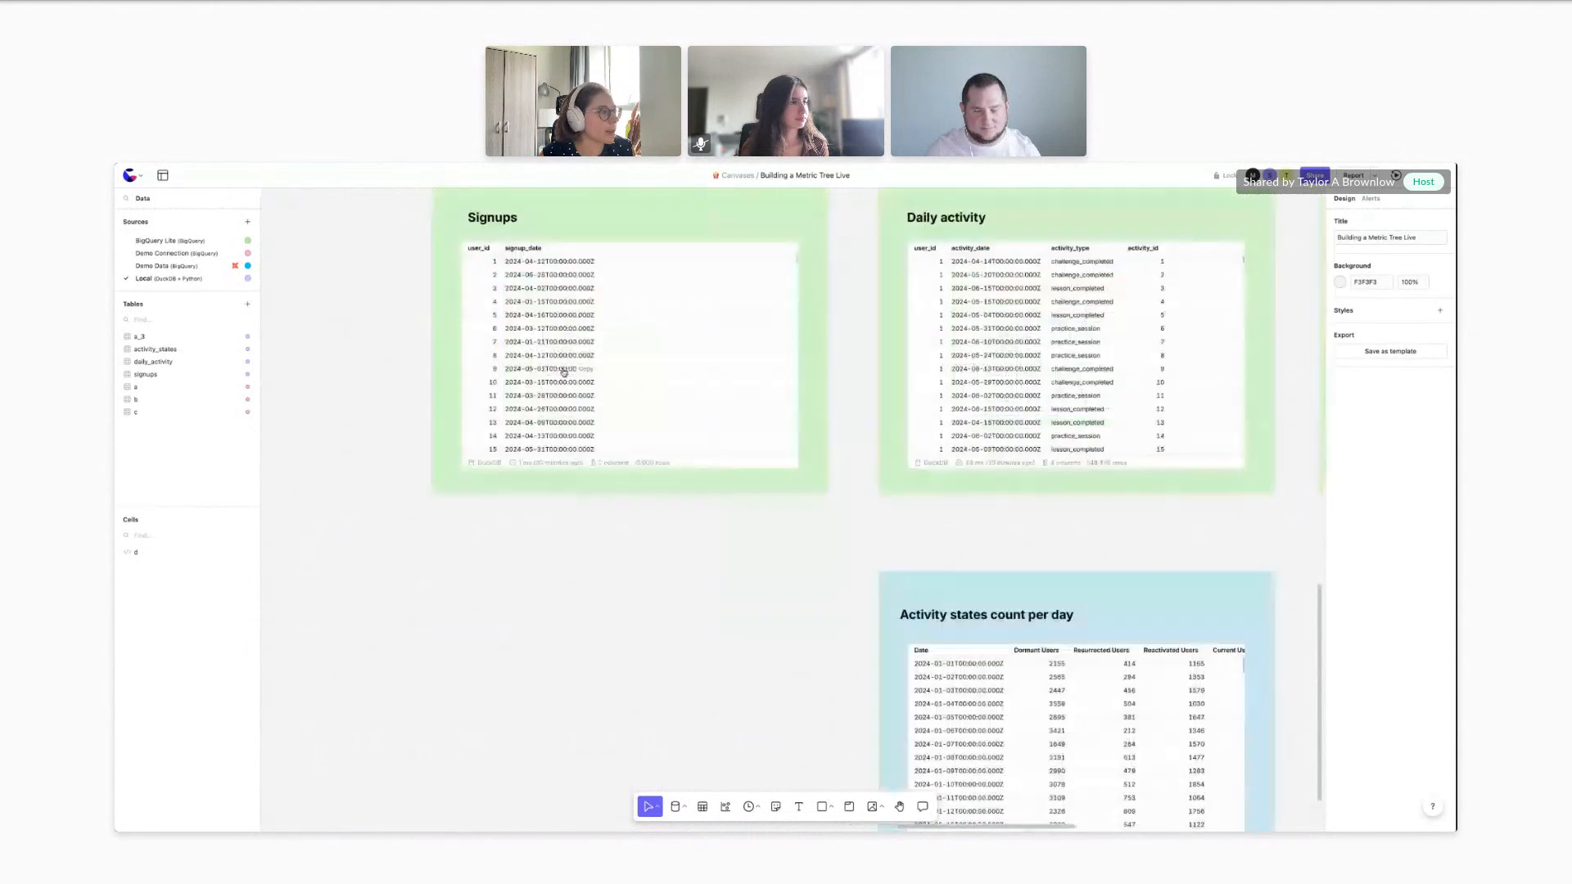
{"action": "left_click", "coordinate": [436, 305]}
{"action": "scroll", "coordinate": [852, 491], "scroll_direction": "up", "scroll_amount": 2}
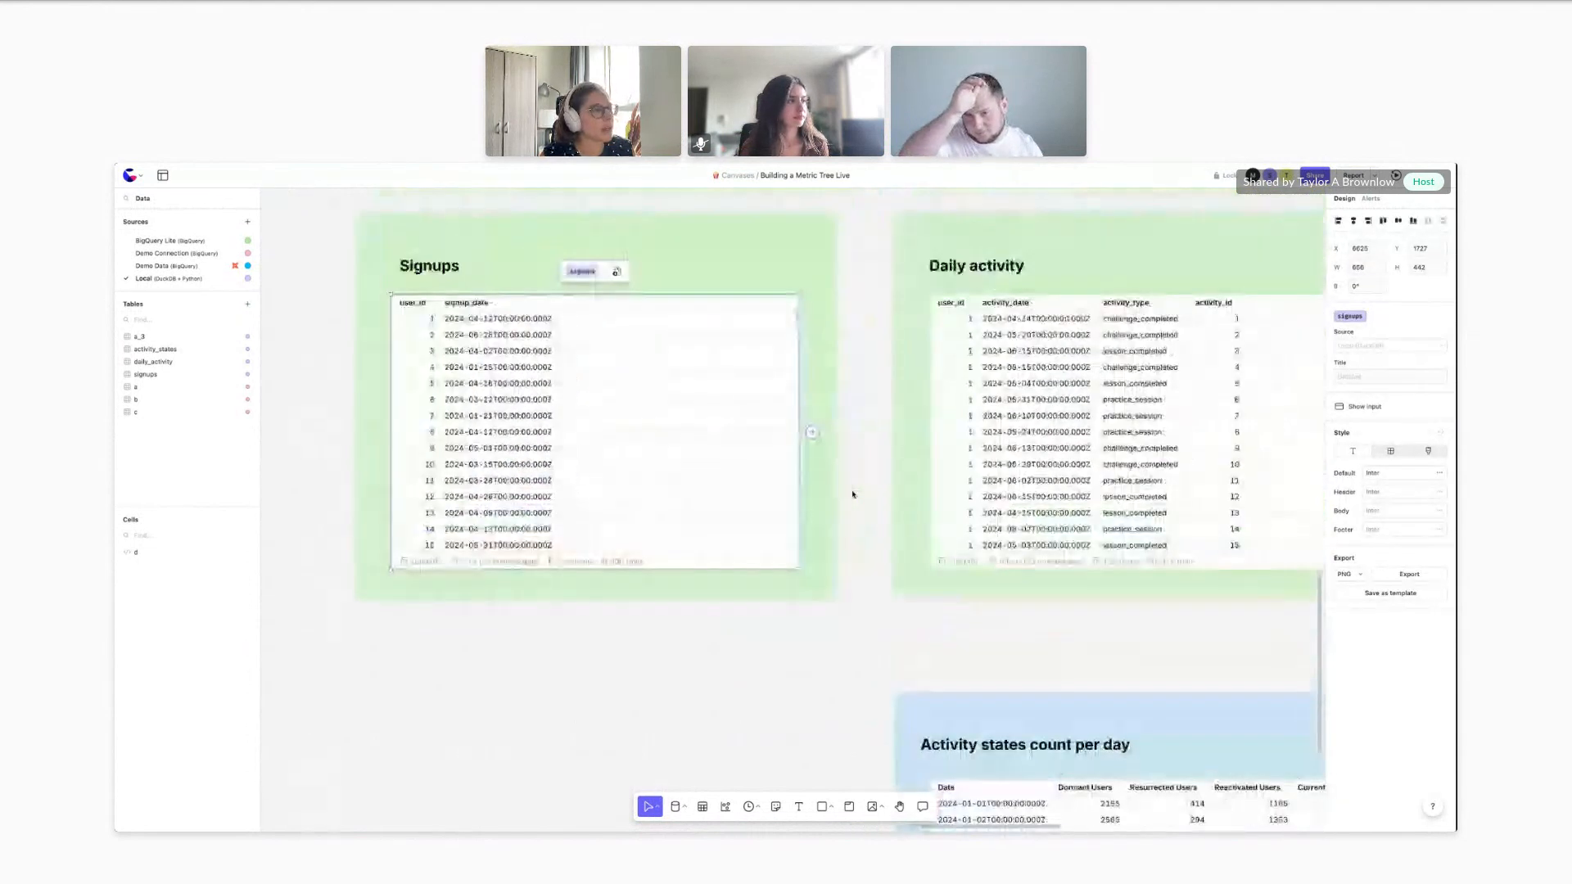
{"action": "scroll", "coordinate": [852, 491], "scroll_direction": "right", "scroll_amount": 5}
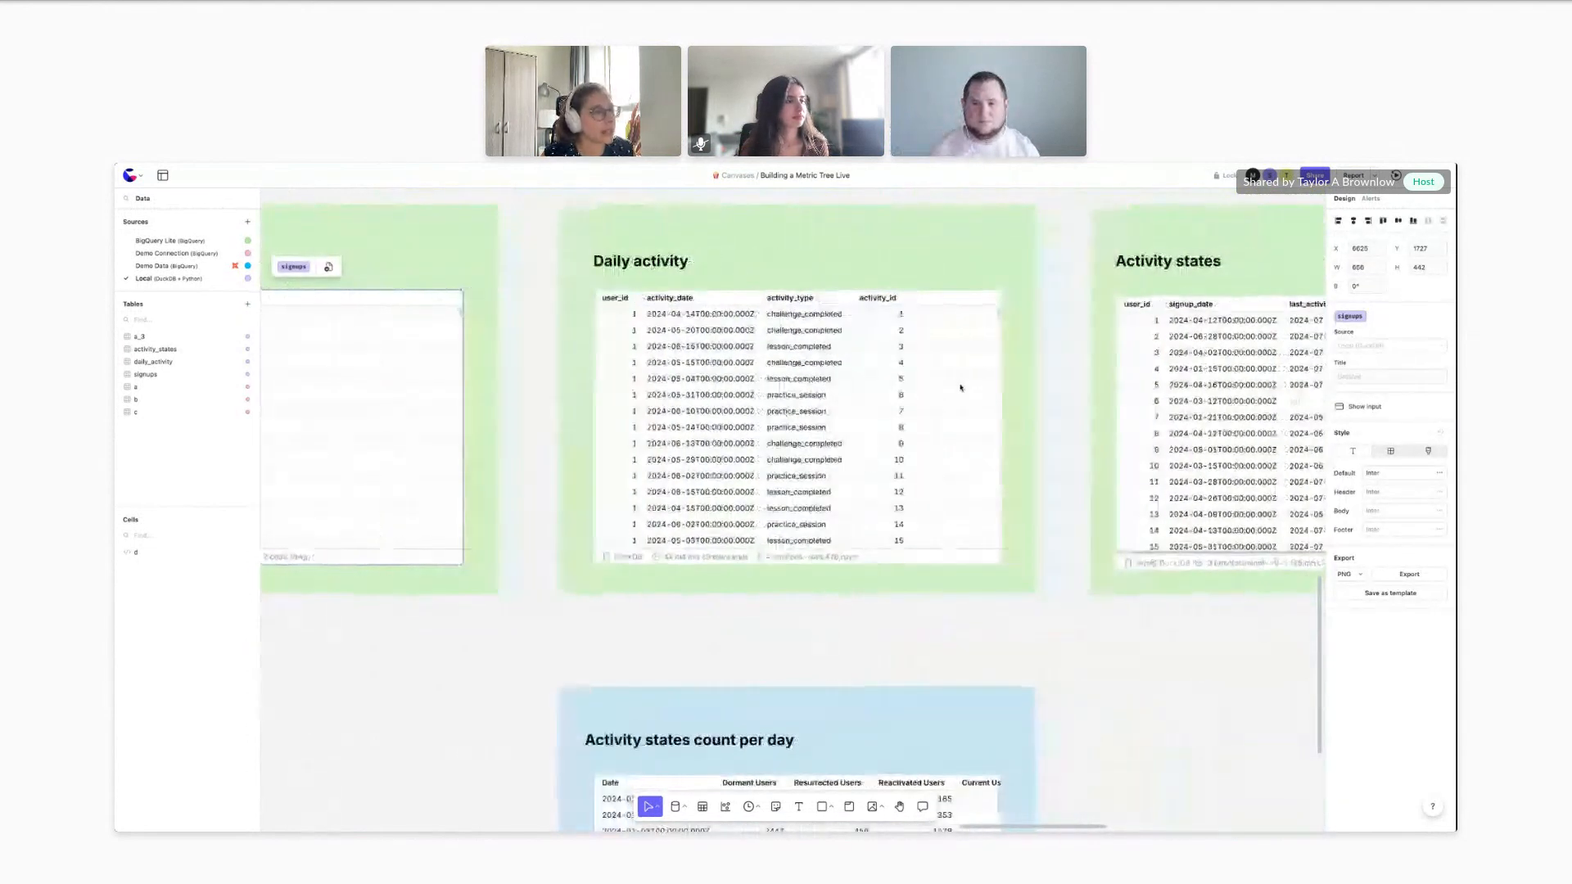
{"action": "scroll", "coordinate": [940, 361], "scroll_direction": "right", "scroll_amount": 4}
Read the Activity states table through its last activity, second last activity and status columns
{"action": "left_click", "coordinate": [972, 388]}
{"action": "scroll", "coordinate": [1193, 358], "scroll_direction": "right", "scroll_amount": 3}
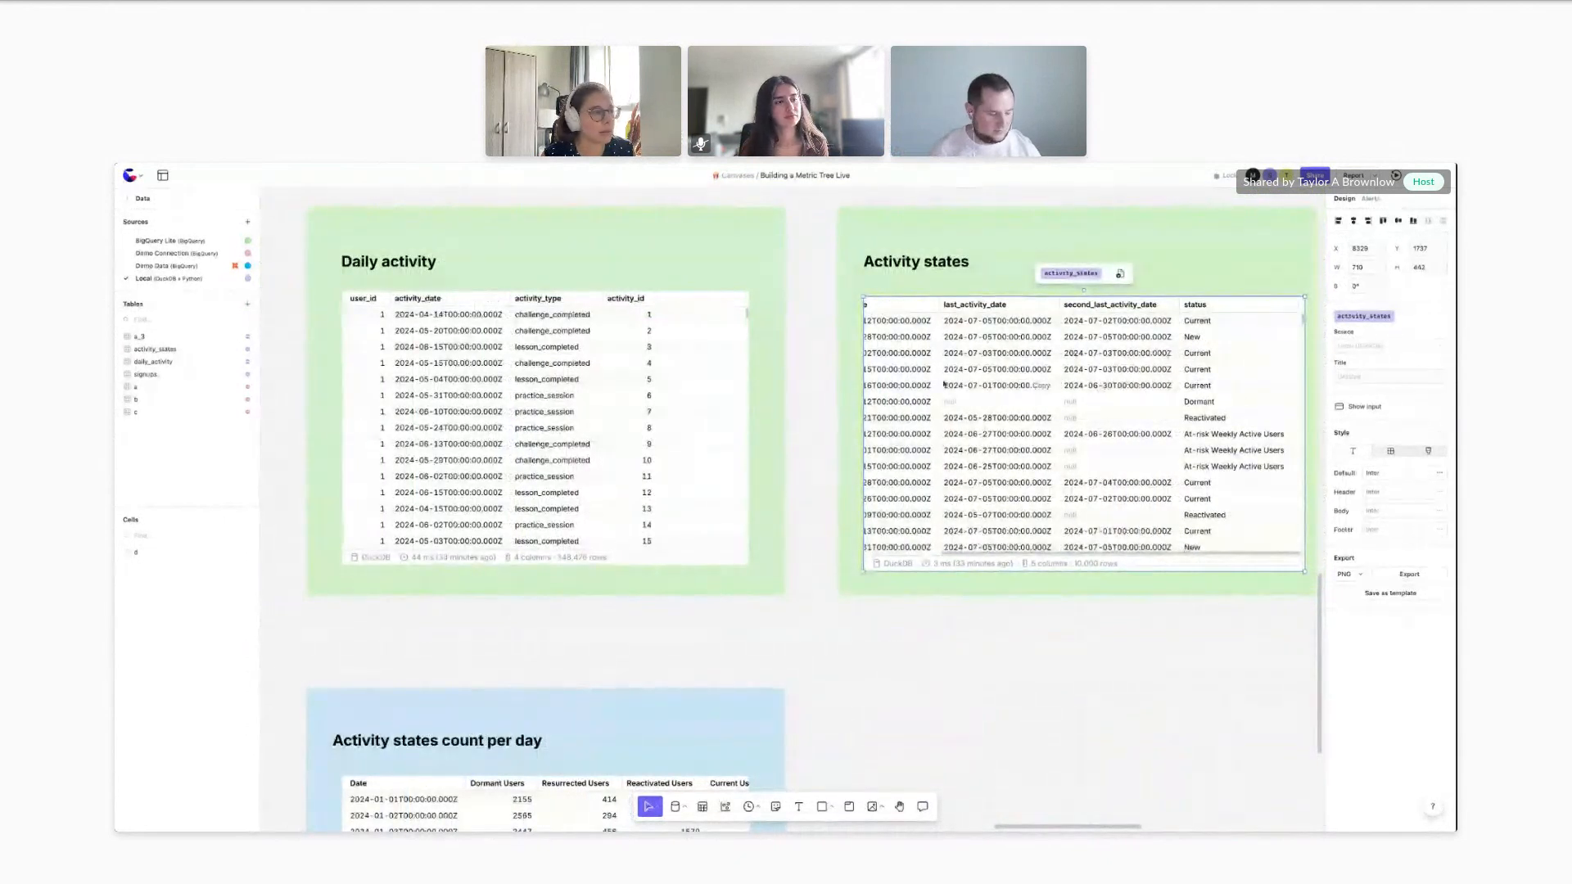
{"action": "scroll", "coordinate": [881, 355], "scroll_direction": "left", "scroll_amount": 3}
{"action": "scroll", "coordinate": [1120, 356], "scroll_direction": "right", "scroll_amount": 3}
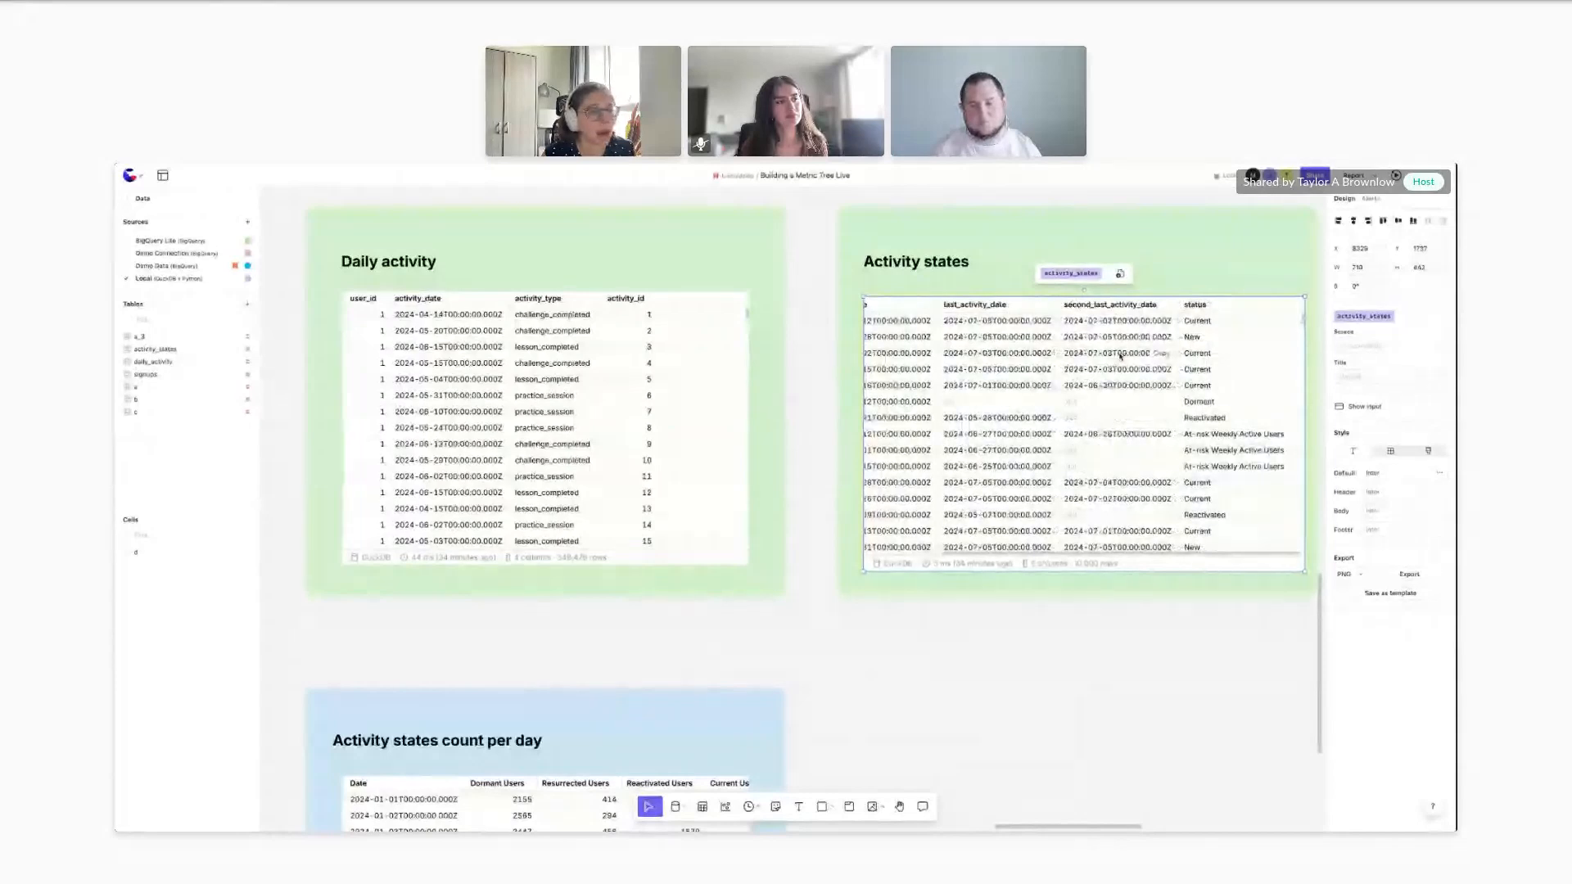
Widen the Activity states count per day table so every column from Date to At Risk MAU fits
{"action": "scroll", "coordinate": [1045, 673], "scroll_direction": "down", "scroll_amount": 3}
{"action": "scroll", "coordinate": [1045, 673], "scroll_direction": "left", "scroll_amount": 3}
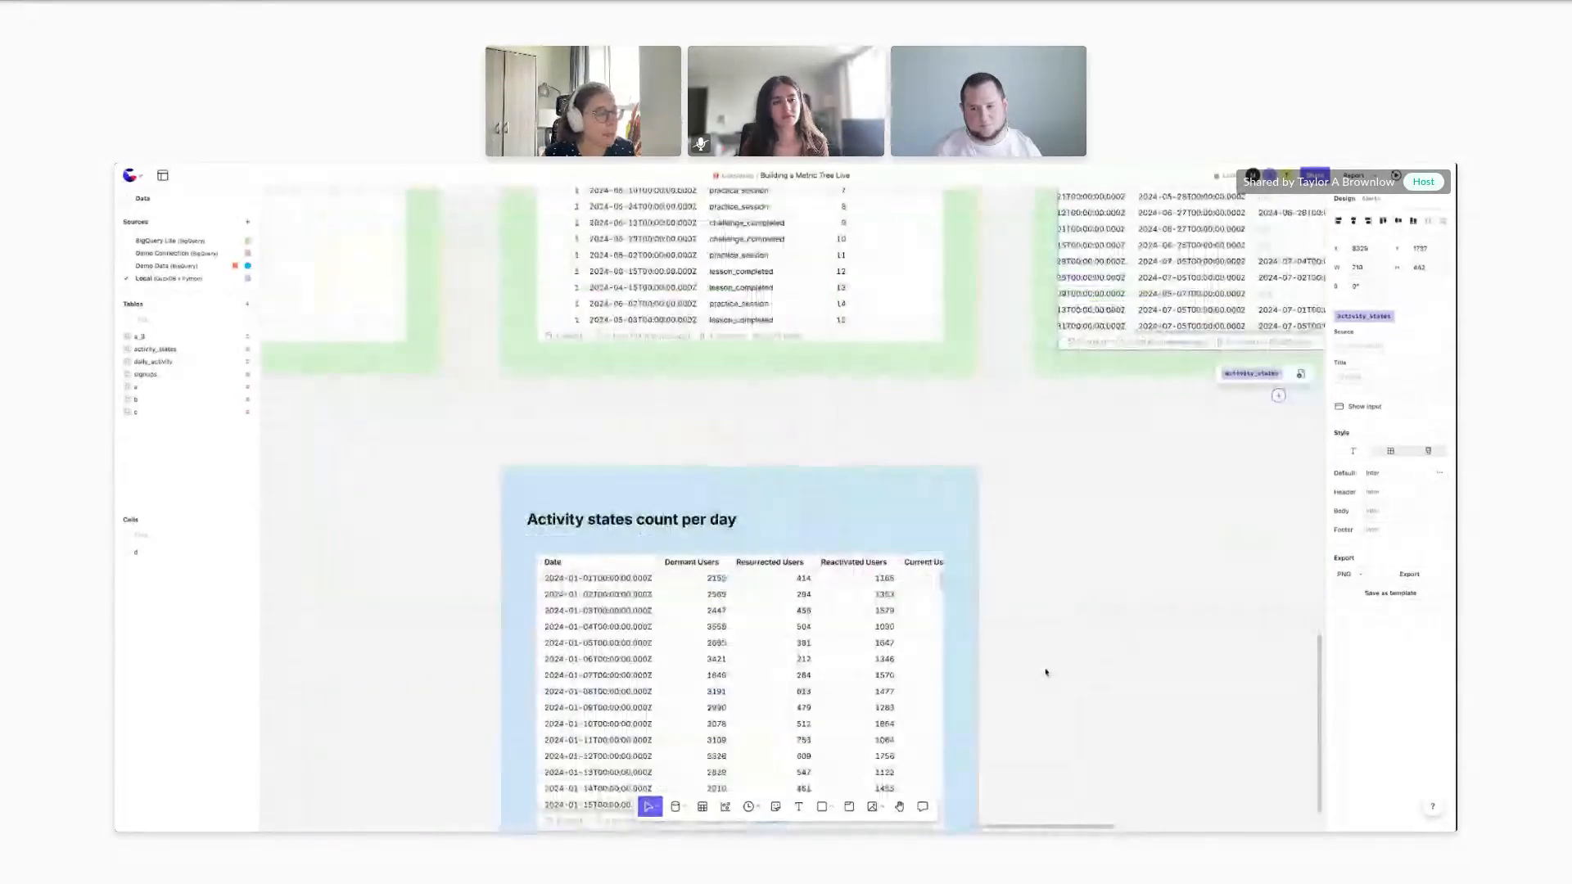
{"action": "scroll", "coordinate": [1045, 672], "scroll_direction": "down", "scroll_amount": 2}
{"action": "scroll", "coordinate": [1045, 673], "scroll_direction": "left", "scroll_amount": 2}
{"action": "left_click", "coordinate": [917, 559]}
{"action": "scroll", "coordinate": [915, 554], "scroll_direction": "up", "scroll_amount": 3}
{"action": "scroll", "coordinate": [915, 554], "scroll_direction": "right", "scroll_amount": 1}
{"action": "scroll", "coordinate": [983, 541], "scroll_direction": "down", "scroll_amount": 3}
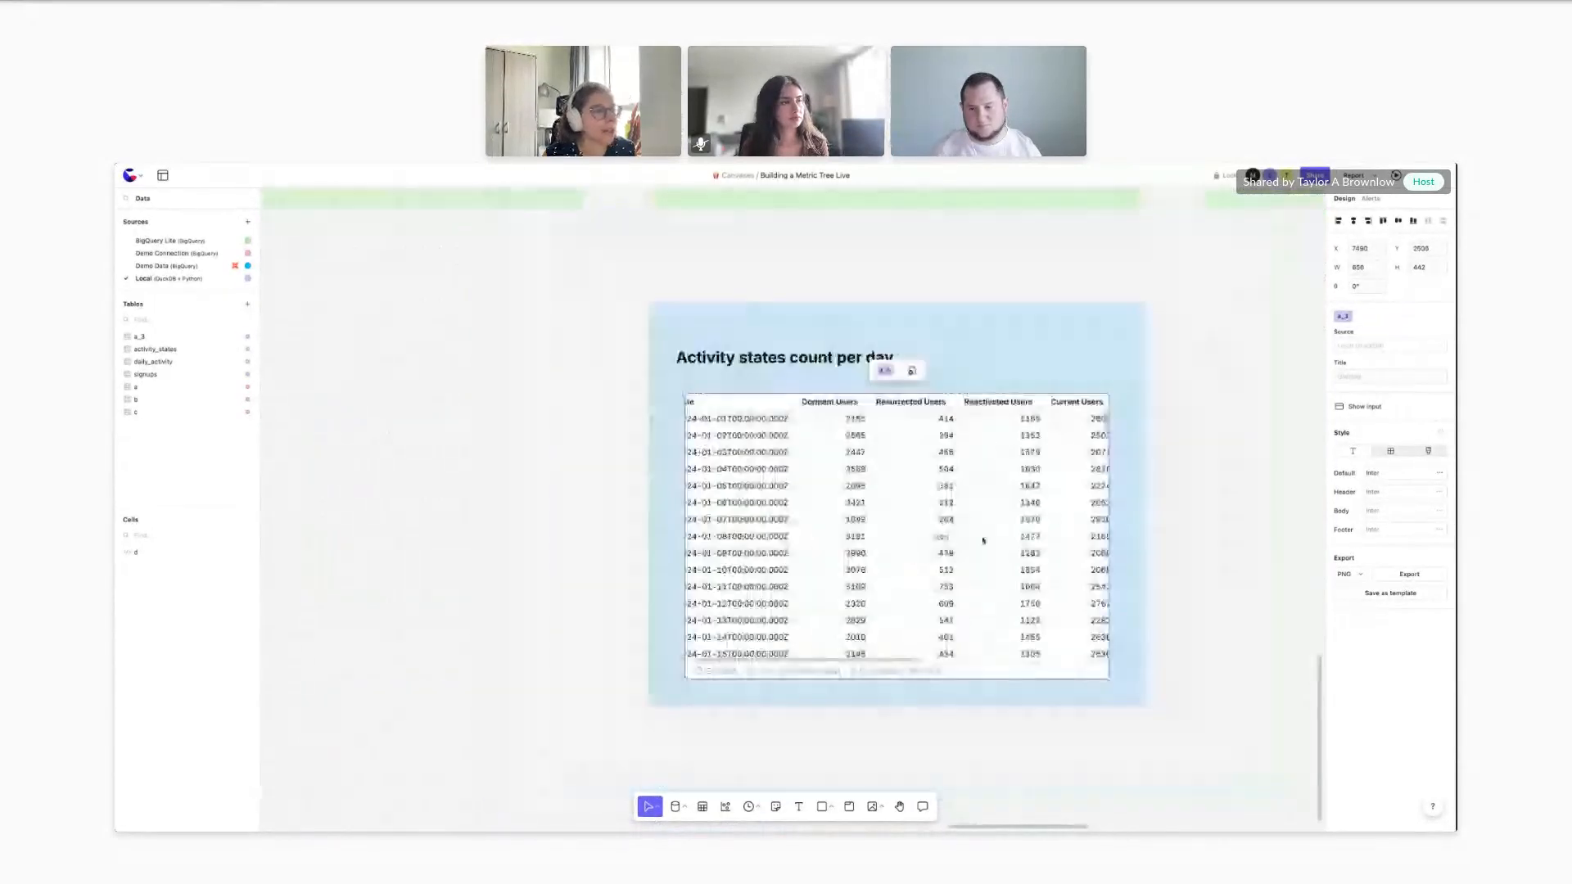
{"action": "left_click_drag", "start_coordinate": [1109, 528], "coordinate": [1356, 541]}
{"action": "scroll", "coordinate": [1217, 330], "scroll_direction": "right", "scroll_amount": 2}
{"action": "scroll", "coordinate": [1217, 330], "scroll_direction": "down", "scroll_amount": 2}
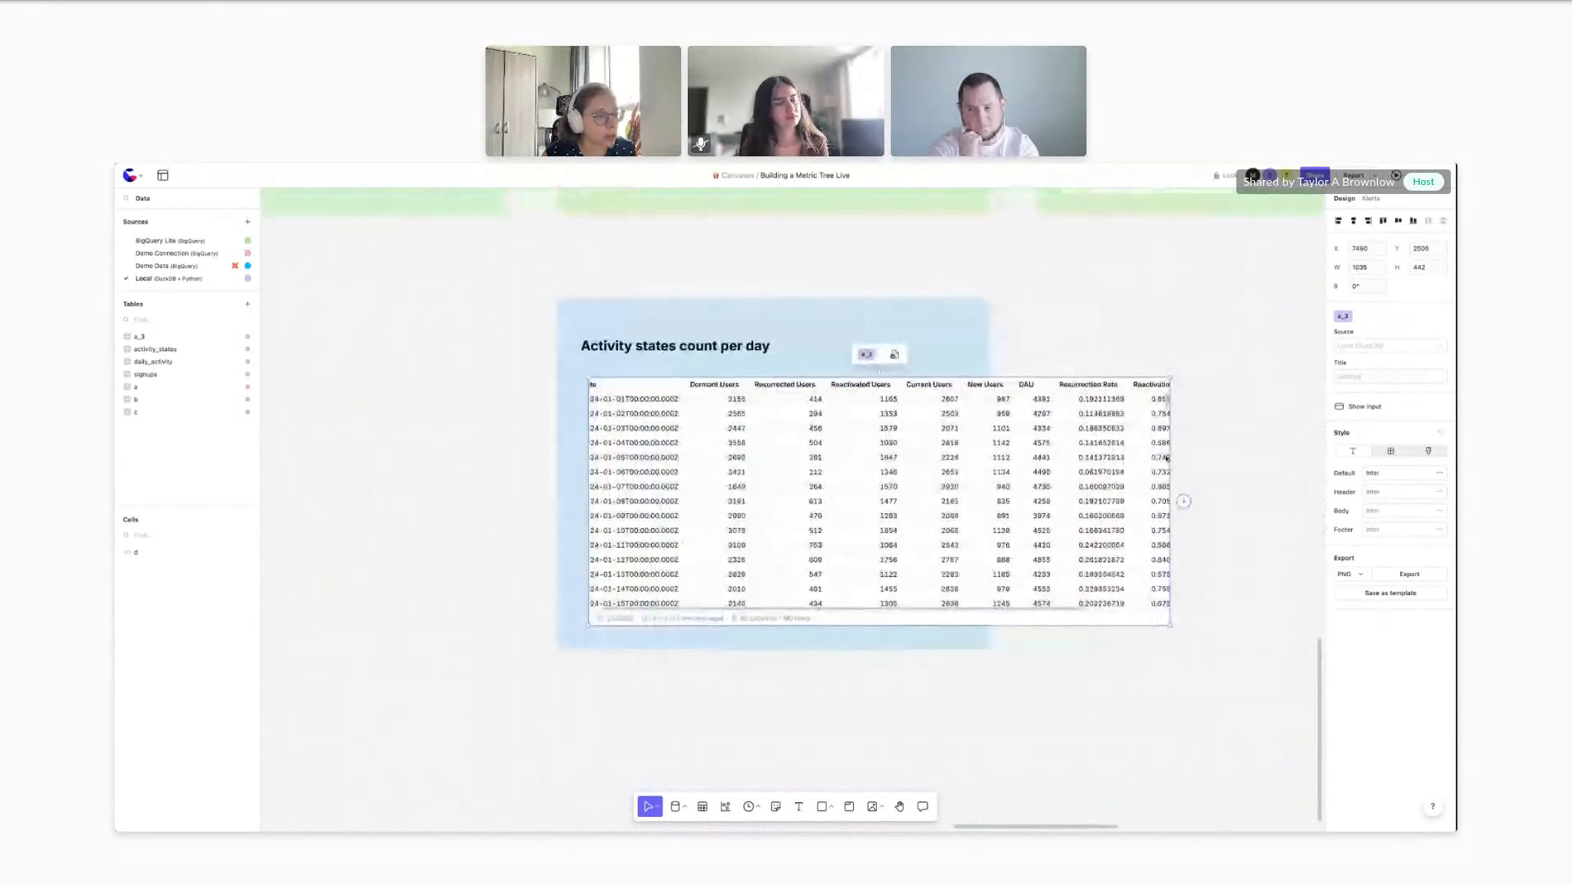
{"action": "left_click_drag", "start_coordinate": [1172, 501], "coordinate": [1303, 502]}
{"action": "scroll", "coordinate": [741, 496], "scroll_direction": "left", "scroll_amount": 1}
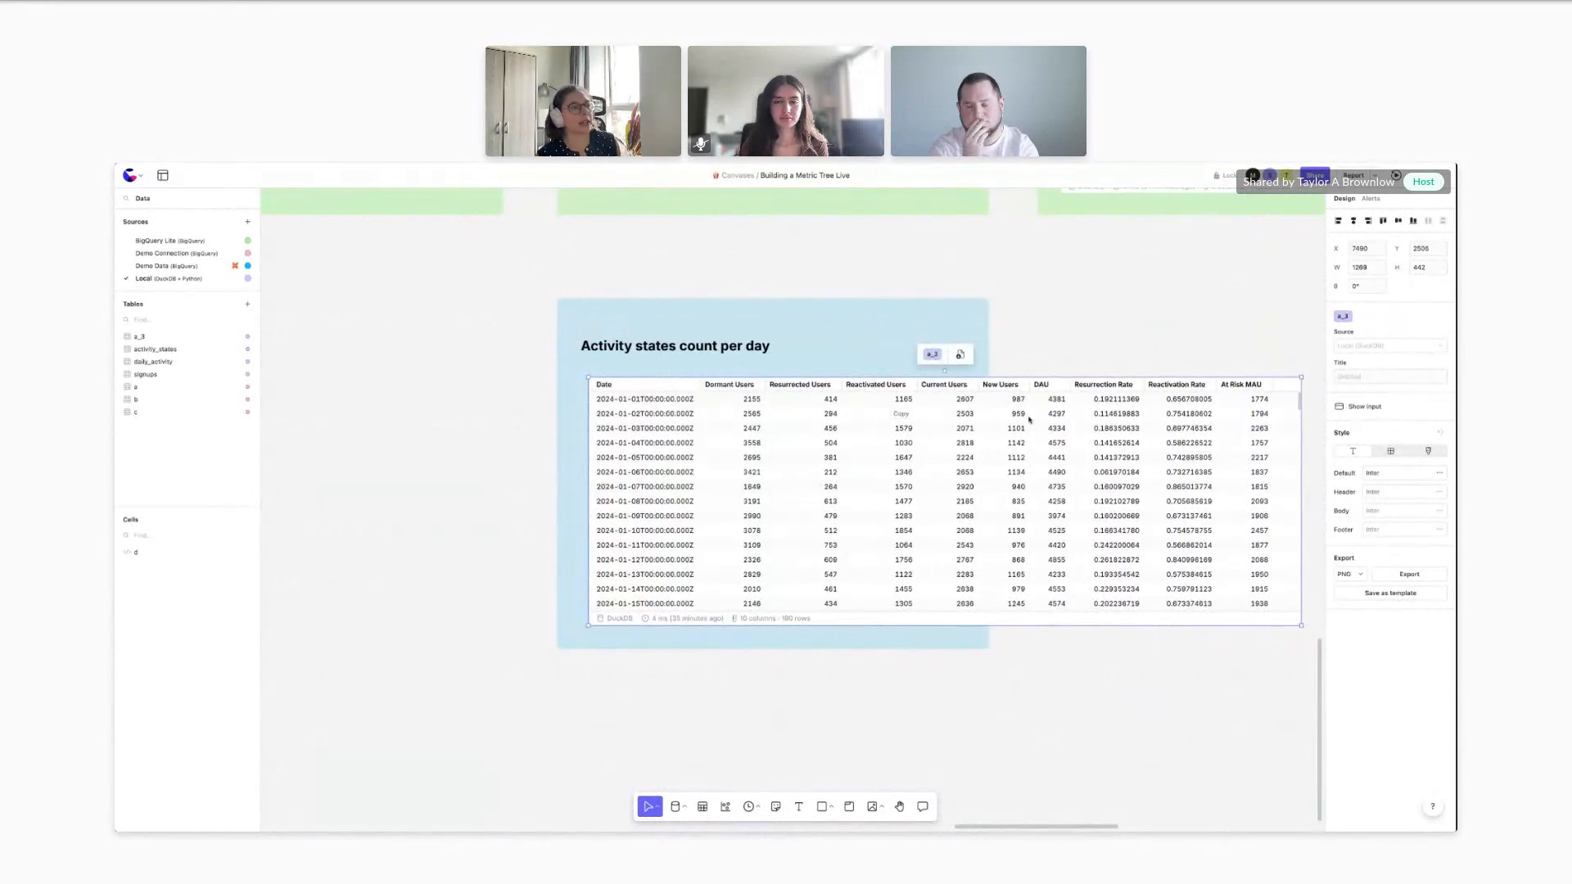
Compare the widened Activity states count per day table with the three source tables above it
{"action": "left_click", "coordinate": [1144, 302]}
{"action": "scroll", "coordinate": [1144, 302], "scroll_direction": "down", "scroll_amount": 5}
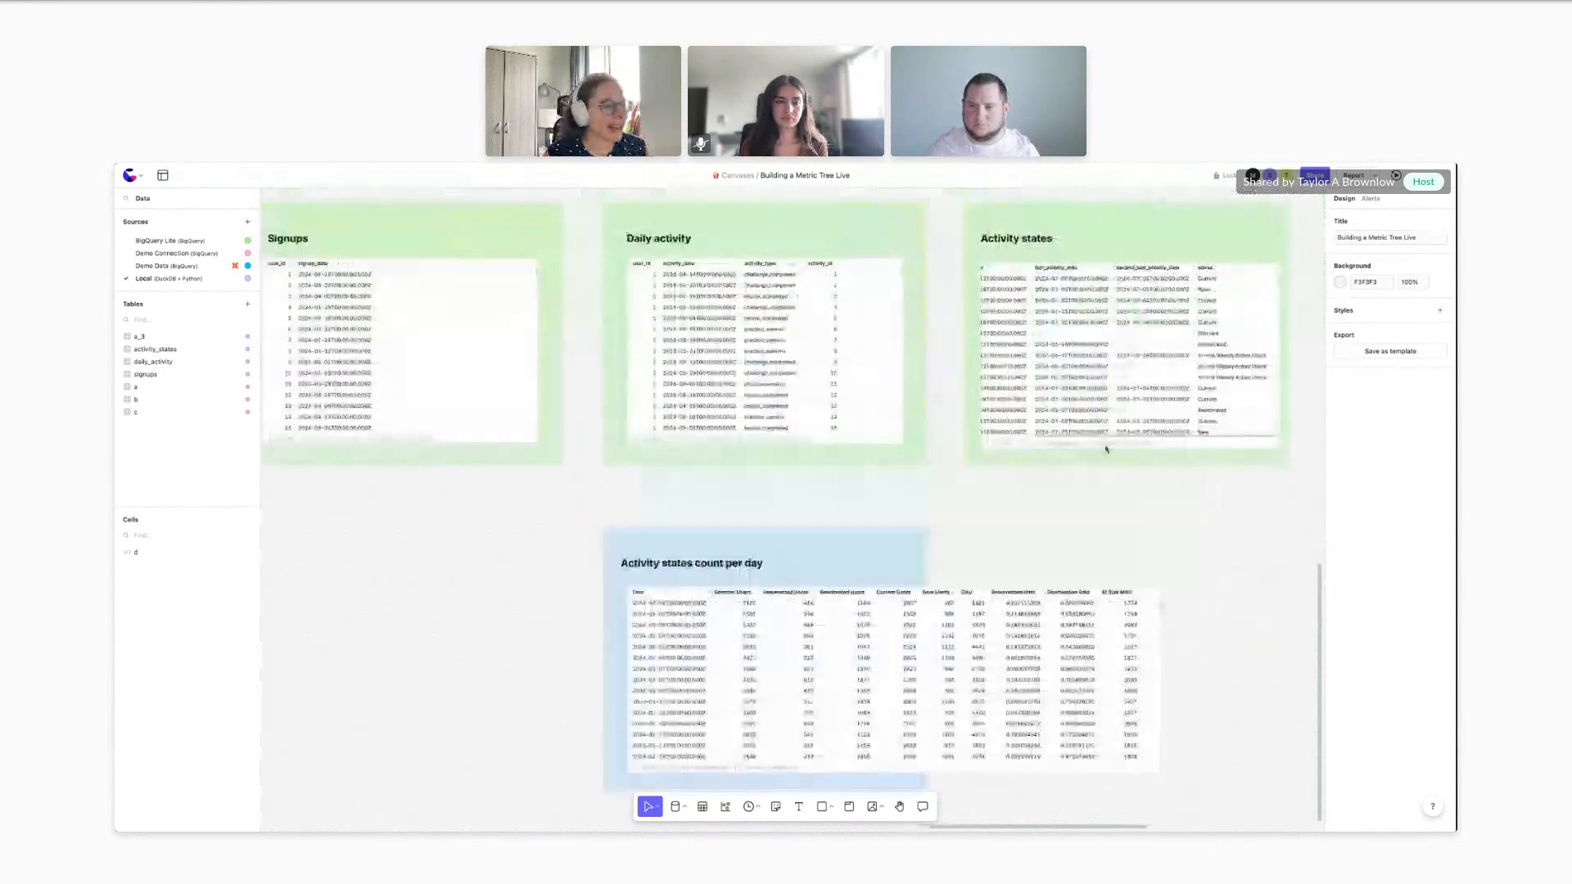
{"action": "scroll", "coordinate": [1103, 458], "scroll_direction": "down", "scroll_amount": 1}
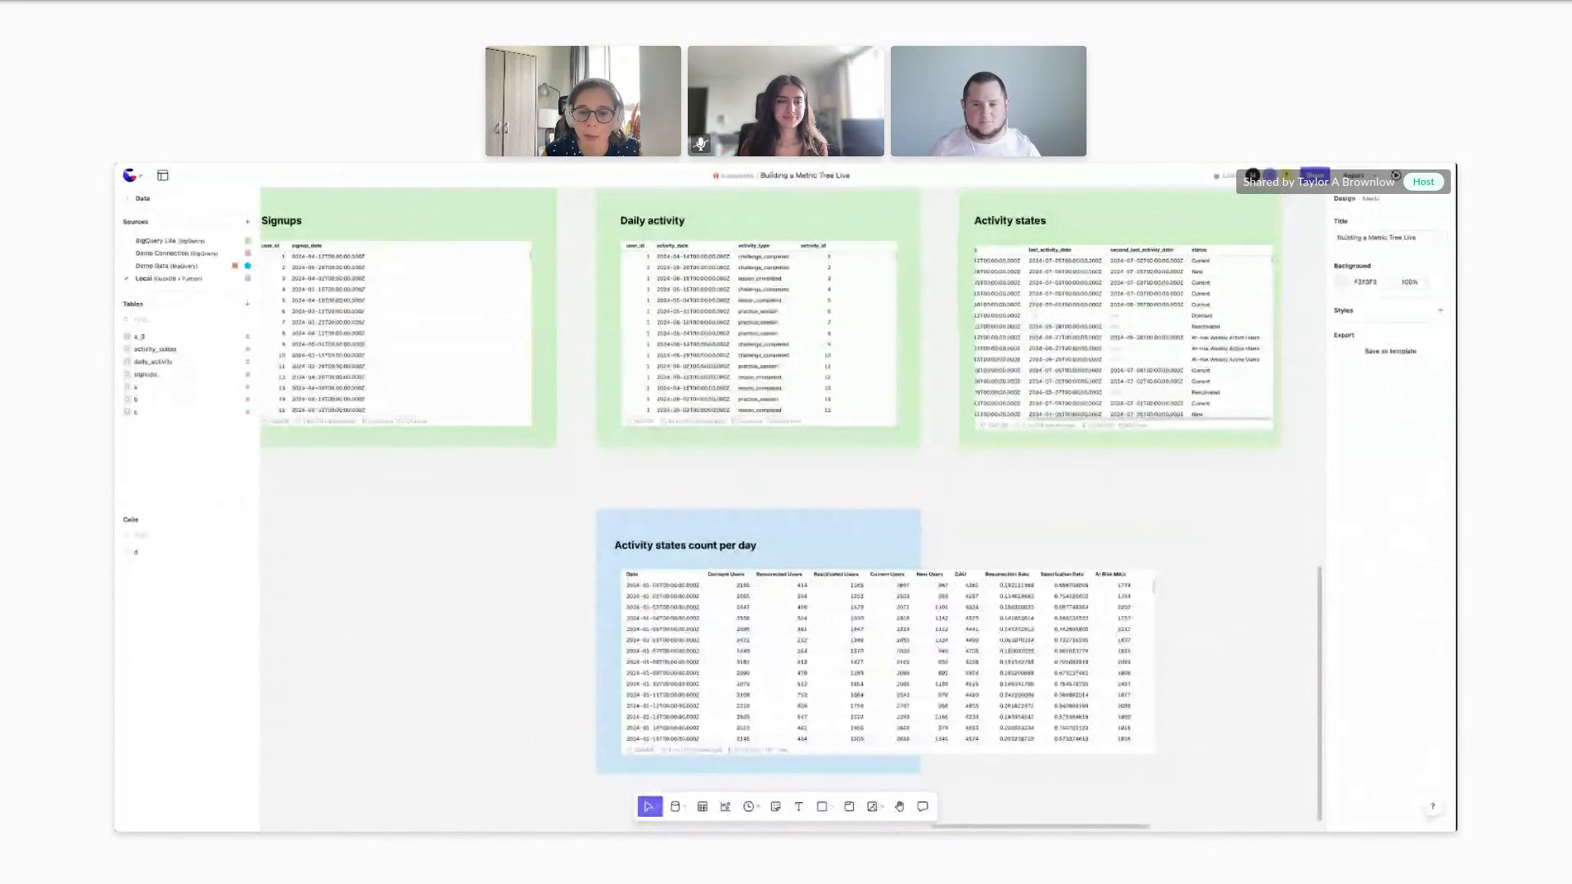
{"action": "left_click", "coordinate": [971, 584]}
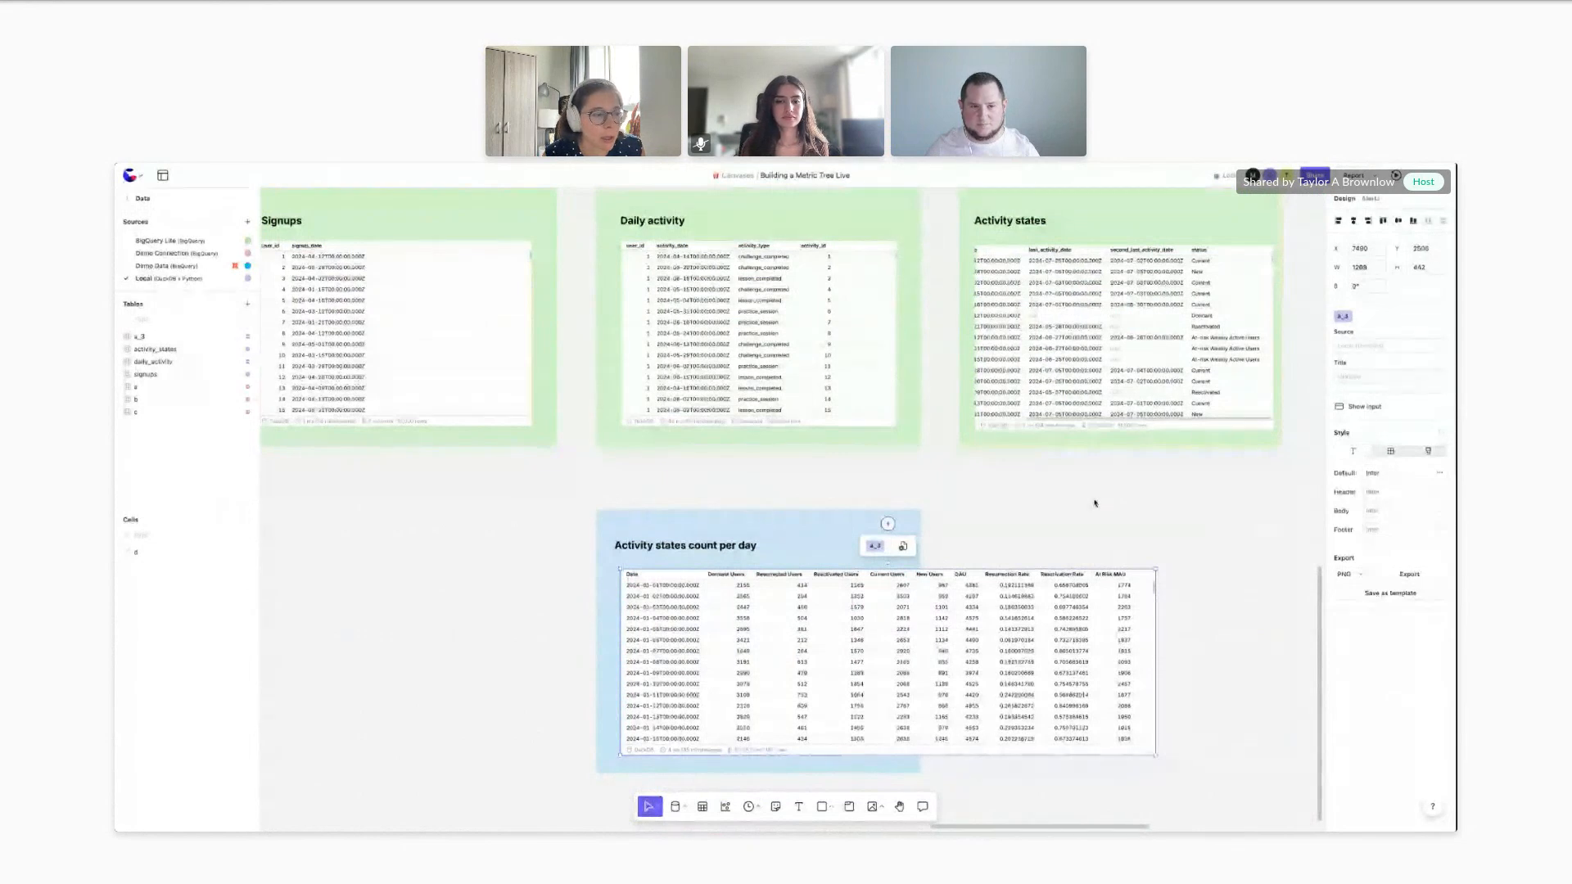
{"action": "scroll", "coordinate": [1094, 502], "scroll_direction": "down", "scroll_amount": 2}
{"action": "scroll", "coordinate": [1095, 502], "scroll_direction": "right", "scroll_amount": 1}
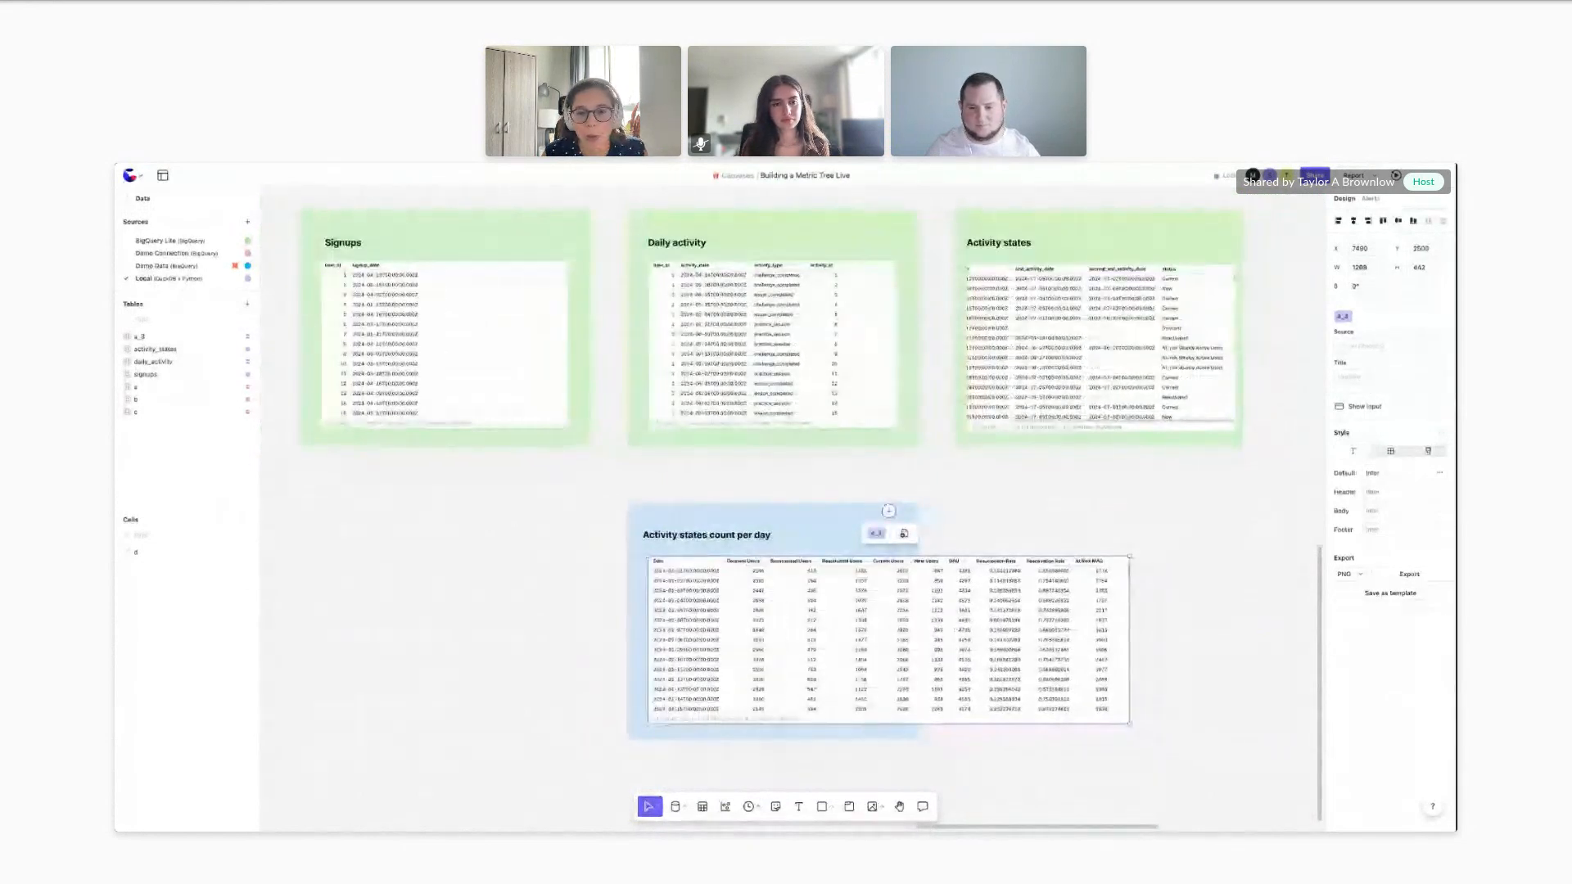
{"action": "scroll", "coordinate": [1094, 491], "scroll_direction": "right", "scroll_amount": 3}
{"action": "scroll", "coordinate": [1094, 491], "scroll_direction": "down", "scroll_amount": 3}
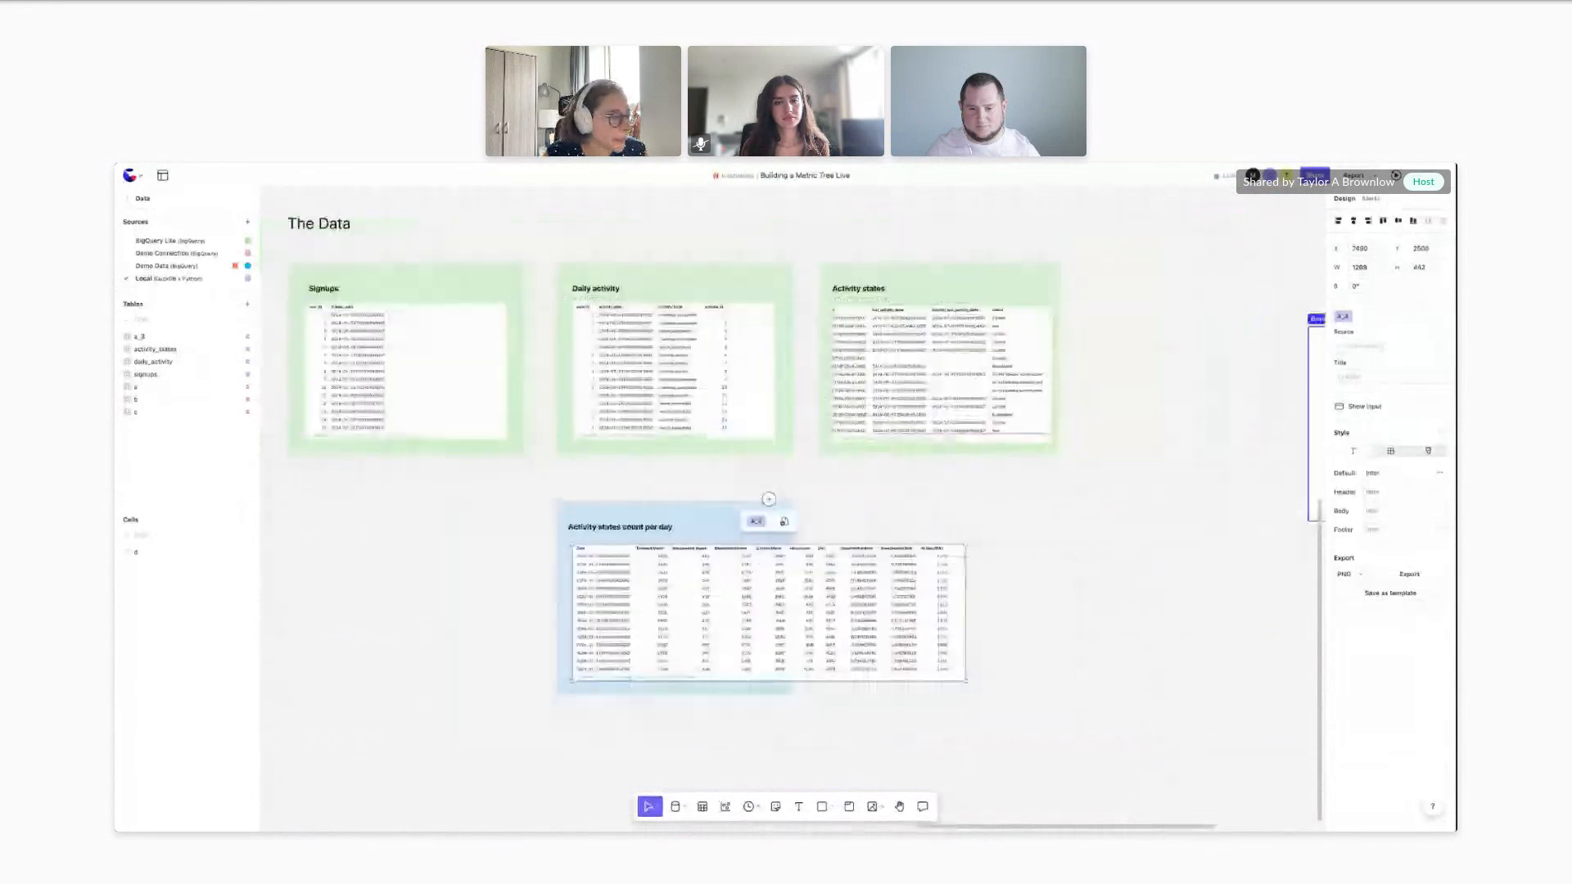
Review the Metric Defs frame and the data tables alongside the Learnings & Best practice, Questions for DE and Questions for Biz frames
{"action": "scroll", "coordinate": [1094, 491], "scroll_direction": "down", "scroll_amount": 3}
{"action": "scroll", "coordinate": [1094, 491], "scroll_direction": "right", "scroll_amount": 3}
{"action": "scroll", "coordinate": [1081, 498], "scroll_direction": "down", "scroll_amount": 4}
{"action": "scroll", "coordinate": [1064, 500], "scroll_direction": "up", "scroll_amount": 2}
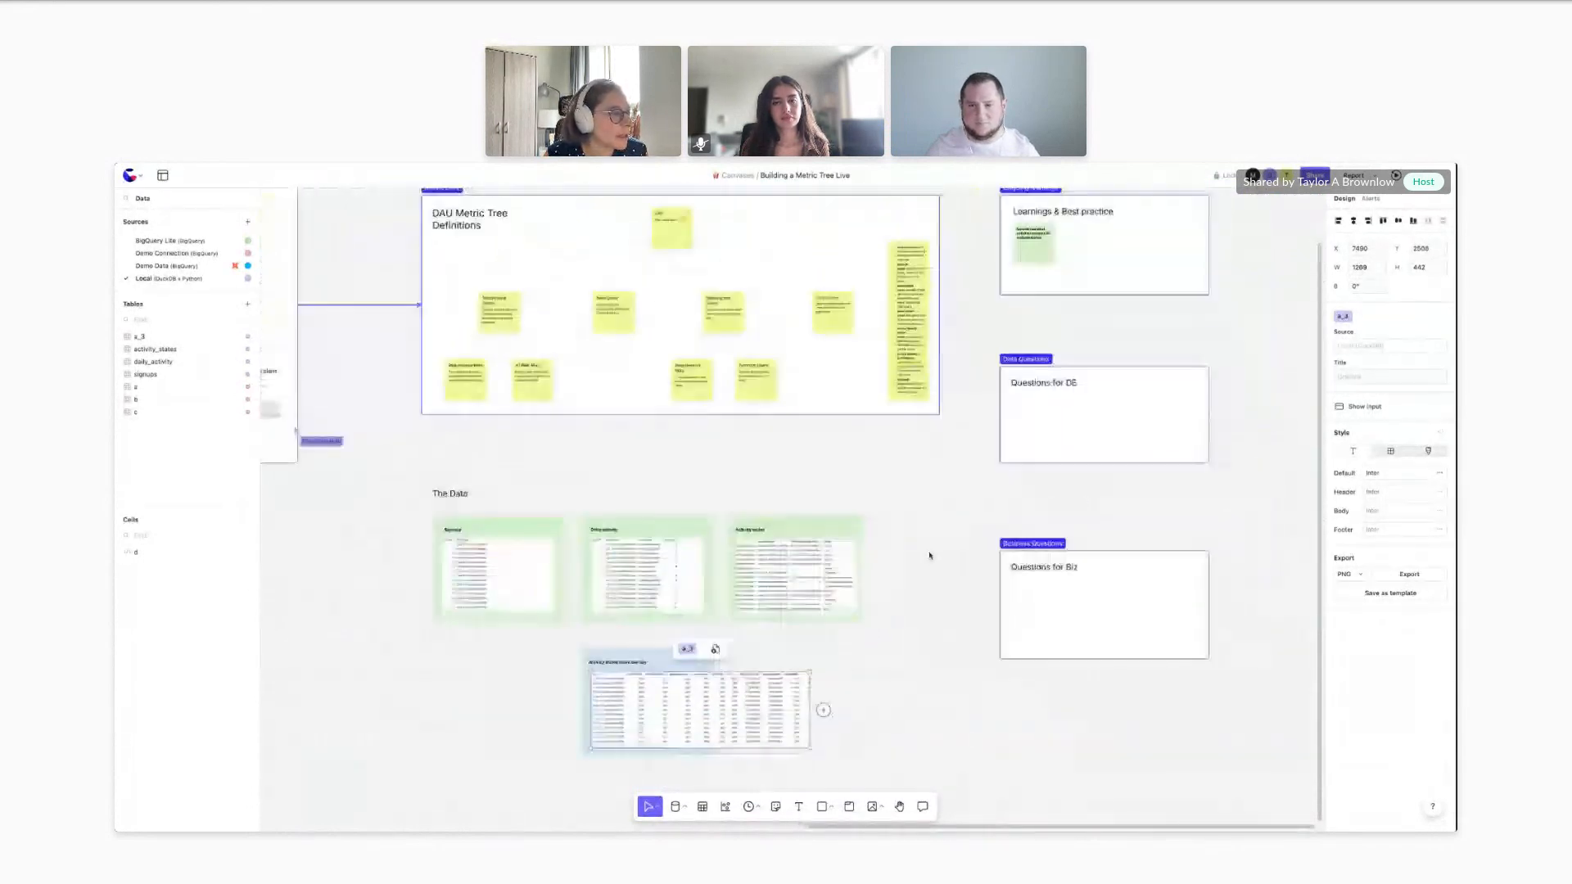
{"action": "scroll", "coordinate": [929, 553], "scroll_direction": "left", "scroll_amount": 6}
{"action": "scroll", "coordinate": [929, 553], "scroll_direction": "up", "scroll_amount": 2}
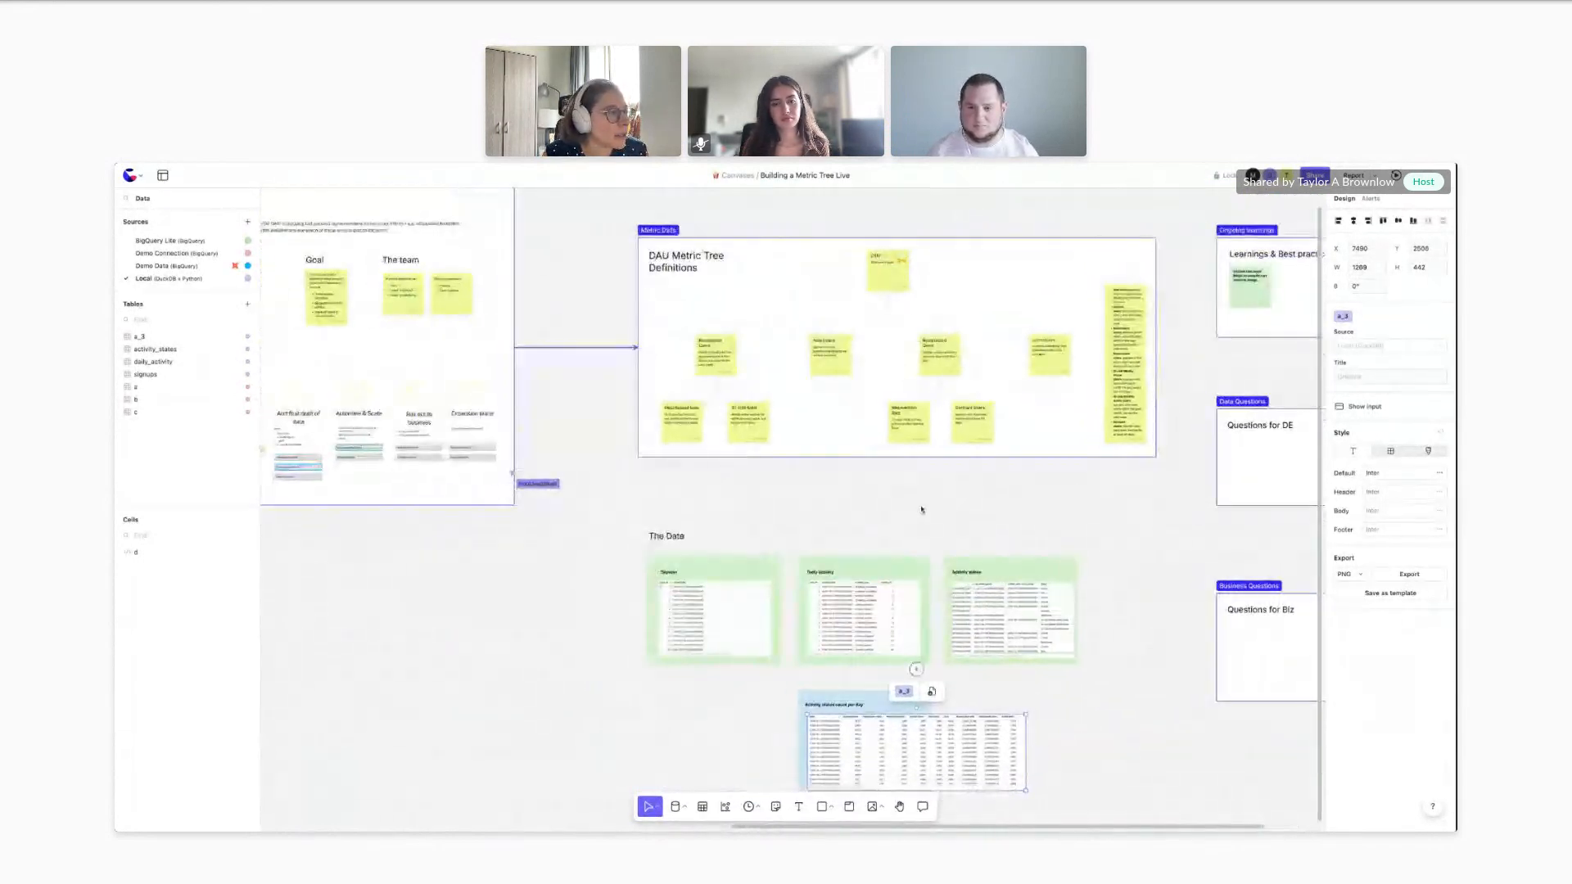
{"action": "scroll", "coordinate": [877, 516], "scroll_direction": "down", "scroll_amount": 2}
{"action": "scroll", "coordinate": [875, 506], "scroll_direction": "up", "scroll_amount": 1}
{"action": "scroll", "coordinate": [875, 506], "scroll_direction": "right", "scroll_amount": 1}
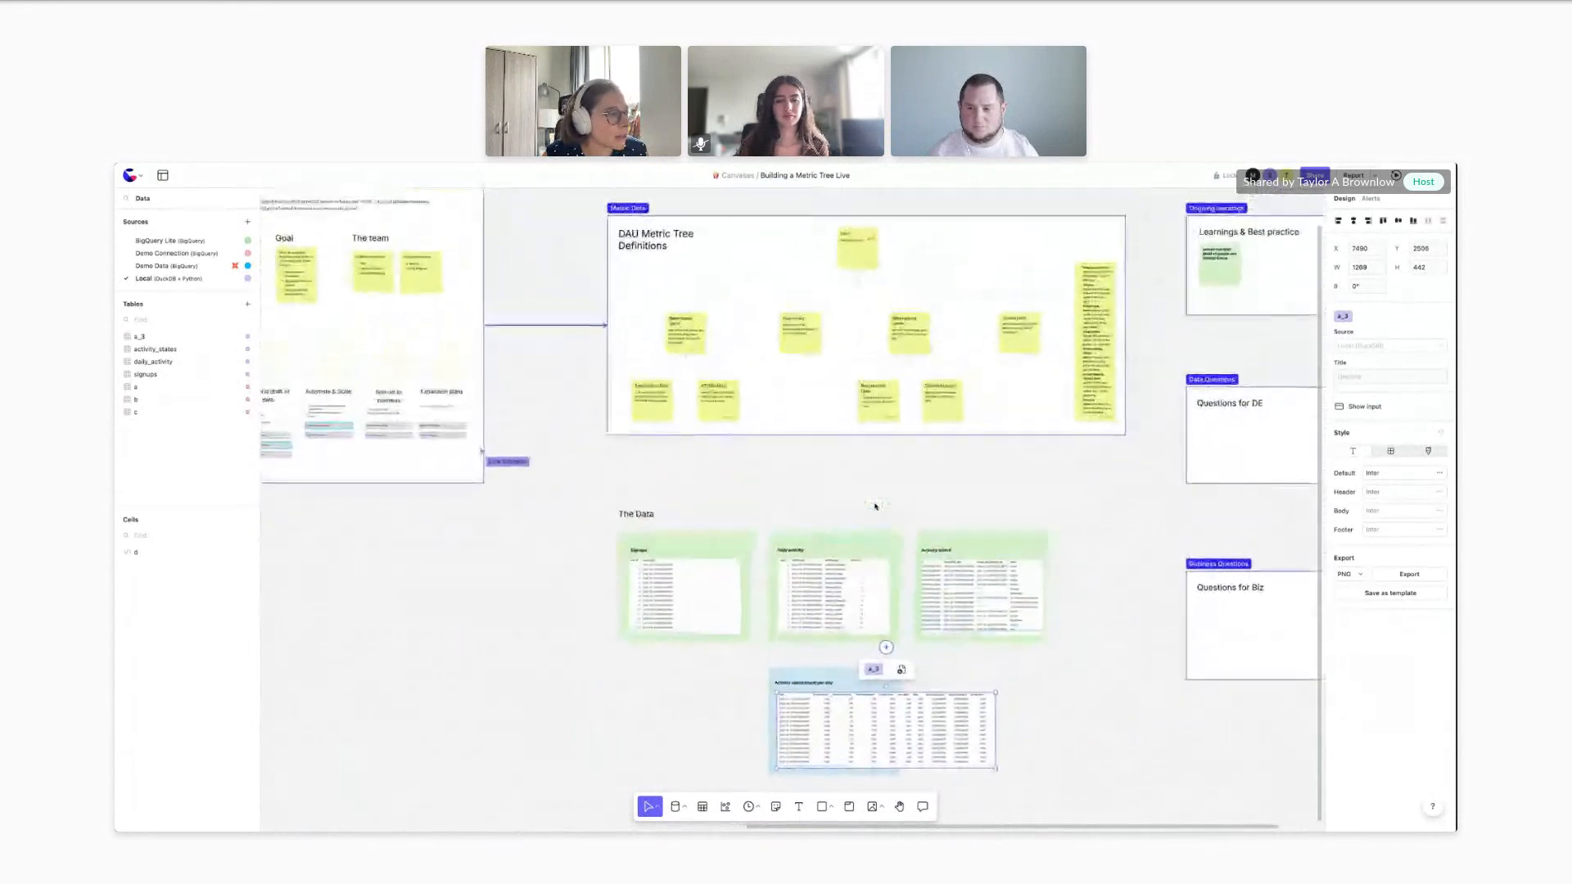
{"action": "scroll", "coordinate": [875, 506], "scroll_direction": "up", "scroll_amount": 1}
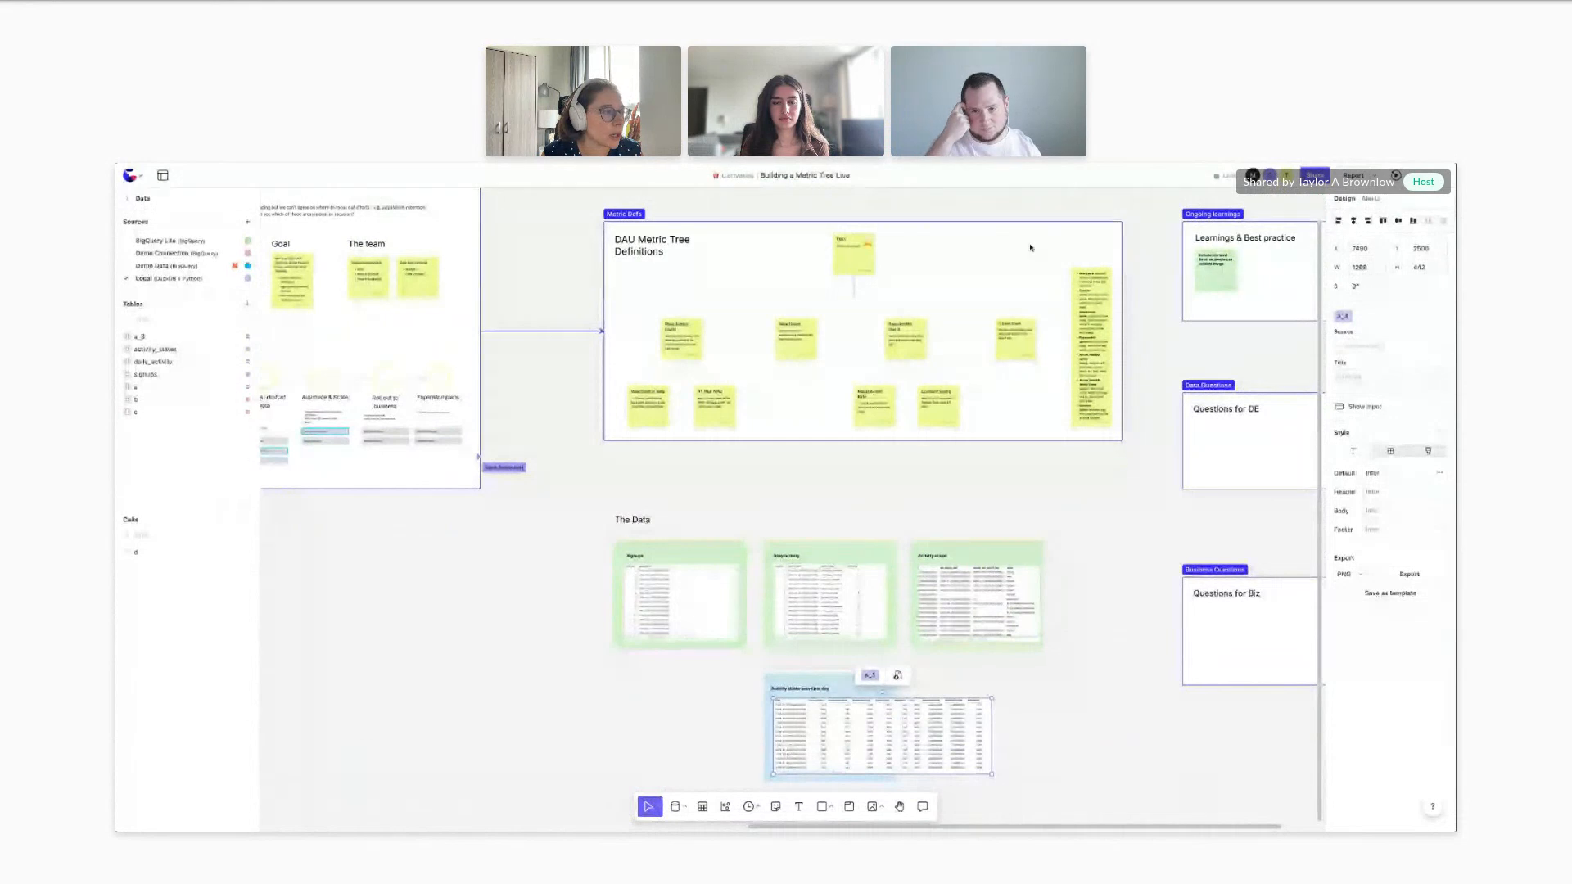
Check the DAU Metric Tree Definitions against the data tables beneath the frame
{"action": "left_click", "coordinate": [996, 407]}
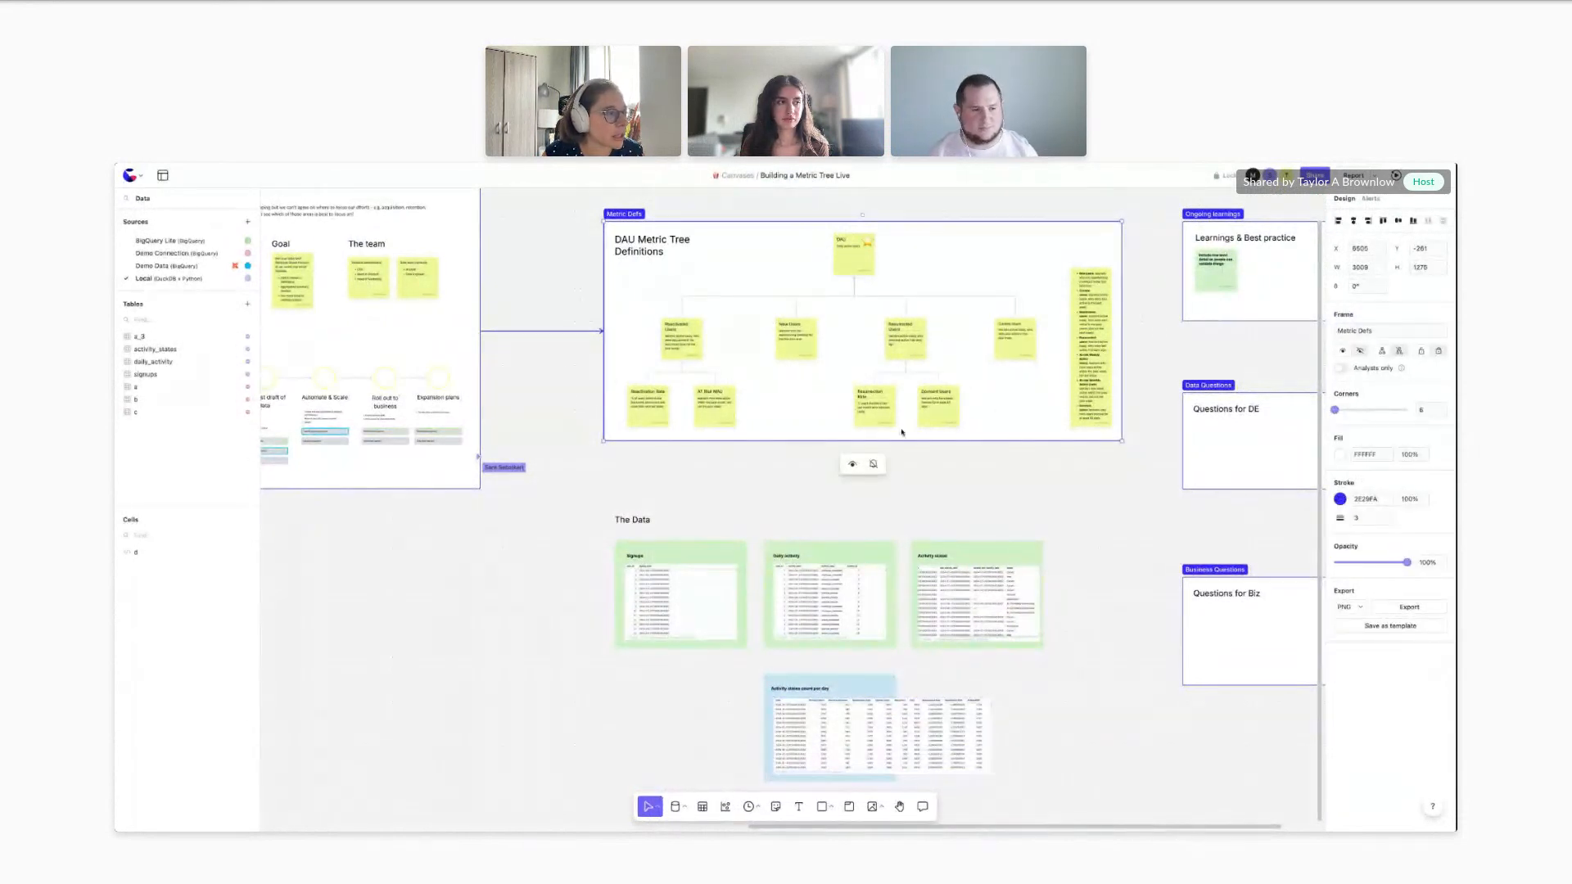
{"action": "scroll", "coordinate": [939, 467], "scroll_direction": "down", "scroll_amount": 2}
{"action": "left_click", "coordinate": [974, 570]}
{"action": "left_click", "coordinate": [1094, 622]}
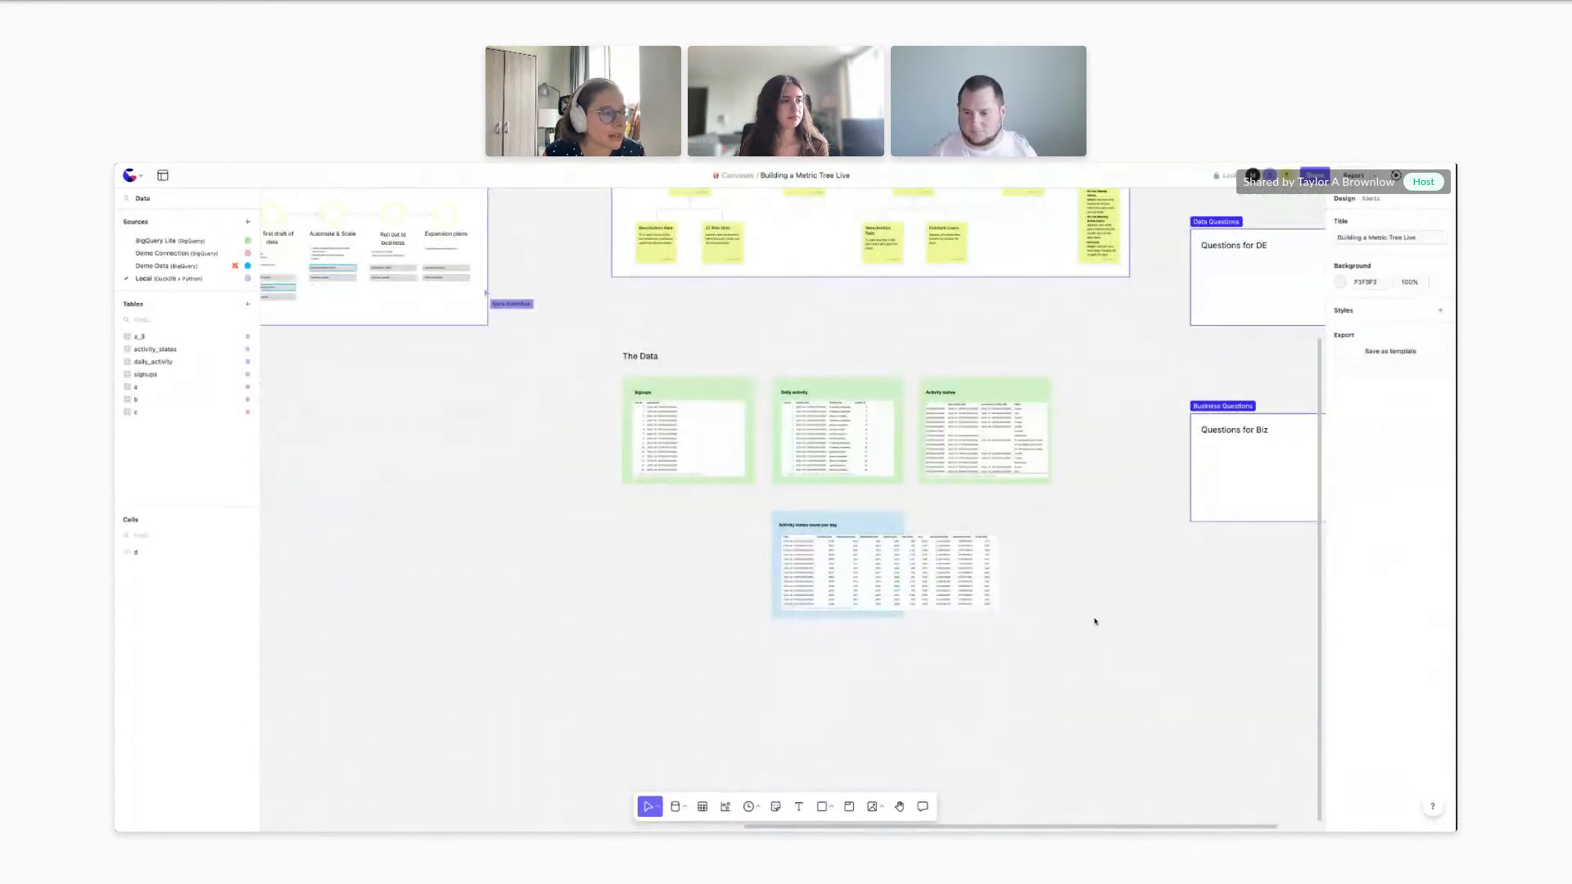
{"action": "scroll", "coordinate": [1048, 612], "scroll_direction": "up", "scroll_amount": 2}
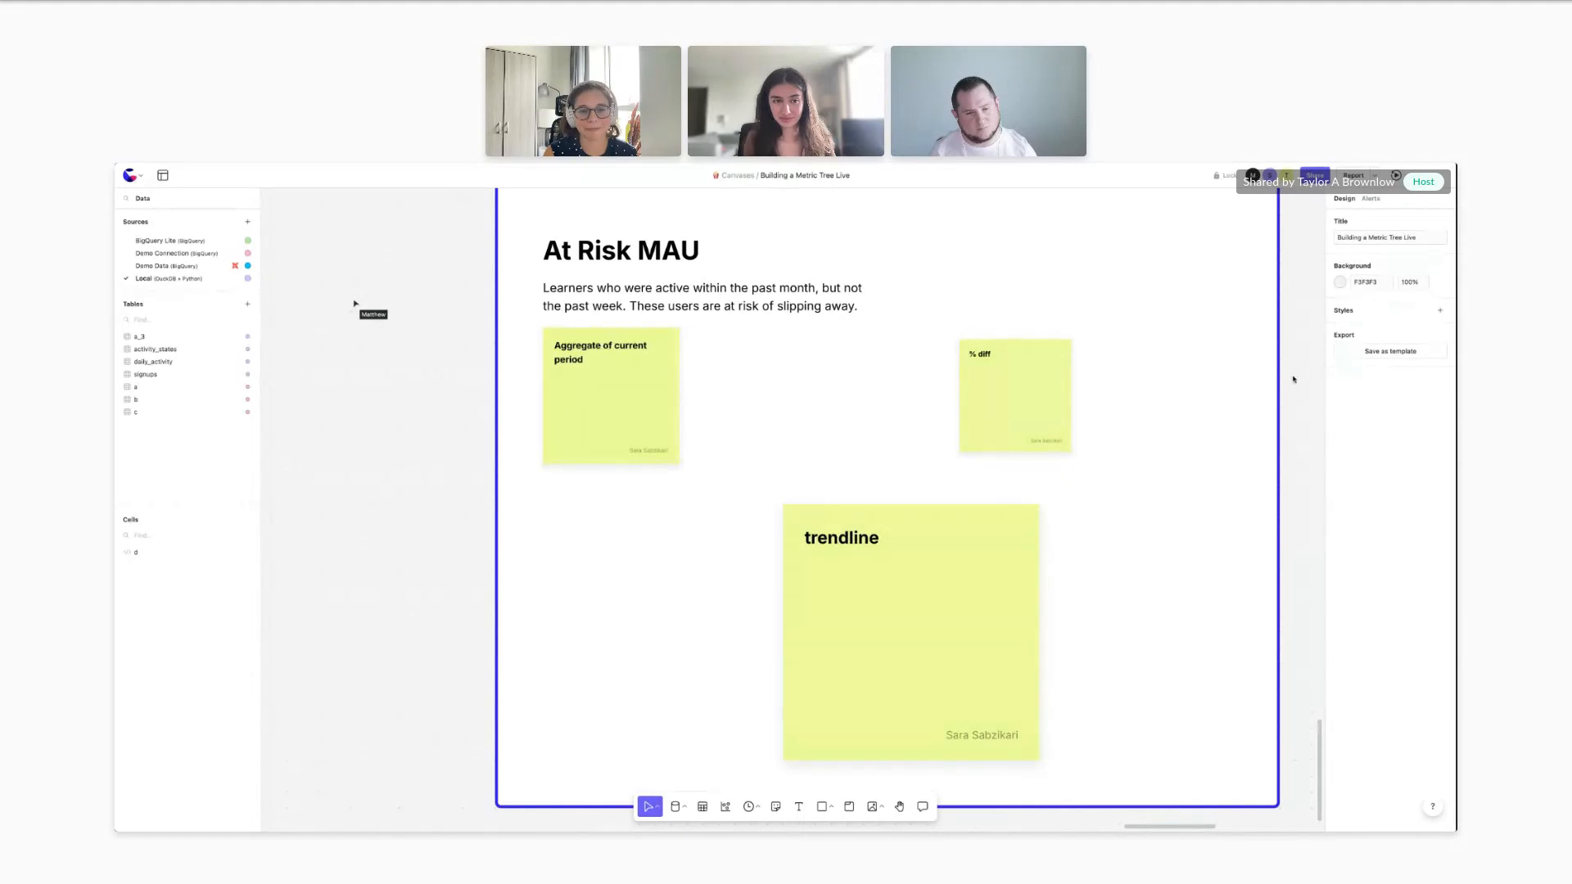
Examine the At Risk MAU frame's planned layout: current period aggregate, % diff and trendline notes
{"action": "scroll", "coordinate": [1294, 379], "scroll_direction": "down", "scroll_amount": 5}
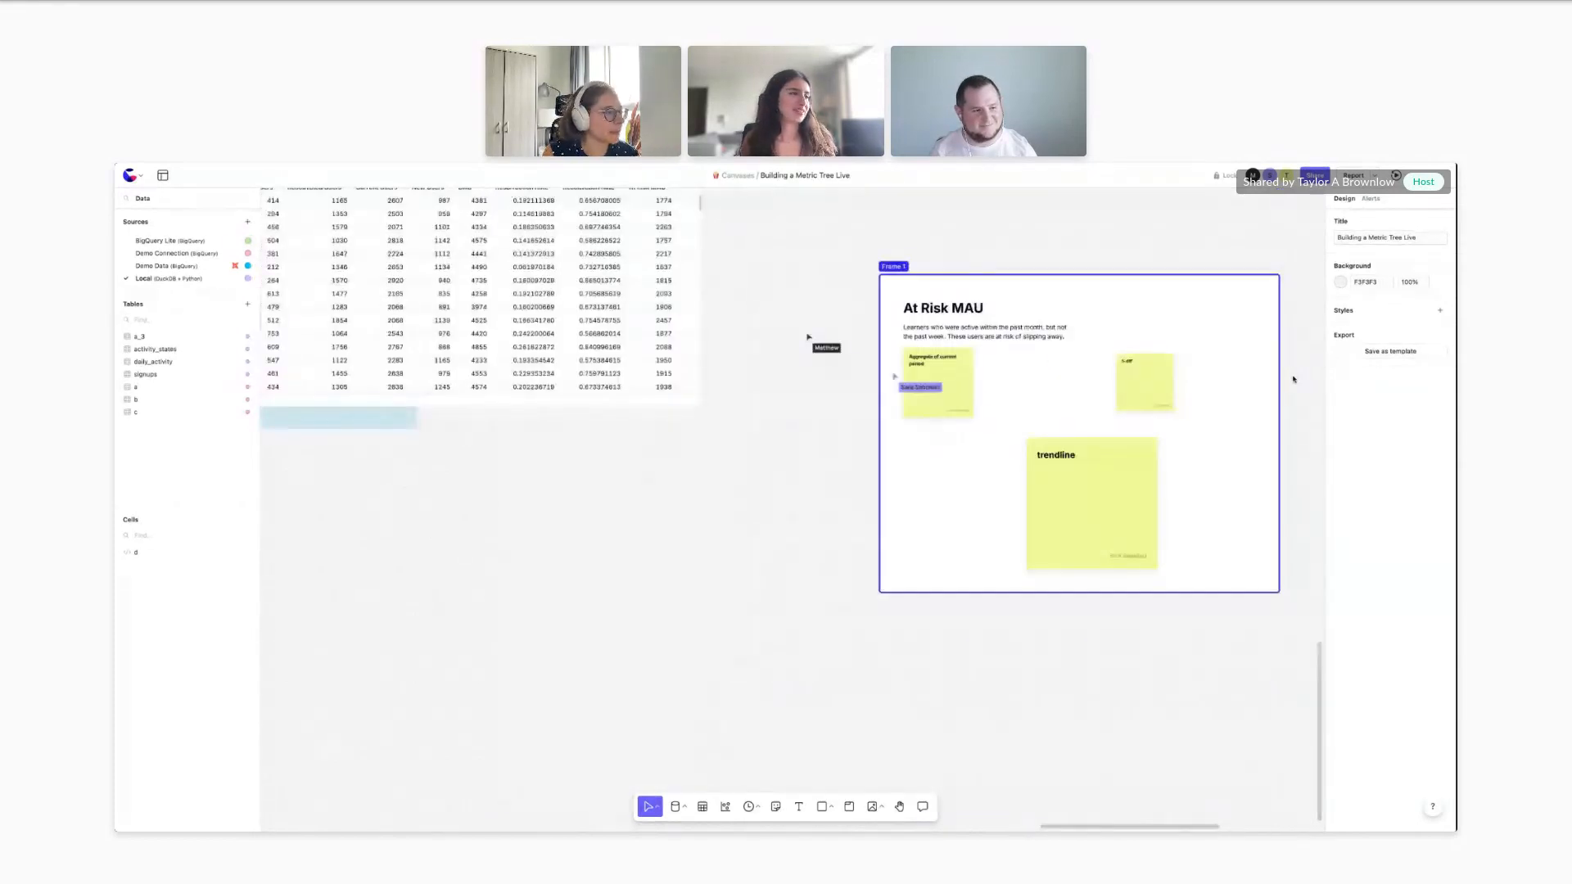
{"action": "scroll", "coordinate": [808, 482], "scroll_direction": "up", "scroll_amount": 1}
{"action": "scroll", "coordinate": [739, 483], "scroll_direction": "left", "scroll_amount": 2}
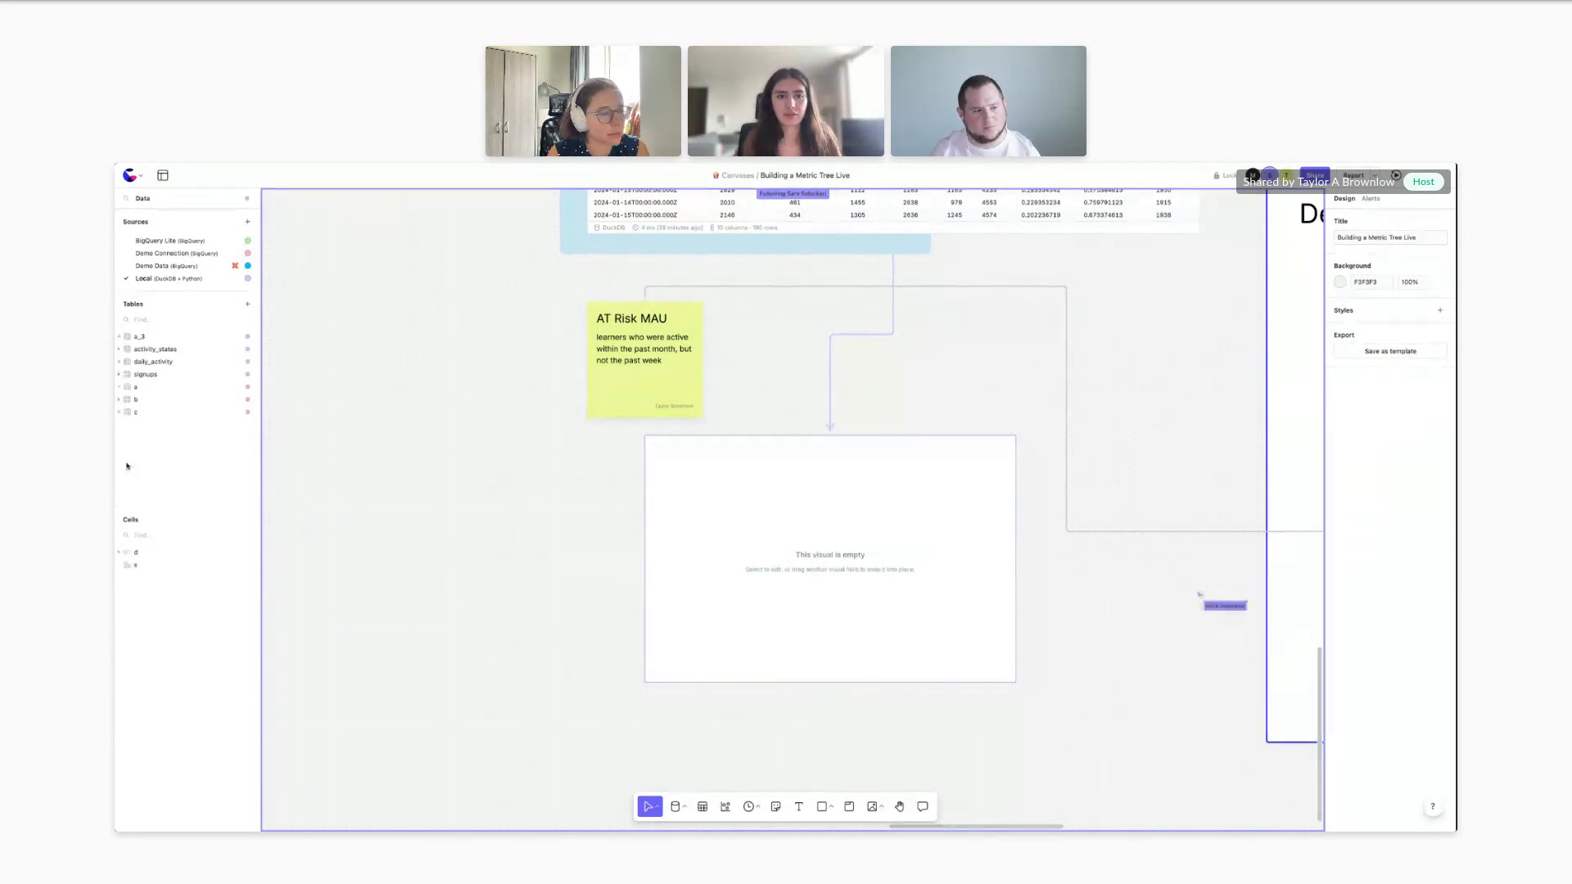
Show the total of DAU as a single number in the empty visual and shrink it to about 389 by 198
{"action": "left_click", "coordinate": [846, 485]}
{"action": "left_click", "coordinate": [1374, 482]}
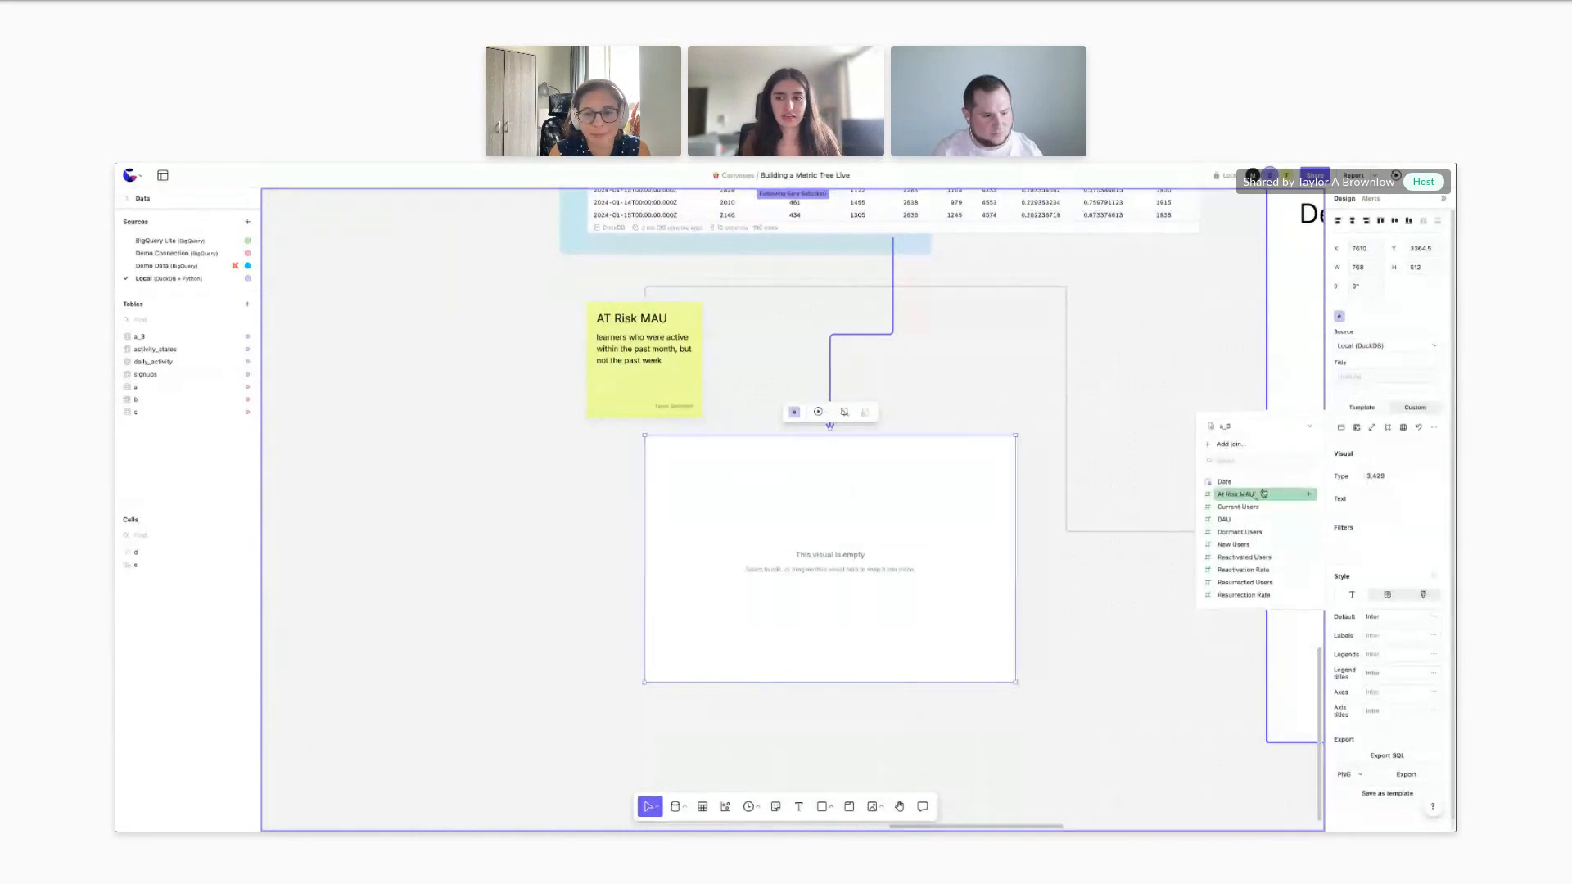
{"action": "left_click_drag", "start_coordinate": [1238, 521], "coordinate": [1389, 500]}
{"action": "left_click", "coordinate": [1389, 501]}
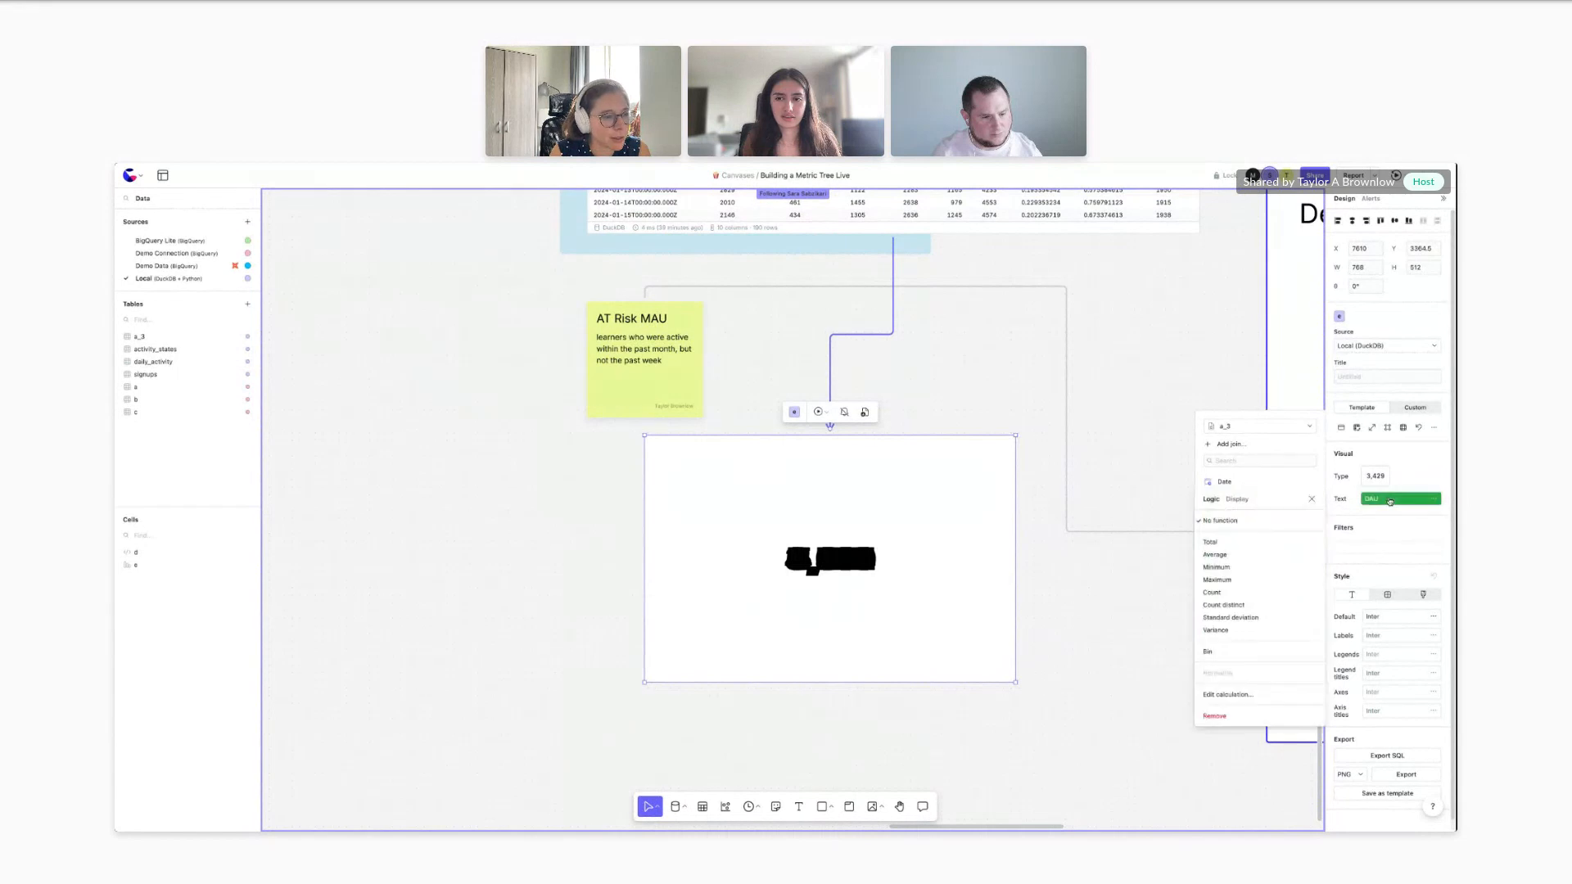
{"action": "left_click", "coordinate": [1263, 543]}
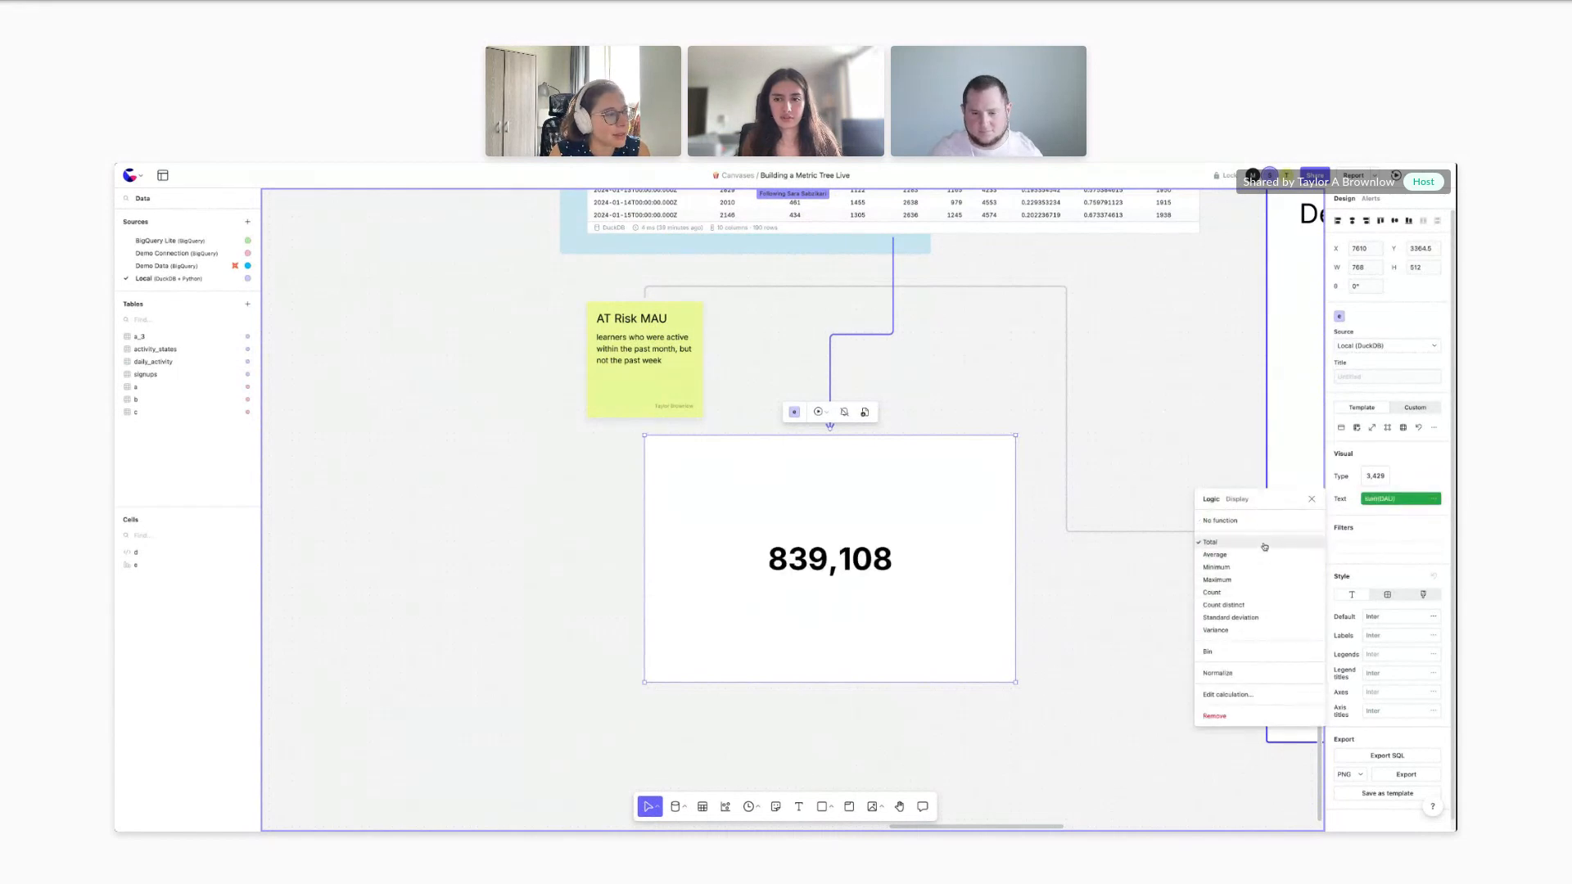
{"action": "left_click_drag", "start_coordinate": [1017, 681], "coordinate": [832, 533]}
{"action": "left_click", "coordinate": [894, 535]}
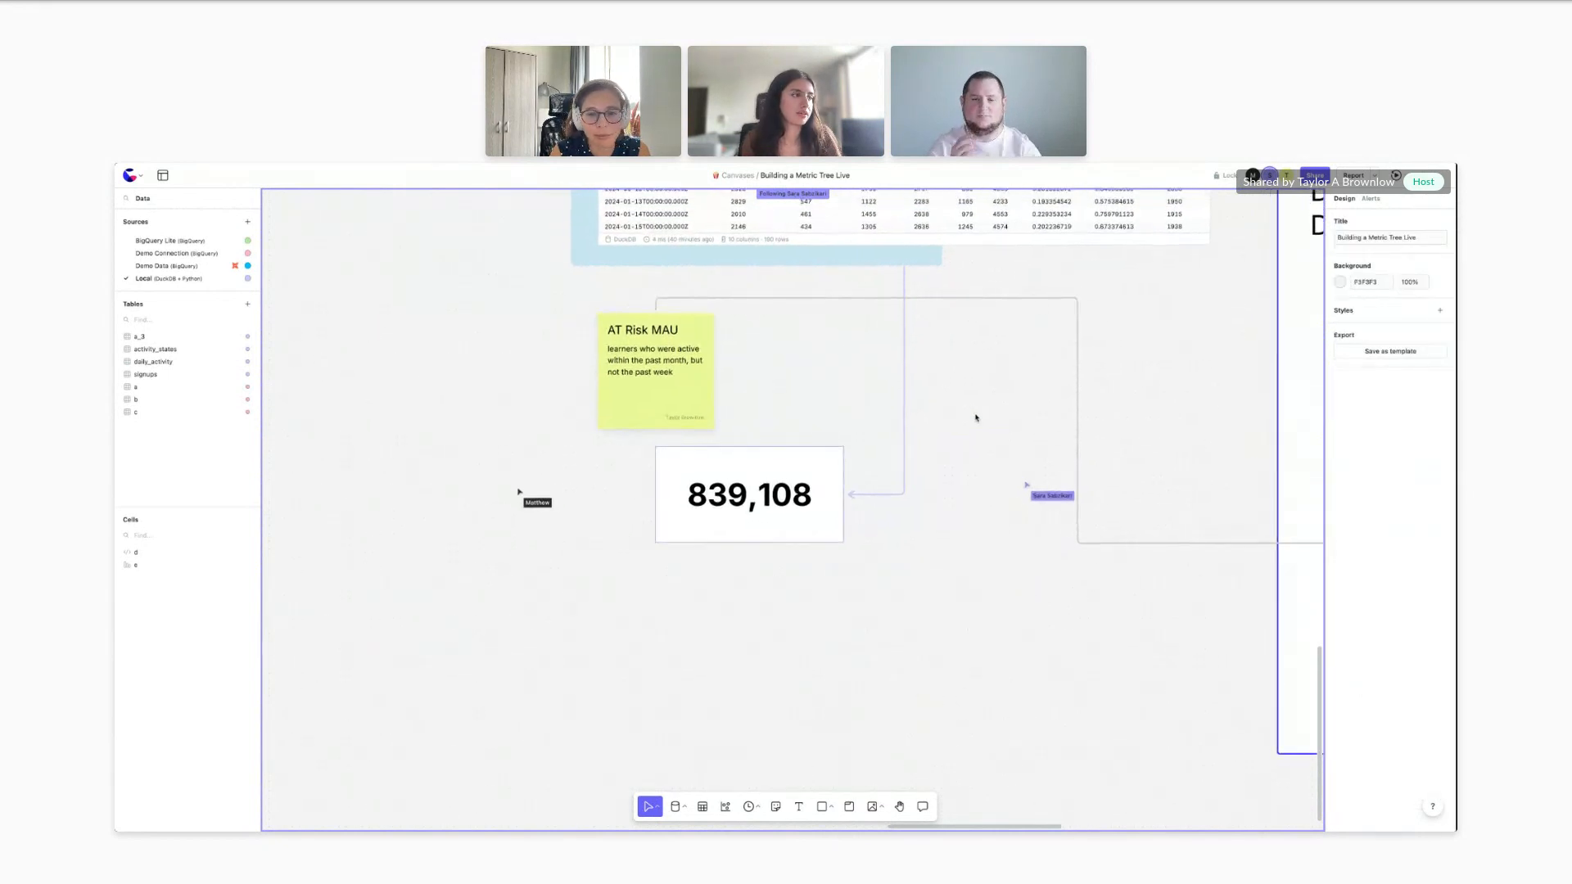
Filter the single-number visual to dates on or after 10 Jun 2024
{"action": "left_click", "coordinate": [1383, 555]}
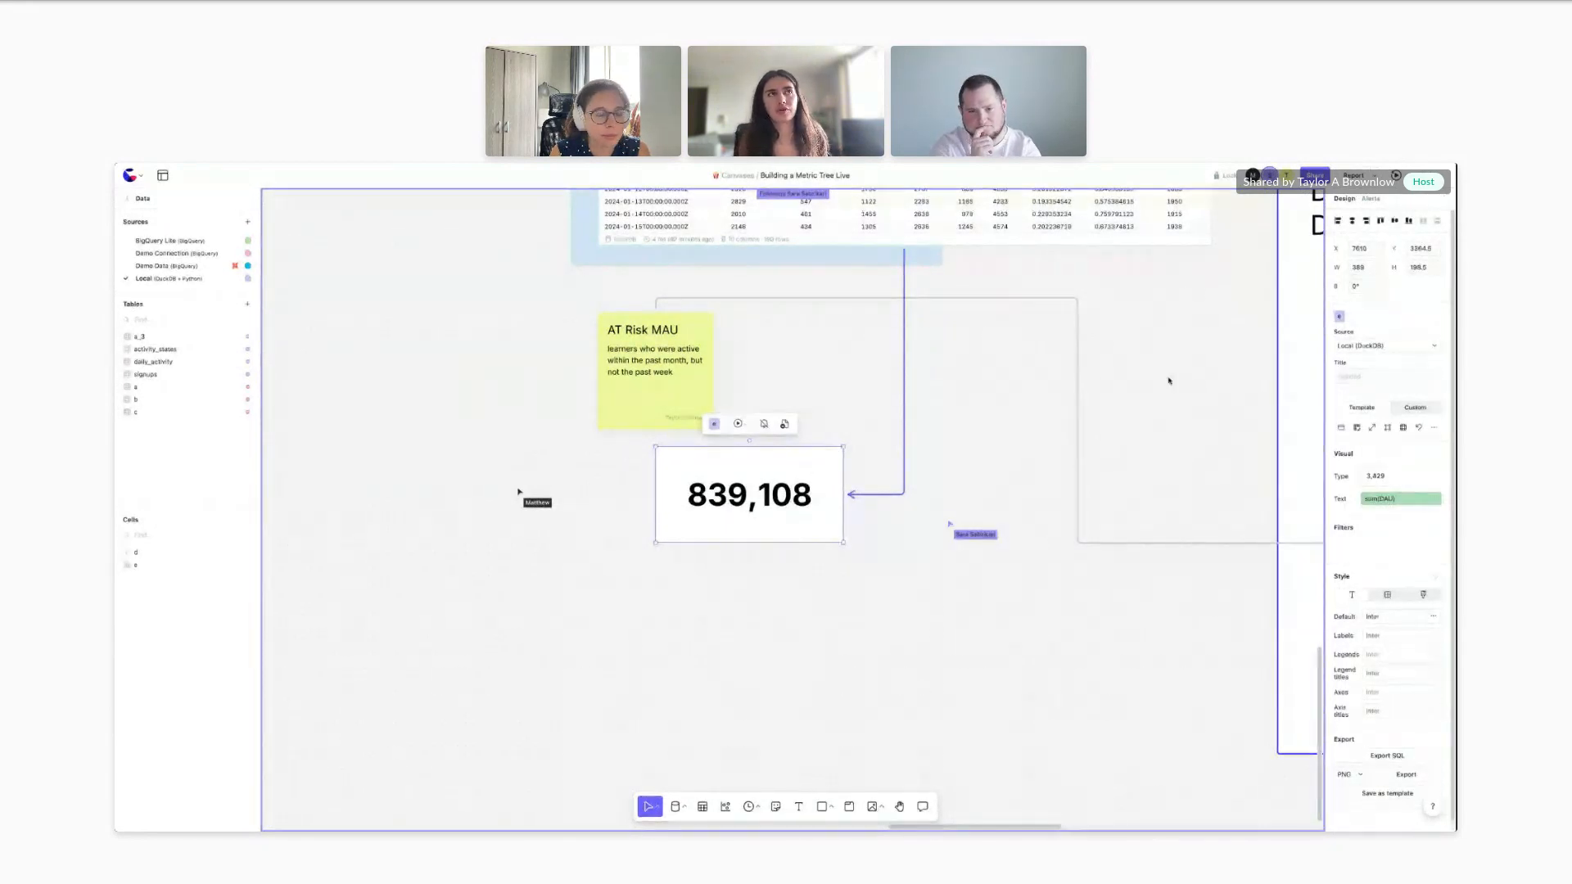
{"action": "left_click", "coordinate": [1383, 547]}
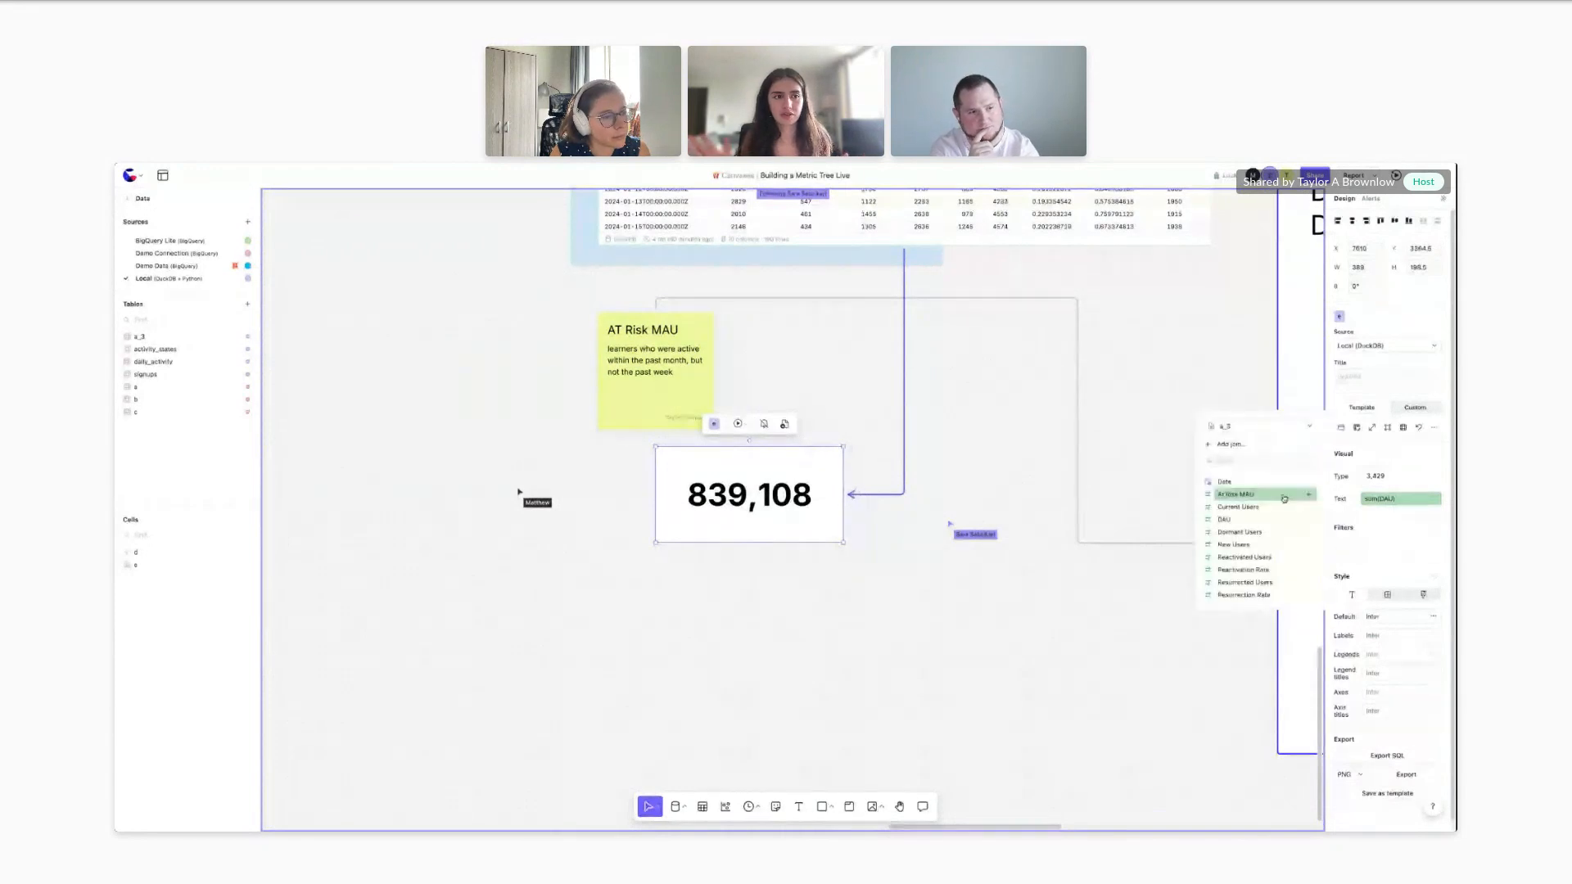
{"action": "left_click", "coordinate": [1253, 488]}
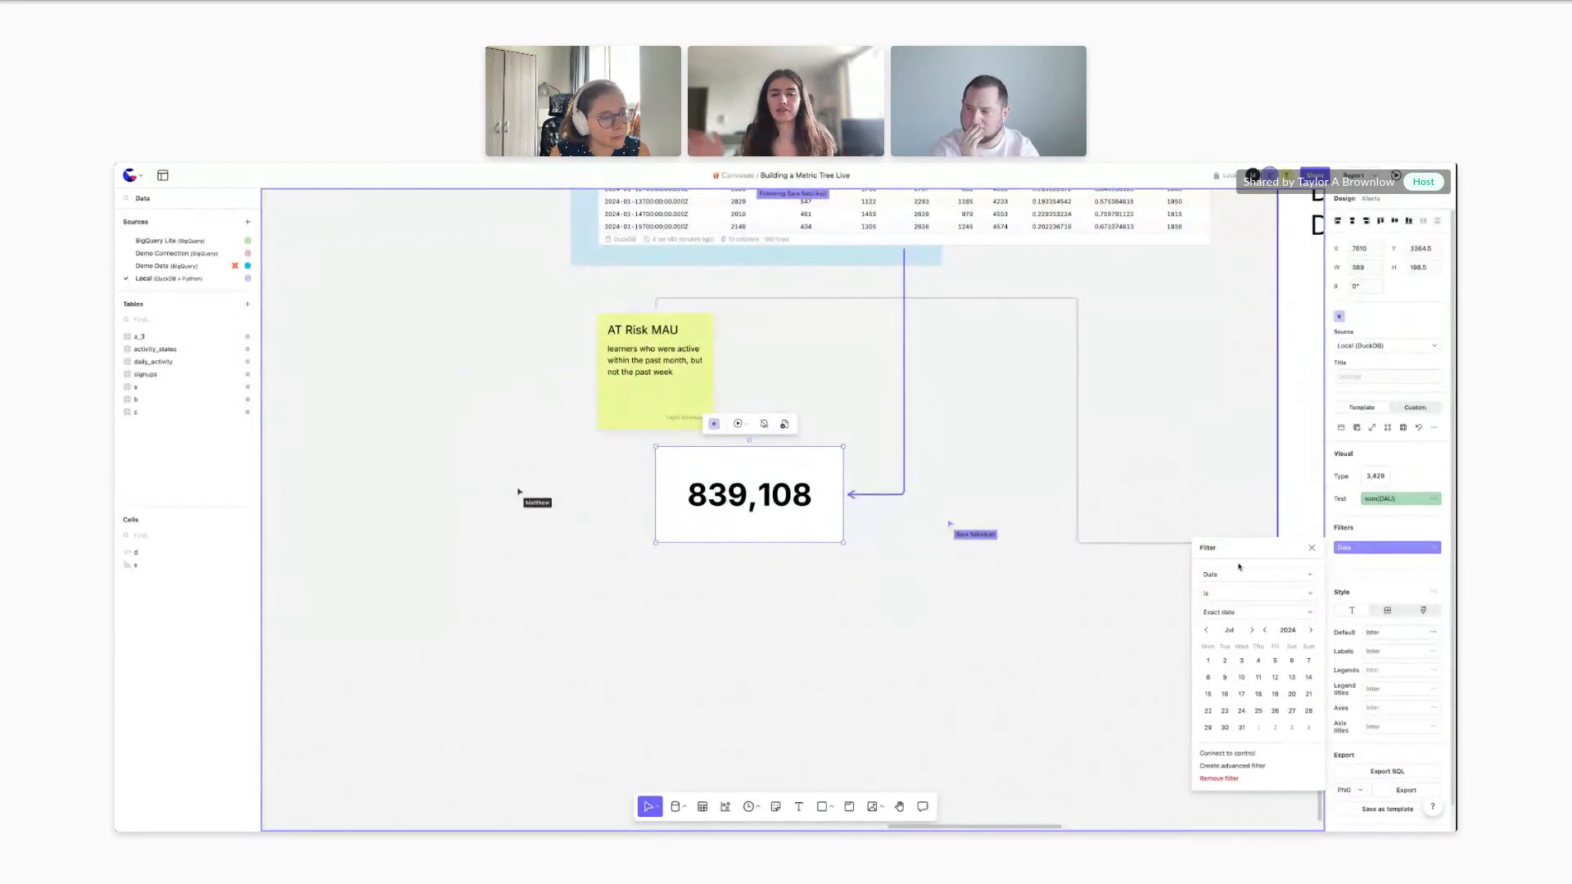
{"action": "left_click", "coordinate": [1234, 593]}
{"action": "left_click", "coordinate": [1241, 658]}
{"action": "left_click", "coordinate": [1241, 615]}
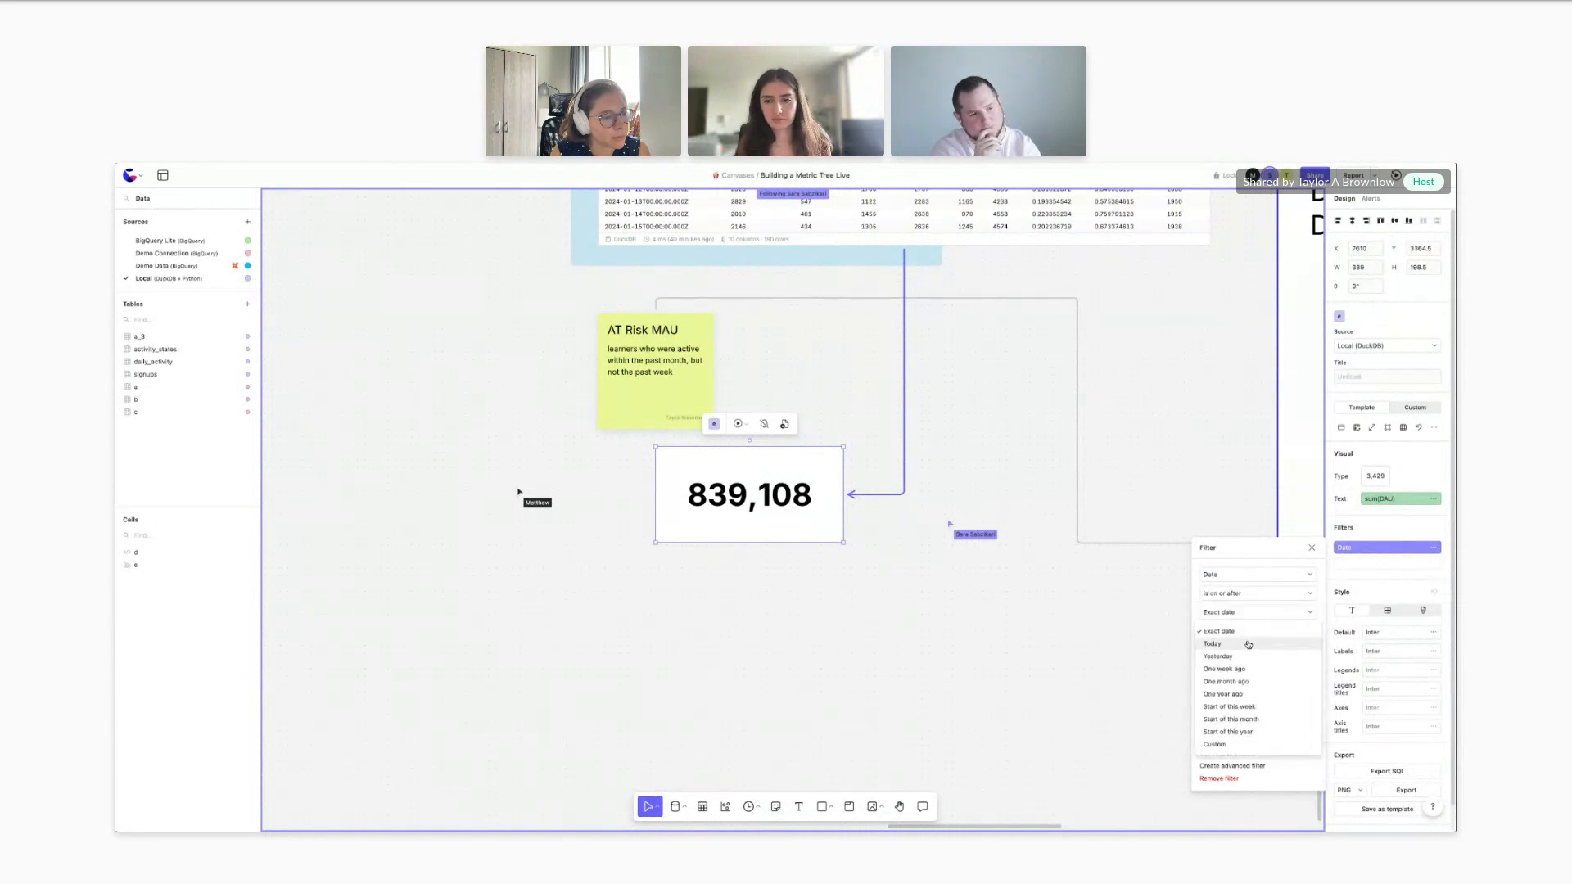
{"action": "left_click", "coordinate": [1215, 743]}
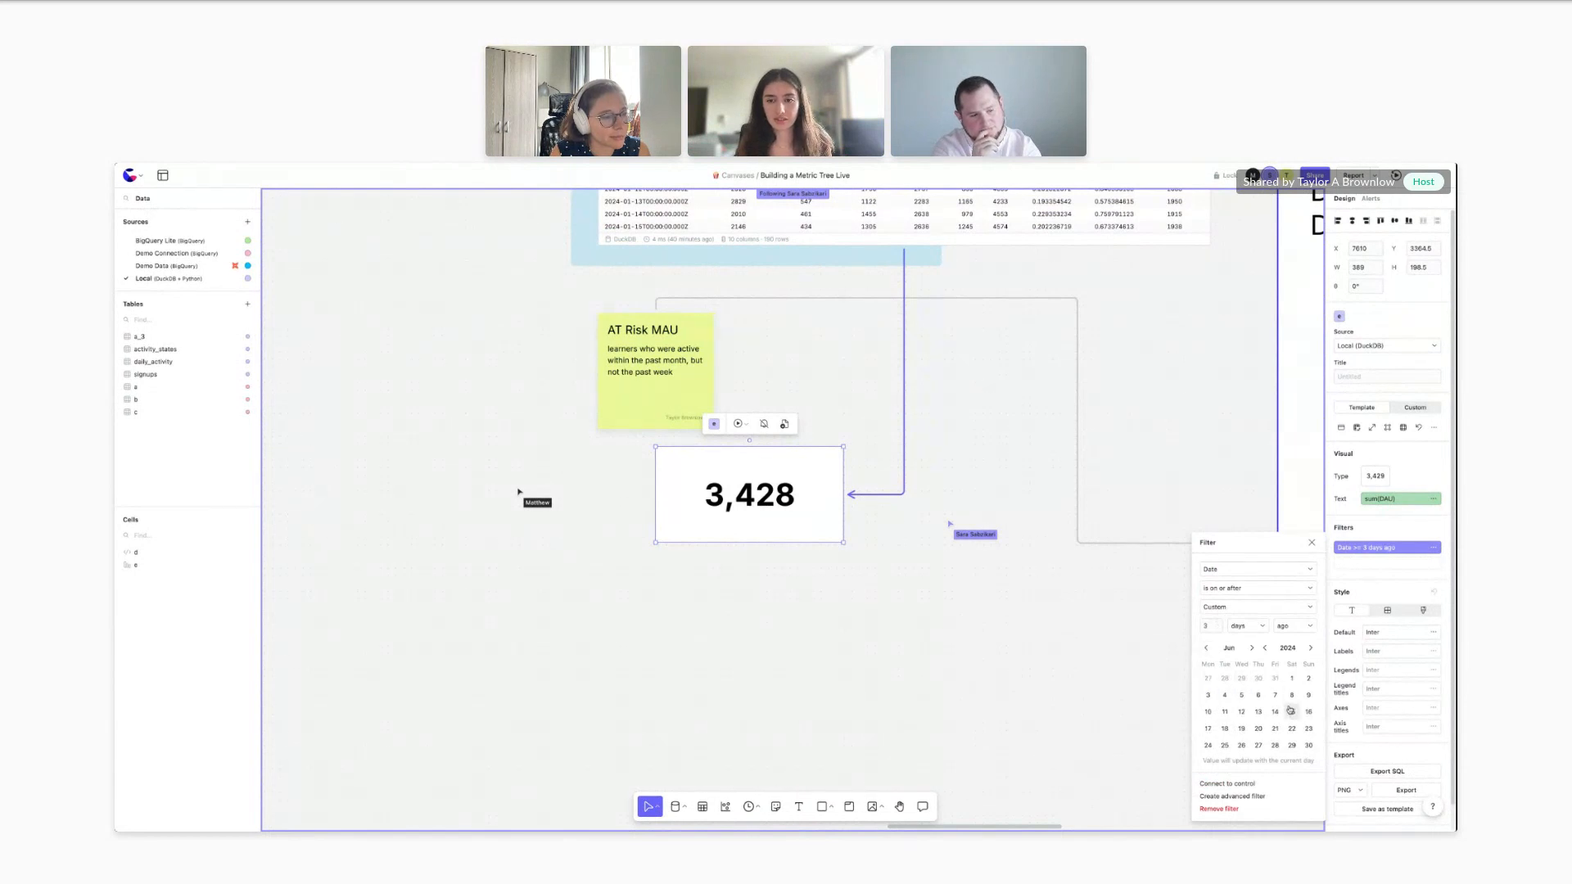
{"action": "left_click", "coordinate": [1208, 713]}
{"action": "key", "text": "Escape"}
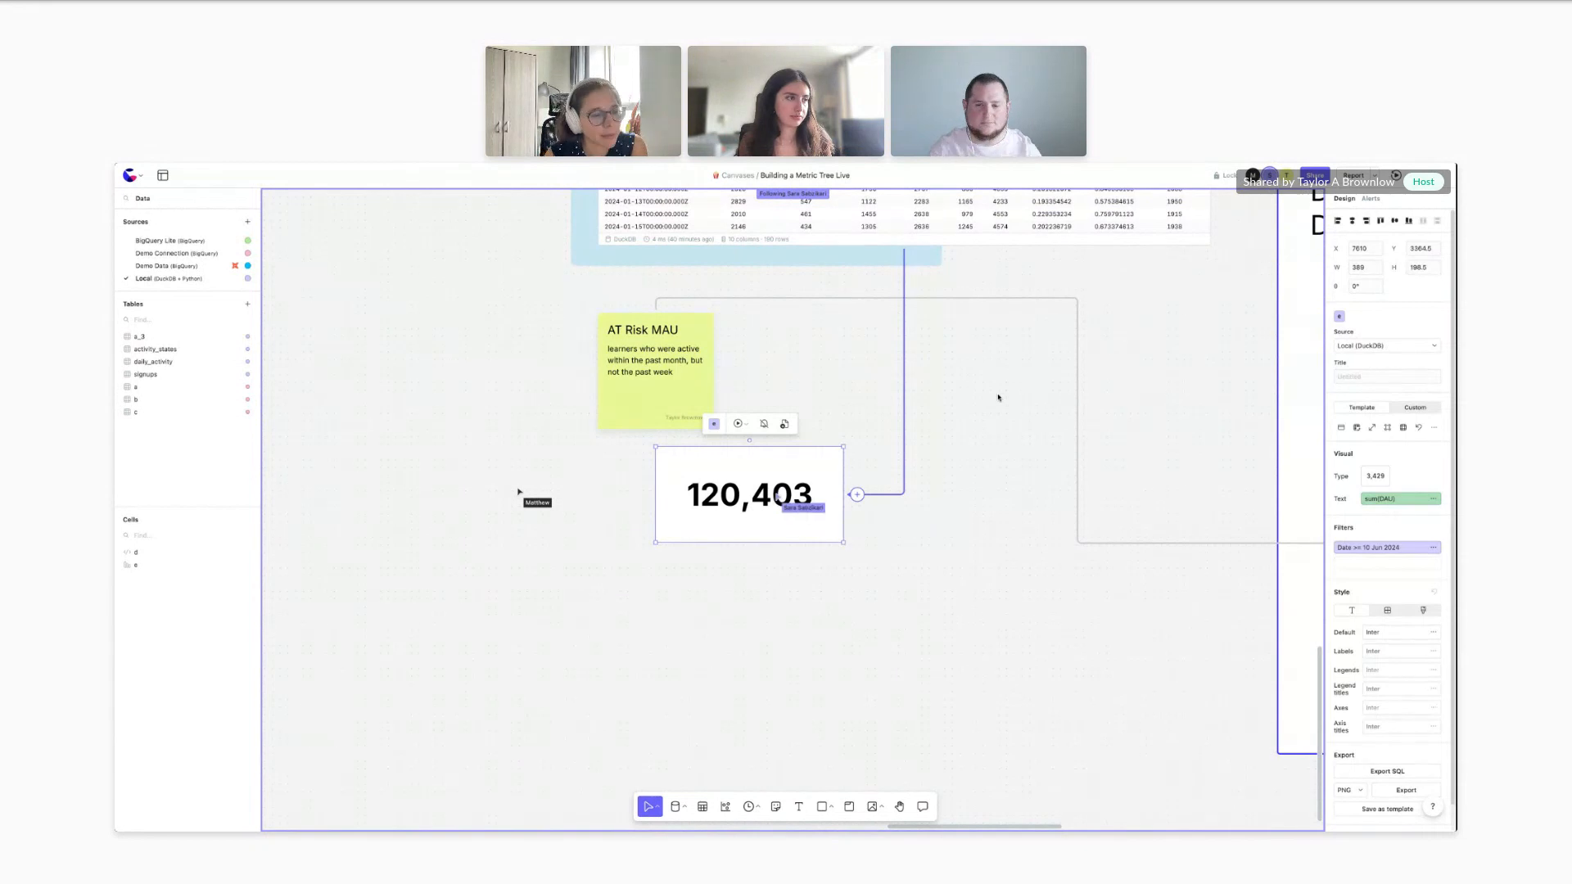
Replace DAU with At Risk MAU as the value shown in the single-number visual
{"action": "left_click", "coordinate": [1388, 529]}
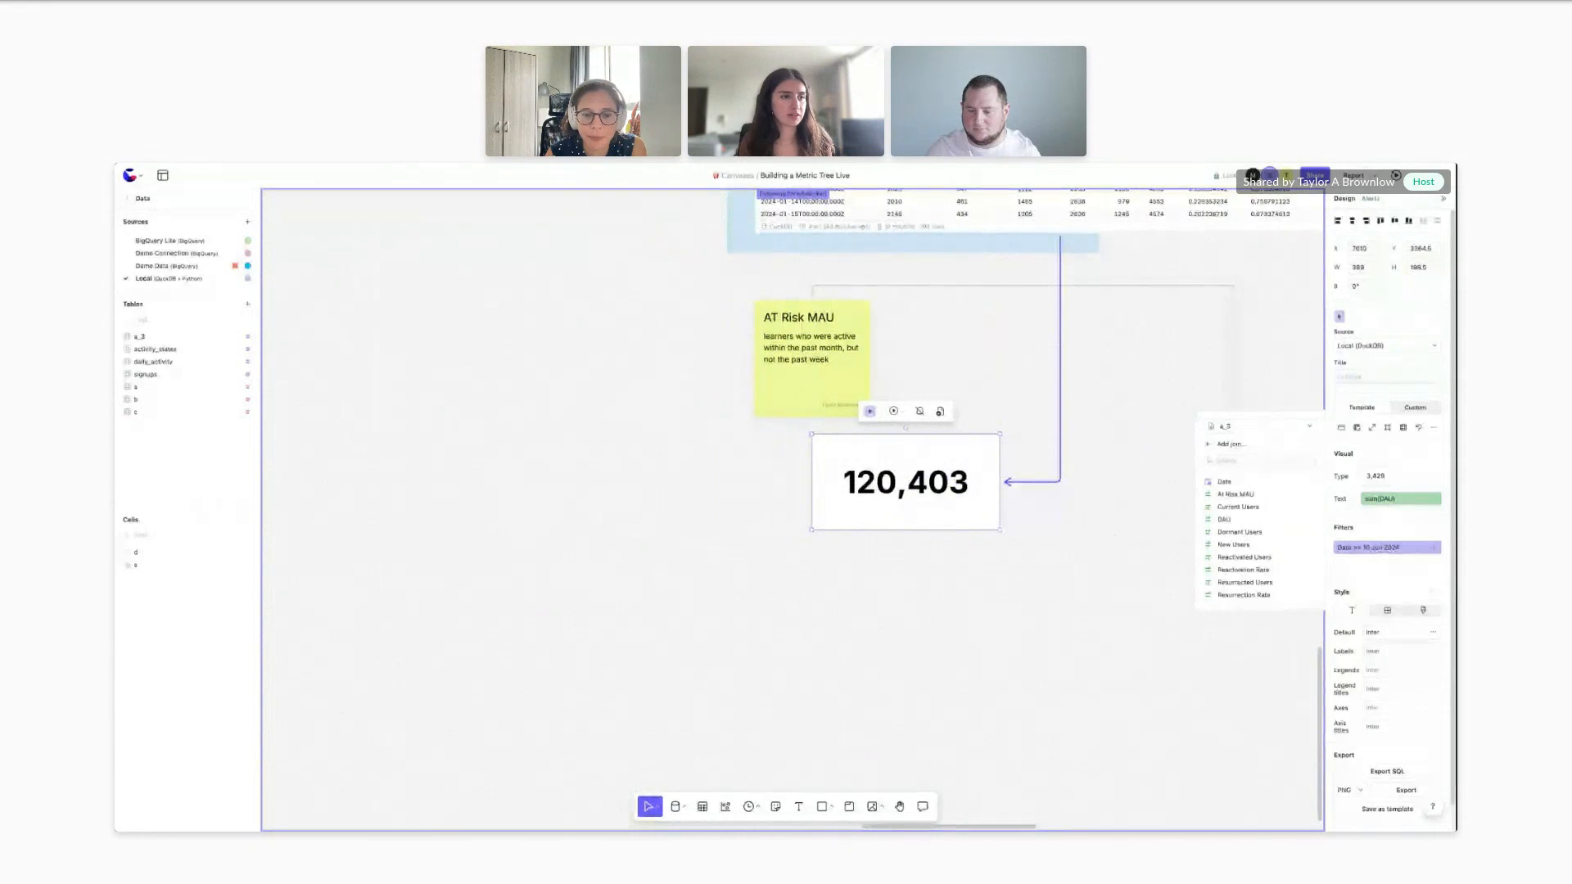
{"action": "left_click_drag", "start_coordinate": [1235, 494], "coordinate": [1399, 498]}
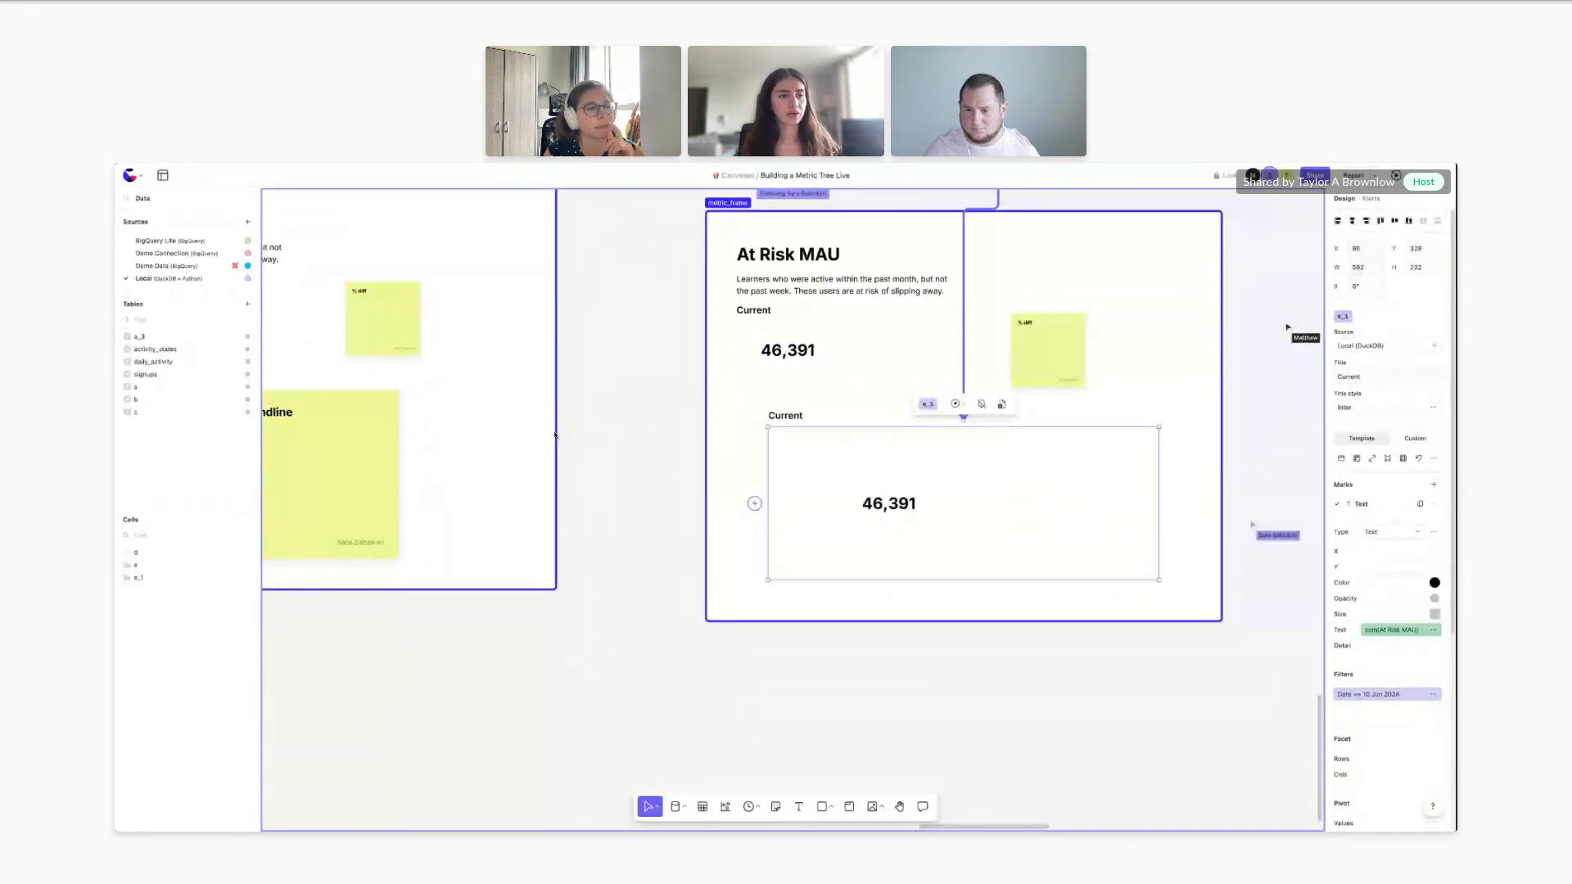
Turn the larger Current visual in the At Risk MAU frame into a line chart with Date on the horizontal axis
{"action": "left_click", "coordinate": [1378, 508]}
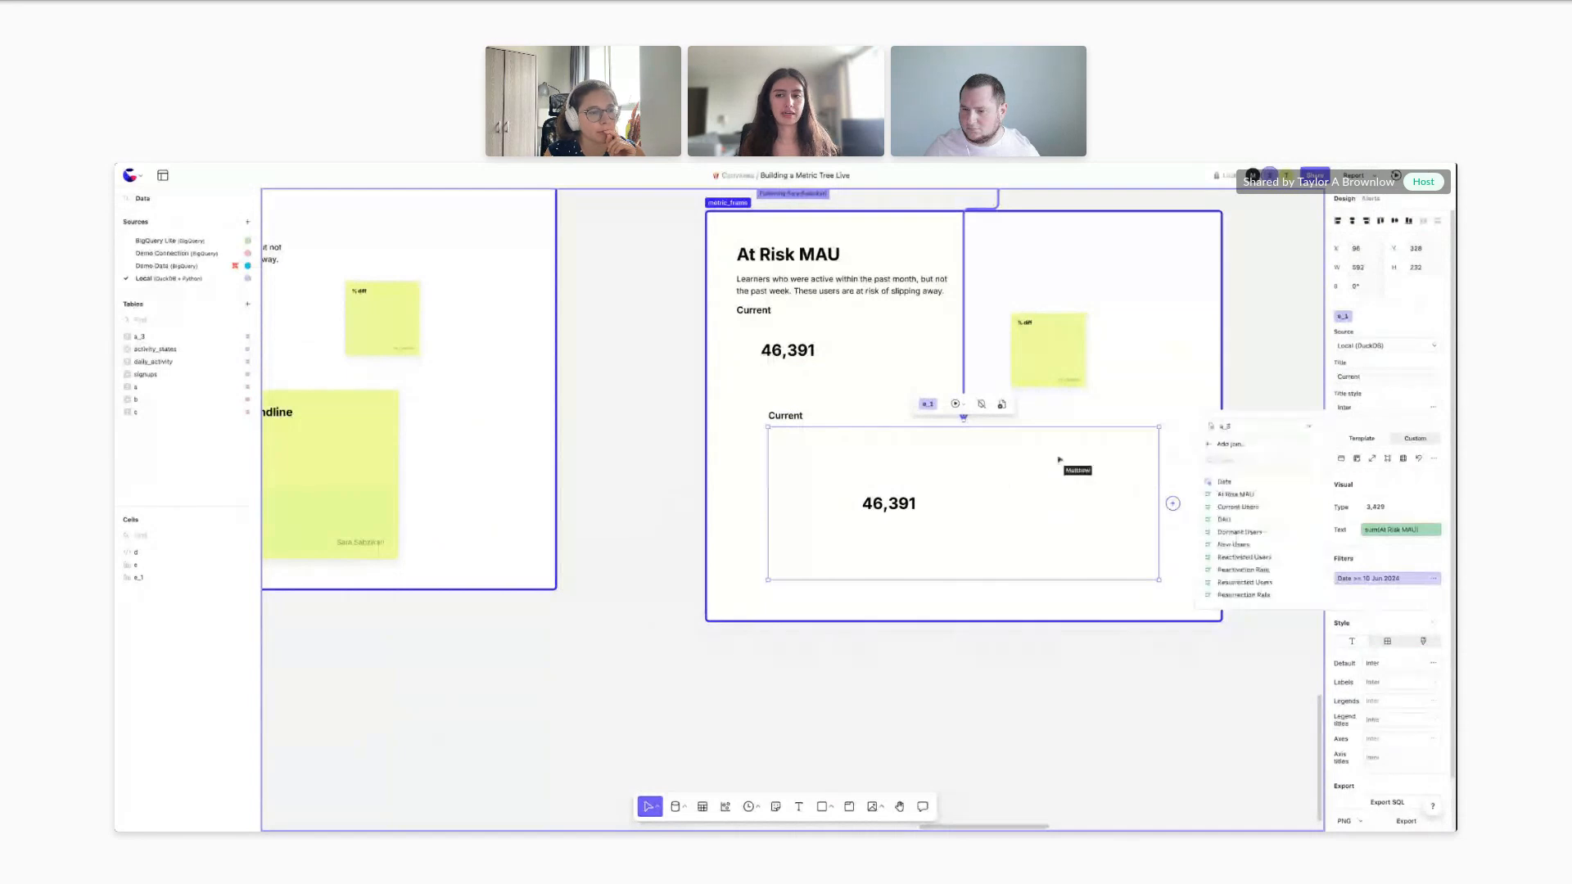
{"action": "left_click", "coordinate": [1234, 624]}
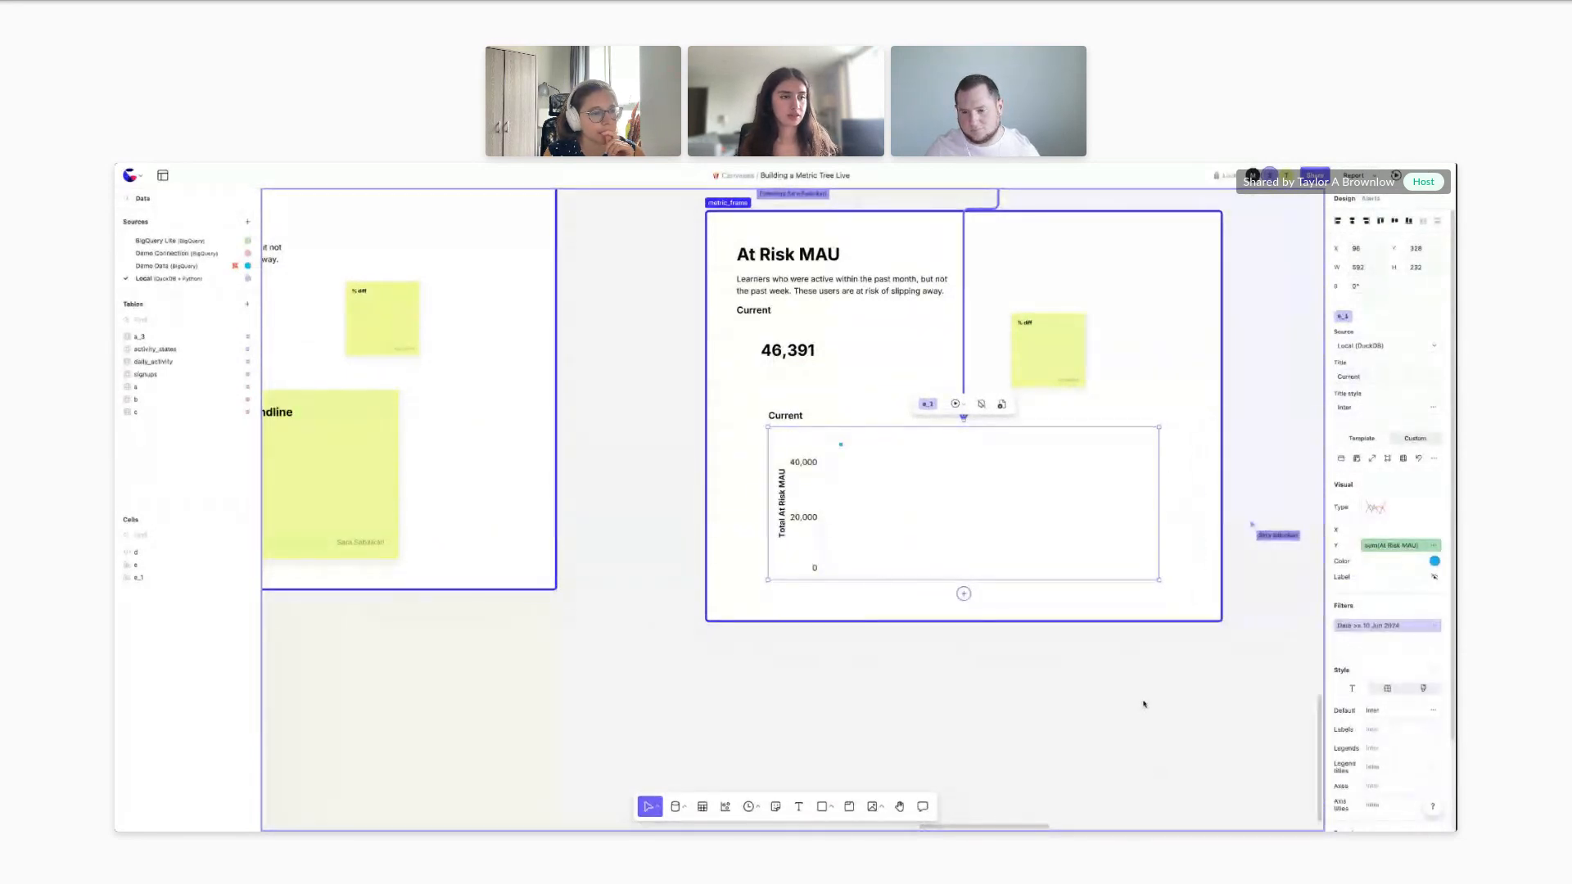
{"action": "mouse_move", "coordinate": [1391, 556]}
{"action": "left_click_drag", "start_coordinate": [1224, 481], "coordinate": [1400, 530]}
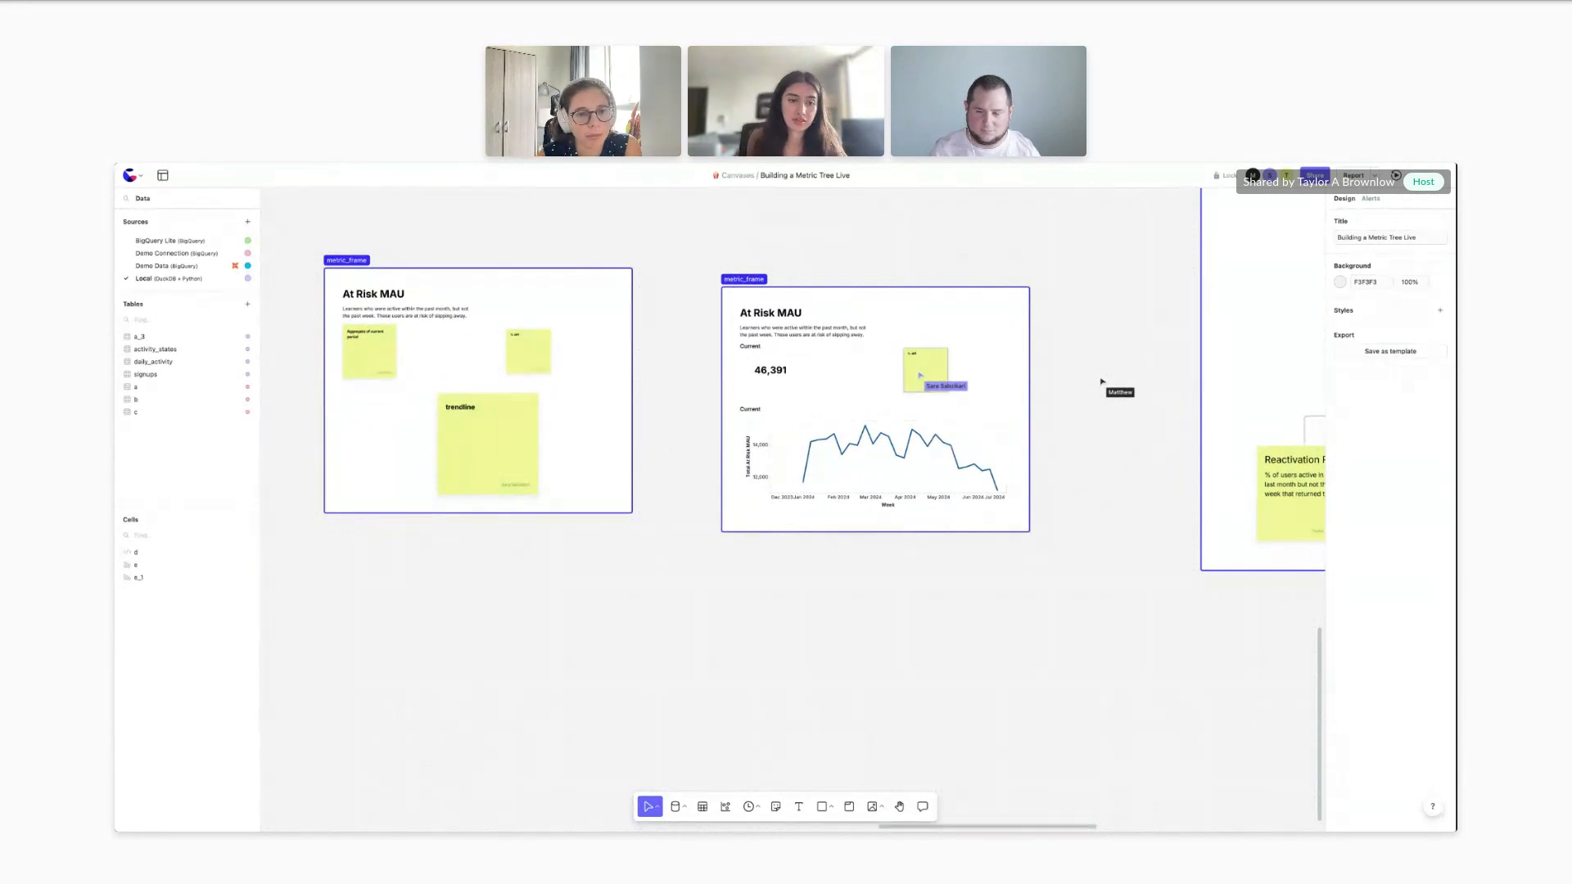
{"action": "scroll", "coordinate": [857, 587], "scroll_direction": "down", "scroll_amount": 1}
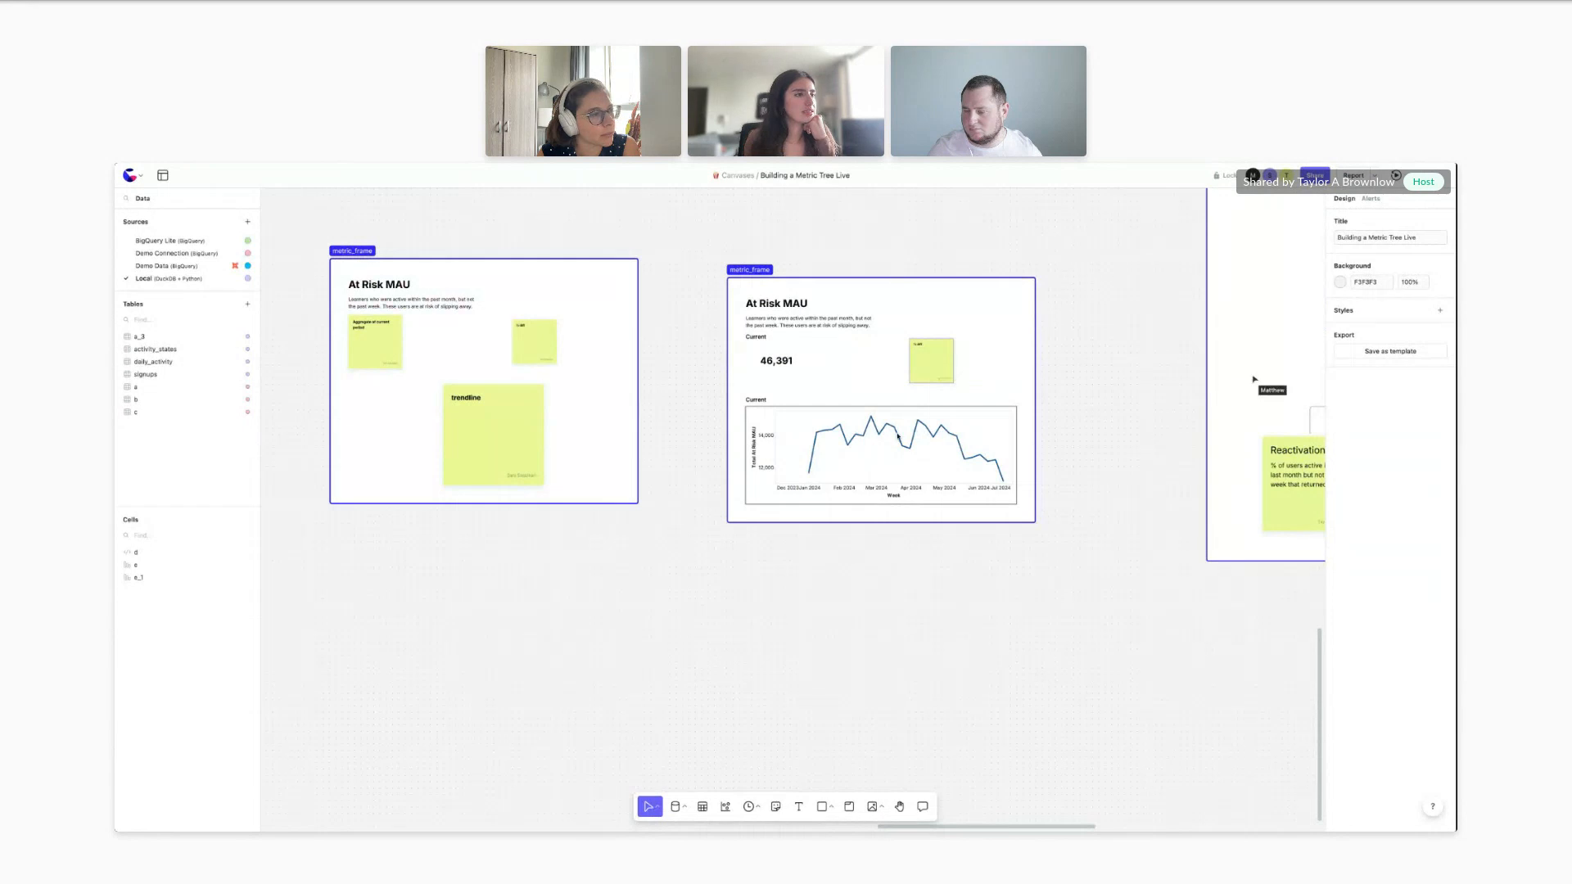
{"action": "left_click", "coordinate": [1269, 176]}
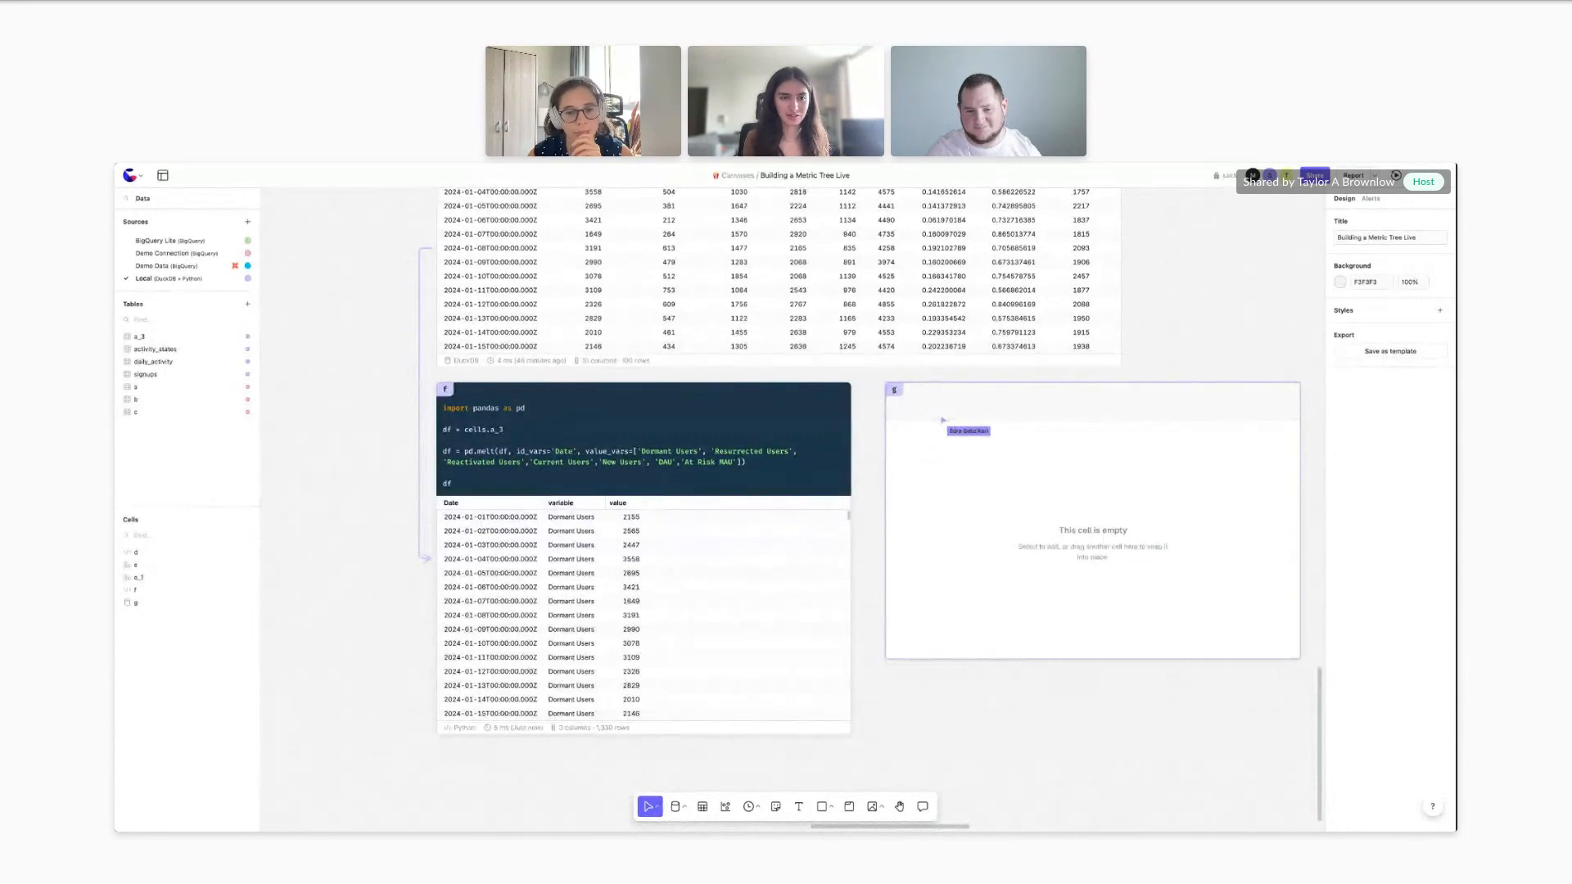
Inspect the pandas melt cell f and the empty SQL cell g alongside the At Risk MAU frame's Current Period Total visual
{"action": "scroll", "coordinate": [792, 507], "scroll_direction": "right", "scroll_amount": 1}
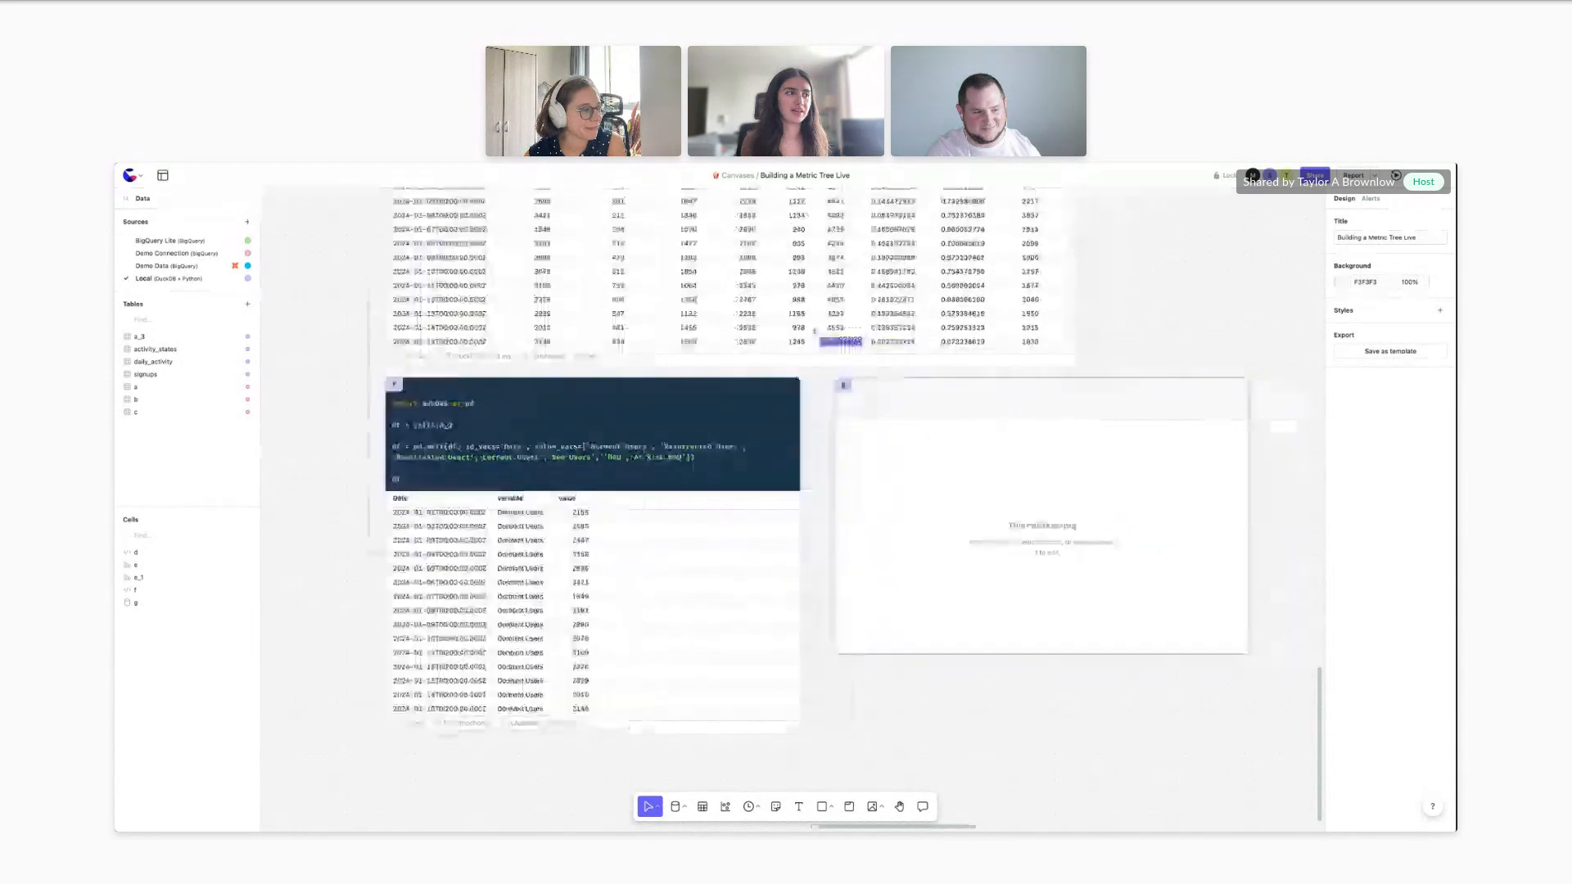
{"action": "scroll", "coordinate": [869, 622], "scroll_direction": "down", "scroll_amount": 3}
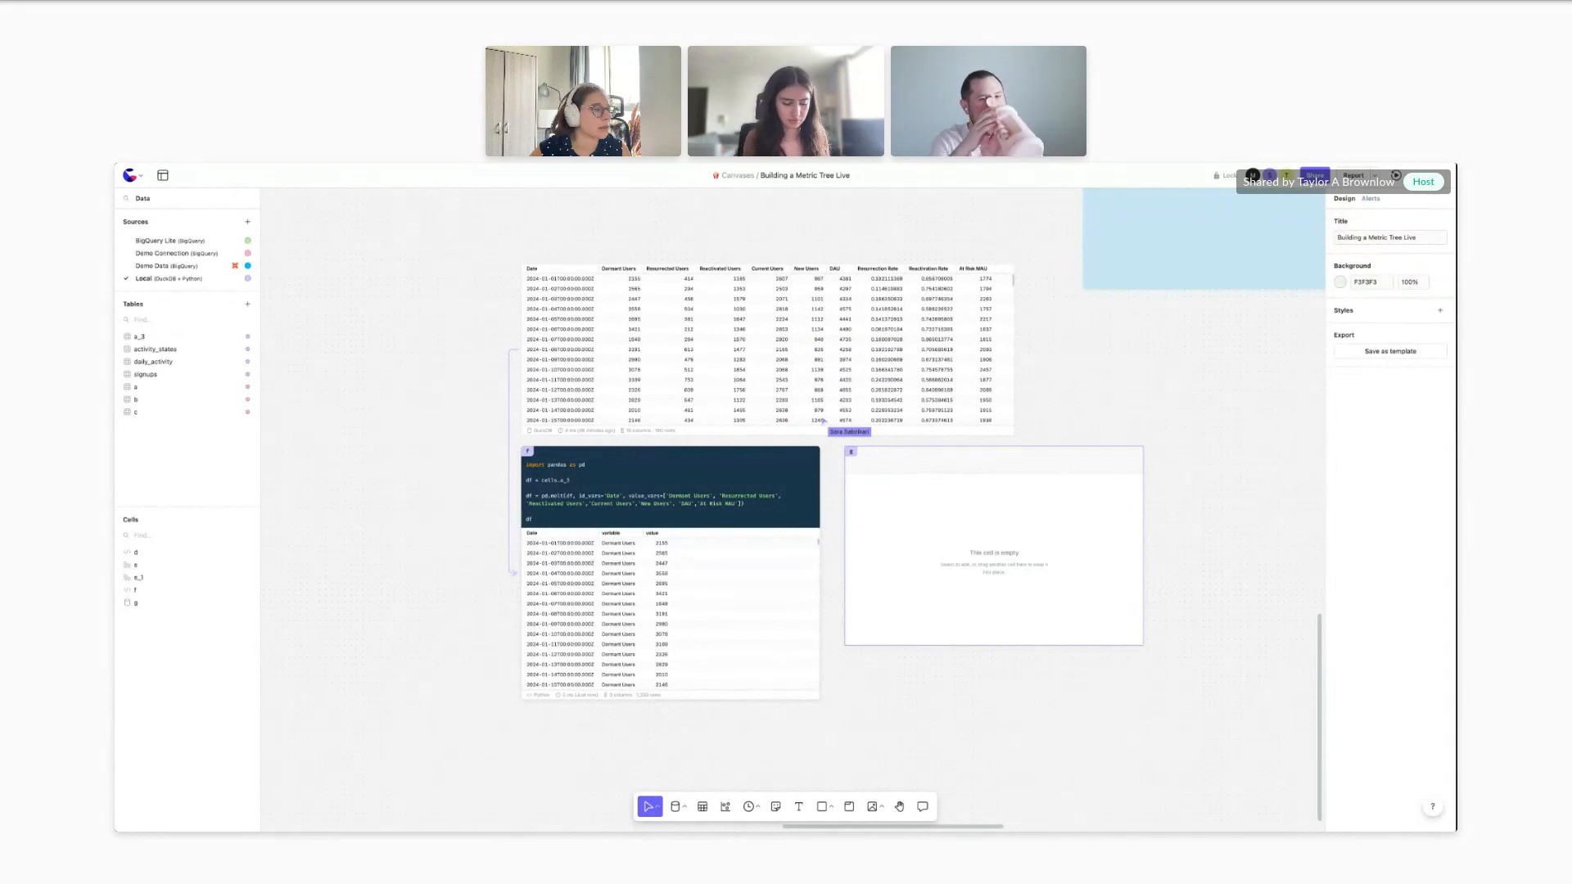
{"action": "left_click", "coordinate": [940, 533]}
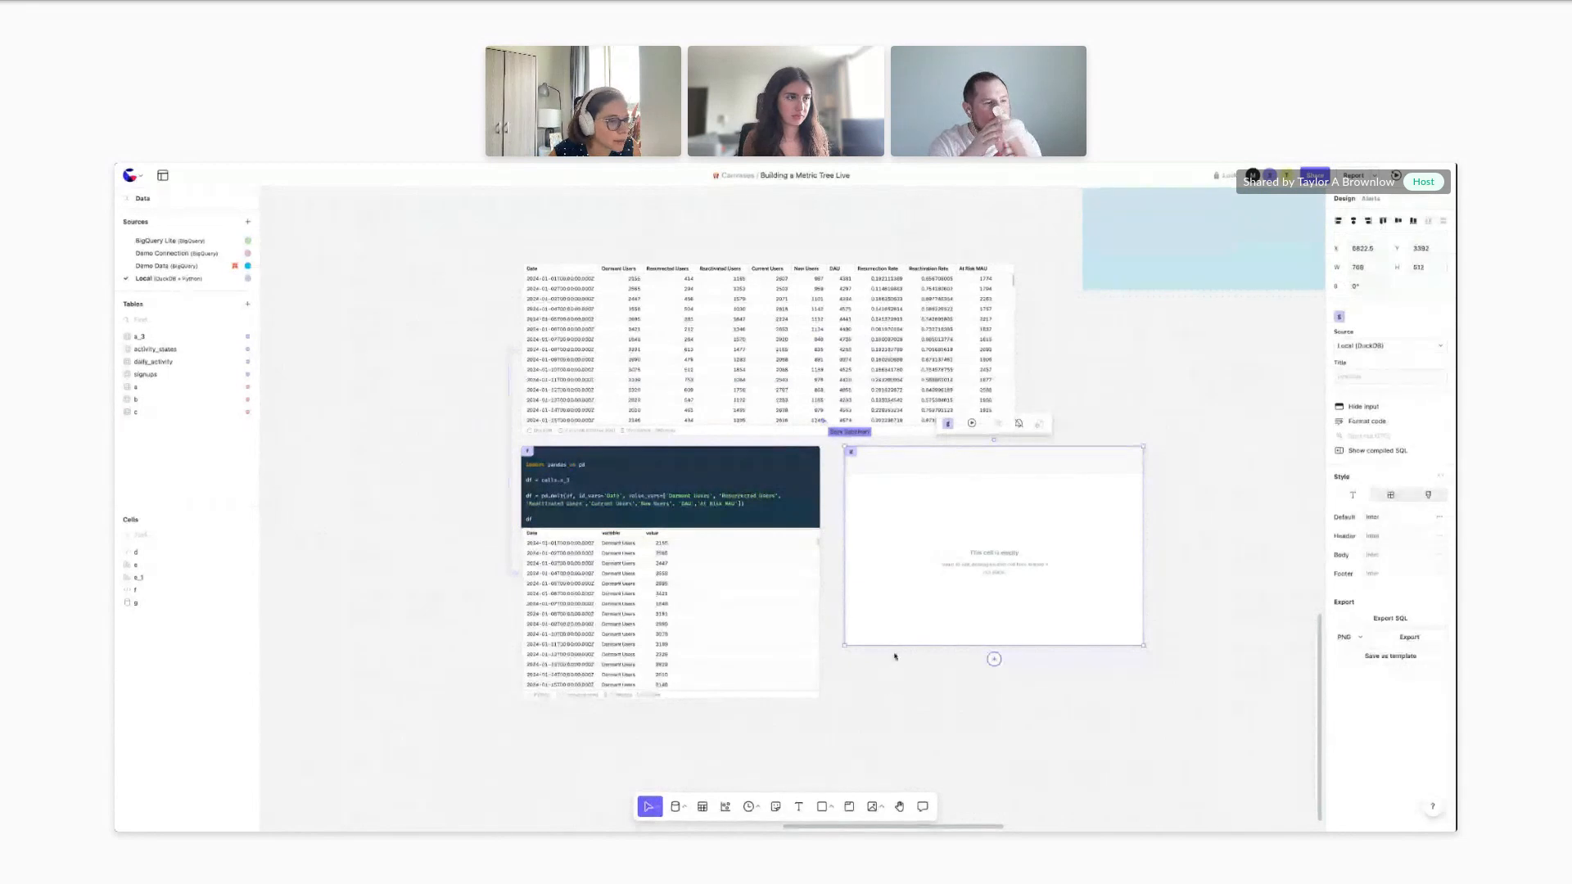
{"action": "scroll", "coordinate": [933, 656], "scroll_direction": "down", "scroll_amount": 3}
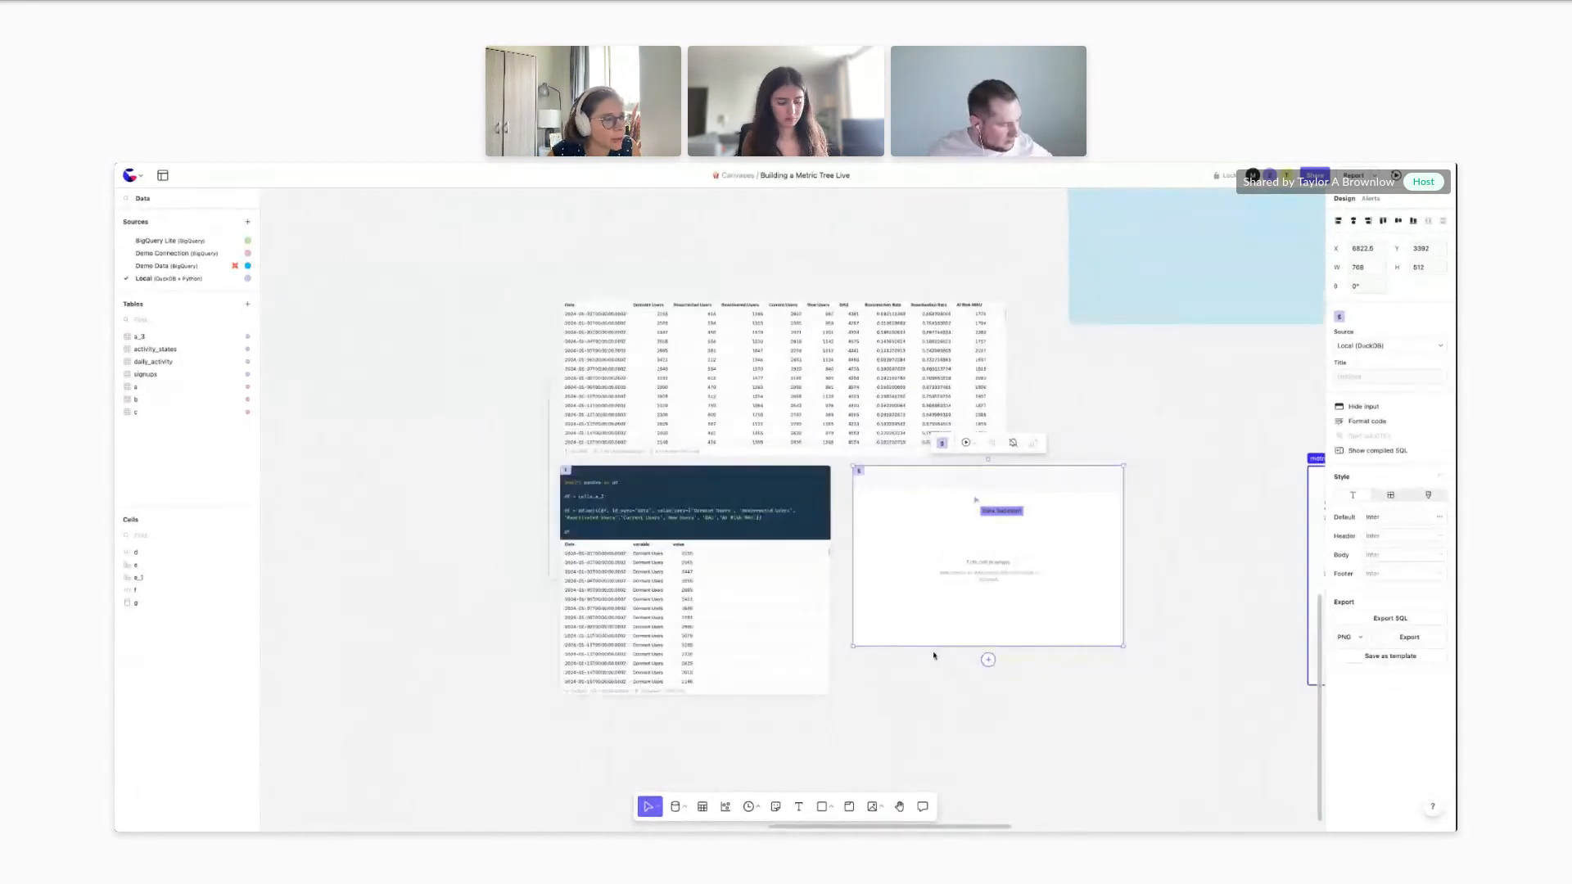
{"action": "scroll", "coordinate": [980, 540], "scroll_direction": "right", "scroll_amount": 3}
{"action": "left_click", "coordinate": [1047, 552]}
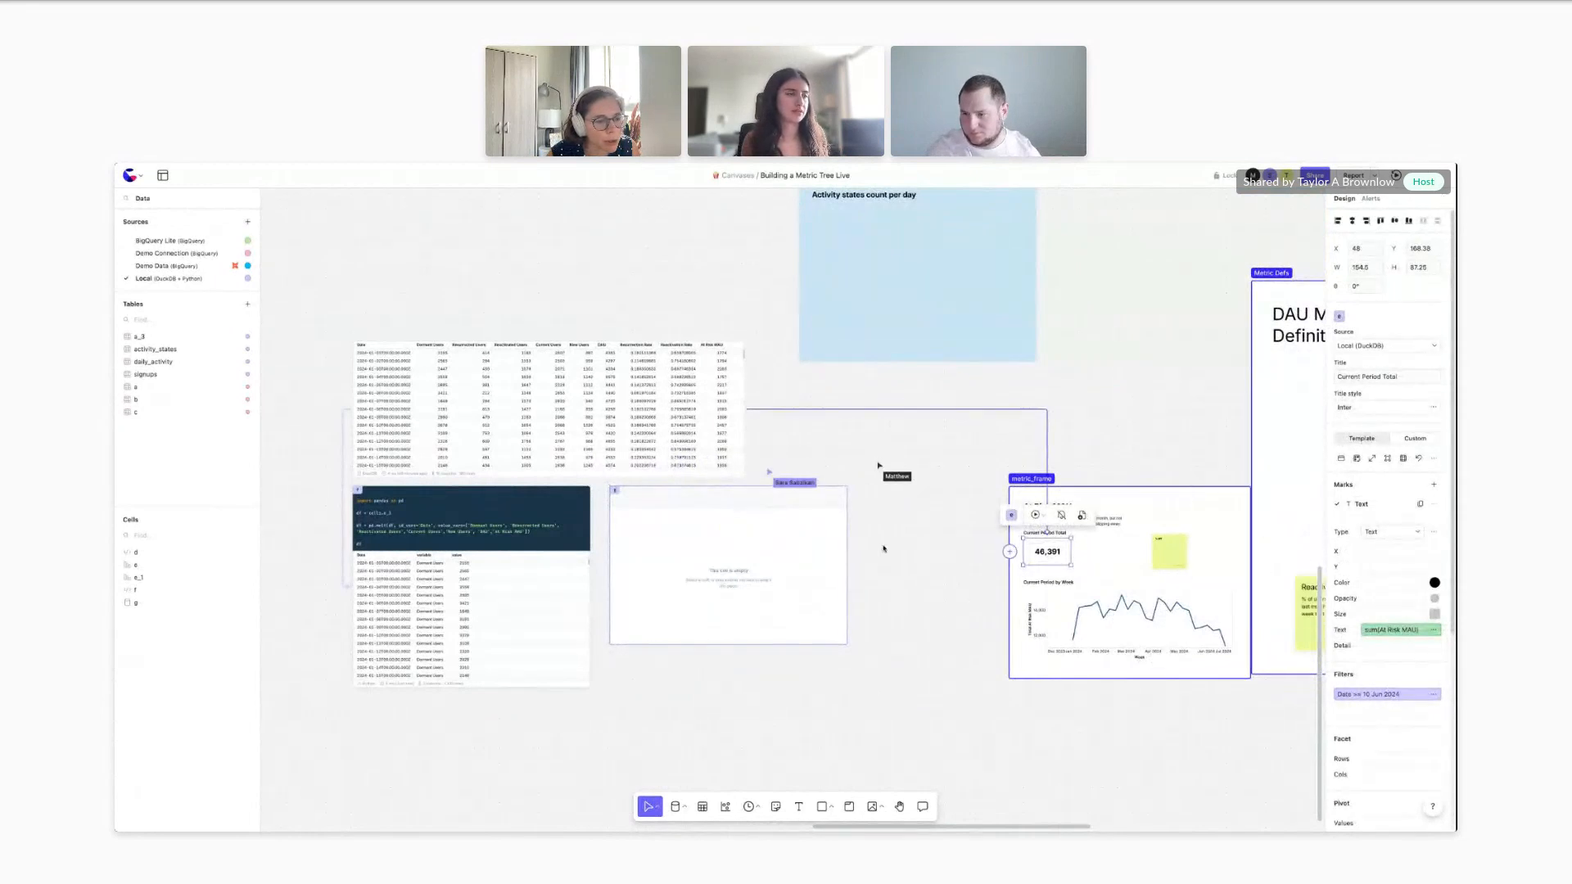
{"action": "scroll", "coordinate": [737, 622], "scroll_direction": "left", "scroll_amount": 3}
{"action": "left_click", "coordinate": [759, 597]}
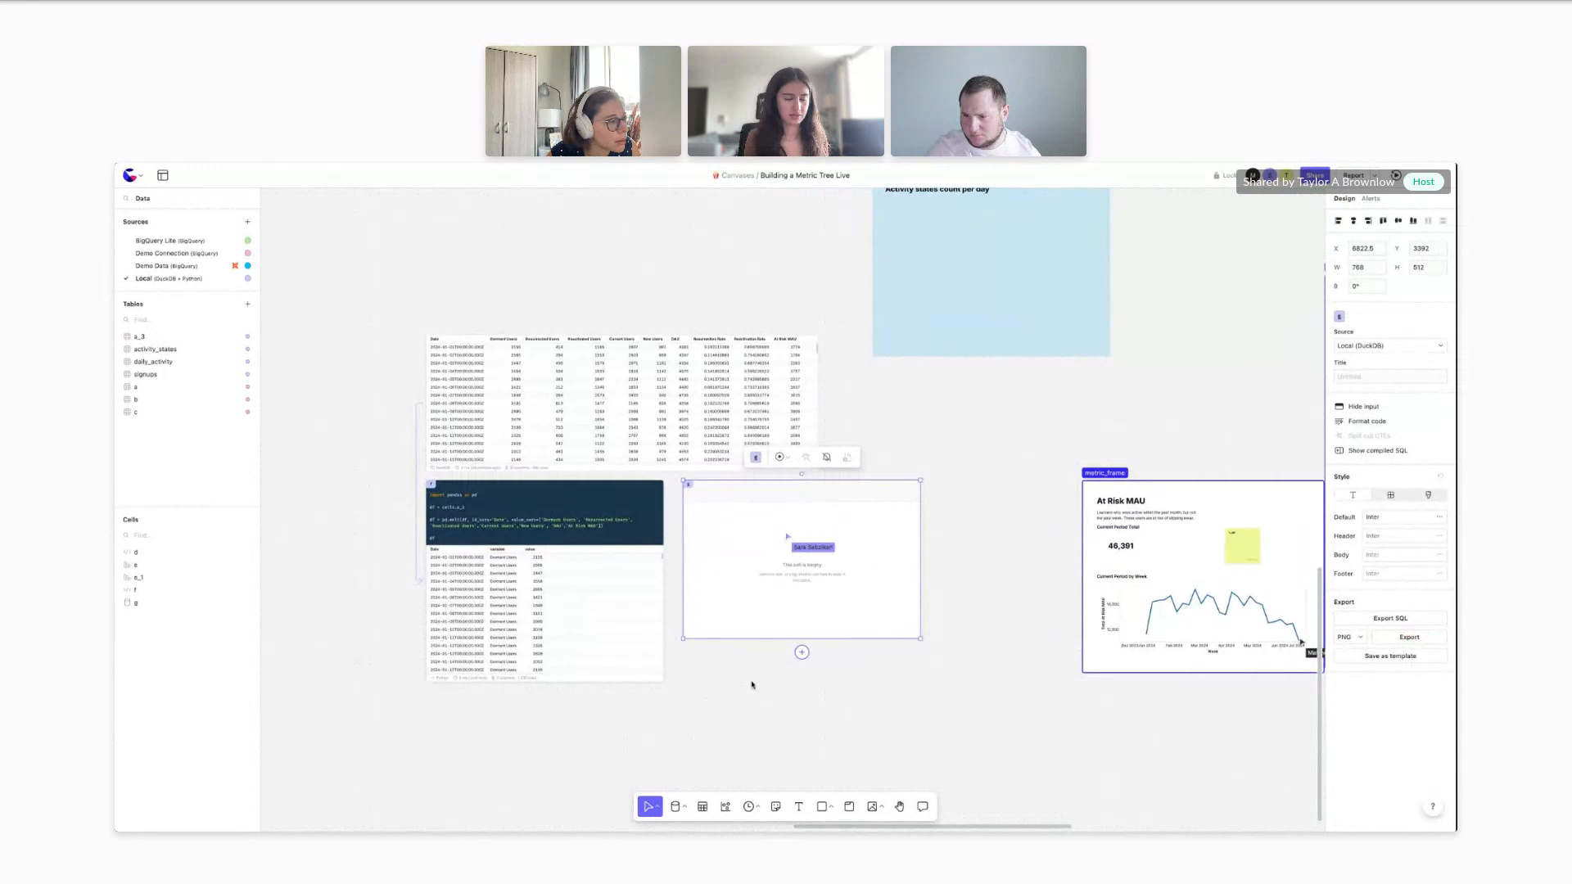
{"action": "scroll", "coordinate": [751, 684], "scroll_direction": "up", "scroll_amount": 2}
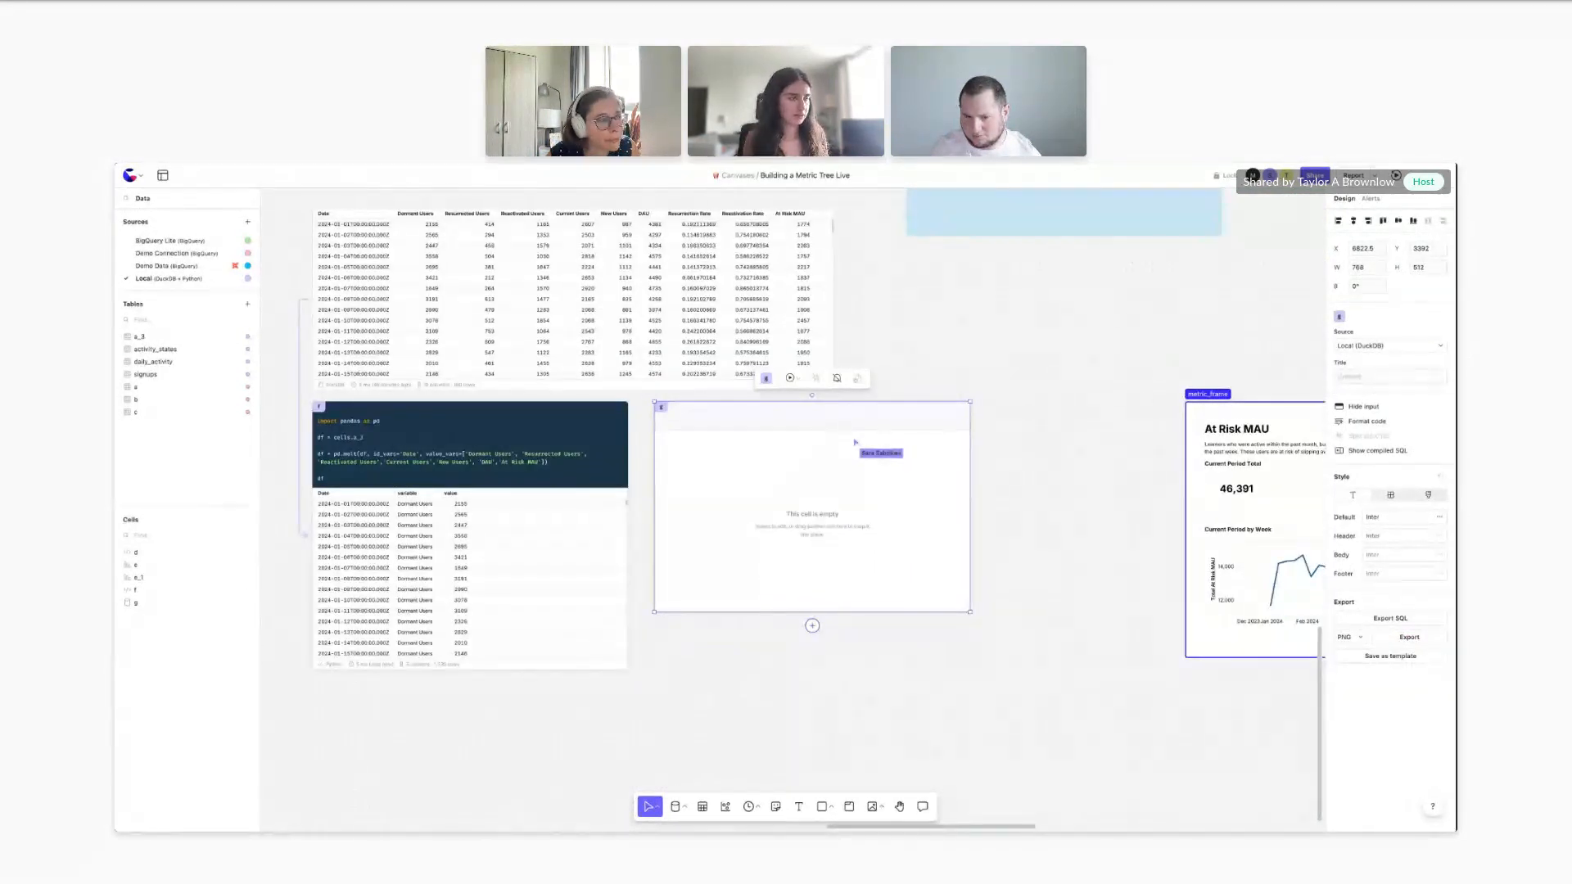
{"action": "scroll", "coordinate": [749, 687], "scroll_direction": "down", "scroll_amount": 2}
{"action": "scroll", "coordinate": [749, 687], "scroll_direction": "left", "scroll_amount": 3}
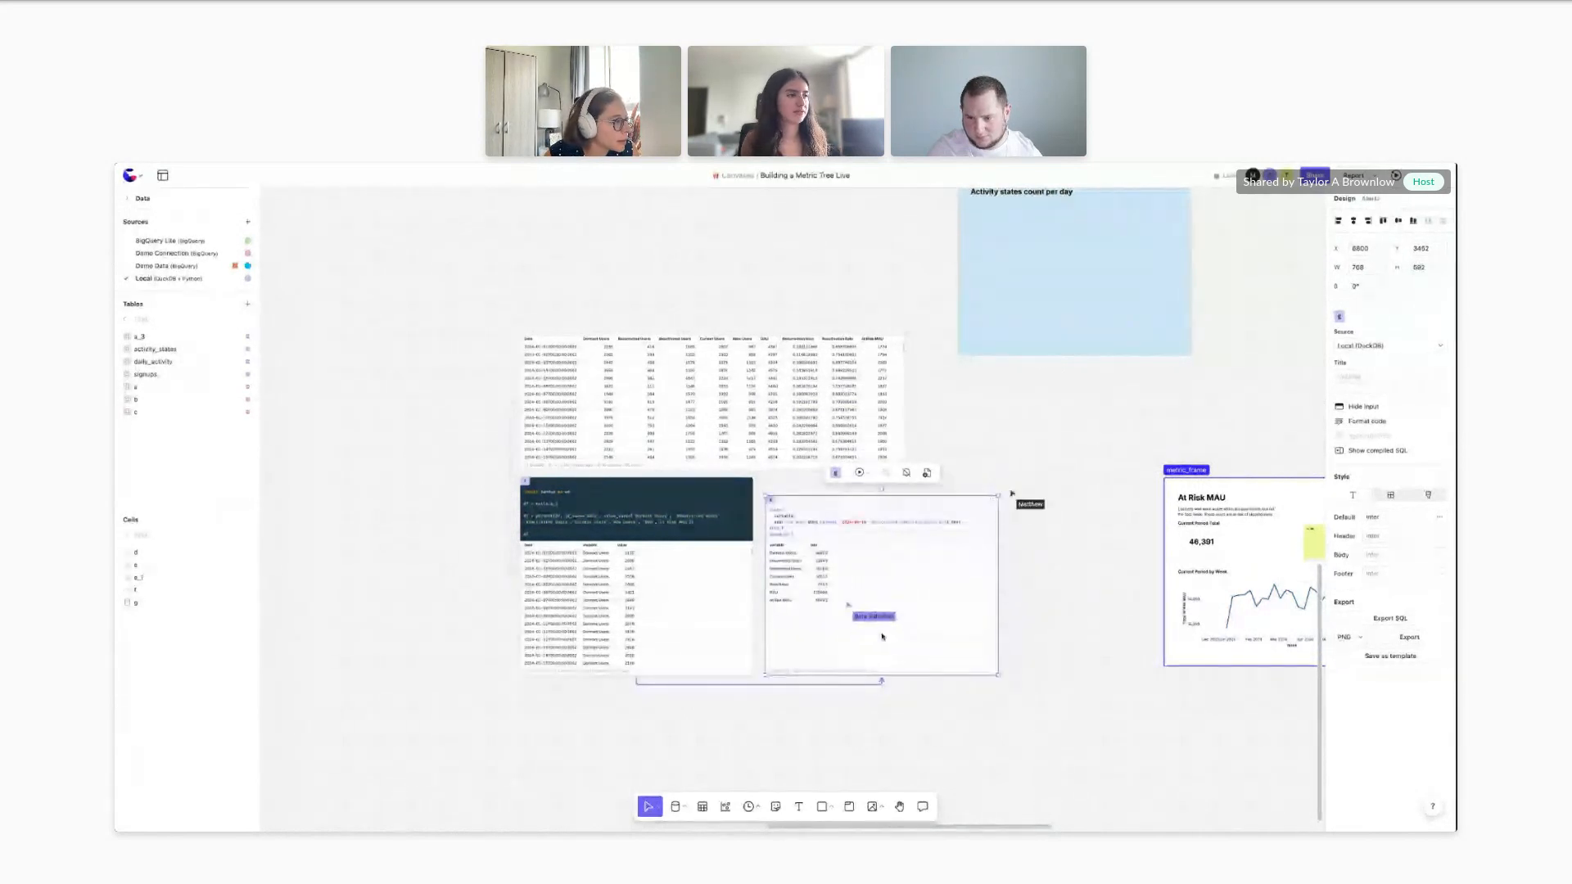
Examine cell g's SQL query, which sums values by variable from 2024-06-10, against the melted table and the wide source table
{"action": "scroll", "coordinate": [877, 635], "scroll_direction": "up", "scroll_amount": 5}
{"action": "scroll", "coordinate": [877, 636], "scroll_direction": "down", "scroll_amount": 2}
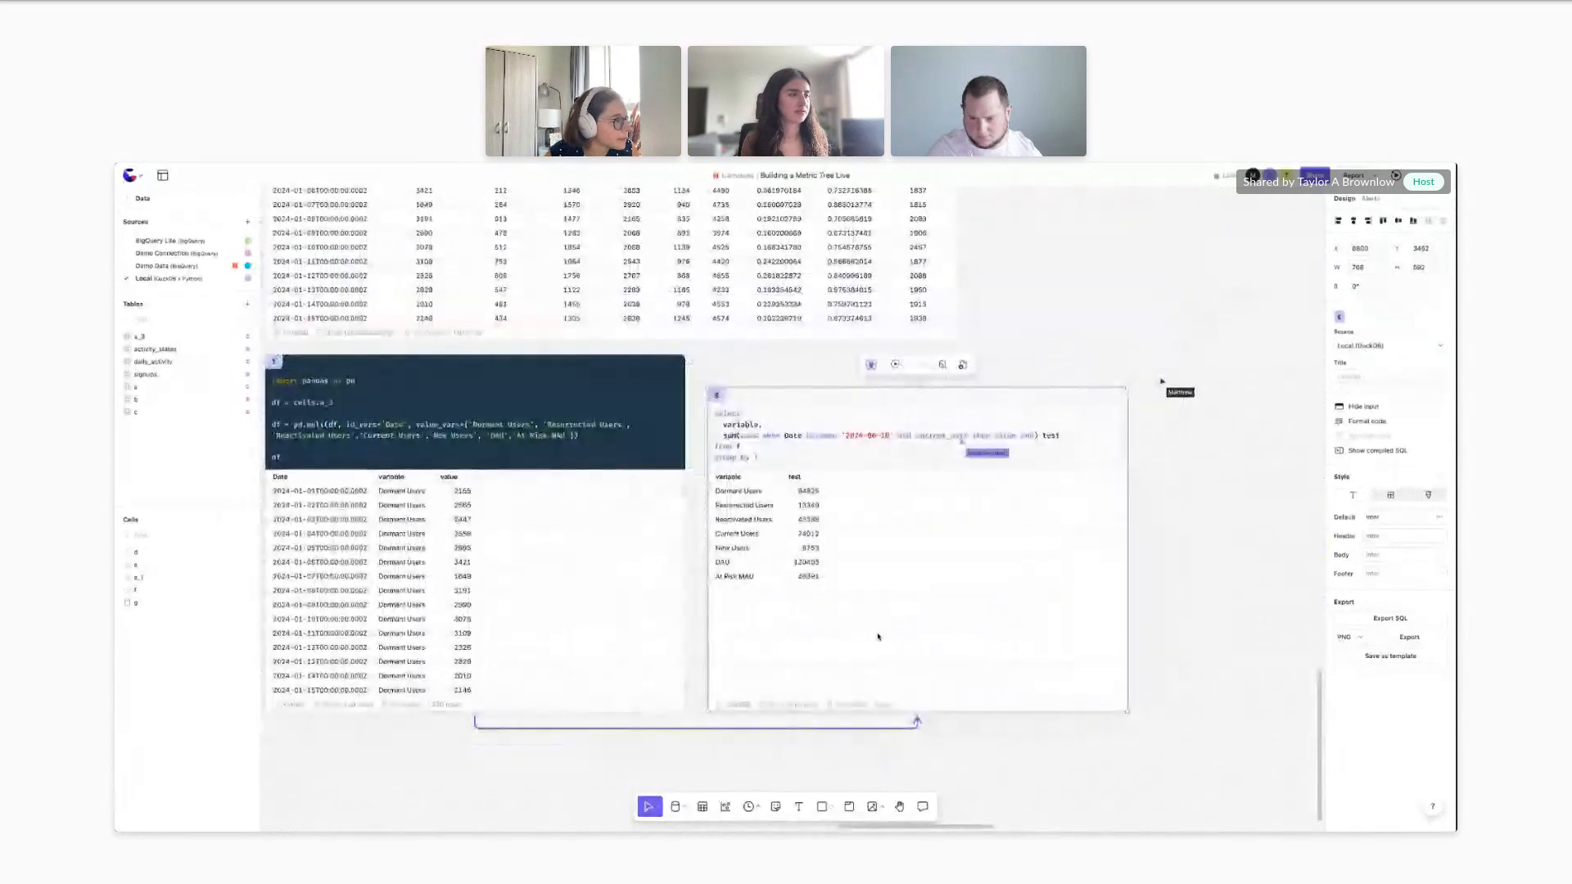
{"action": "scroll", "coordinate": [877, 636], "scroll_direction": "left", "scroll_amount": 1}
{"action": "scroll", "coordinate": [912, 546], "scroll_direction": "down", "scroll_amount": 1}
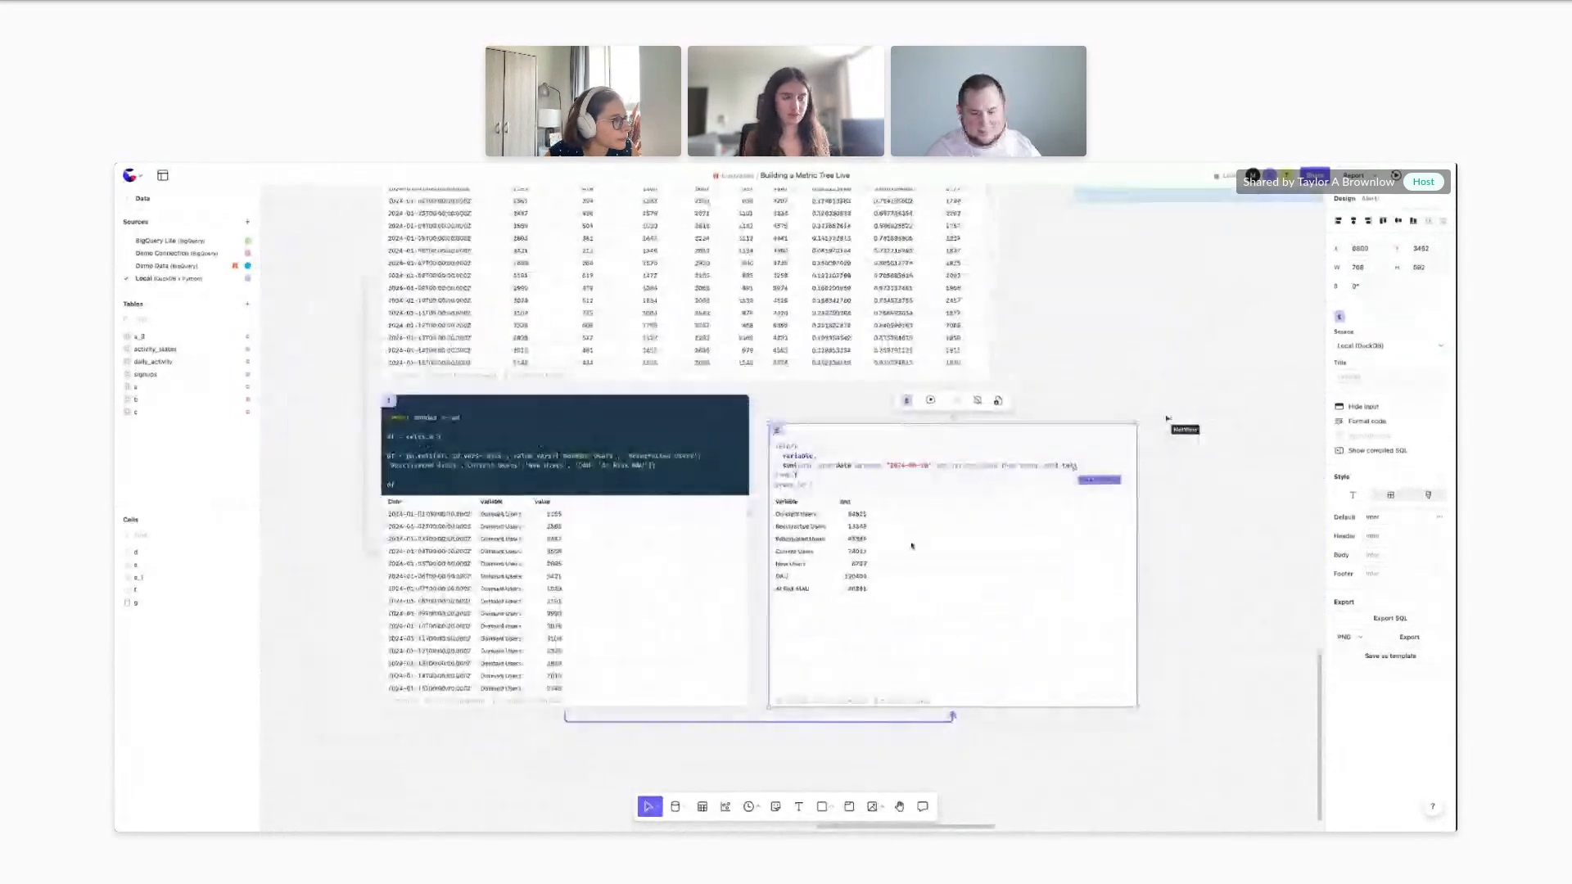
{"action": "scroll", "coordinate": [912, 546], "scroll_direction": "up", "scroll_amount": 1}
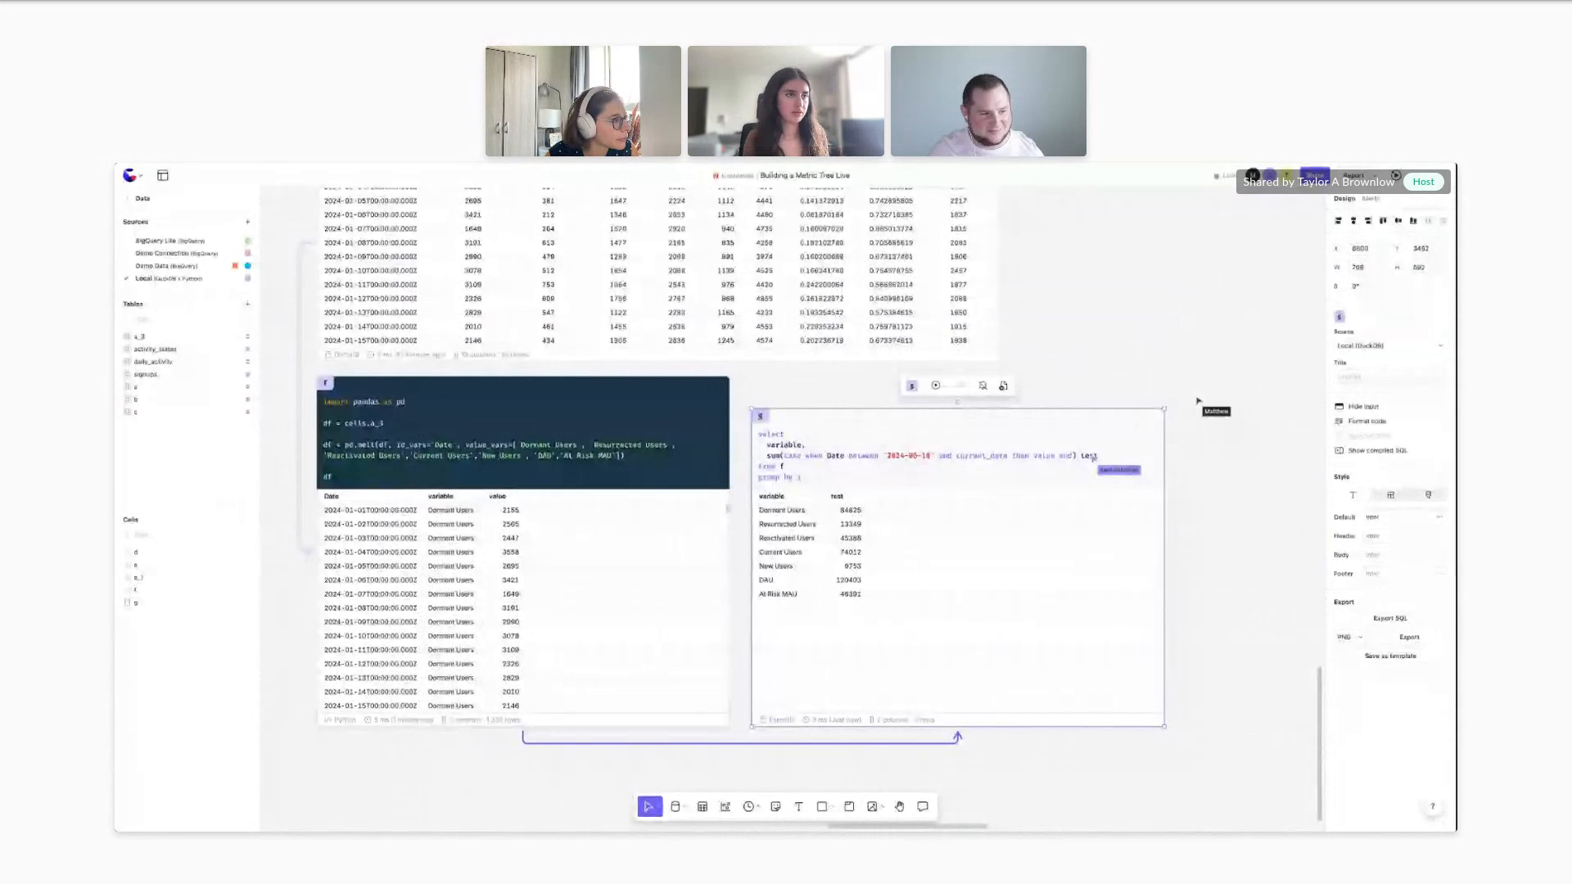
{"action": "scroll", "coordinate": [806, 370], "scroll_direction": "down", "scroll_amount": 1}
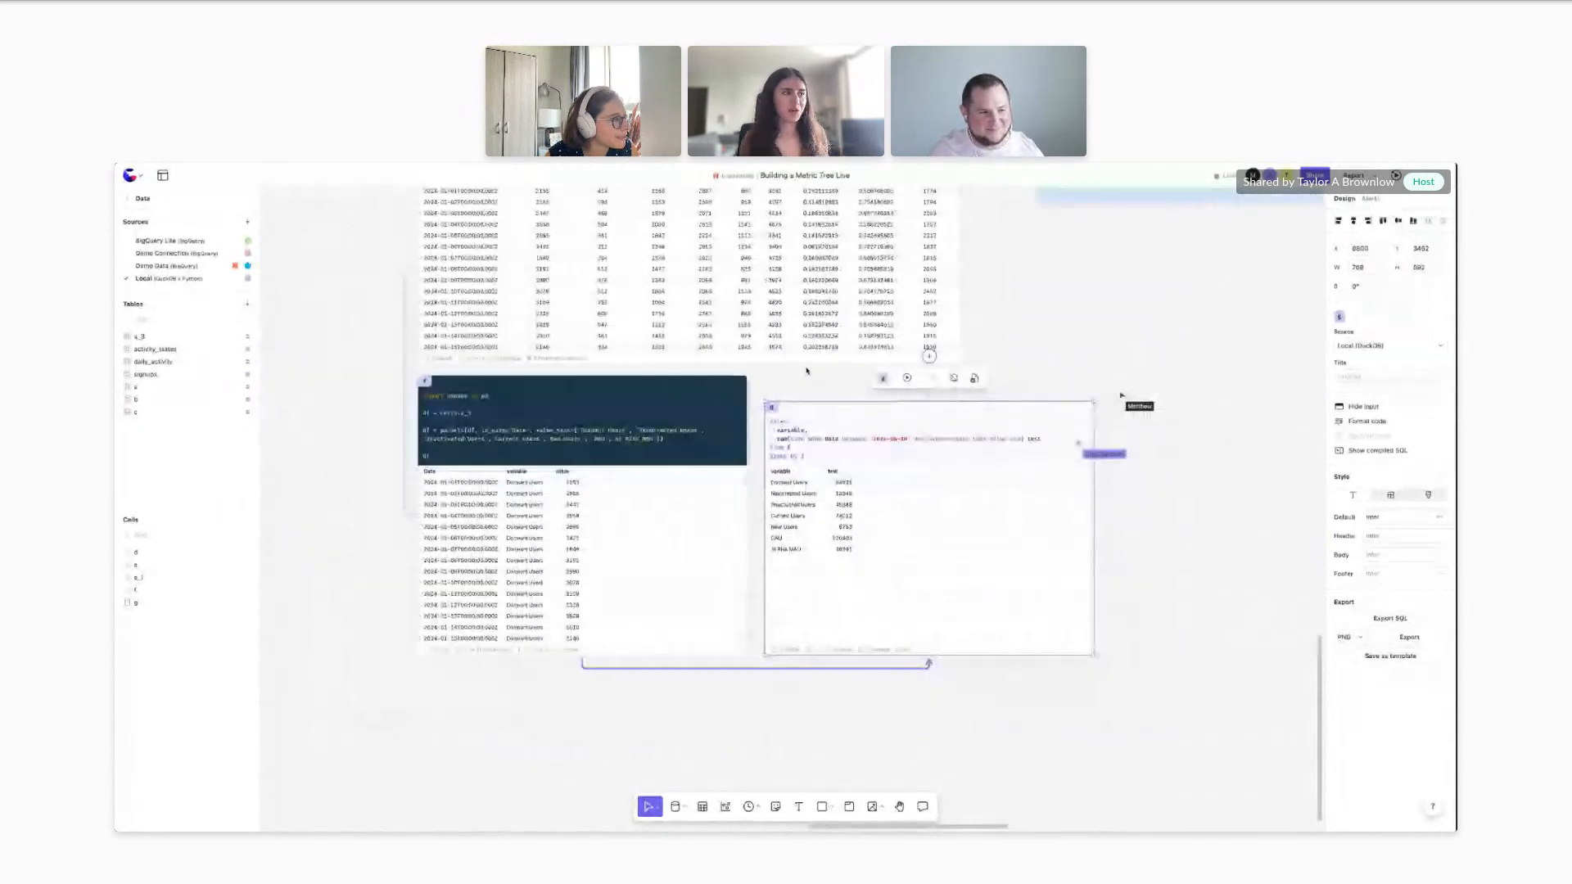
{"action": "scroll", "coordinate": [806, 371], "scroll_direction": "up", "scroll_amount": 2}
{"action": "scroll", "coordinate": [807, 371], "scroll_direction": "right", "scroll_amount": 1}
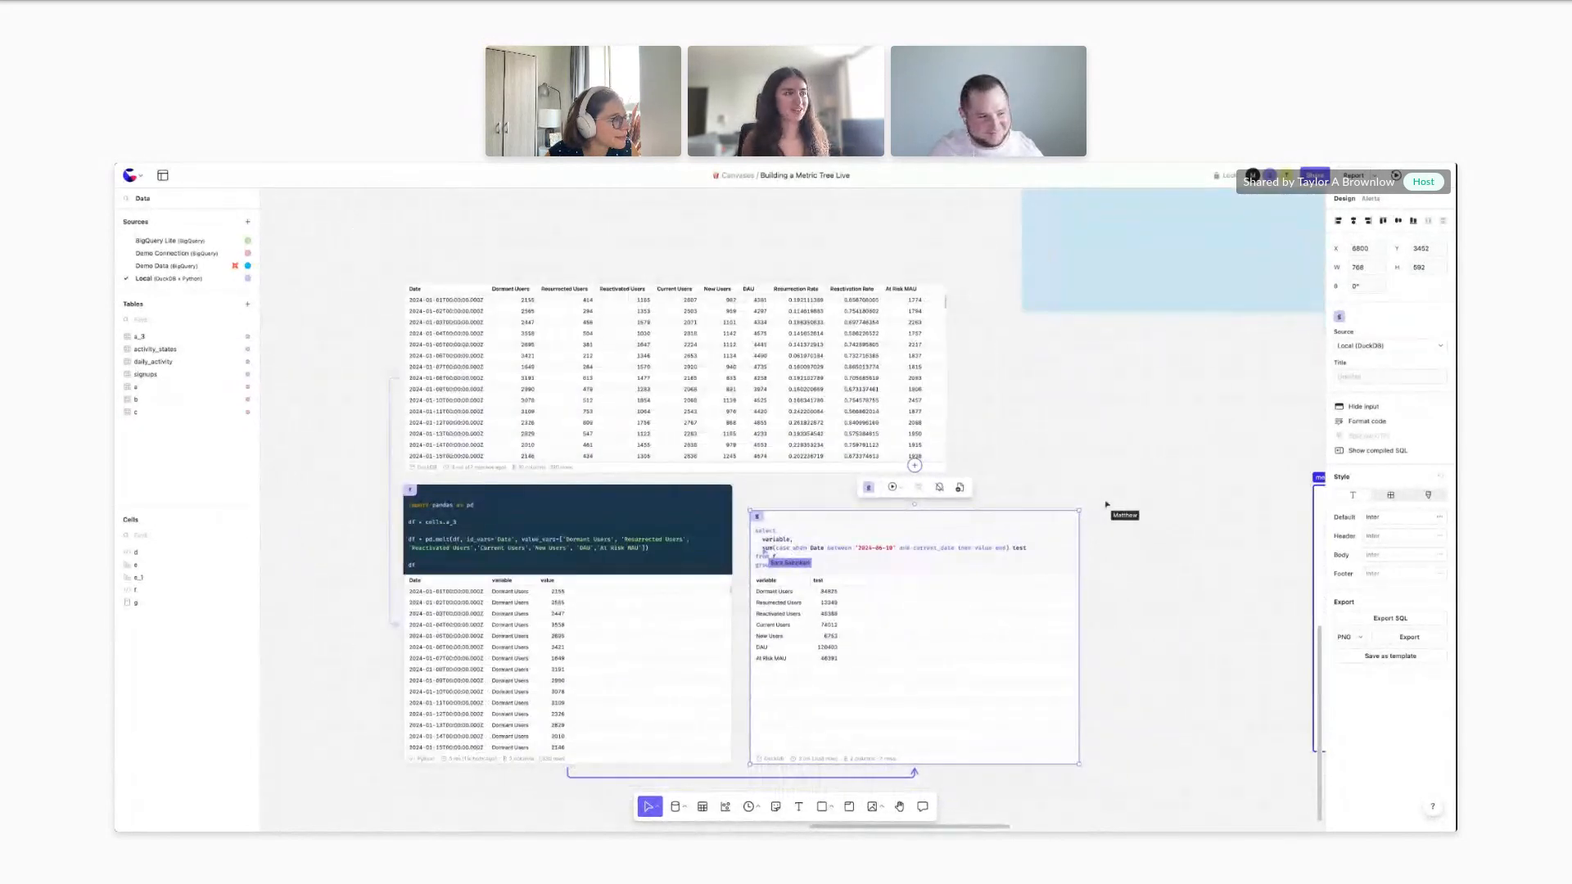
{"action": "scroll", "coordinate": [807, 371], "scroll_direction": "right", "scroll_amount": 1}
{"action": "scroll", "coordinate": [807, 371], "scroll_direction": "down", "scroll_amount": 1}
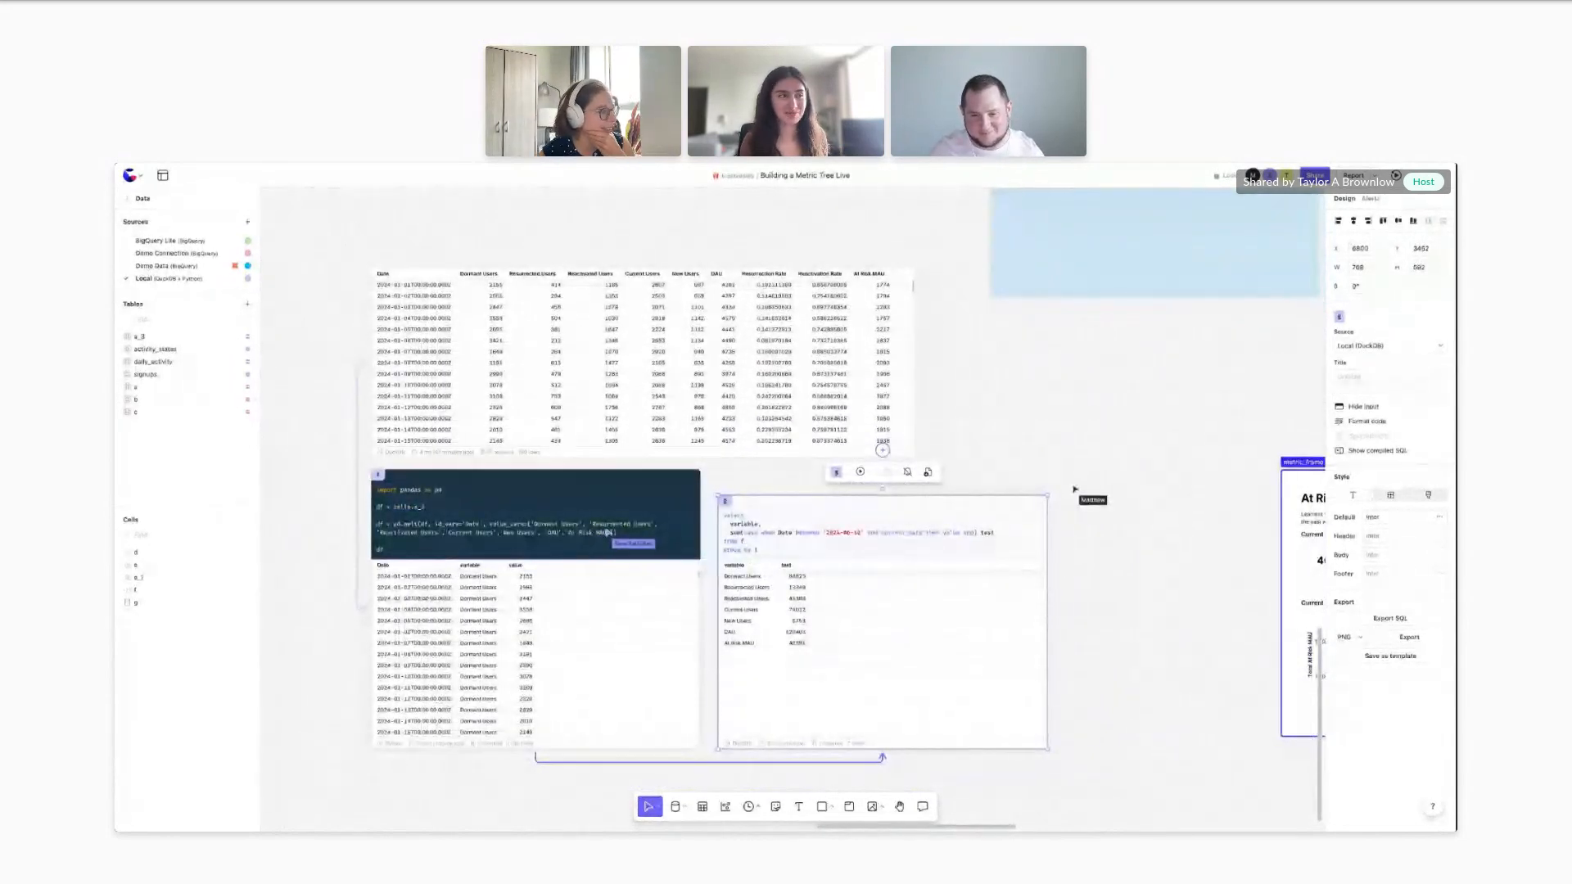
{"action": "scroll", "coordinate": [1055, 432], "scroll_direction": "down", "scroll_amount": 1}
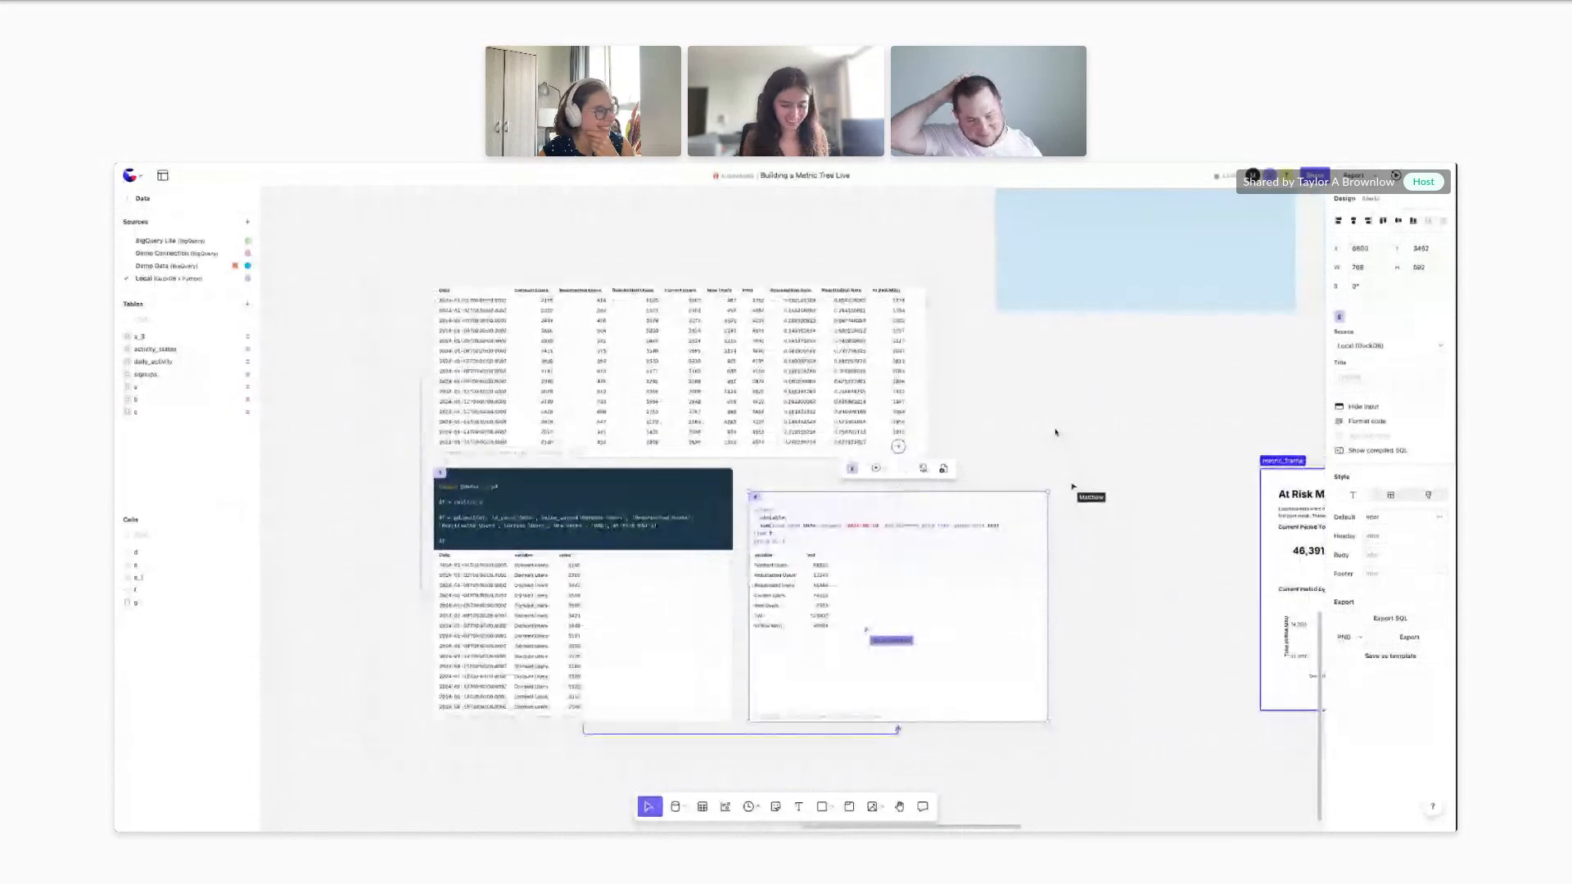
{"action": "scroll", "coordinate": [1055, 432], "scroll_direction": "down", "scroll_amount": 2}
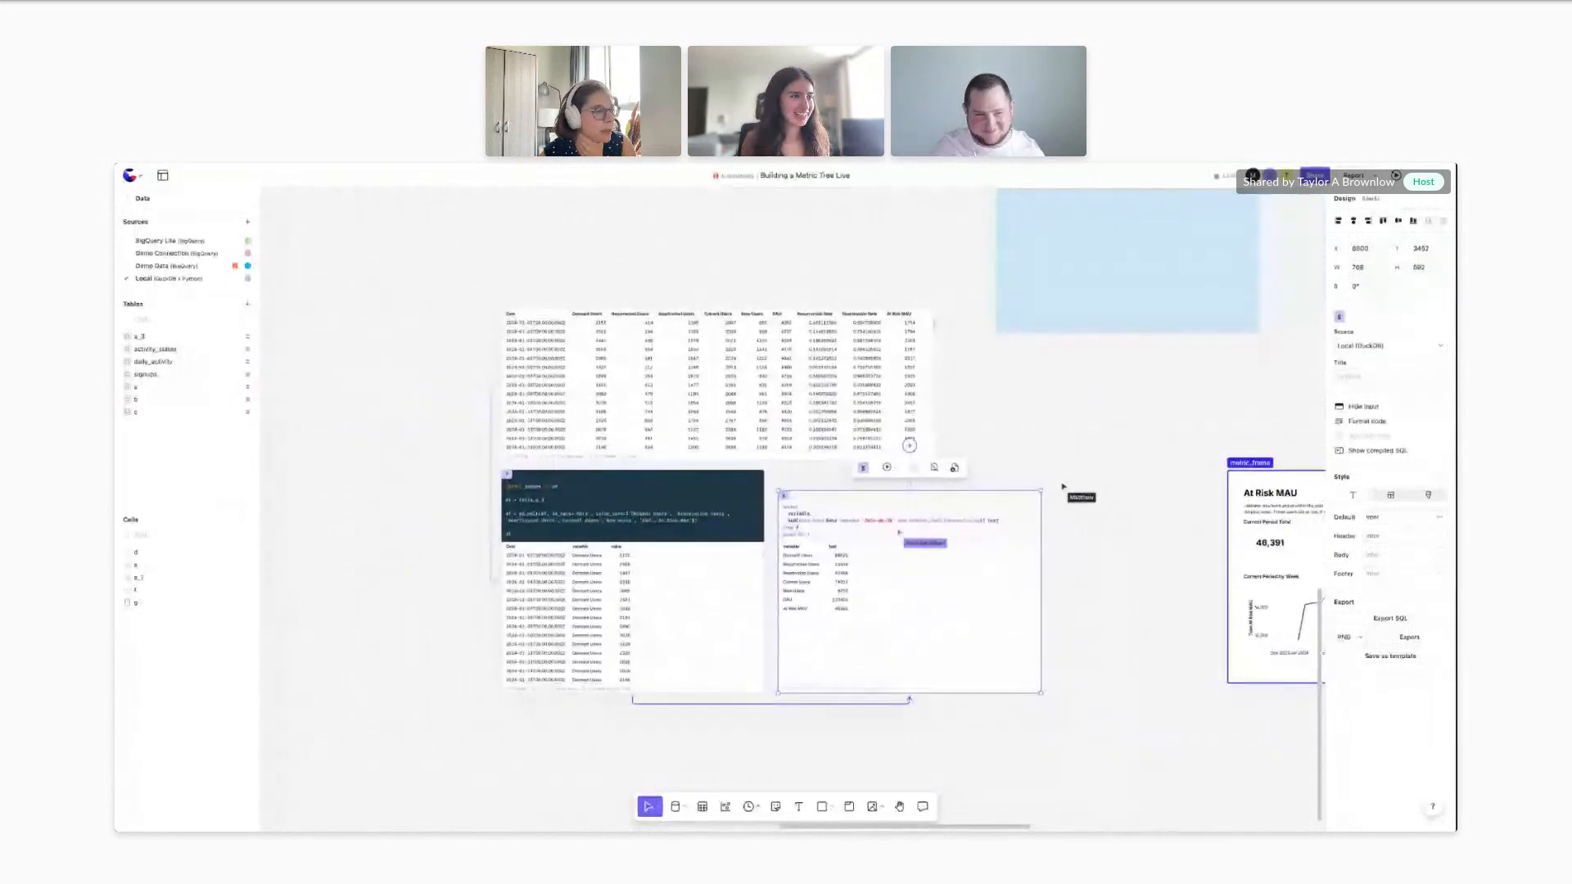
{"action": "scroll", "coordinate": [792, 509], "scroll_direction": "down", "scroll_amount": 1}
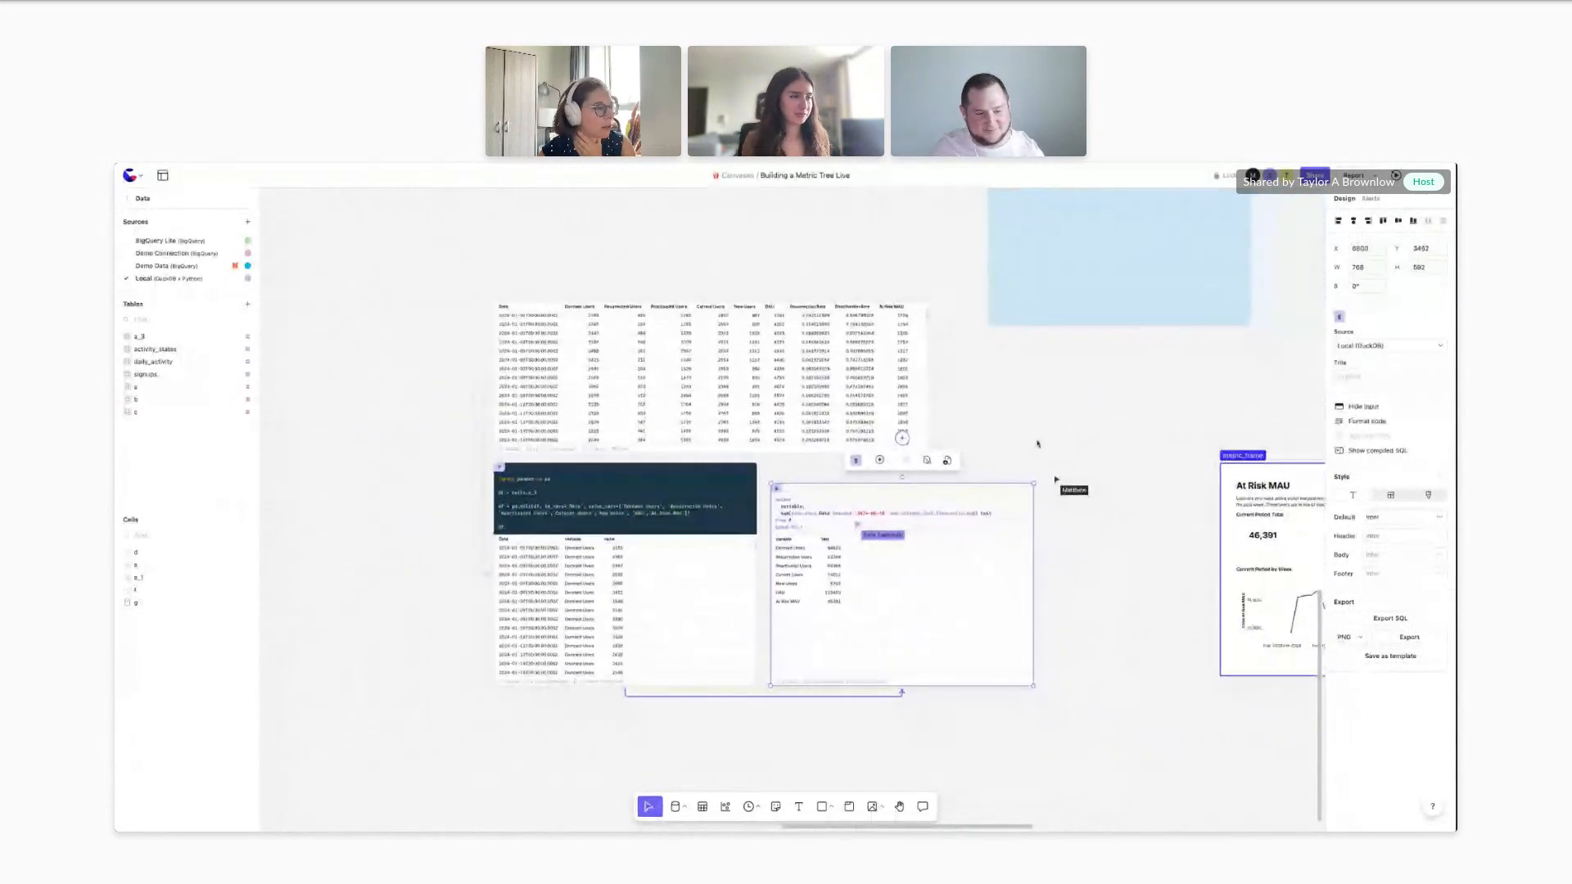
Select the At Risk MAU metric frame and compare its total and weekly chart with cell g's results per variable
{"action": "scroll", "coordinate": [1037, 443], "scroll_direction": "up", "scroll_amount": 3}
{"action": "scroll", "coordinate": [1048, 472], "scroll_direction": "right", "scroll_amount": 5}
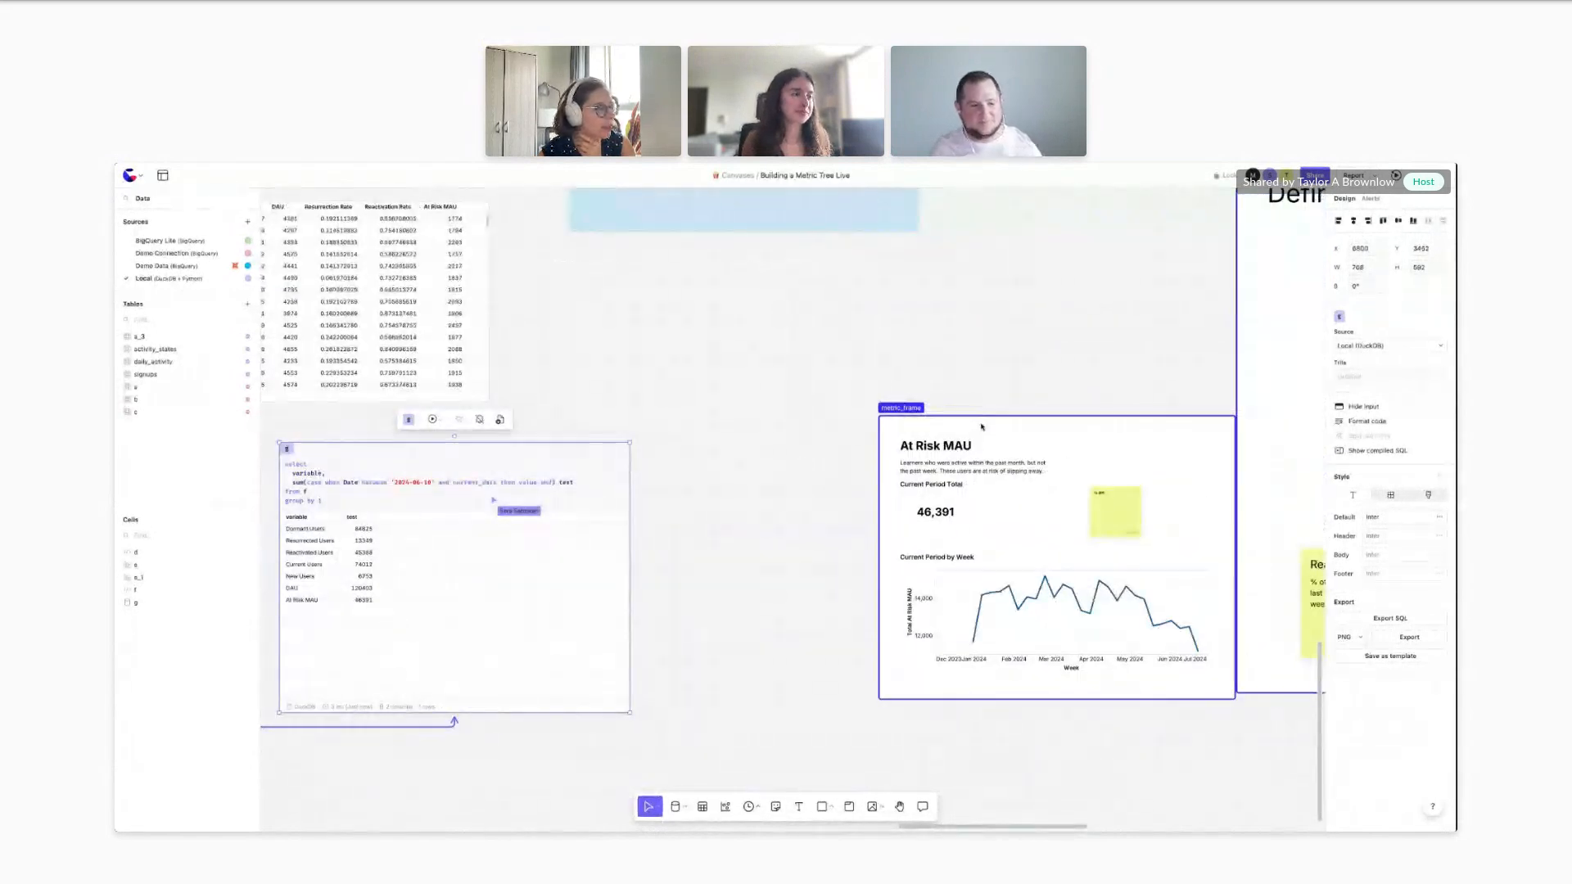
{"action": "left_click", "coordinate": [981, 427]}
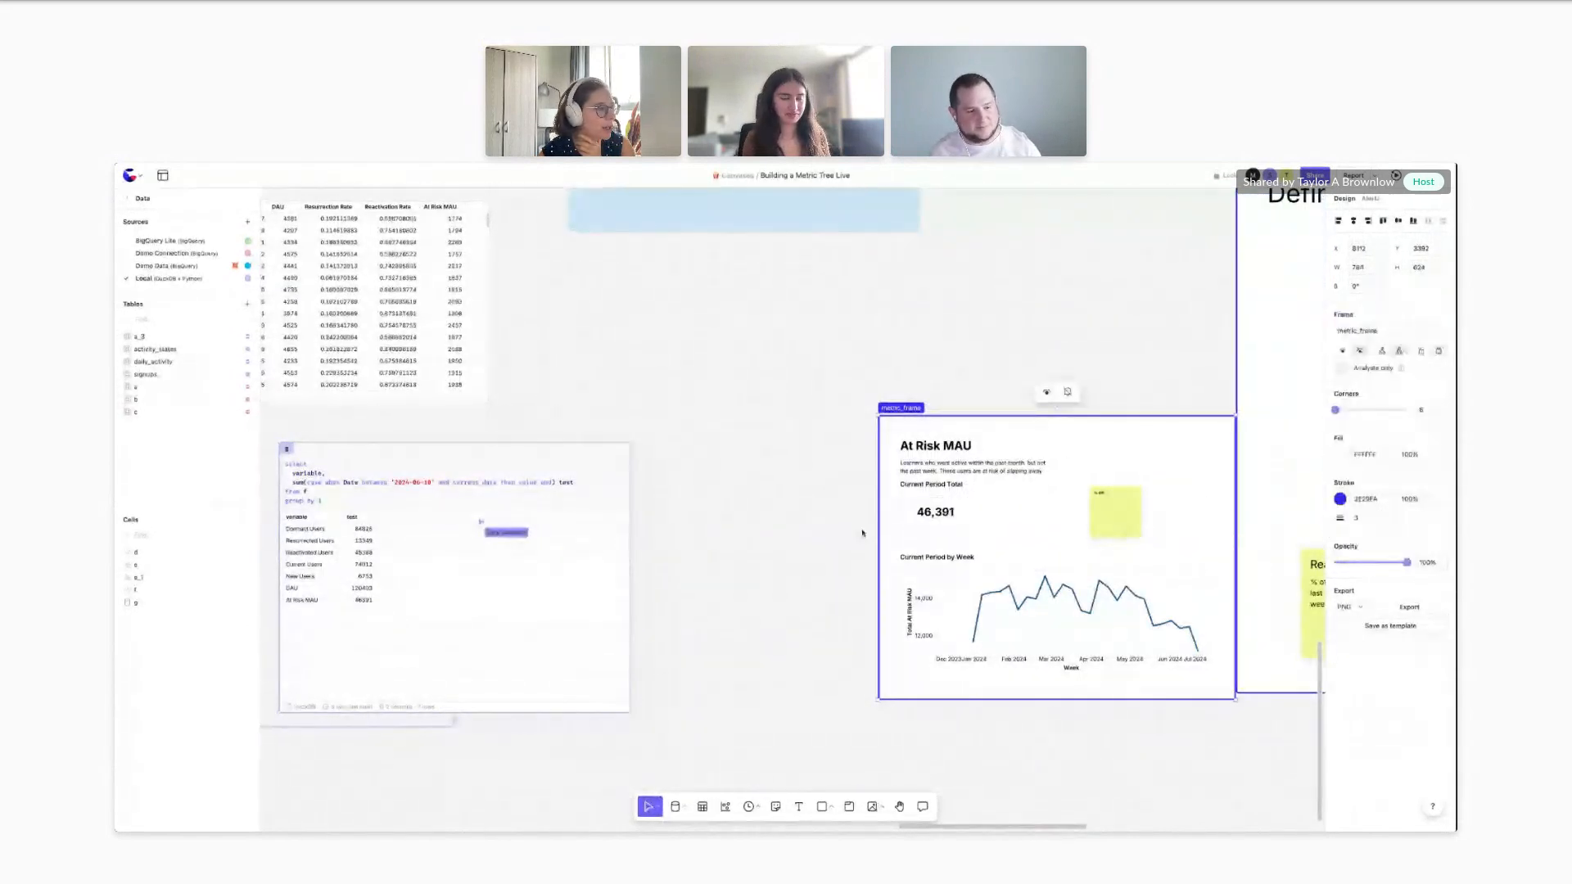
{"action": "scroll", "coordinate": [1021, 483], "scroll_direction": "down", "scroll_amount": 3}
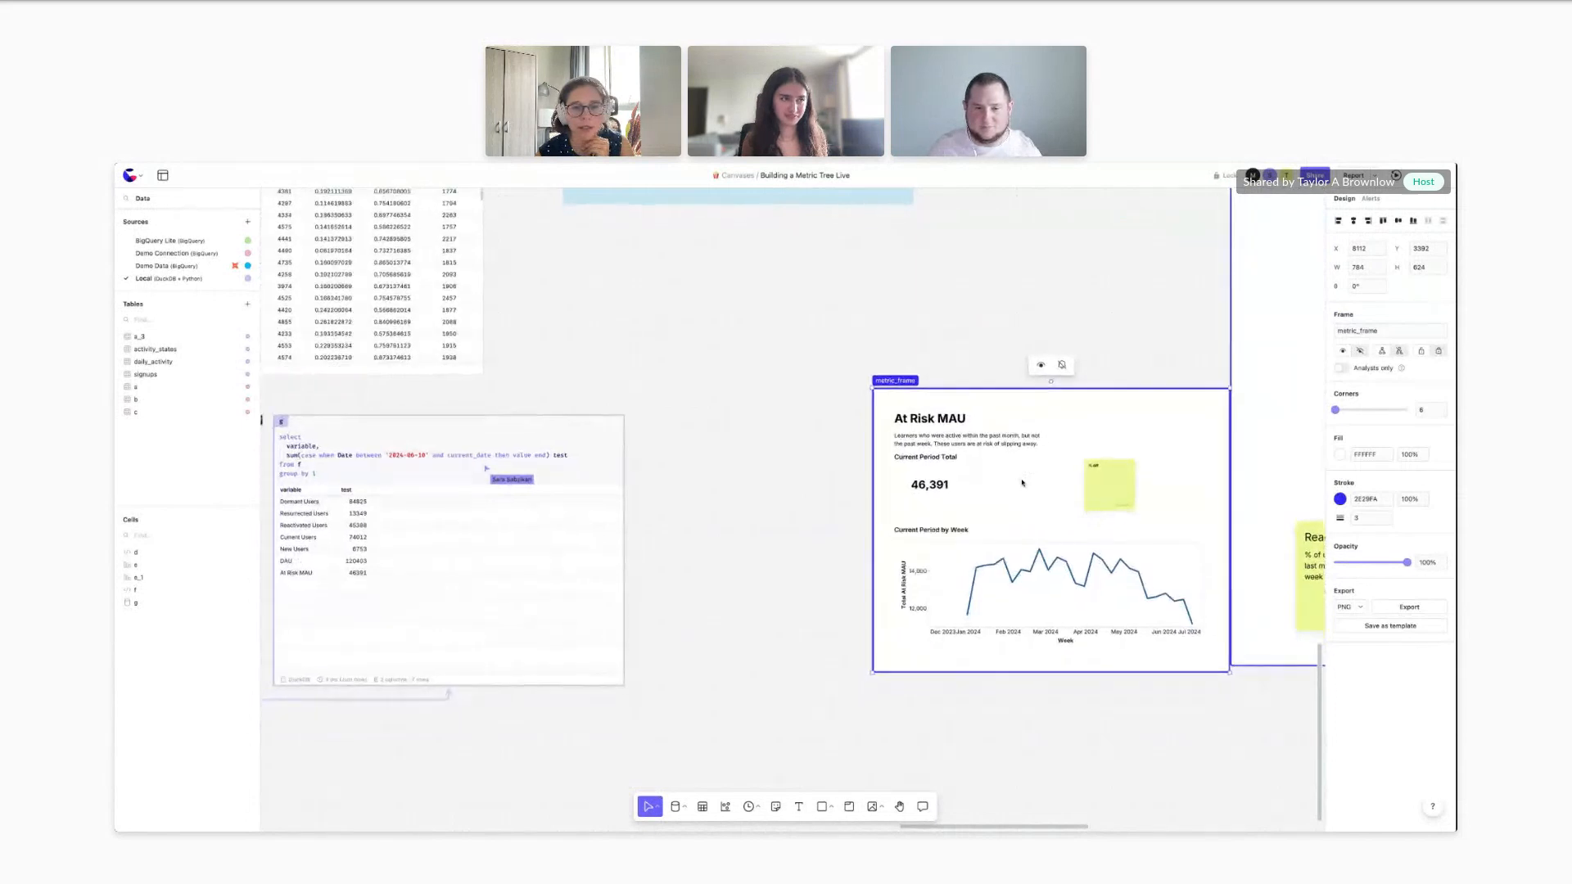
{"action": "scroll", "coordinate": [1022, 483], "scroll_direction": "down", "scroll_amount": 8}
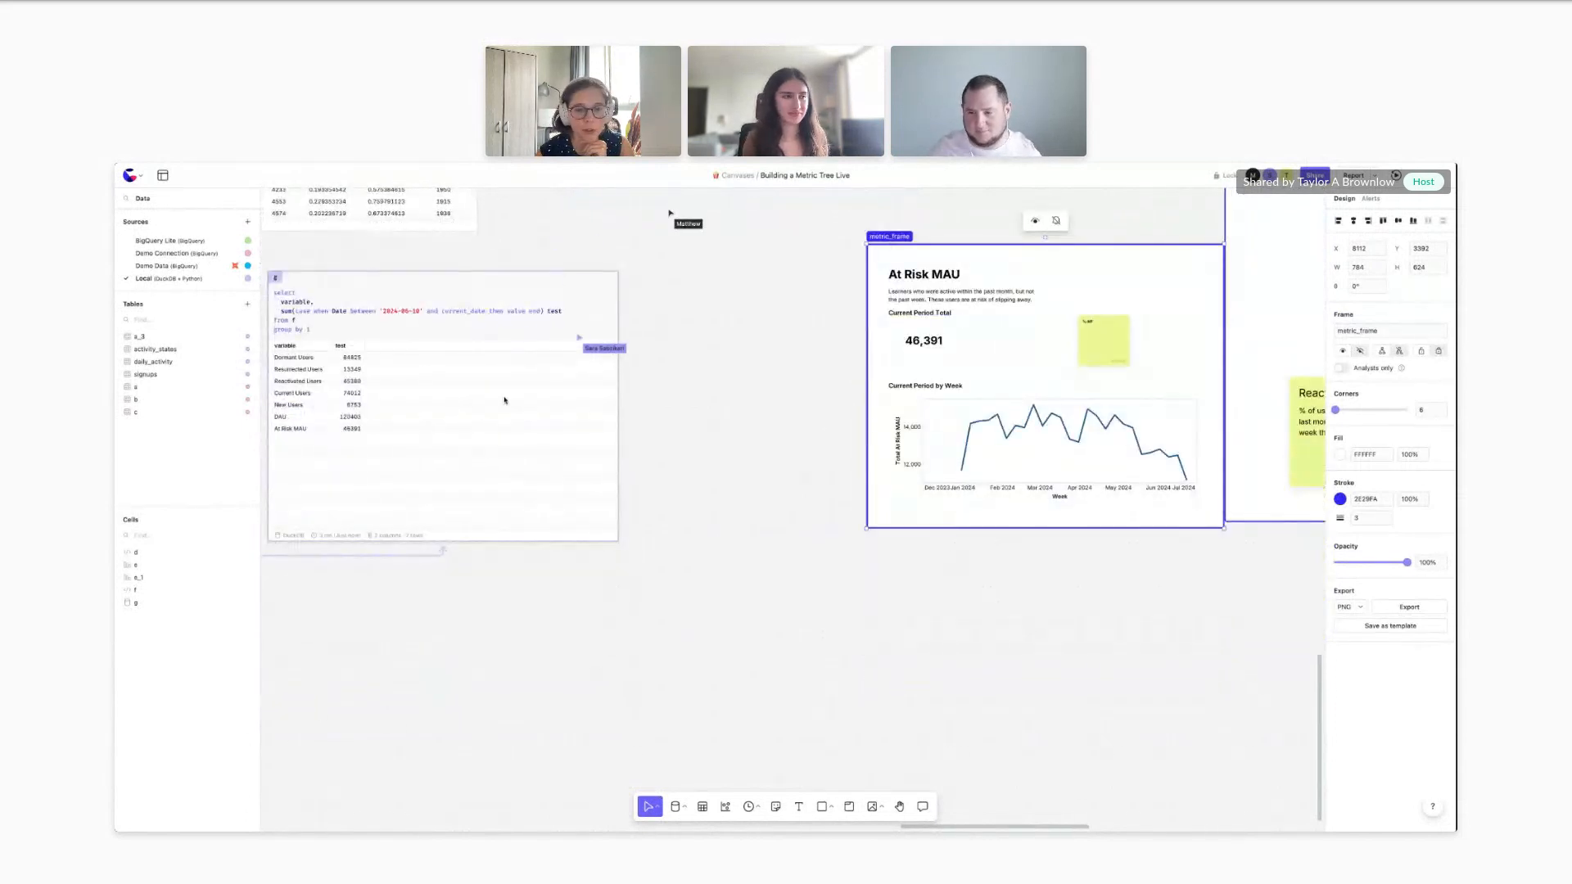
{"action": "scroll", "coordinate": [732, 499], "scroll_direction": "down", "scroll_amount": 2}
{"action": "scroll", "coordinate": [732, 499], "scroll_direction": "down", "scroll_amount": 2}
{"action": "scroll", "coordinate": [733, 499], "scroll_direction": "up", "scroll_amount": 4}
{"action": "scroll", "coordinate": [734, 503], "scroll_direction": "right", "scroll_amount": 3}
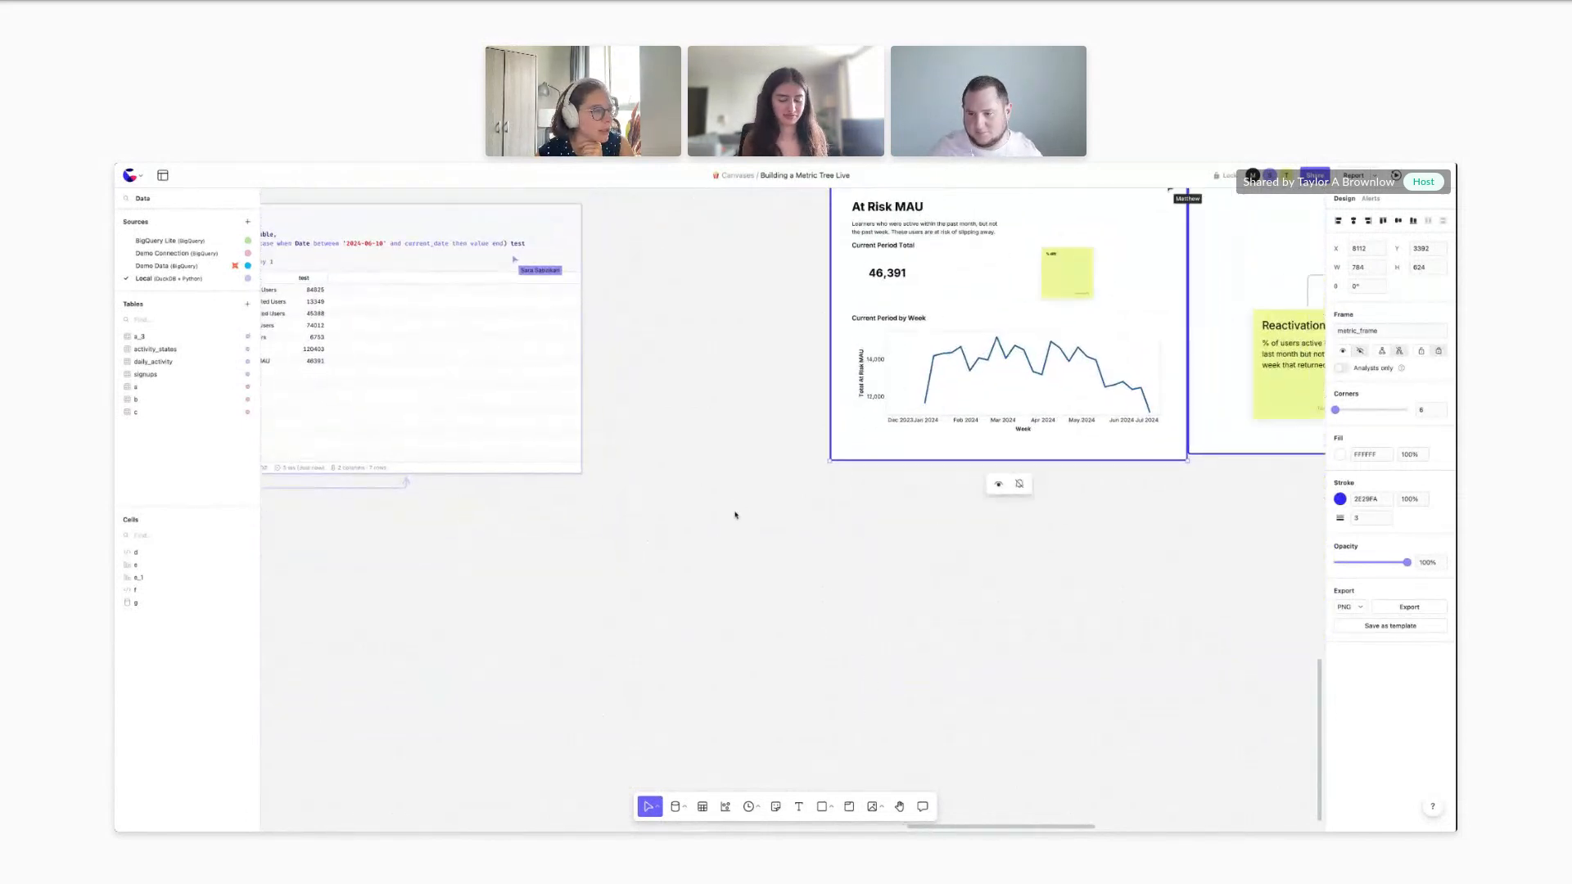
Examine the Current Period by Week chart's date filter and its last weekly data point in the At Risk MAU frame
{"action": "scroll", "coordinate": [734, 515], "scroll_direction": "up", "scroll_amount": 12}
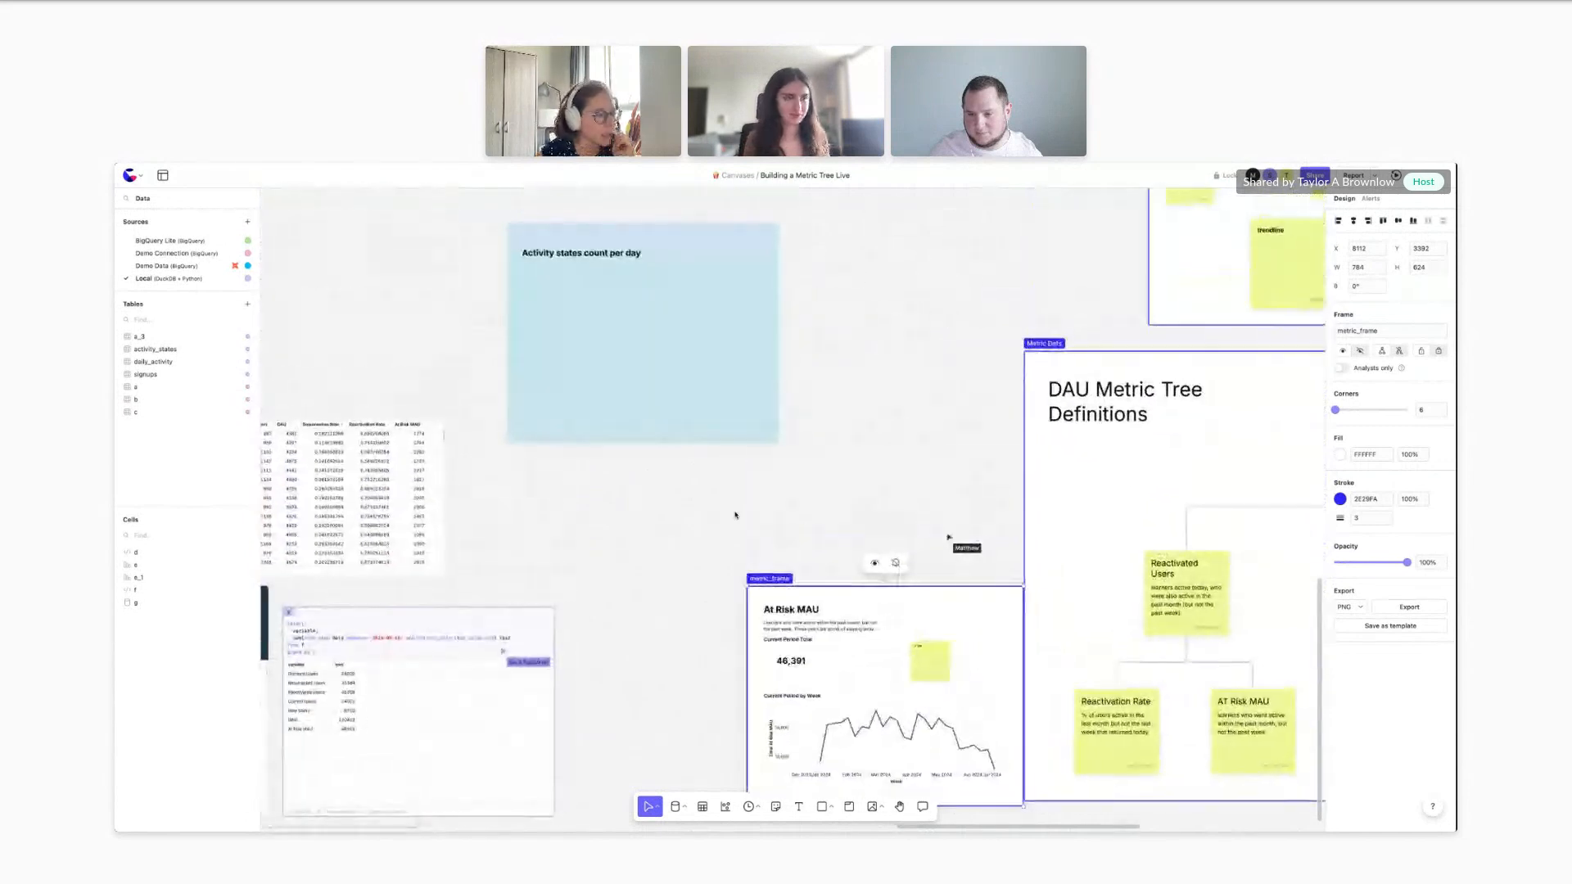
{"action": "scroll", "coordinate": [835, 499], "scroll_direction": "left", "scroll_amount": 10}
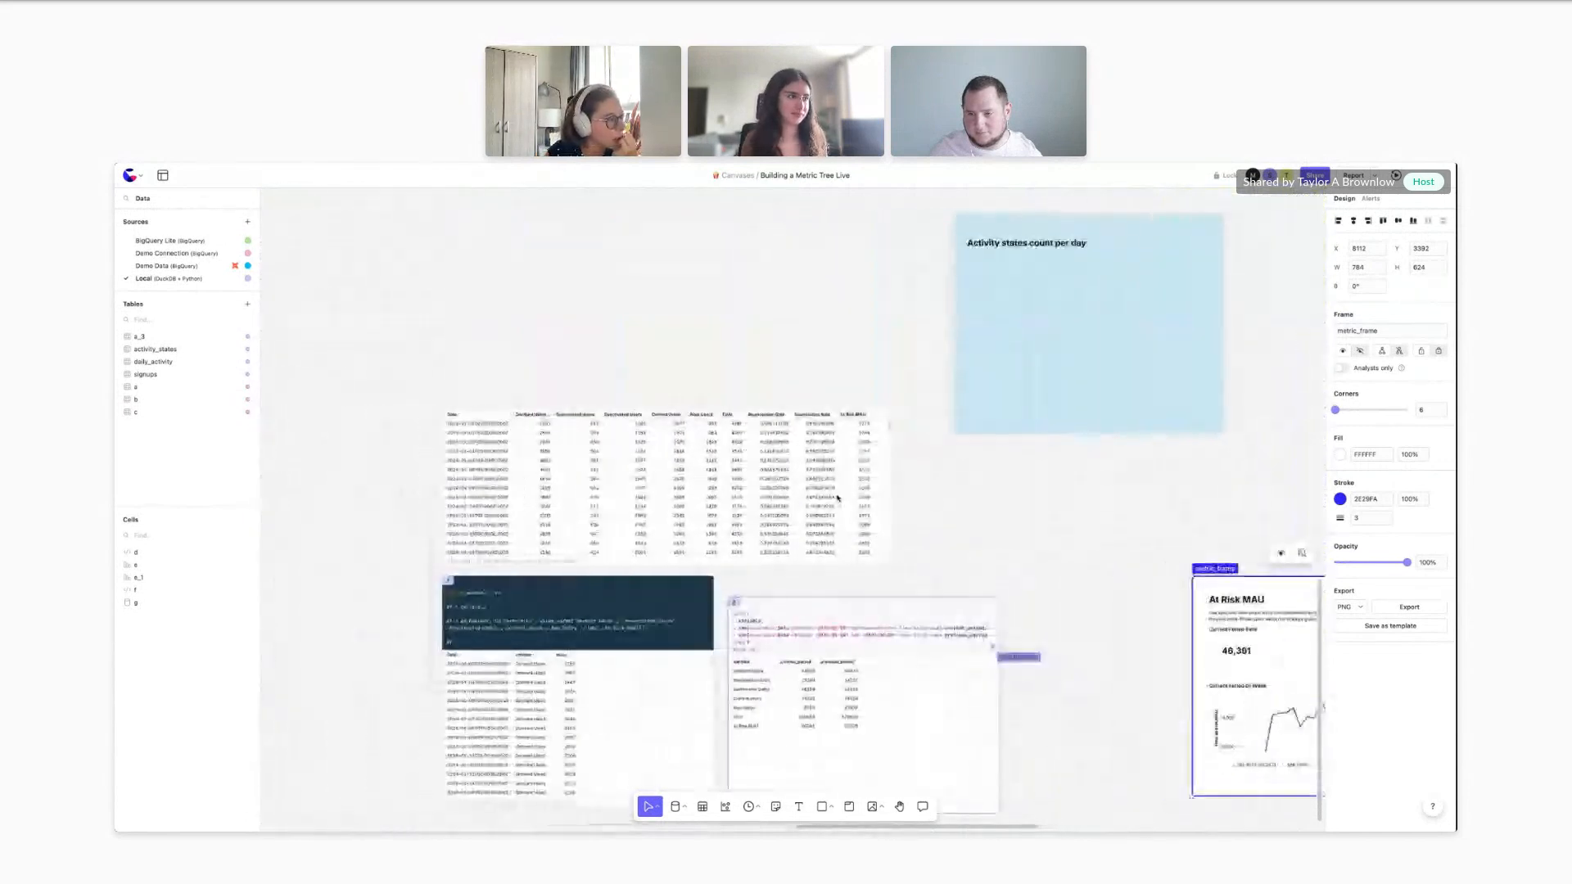
{"action": "scroll", "coordinate": [940, 560], "scroll_direction": "right", "scroll_amount": 7}
{"action": "scroll", "coordinate": [941, 560], "scroll_direction": "down", "scroll_amount": 3}
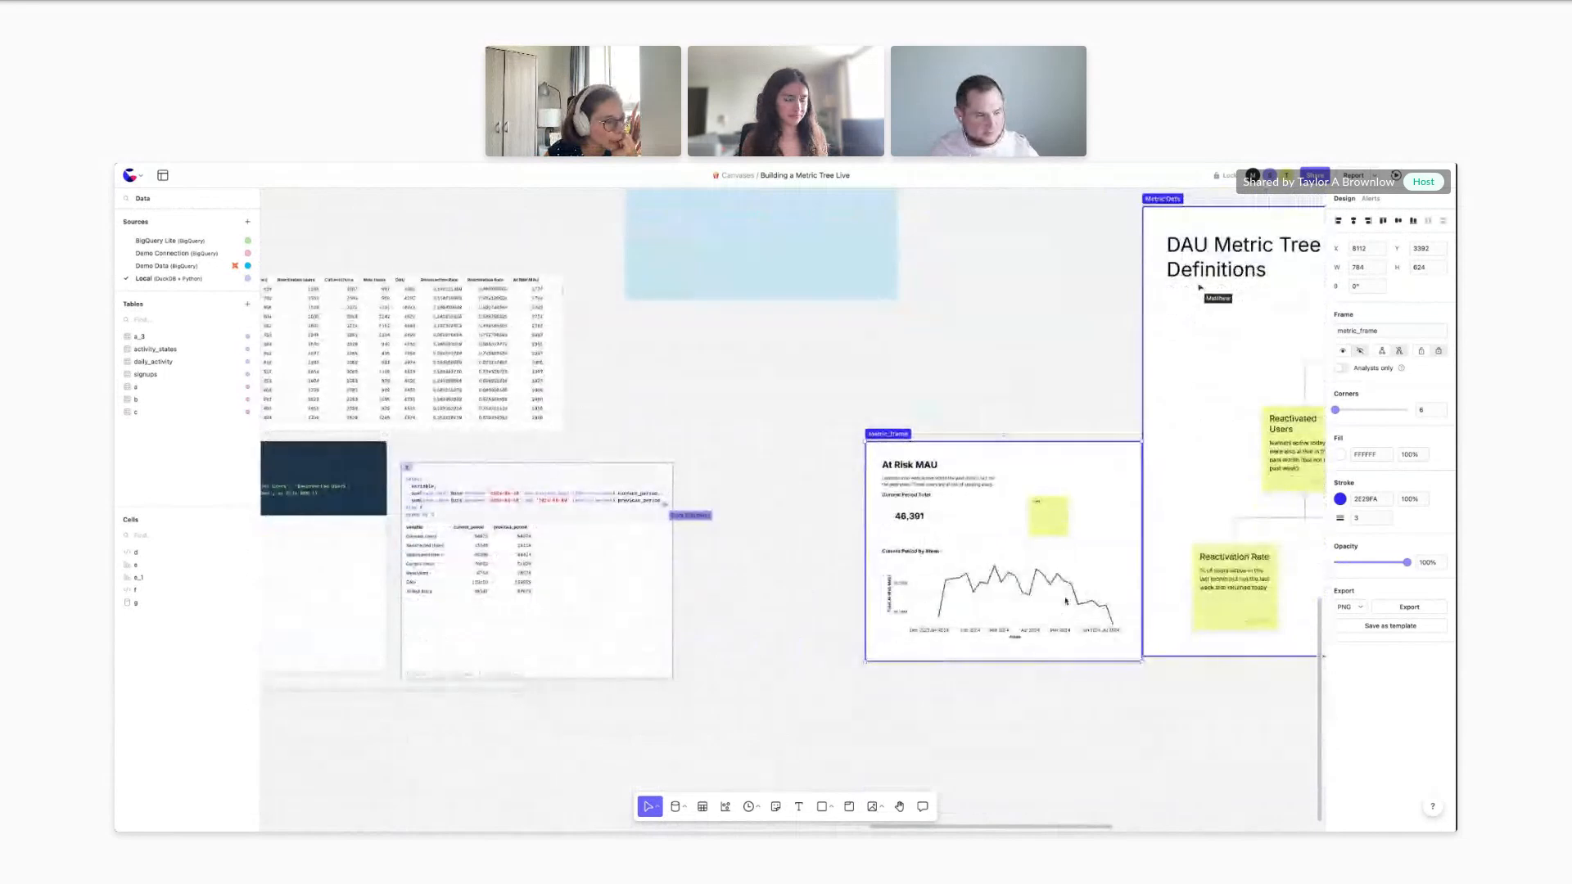
{"action": "left_click", "coordinate": [1093, 602]}
{"action": "left_click", "coordinate": [1353, 626]}
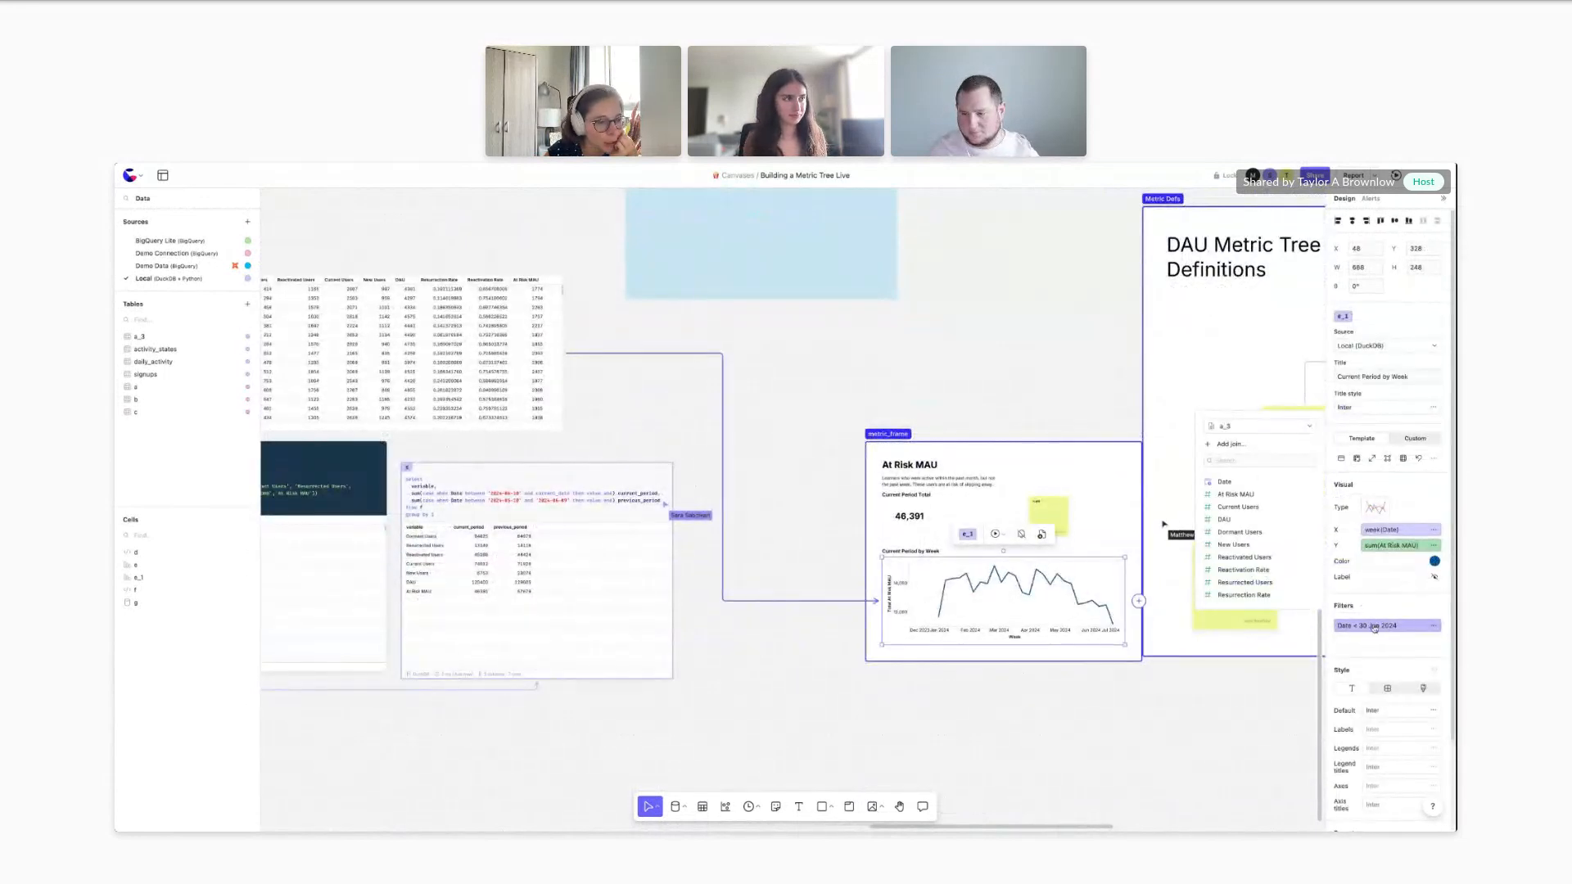
{"action": "left_click", "coordinate": [1082, 611]}
{"action": "mouse_move", "coordinate": [1114, 626]}
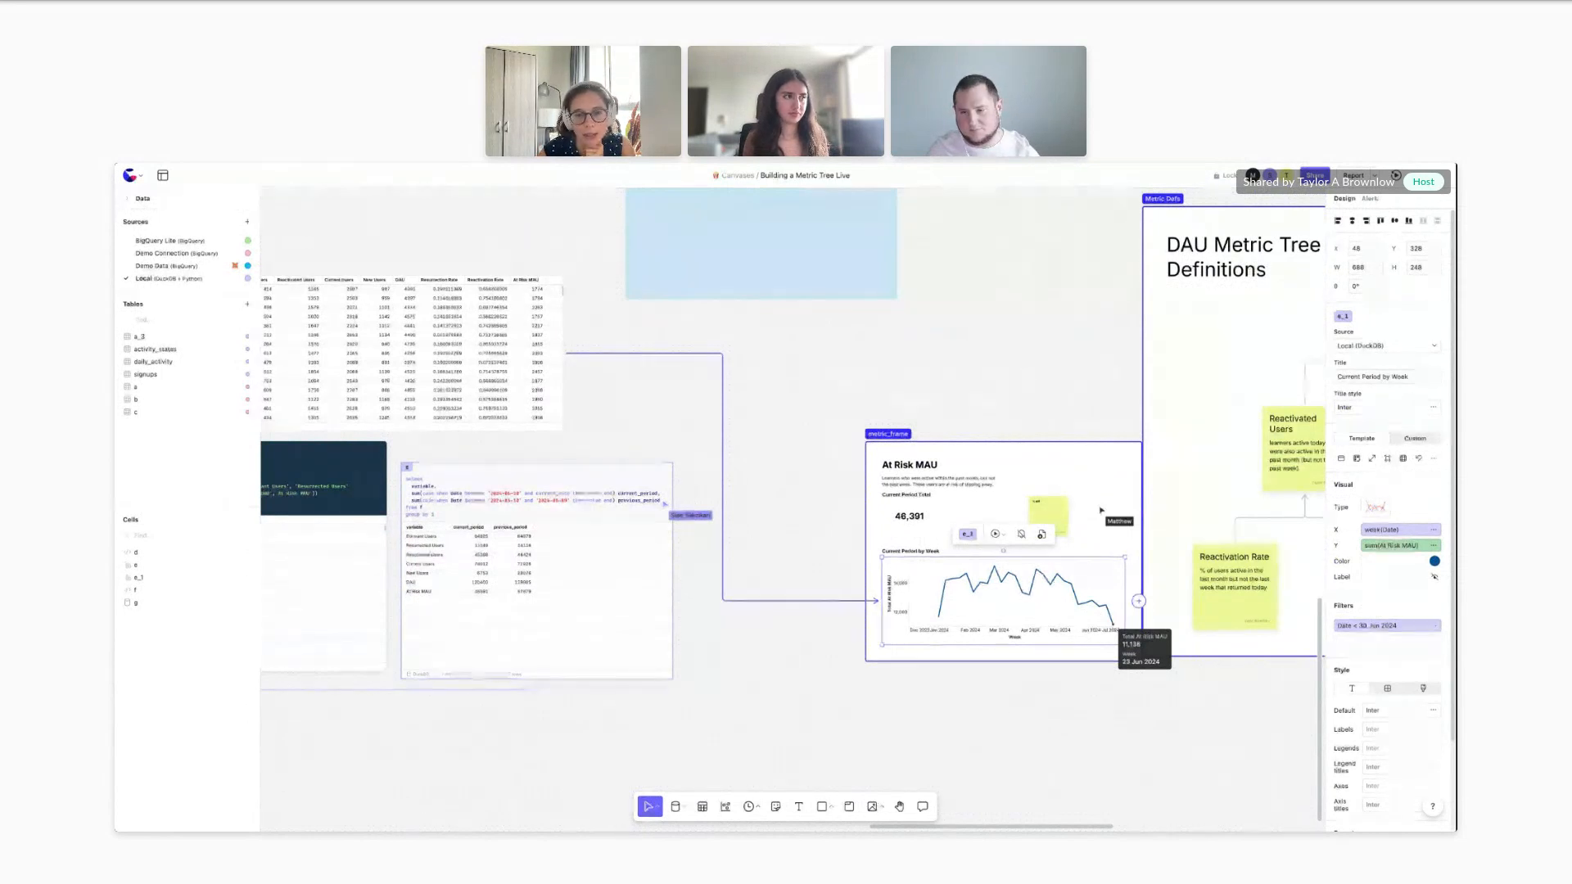
Select the wide source table a_3 and inspect its date and metric columns above the melted table
{"action": "scroll", "coordinate": [961, 386], "scroll_direction": "up", "scroll_amount": 1}
{"action": "scroll", "coordinate": [961, 387], "scroll_direction": "left", "scroll_amount": 2}
{"action": "left_click", "coordinate": [571, 386]}
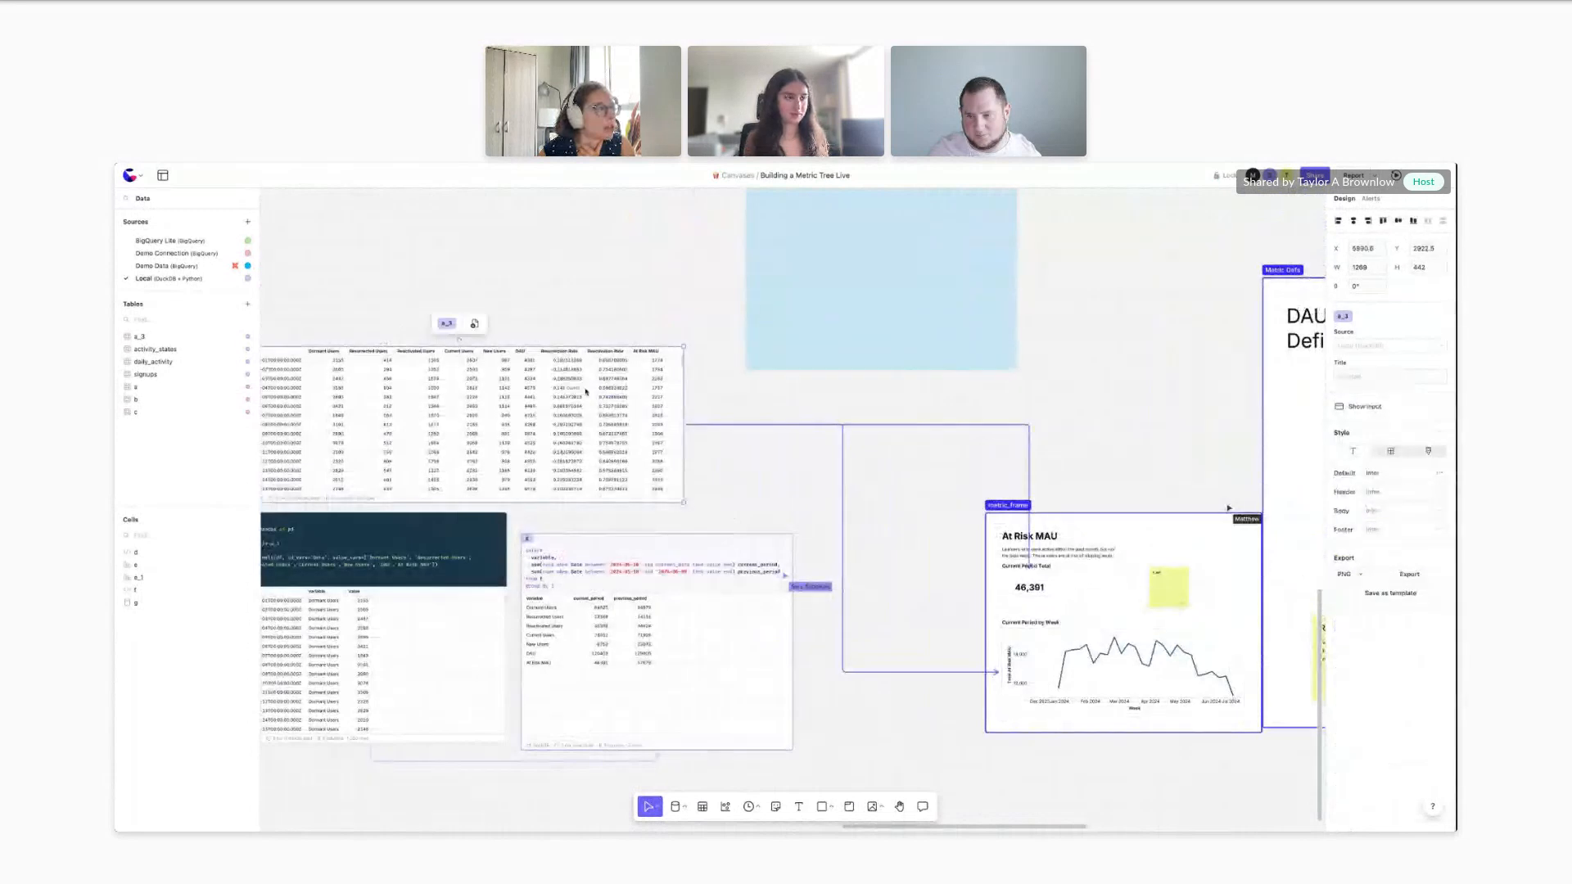
{"action": "scroll", "coordinate": [504, 272], "scroll_direction": "left", "scroll_amount": 3}
{"action": "scroll", "coordinate": [504, 271], "scroll_direction": "up", "scroll_amount": 1}
{"action": "left_click_drag", "start_coordinate": [484, 305], "coordinate": [633, 347]}
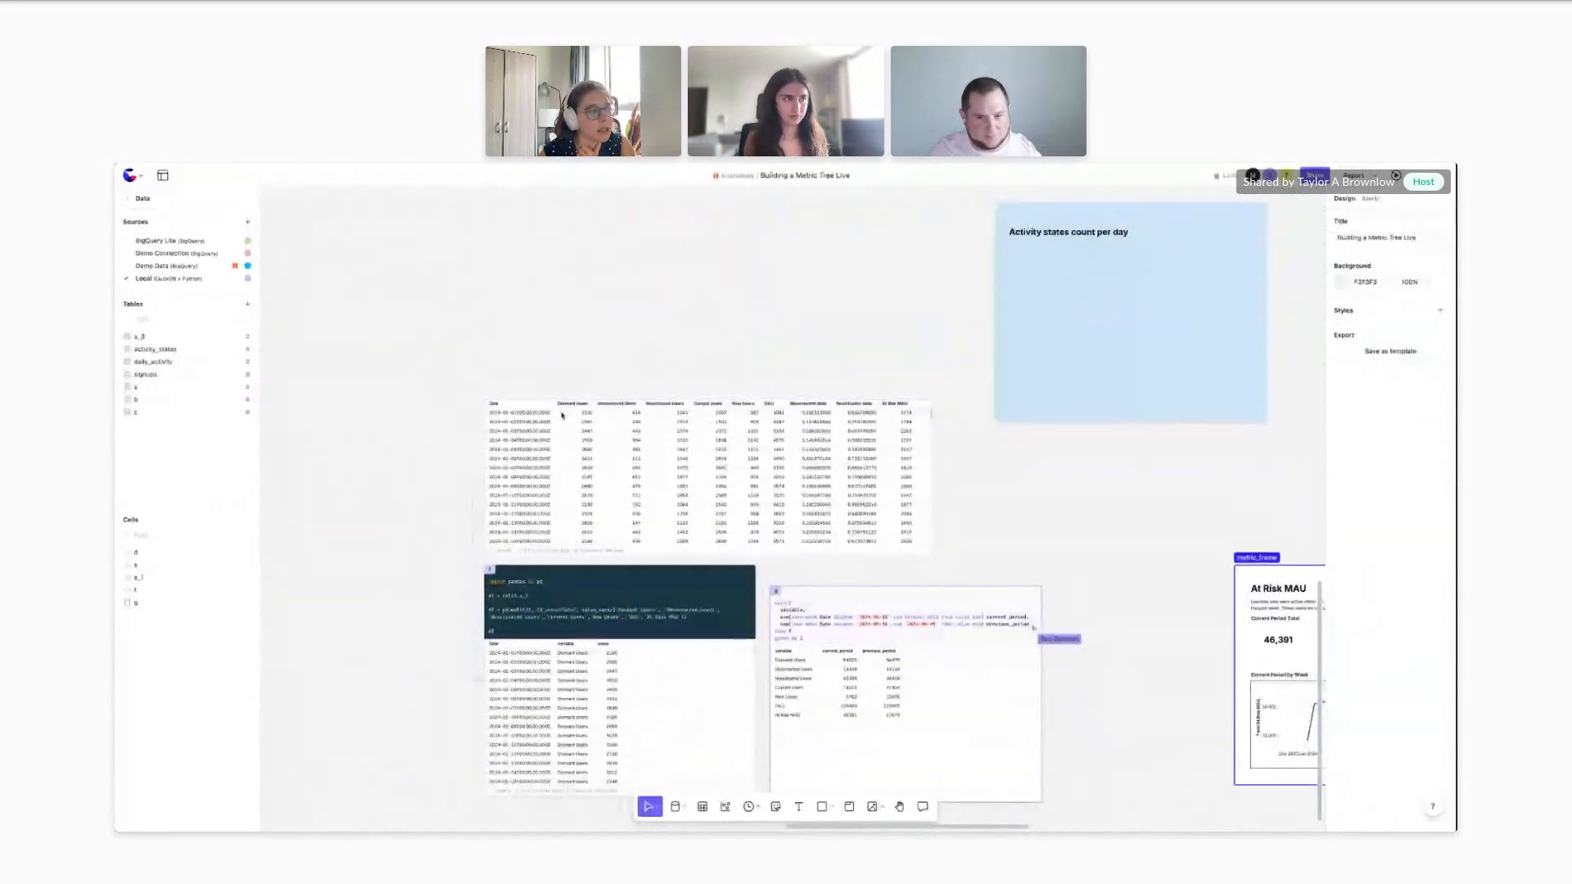
{"action": "scroll", "coordinate": [686, 419], "scroll_direction": "down", "scroll_amount": 1}
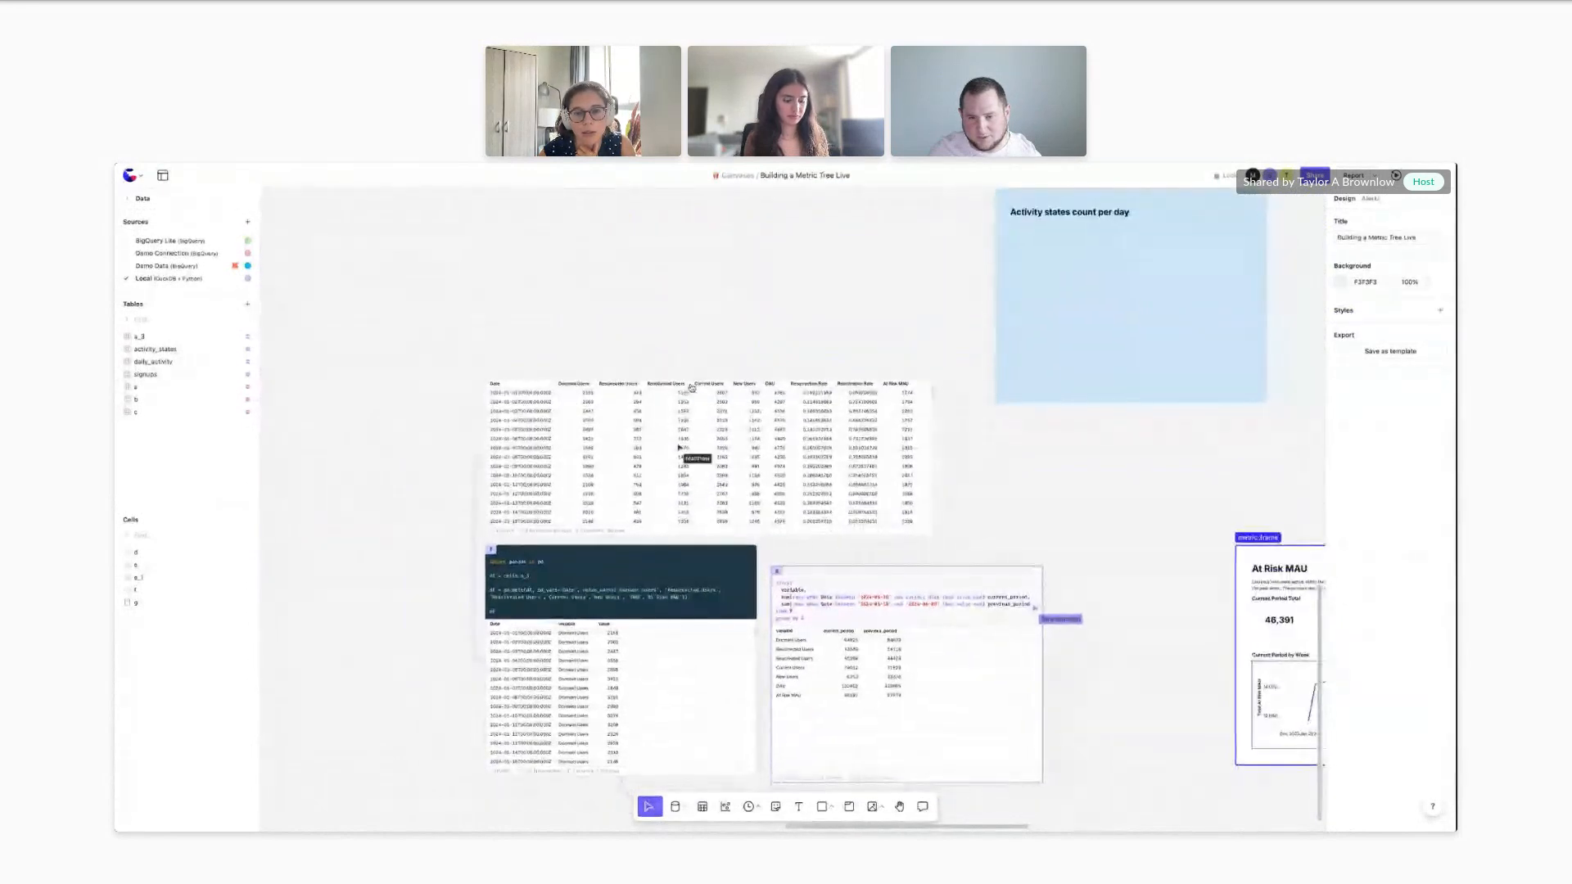
Examine cell g's current and previous period query against the melted table and the At Risk MAU metric frame
{"action": "scroll", "coordinate": [947, 424], "scroll_direction": "right", "scroll_amount": 4}
{"action": "scroll", "coordinate": [947, 424], "scroll_direction": "down", "scroll_amount": 2}
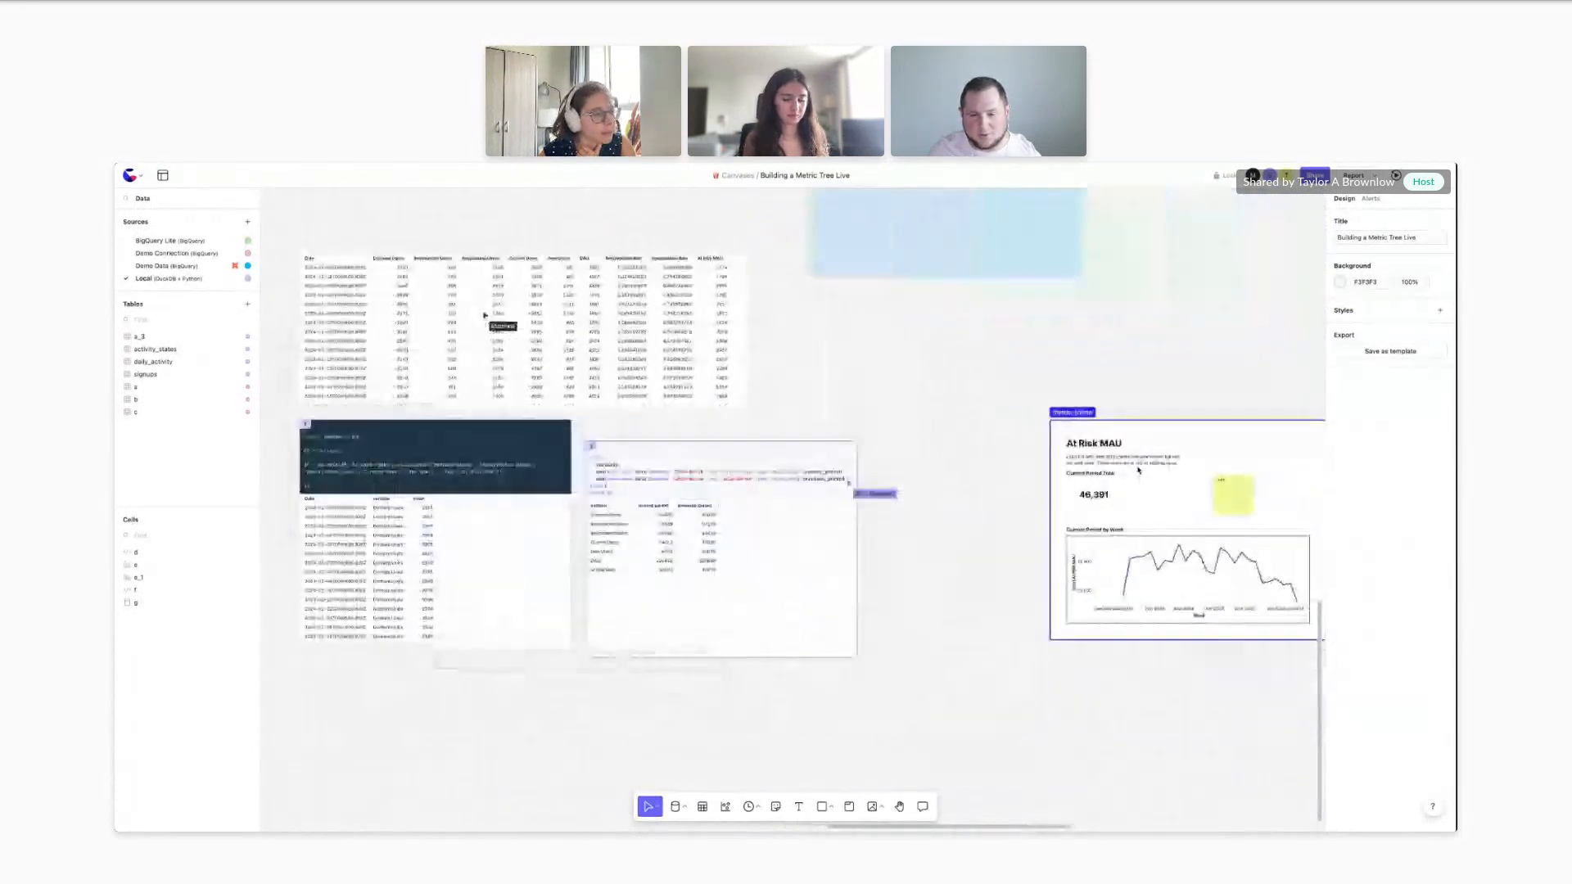
{"action": "scroll", "coordinate": [848, 498], "scroll_direction": "right", "scroll_amount": 2}
{"action": "scroll", "coordinate": [847, 499], "scroll_direction": "left", "scroll_amount": 4}
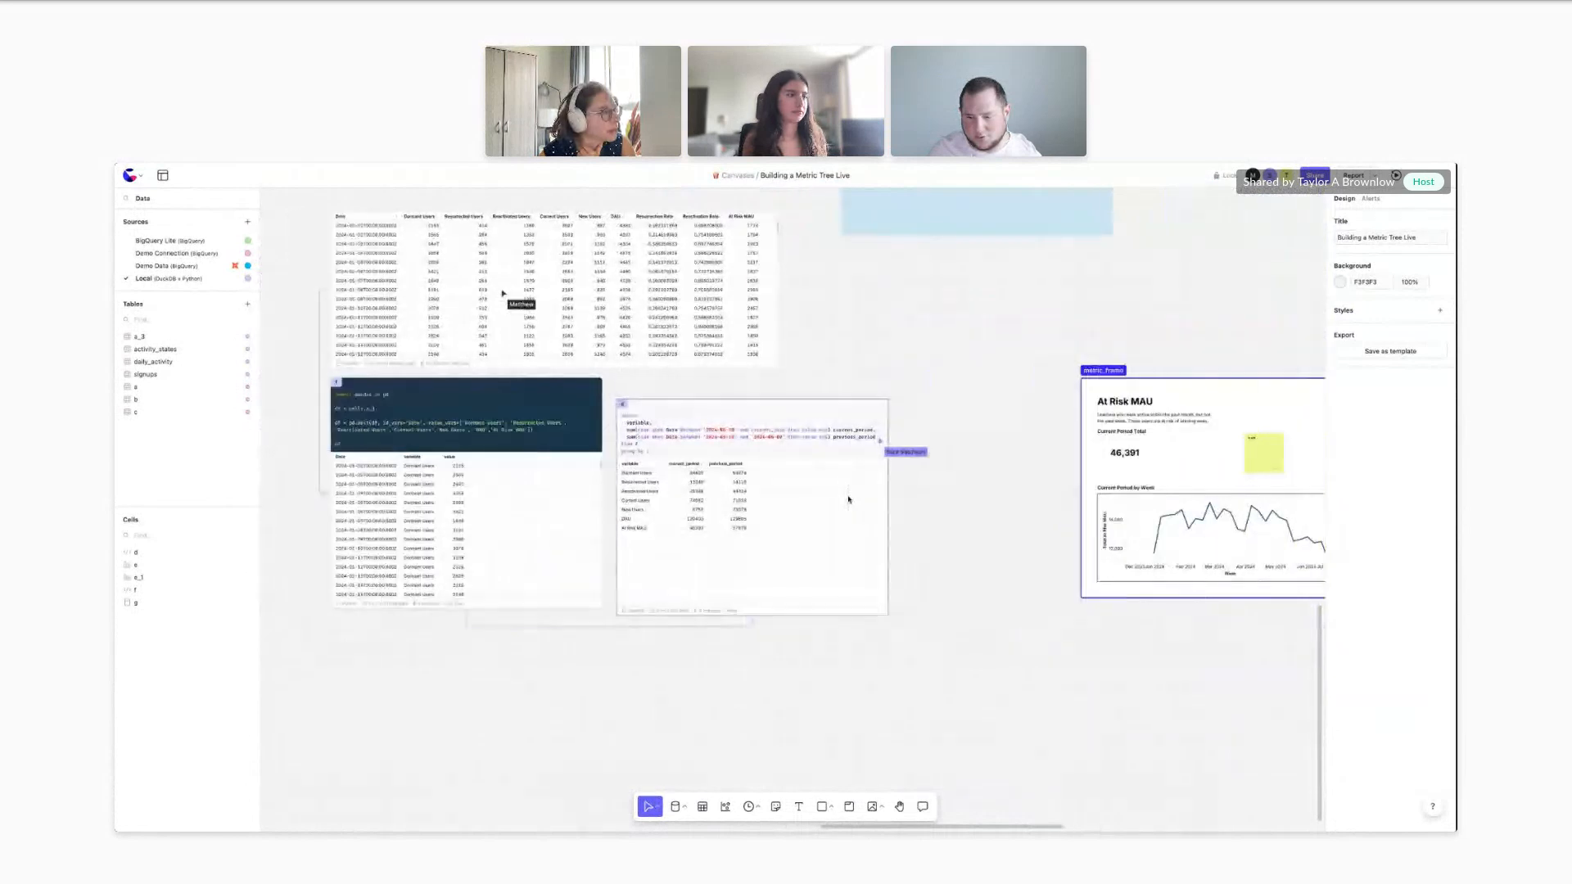
{"action": "scroll", "coordinate": [828, 356], "scroll_direction": "down", "scroll_amount": 1}
{"action": "scroll", "coordinate": [829, 356], "scroll_direction": "right", "scroll_amount": 1}
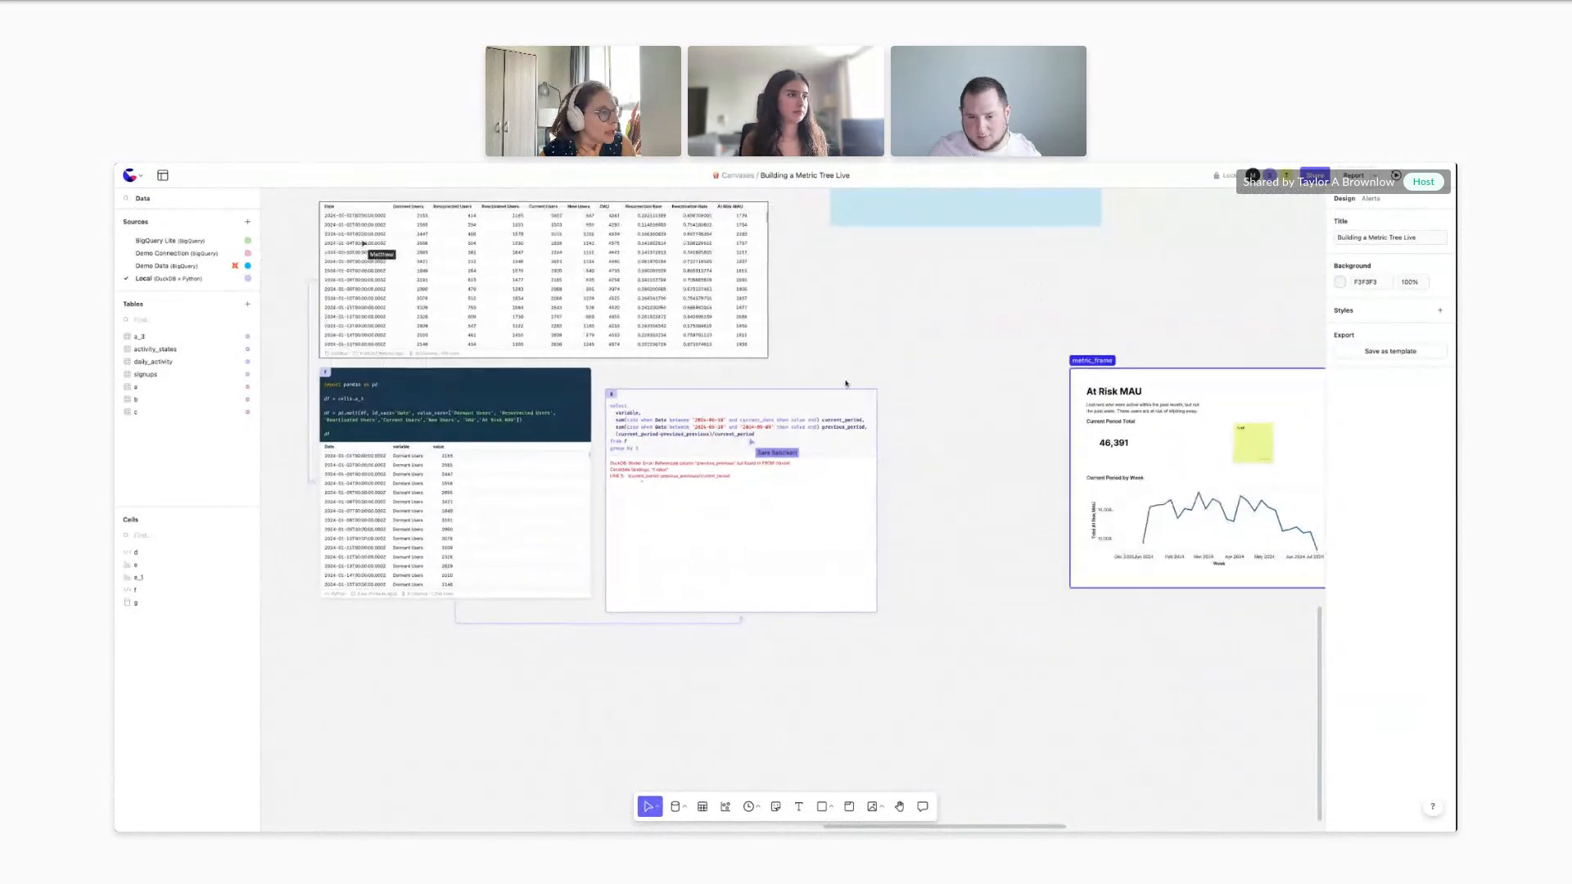
{"action": "scroll", "coordinate": [828, 356], "scroll_direction": "right", "scroll_amount": 1}
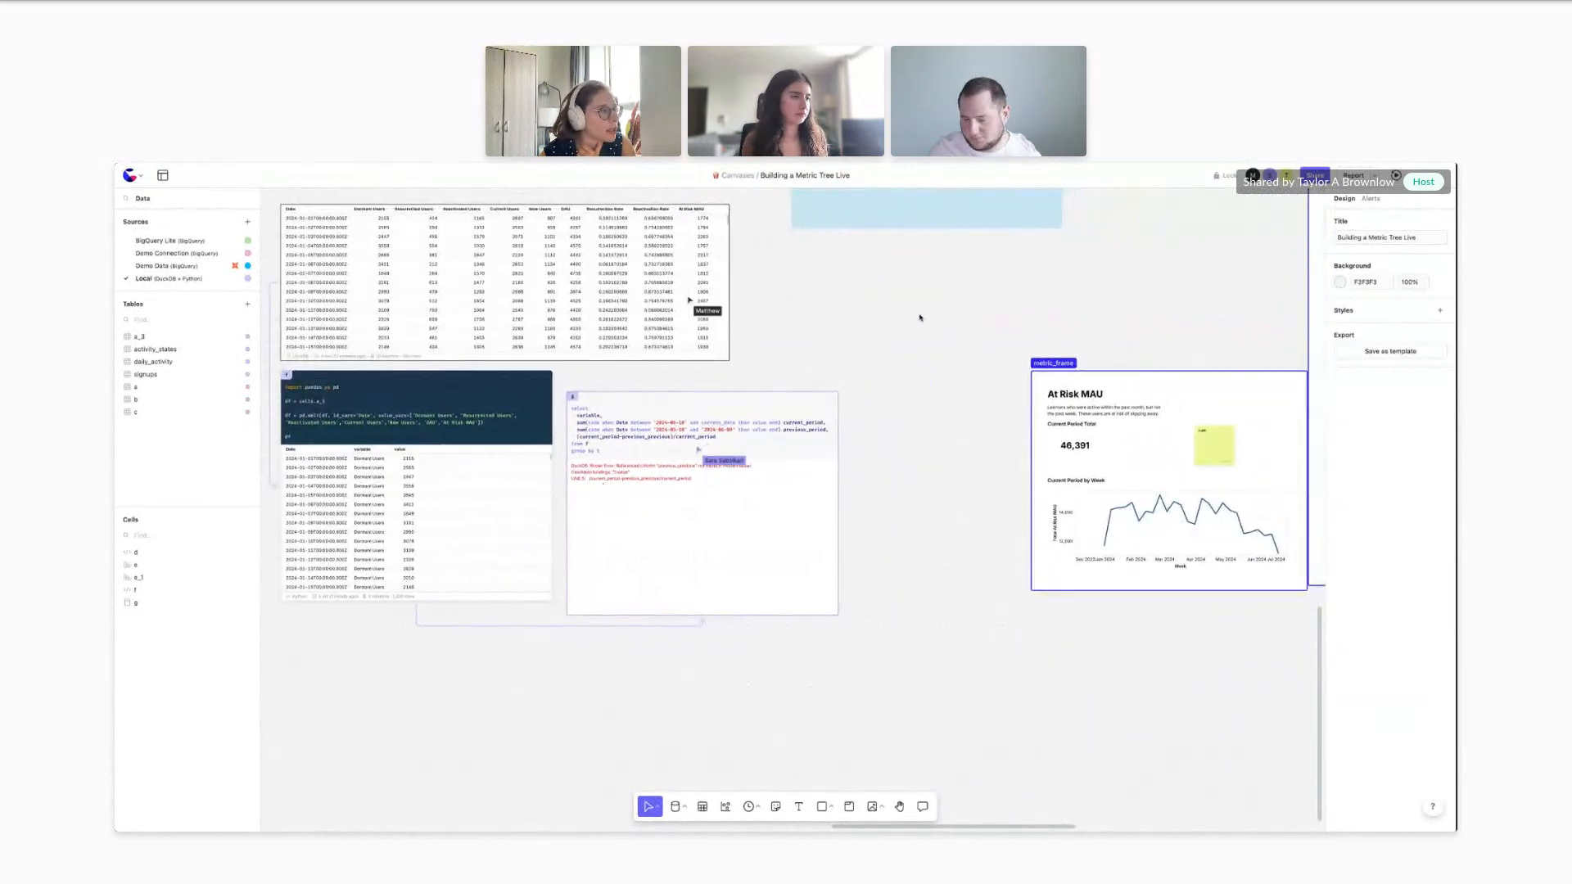
{"action": "scroll", "coordinate": [923, 319], "scroll_direction": "right", "scroll_amount": 1}
{"action": "scroll", "coordinate": [920, 318], "scroll_direction": "right", "scroll_amount": 2}
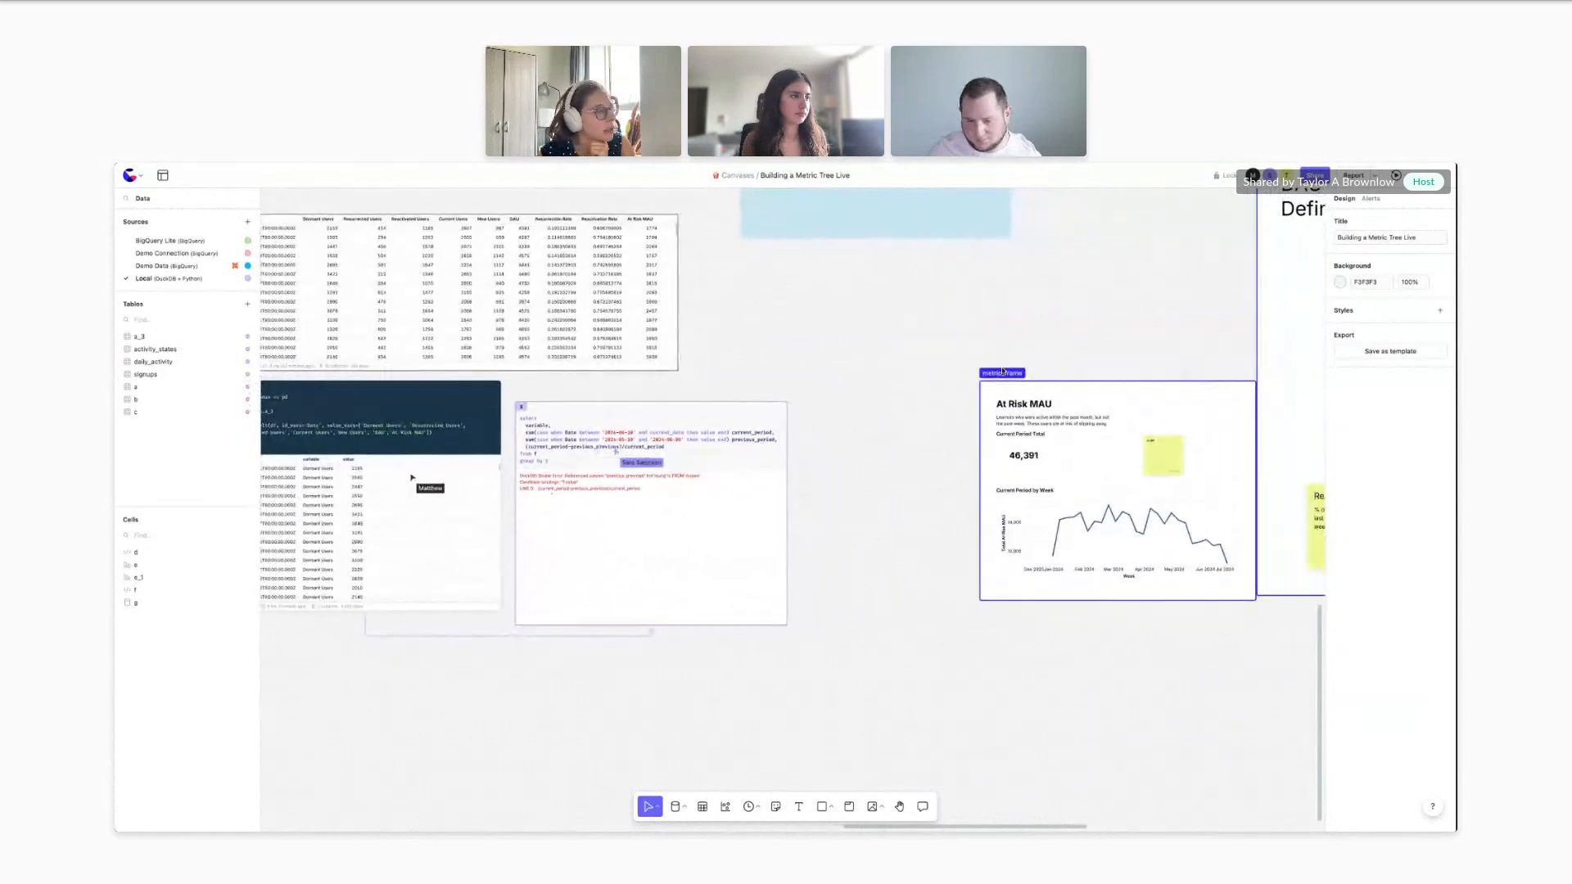
{"action": "scroll", "coordinate": [976, 425], "scroll_direction": "right", "scroll_amount": 5}
{"action": "scroll", "coordinate": [975, 425], "scroll_direction": "down", "scroll_amount": 2}
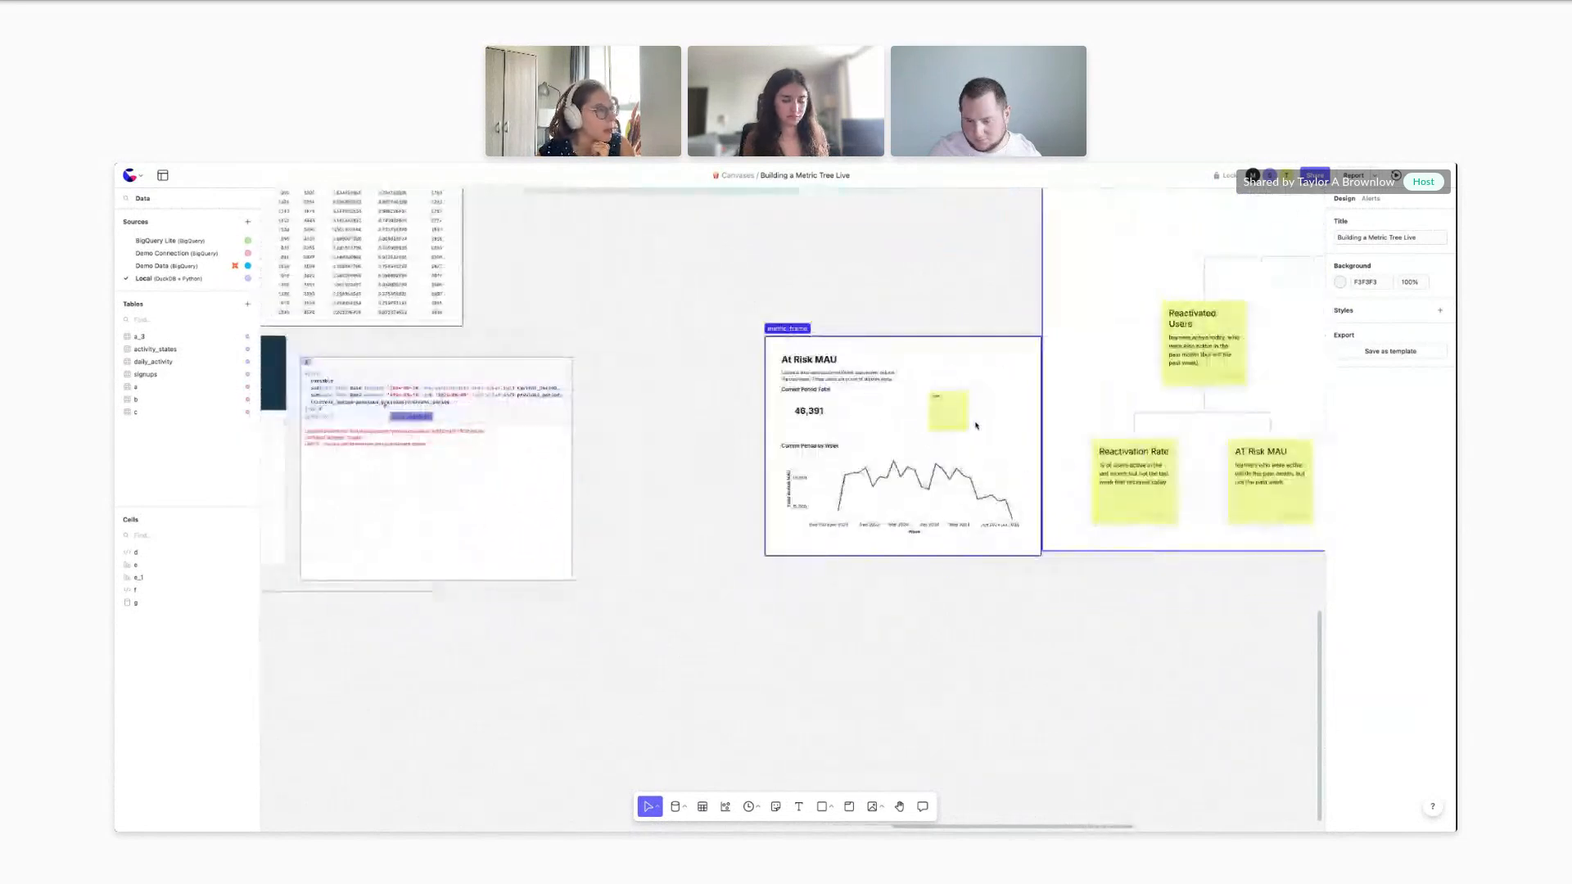
Look over the At Risk MAU frames, the Questions for Biz frame and the DAU Metric Tree Definitions
{"action": "scroll", "coordinate": [830, 491], "scroll_direction": "up", "scroll_amount": 5}
{"action": "scroll", "coordinate": [830, 491], "scroll_direction": "down", "scroll_amount": 5}
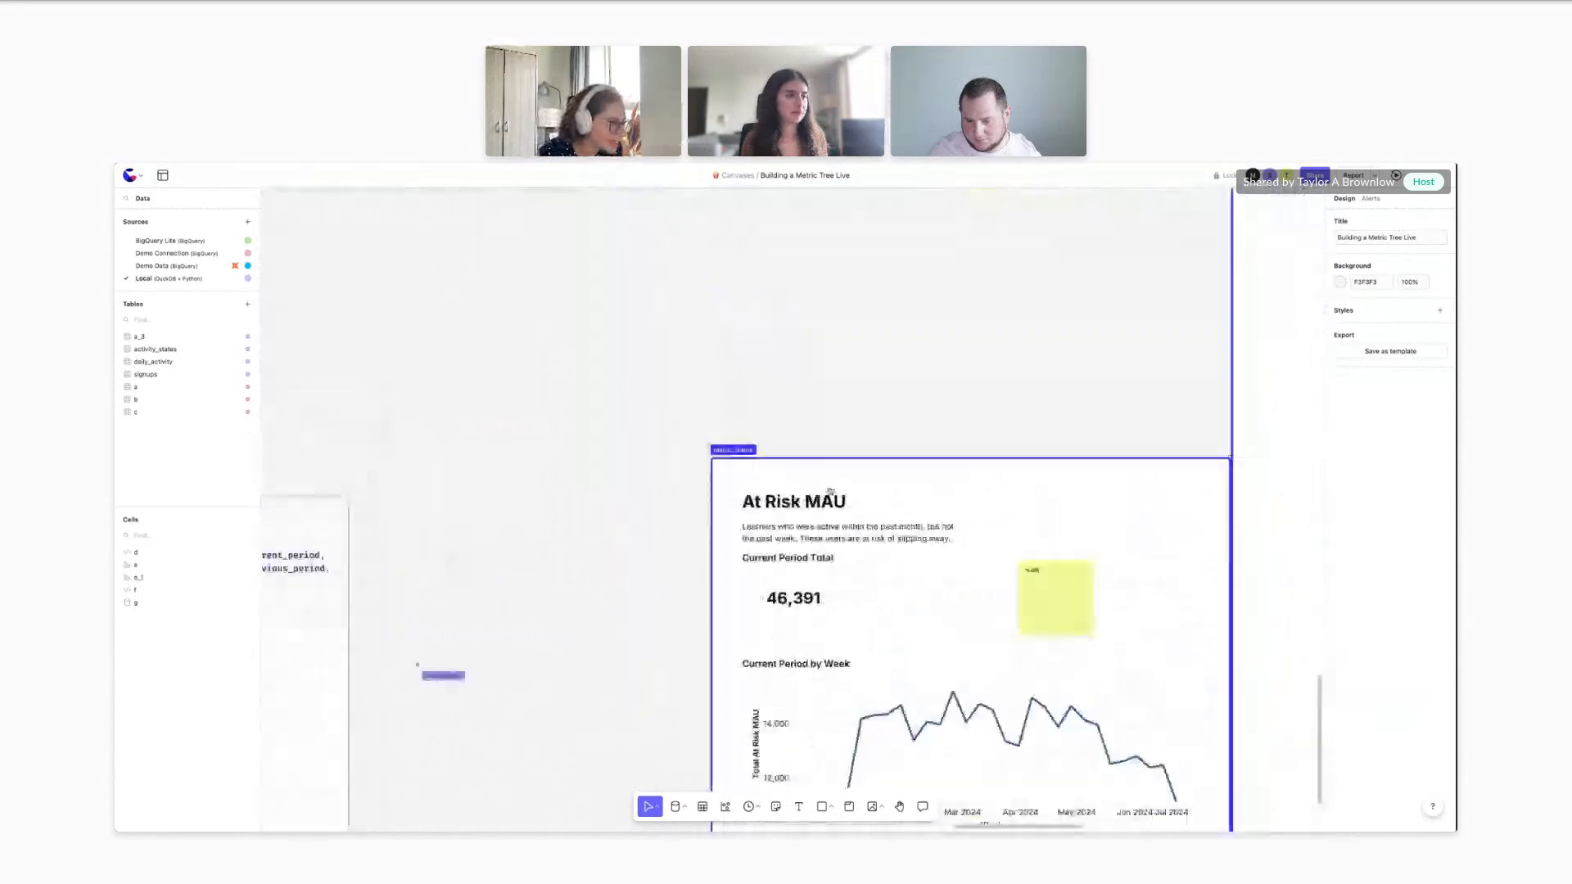
{"action": "scroll", "coordinate": [880, 390], "scroll_direction": "right", "scroll_amount": 10}
{"action": "scroll", "coordinate": [880, 390], "scroll_direction": "up", "scroll_amount": 8}
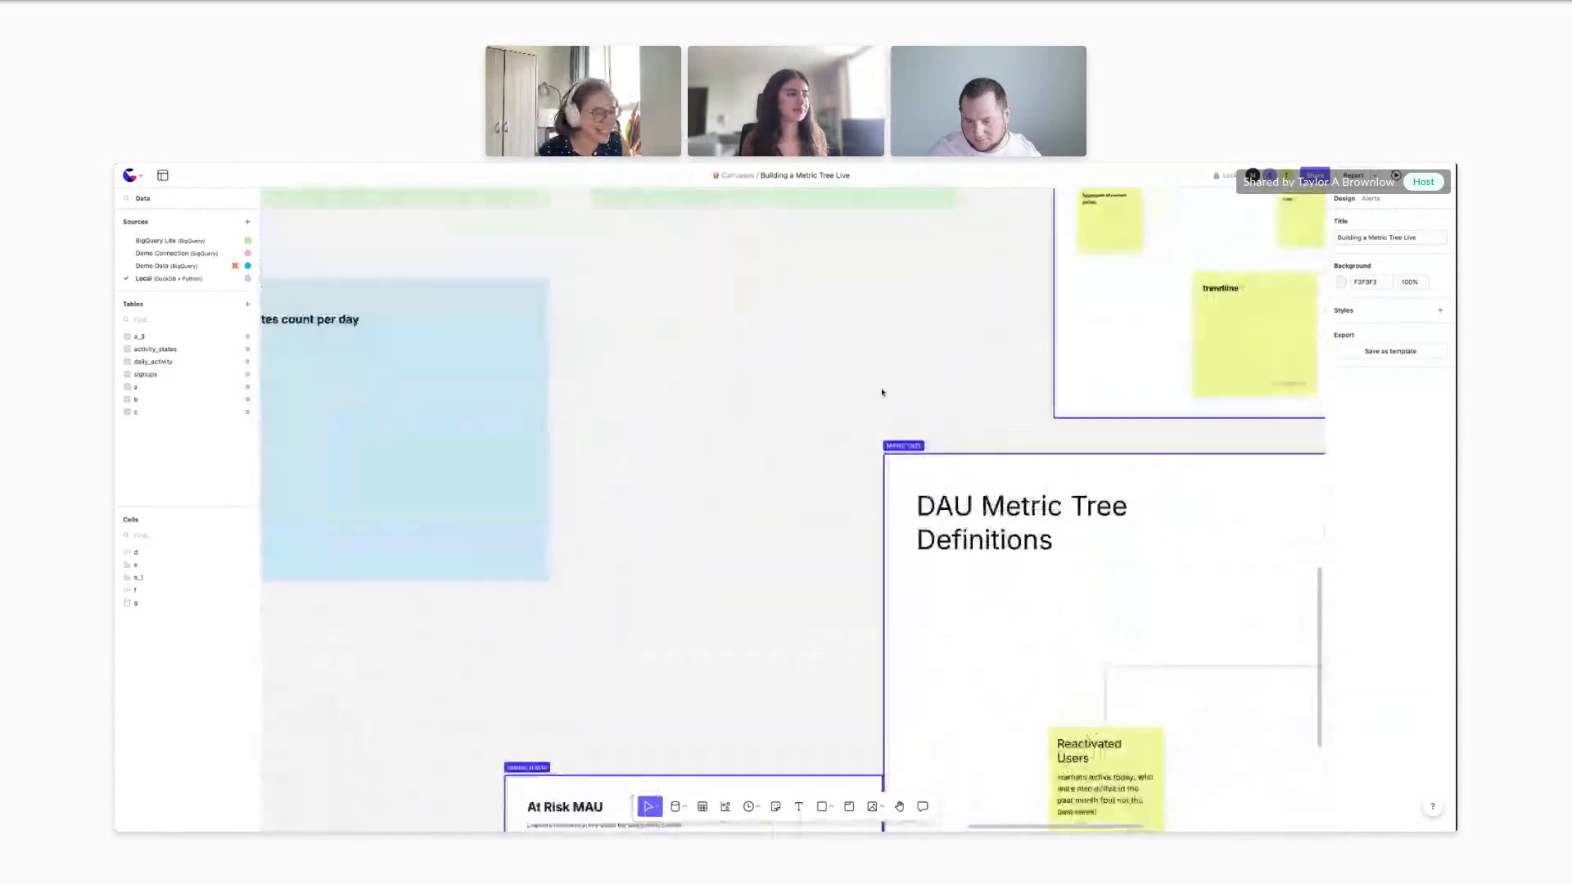
{"action": "scroll", "coordinate": [881, 392], "scroll_direction": "right", "scroll_amount": 3}
{"action": "scroll", "coordinate": [882, 392], "scroll_direction": "down", "scroll_amount": 3}
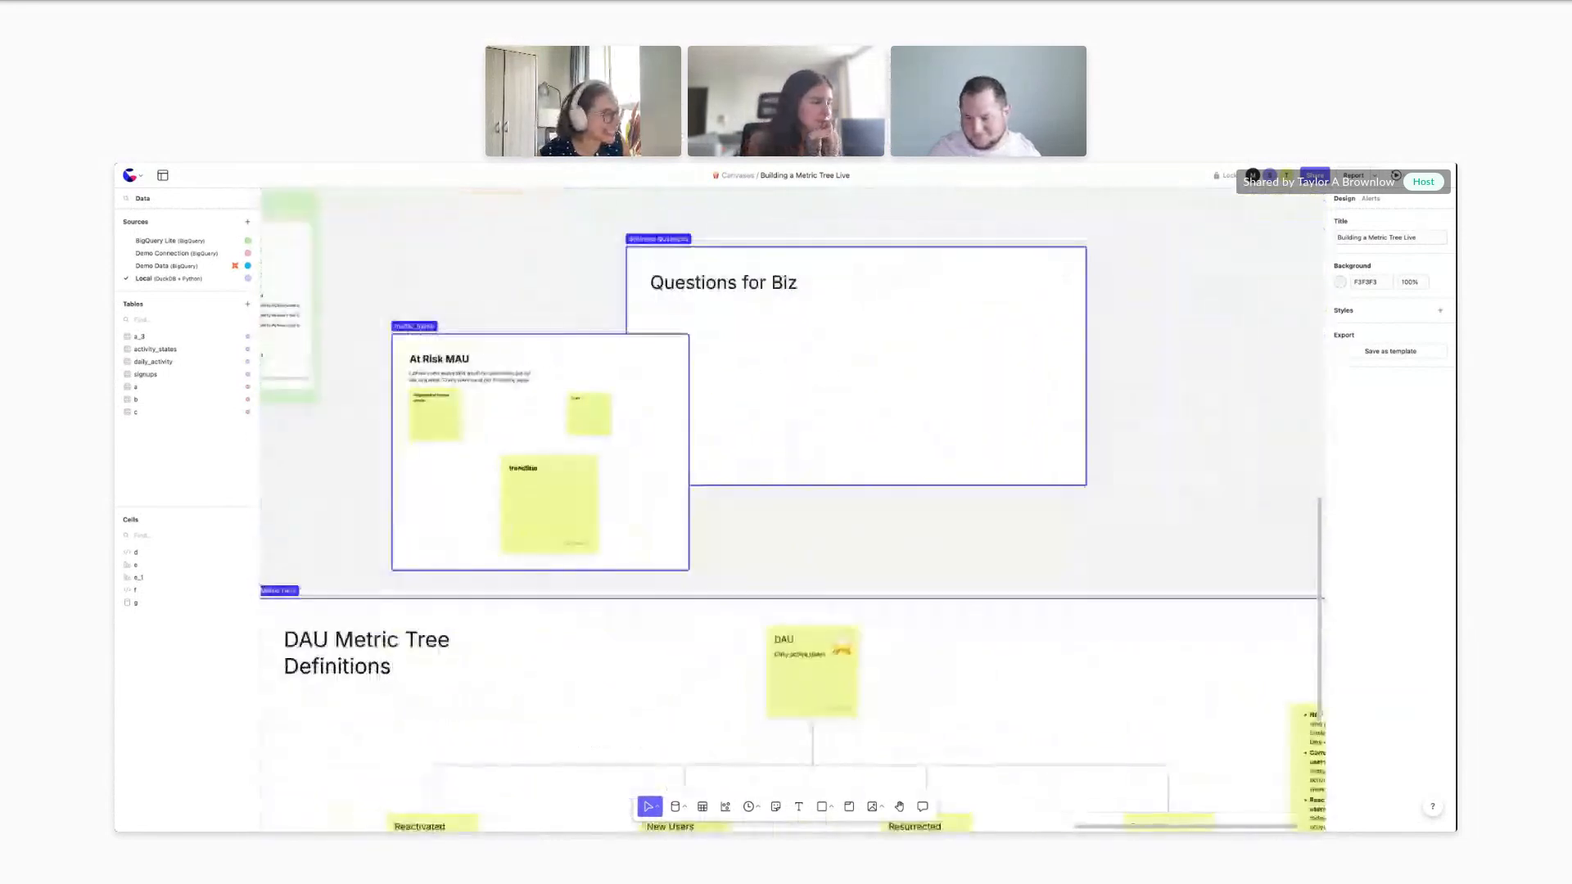
{"action": "scroll", "coordinate": [882, 392], "scroll_direction": "left", "scroll_amount": 3}
{"action": "scroll", "coordinate": [882, 392], "scroll_direction": "up", "scroll_amount": 1}
{"action": "scroll", "coordinate": [881, 392], "scroll_direction": "down", "scroll_amount": 5}
{"action": "scroll", "coordinate": [882, 392], "scroll_direction": "left", "scroll_amount": 2}
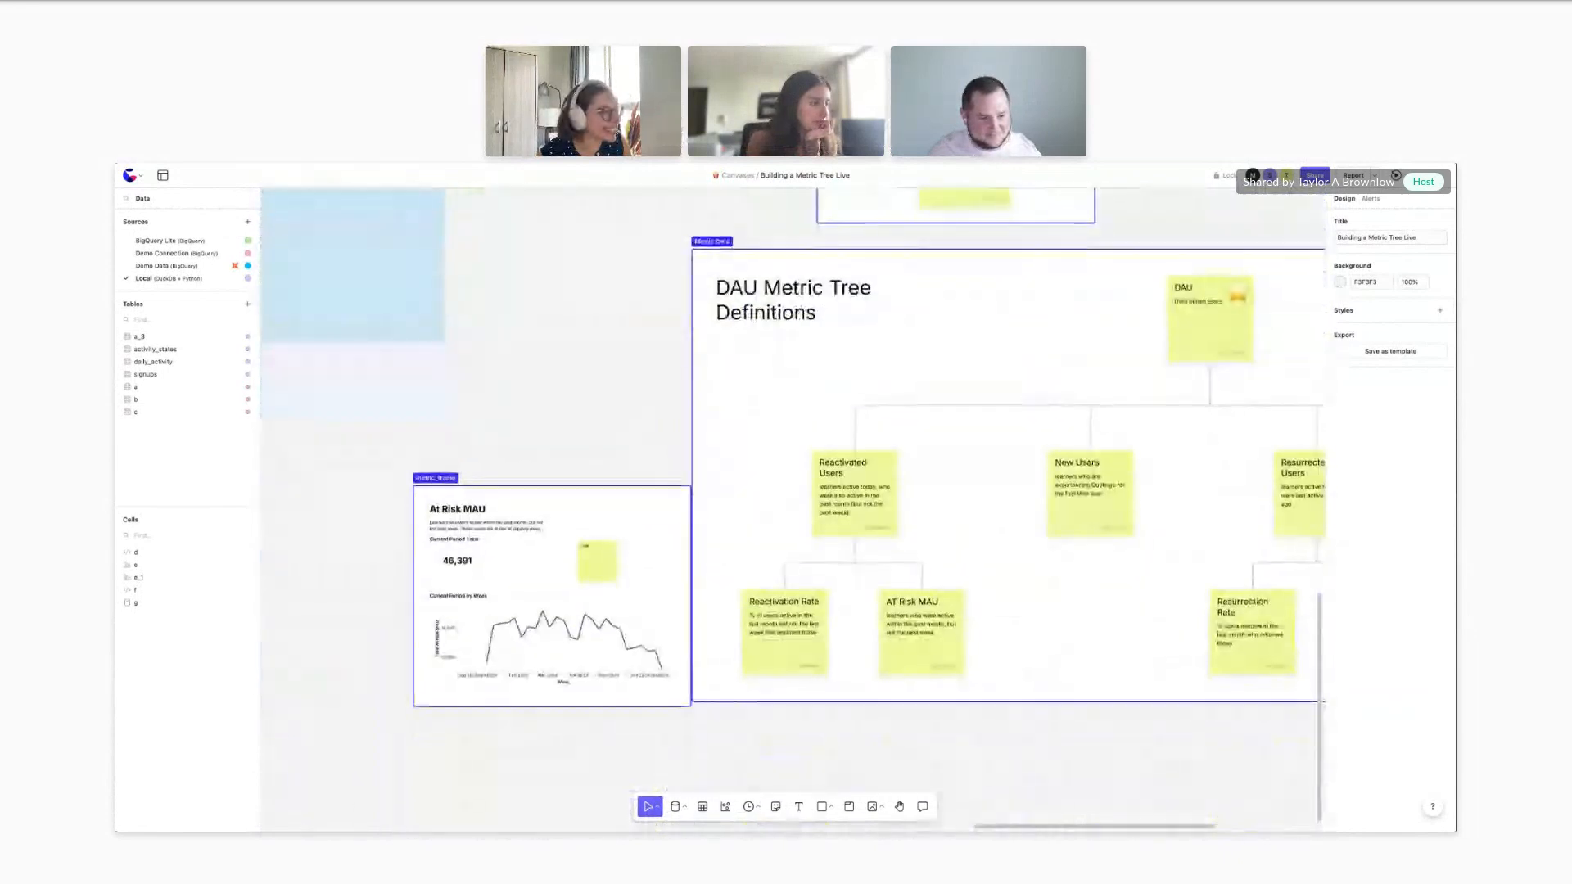
{"action": "scroll", "coordinate": [881, 392], "scroll_direction": "right", "scroll_amount": 3}
{"action": "scroll", "coordinate": [881, 392], "scroll_direction": "right", "scroll_amount": 2}
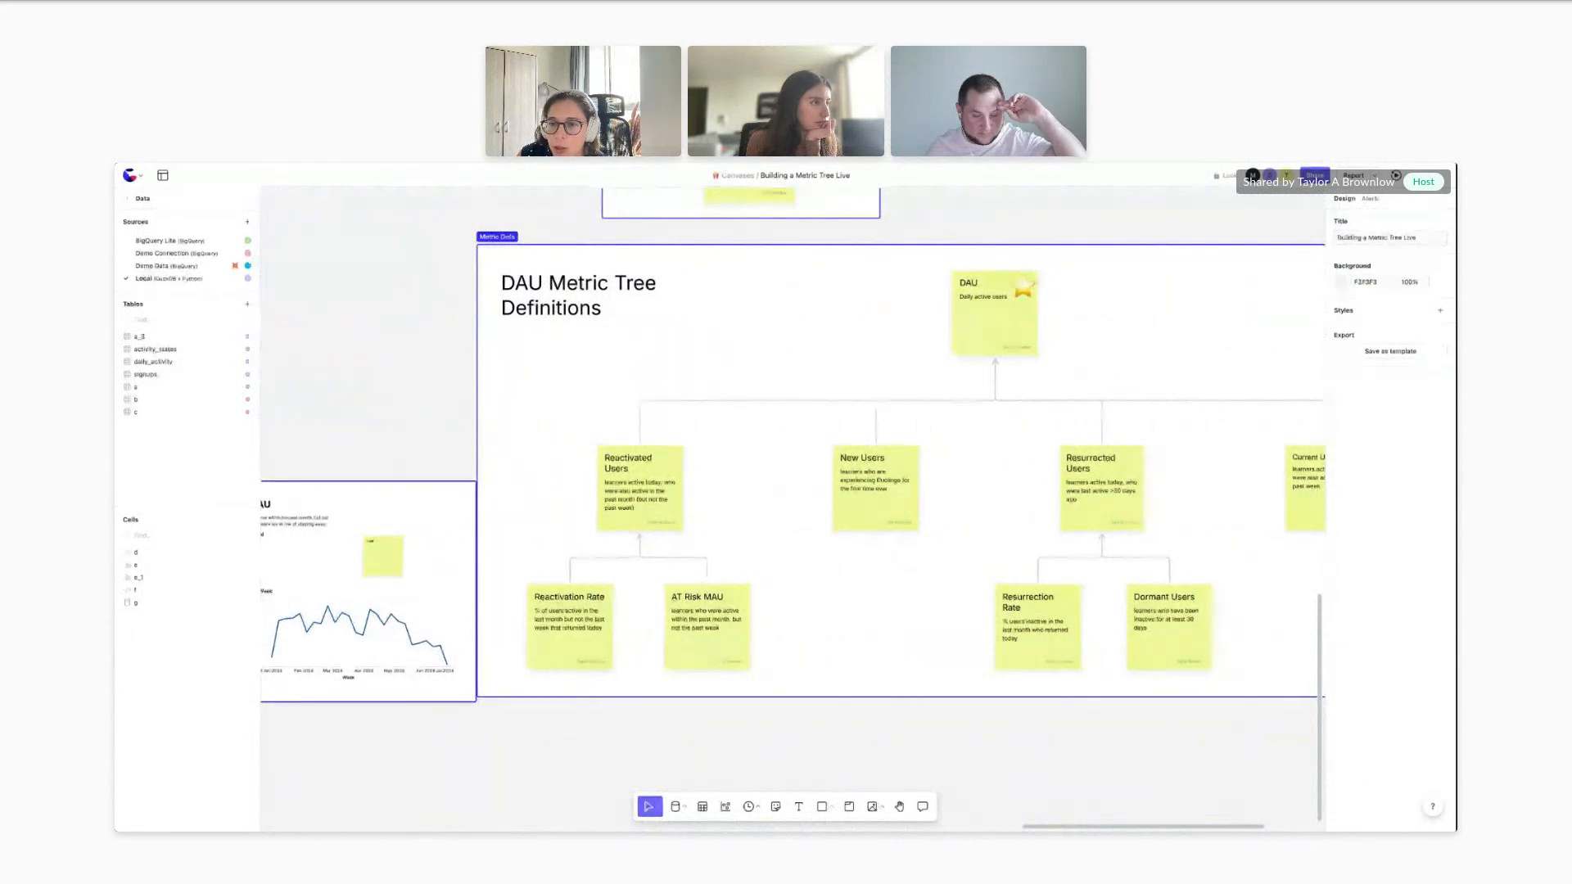
{"action": "scroll", "coordinate": [740, 681], "scroll_direction": "left", "scroll_amount": 6}
{"action": "scroll", "coordinate": [741, 681], "scroll_direction": "down", "scroll_amount": 2}
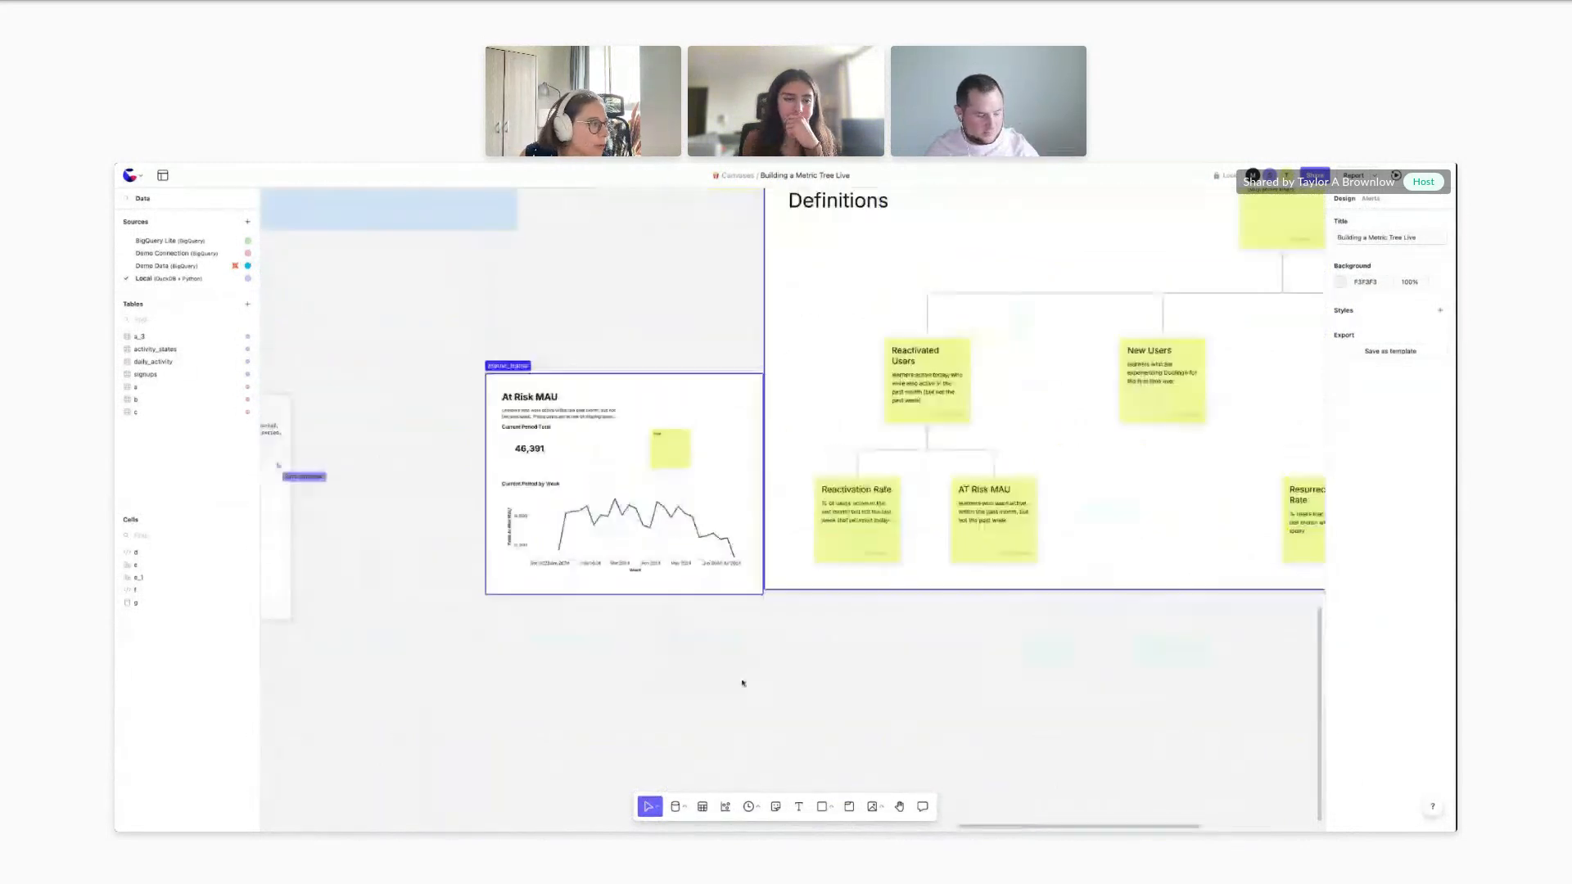
{"action": "scroll", "coordinate": [770, 565], "scroll_direction": "up", "scroll_amount": 3}
Move the At Risk MAU metric frame slightly away from the DAU Metric Tree Definitions frame to leave a gap
{"action": "left_click", "coordinate": [860, 362]}
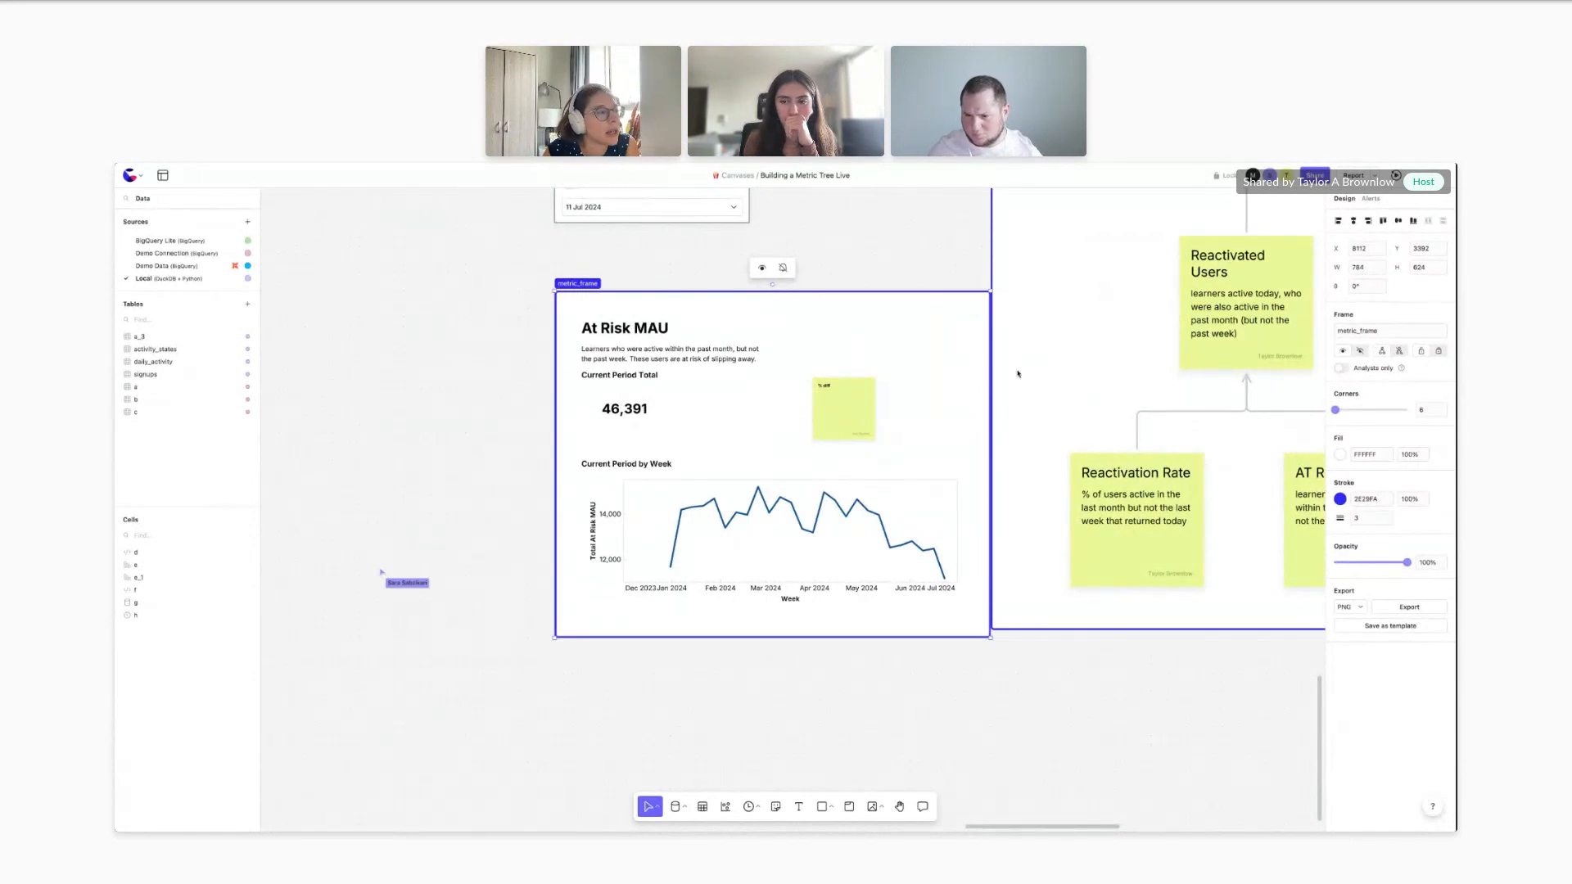
{"action": "scroll", "coordinate": [1014, 376], "scroll_direction": "up", "scroll_amount": 1}
{"action": "left_click", "coordinate": [952, 383]}
{"action": "left_click_drag", "start_coordinate": [954, 385], "coordinate": [943, 377]}
Compare the definitions on the Reactivation Rate and AT Risk MAU sticky notes with the At Risk MAU metric frame
{"action": "scroll", "coordinate": [996, 625], "scroll_direction": "right", "scroll_amount": 4}
{"action": "scroll", "coordinate": [996, 626], "scroll_direction": "up", "scroll_amount": 1}
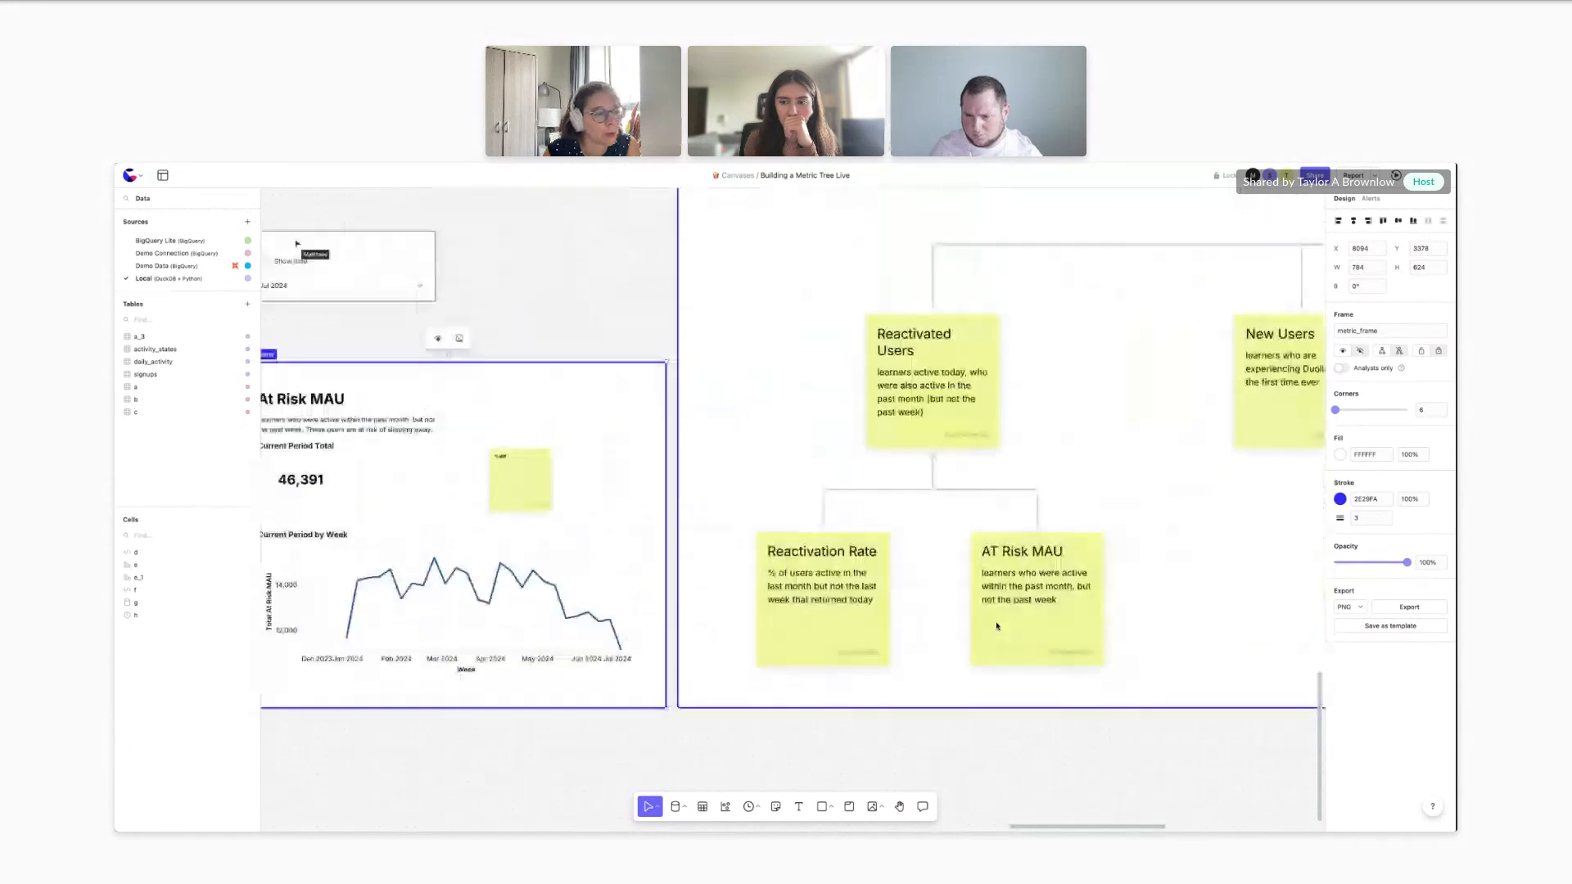
{"action": "scroll", "coordinate": [996, 625], "scroll_direction": "right", "scroll_amount": 3}
{"action": "scroll", "coordinate": [991, 622], "scroll_direction": "left", "scroll_amount": 4}
{"action": "scroll", "coordinate": [982, 616], "scroll_direction": "up", "scroll_amount": 1}
{"action": "left_click", "coordinate": [979, 612]}
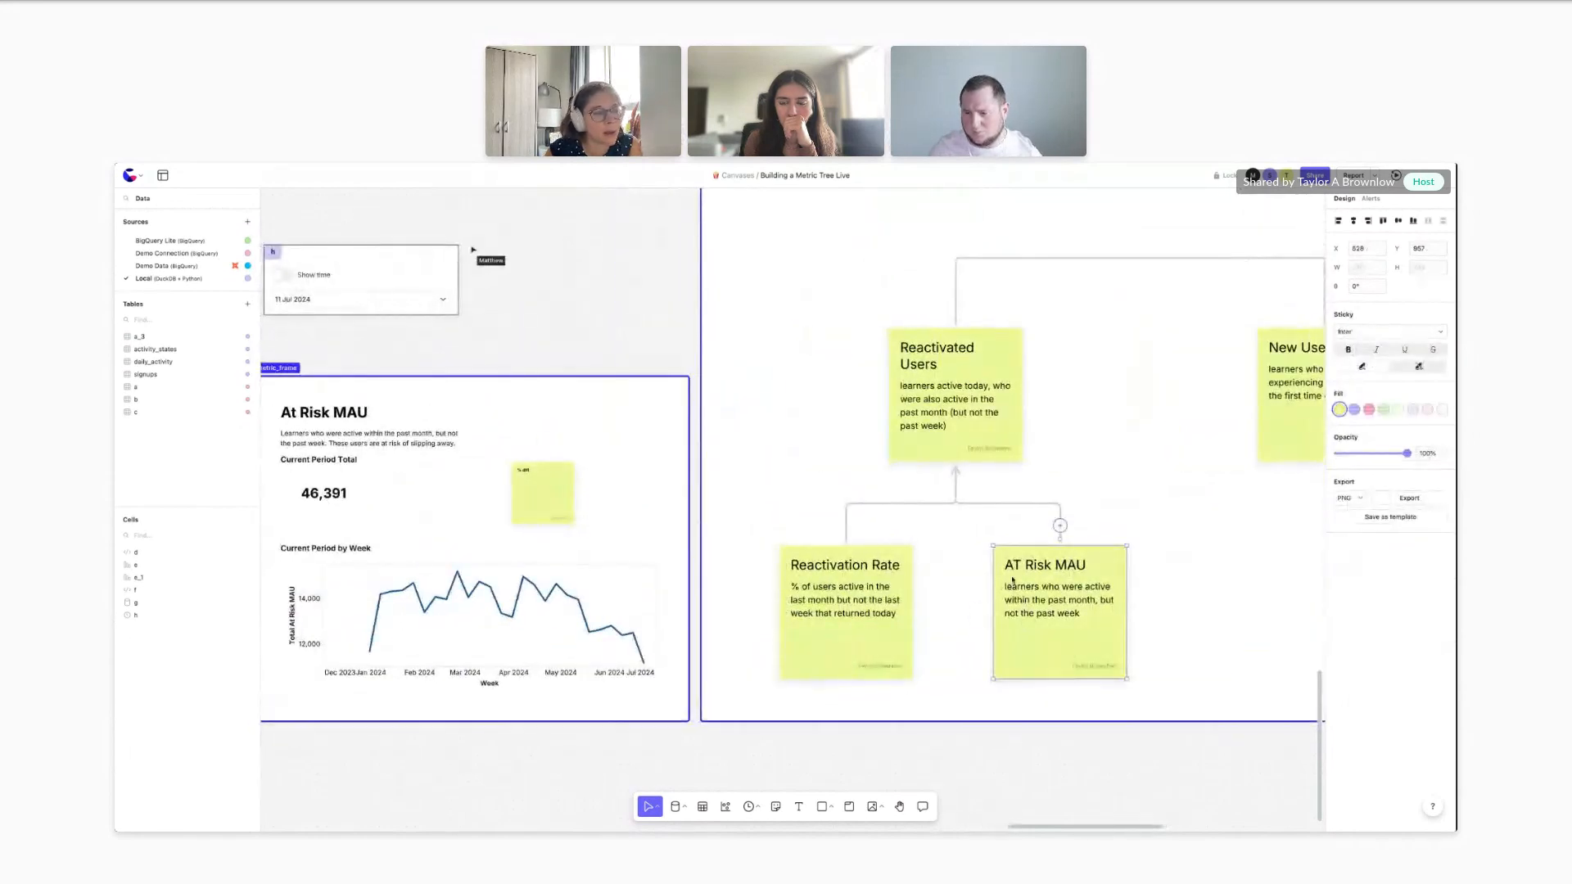
{"action": "left_click", "coordinate": [841, 599]}
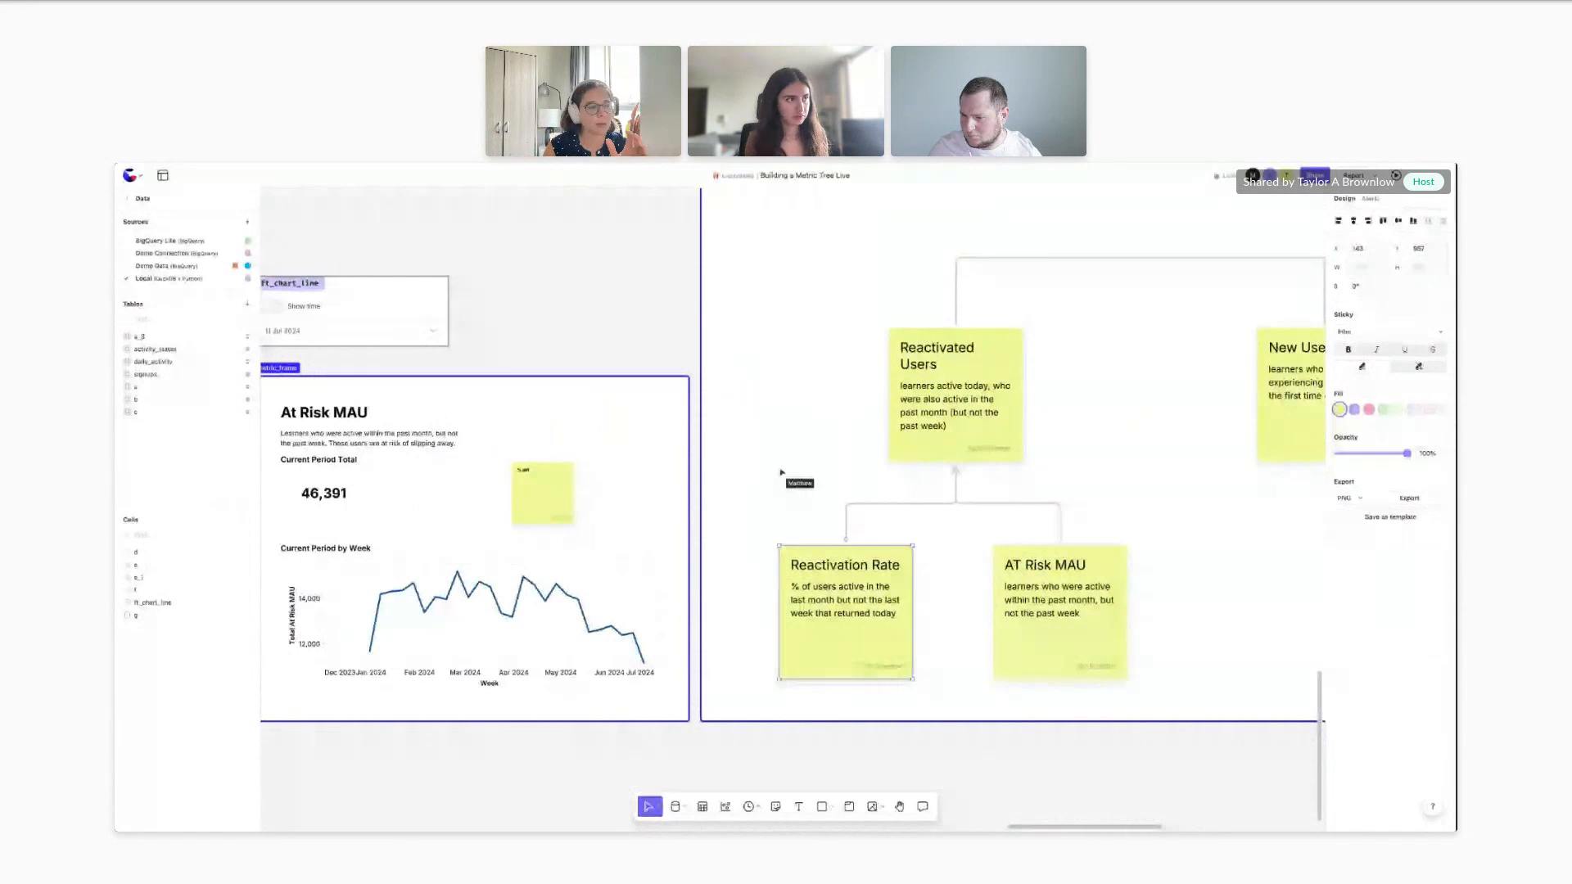
{"action": "scroll", "coordinate": [954, 531], "scroll_direction": "down", "scroll_amount": 3}
{"action": "scroll", "coordinate": [954, 530], "scroll_direction": "left", "scroll_amount": 1}
{"action": "left_click", "coordinate": [1054, 520]}
{"action": "scroll", "coordinate": [1236, 740], "scroll_direction": "down", "scroll_amount": 1}
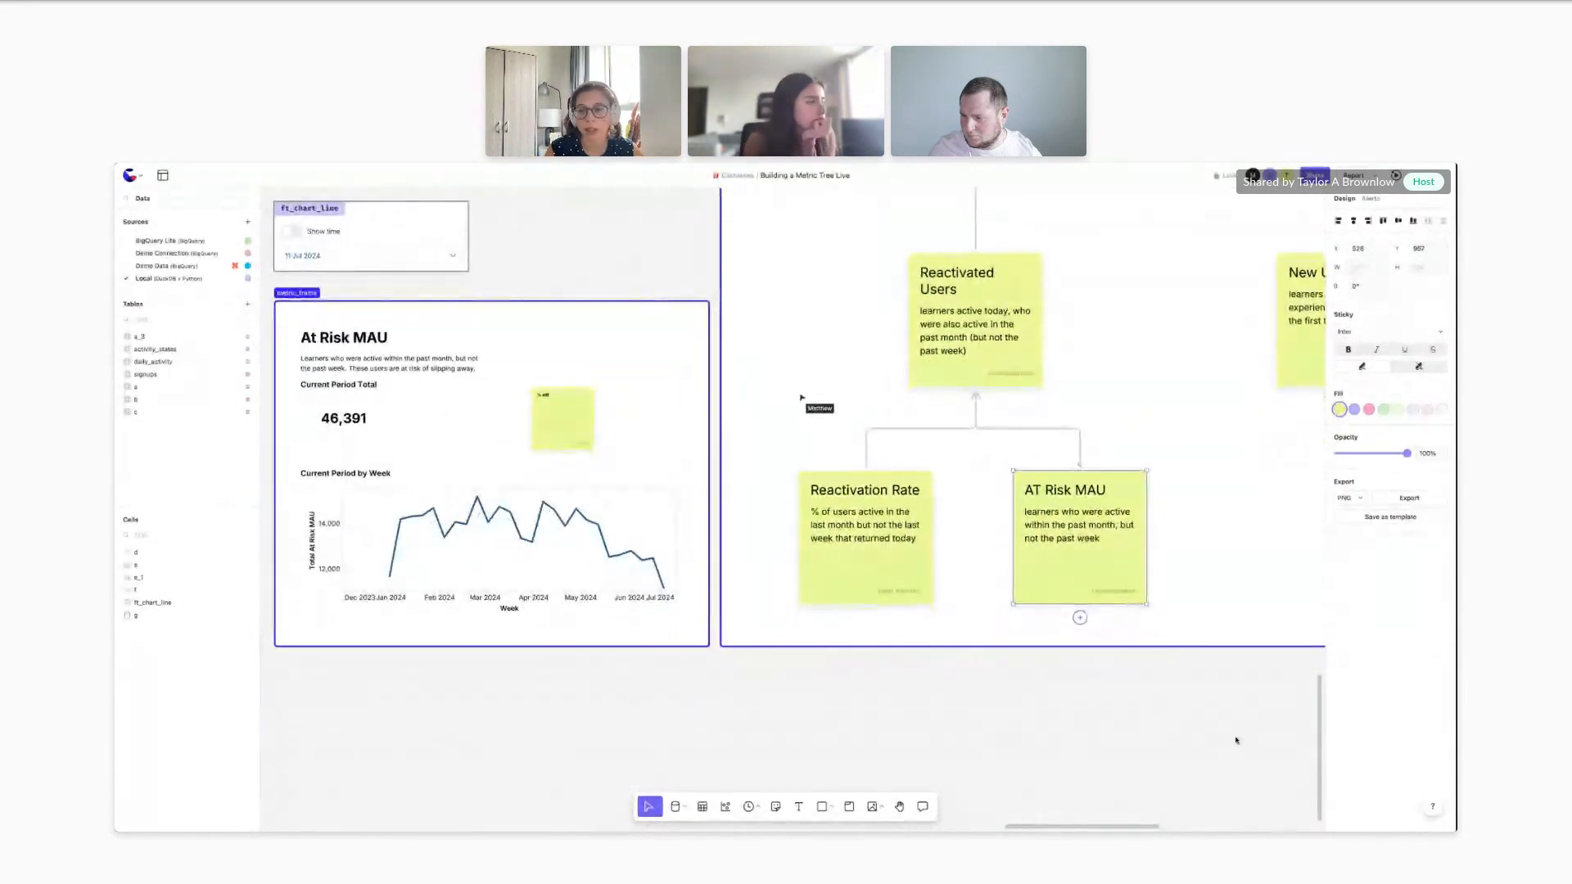
Review the Reactivated Users note and its two child notes, Reactivation Rate and AT Risk MAU, in the definitions tree
{"action": "scroll", "coordinate": [1236, 740], "scroll_direction": "down", "scroll_amount": 1}
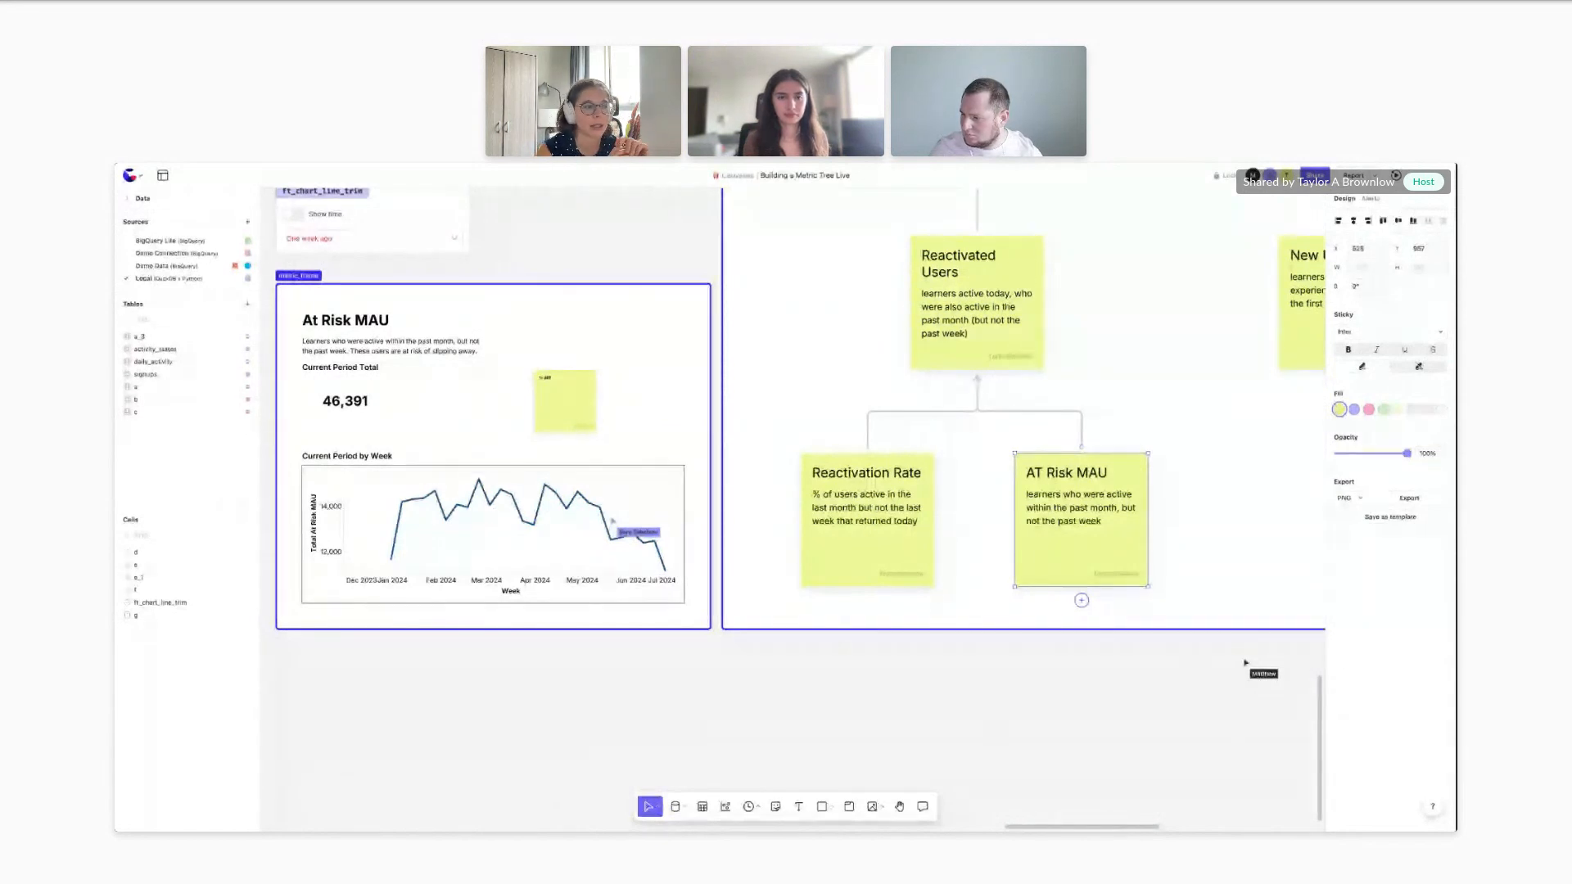
{"action": "left_click", "coordinate": [998, 311]}
{"action": "left_click", "coordinate": [862, 486]}
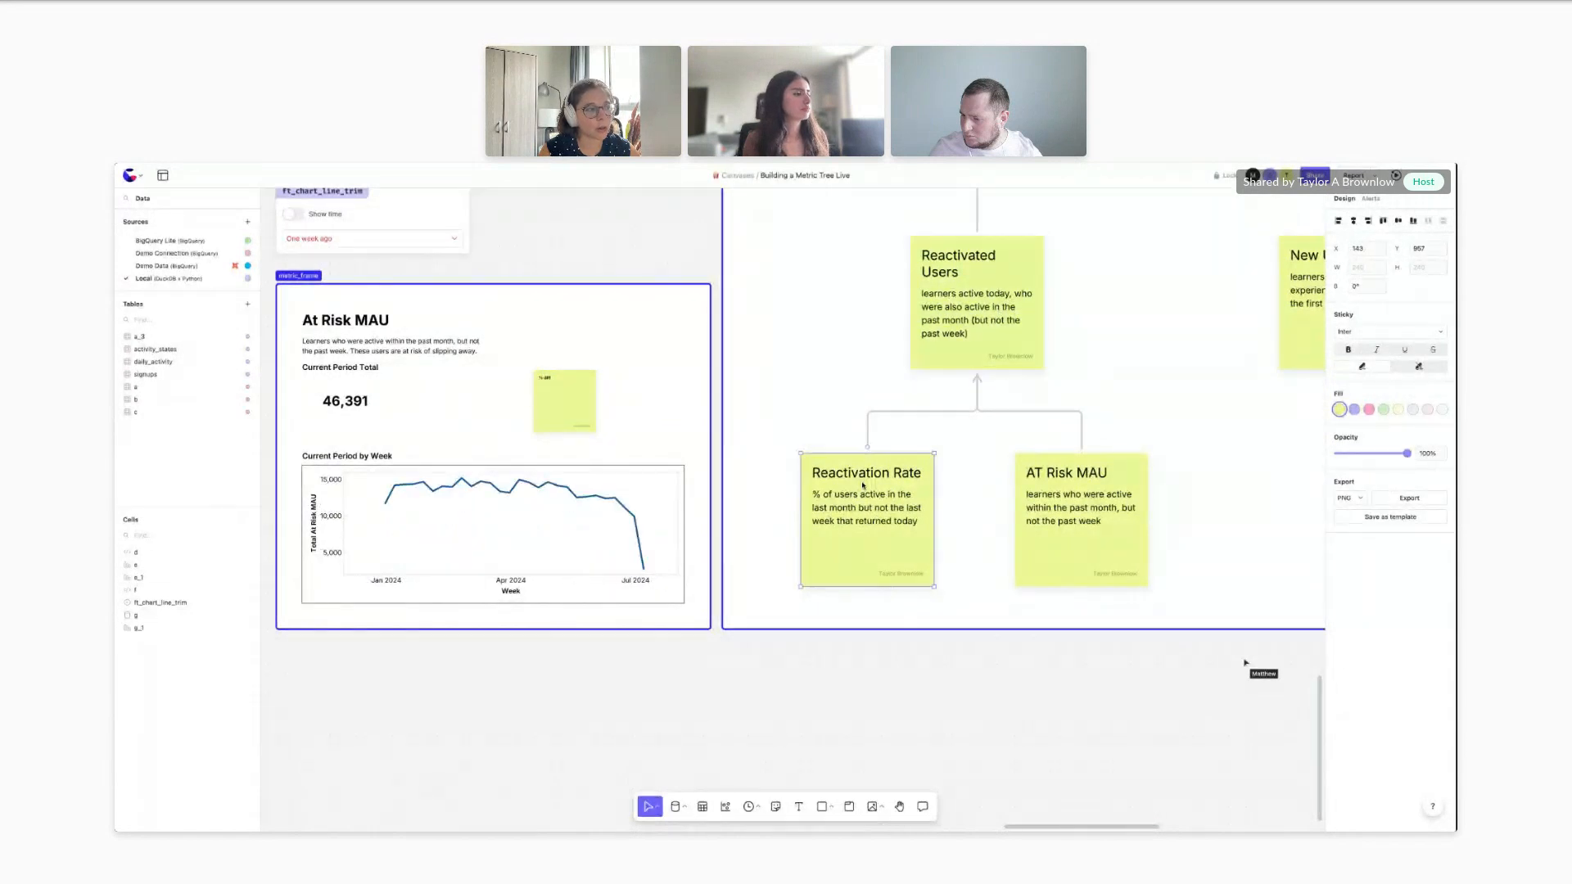
{"action": "left_click", "coordinate": [1054, 537]}
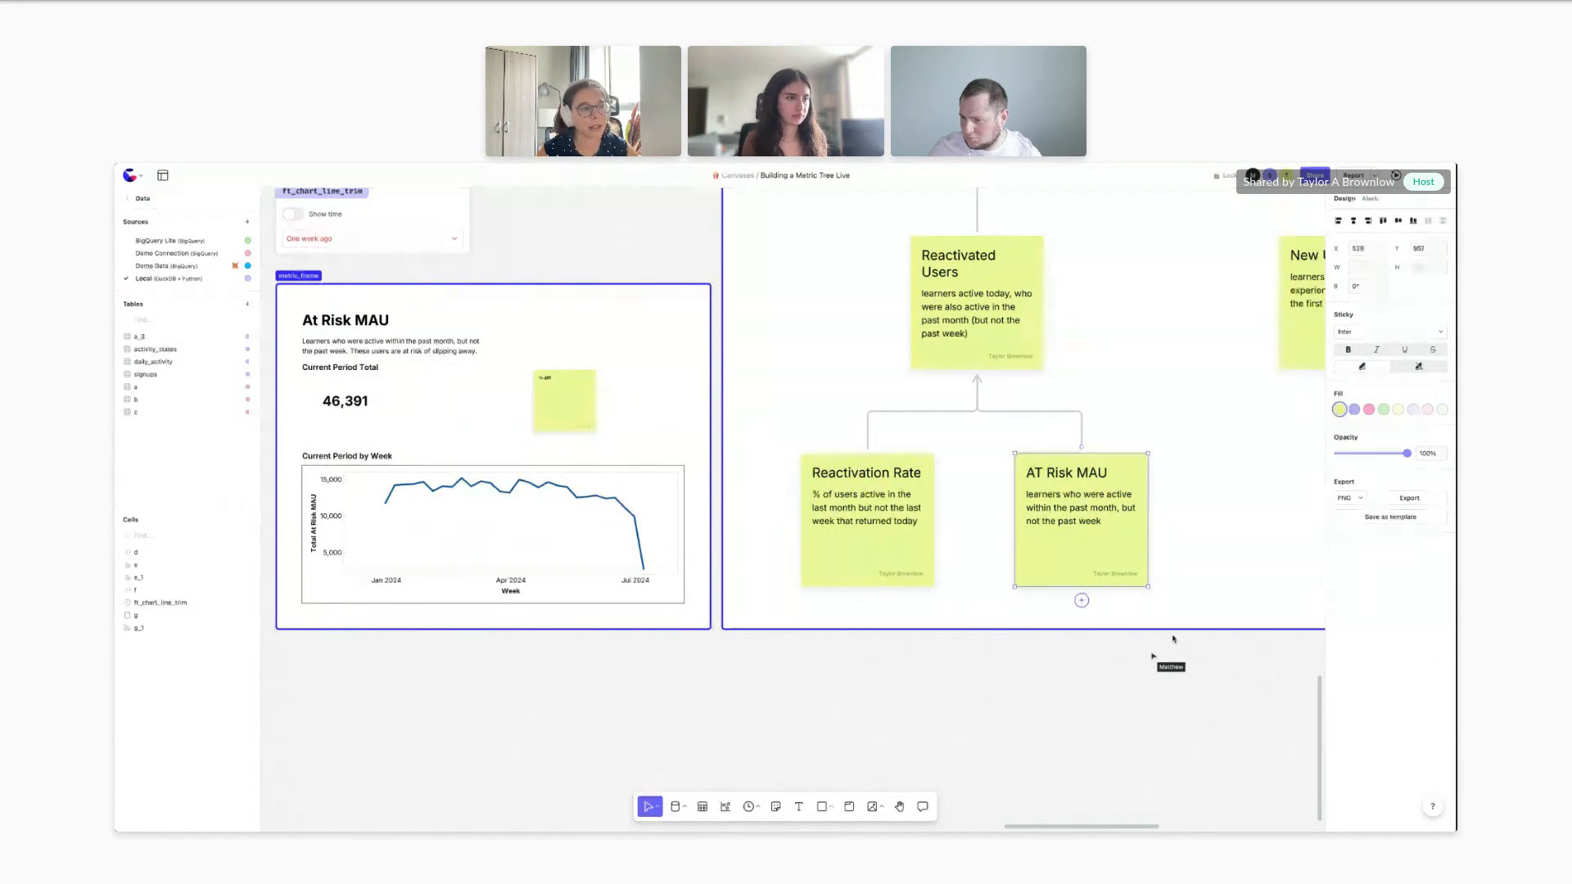
{"action": "scroll", "coordinate": [1115, 526], "scroll_direction": "down", "scroll_amount": 2}
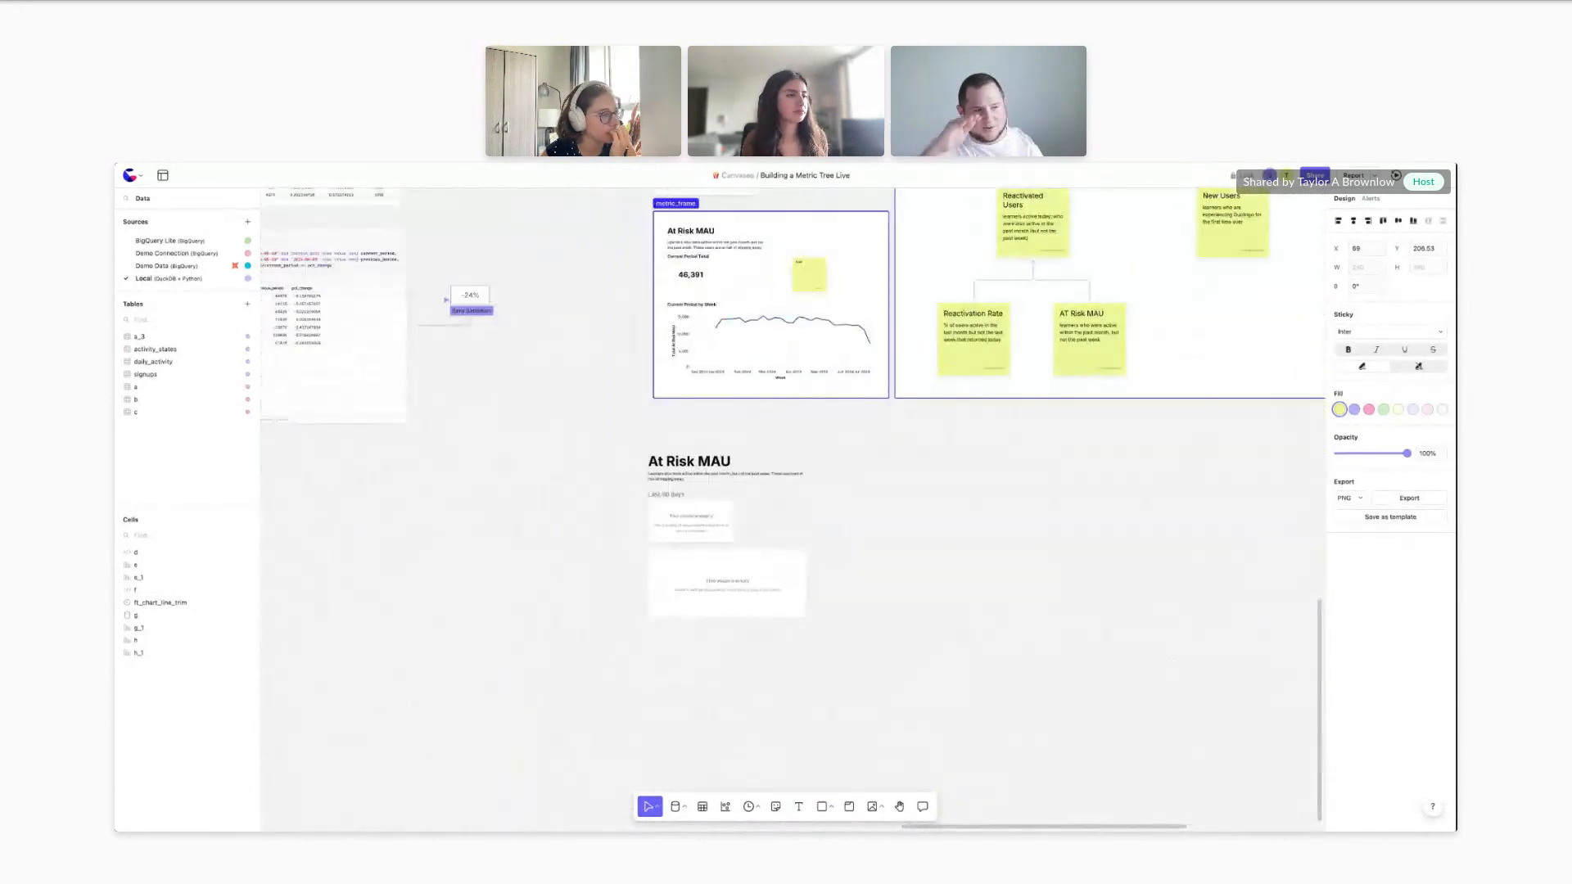
Add a small empty visual about 174 by 72 beside the upper empty visual in the new At Risk MAU layout
{"action": "left_click", "coordinate": [678, 470]}
{"action": "left_click", "coordinate": [737, 510]}
{"action": "left_click_drag", "start_coordinate": [738, 510], "coordinate": [894, 508]}
{"action": "key", "text": "ctrl+v"}
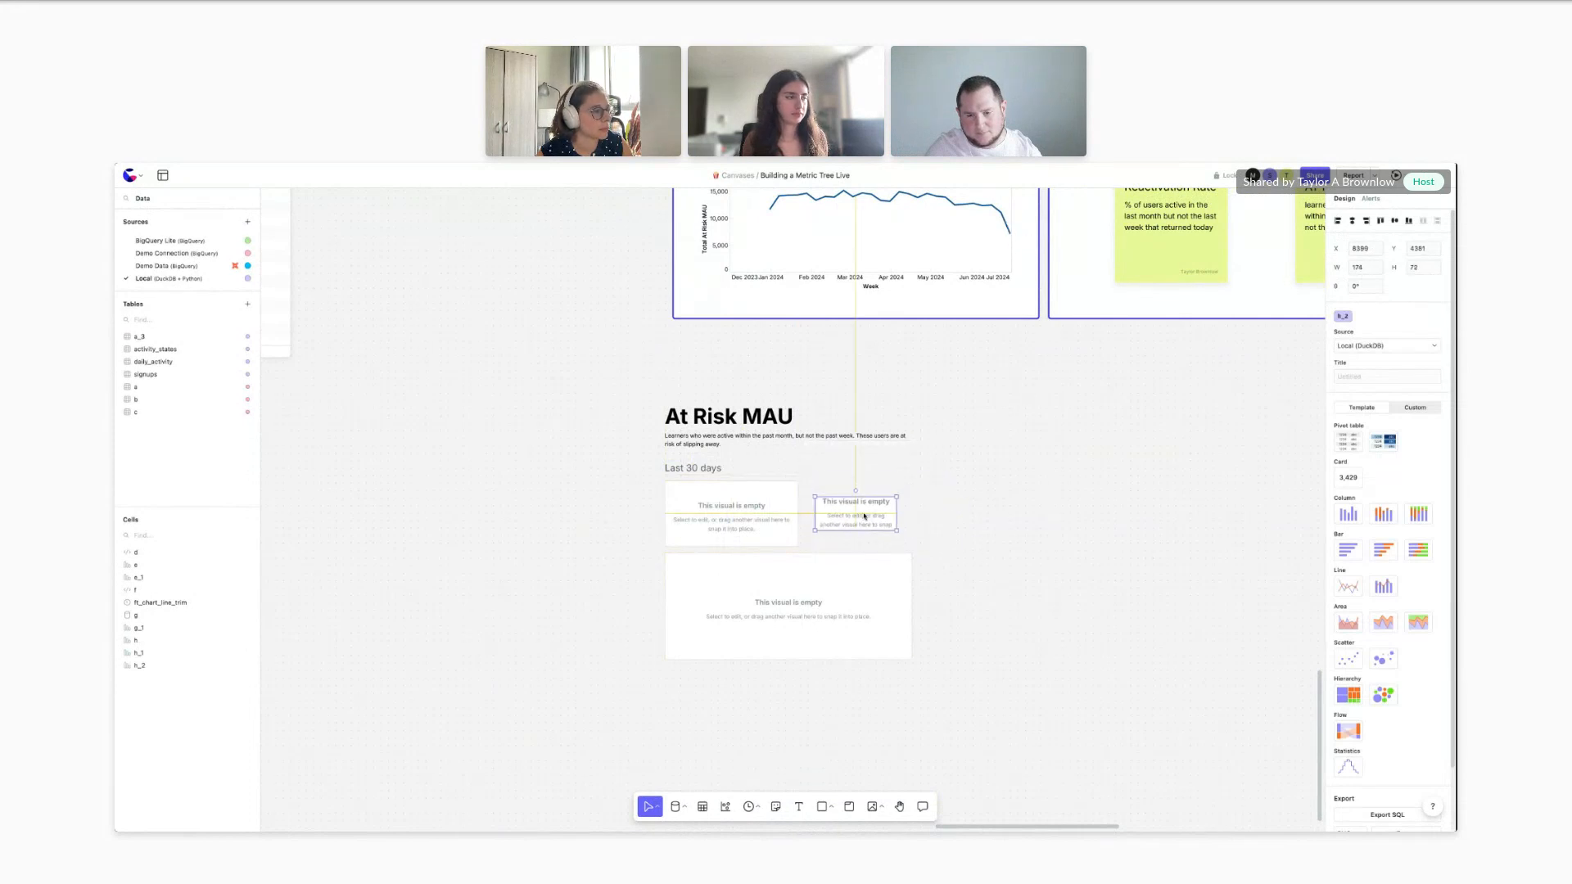
Duplicate the "Last 30 days" label, place the copy below the small empty visual and change its text to "% diff"
{"action": "scroll", "coordinate": [864, 497], "scroll_direction": "up", "scroll_amount": 2}
{"action": "left_click", "coordinate": [694, 469]}
{"action": "key", "text": "ctrl+c"}
{"action": "key", "text": "ctrl+v"}
{"action": "left_click_drag", "start_coordinate": [645, 461], "coordinate": [847, 549]}
{"action": "type", "text": "%"}
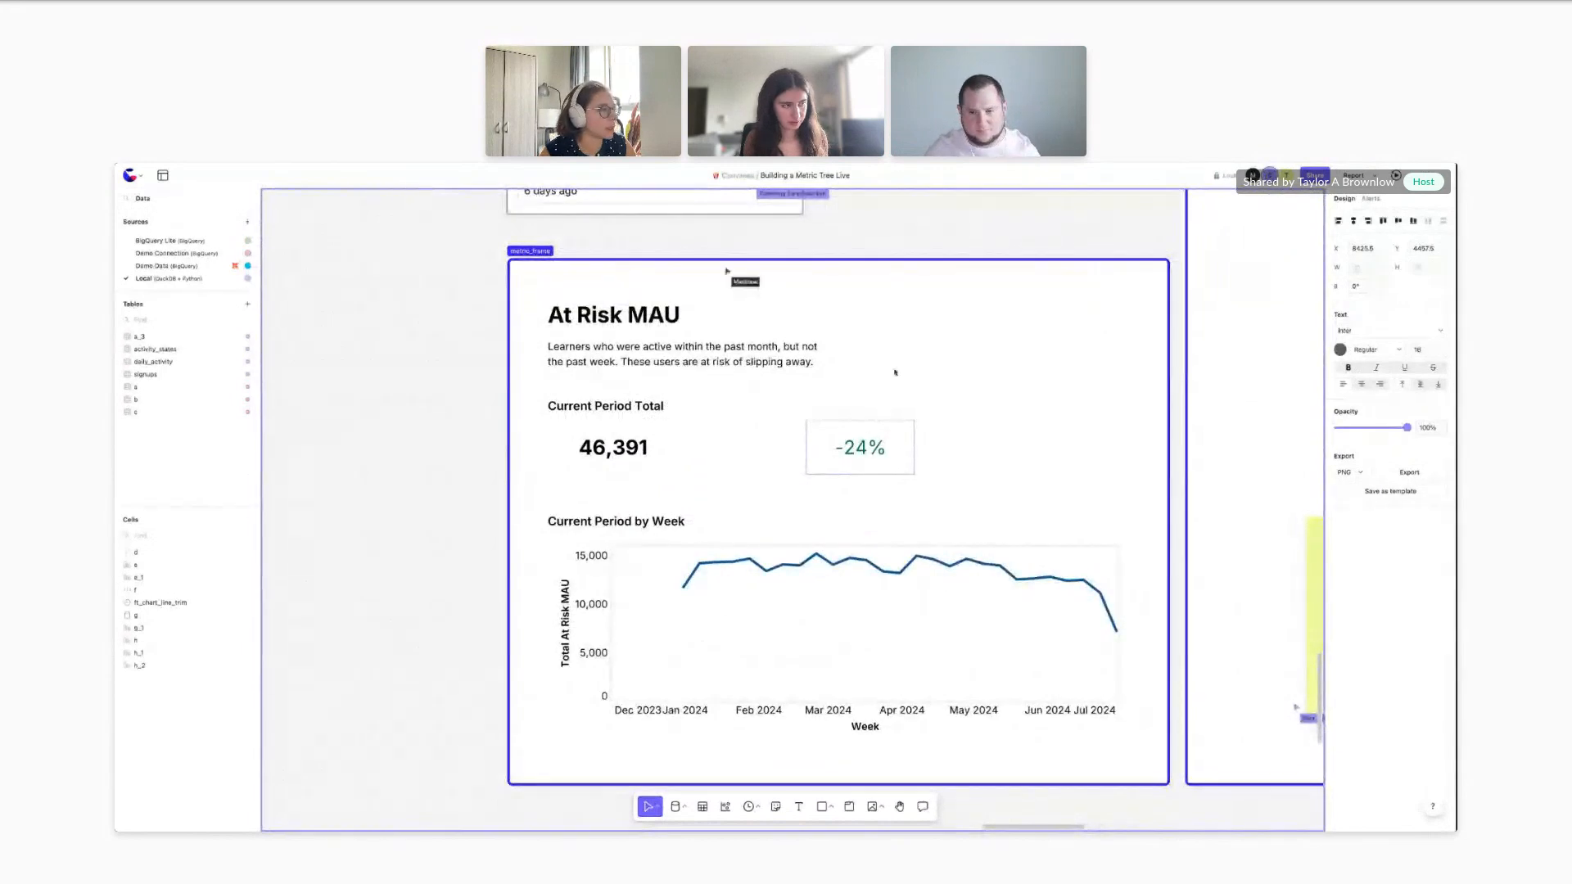
{"action": "scroll", "coordinate": [894, 372], "scroll_direction": "down", "scroll_amount": 2, "text": "ctrl"}
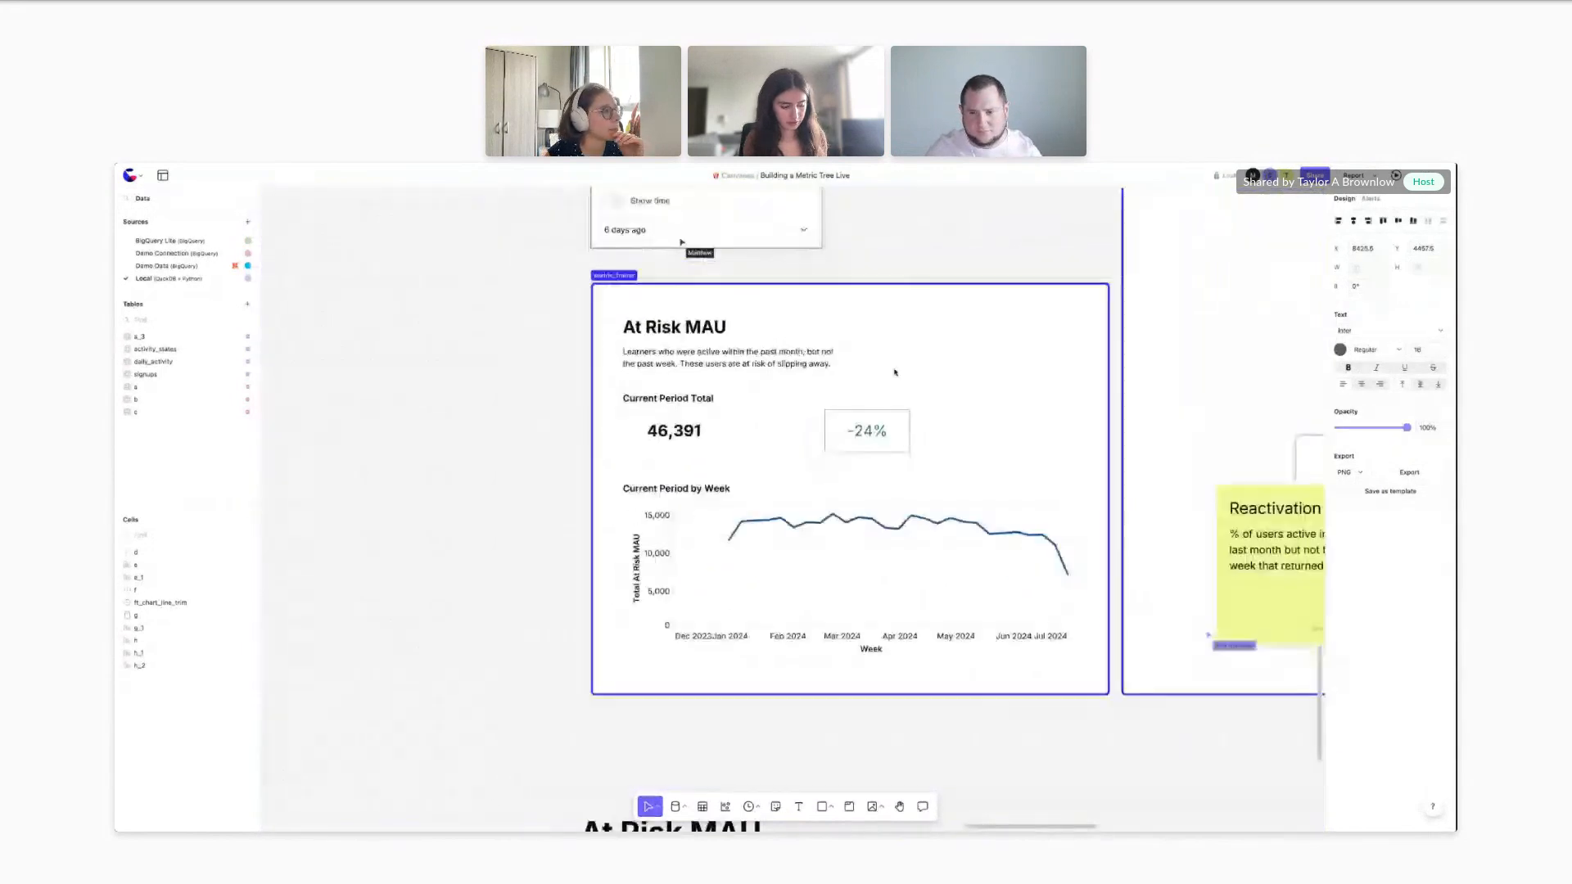
{"action": "scroll", "coordinate": [894, 372], "scroll_direction": "down", "scroll_amount": 5}
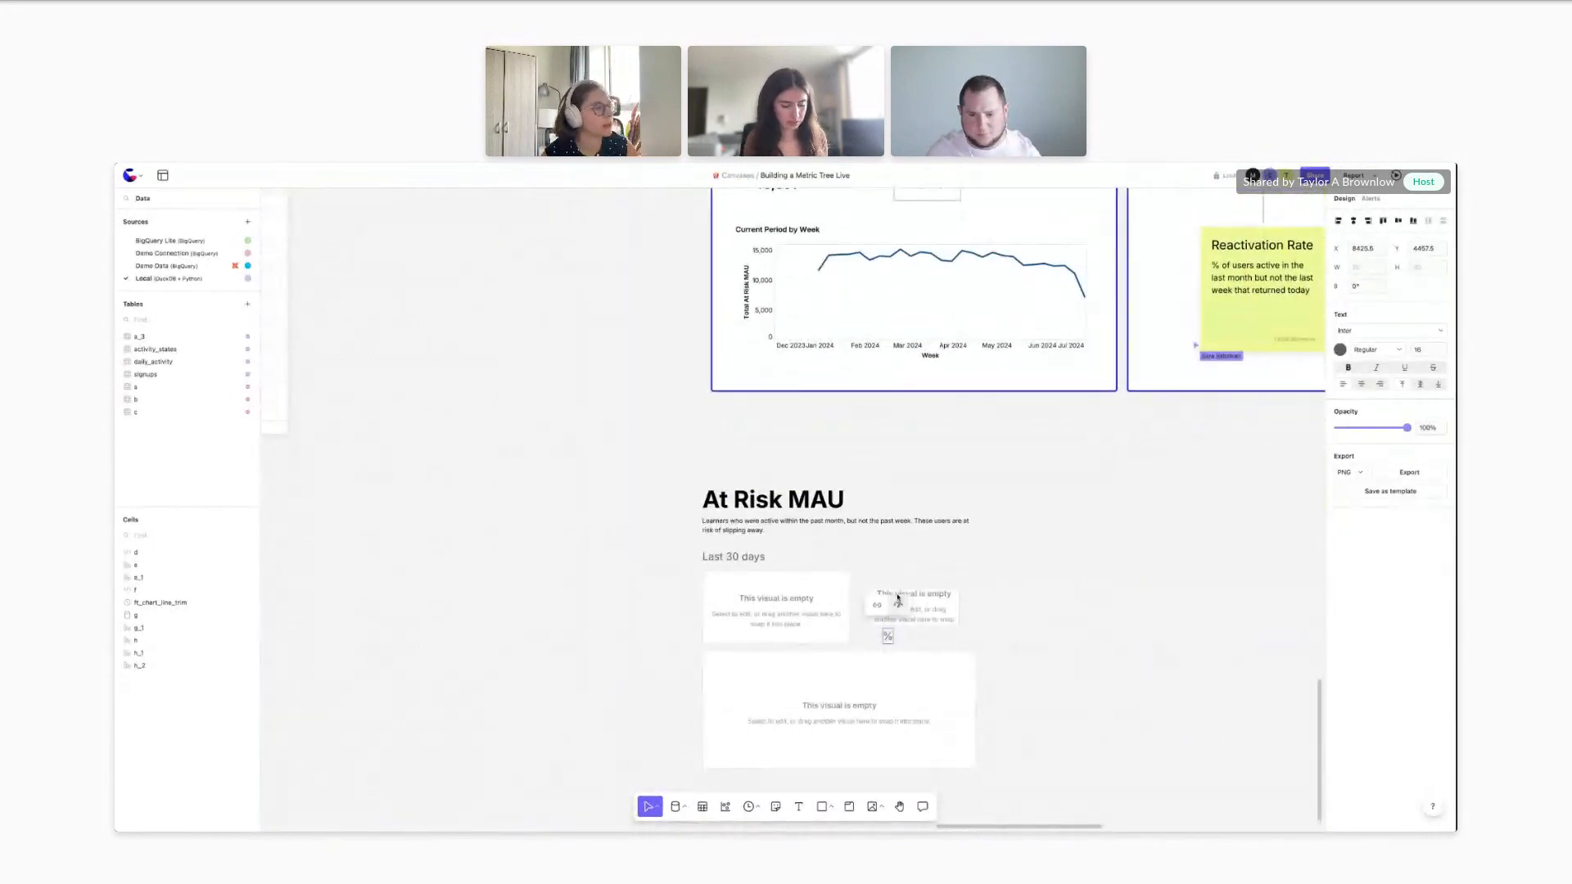
{"action": "scroll", "coordinate": [894, 618], "scroll_direction": "up", "scroll_amount": 2}
{"action": "scroll", "coordinate": [892, 676], "scroll_direction": "down", "scroll_amount": 3, "text": "ctrl"}
{"action": "scroll", "coordinate": [889, 679], "scroll_direction": "down", "scroll_amount": 1}
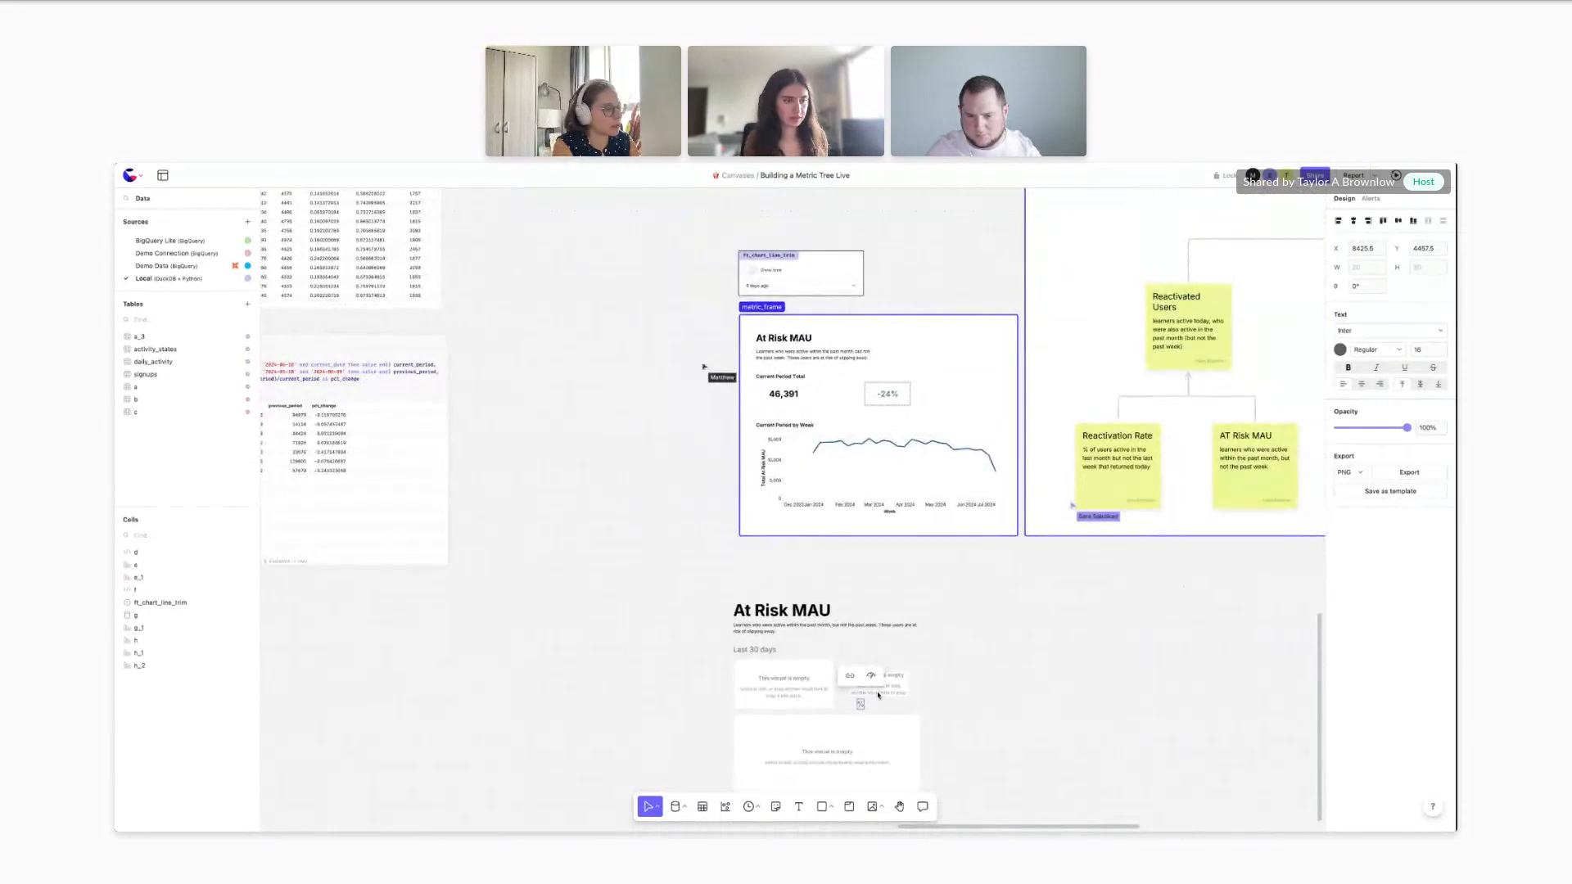
{"action": "type", "text": "diff"}
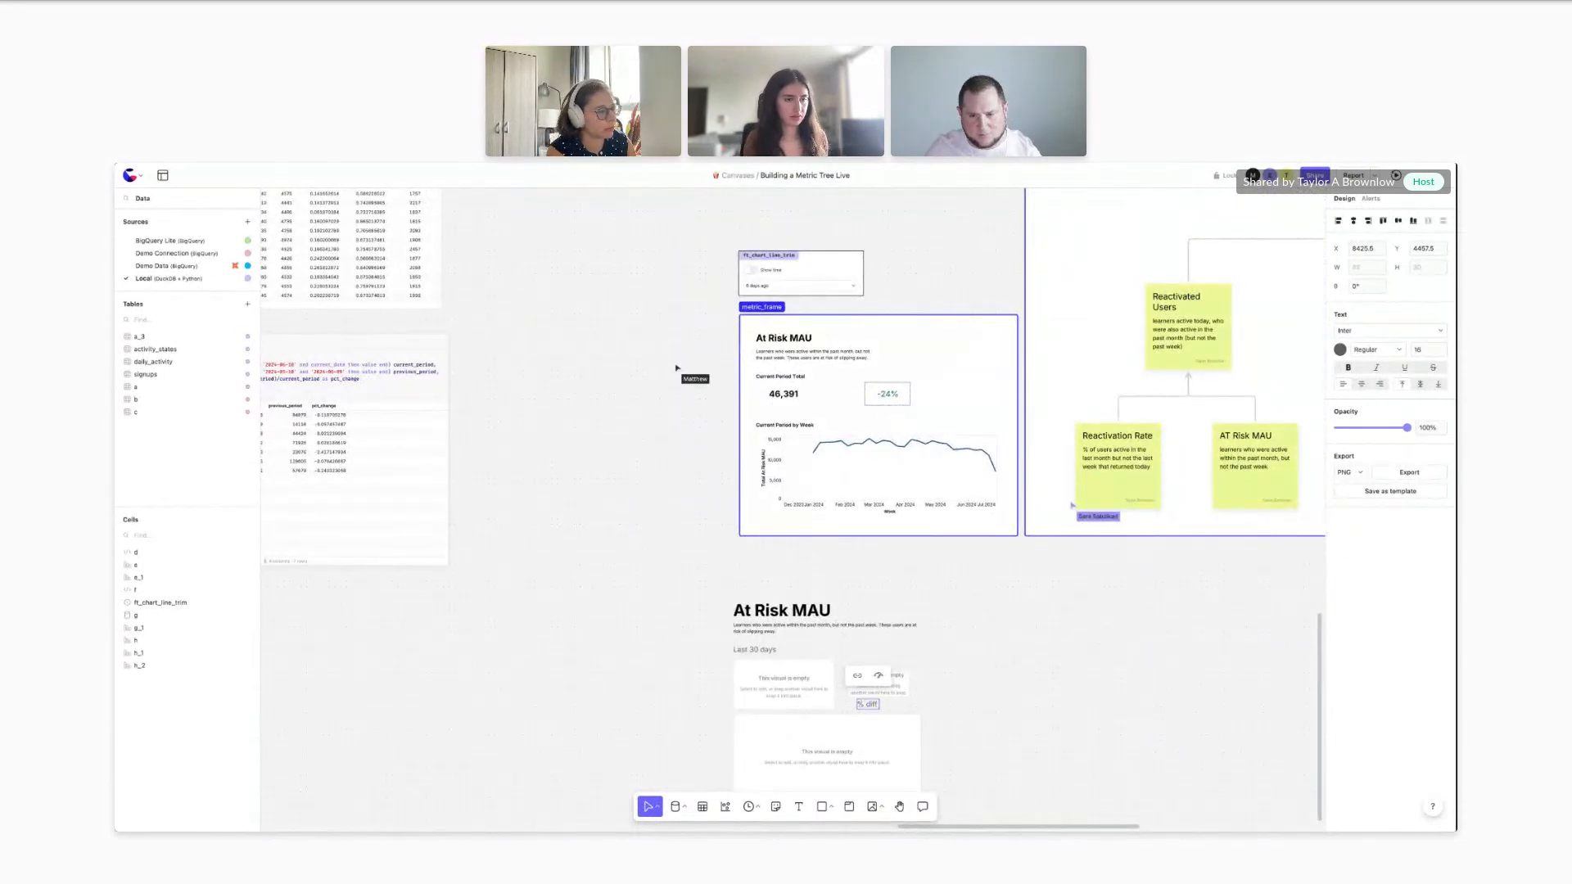
Extend the small label to "% diff to last period" and delete the whole label
{"action": "type", "text": " to last period"}
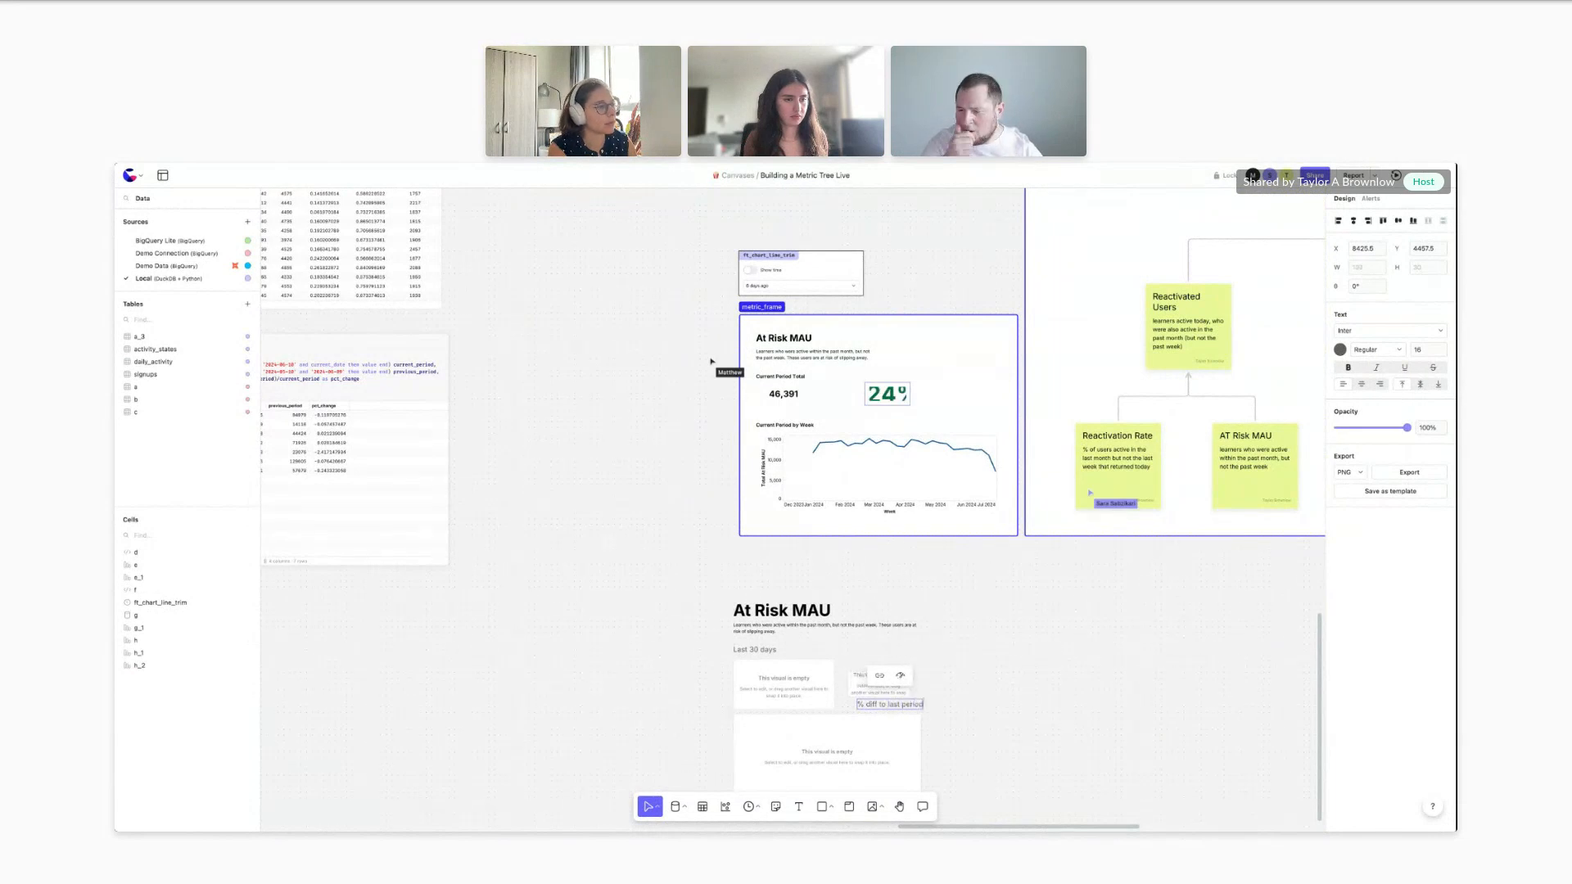
{"action": "key", "text": "Escape"}
{"action": "key", "text": "BackSpace"}
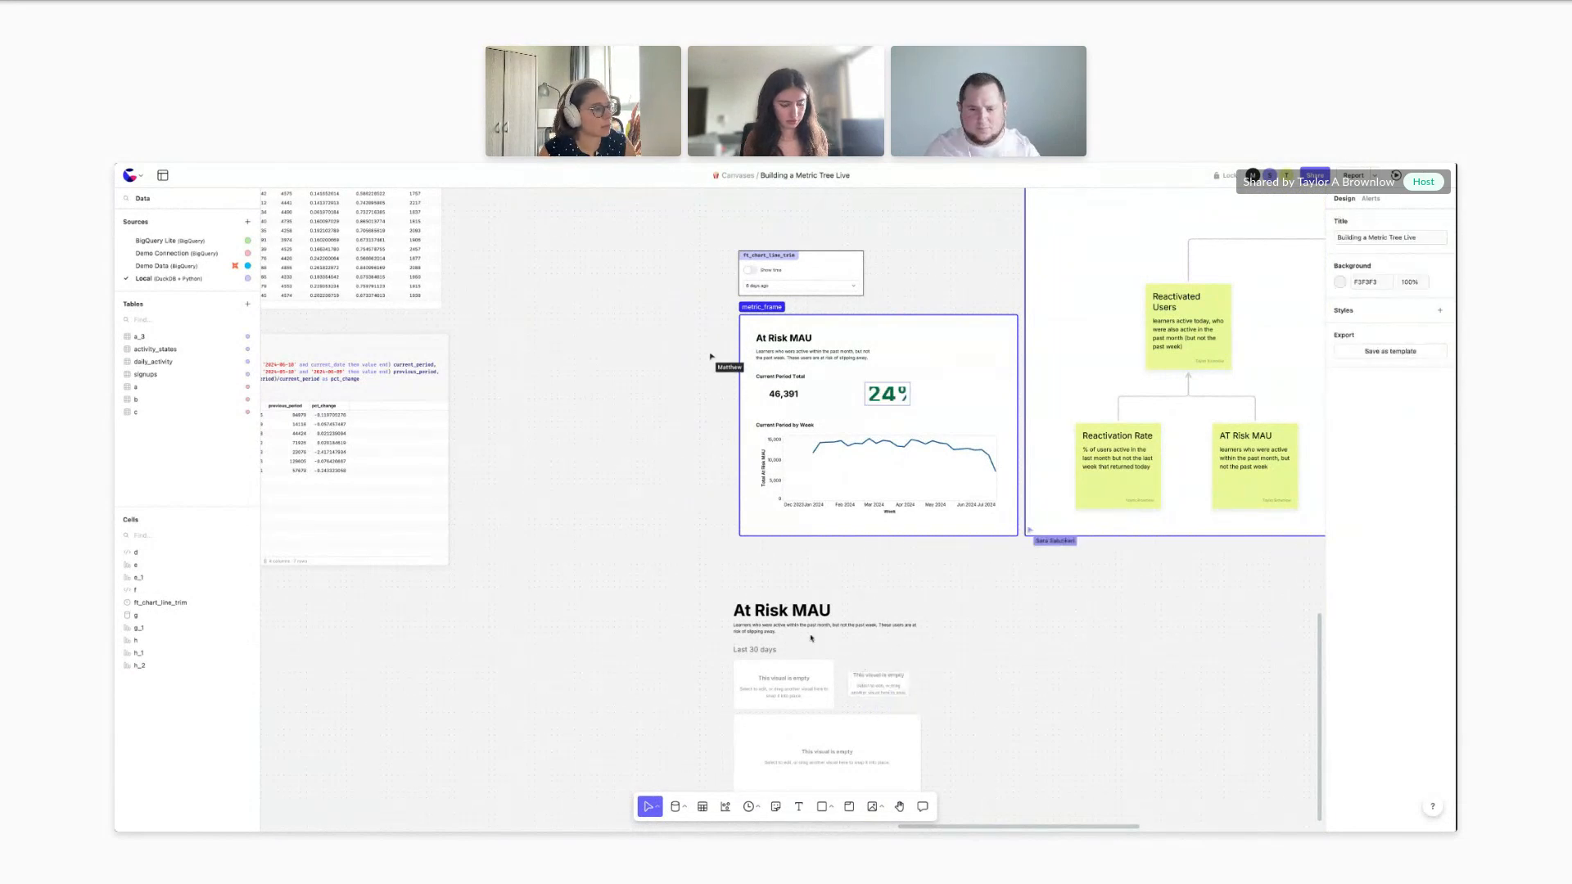
Duplicate the description text, place the copy below the small empty visual and replace its text with "% difference to last"
{"action": "left_click", "coordinate": [810, 631]}
{"action": "key", "text": "ctrl+c"}
{"action": "key", "text": "ctrl+v"}
{"action": "left_click_drag", "start_coordinate": [811, 633], "coordinate": [904, 702]}
{"action": "type", "text": "% diffe"}
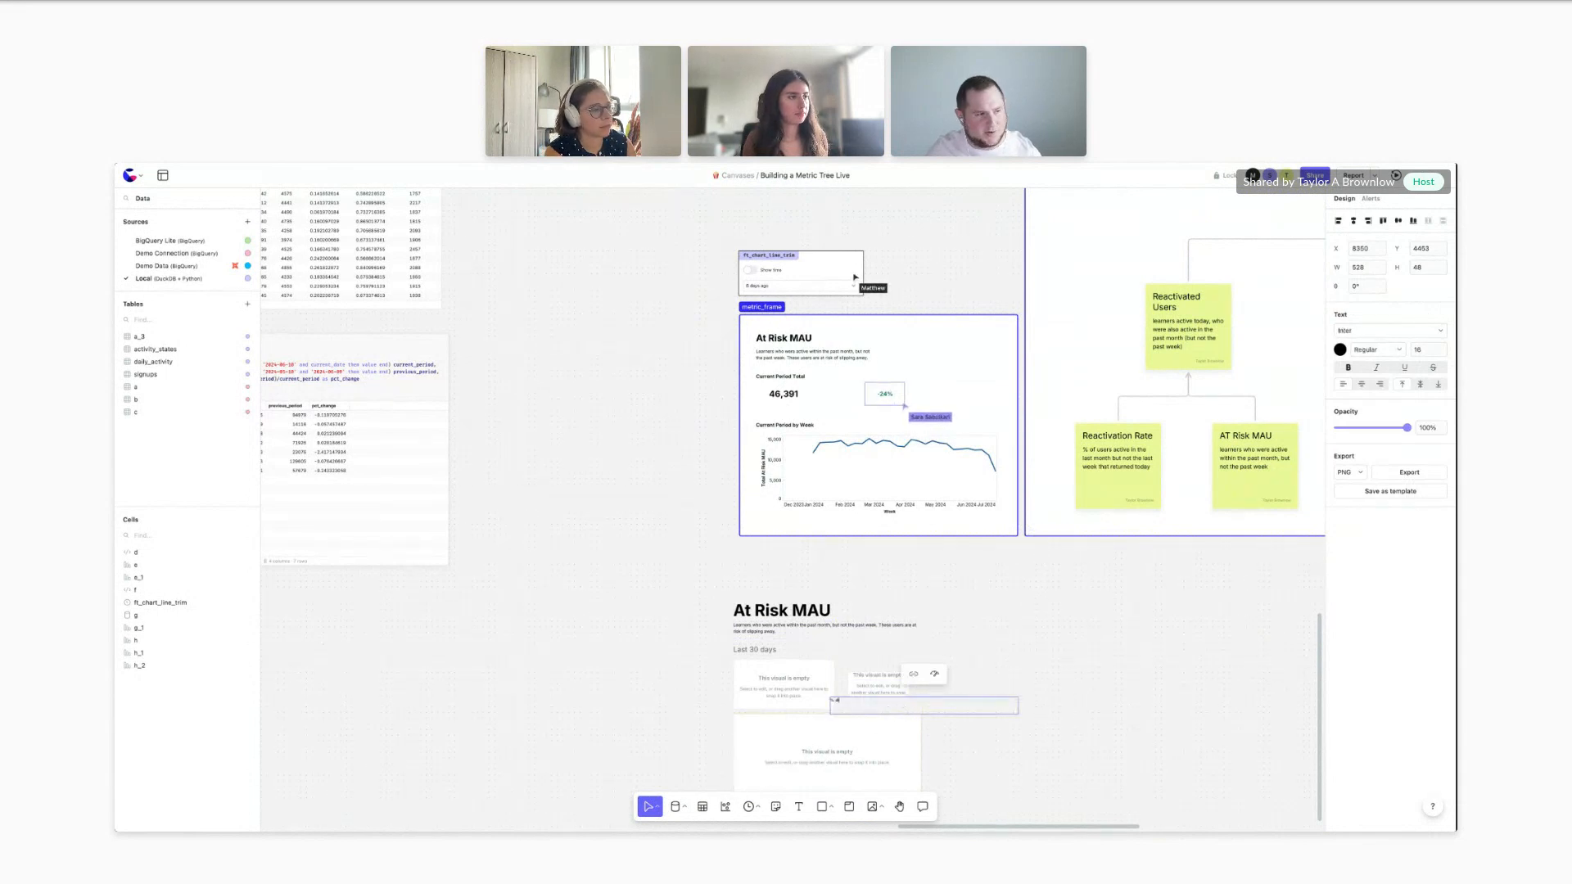
{"action": "type", "text": "rence to last p"}
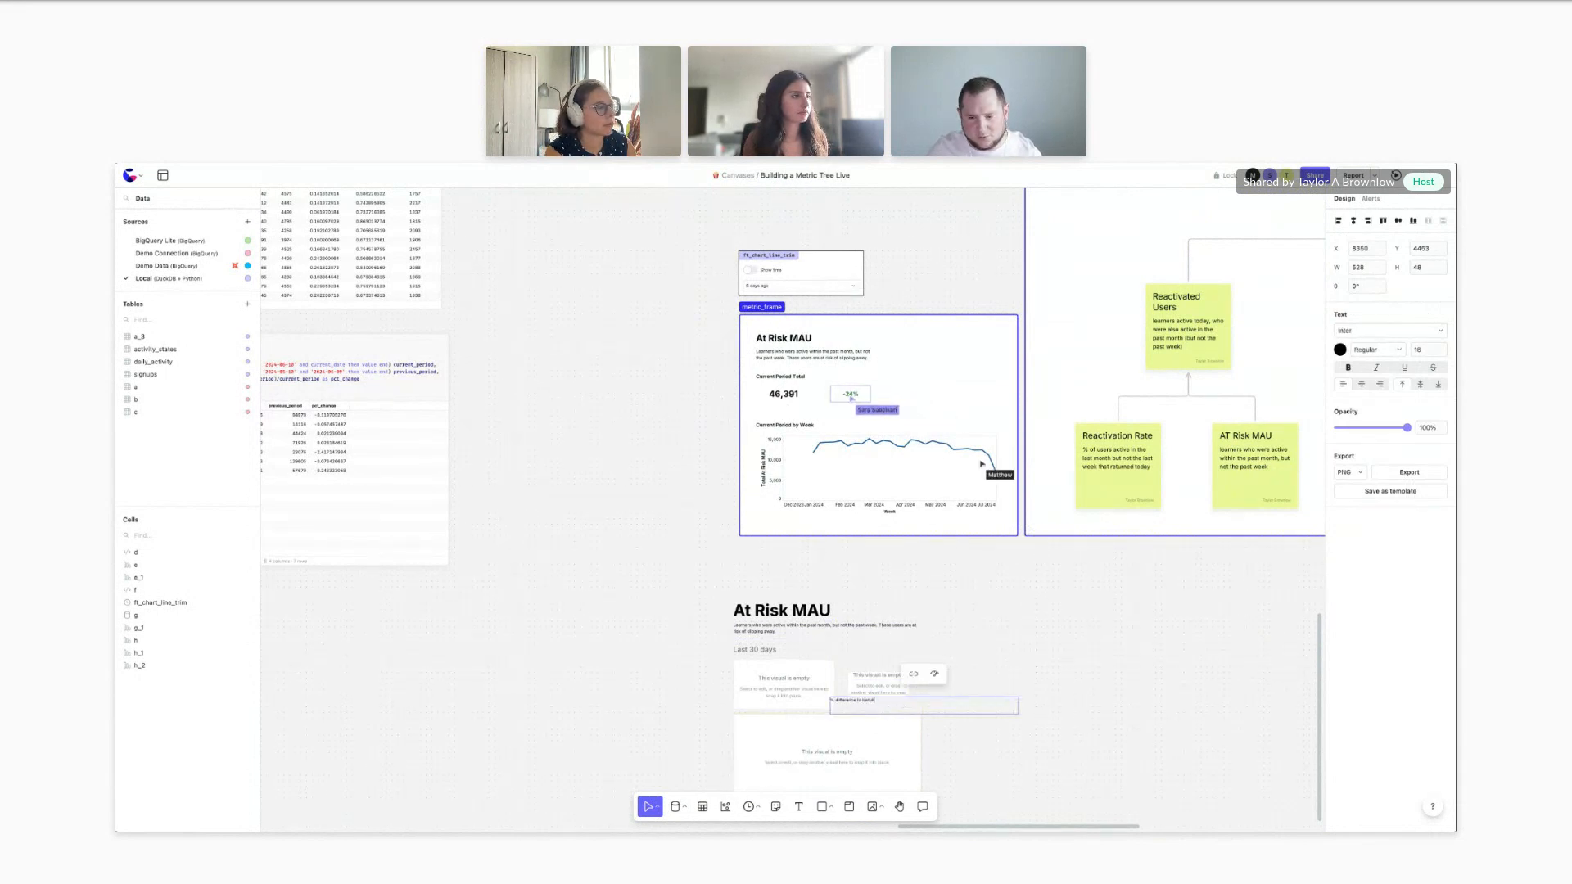
Inspect the ft_chart_line_trim control and the Date filter it drives on the weekly At Risk MAU chart
{"action": "left_click", "coordinate": [845, 267]}
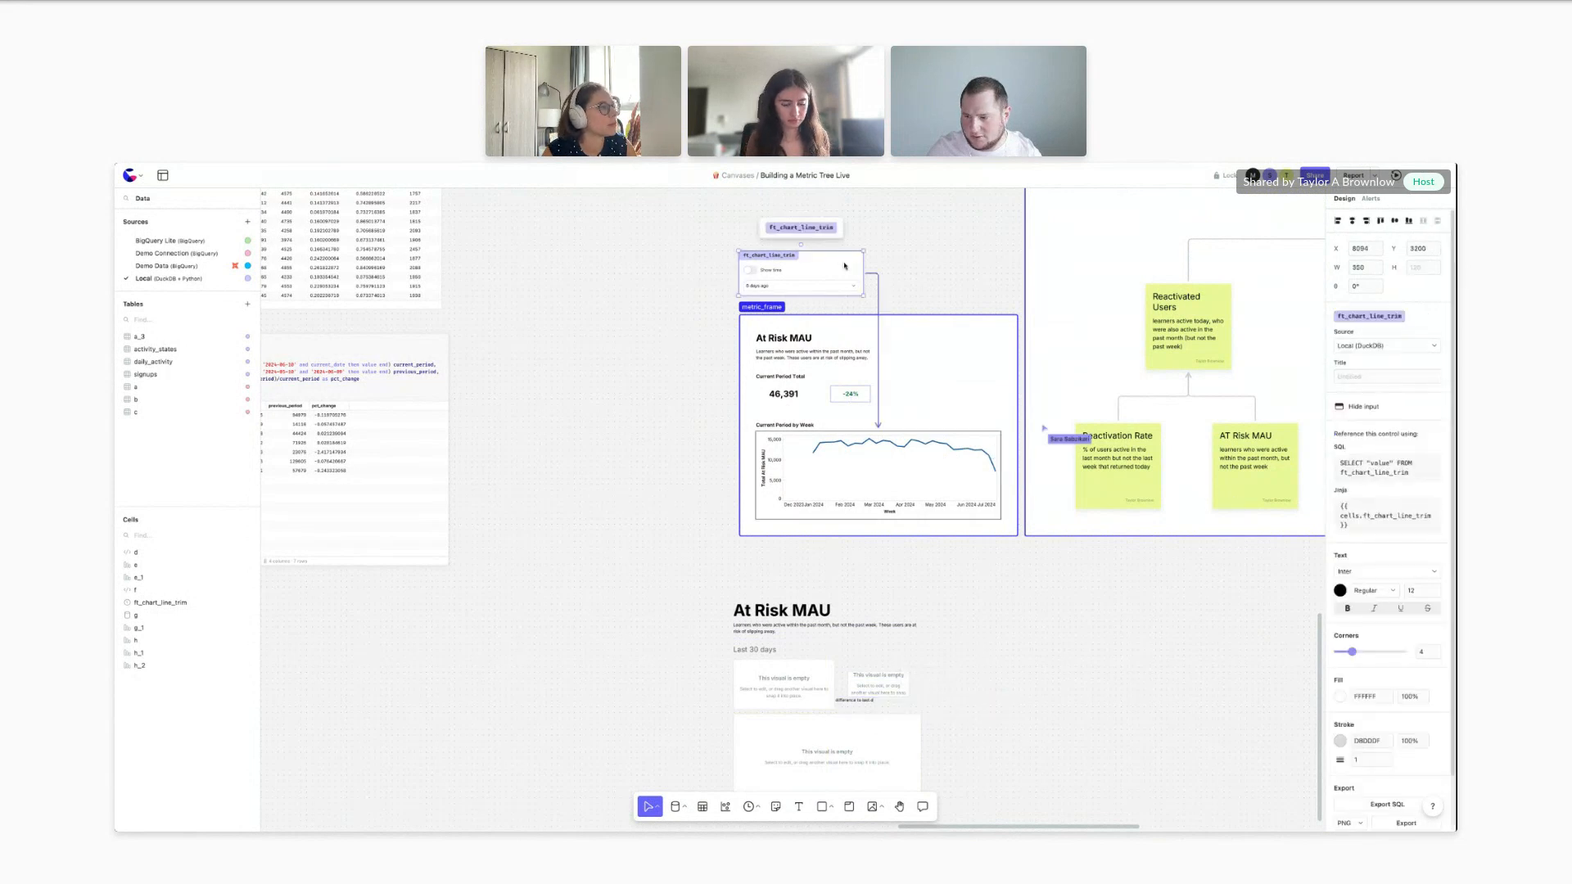
{"action": "scroll", "coordinate": [748, 385], "scroll_direction": "down", "scroll_amount": 1}
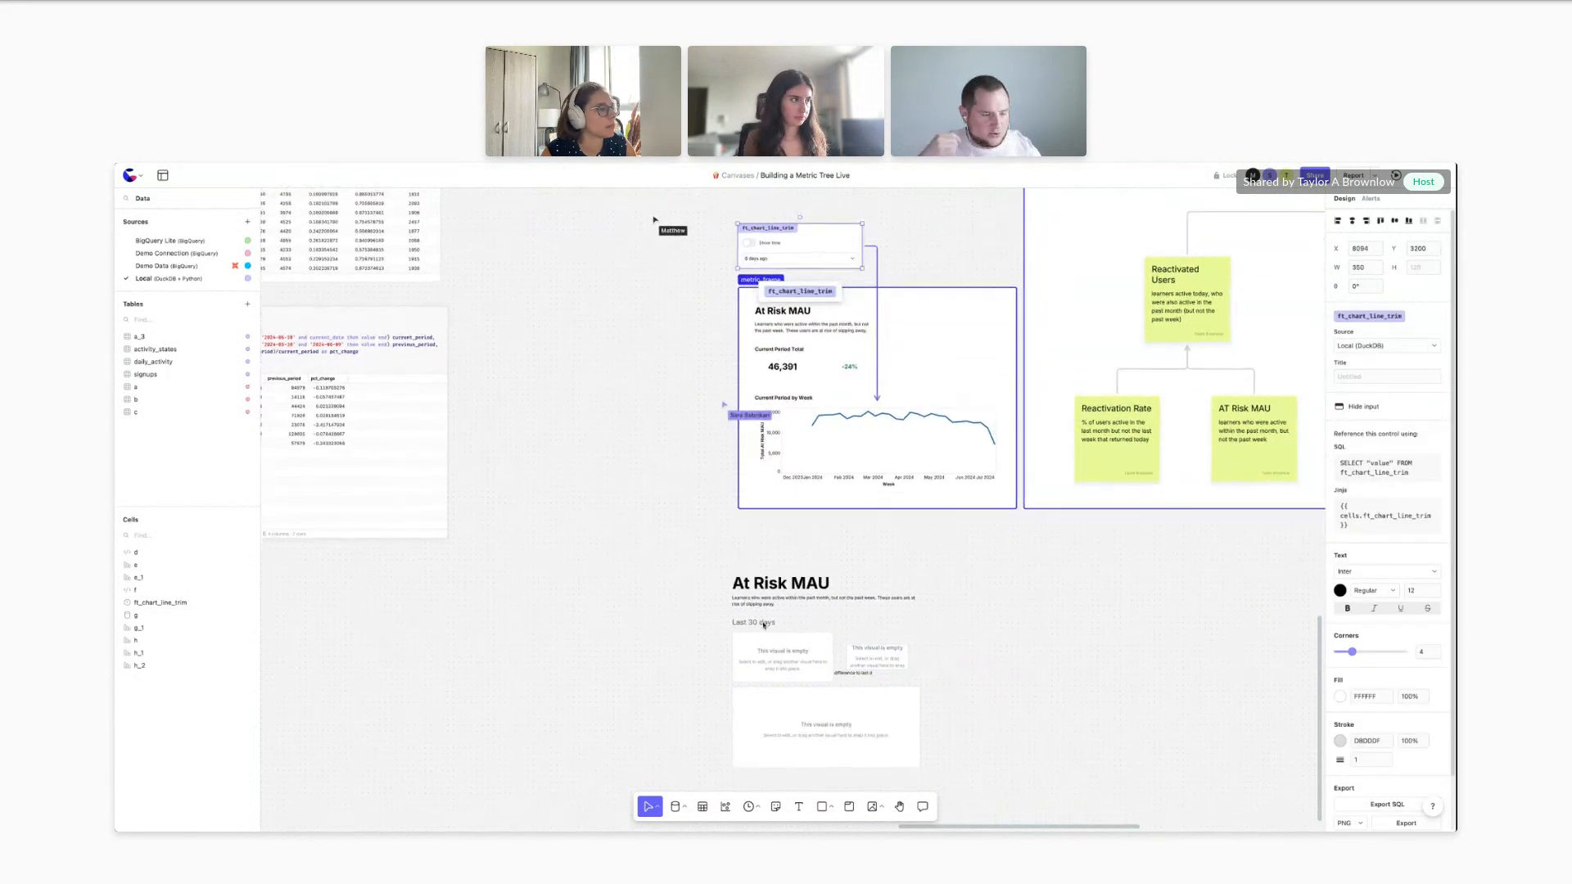
{"action": "left_click", "coordinate": [874, 677]}
{"action": "double_click", "coordinate": [874, 677]}
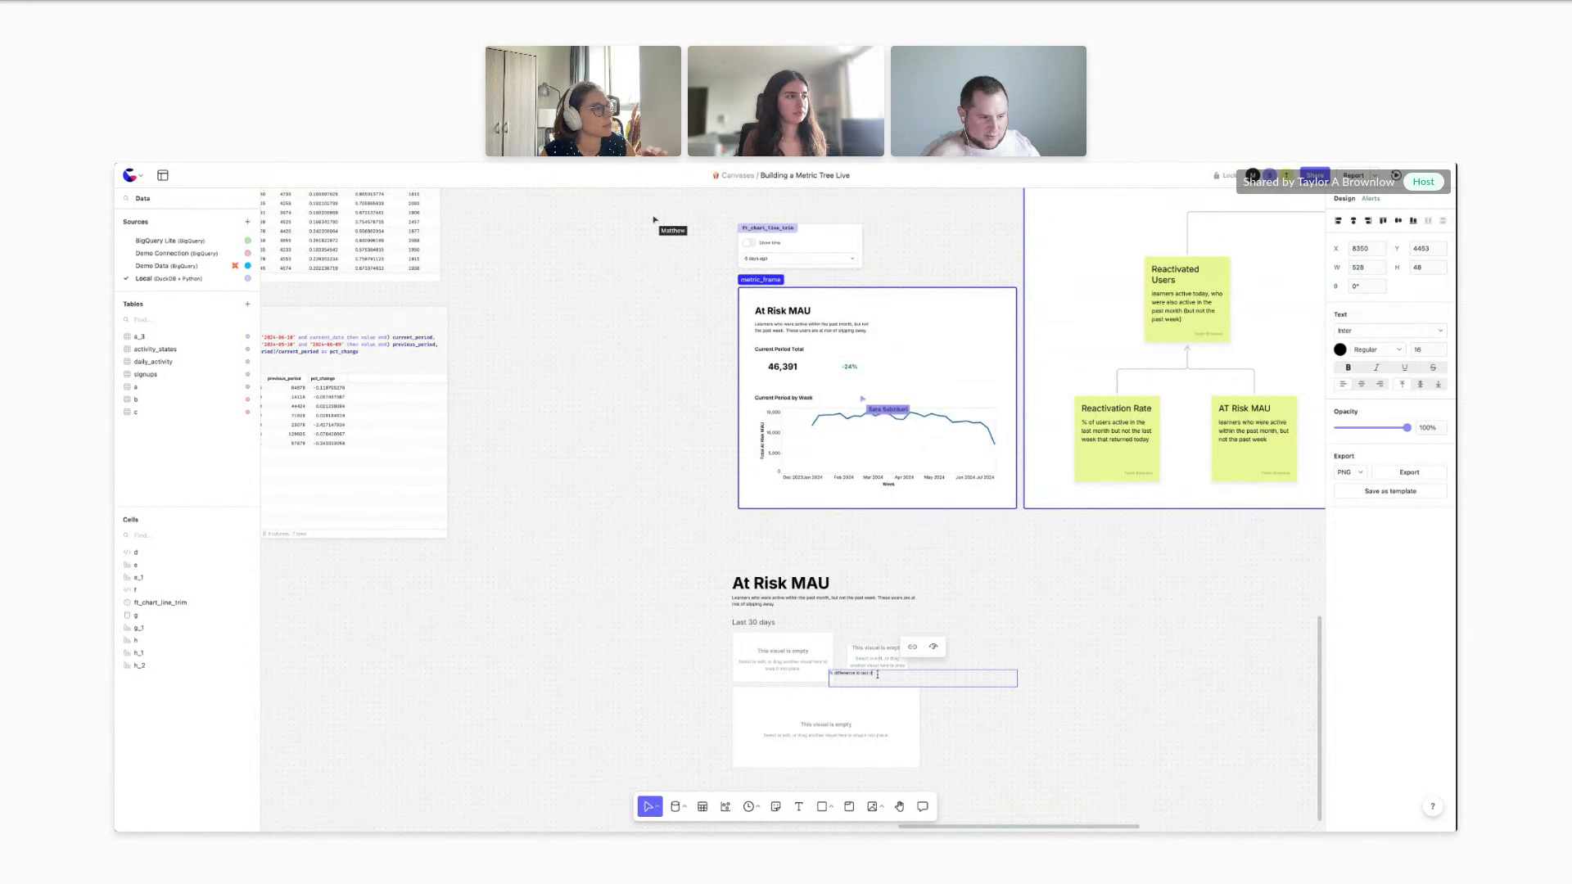
{"action": "left_click", "coordinate": [888, 450]}
{"action": "left_click", "coordinate": [1392, 608]}
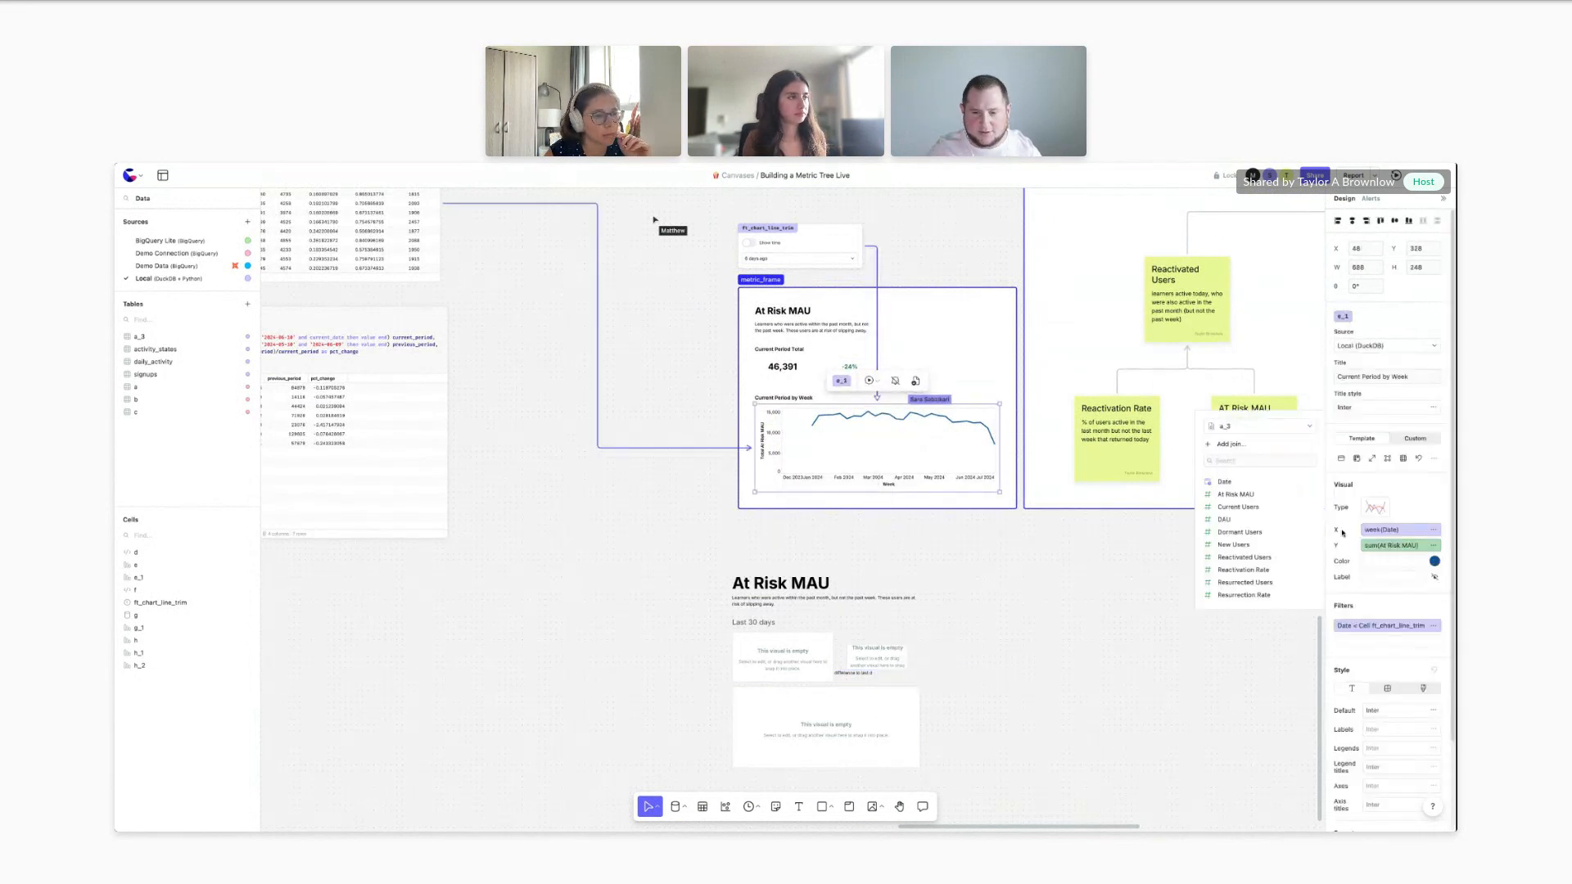
{"action": "left_click", "coordinate": [1406, 632]}
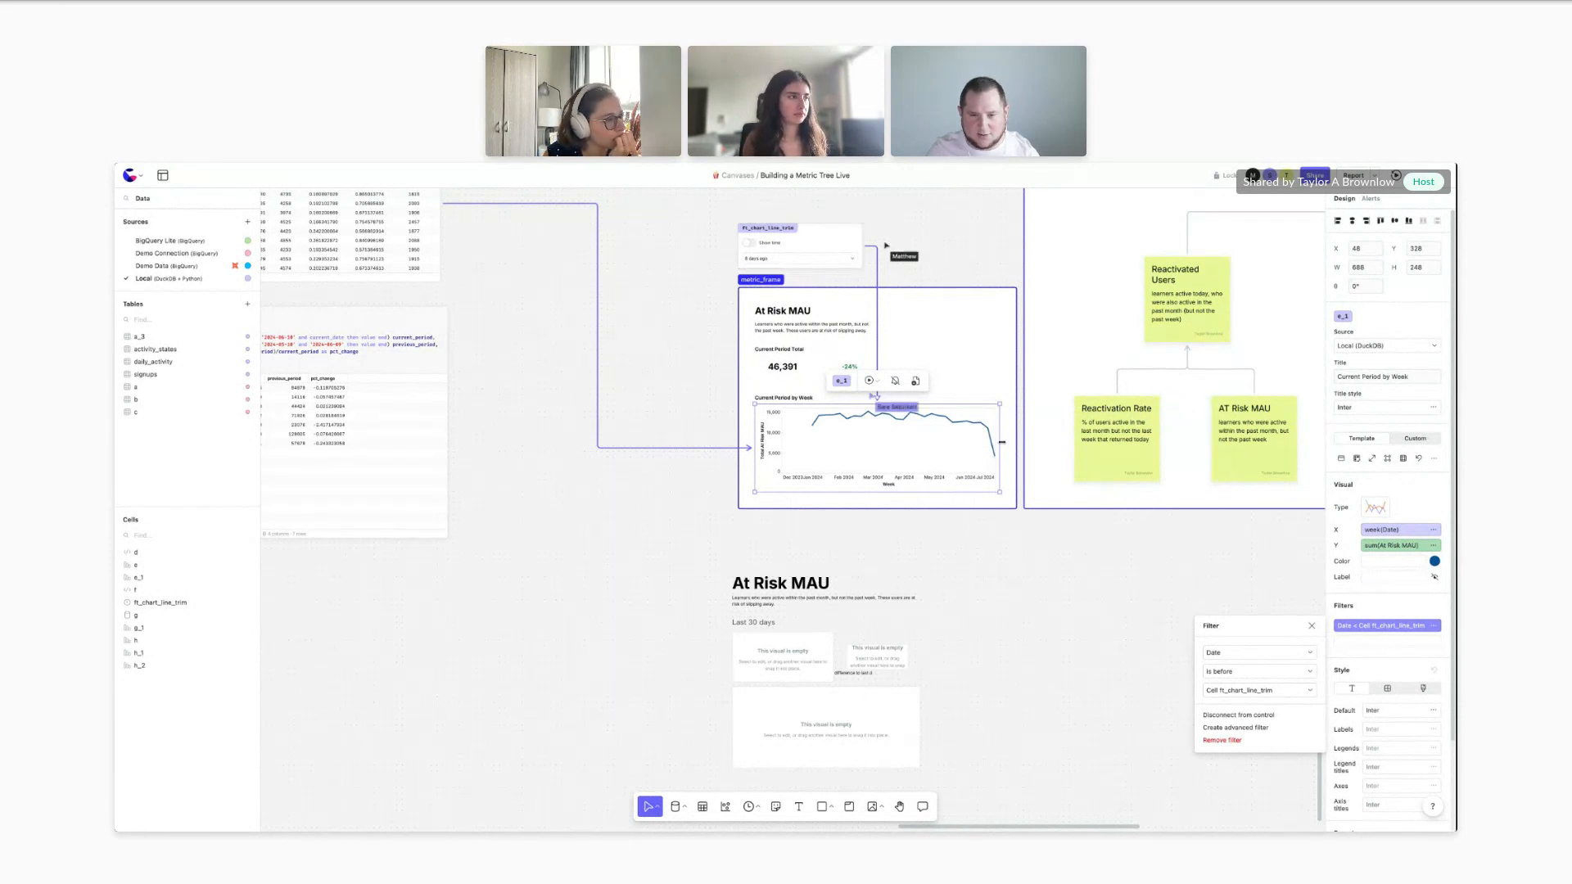
{"action": "left_click", "coordinate": [1019, 564]}
{"action": "scroll", "coordinate": [1019, 564], "scroll_direction": "up", "scroll_amount": 3}
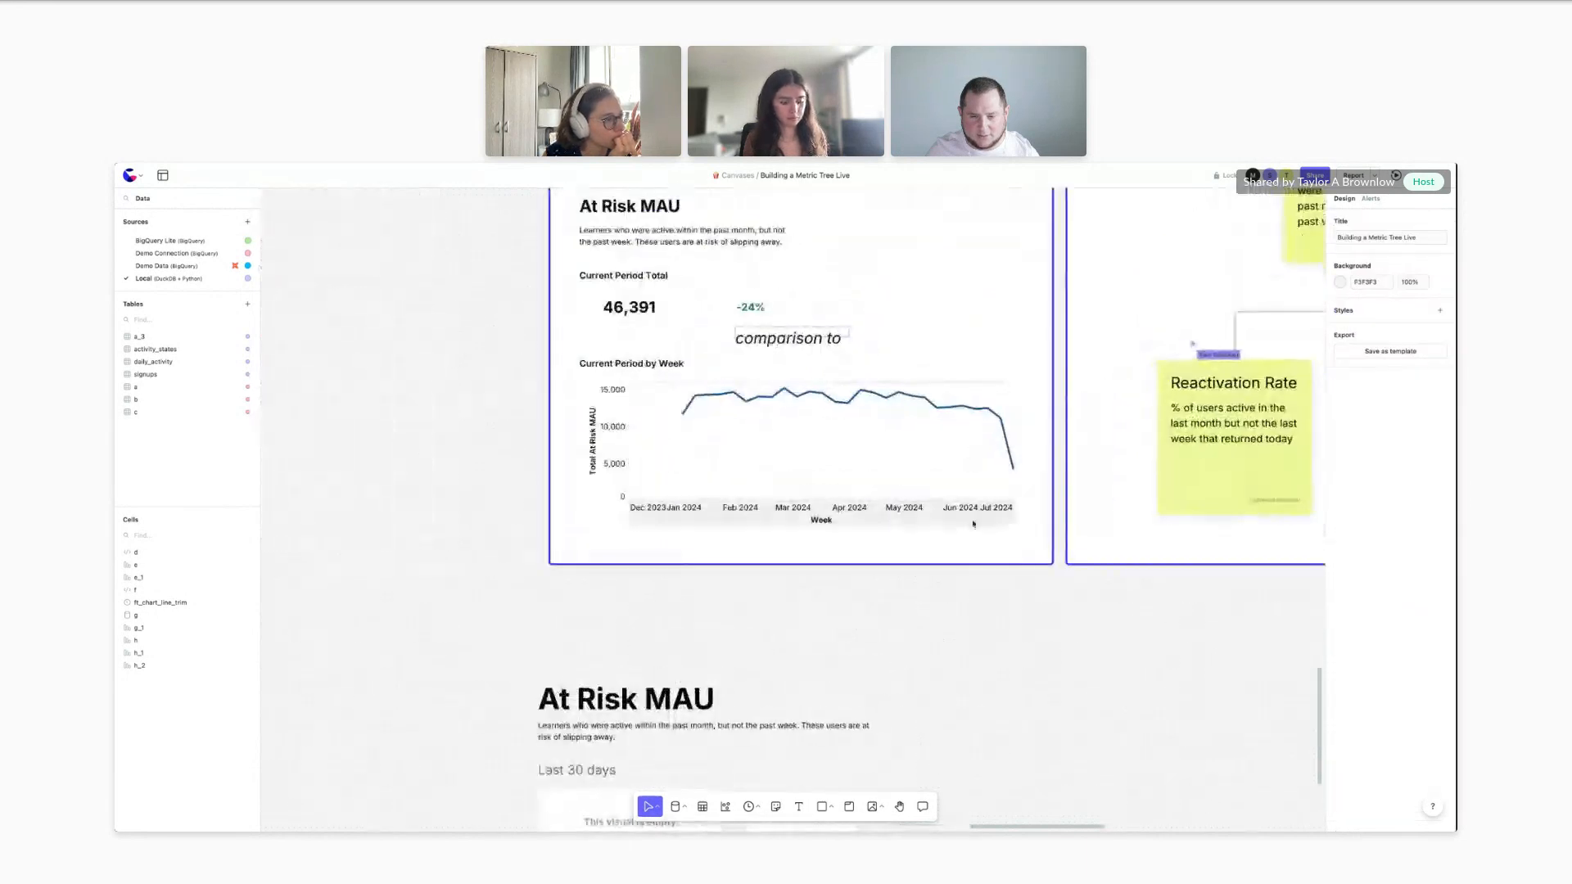
{"action": "scroll", "coordinate": [999, 670], "scroll_direction": "down", "scroll_amount": 2}
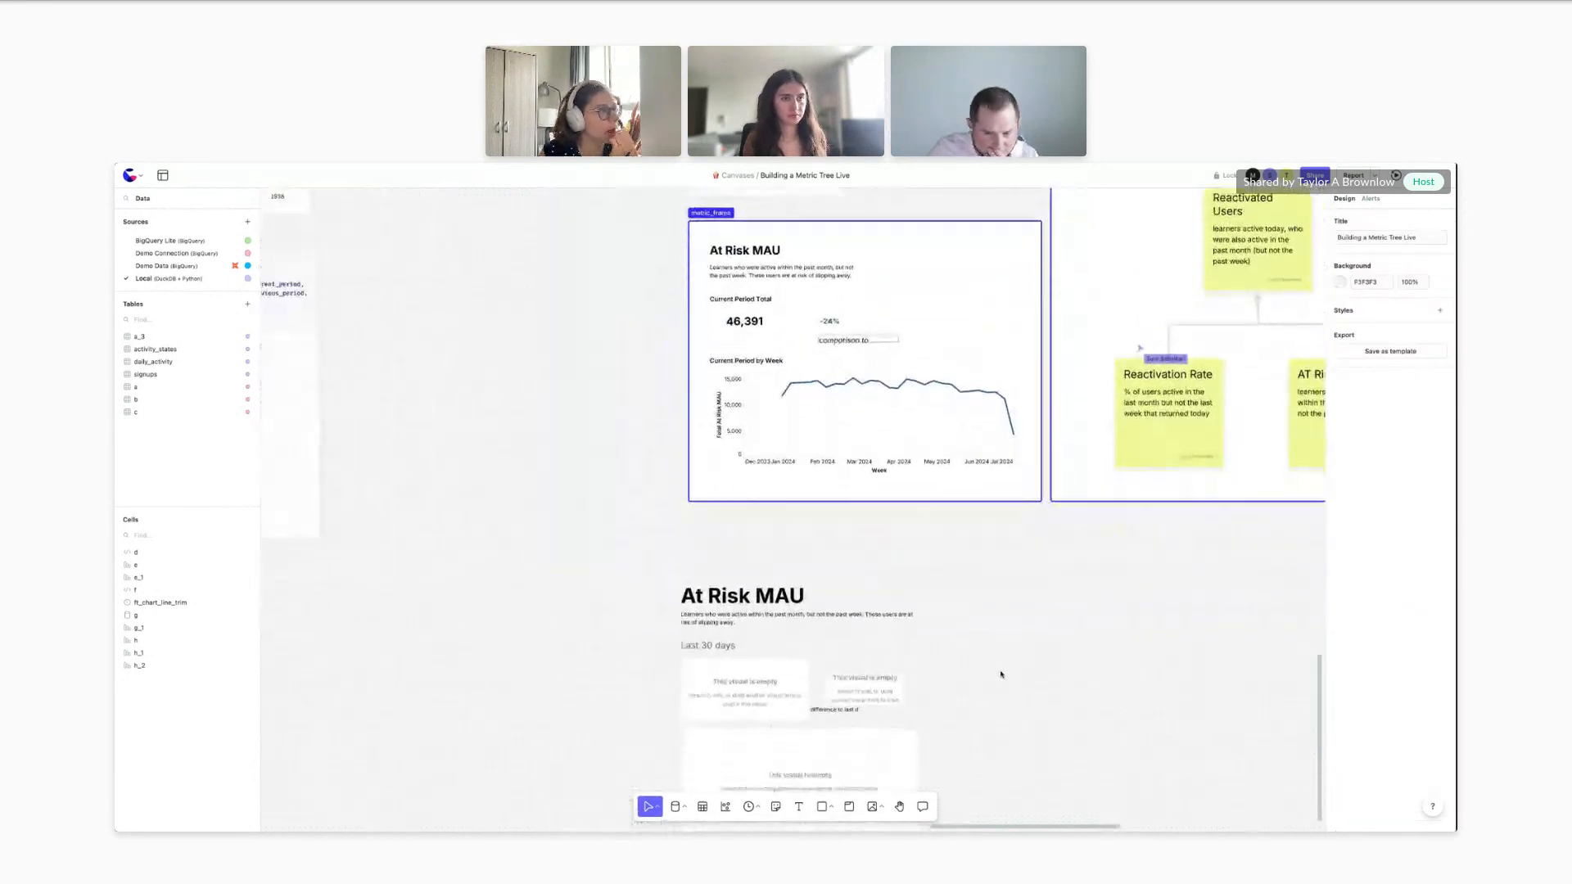
Align the "% difference" text box under the small empty visual and narrow it to about 174 wide
{"action": "scroll", "coordinate": [994, 680], "scroll_direction": "down", "scroll_amount": 2}
{"action": "left_click", "coordinate": [878, 691]}
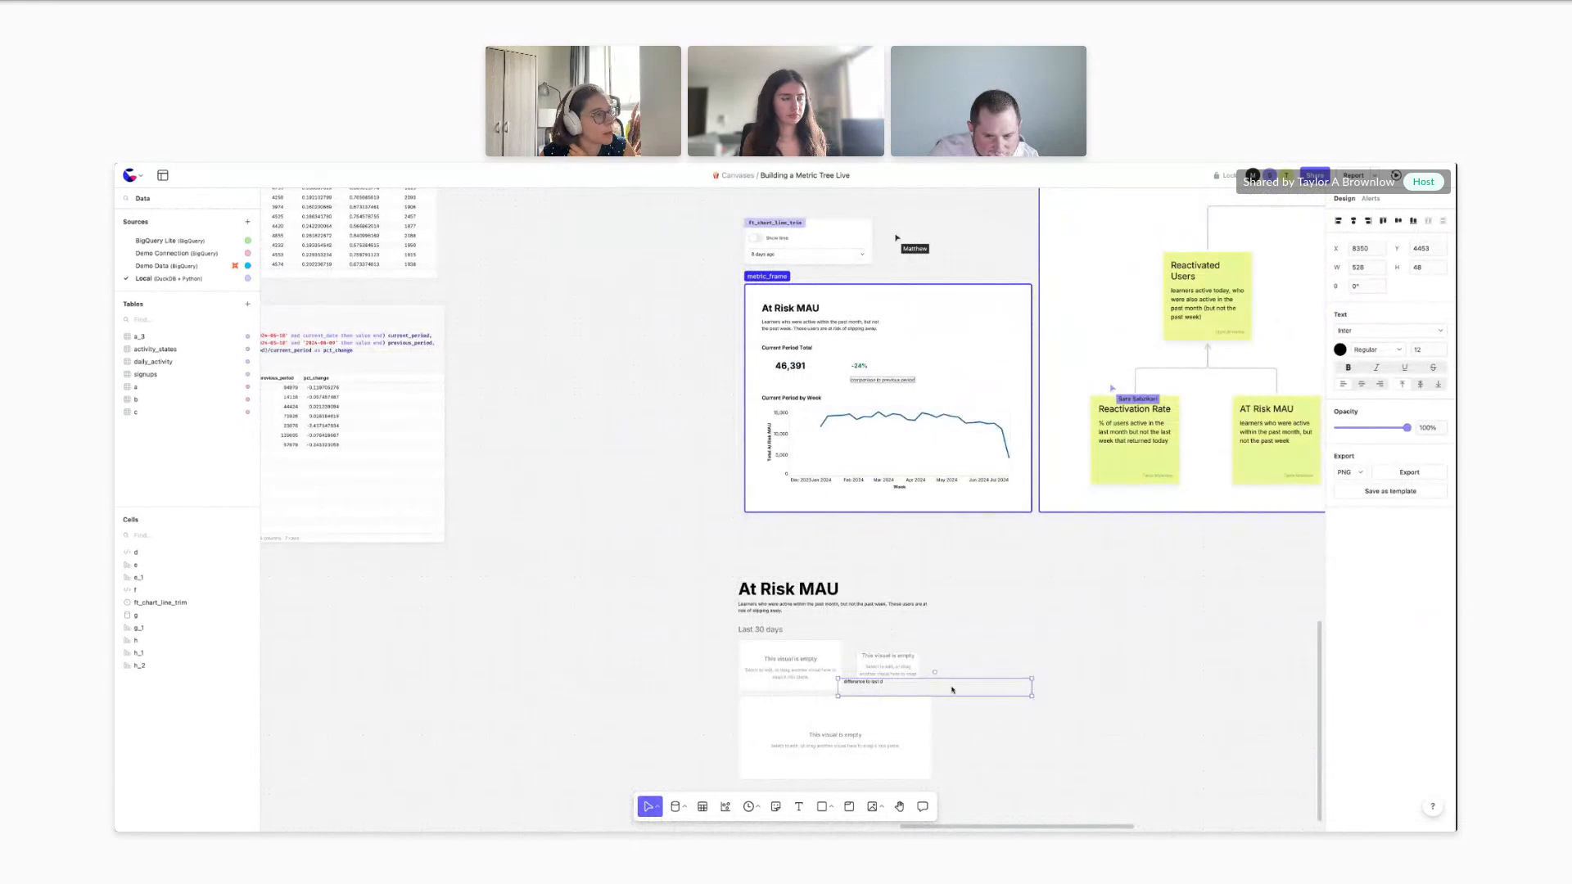
{"action": "left_click_drag", "start_coordinate": [932, 682], "coordinate": [947, 690]}
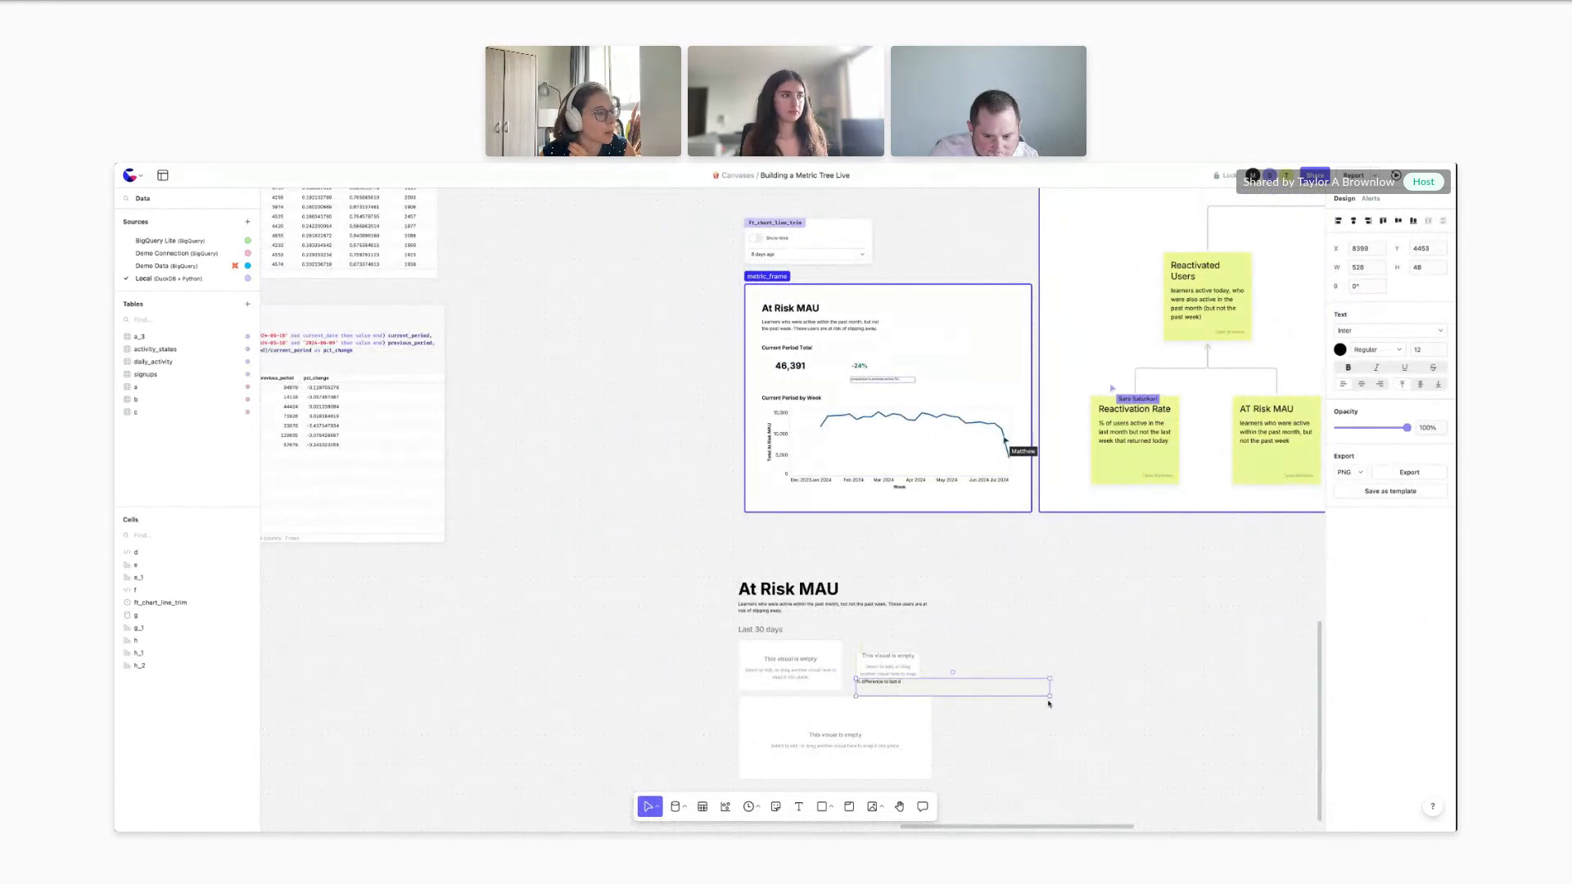
{"action": "left_click_drag", "start_coordinate": [1049, 698], "coordinate": [922, 695]}
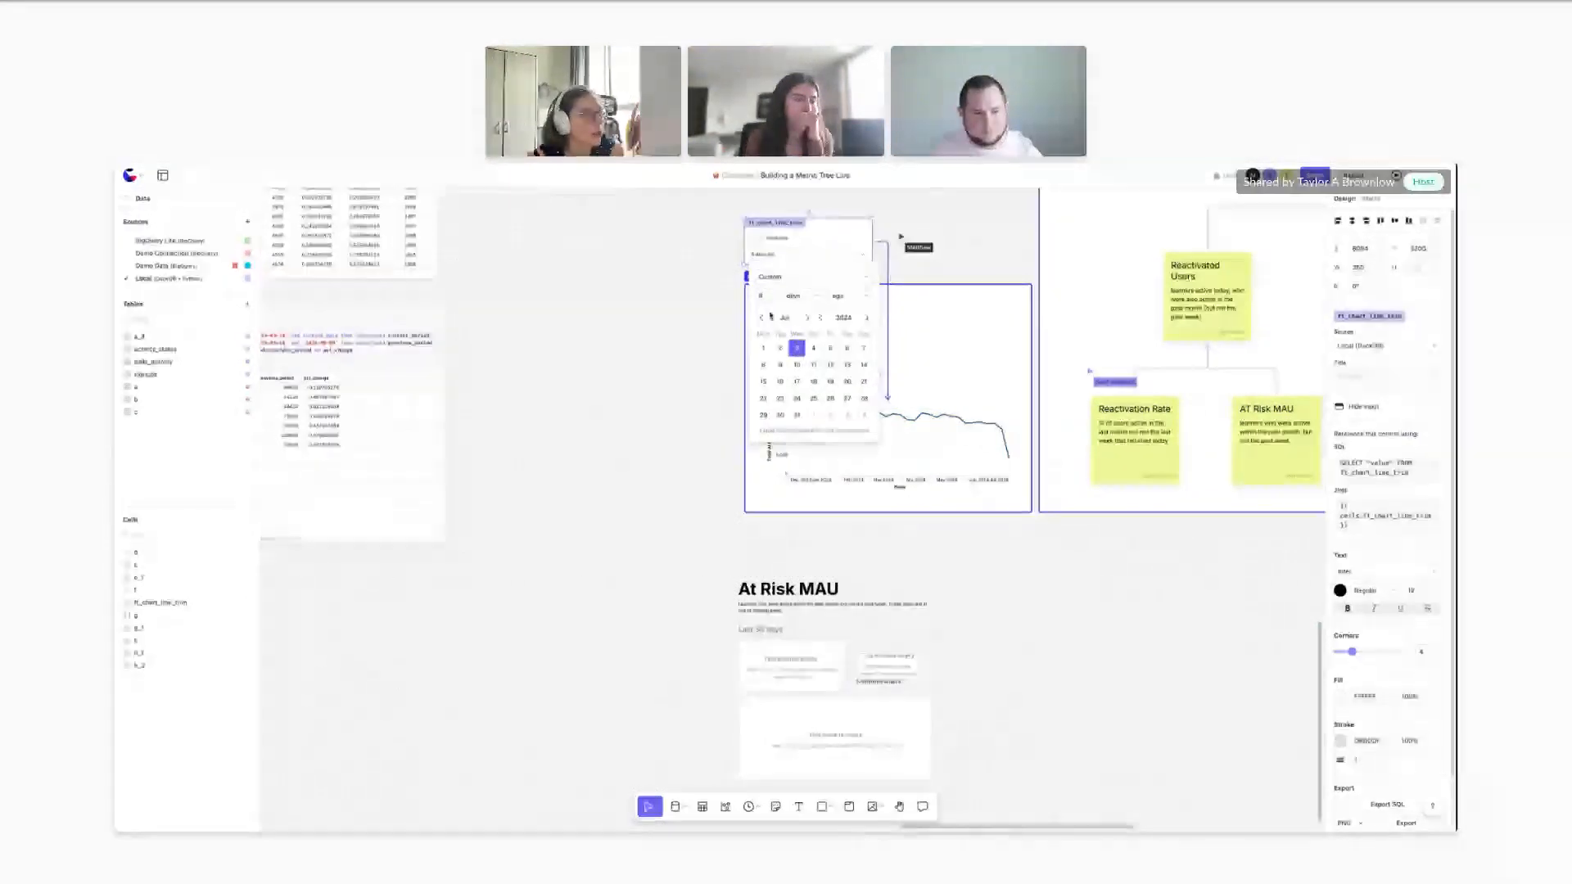
Compare the weekly trend chart in the existing At Risk MAU frame with the new layout below it
{"action": "left_click", "coordinate": [660, 337]}
{"action": "scroll", "coordinate": [959, 645], "scroll_direction": "down", "scroll_amount": 1}
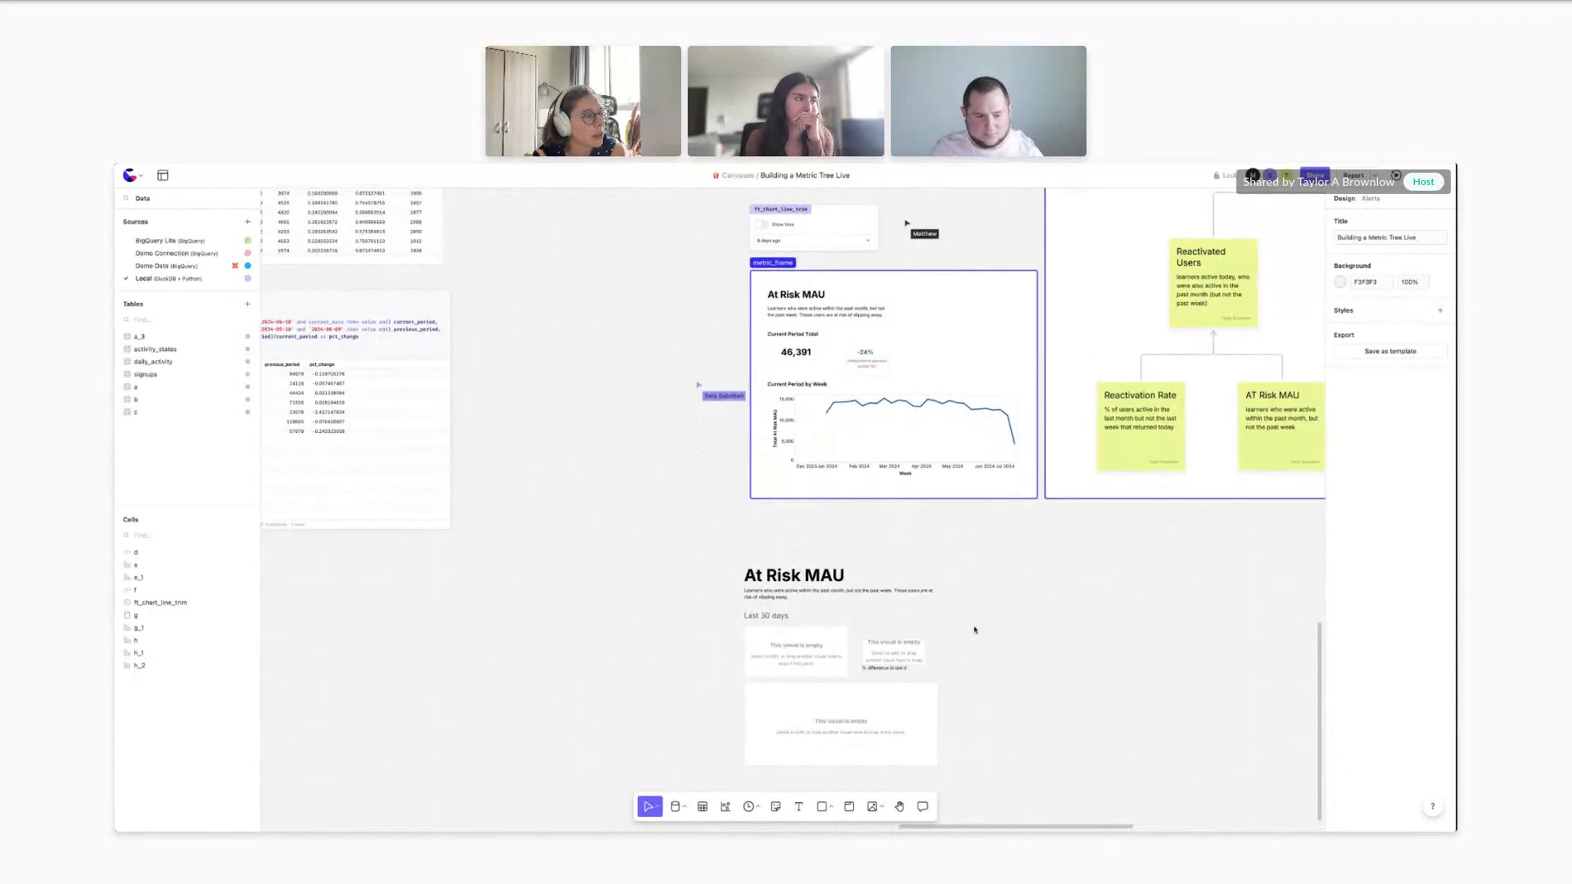
{"action": "scroll", "coordinate": [904, 668], "scroll_direction": "up", "scroll_amount": 5}
{"action": "left_click", "coordinate": [905, 667]}
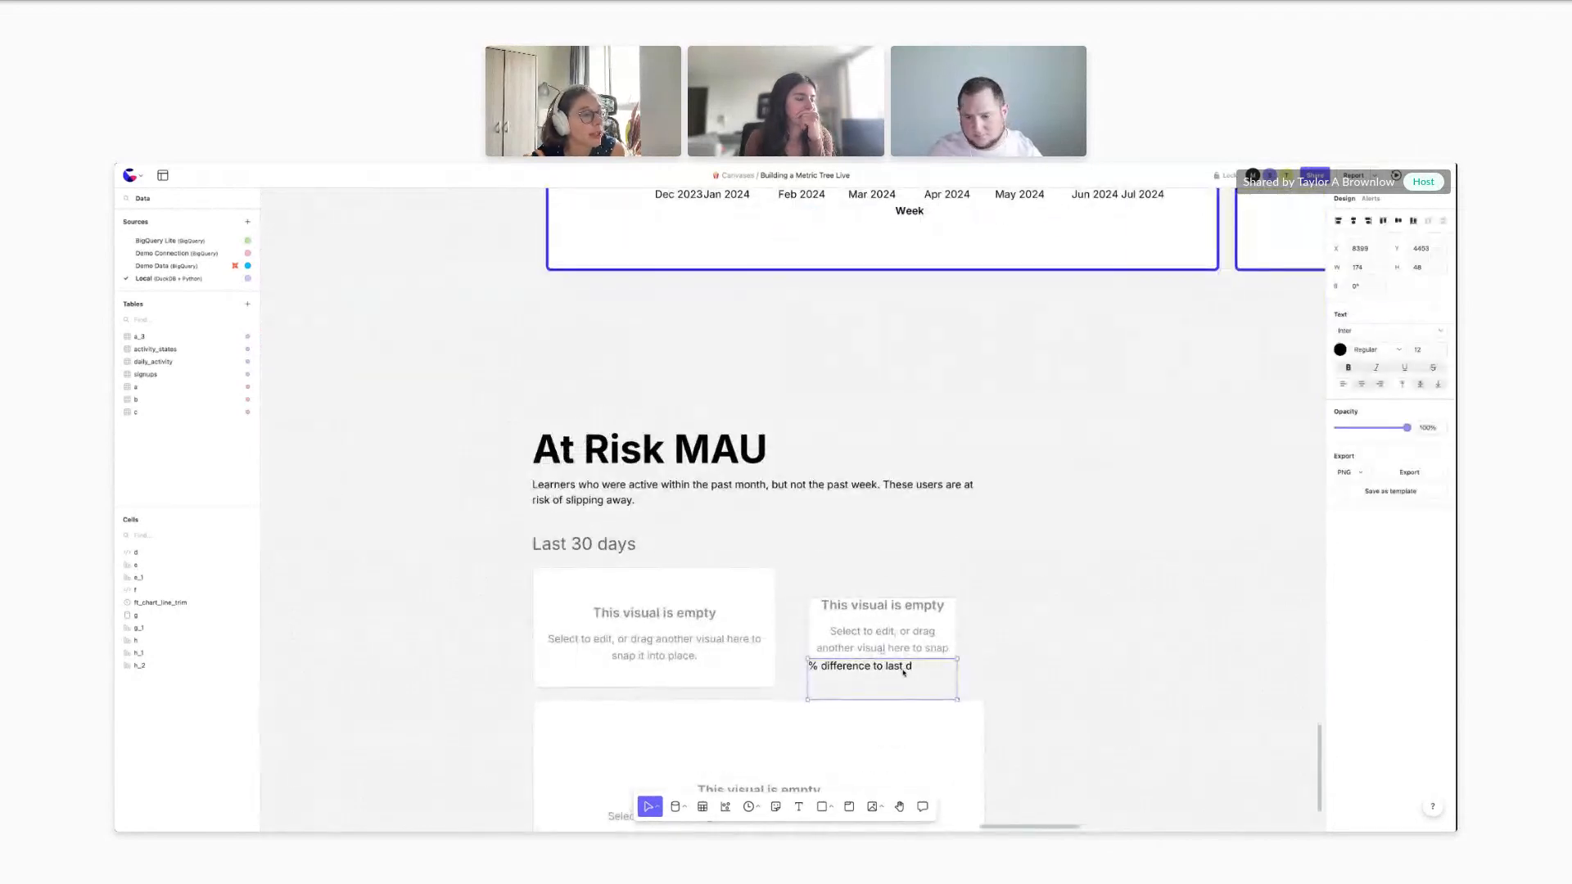
{"action": "scroll", "coordinate": [900, 669], "scroll_direction": "down", "scroll_amount": 3}
{"action": "left_click", "coordinate": [923, 369]}
{"action": "scroll", "coordinate": [923, 369], "scroll_direction": "down", "scroll_amount": 4}
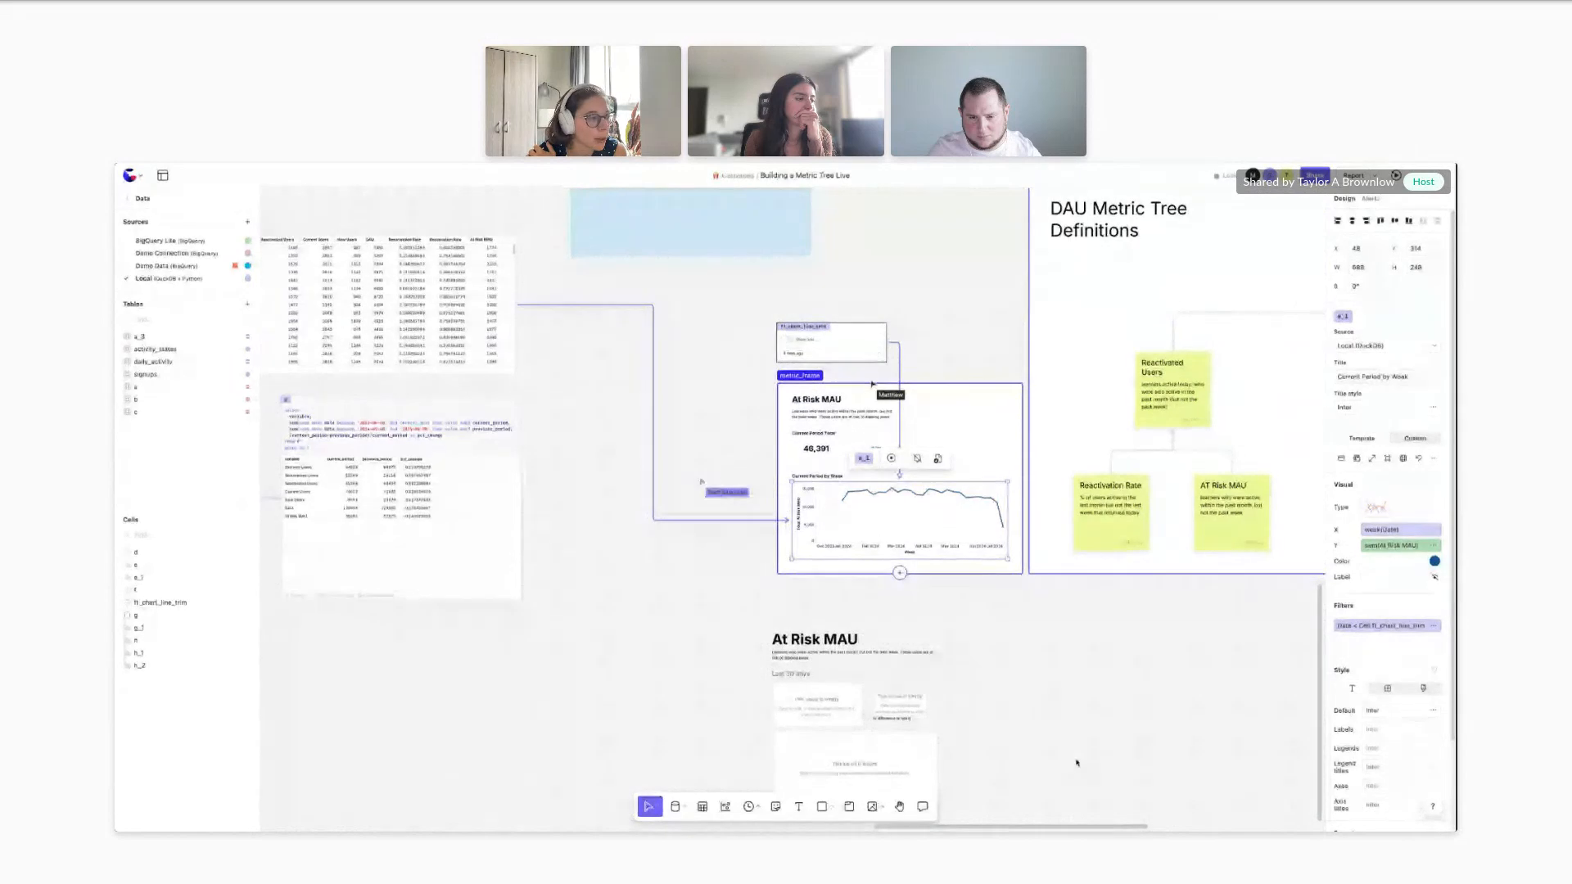
{"action": "scroll", "coordinate": [1077, 760], "scroll_direction": "down", "scroll_amount": 3}
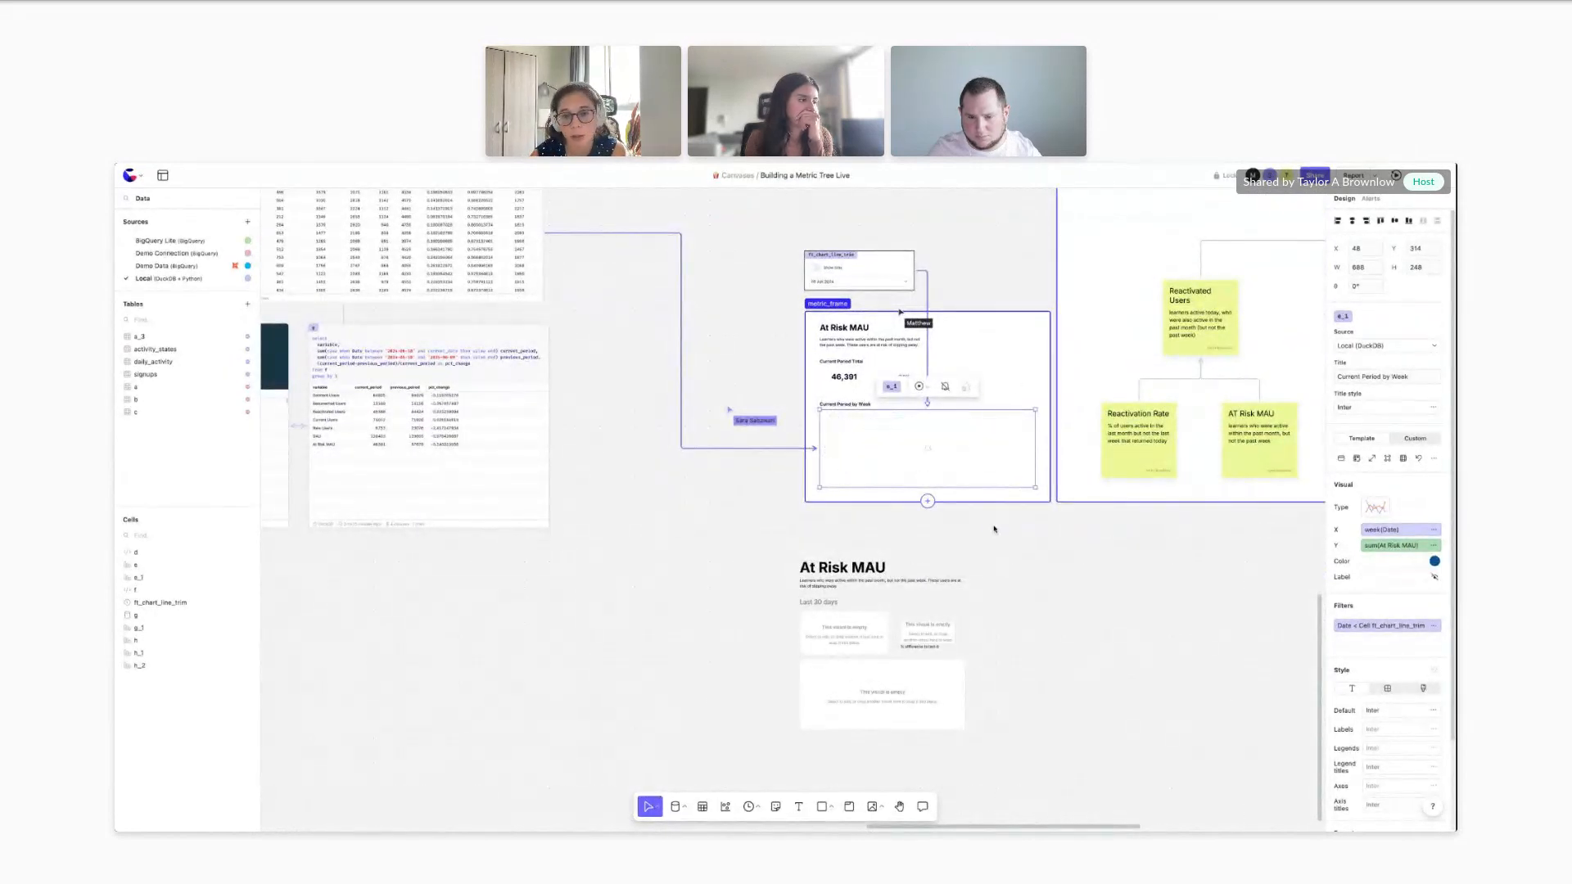
{"action": "scroll", "coordinate": [906, 606], "scroll_direction": "down", "scroll_amount": 2}
Complete the label below the small empty visual as "% difference to last period"
{"action": "scroll", "coordinate": [916, 604], "scroll_direction": "up", "scroll_amount": 5}
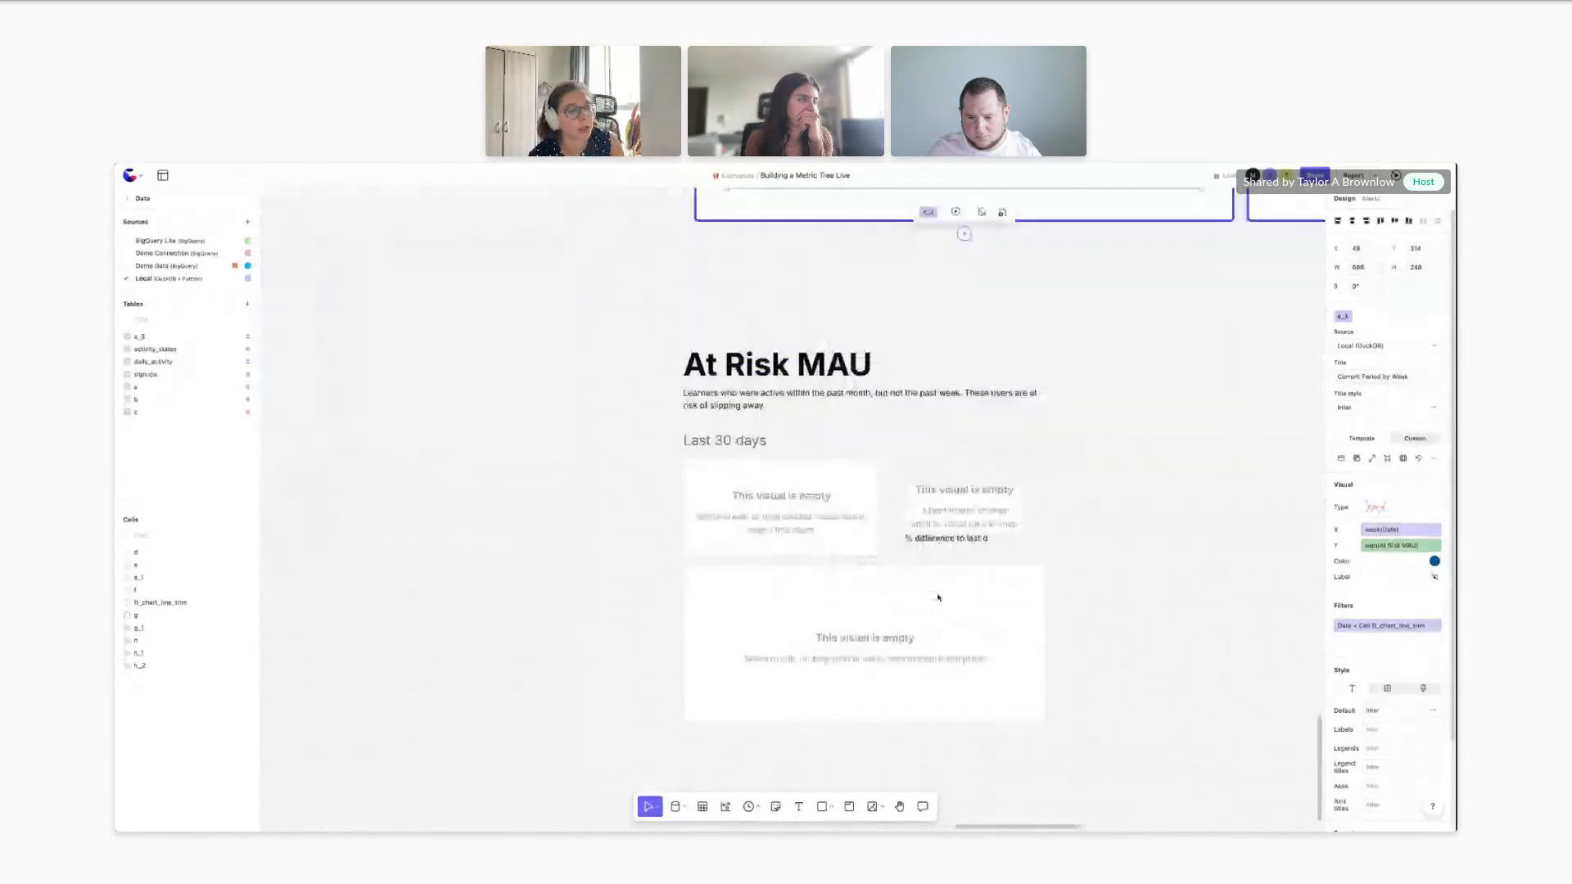
{"action": "left_click", "coordinate": [951, 535]}
{"action": "double_click", "coordinate": [952, 541]}
{"action": "key", "text": "Right"}
{"action": "key", "text": "BackSpace"}
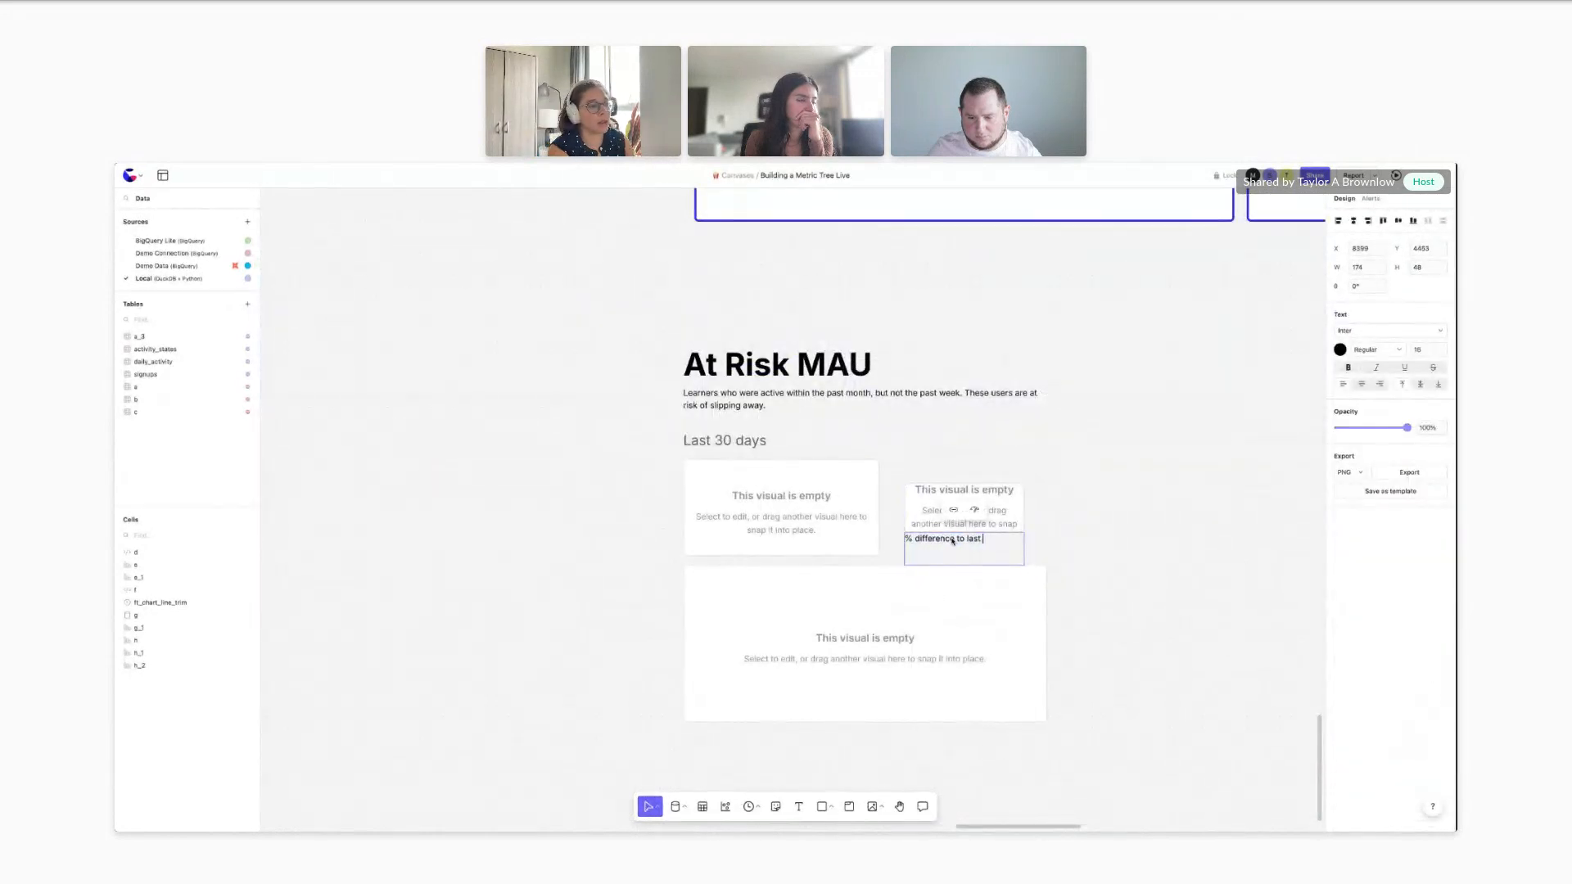
{"action": "key", "text": "Escape"}
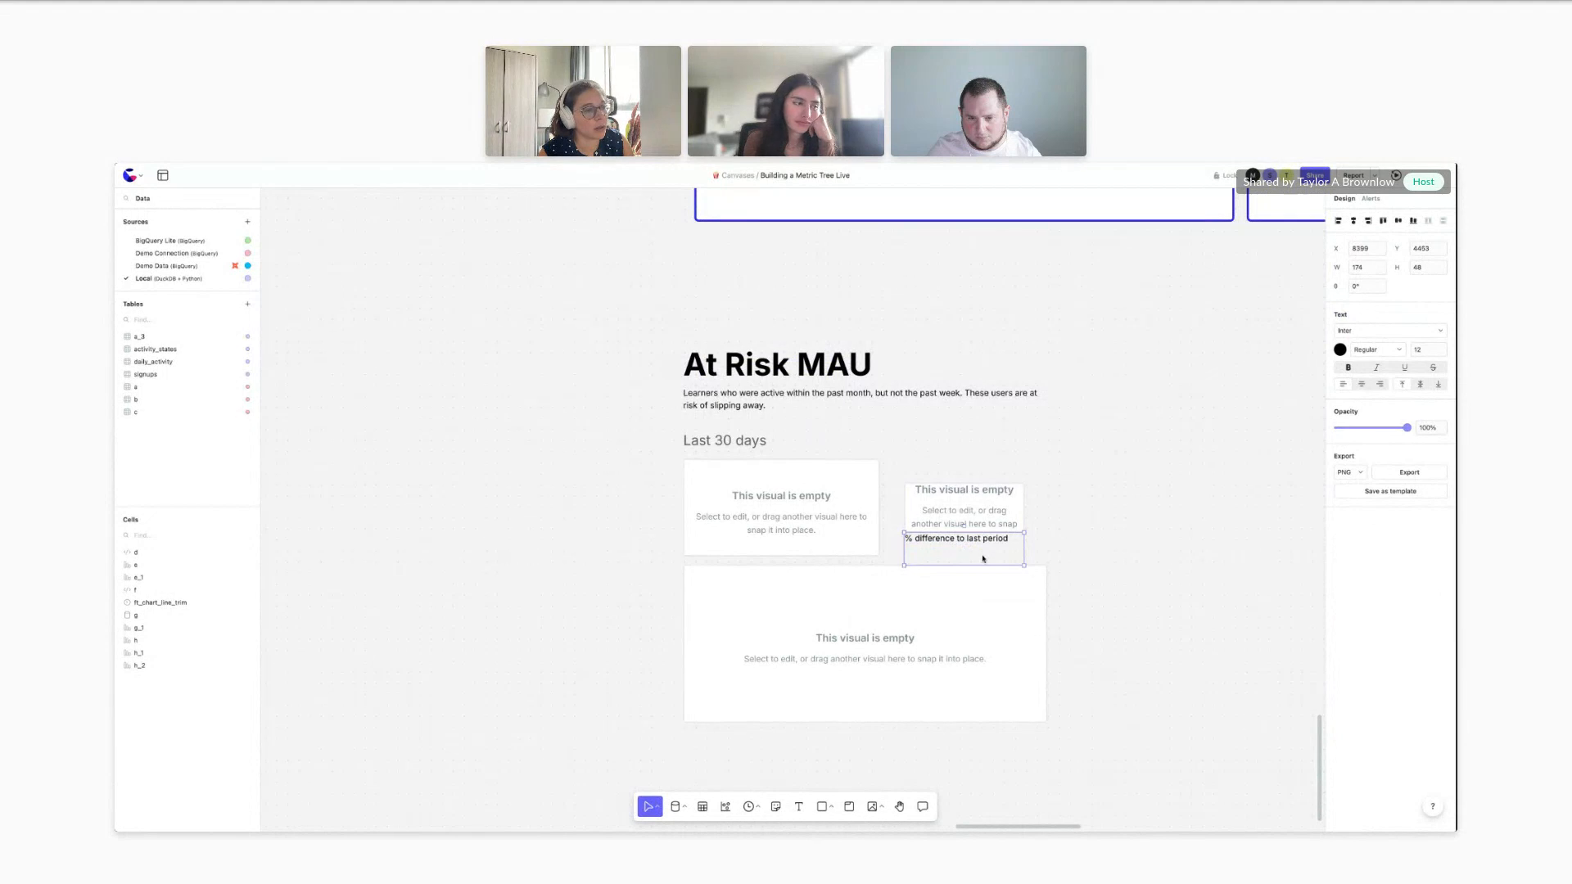
Draw a background rectangle about 644 by 614 around the whole new At Risk MAU layout
{"action": "left_click", "coordinate": [1094, 533]}
{"action": "scroll", "coordinate": [1096, 535], "scroll_direction": "down", "scroll_amount": 3}
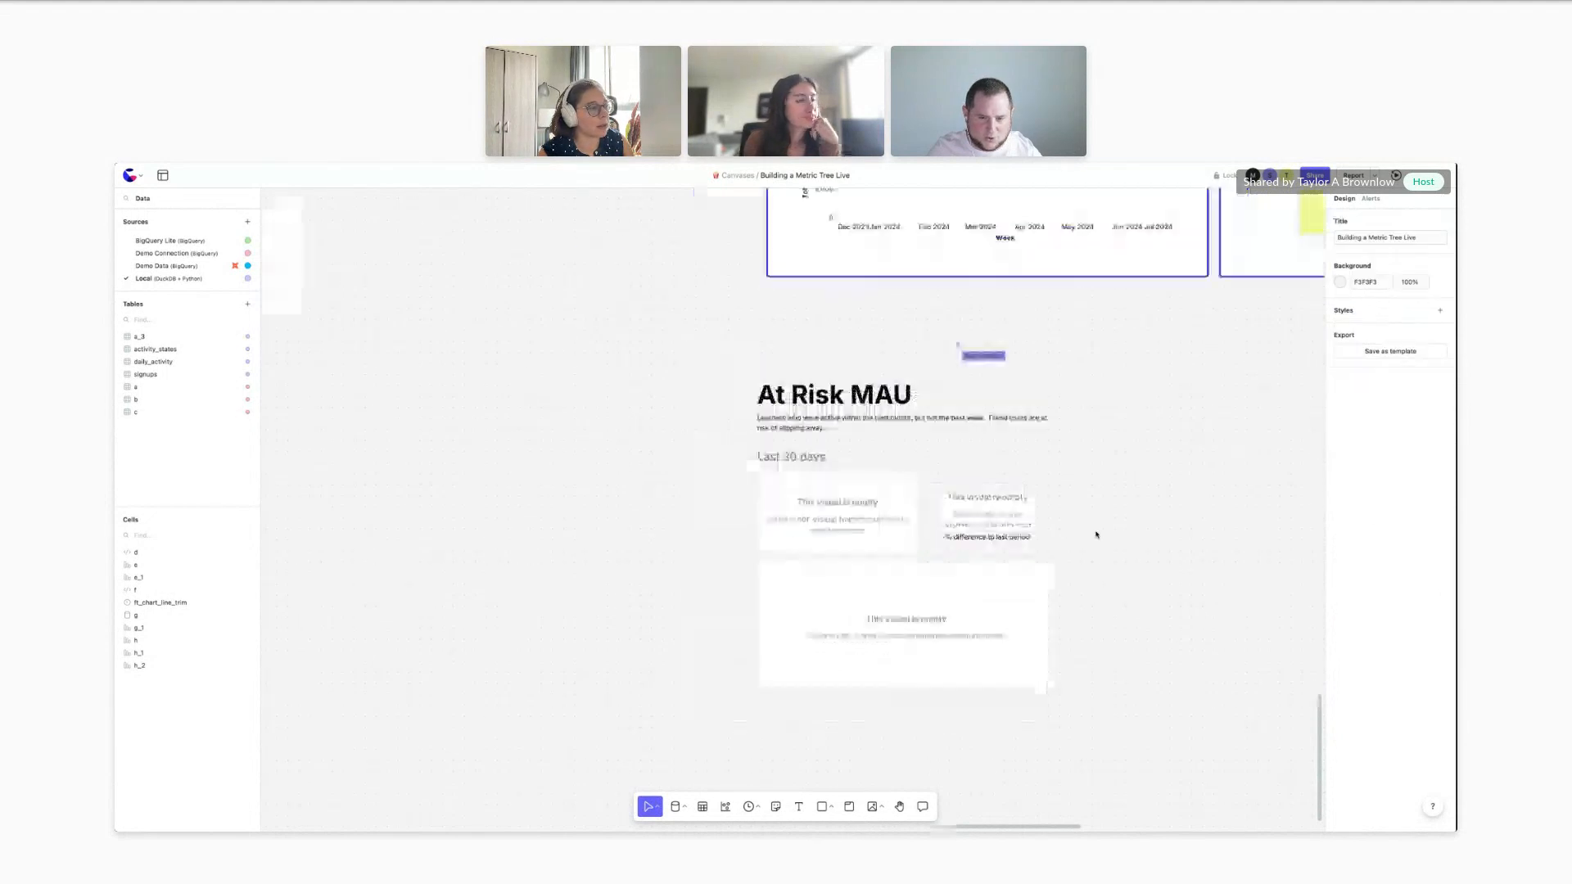
{"action": "scroll", "coordinate": [1096, 534], "scroll_direction": "right", "scroll_amount": 1}
{"action": "scroll", "coordinate": [1095, 534], "scroll_direction": "down", "scroll_amount": 1}
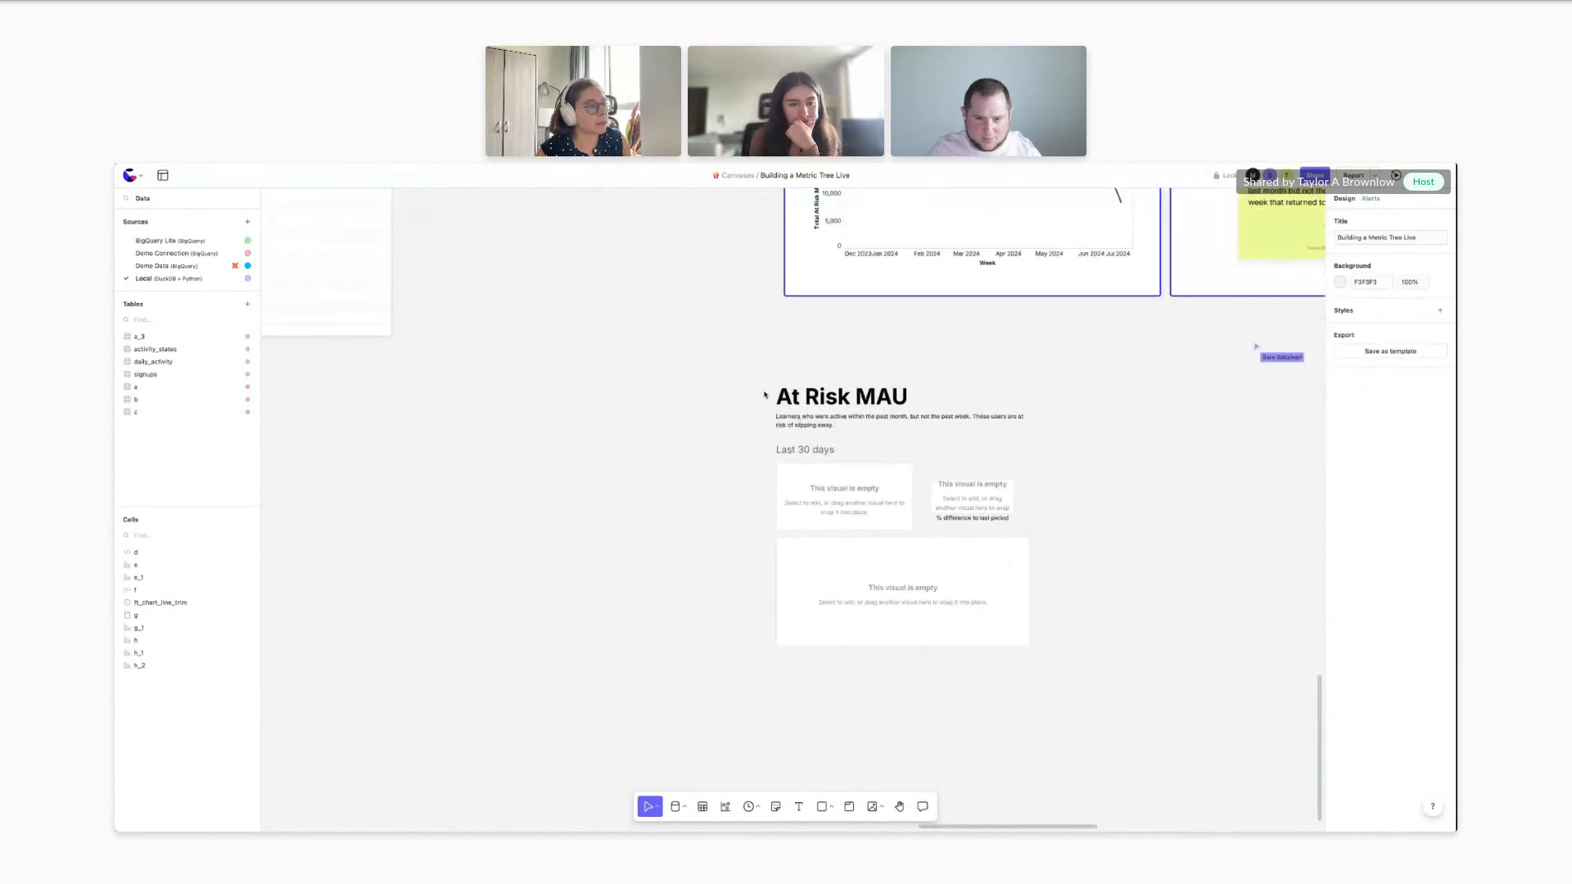
{"action": "left_click_drag", "start_coordinate": [798, 399], "coordinate": [1098, 669]}
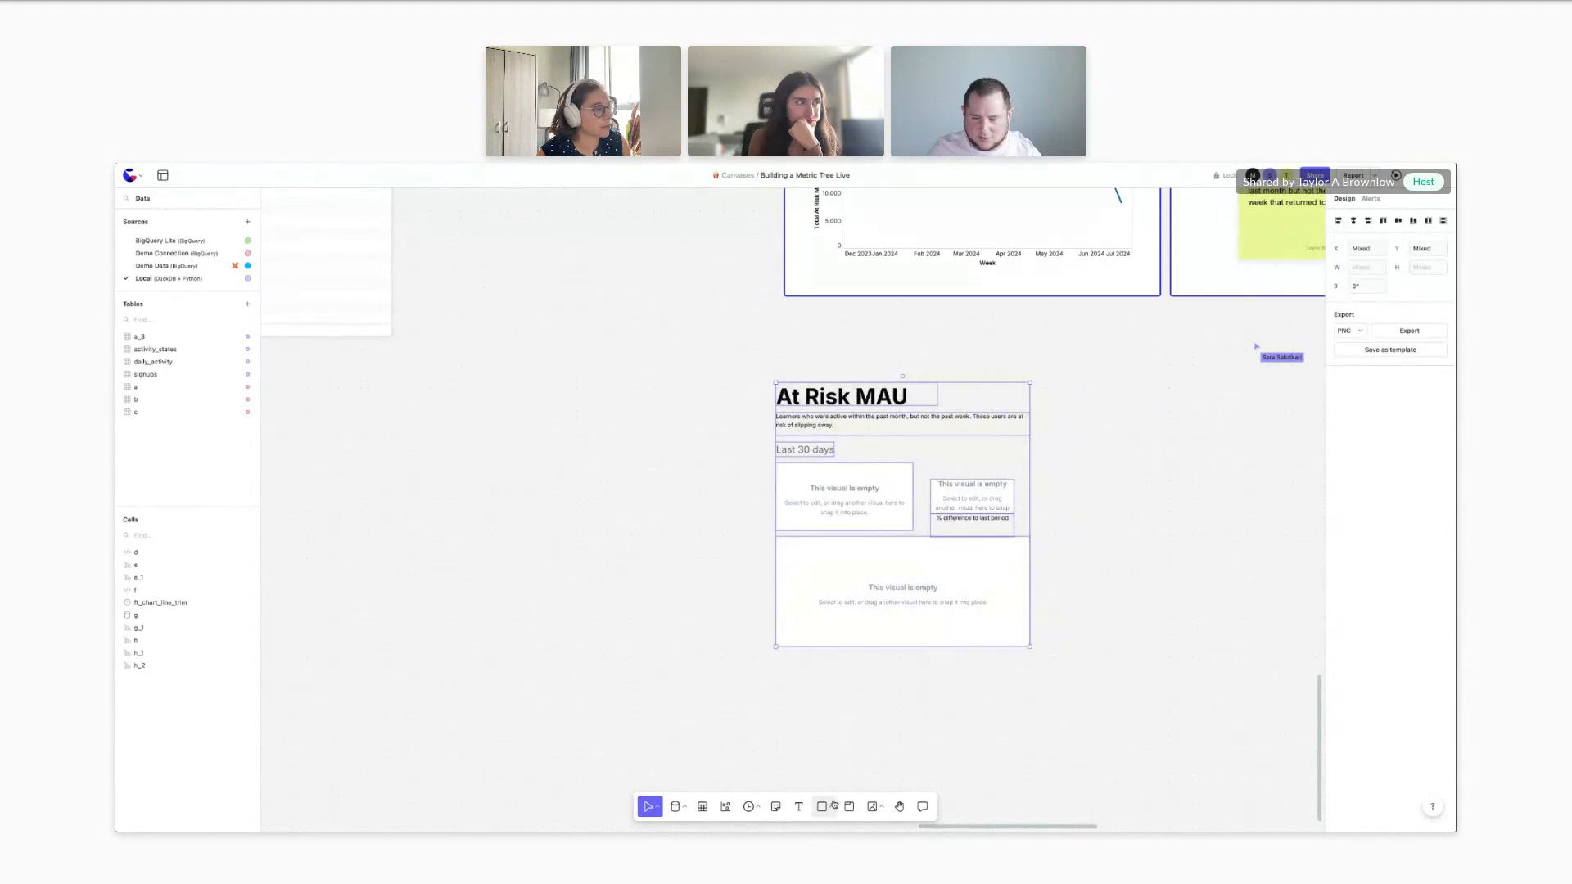
{"action": "left_click", "coordinate": [832, 806]}
{"action": "left_click_drag", "start_coordinate": [753, 380], "coordinate": [1066, 673]}
Send the rectangle behind the layout's contents and stretch its upper edge to a height of about 634
{"action": "right_click", "coordinate": [1025, 595]}
{"action": "left_click", "coordinate": [1047, 654]}
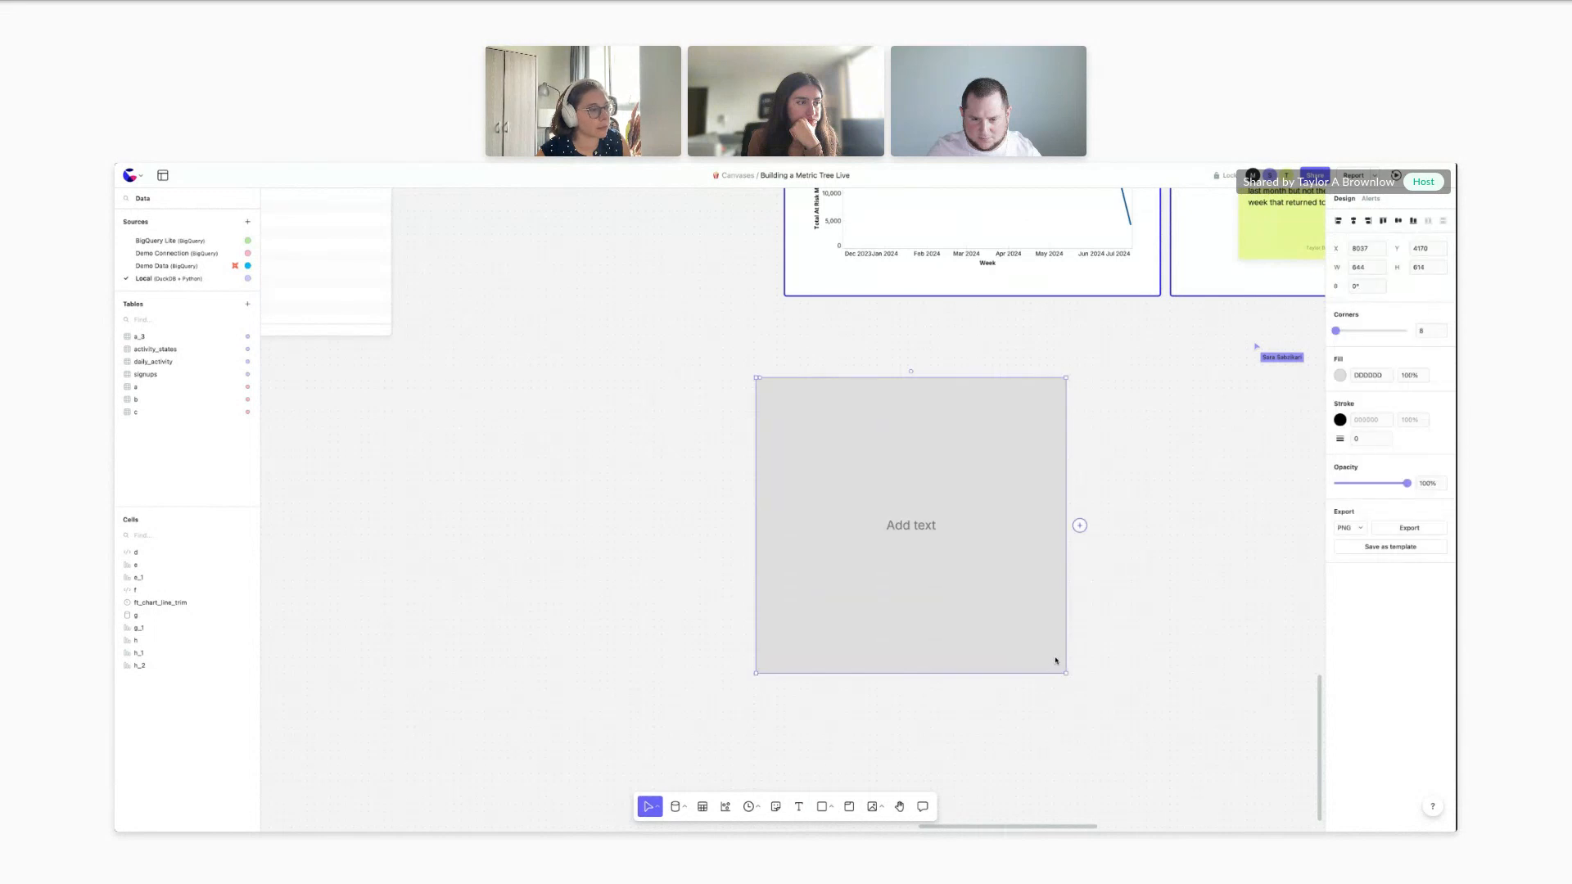
{"action": "right_click", "coordinate": [1034, 594]}
{"action": "left_click", "coordinate": [1054, 671]}
{"action": "scroll", "coordinate": [1072, 511], "scroll_direction": "down", "scroll_amount": 3}
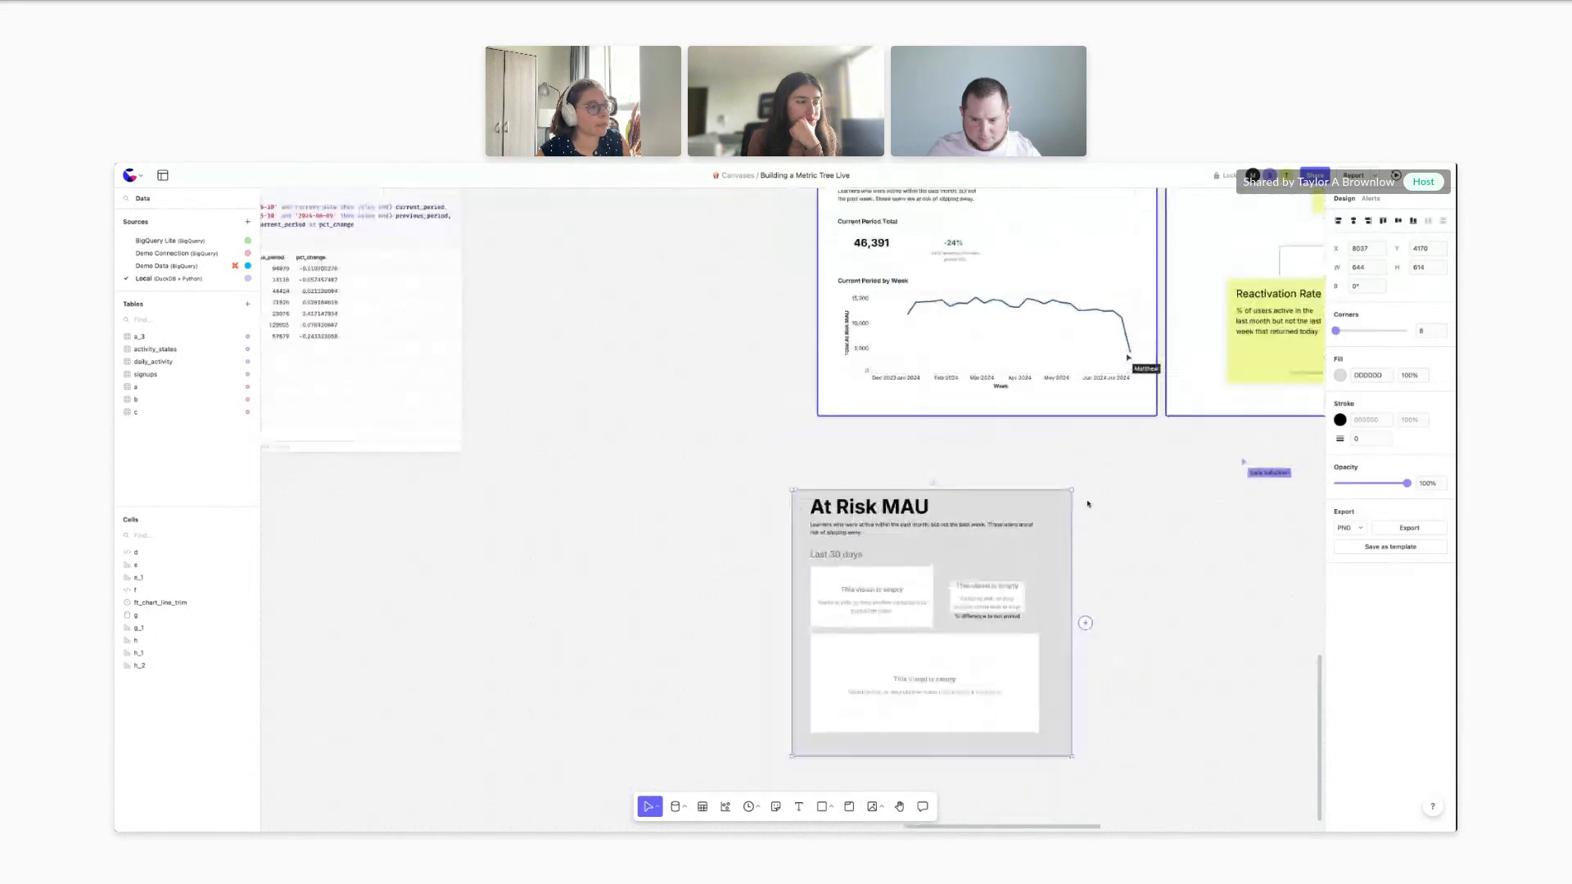
{"action": "left_click_drag", "start_coordinate": [1043, 492], "coordinate": [1043, 483]}
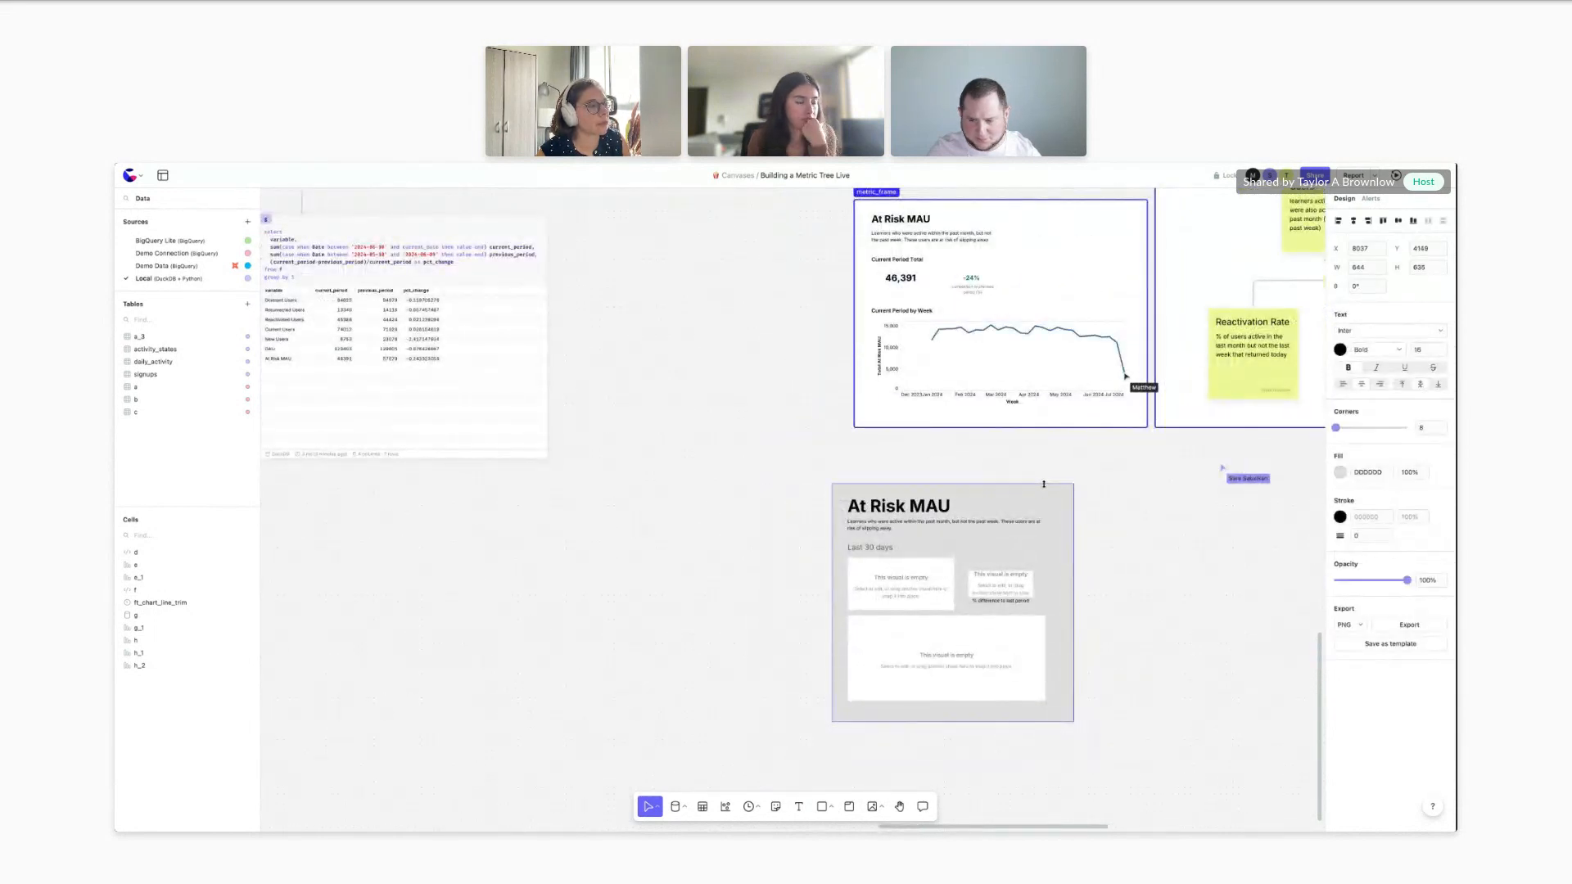
{"action": "left_click", "coordinate": [1116, 540]}
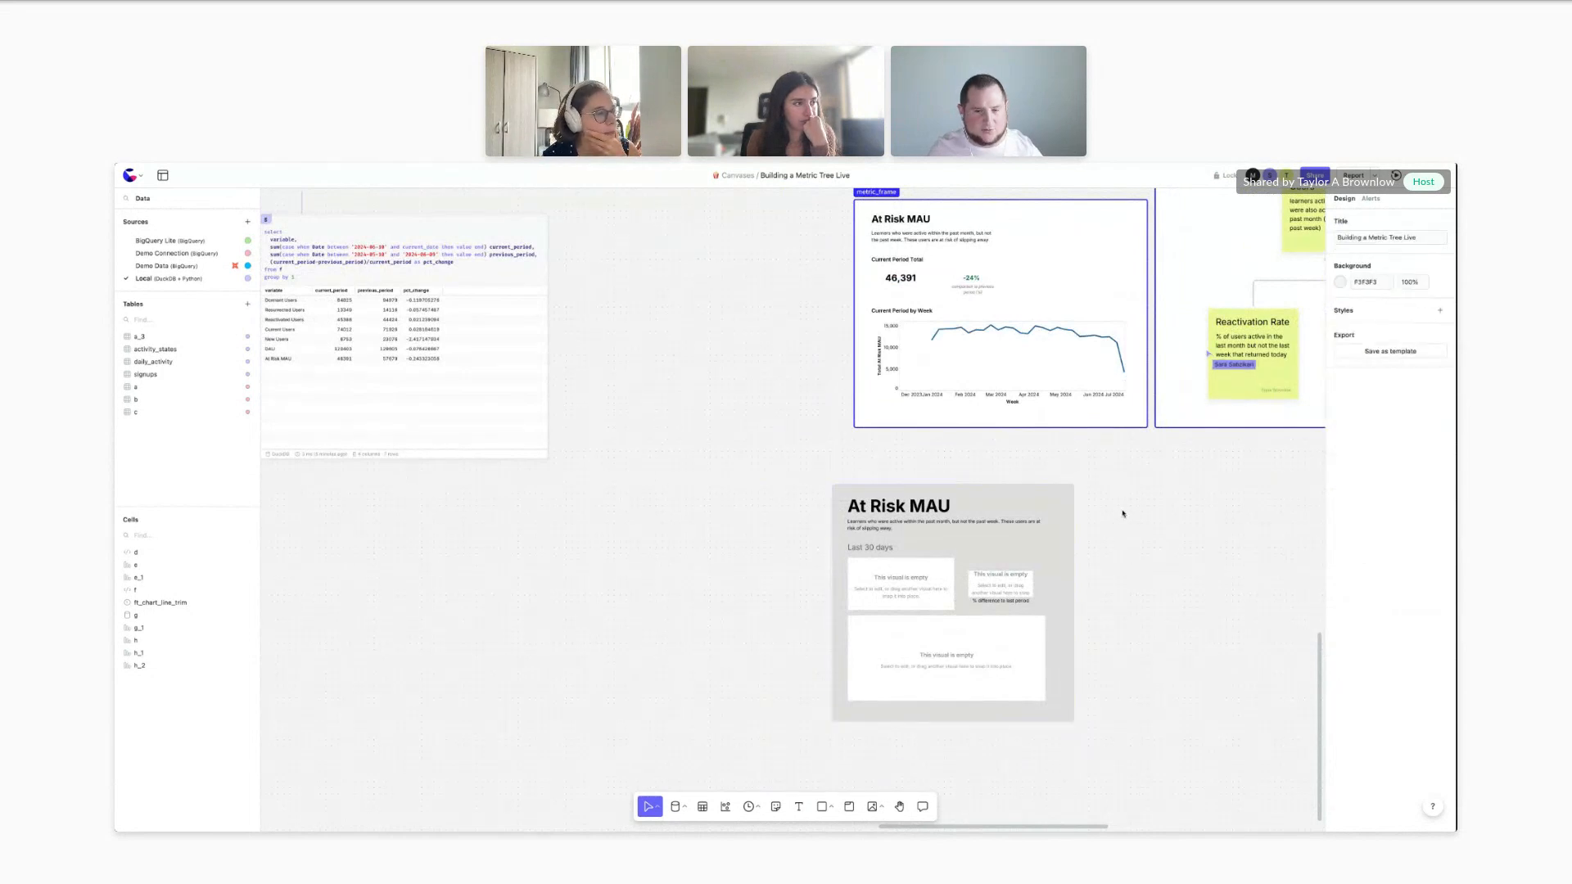
Give the background rectangle a near-white FEFEFE fill and a black stroke 2 wide
{"action": "left_click", "coordinate": [1340, 374]}
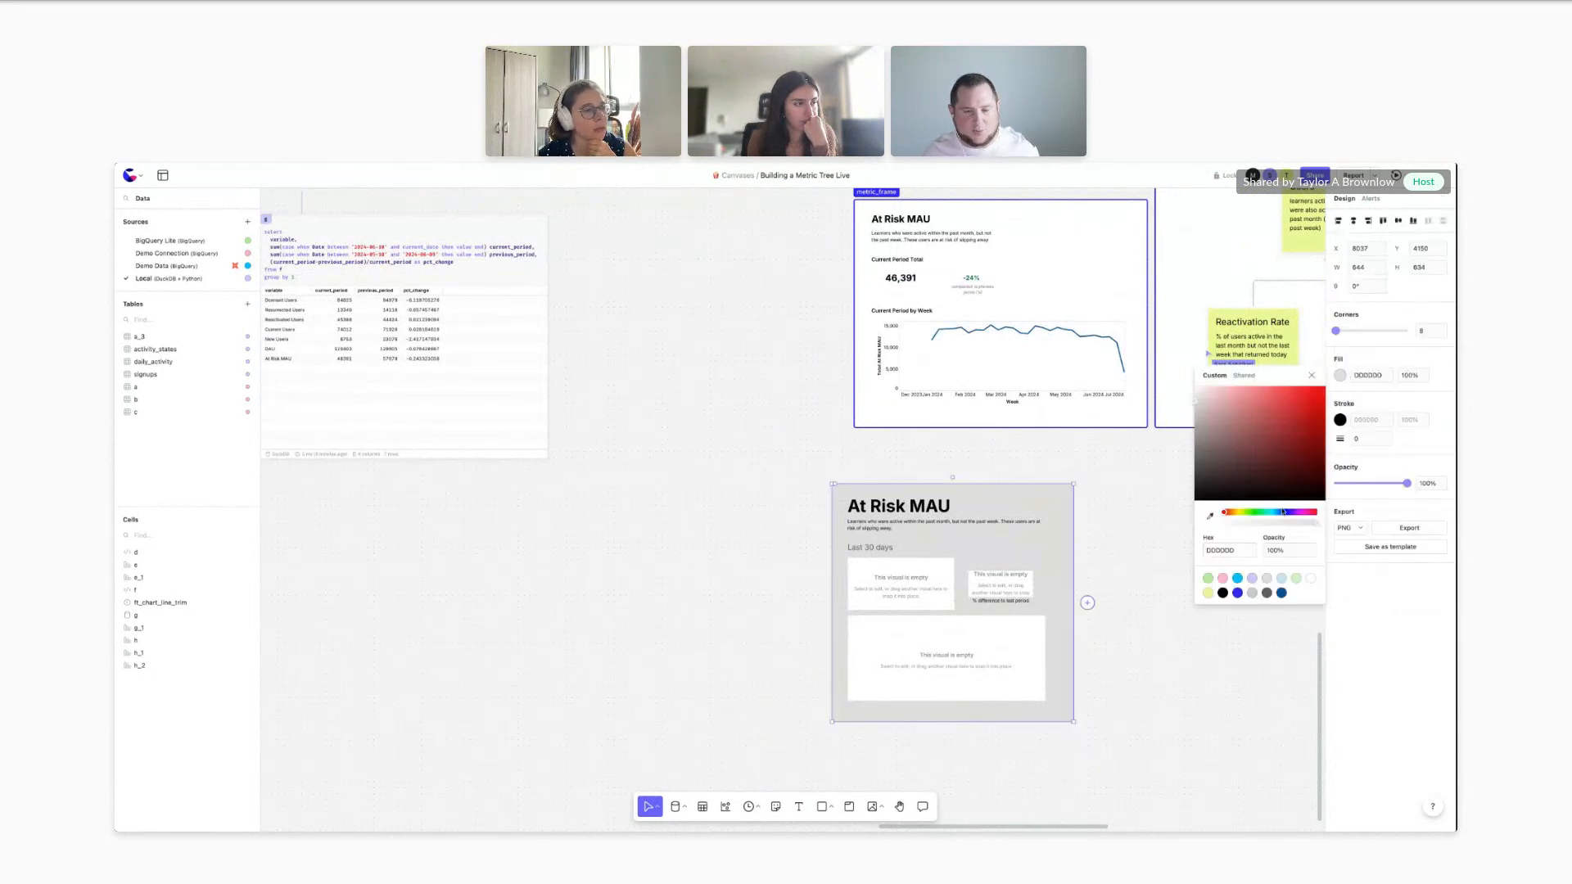
{"action": "left_click_drag", "start_coordinate": [1199, 386], "coordinate": [1186, 391]}
{"action": "left_click", "coordinate": [1365, 439]}
{"action": "type", "text": "2"}
{"action": "left_click", "coordinate": [1122, 489]}
{"action": "left_click", "coordinate": [1065, 492]}
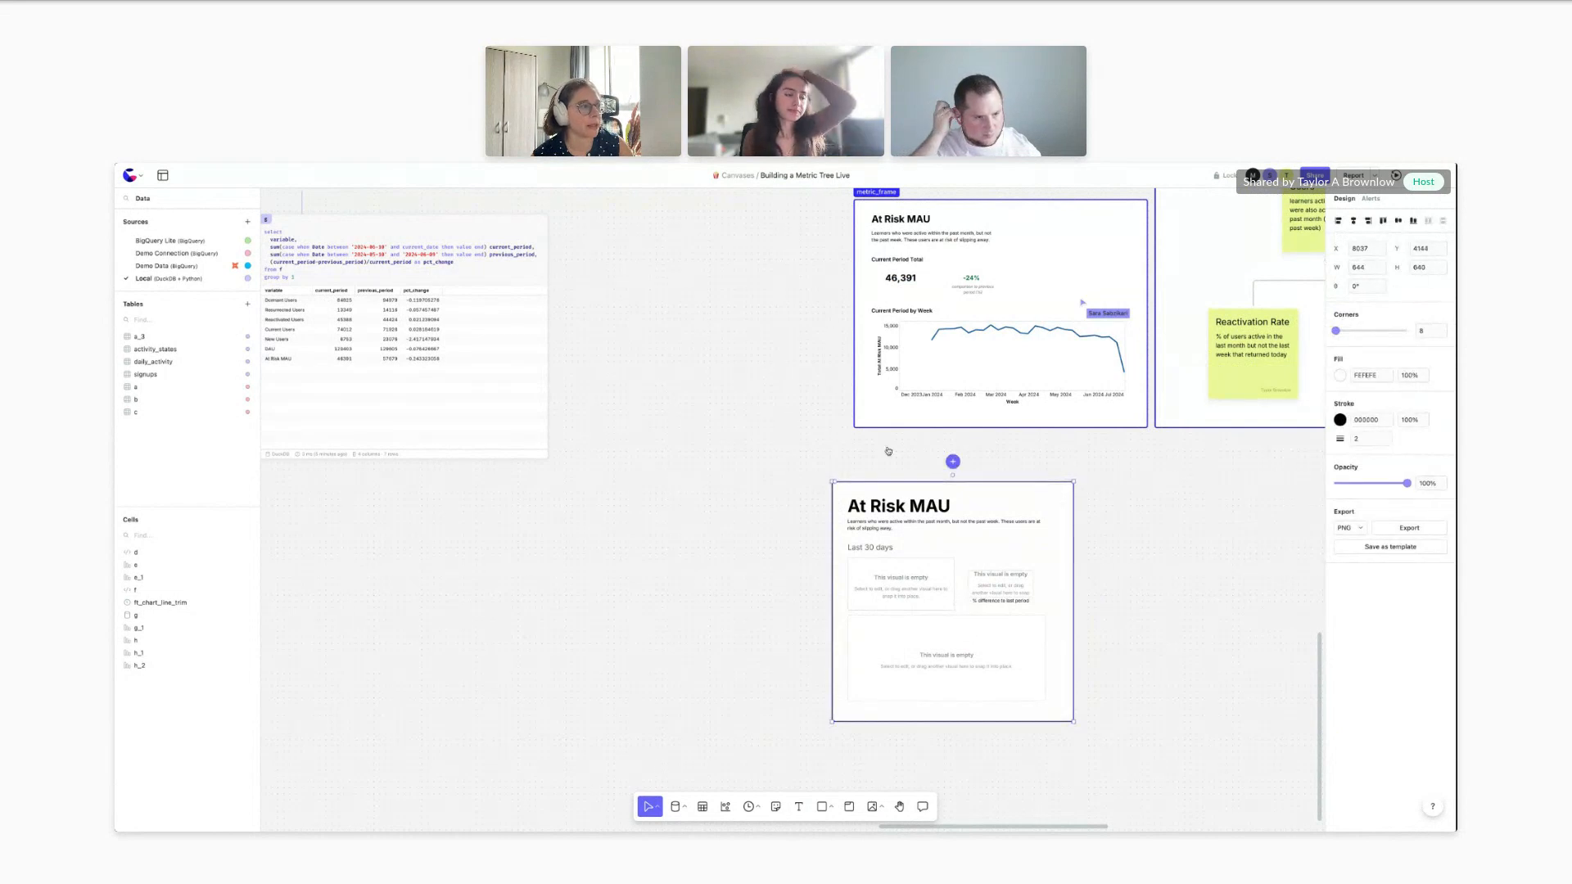
{"action": "scroll", "coordinate": [888, 451], "scroll_direction": "up", "scroll_amount": 3}
{"action": "left_click", "coordinate": [965, 270]}
{"action": "scroll", "coordinate": [871, 338], "scroll_direction": "up", "scroll_amount": 1}
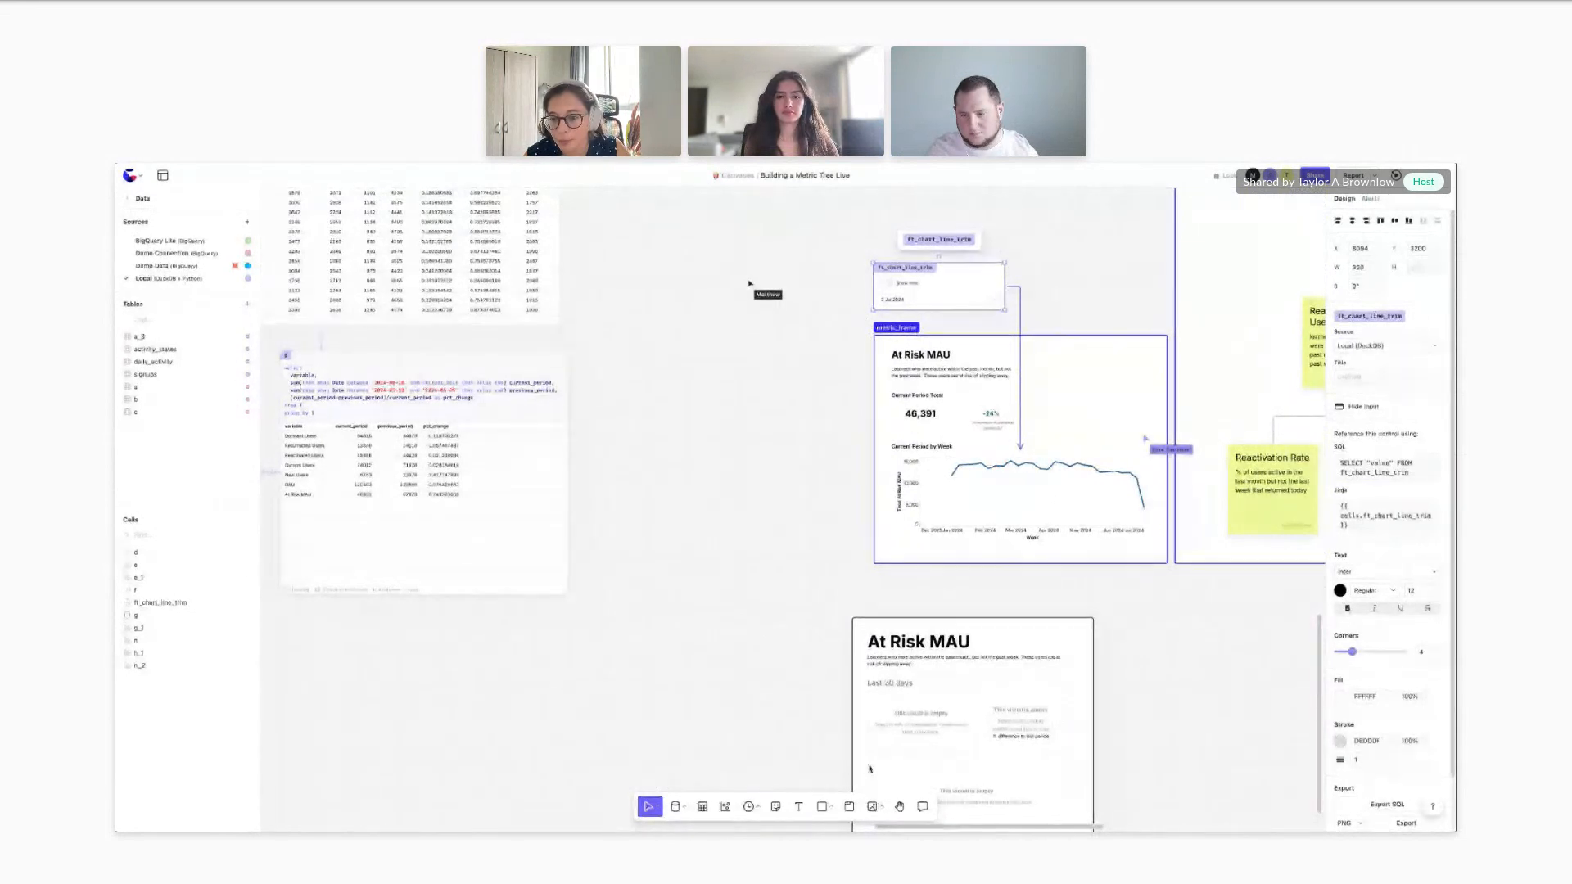
Replace the new layout's description text with "Description" and its heading with "Metric Title"
{"action": "scroll", "coordinate": [1105, 655], "scroll_direction": "down", "scroll_amount": 4}
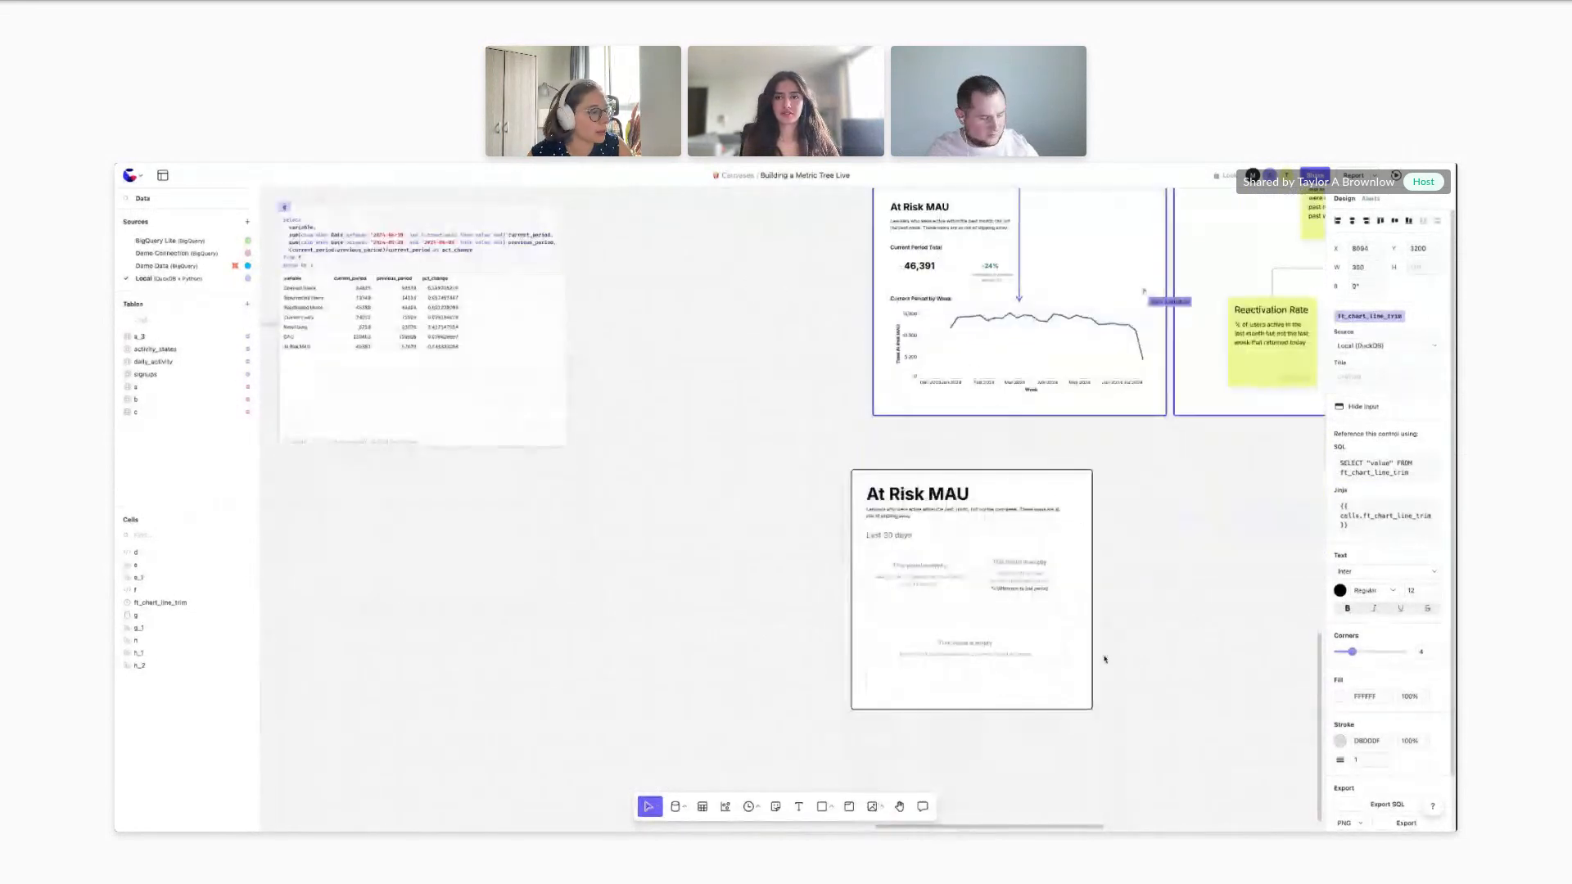
{"action": "left_click", "coordinate": [983, 518]}
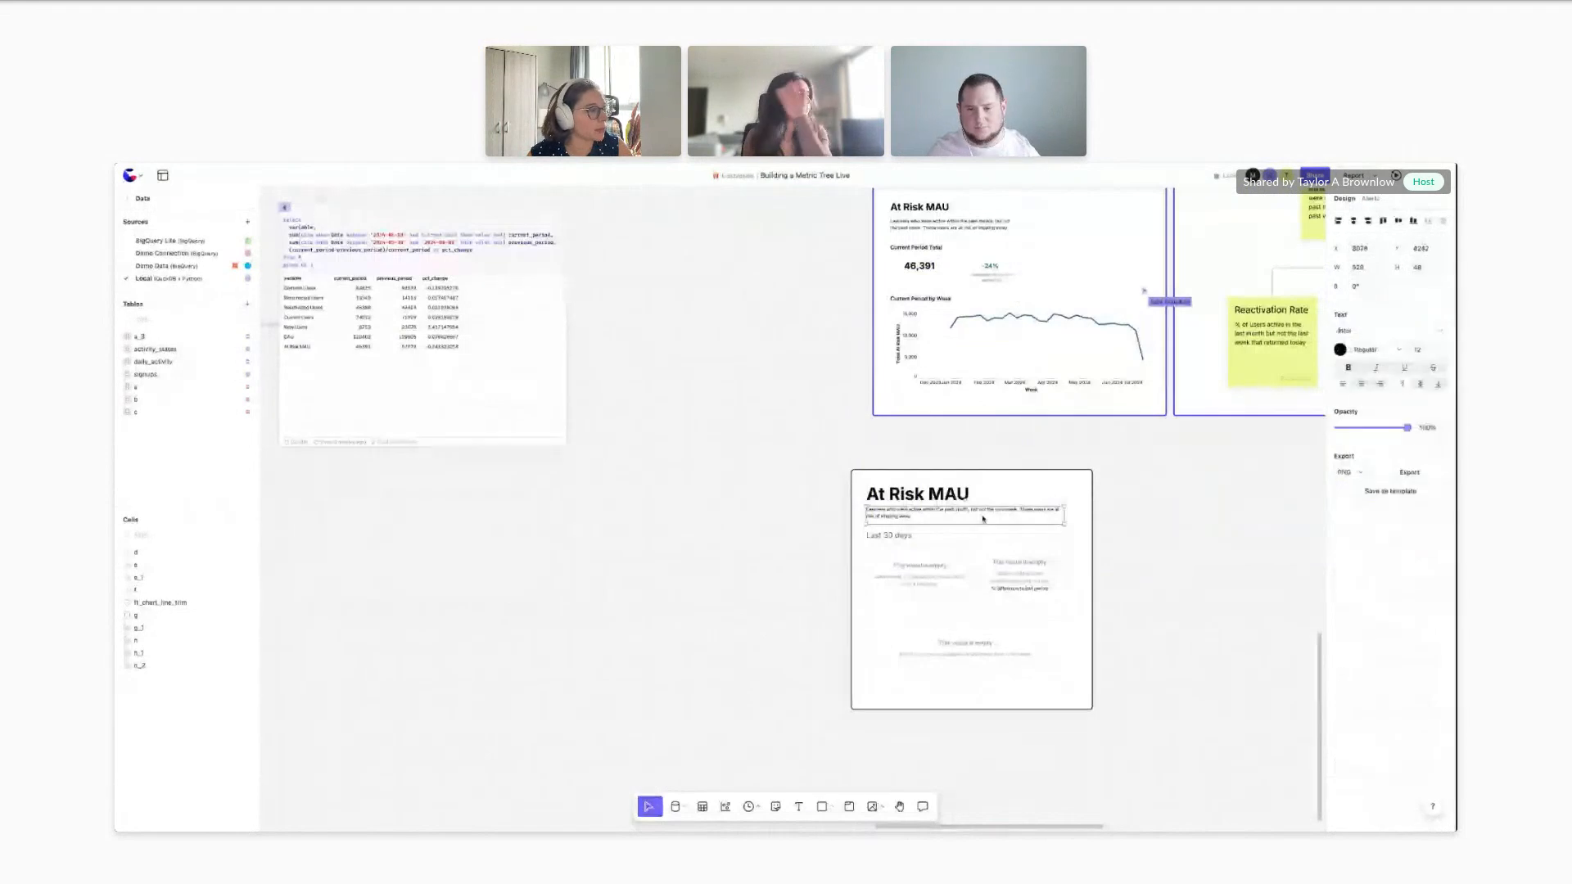
{"action": "double_click", "coordinate": [911, 517]}
{"action": "type", "text": "User"}
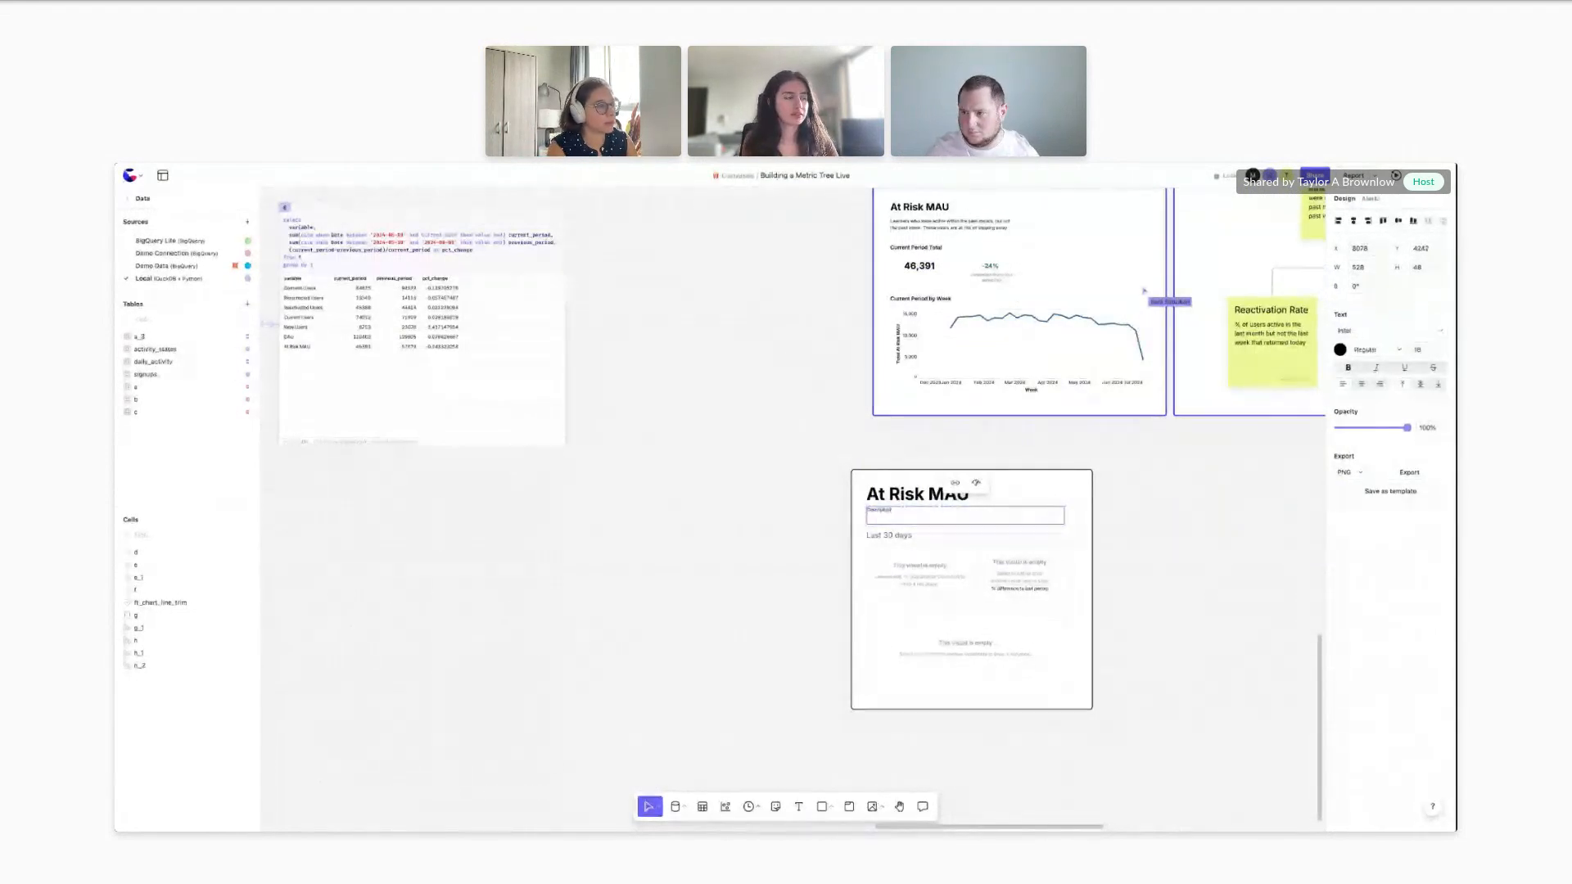
{"action": "double_click", "coordinate": [911, 498]}
{"action": "type", "text": "Metric T"}
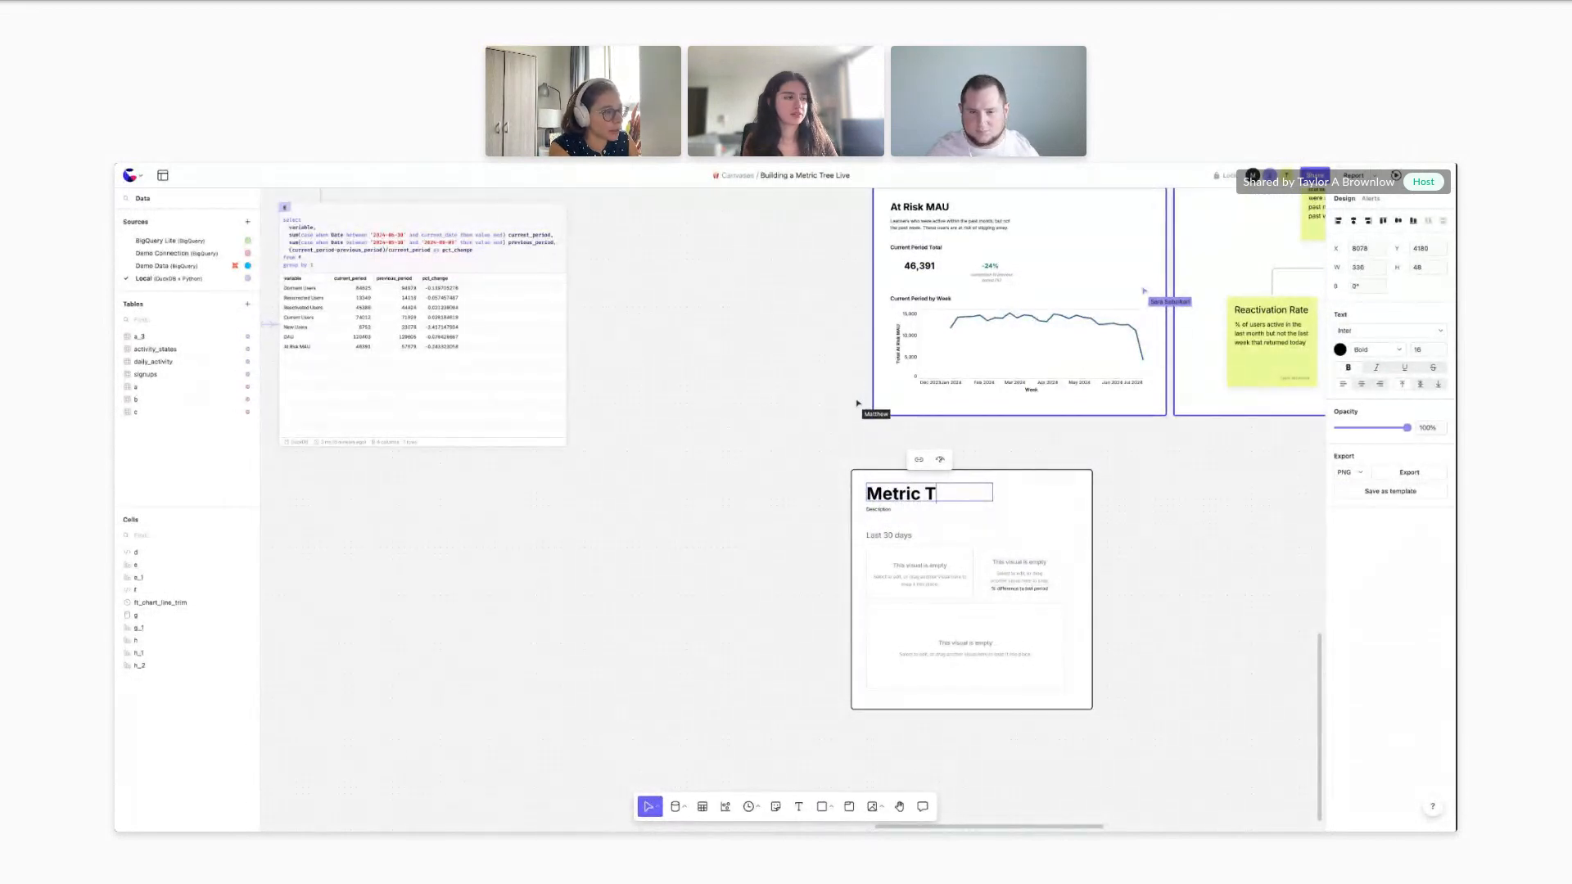
{"action": "left_click", "coordinate": [786, 519]}
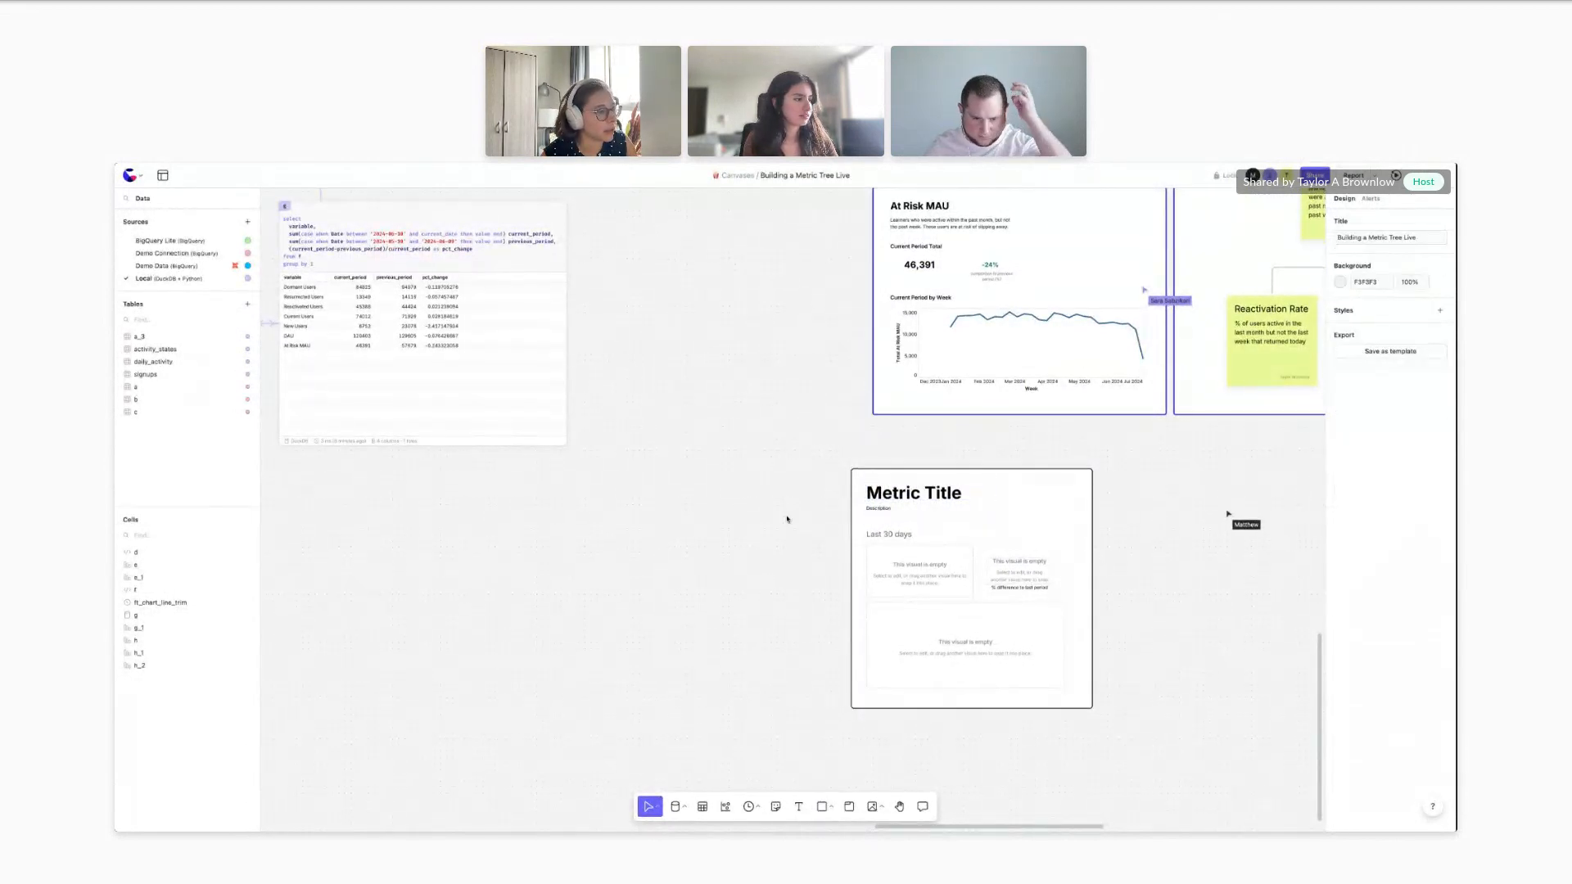
Try to paste a copy of the Current Period by Week chart into the Metric Title layout's large empty visual
{"action": "scroll", "coordinate": [785, 519], "scroll_direction": "down", "scroll_amount": 1}
{"action": "scroll", "coordinate": [786, 519], "scroll_direction": "right", "scroll_amount": 1}
{"action": "scroll", "coordinate": [767, 494], "scroll_direction": "up", "scroll_amount": 1}
{"action": "scroll", "coordinate": [768, 494], "scroll_direction": "down", "scroll_amount": 3}
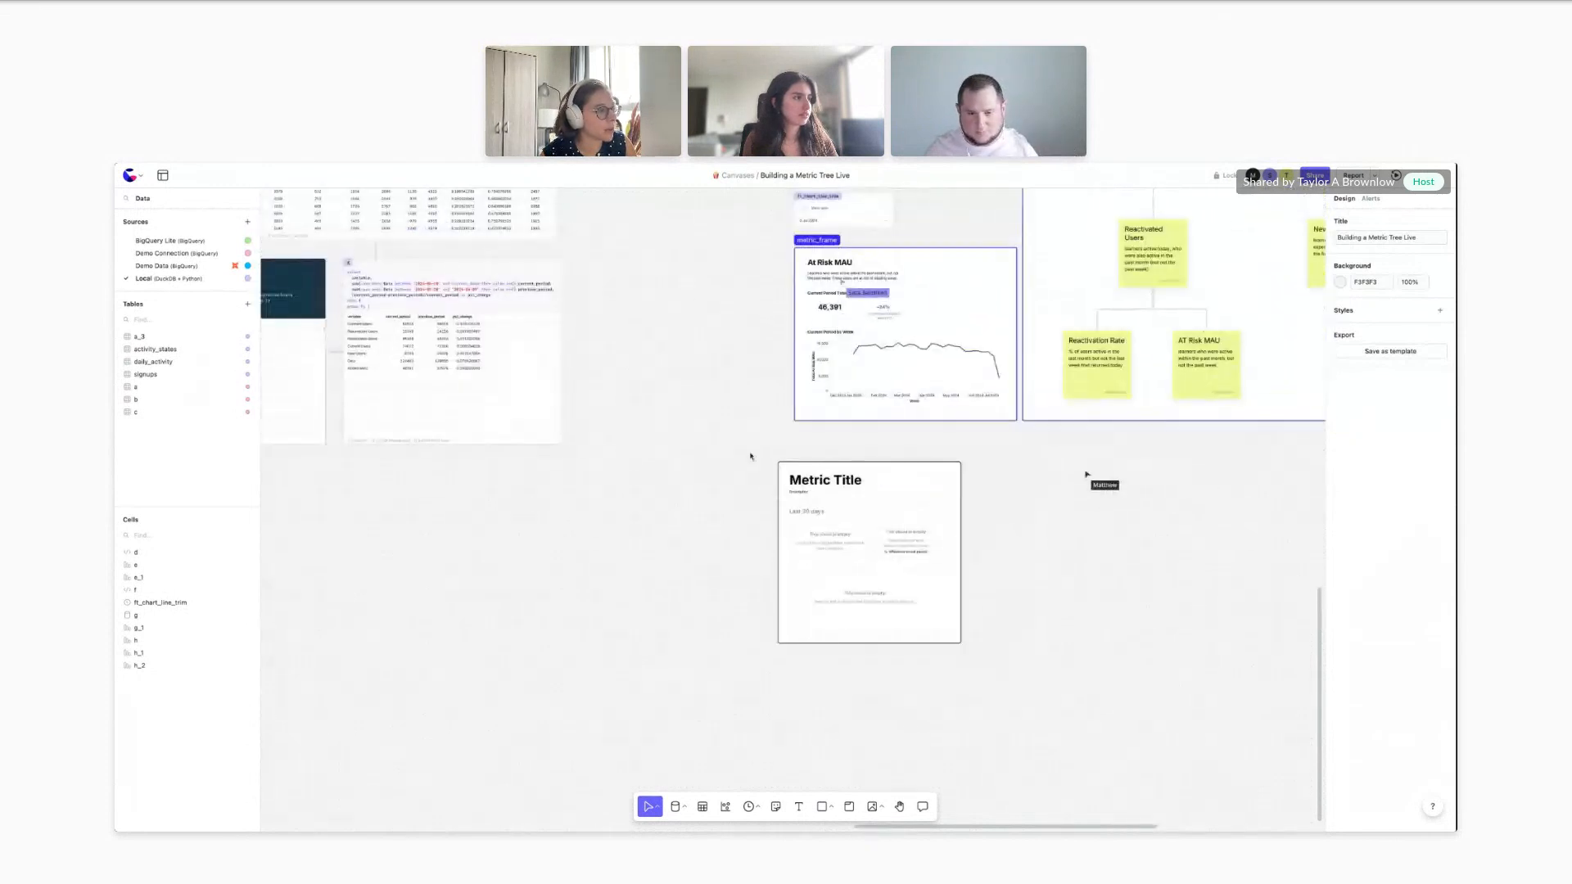
{"action": "scroll", "coordinate": [751, 456], "scroll_direction": "up", "scroll_amount": 2}
{"action": "scroll", "coordinate": [747, 456], "scroll_direction": "down", "scroll_amount": 1}
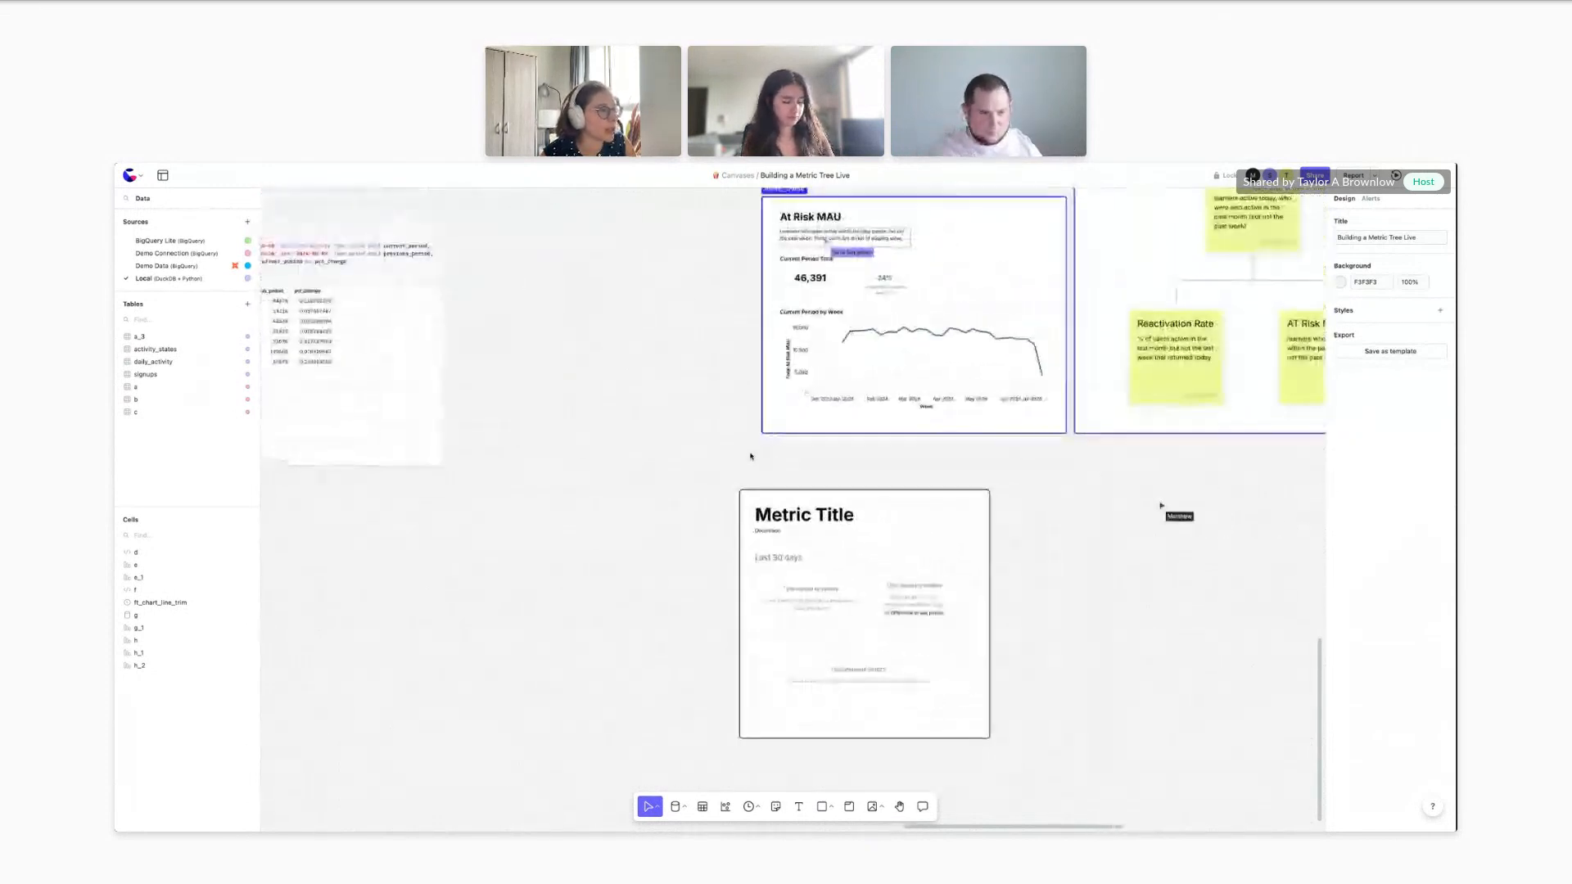
{"action": "left_click", "coordinate": [849, 355]}
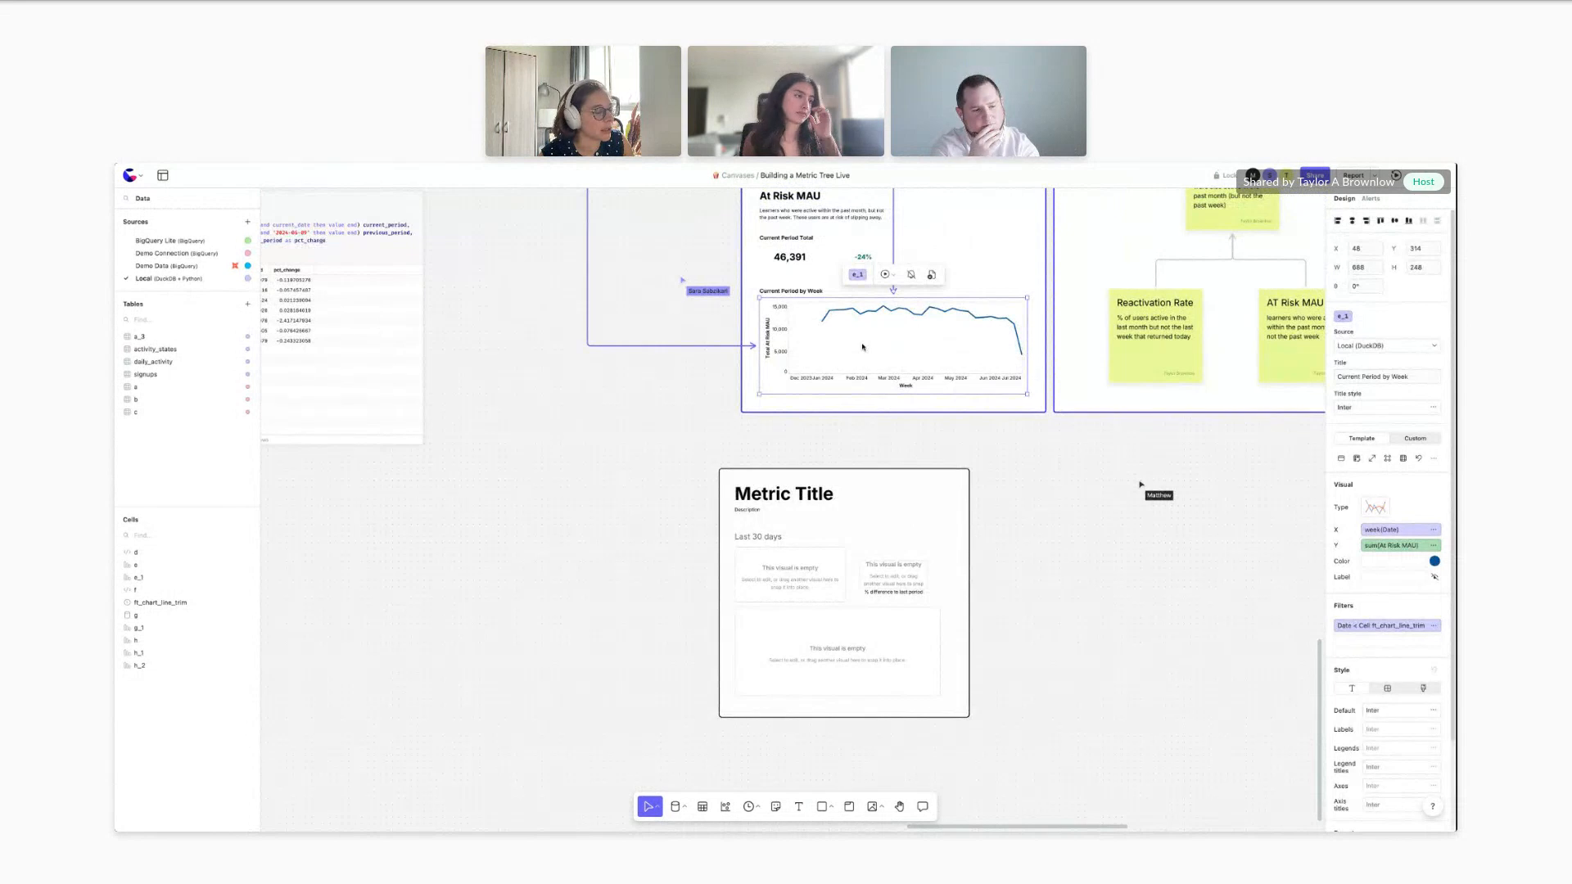
{"action": "key", "text": "ctrl+c"}
{"action": "key", "text": "ctrl+v"}
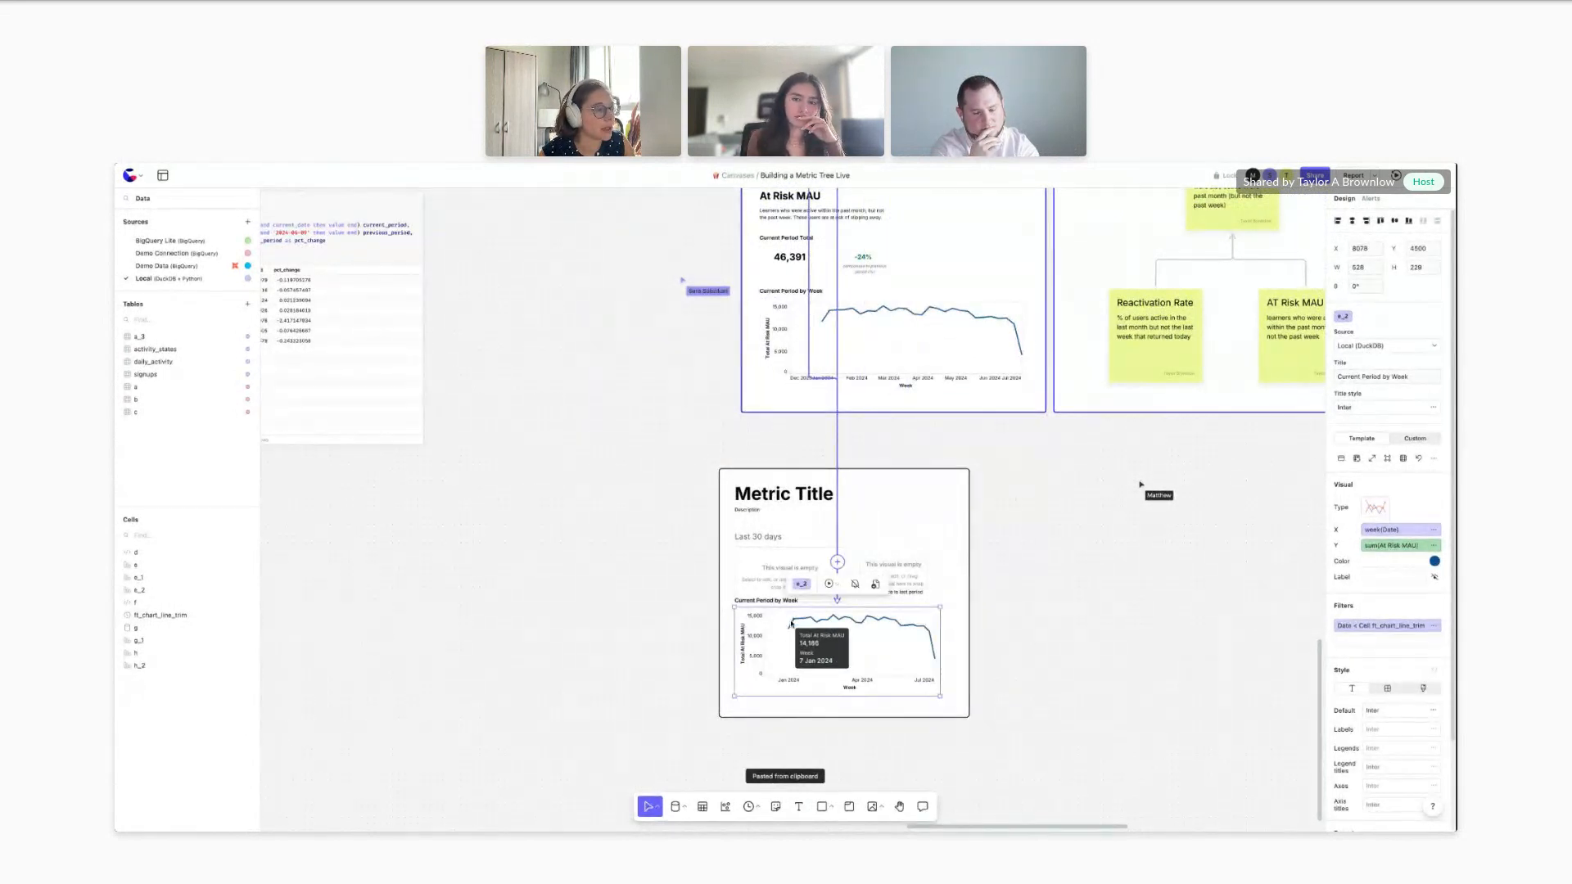
{"action": "key", "text": "ctrl+z"}
{"action": "key", "text": "ctrl+z"}
Duplicate the whole Metric Title layout and place the copy beside the original
{"action": "left_click", "coordinate": [646, 504]}
{"action": "left_click_drag", "start_coordinate": [647, 504], "coordinate": [1088, 752]}
{"action": "key", "text": "ctrl+c"}
{"action": "key", "text": "ctrl+v"}
{"action": "left_click_drag", "start_coordinate": [1229, 610], "coordinate": [1255, 588]}
{"action": "scroll", "coordinate": [1005, 528], "scroll_direction": "right", "scroll_amount": 1}
{"action": "left_click", "coordinate": [933, 442]}
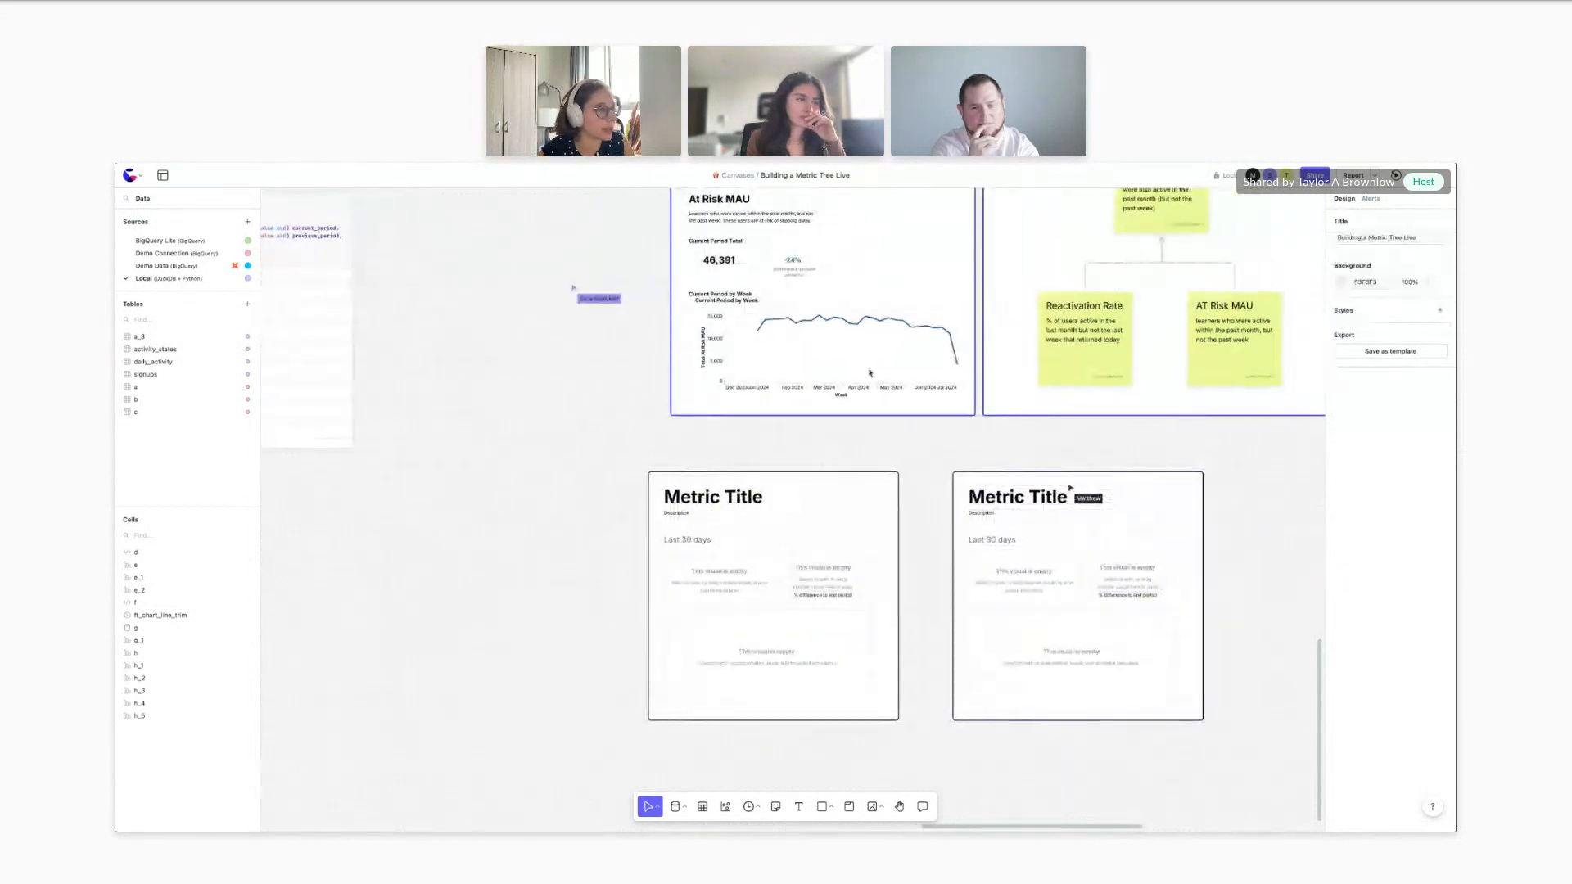
Copy the At Risk MAU frame's Current Period by Week chart into the duplicate layout's large empty visual
{"action": "left_click", "coordinate": [870, 369]}
{"action": "key", "text": "ctrl+c"}
{"action": "key", "text": "ctrl+v"}
{"action": "left_click_drag", "start_coordinate": [870, 370], "coordinate": [1093, 690]}
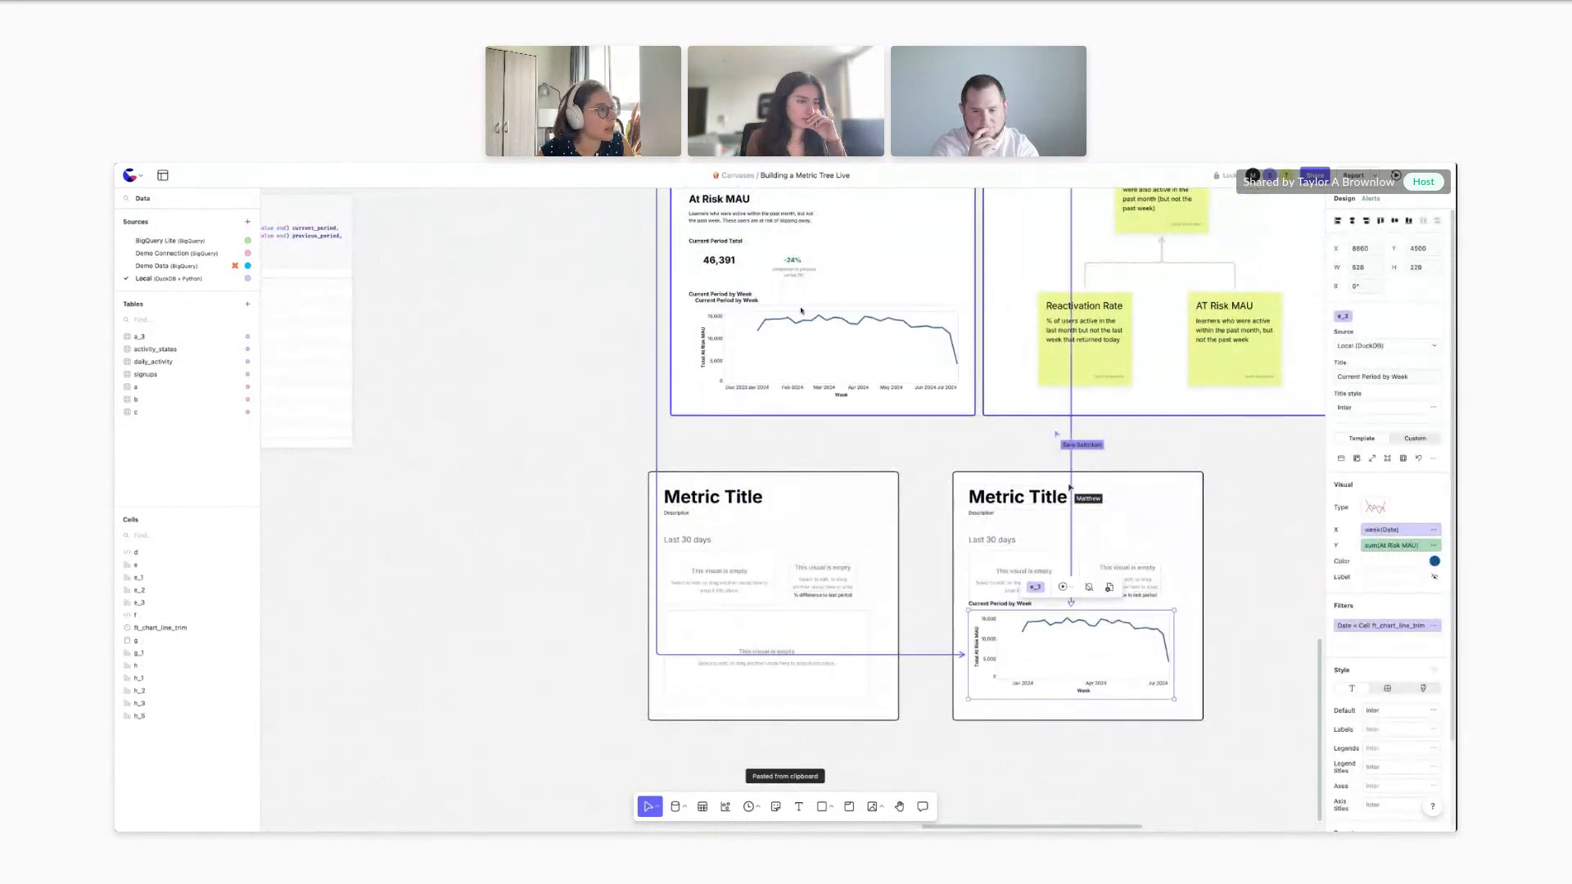
Copy the At Risk MAU frame's Current Period Total visual into the duplicate's empty visual under "Last 30 days"
{"action": "left_click", "coordinate": [721, 264]}
{"action": "key", "text": "ctrl+c"}
{"action": "key", "text": "ctrl+v"}
{"action": "left_click_drag", "start_coordinate": [722, 264], "coordinate": [1023, 588]}
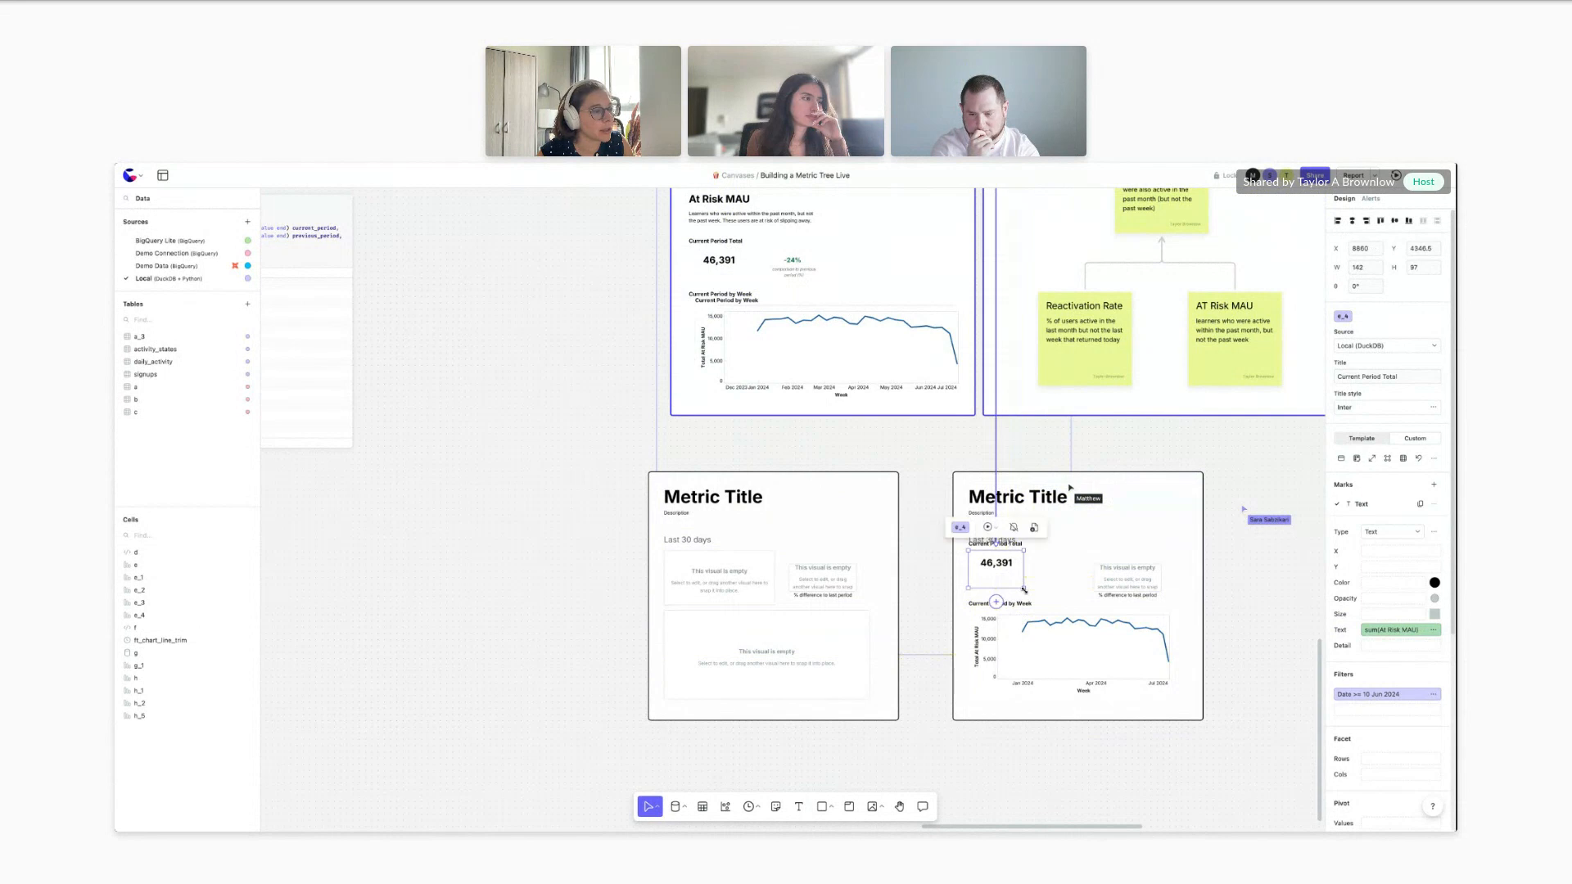
Copy the At Risk MAU frame's percentage-change visual into the duplicate's empty visual above the "% difference to last period" label
{"action": "scroll", "coordinate": [900, 425], "scroll_direction": "up", "scroll_amount": 1}
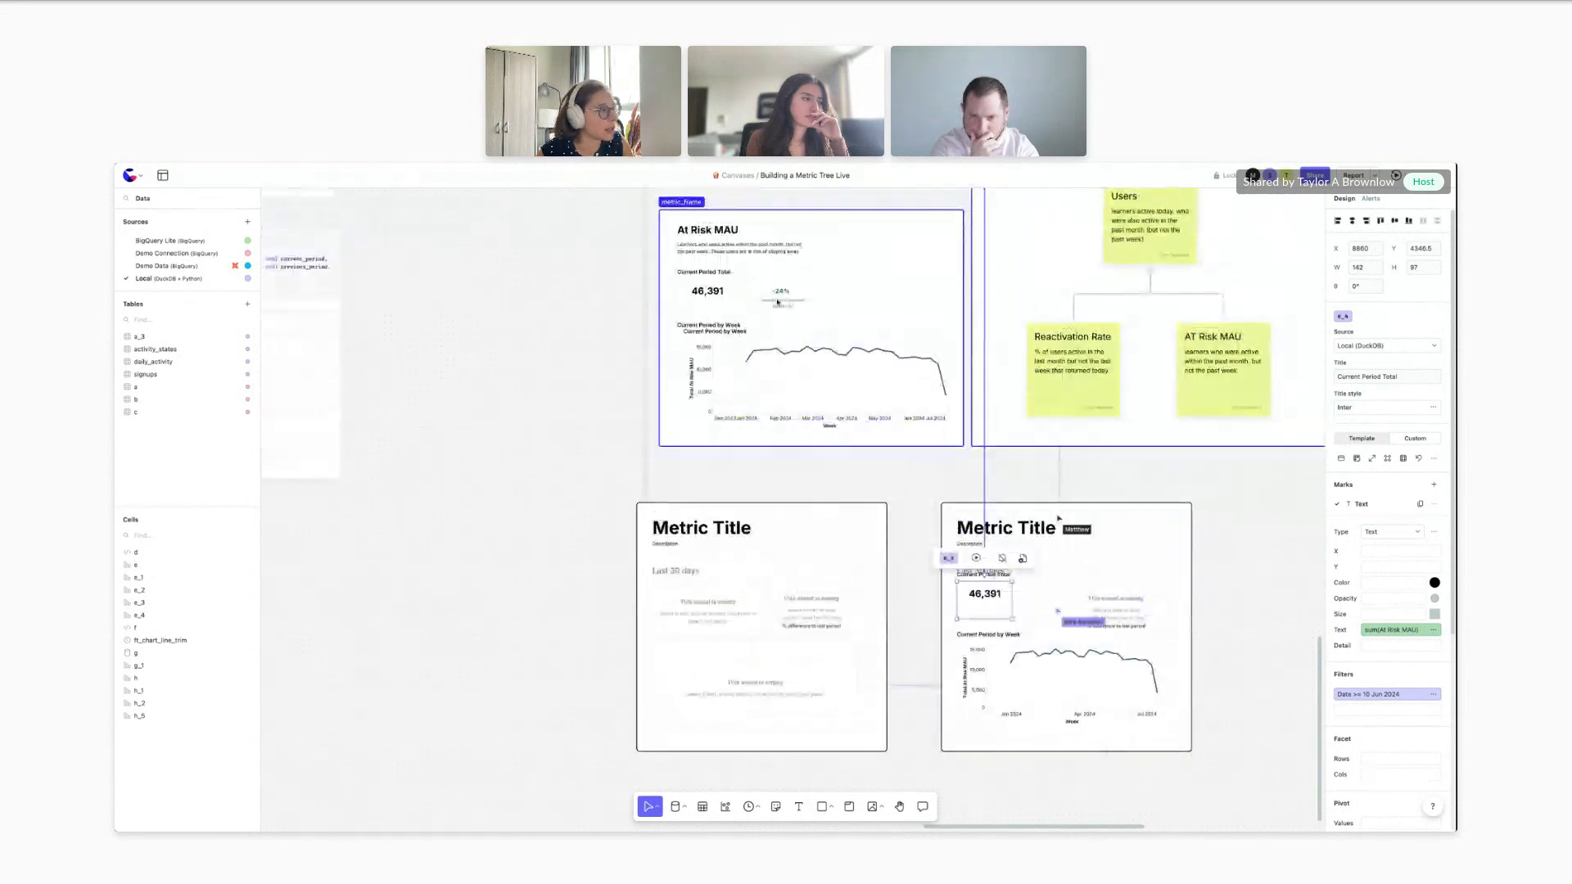
{"action": "left_click", "coordinate": [779, 292]}
{"action": "key", "text": "ctrl+c"}
{"action": "key", "text": "ctrl+v"}
{"action": "left_click_drag", "start_coordinate": [778, 292], "coordinate": [1109, 624]}
{"action": "left_click", "coordinate": [1221, 629]}
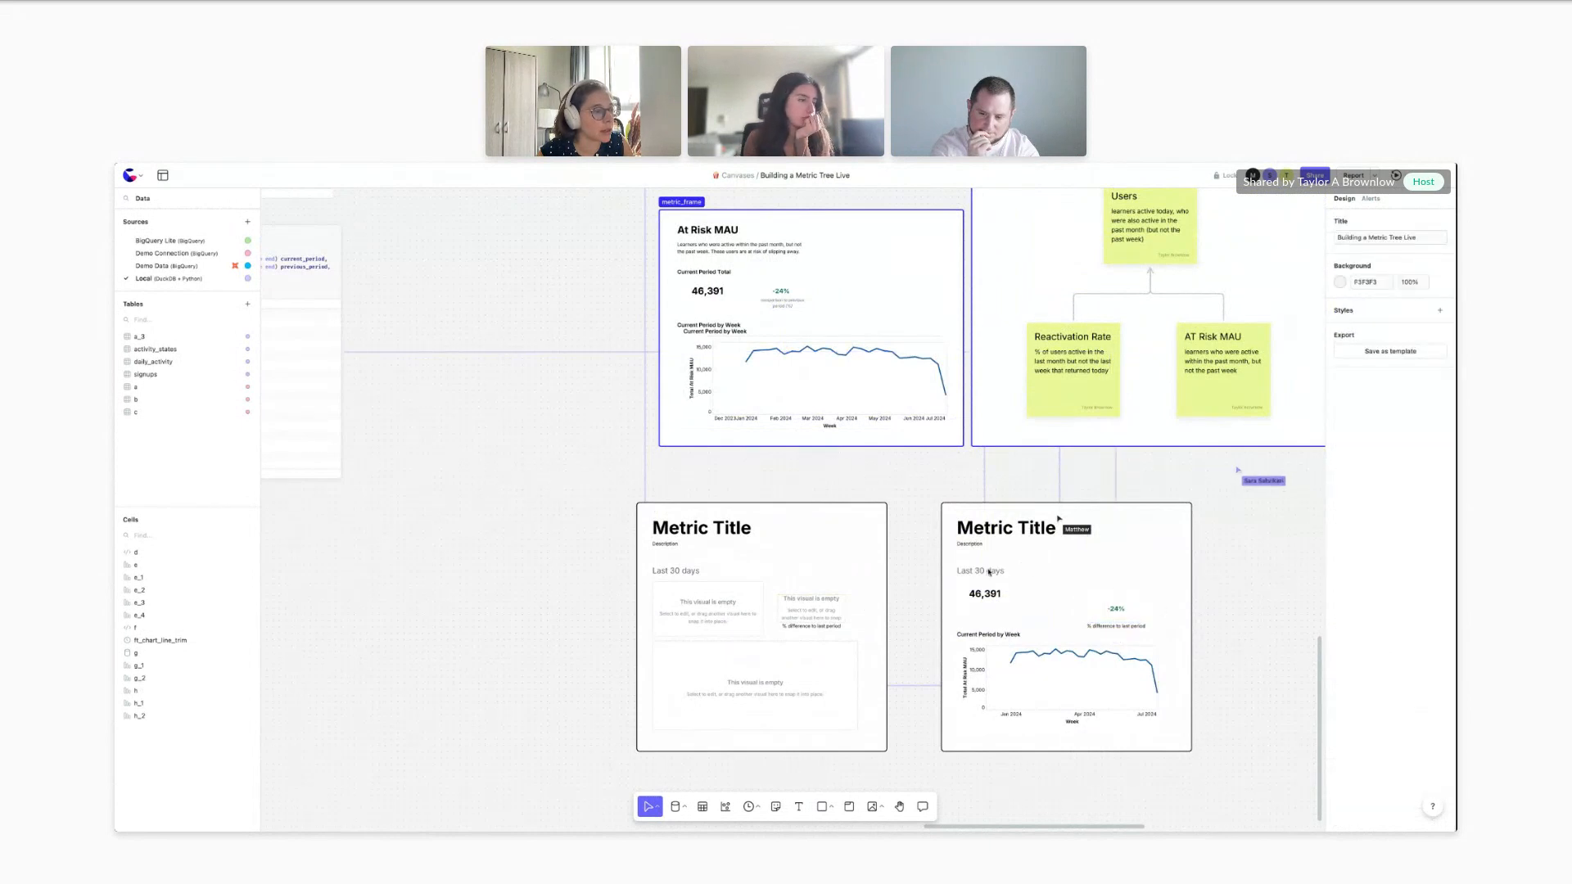
{"action": "left_click", "coordinate": [1021, 677]}
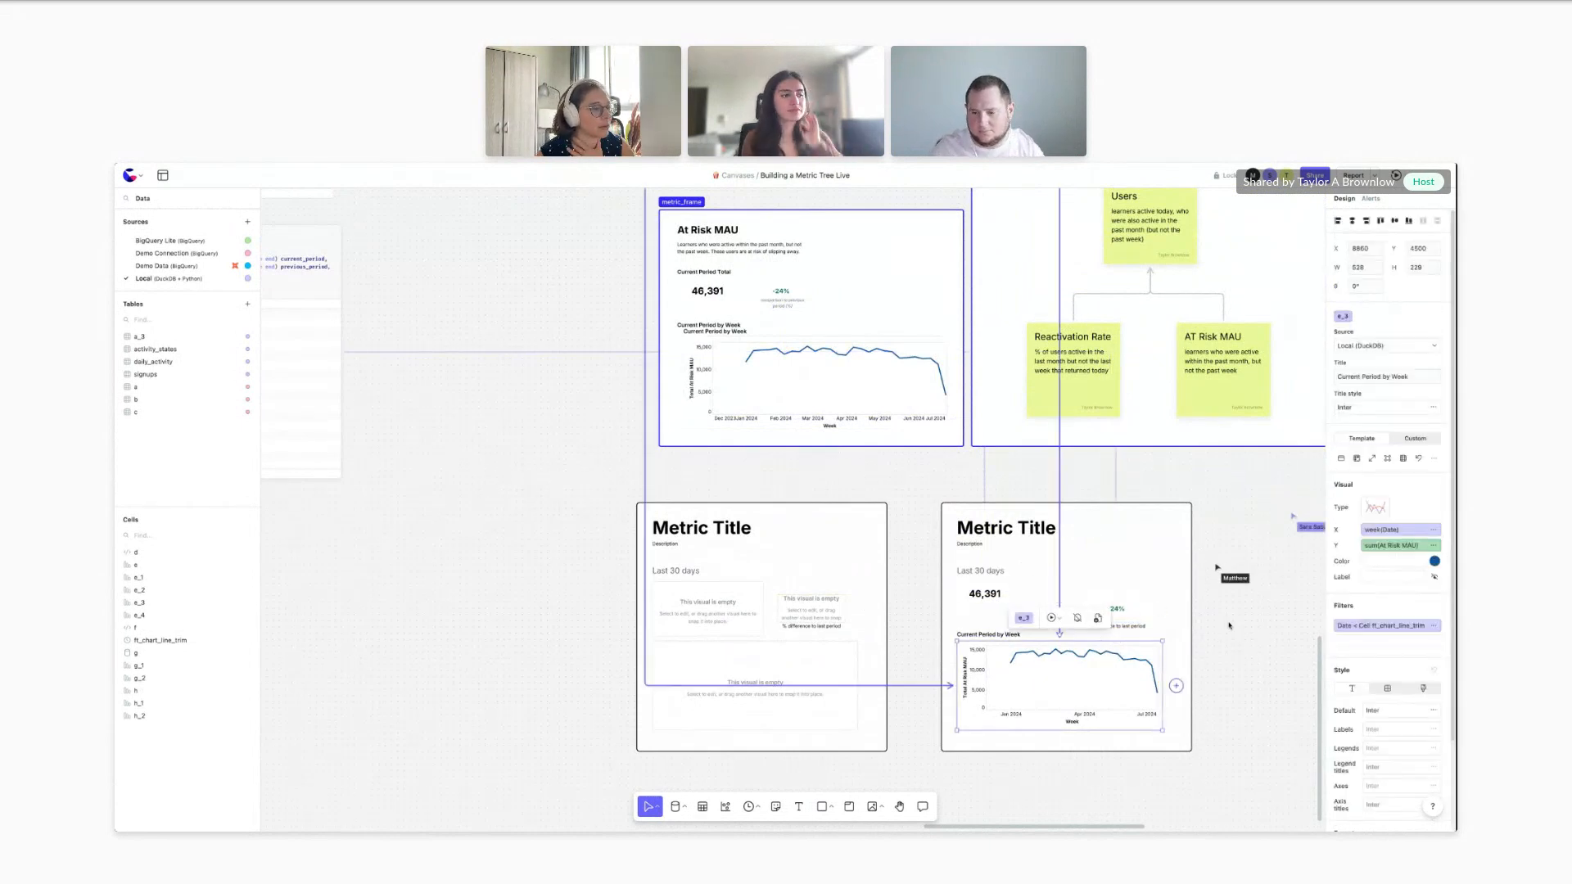
{"action": "left_click", "coordinate": [1257, 626]}
{"action": "scroll", "coordinate": [1257, 627], "scroll_direction": "up", "scroll_amount": 2}
{"action": "left_click_drag", "start_coordinate": [1216, 641], "coordinate": [1029, 595]}
{"action": "key", "text": "ctrl+z"}
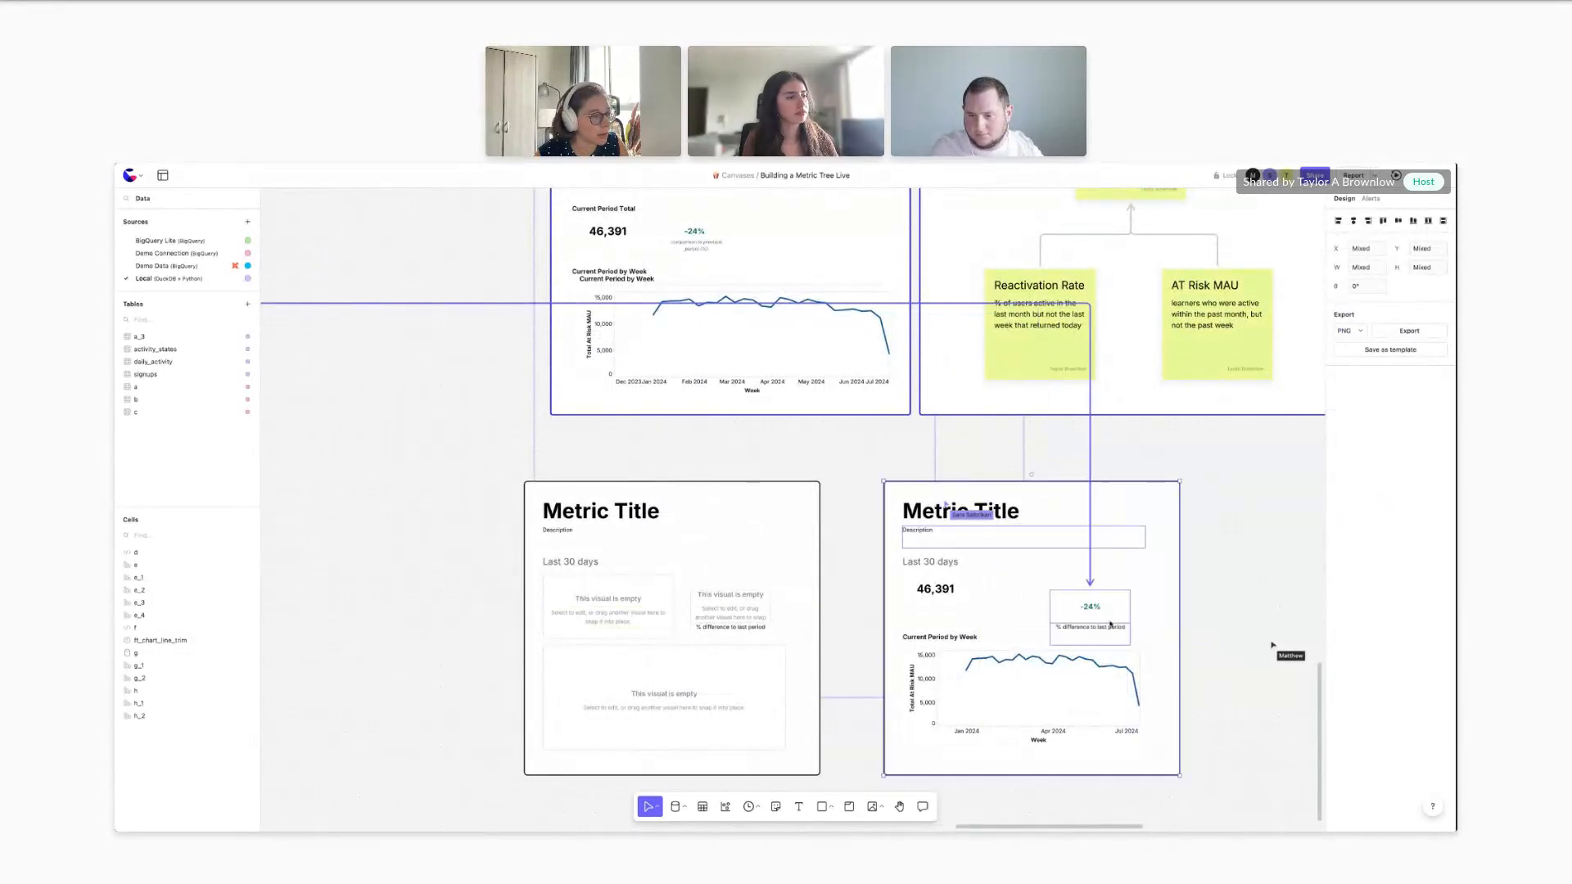
Move the duplicate's percentage-change visual and its "% difference to last period" label together up beside the period total
{"action": "left_click", "coordinate": [1024, 544]}
{"action": "left_click", "coordinate": [1102, 612]}
{"action": "left_click", "coordinate": [1102, 631]}
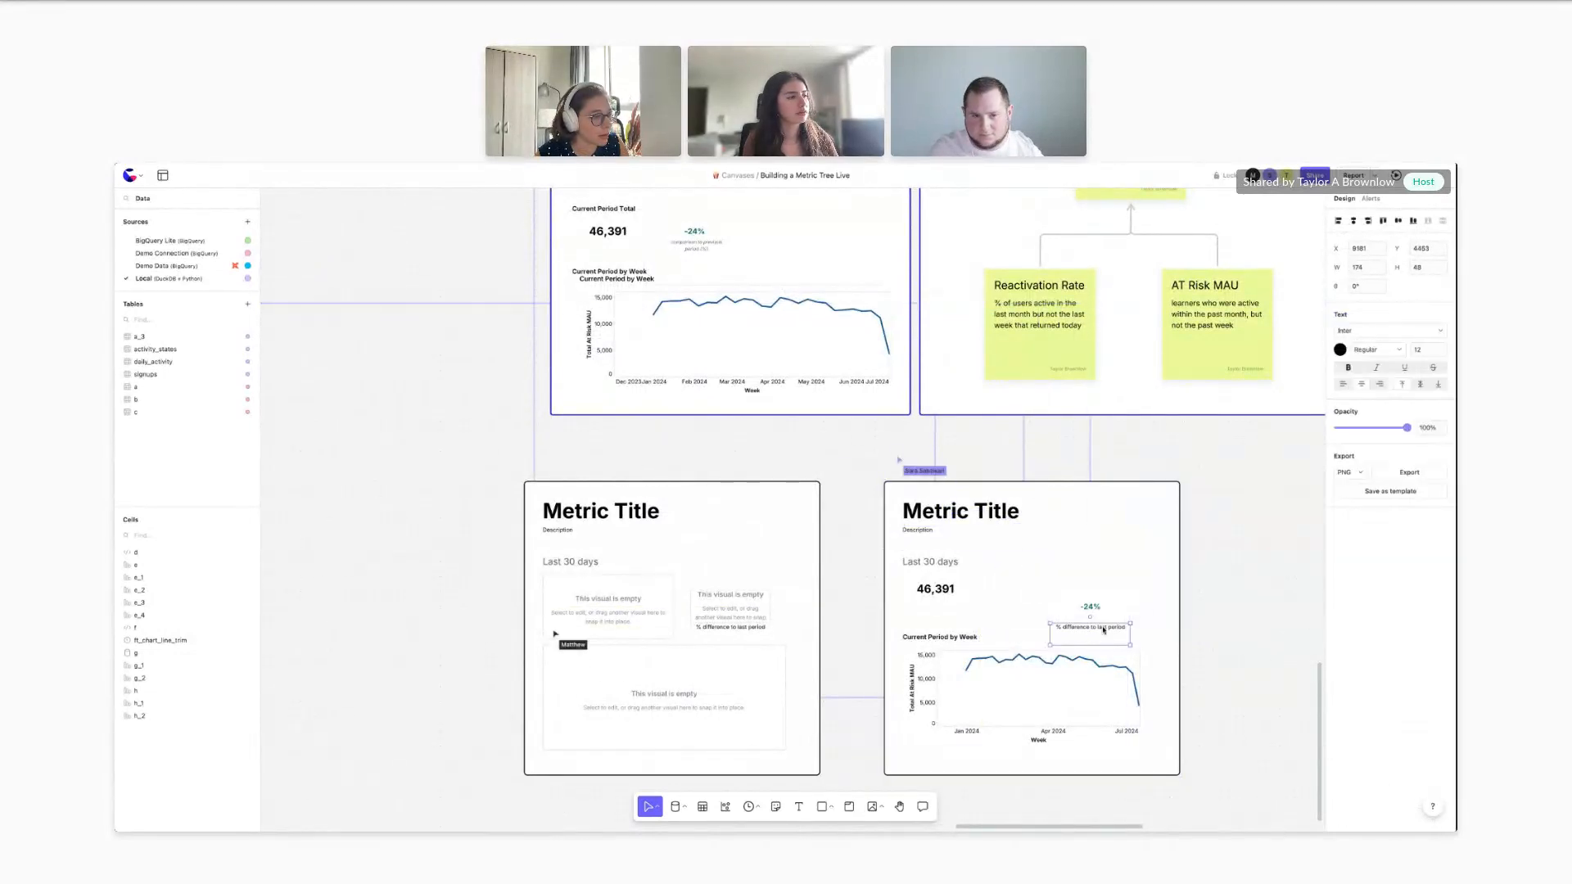
{"action": "left_click", "coordinate": [1106, 612], "text": "shift"}
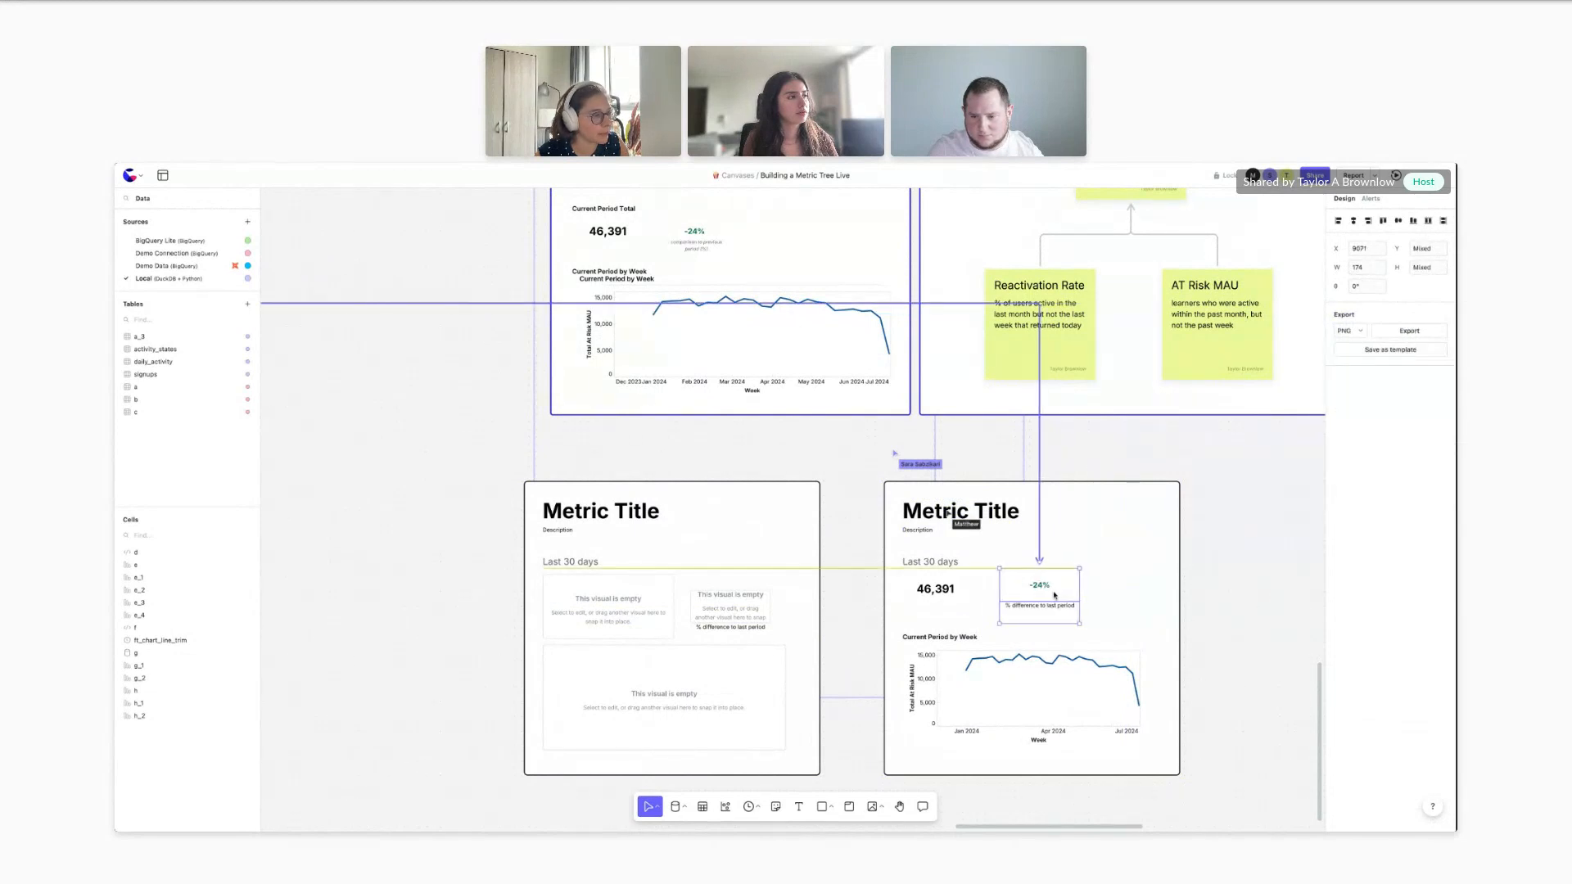
{"action": "left_click", "coordinate": [1211, 573]}
Examine the blank metric template and the filled-in copy against the original metric frame and the DAU metric tree
{"action": "scroll", "coordinate": [1210, 577], "scroll_direction": "down", "scroll_amount": 3}
{"action": "scroll", "coordinate": [1211, 578], "scroll_direction": "down", "scroll_amount": 2}
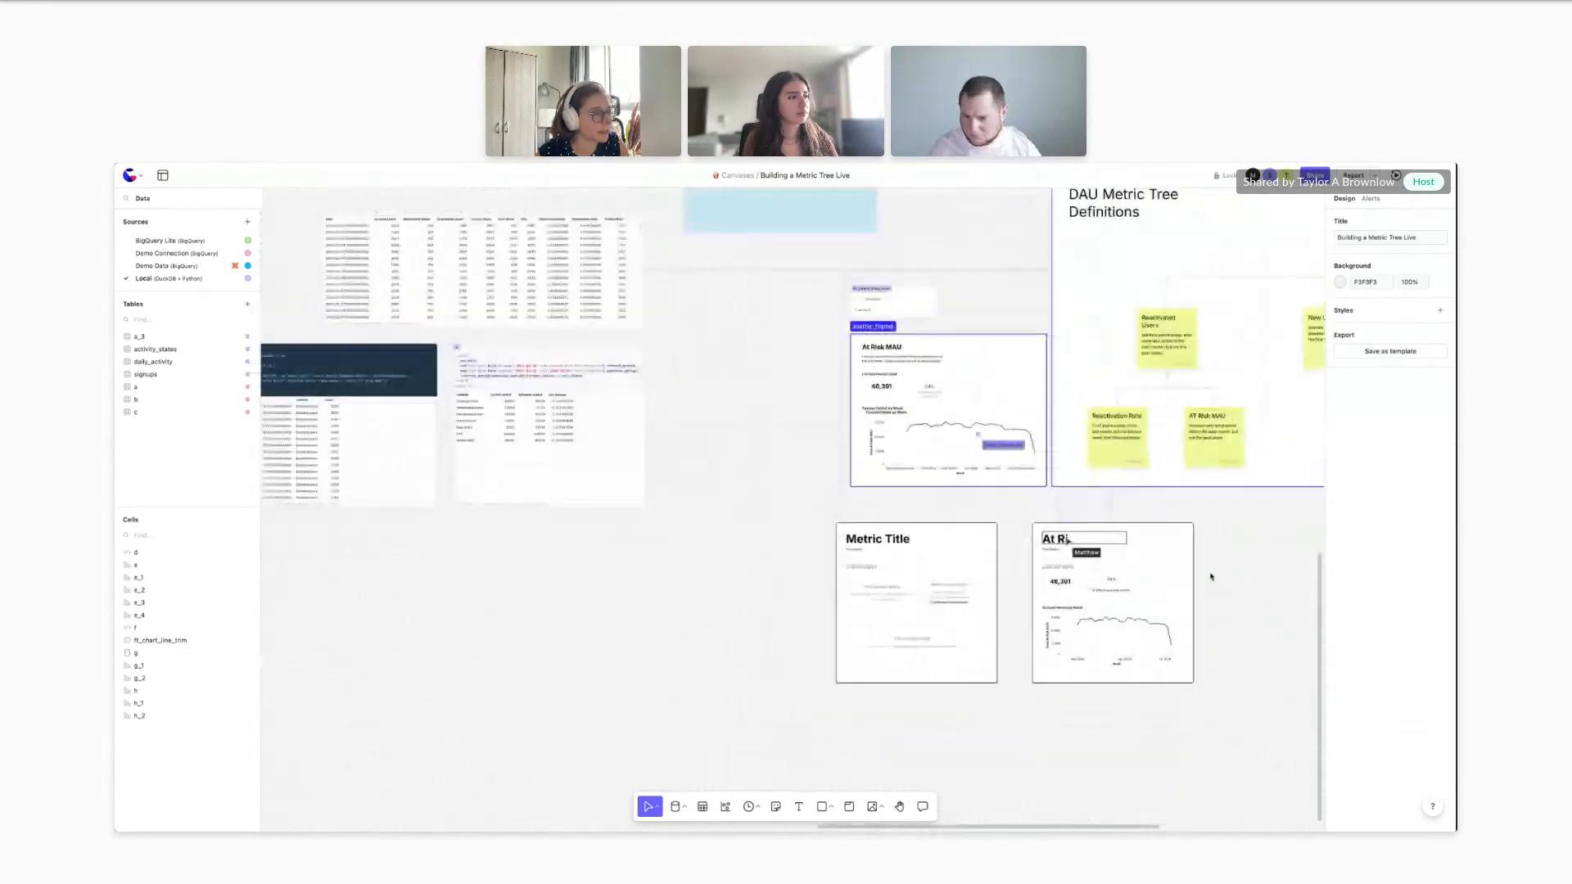
{"action": "scroll", "coordinate": [1211, 577], "scroll_direction": "up", "scroll_amount": 1}
{"action": "scroll", "coordinate": [1210, 577], "scroll_direction": "right", "scroll_amount": 1}
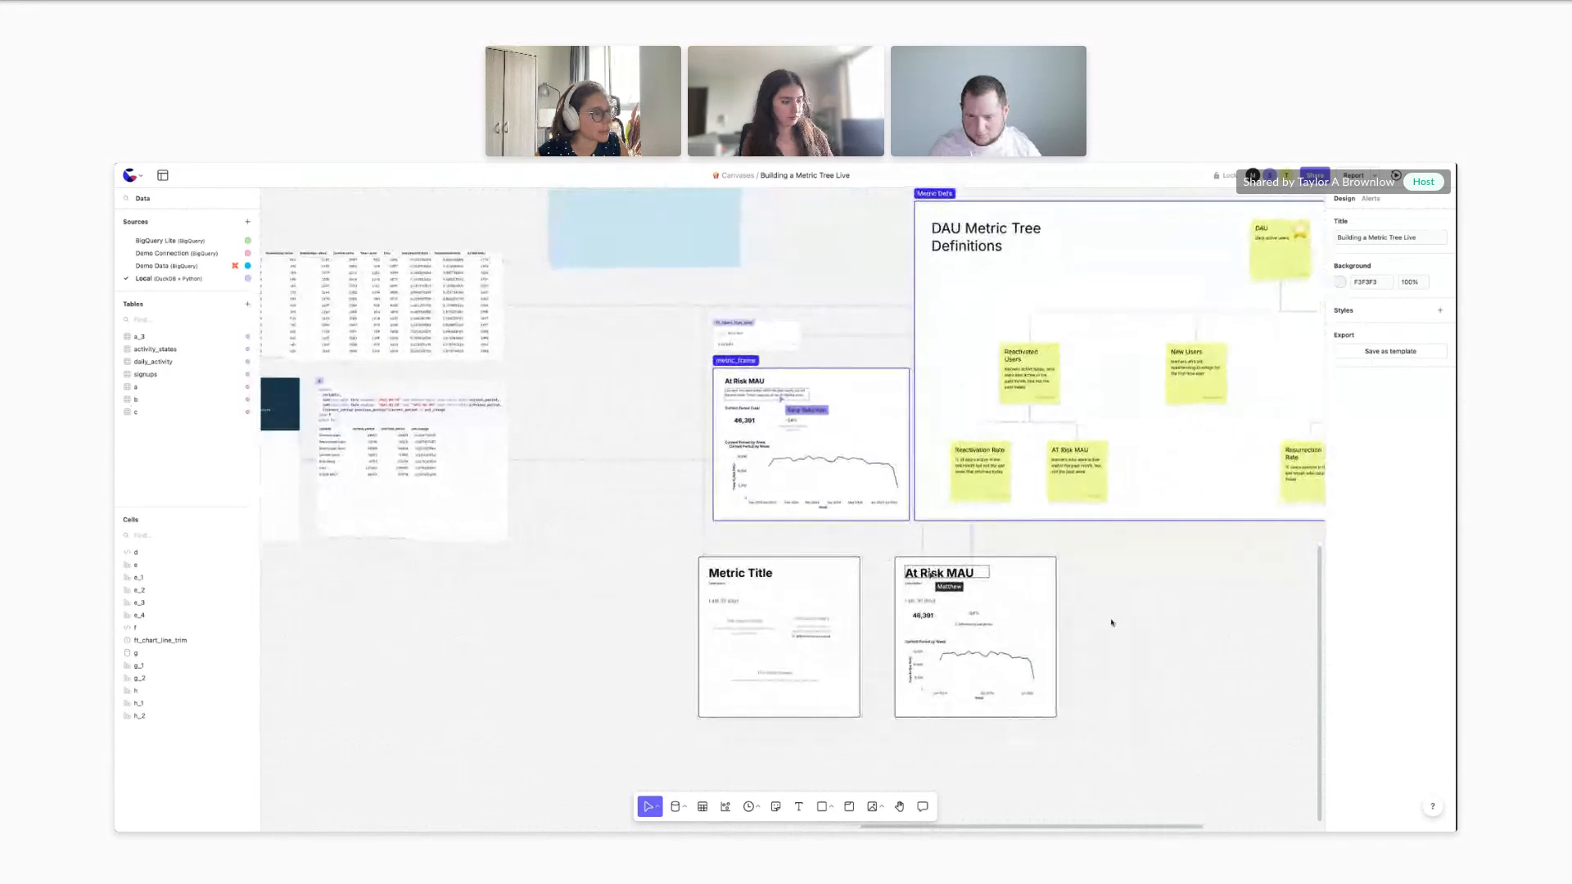
{"action": "scroll", "coordinate": [1114, 620], "scroll_direction": "down", "scroll_amount": 3}
{"action": "scroll", "coordinate": [1113, 620], "scroll_direction": "up", "scroll_amount": 1}
{"action": "scroll", "coordinate": [1113, 619], "scroll_direction": "down", "scroll_amount": 1}
{"action": "scroll", "coordinate": [1113, 619], "scroll_direction": "left", "scroll_amount": 1}
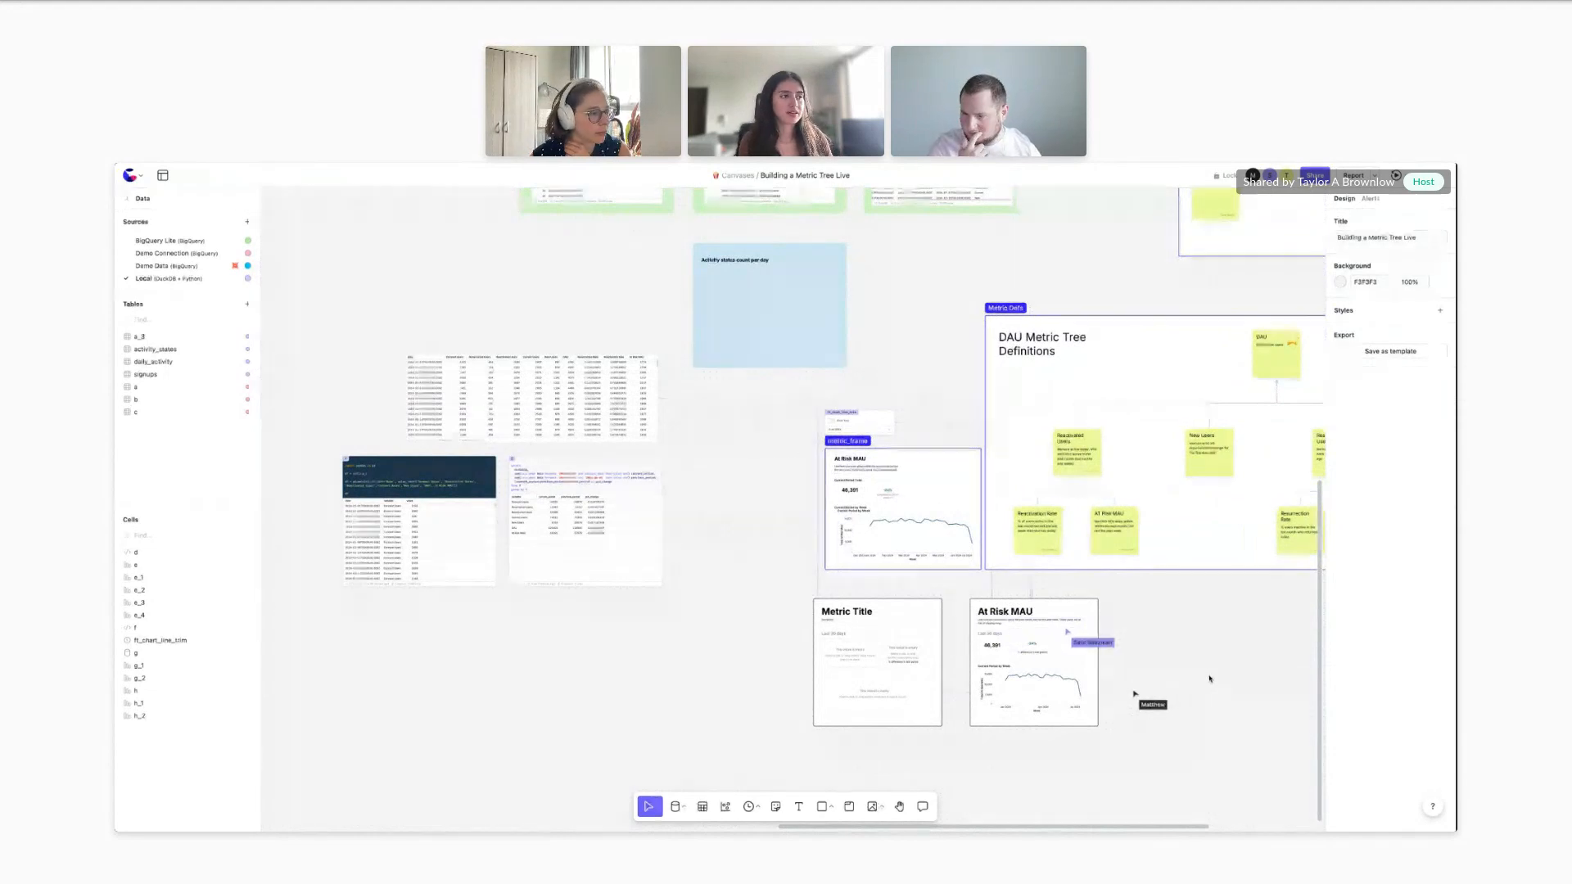
{"action": "scroll", "coordinate": [1201, 659], "scroll_direction": "down", "scroll_amount": 3}
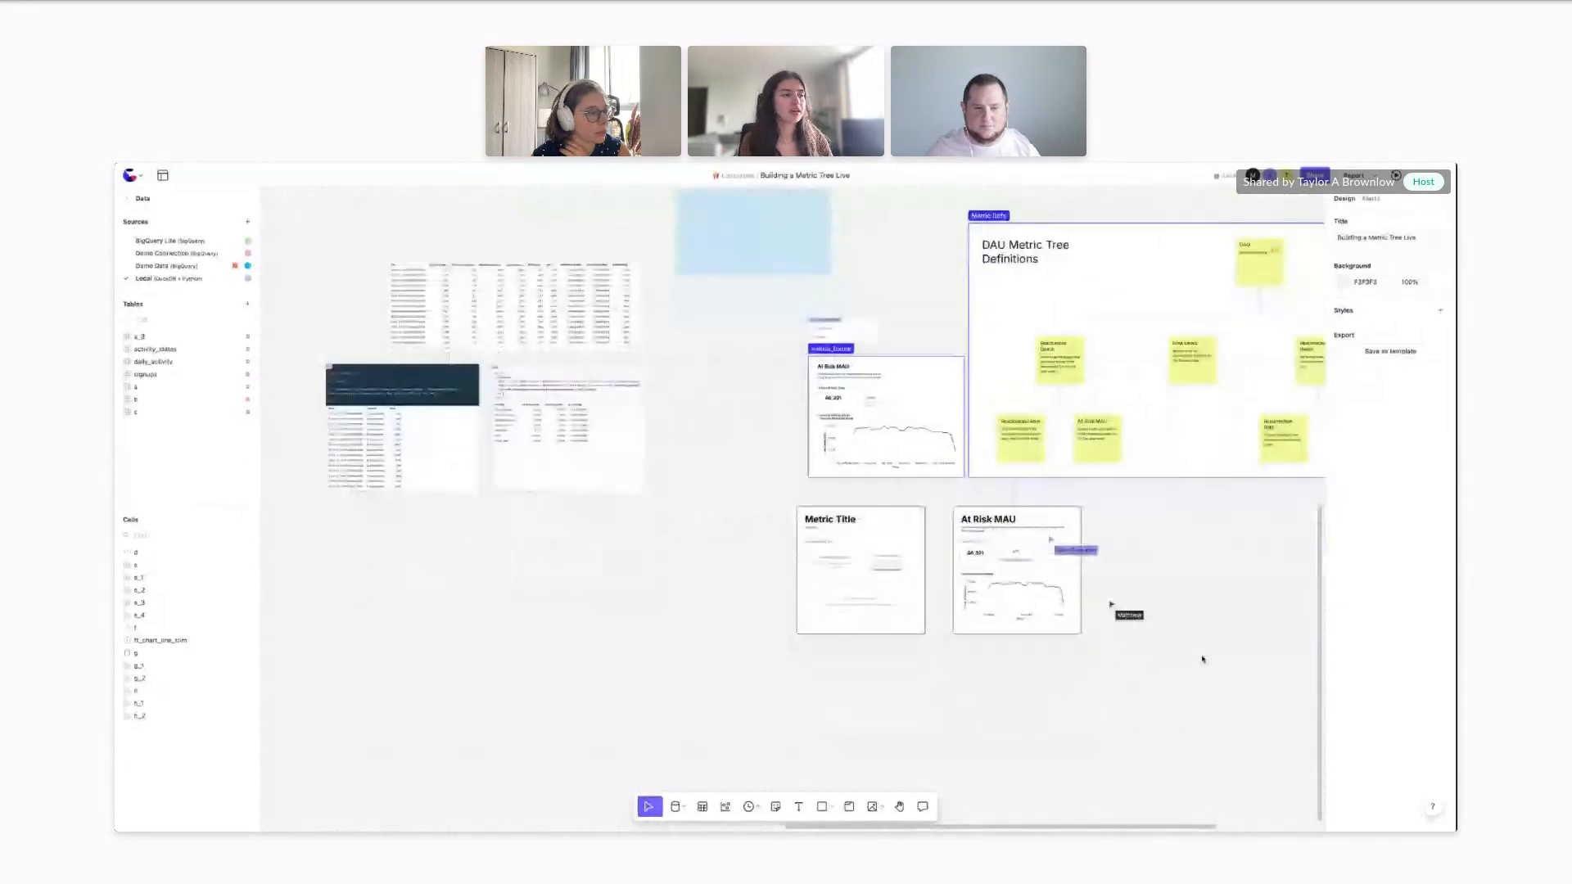
{"action": "scroll", "coordinate": [1201, 659], "scroll_direction": "right", "scroll_amount": 1}
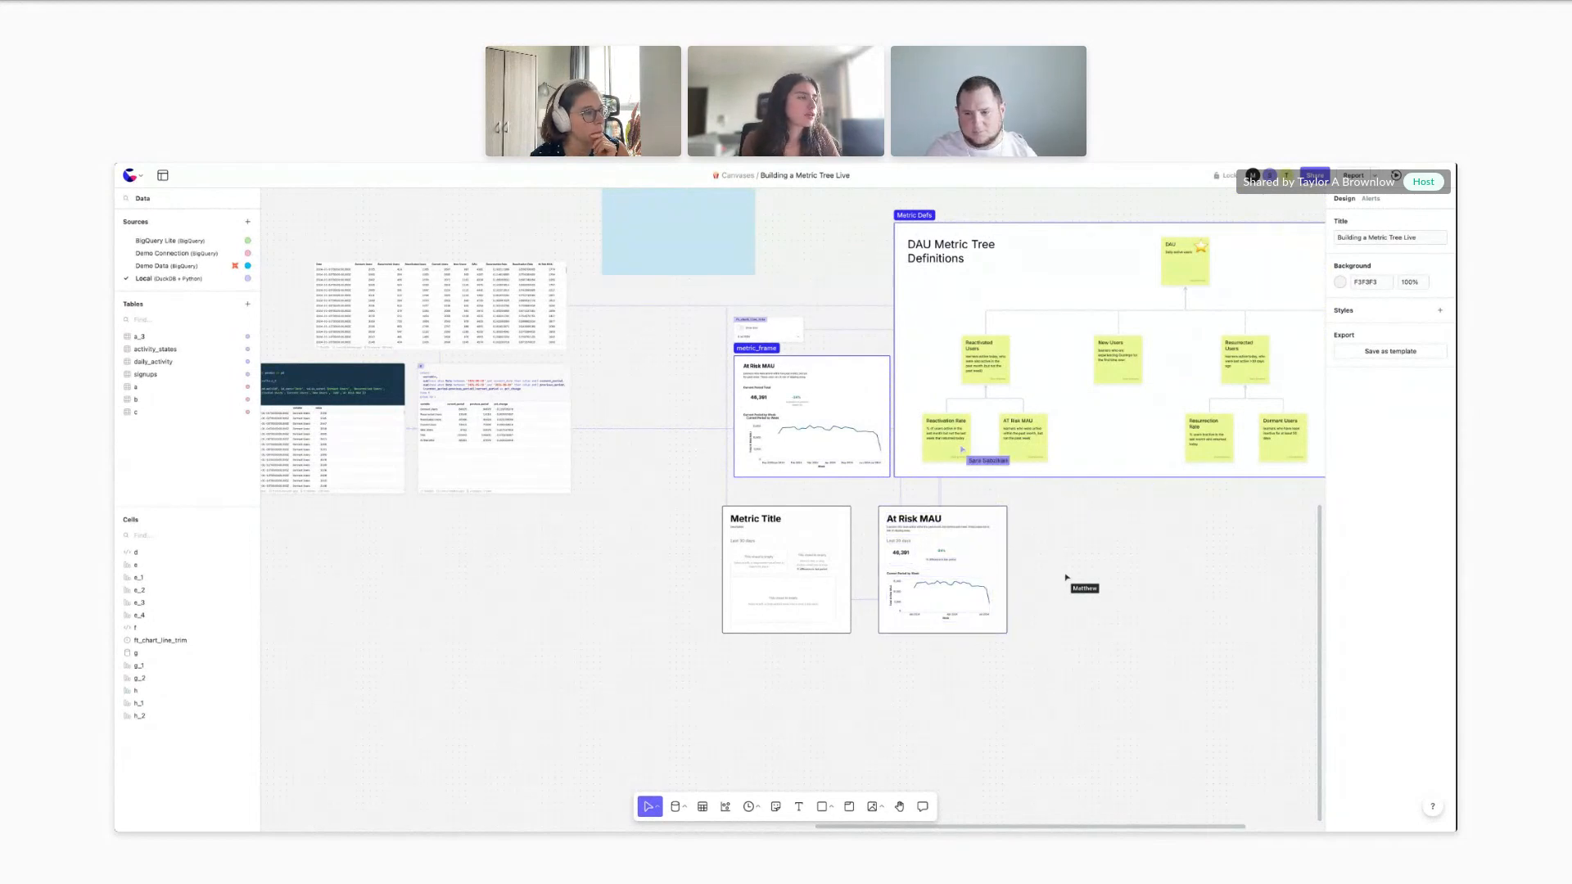
{"action": "scroll", "coordinate": [1175, 559], "scroll_direction": "up", "scroll_amount": 1}
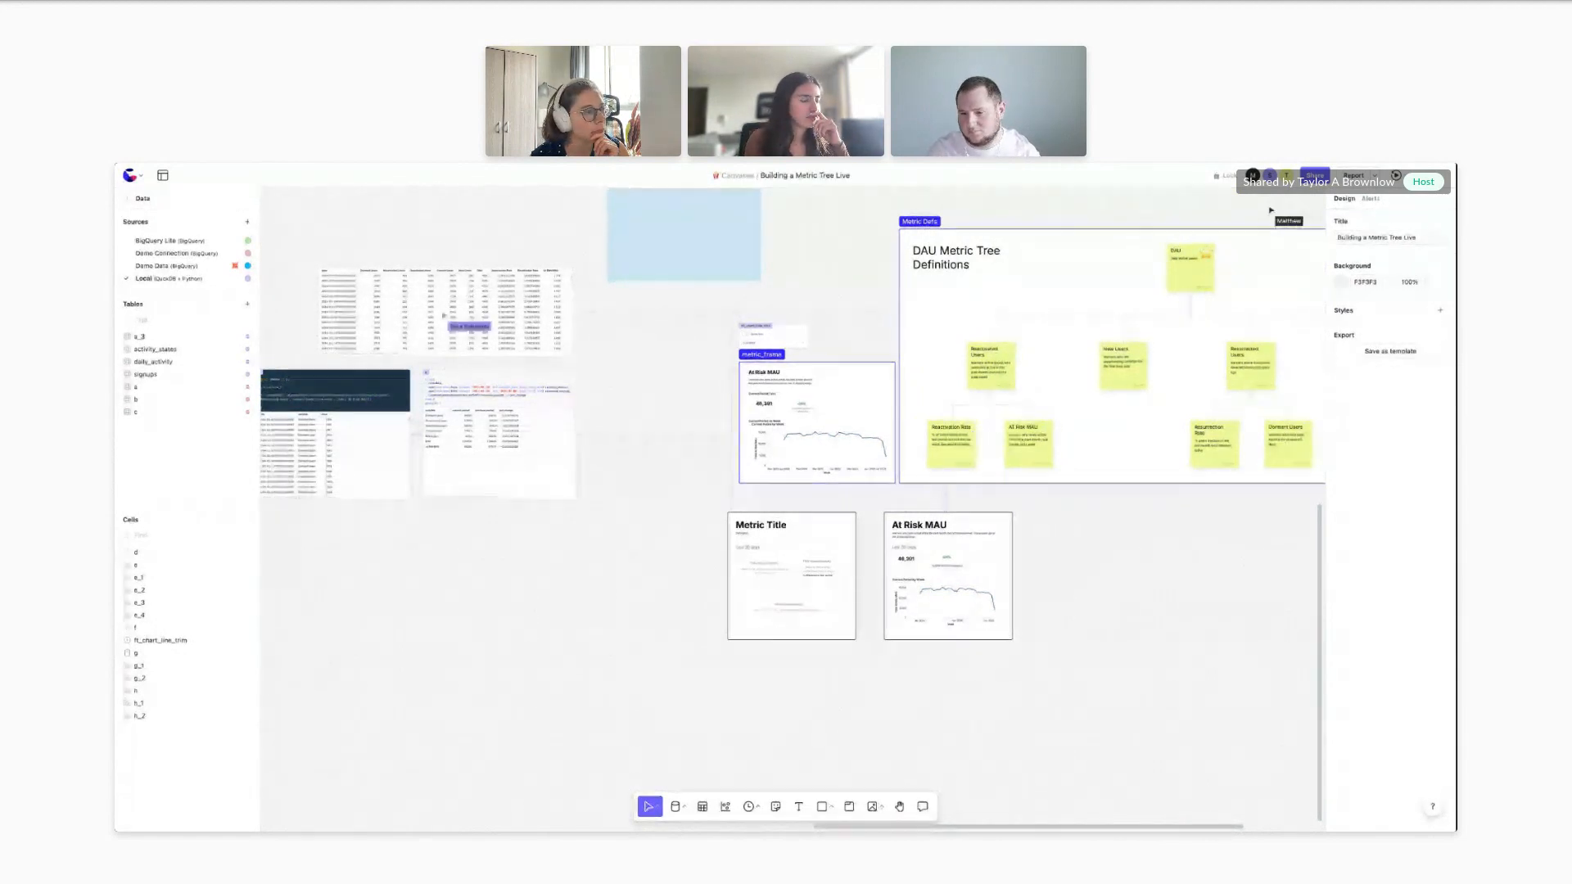
Examine the daily user-activity table and the query cells beneath it that compare the current and previous periods
{"action": "scroll", "coordinate": [1202, 535], "scroll_direction": "left", "scroll_amount": 2}
{"action": "scroll", "coordinate": [653, 320], "scroll_direction": "up", "scroll_amount": 5}
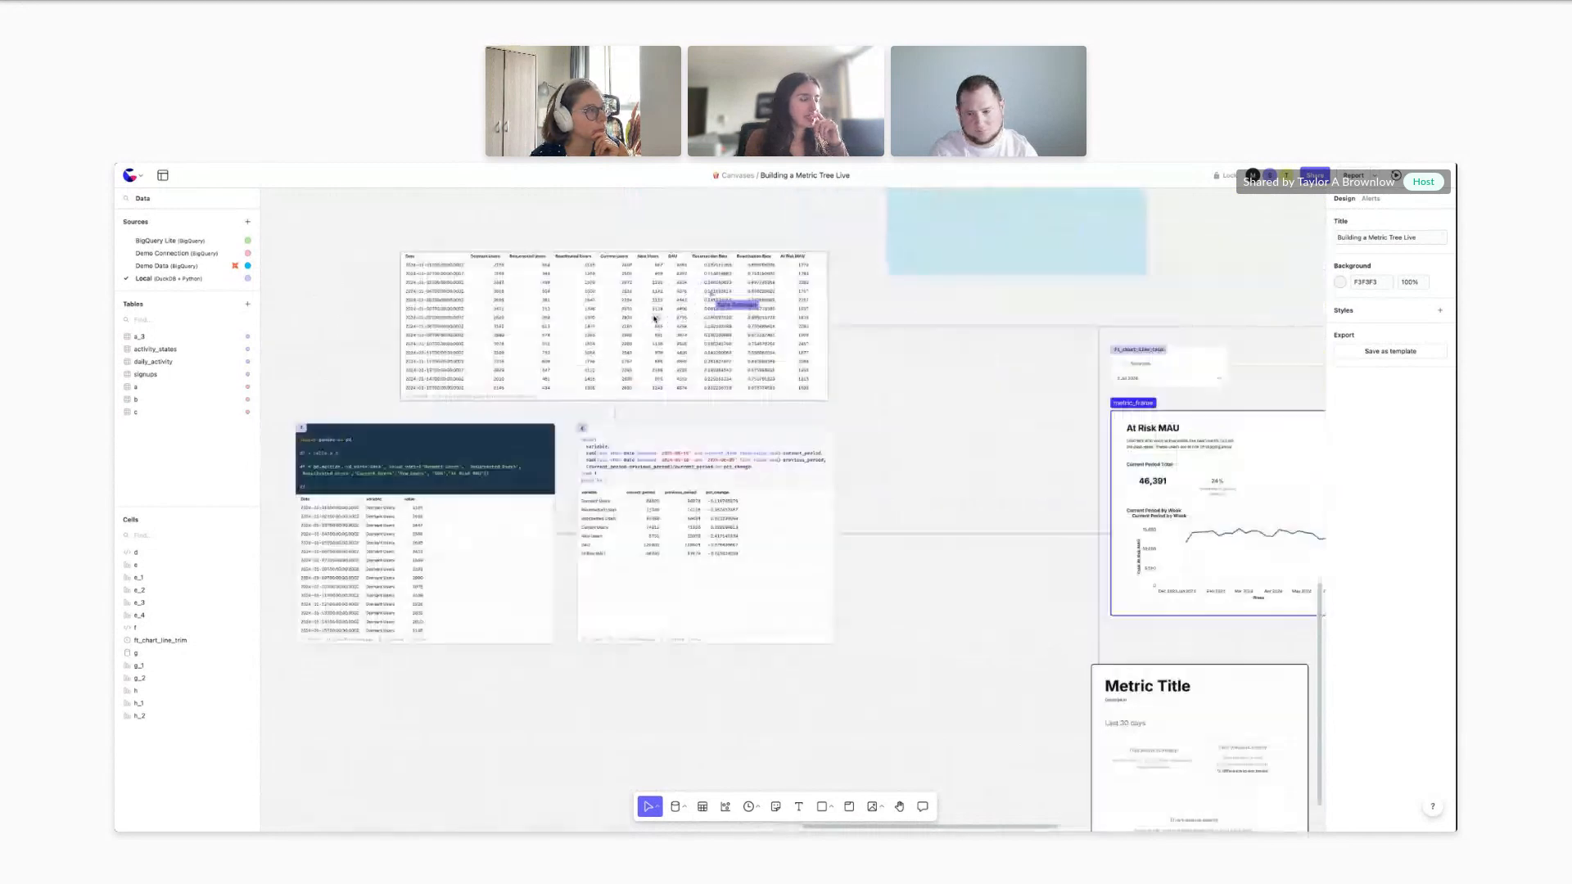
{"action": "scroll", "coordinate": [654, 320], "scroll_direction": "left", "scroll_amount": 1}
{"action": "scroll", "coordinate": [654, 319], "scroll_direction": "left", "scroll_amount": 2}
{"action": "scroll", "coordinate": [653, 320], "scroll_direction": "up", "scroll_amount": 1}
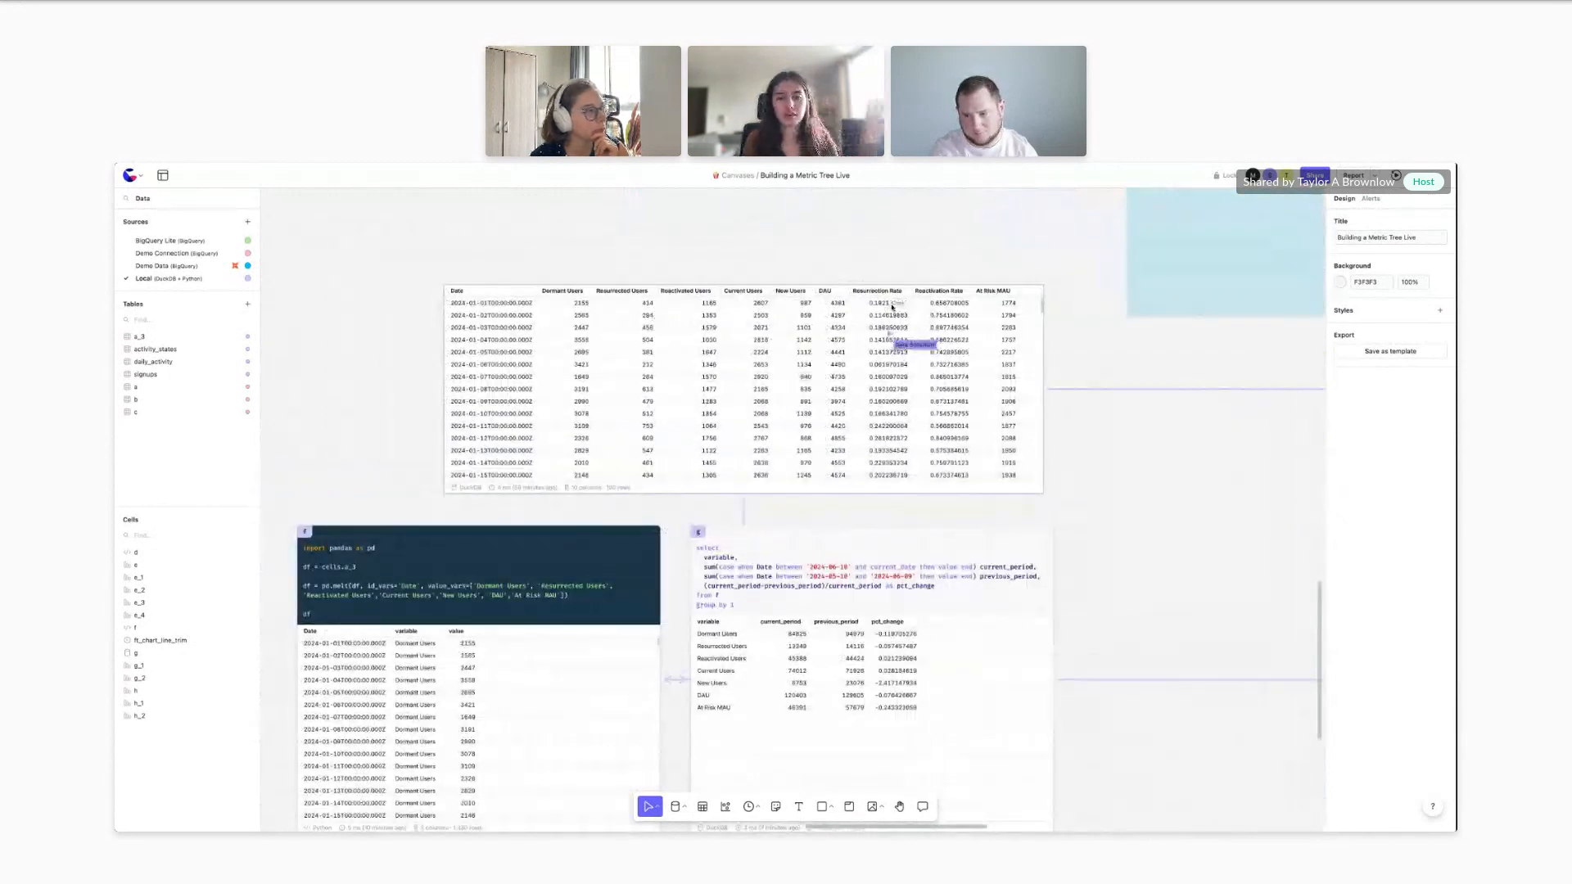
{"action": "scroll", "coordinate": [888, 306], "scroll_direction": "up", "scroll_amount": 3}
{"action": "scroll", "coordinate": [887, 306], "scroll_direction": "up", "scroll_amount": 1}
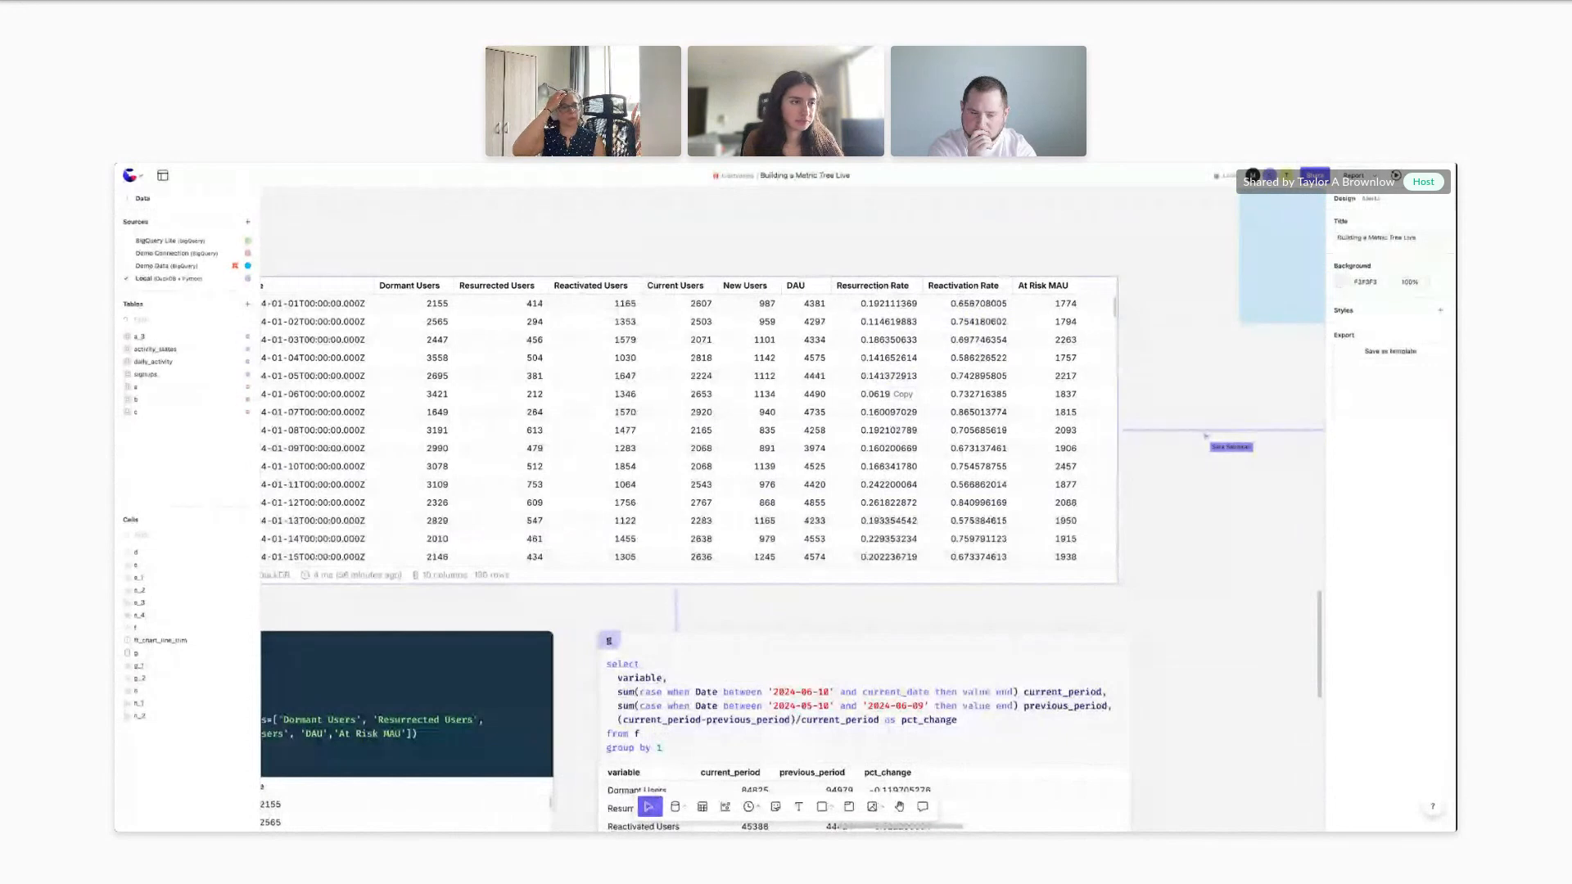
{"action": "left_click", "coordinate": [1271, 176]}
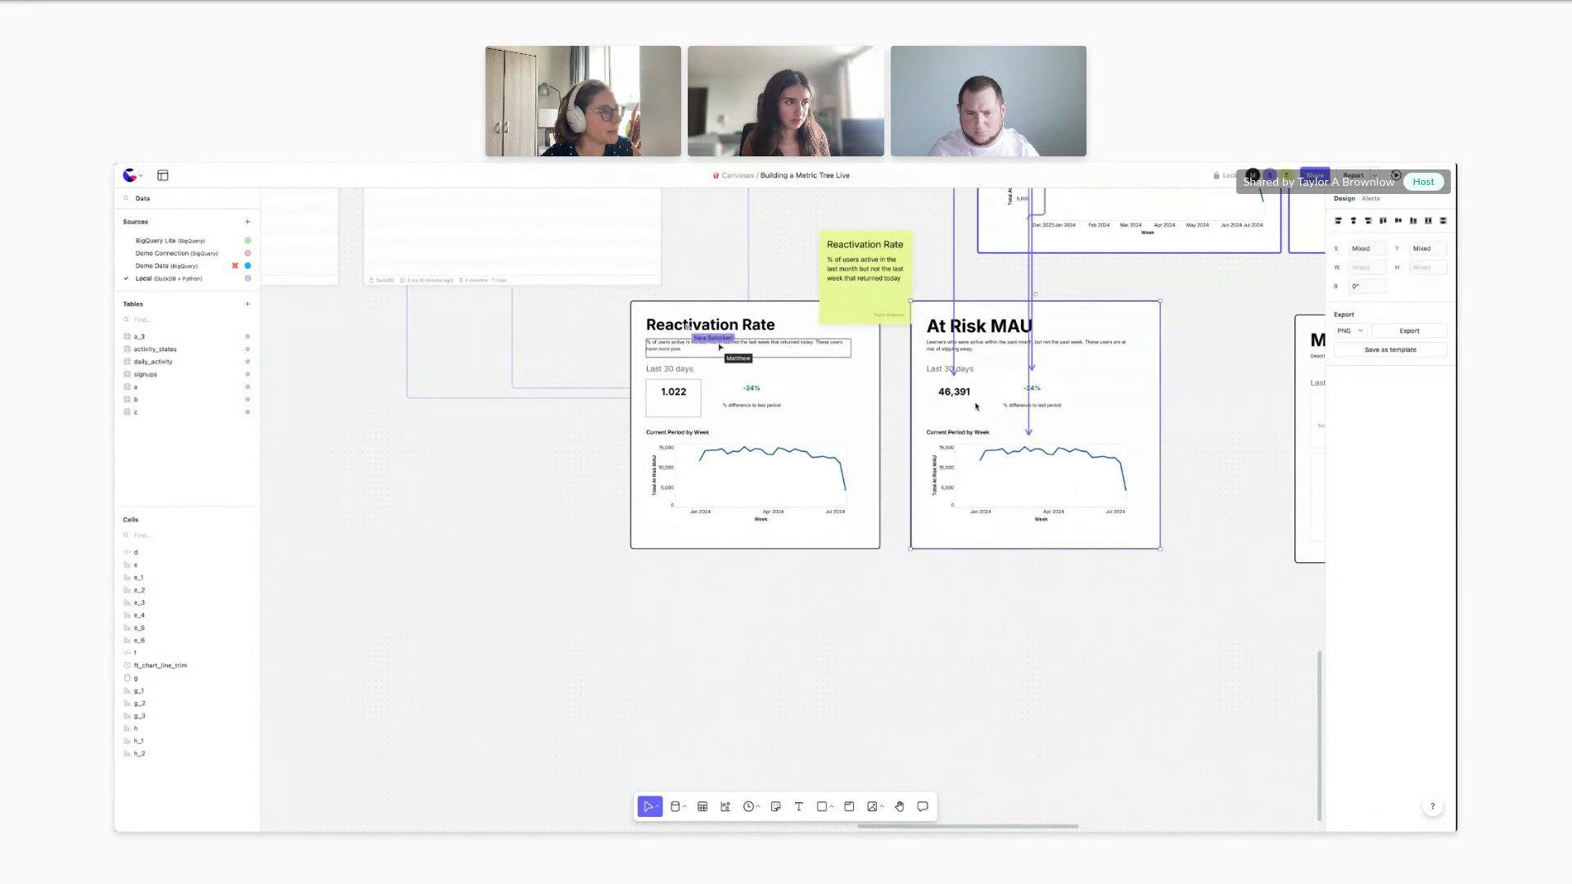
Ungroup the elements of the At Risk MAU card below the metric frame
{"action": "right_click", "coordinate": [976, 404]}
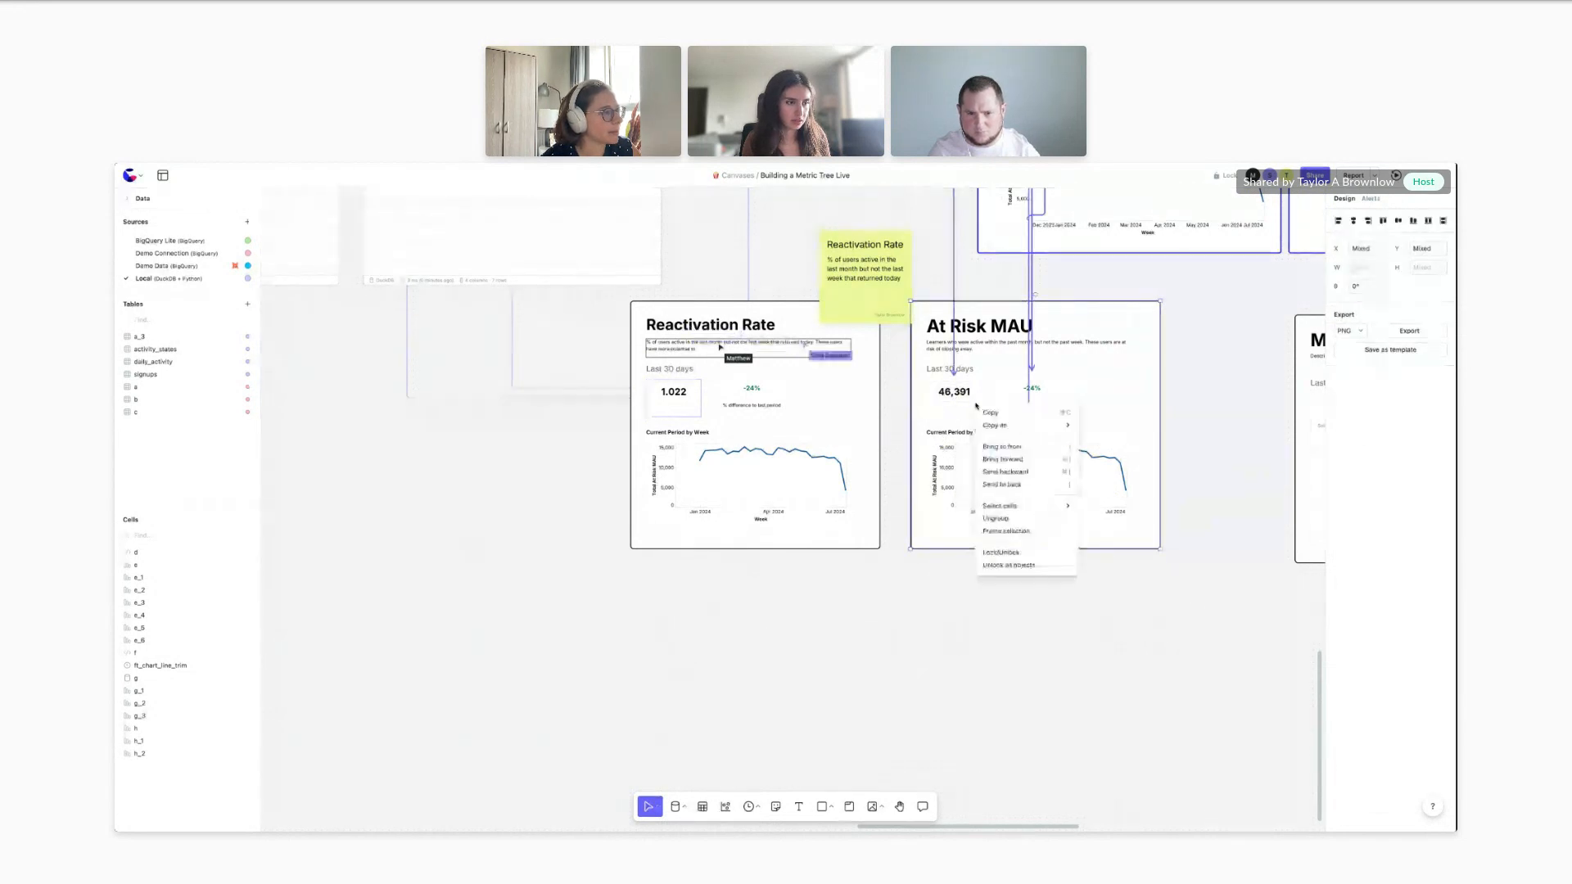
{"action": "left_click", "coordinate": [1014, 519]}
{"action": "left_click", "coordinate": [949, 596]}
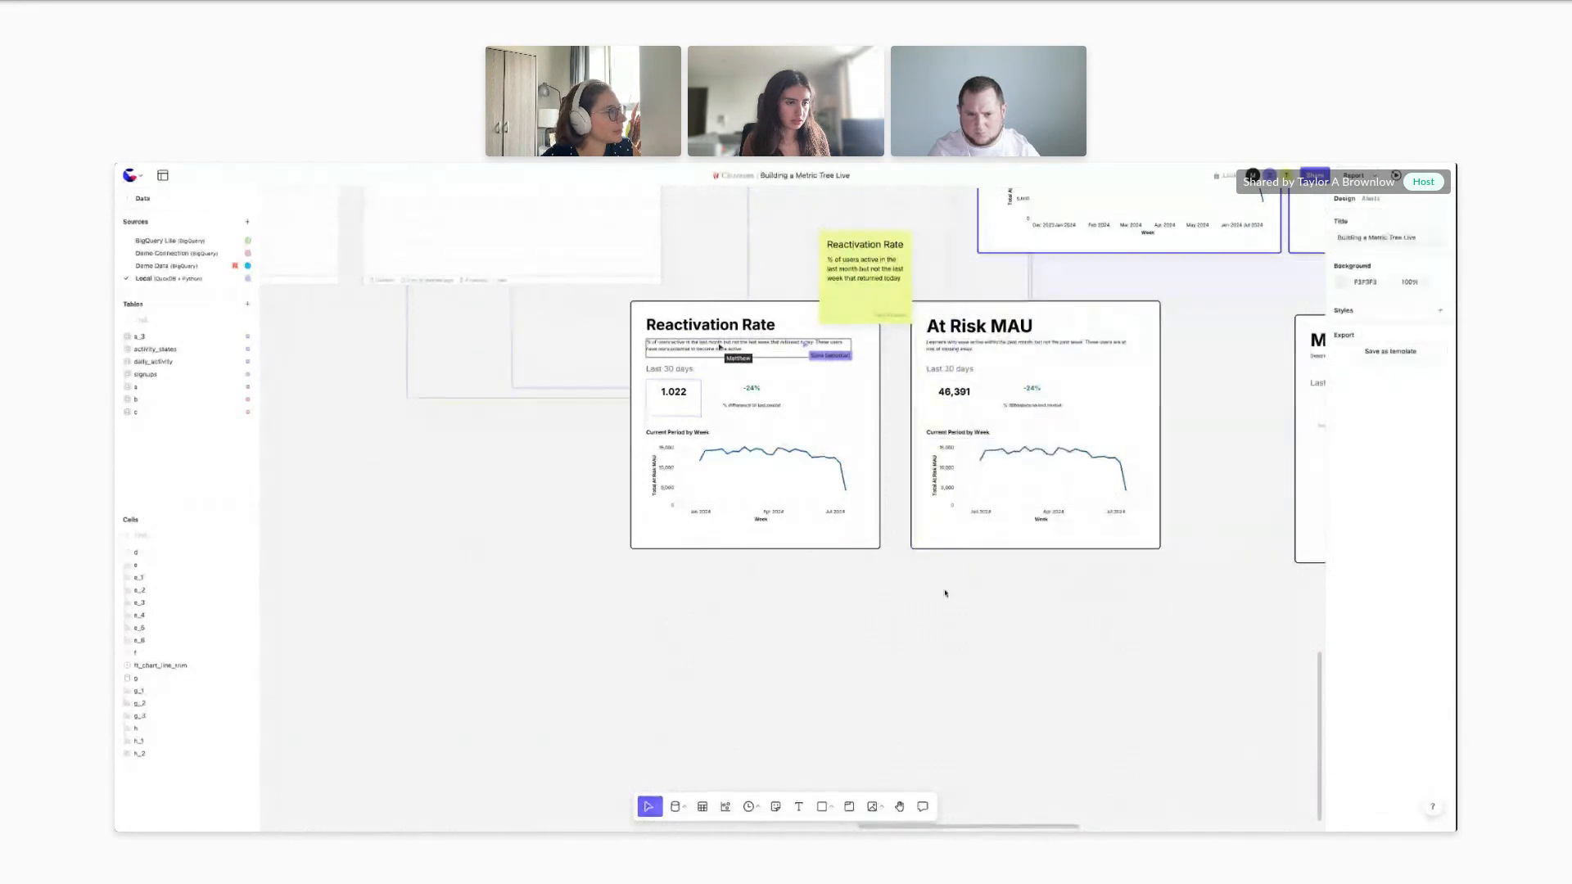
Reduce the height of the Last 30 days total box in the At Risk MAU card
{"action": "scroll", "coordinate": [983, 402], "scroll_direction": "up", "scroll_amount": 1}
{"action": "scroll", "coordinate": [982, 402], "scroll_direction": "left", "scroll_amount": 1}
{"action": "scroll", "coordinate": [993, 393], "scroll_direction": "up", "scroll_amount": 3}
{"action": "left_click", "coordinate": [987, 442]}
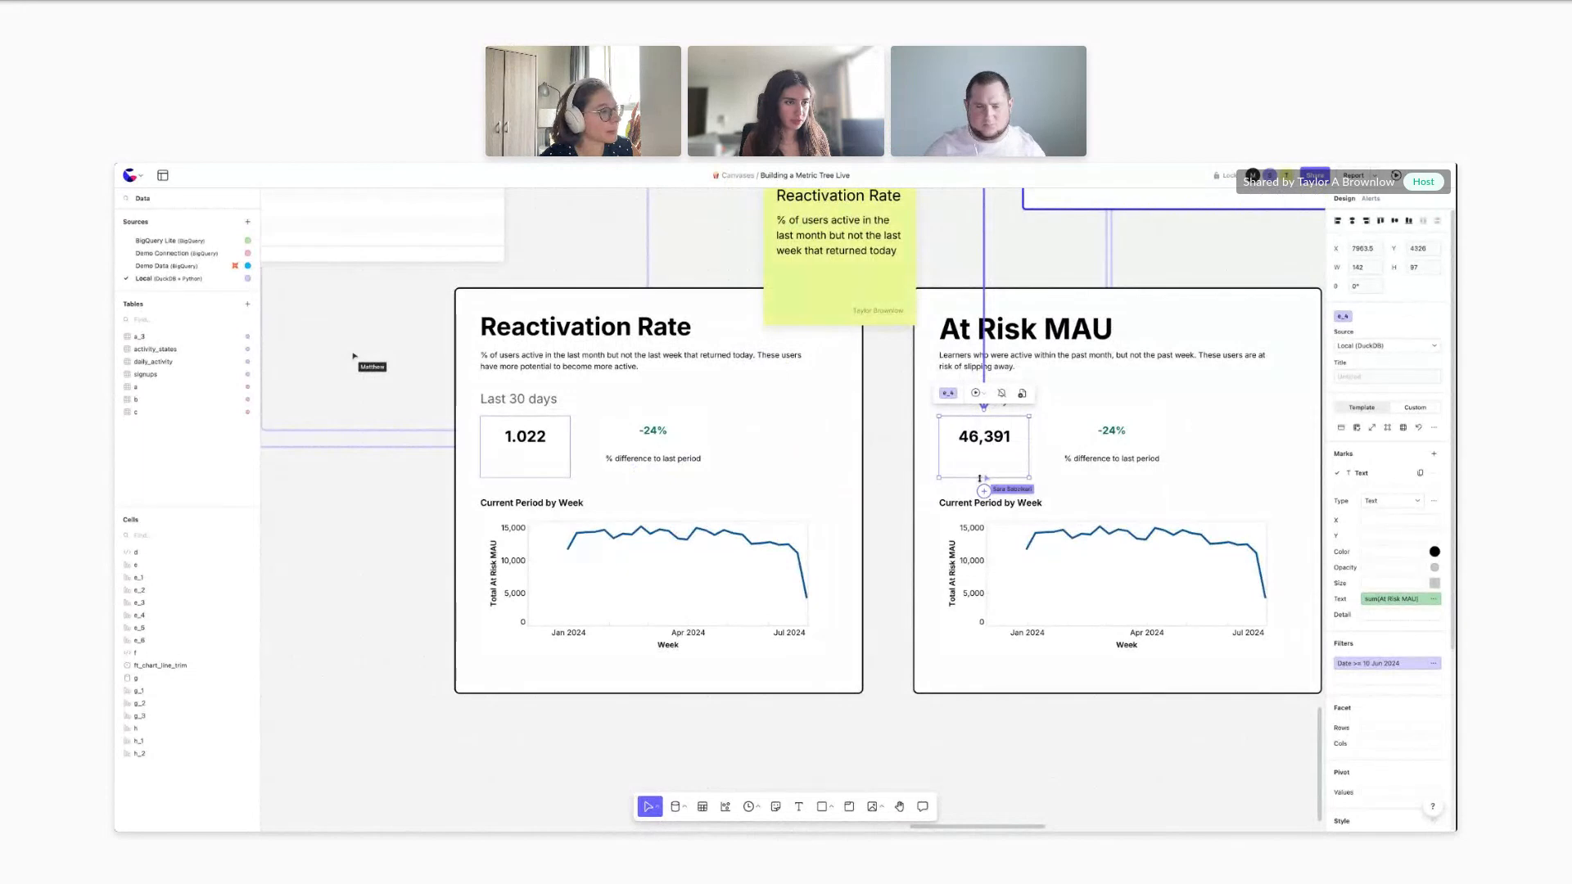
{"action": "left_click_drag", "start_coordinate": [979, 478], "coordinate": [977, 449]}
Move the percentage change and its caption in the At Risk MAU card up and closer to the total
{"action": "left_click", "coordinate": [1107, 434]}
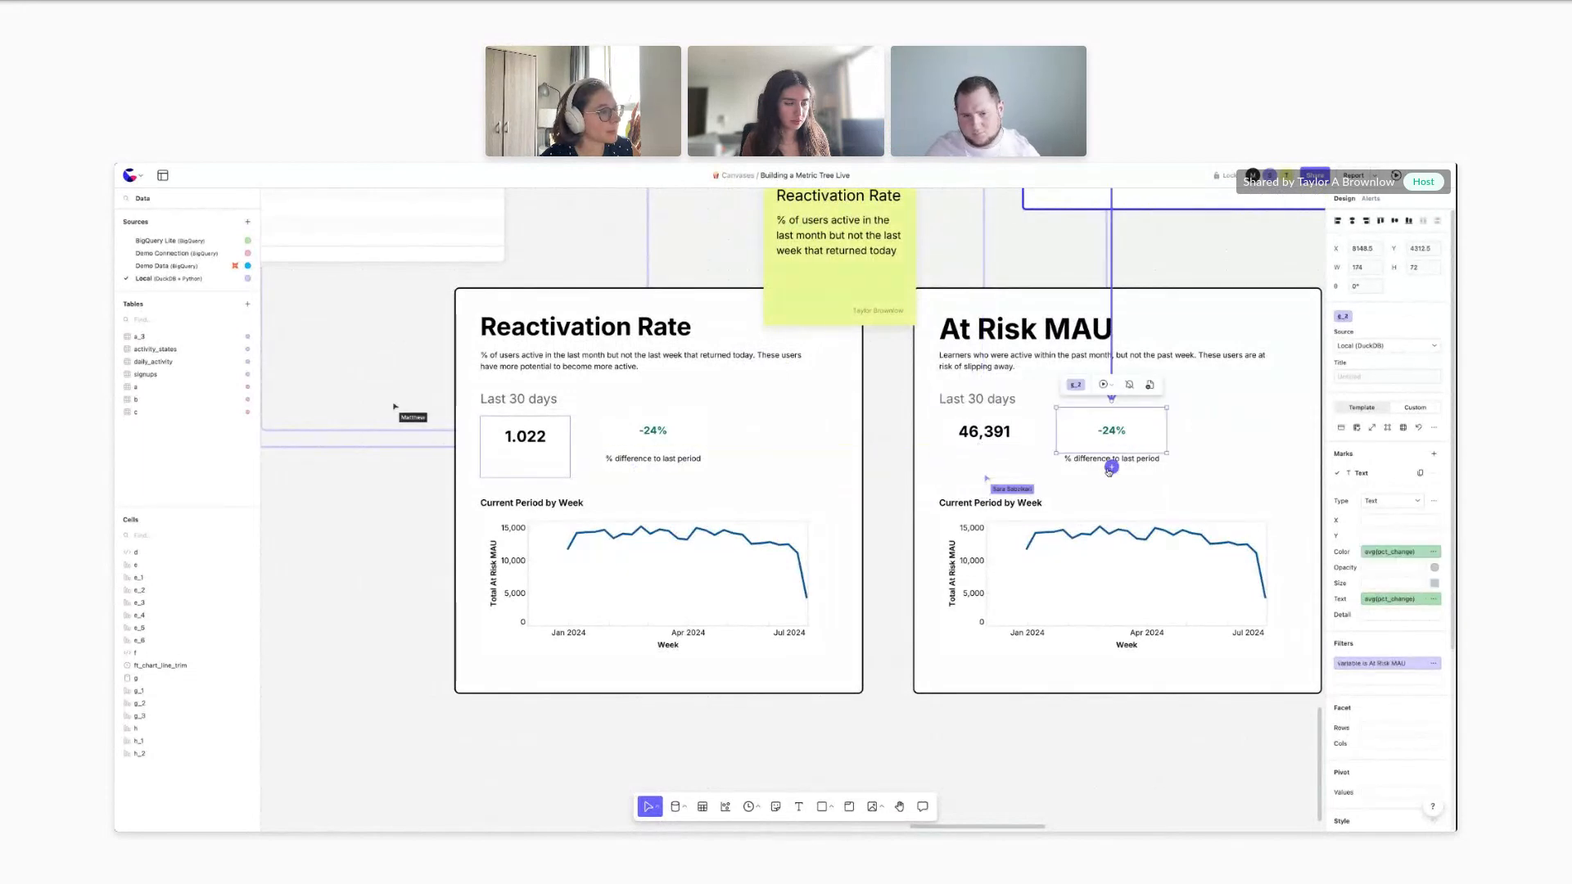
{"action": "left_click", "coordinate": [1095, 461], "text": "shift"}
{"action": "mouse_move", "coordinate": [1088, 439]}
{"action": "left_mouse_down"}
{"action": "mouse_move", "coordinate": [1086, 408]}
{"action": "mouse_move", "coordinate": [1120, 440]}
{"action": "mouse_move", "coordinate": [1095, 447]}
{"action": "left_mouse_up"}
{"action": "left_click", "coordinate": [1089, 421]}
{"action": "left_click", "coordinate": [1078, 421]}
{"action": "left_click", "coordinate": [1080, 447], "text": "shift"}
{"action": "scroll", "coordinate": [1073, 454], "scroll_direction": "down", "scroll_amount": 1}
Move up and shorten the At Risk MAU line chart to about 212 high, and shorten the card's frame around it
{"action": "left_click", "coordinate": [1036, 477]}
{"action": "left_click", "coordinate": [1019, 539]}
{"action": "left_click_drag", "start_coordinate": [1020, 506], "coordinate": [1019, 475]}
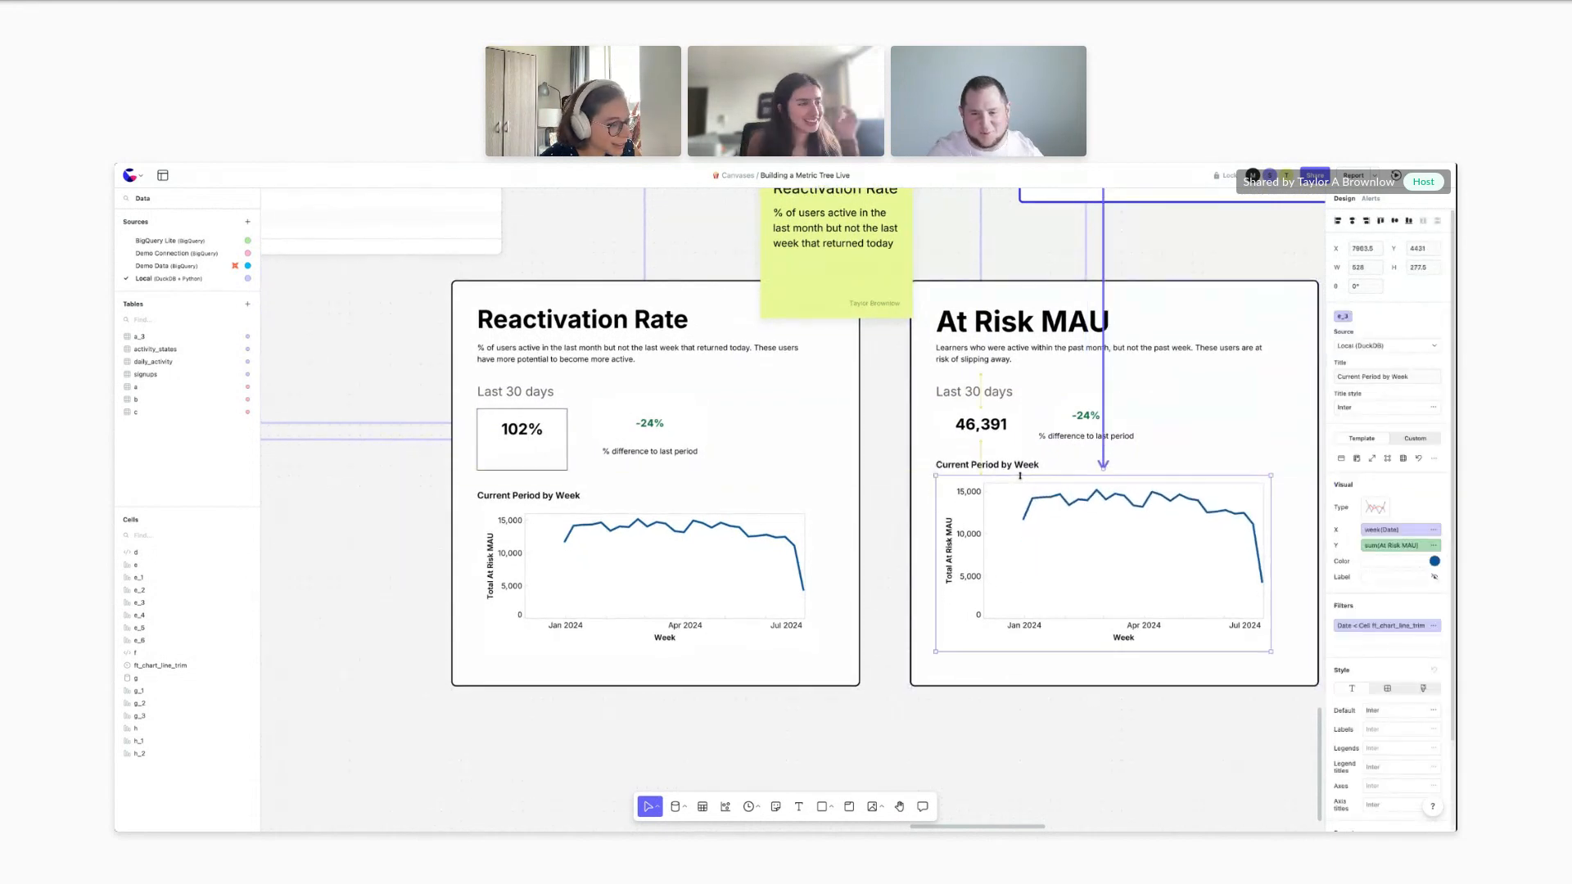
{"action": "left_click", "coordinate": [1035, 663]}
{"action": "left_click_drag", "start_coordinate": [1031, 686], "coordinate": [1029, 632]}
{"action": "left_click", "coordinate": [1000, 686]}
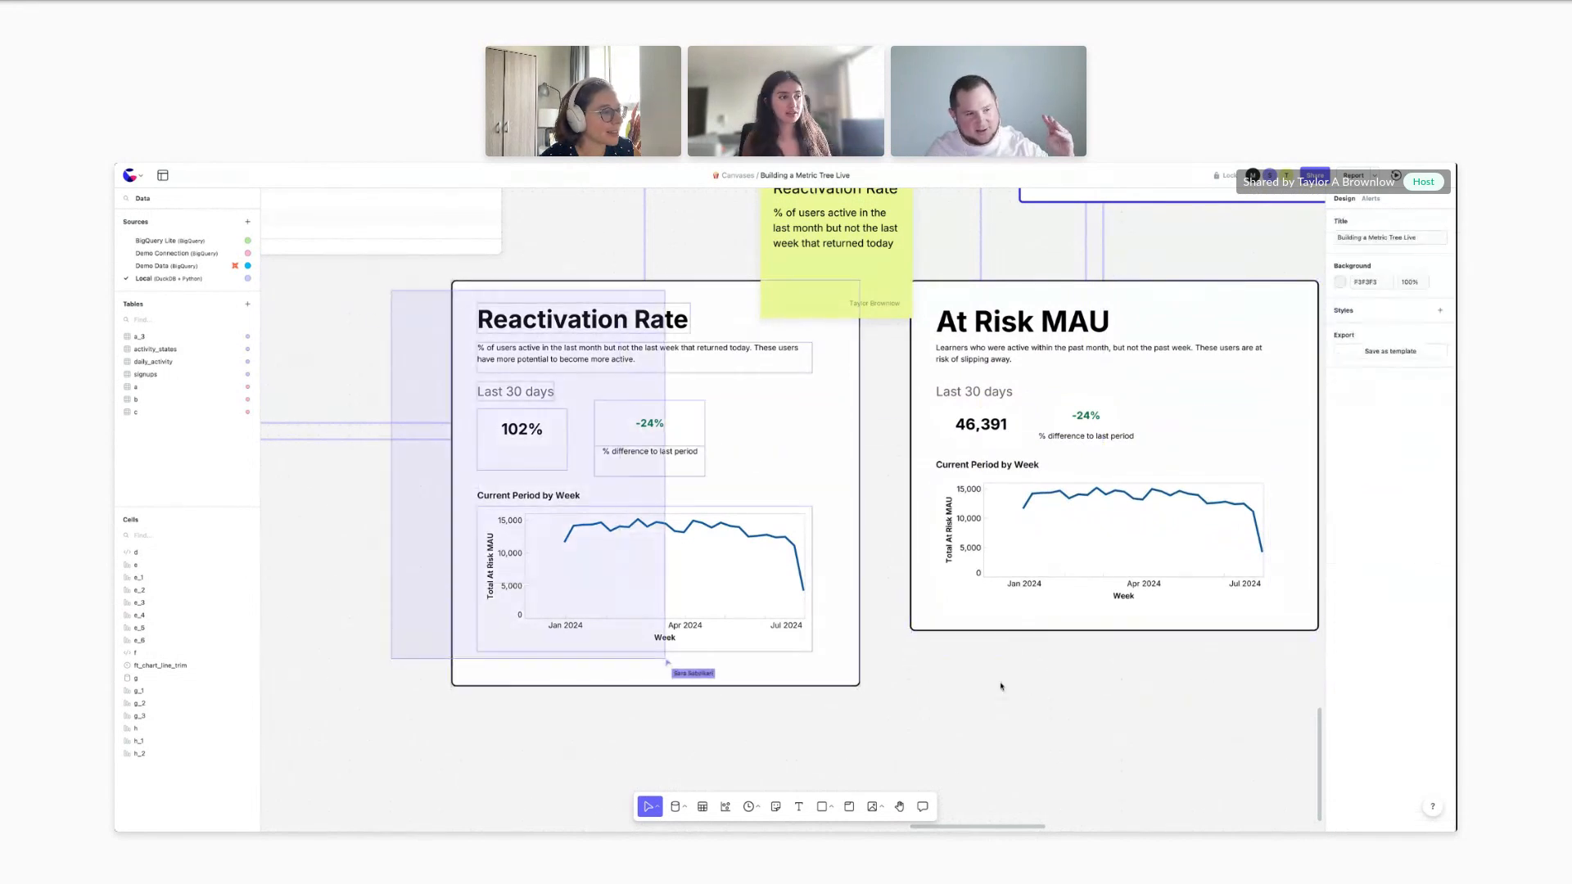
Review the available chart types for the At Risk MAU line chart without changing it
{"action": "scroll", "coordinate": [1000, 686], "scroll_direction": "up", "scroll_amount": 3}
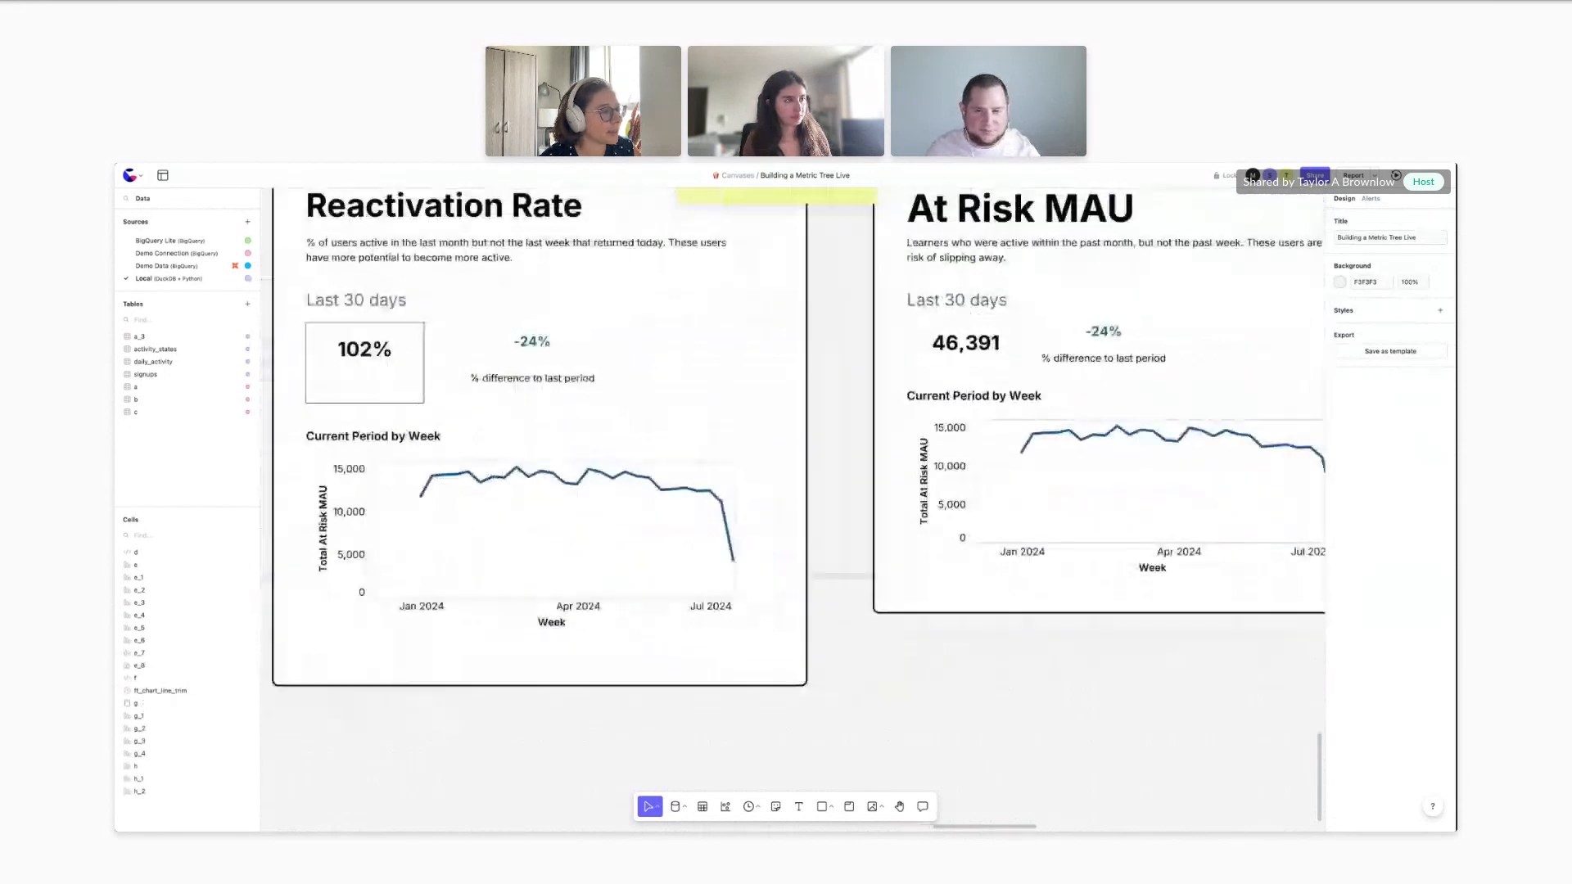
{"action": "scroll", "coordinate": [1000, 686], "scroll_direction": "down", "scroll_amount": 5}
{"action": "left_click", "coordinate": [1102, 575]}
{"action": "left_click", "coordinate": [1375, 507]}
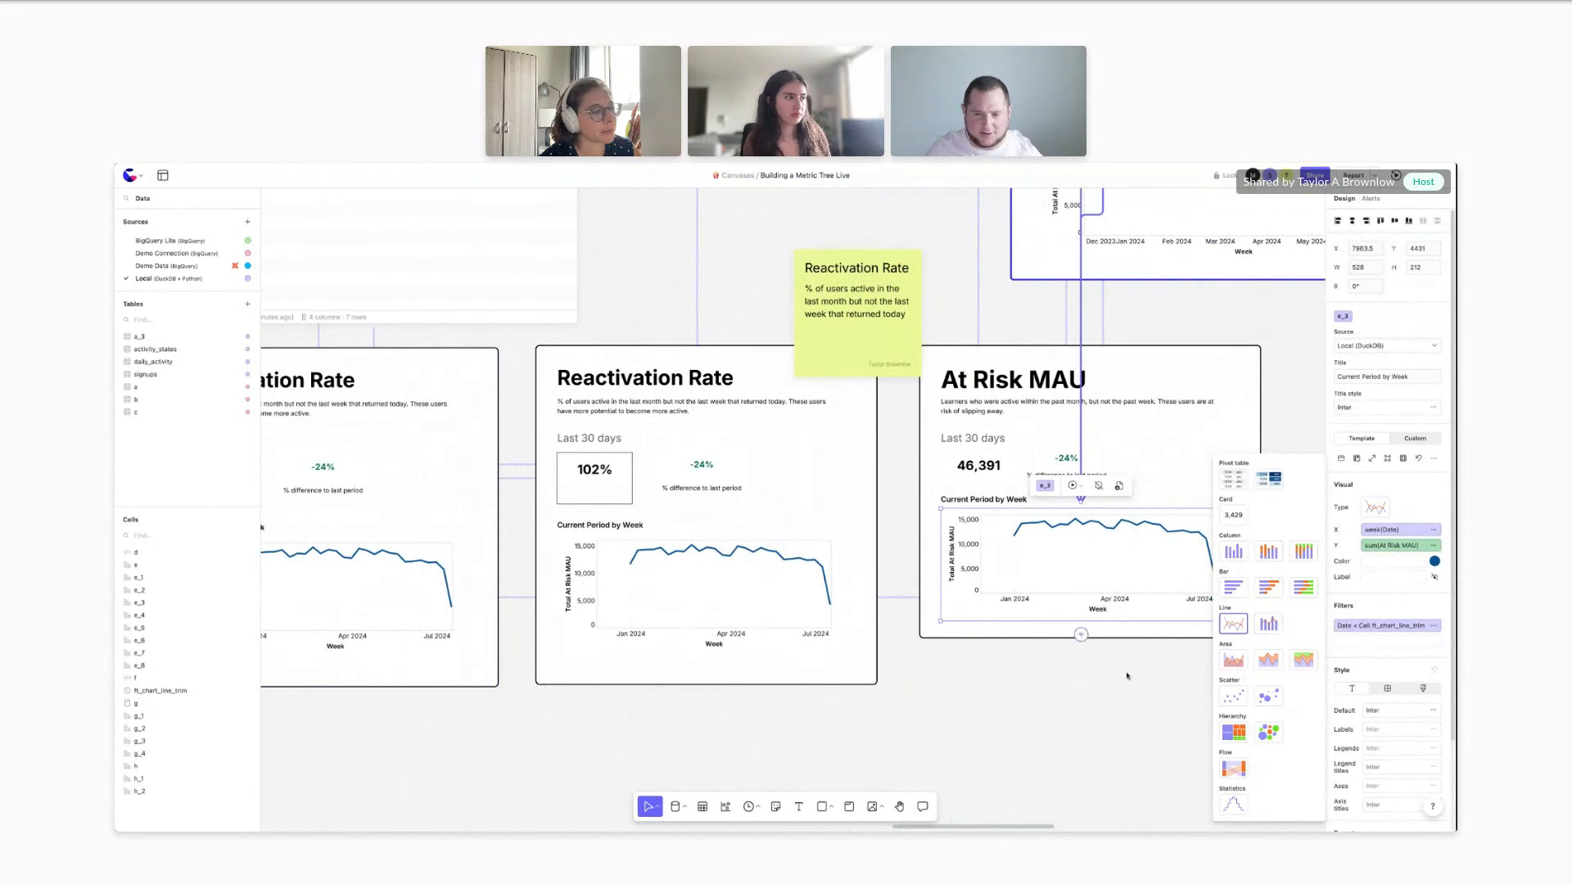
{"action": "left_click", "coordinate": [1126, 677]}
Move the long user-definitions sticky note from beside the DAU metric tree to below the At Risk MAU card
{"action": "scroll", "coordinate": [1126, 676], "scroll_direction": "down", "scroll_amount": 6}
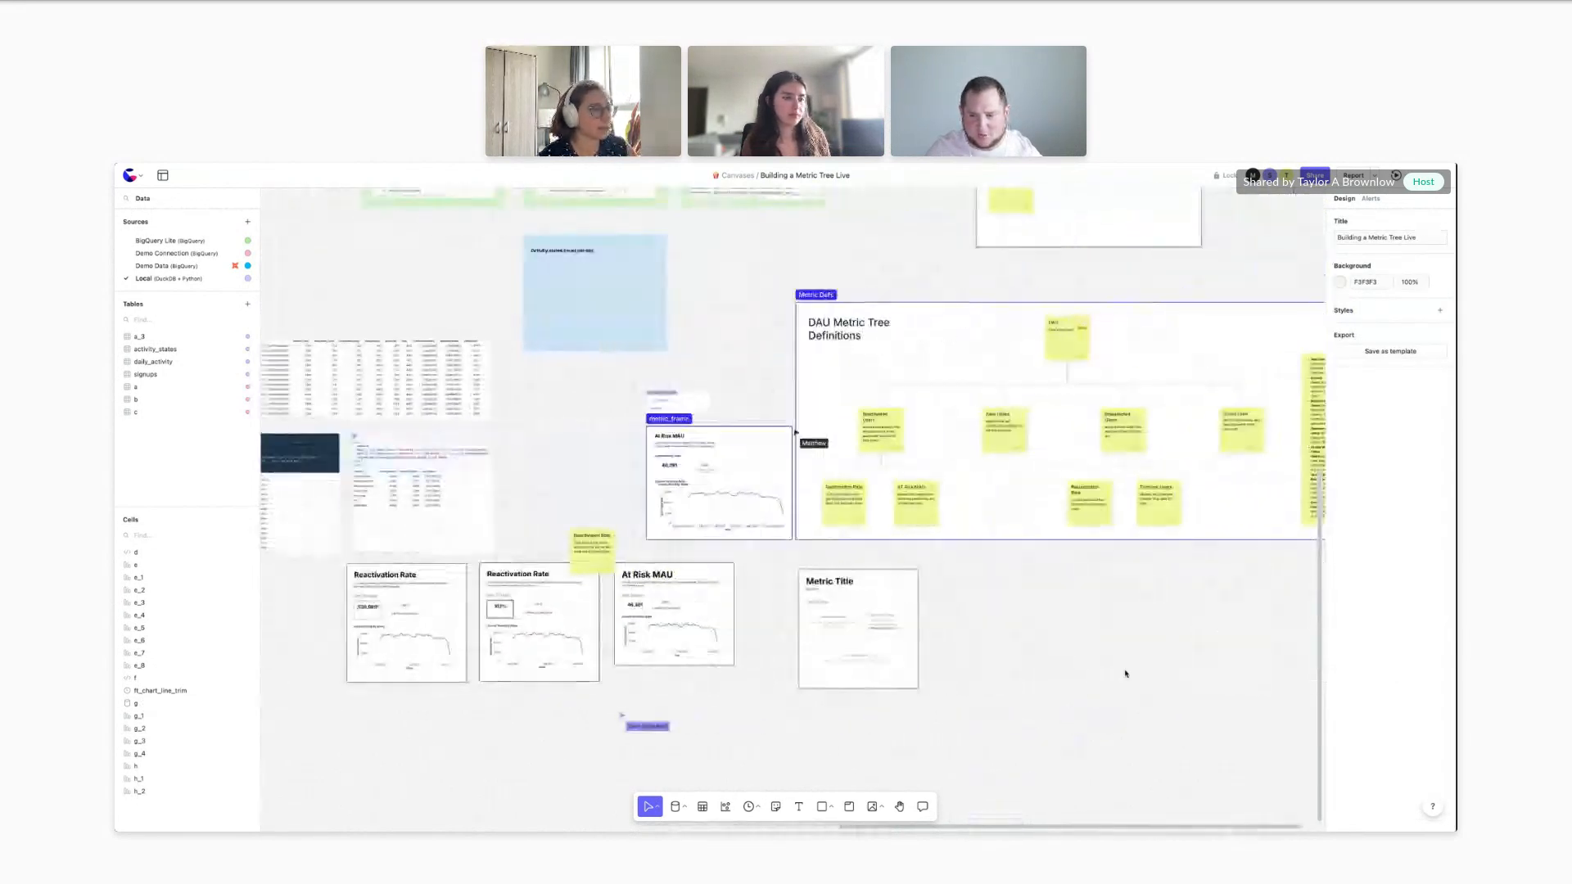
{"action": "scroll", "coordinate": [1125, 674], "scroll_direction": "right", "scroll_amount": 4}
{"action": "left_click_drag", "start_coordinate": [1027, 443], "coordinate": [638, 670]}
{"action": "scroll", "coordinate": [857, 686], "scroll_direction": "left", "scroll_amount": 2}
{"action": "scroll", "coordinate": [857, 686], "scroll_direction": "down", "scroll_amount": 1}
{"action": "scroll", "coordinate": [857, 686], "scroll_direction": "left", "scroll_amount": 2}
{"action": "scroll", "coordinate": [857, 686], "scroll_direction": "down", "scroll_amount": 1}
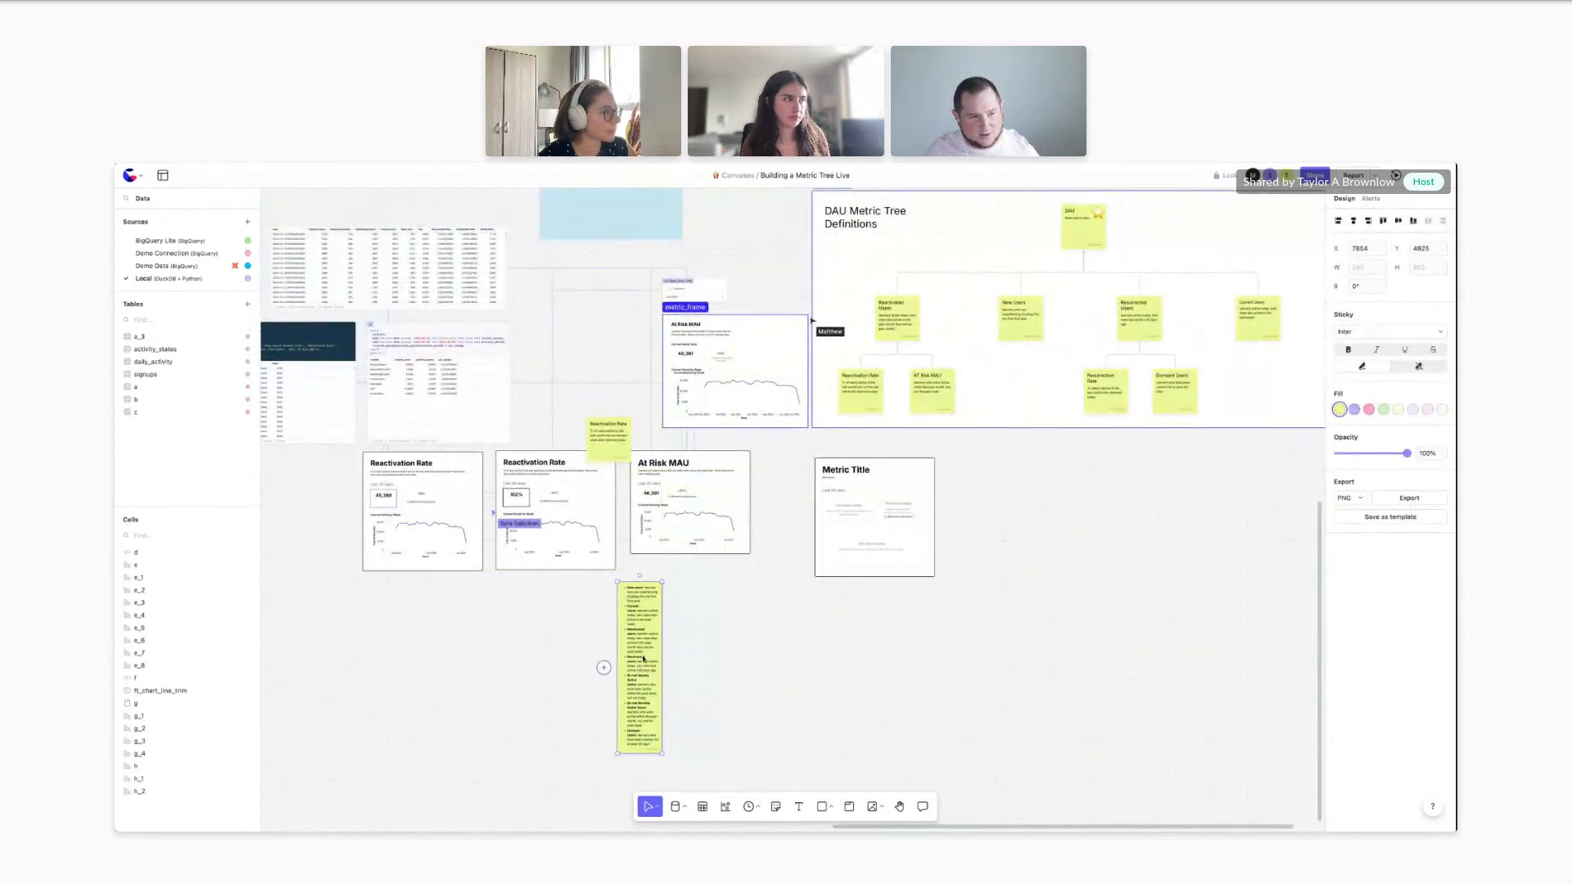
Delete the empty Metric Title template card with all of its placeholder elements
{"action": "scroll", "coordinate": [678, 618], "scroll_direction": "up", "scroll_amount": 5}
{"action": "scroll", "coordinate": [678, 618], "scroll_direction": "left", "scroll_amount": 1}
{"action": "scroll", "coordinate": [678, 618], "scroll_direction": "left", "scroll_amount": 2}
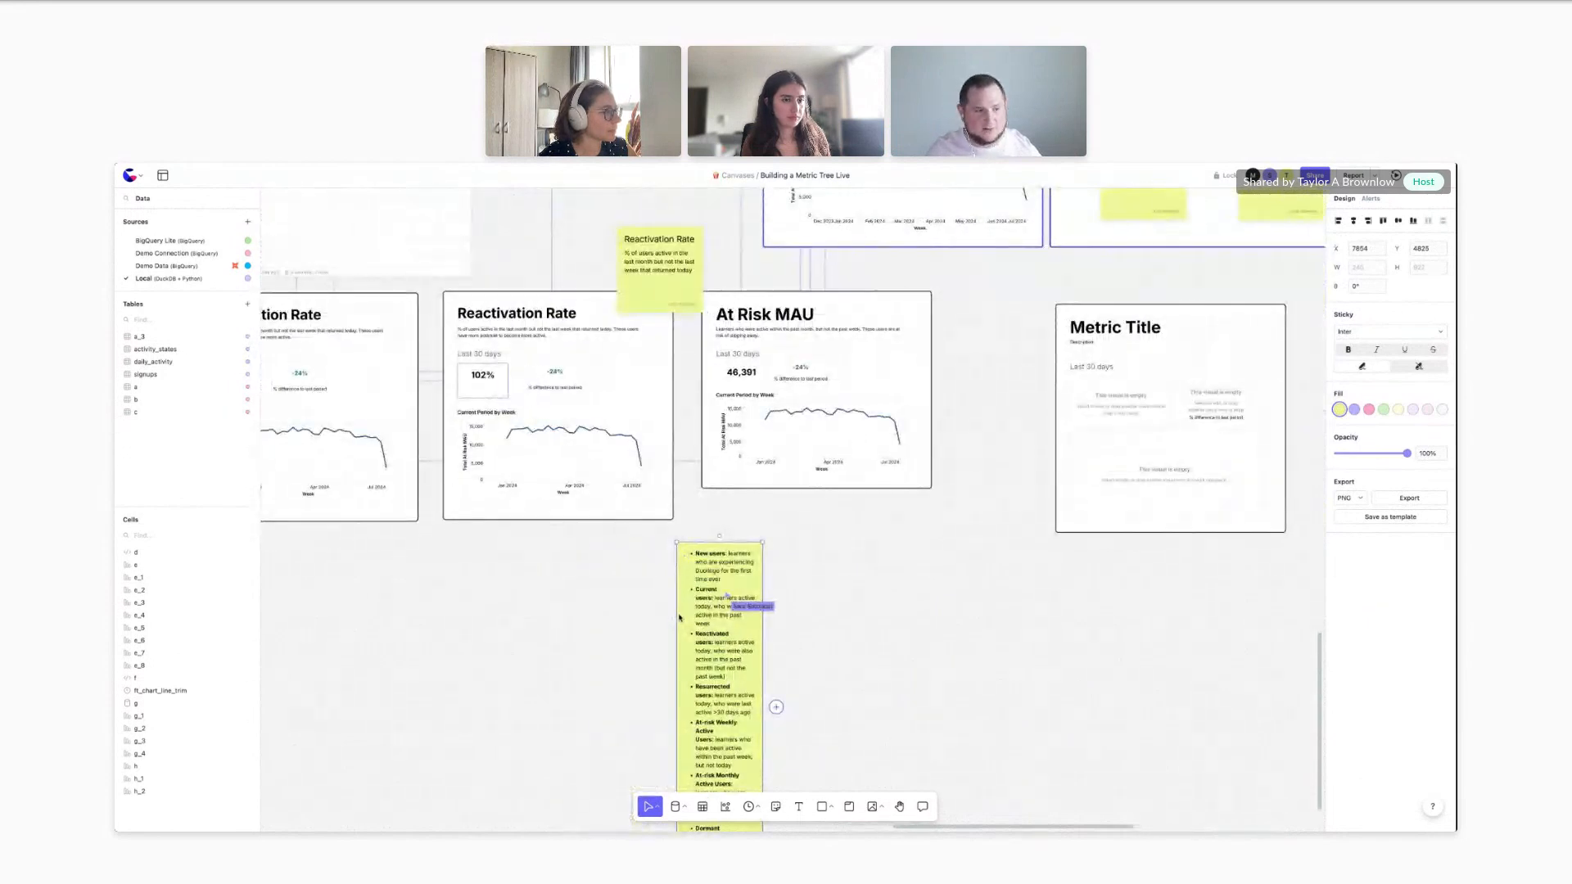
{"action": "scroll", "coordinate": [680, 618], "scroll_direction": "left", "scroll_amount": 4}
{"action": "scroll", "coordinate": [832, 358], "scroll_direction": "right", "scroll_amount": 3}
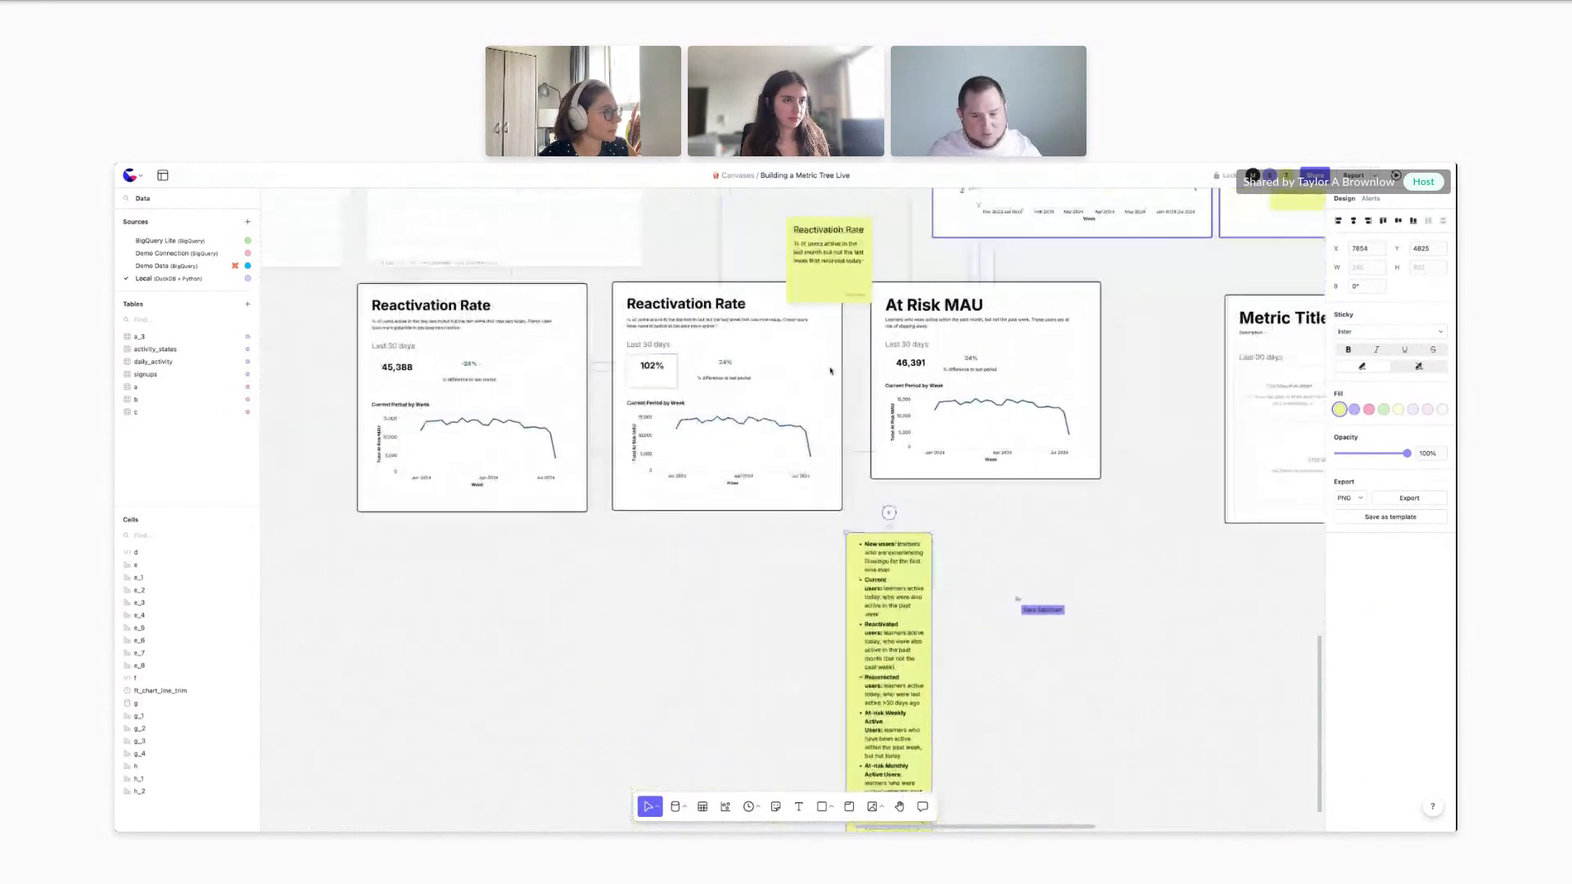
{"action": "scroll", "coordinate": [831, 357], "scroll_direction": "down", "scroll_amount": 2}
{"action": "left_click_drag", "start_coordinate": [1015, 298], "coordinate": [1277, 577]}
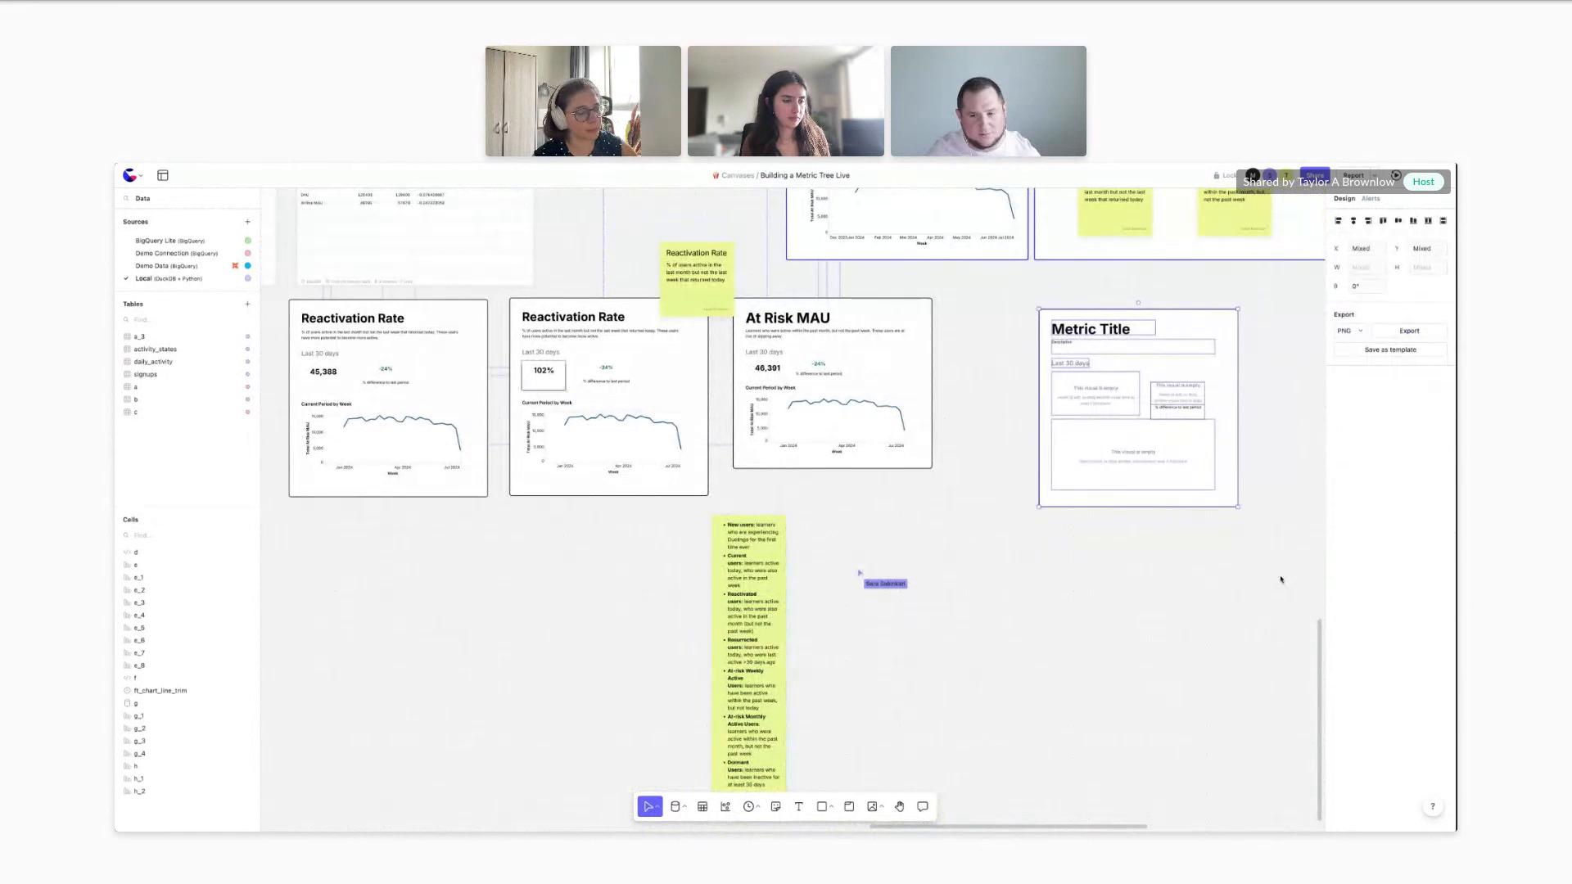
{"action": "key", "text": "Delete"}
Reduce the height of the percentage total box in the Reactivation Rate card next to At Risk MAU
{"action": "scroll", "coordinate": [1031, 579], "scroll_direction": "left", "scroll_amount": 3}
{"action": "scroll", "coordinate": [1031, 579], "scroll_direction": "up", "scroll_amount": 1}
{"action": "scroll", "coordinate": [1033, 582], "scroll_direction": "left", "scroll_amount": 2}
{"action": "scroll", "coordinate": [1033, 581], "scroll_direction": "up", "scroll_amount": 1}
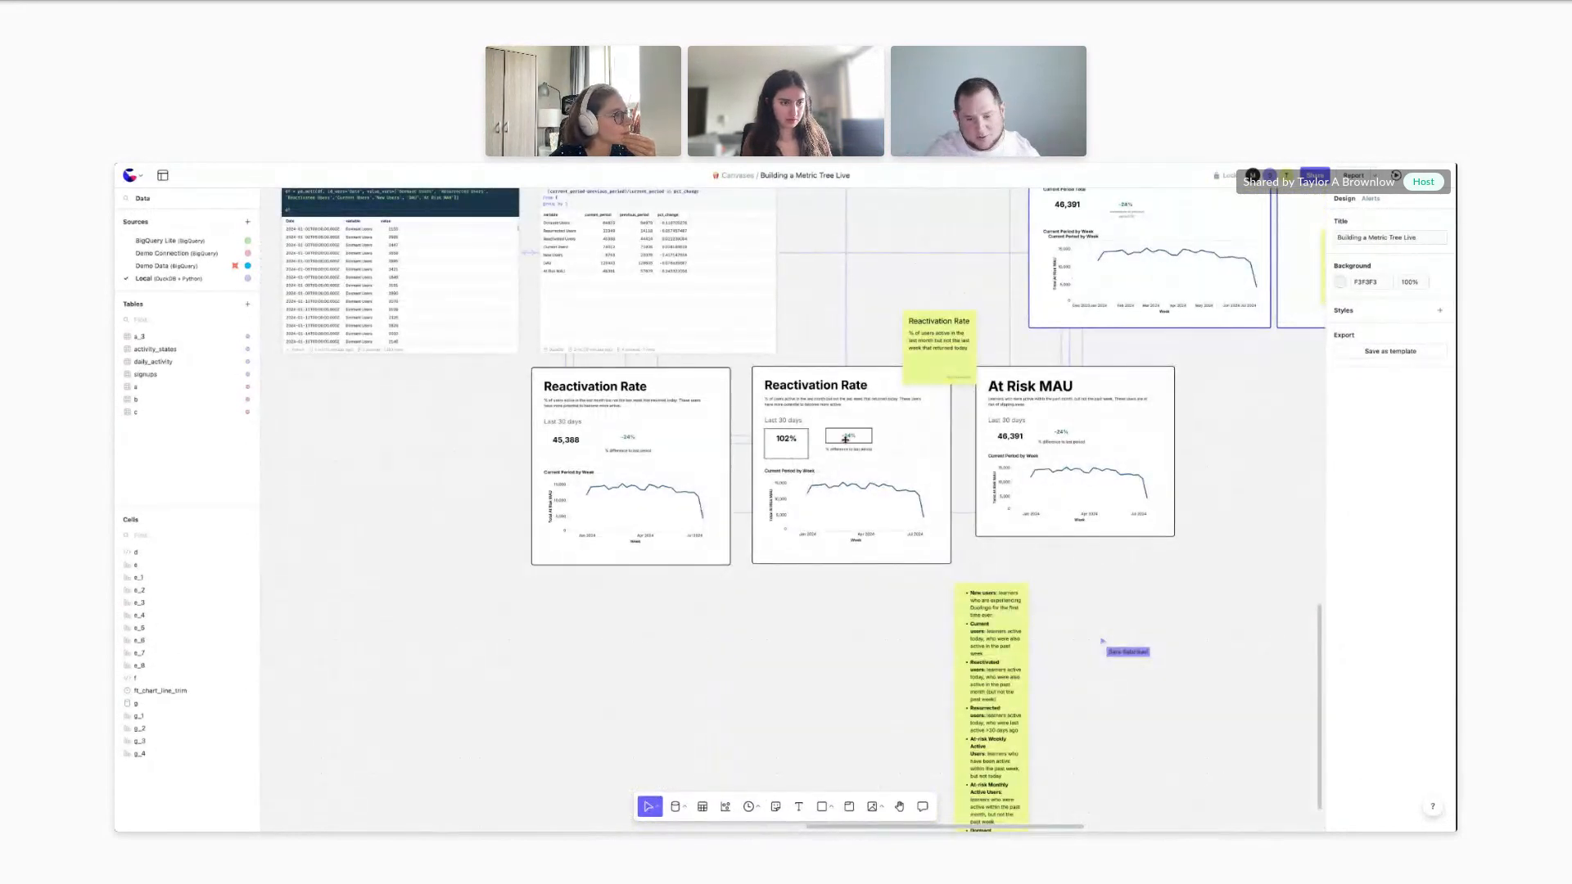
{"action": "scroll", "coordinate": [845, 440], "scroll_direction": "up", "scroll_amount": 2}
{"action": "left_click", "coordinate": [778, 458]}
{"action": "left_click_drag", "start_coordinate": [780, 462], "coordinate": [779, 449]}
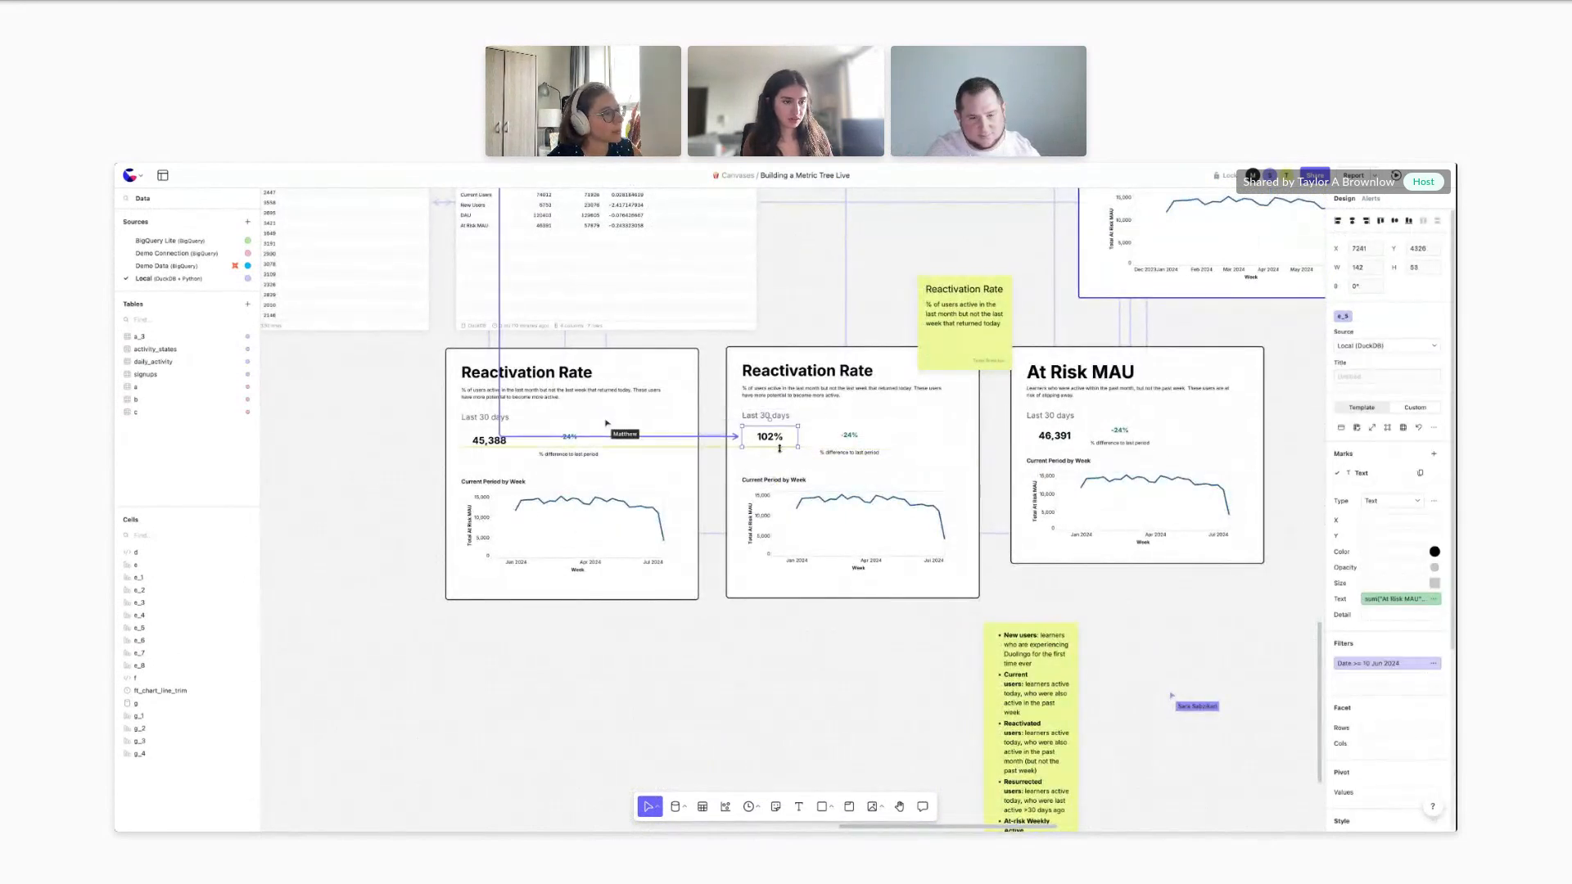
Shorten the period-change box in that Reactivation Rate card to about 48 high and move its caption up beneath it
{"action": "left_click", "coordinate": [842, 446]}
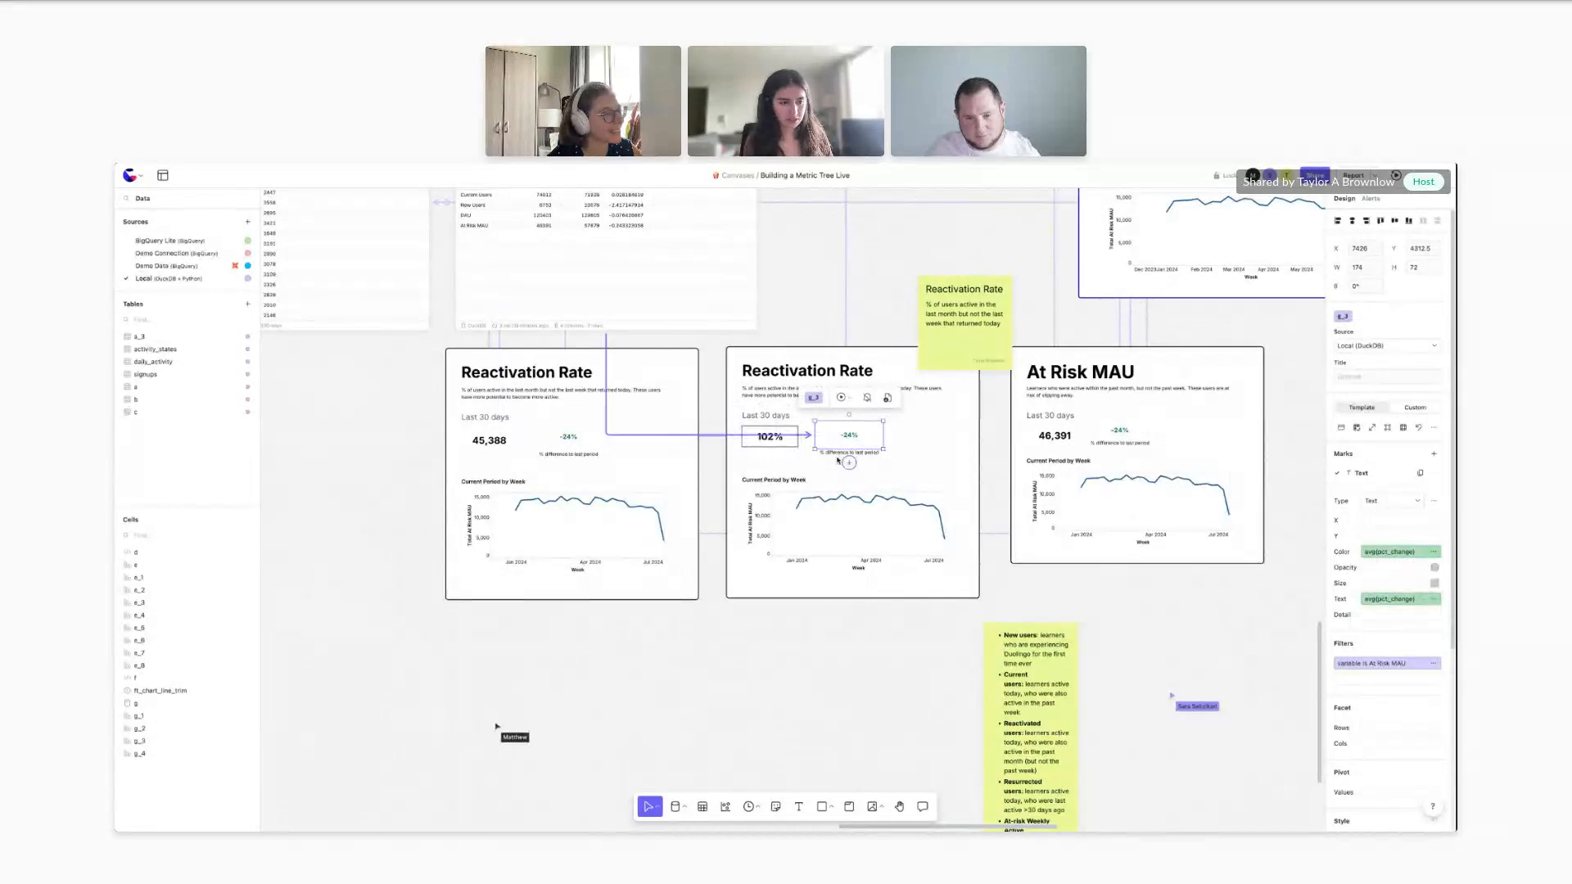
{"action": "left_click_drag", "start_coordinate": [839, 450], "coordinate": [839, 440]}
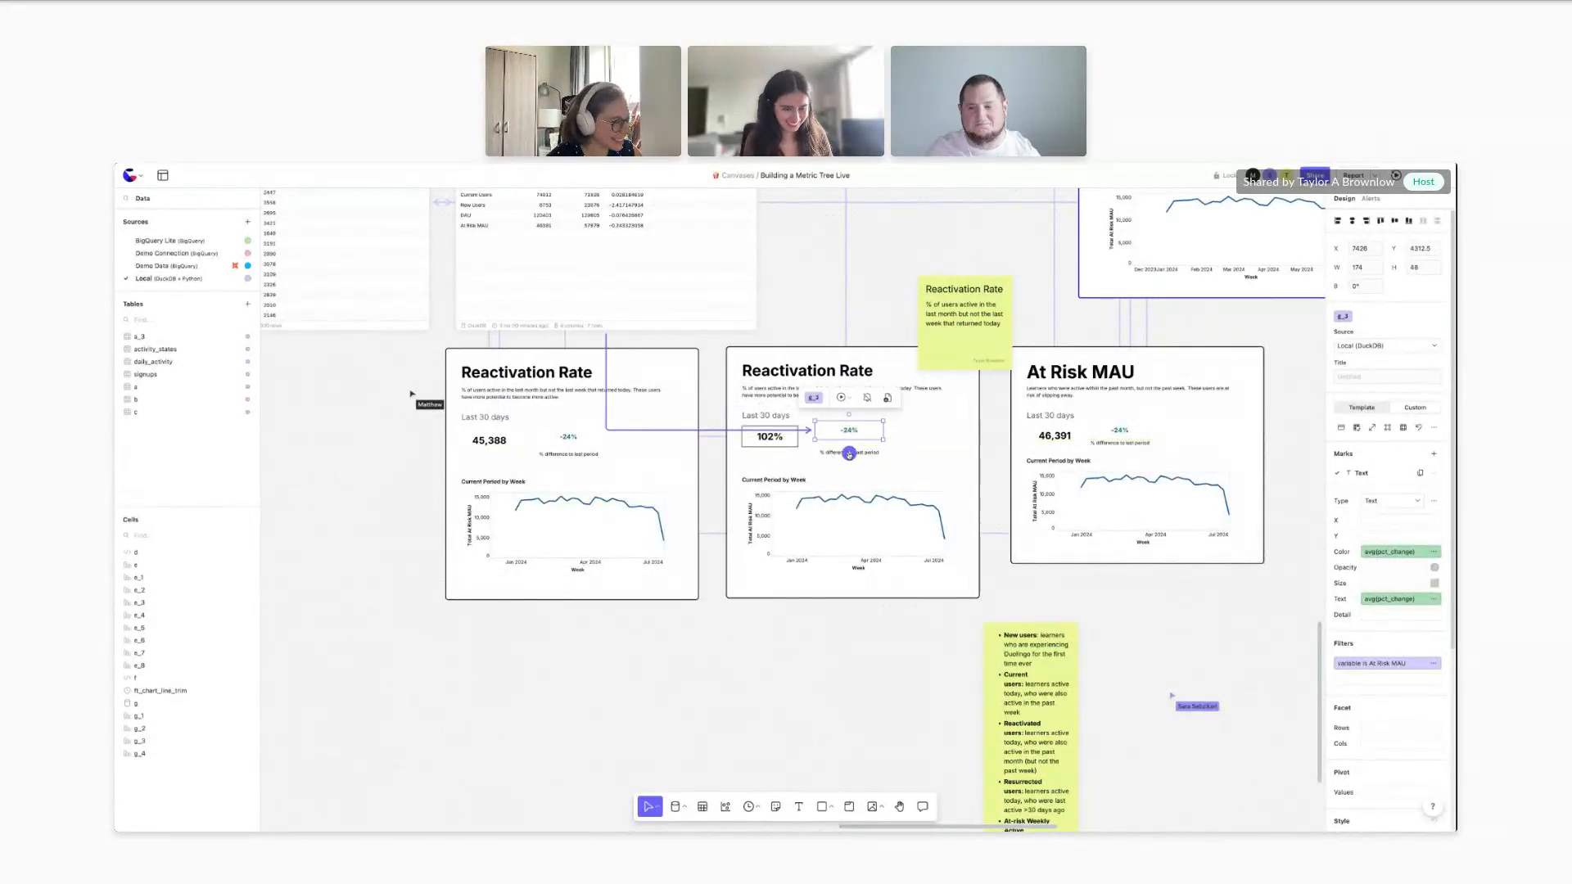
{"action": "left_click", "coordinate": [823, 460]}
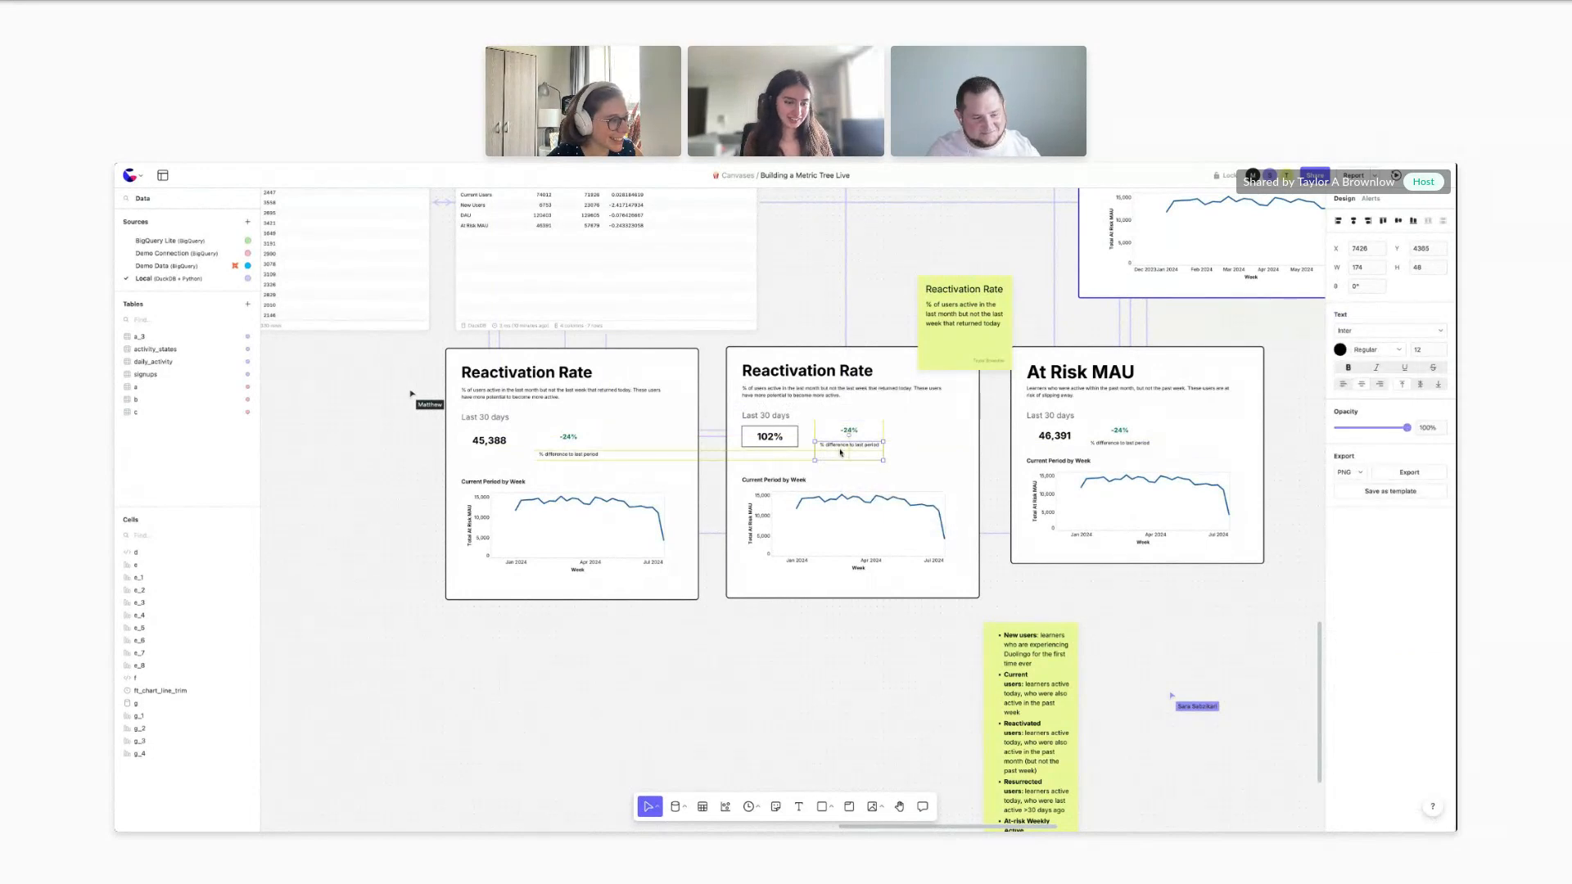
Move the top of the middle Reactivation Rate card's line chart up beneath the figures and reduce the chart's height
{"action": "left_click", "coordinate": [818, 511]}
{"action": "left_click_drag", "start_coordinate": [801, 481], "coordinate": [801, 465]}
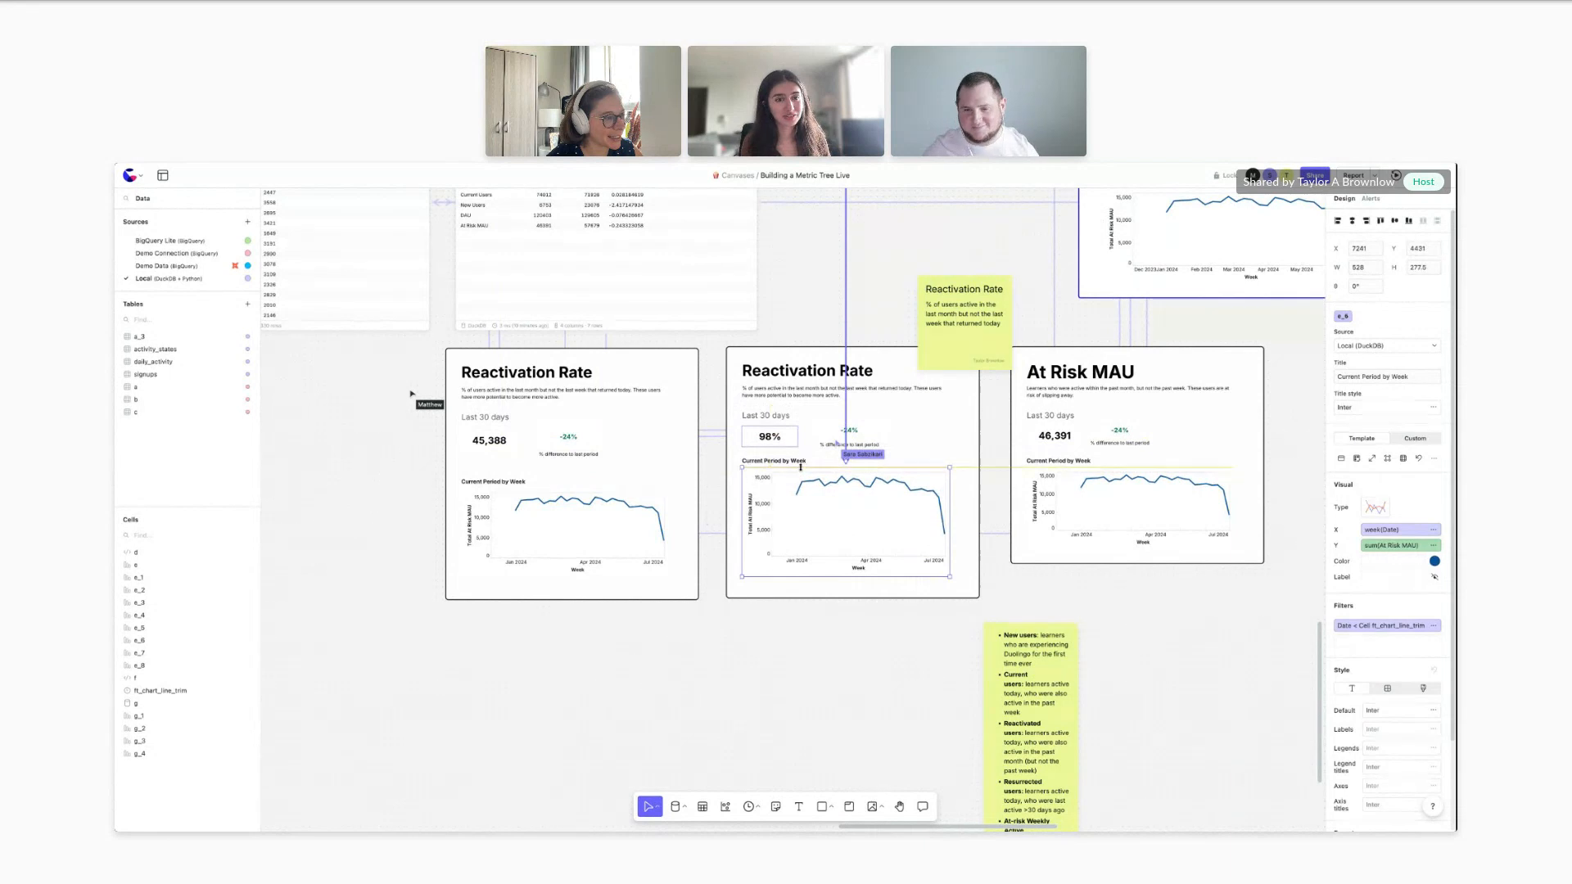
{"action": "left_click_drag", "start_coordinate": [803, 577], "coordinate": [803, 546]}
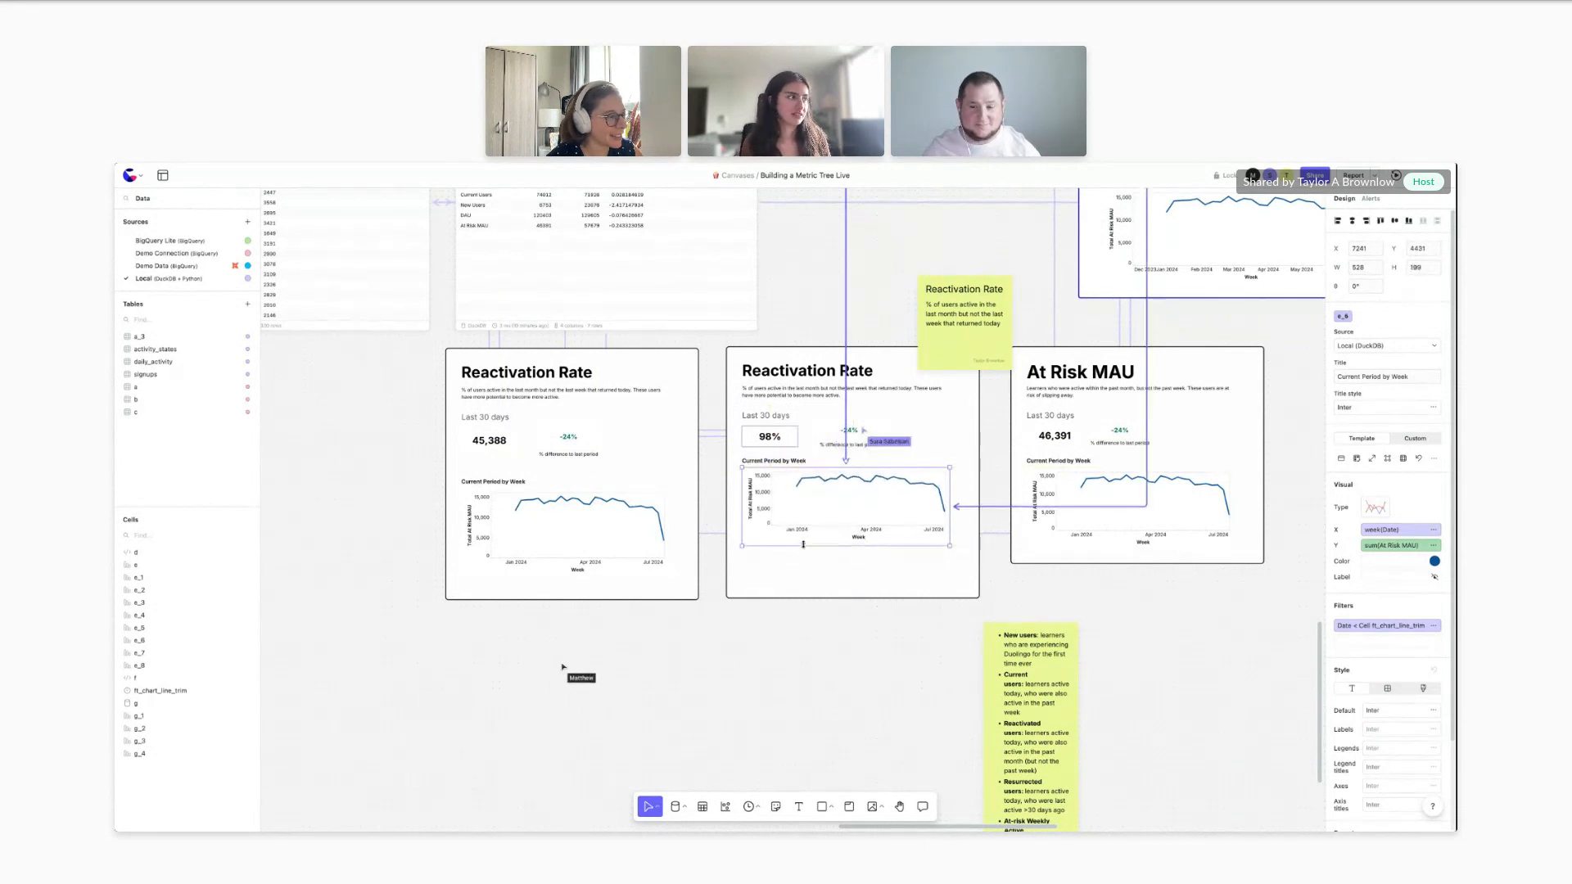
Shorten the middle Reactivation Rate card's frame to about 552 high, level with the At Risk MAU card
{"action": "left_click", "coordinate": [792, 588]}
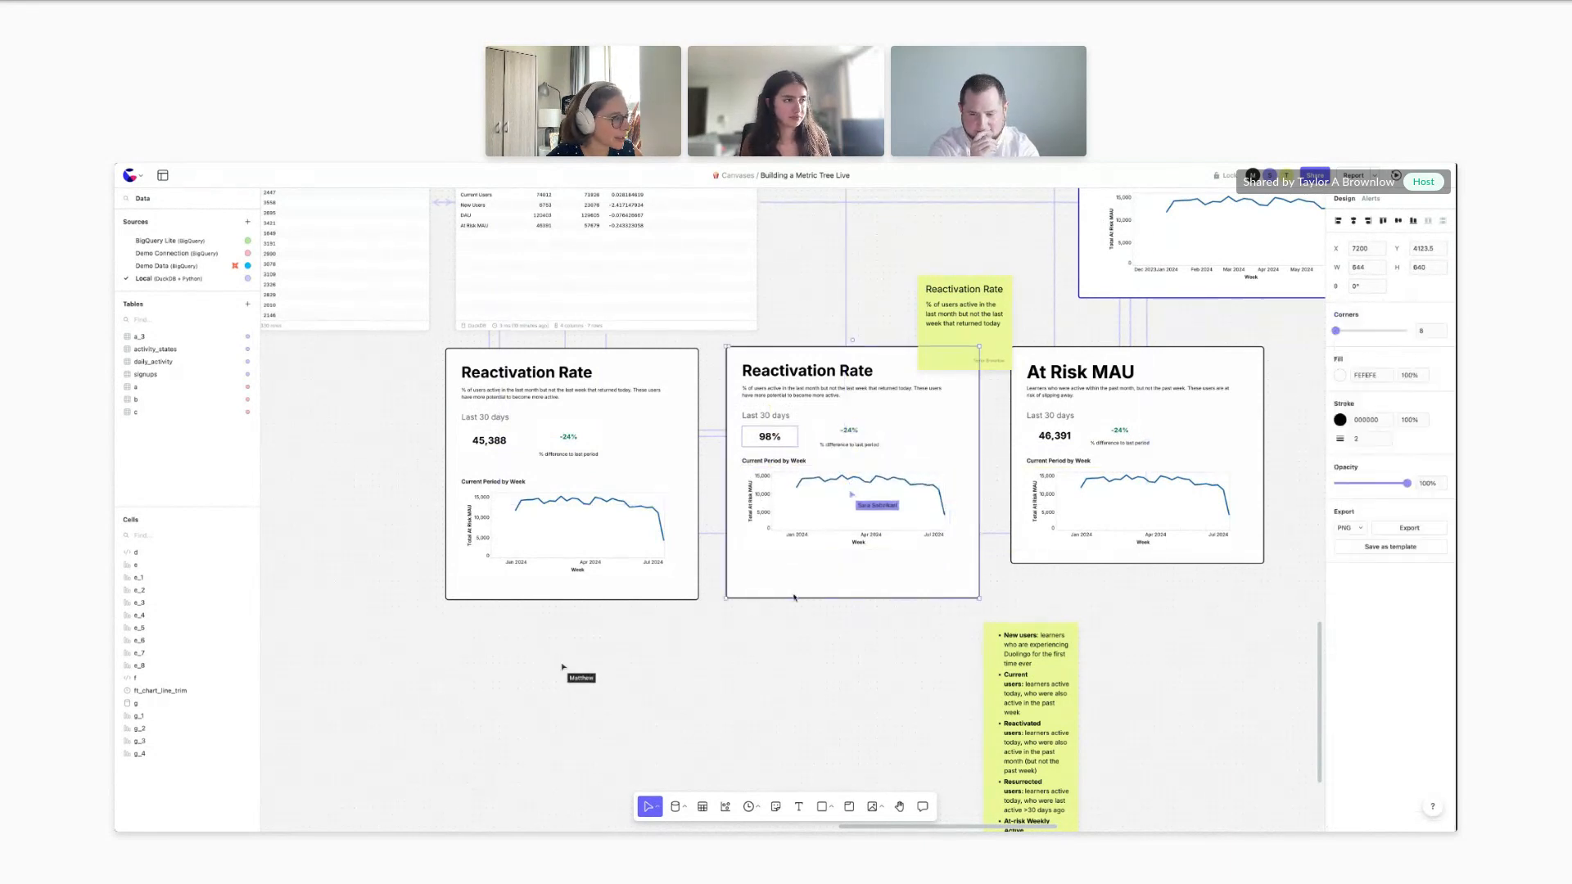
{"action": "double_click", "coordinate": [794, 598]}
{"action": "left_click_drag", "start_coordinate": [792, 598], "coordinate": [796, 563]}
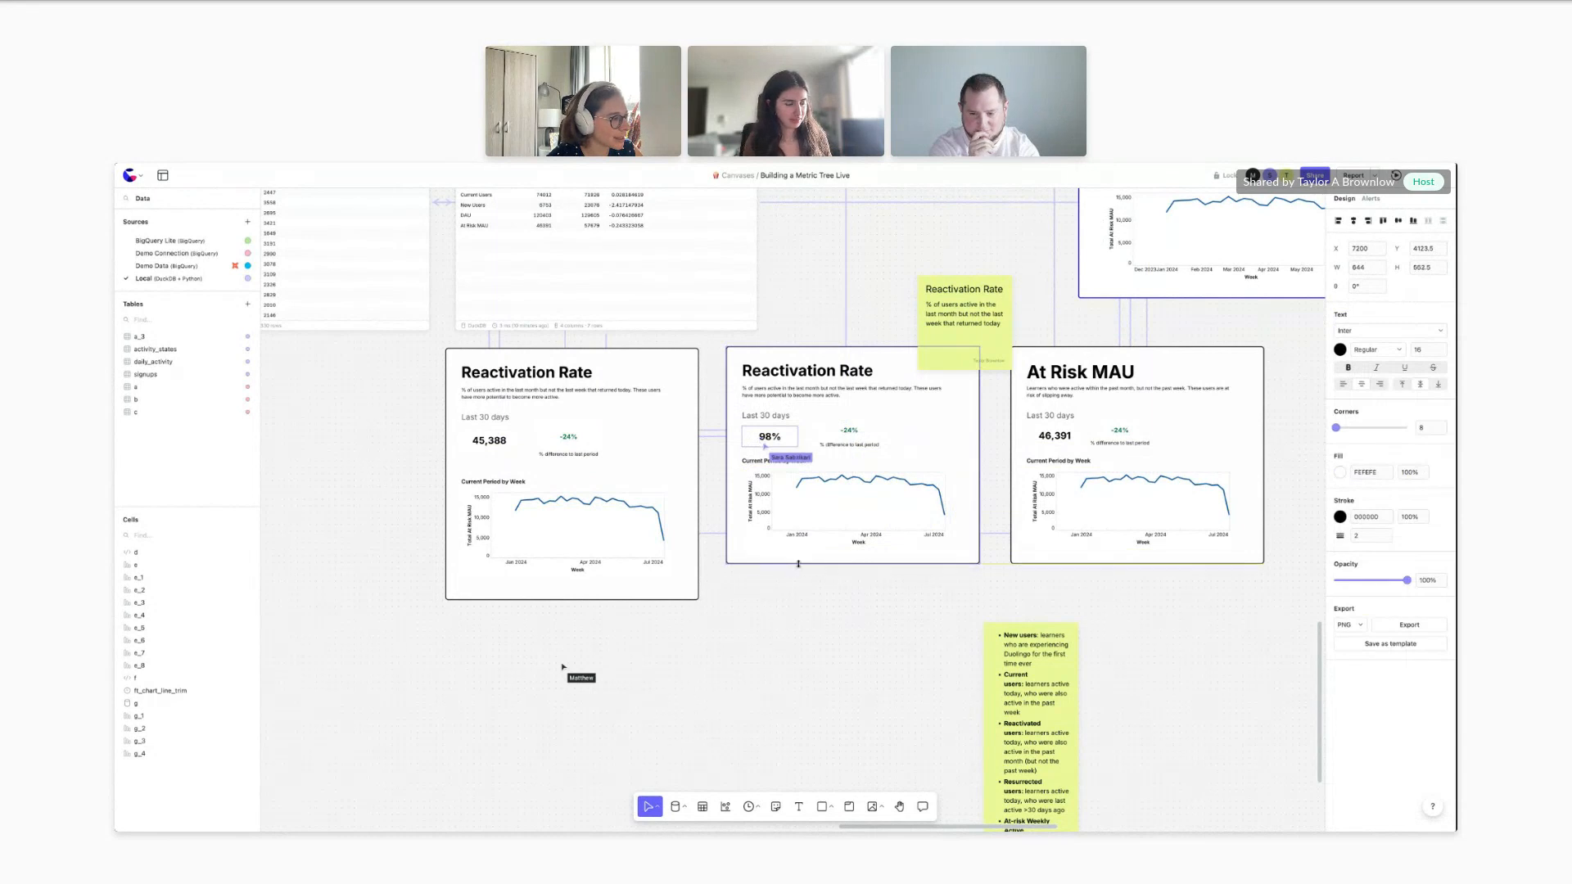
{"action": "left_click", "coordinate": [772, 605]}
Delete the outer duplicate Reactivation Rate card showing 45,388, including all of its elements
{"action": "scroll", "coordinate": [773, 605], "scroll_direction": "down", "scroll_amount": 1}
{"action": "scroll", "coordinate": [772, 606], "scroll_direction": "down", "scroll_amount": 1}
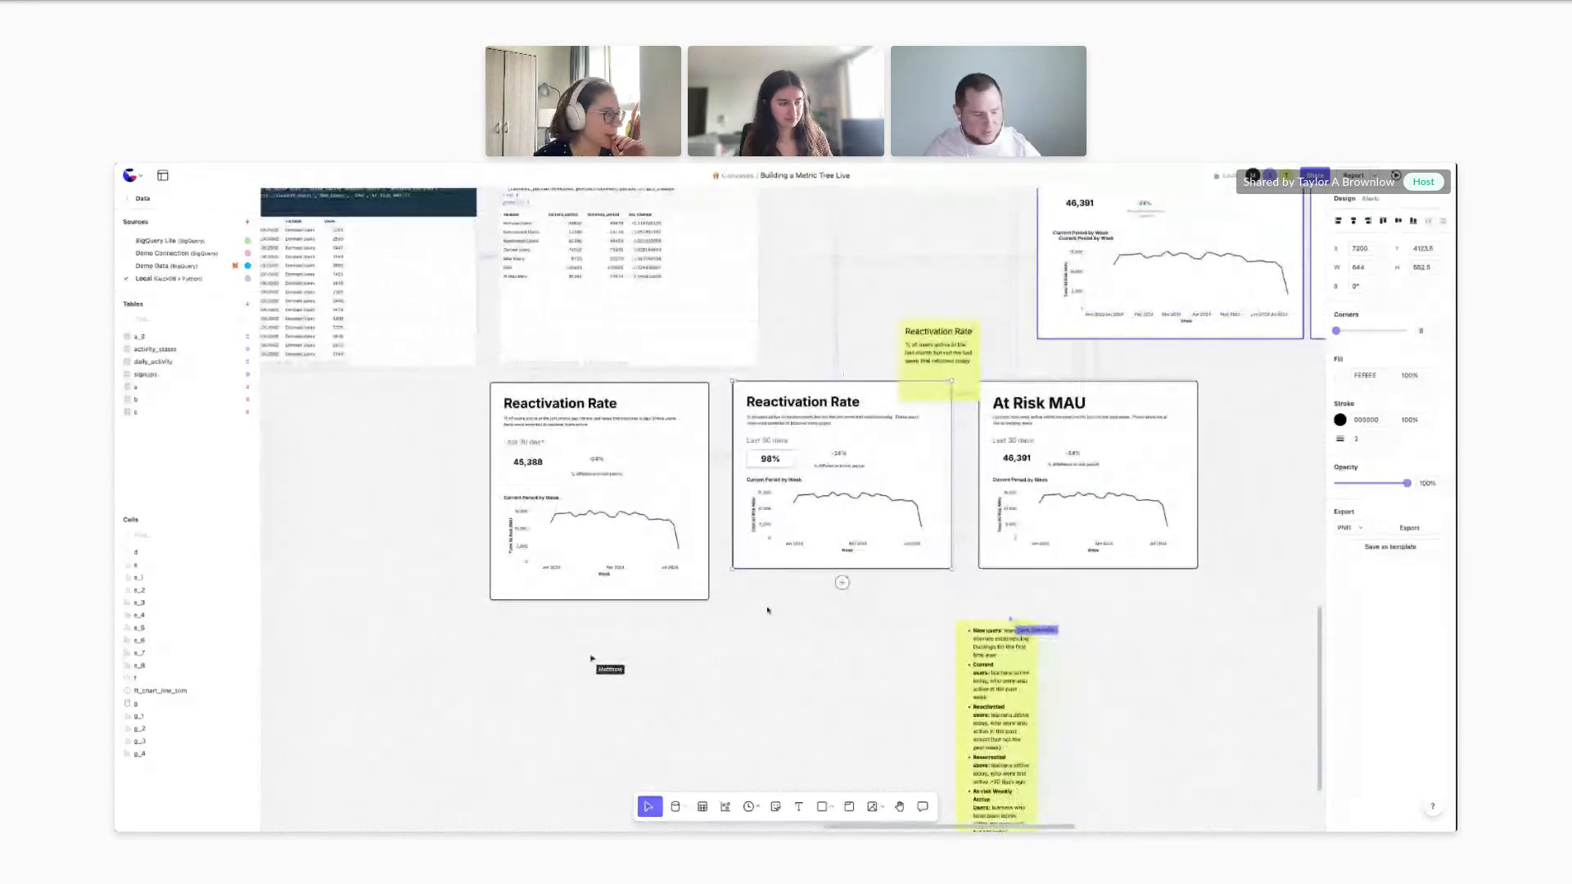
{"action": "scroll", "coordinate": [768, 610], "scroll_direction": "left", "scroll_amount": 1}
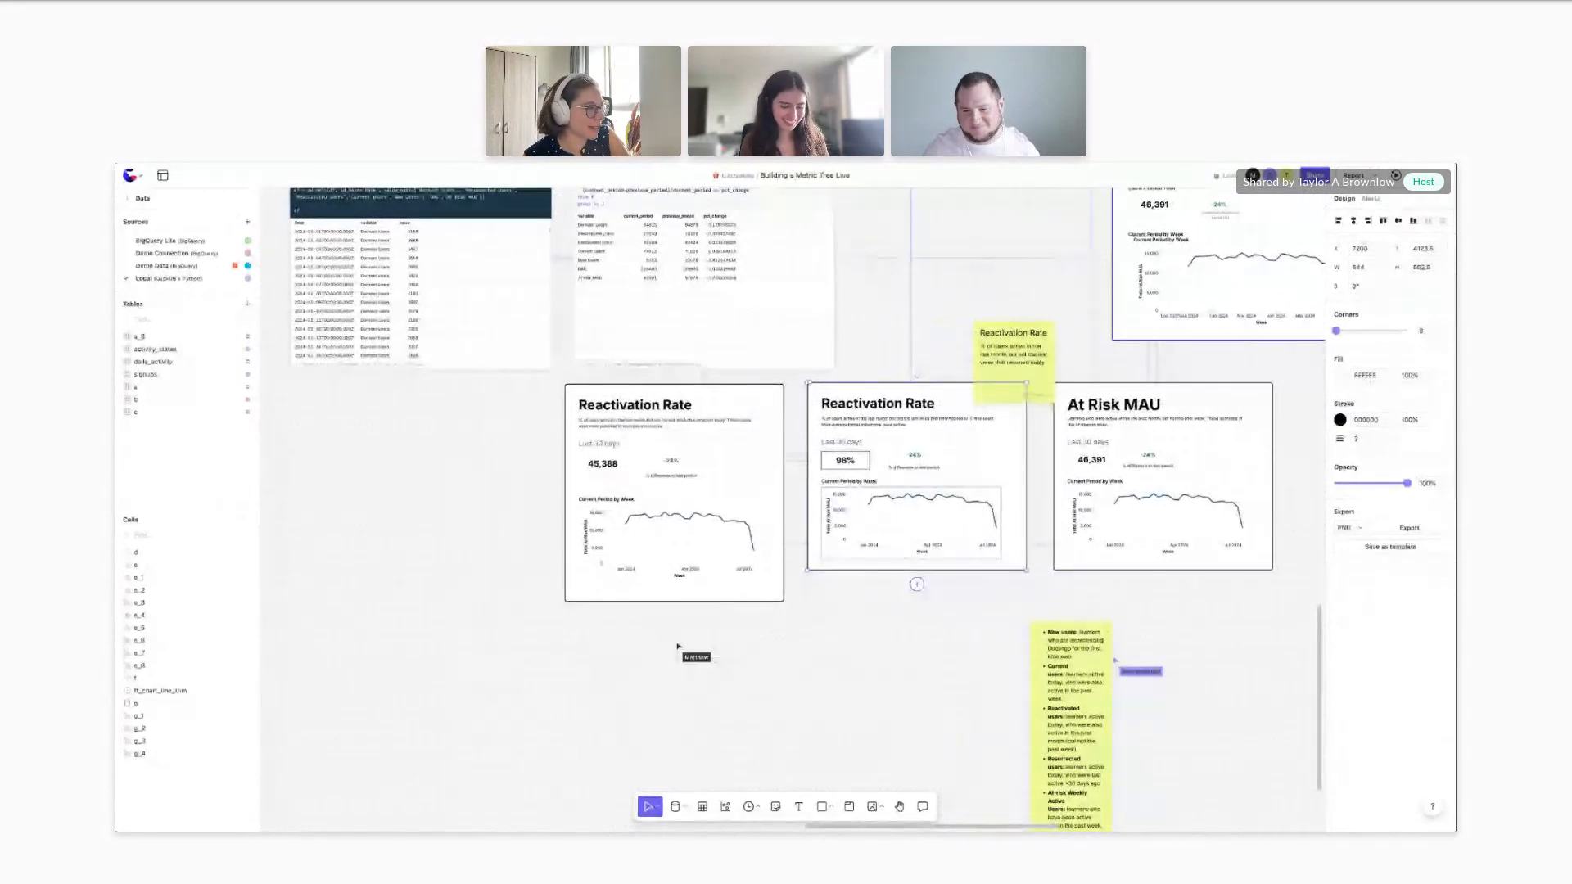
{"action": "left_click", "coordinate": [871, 684]}
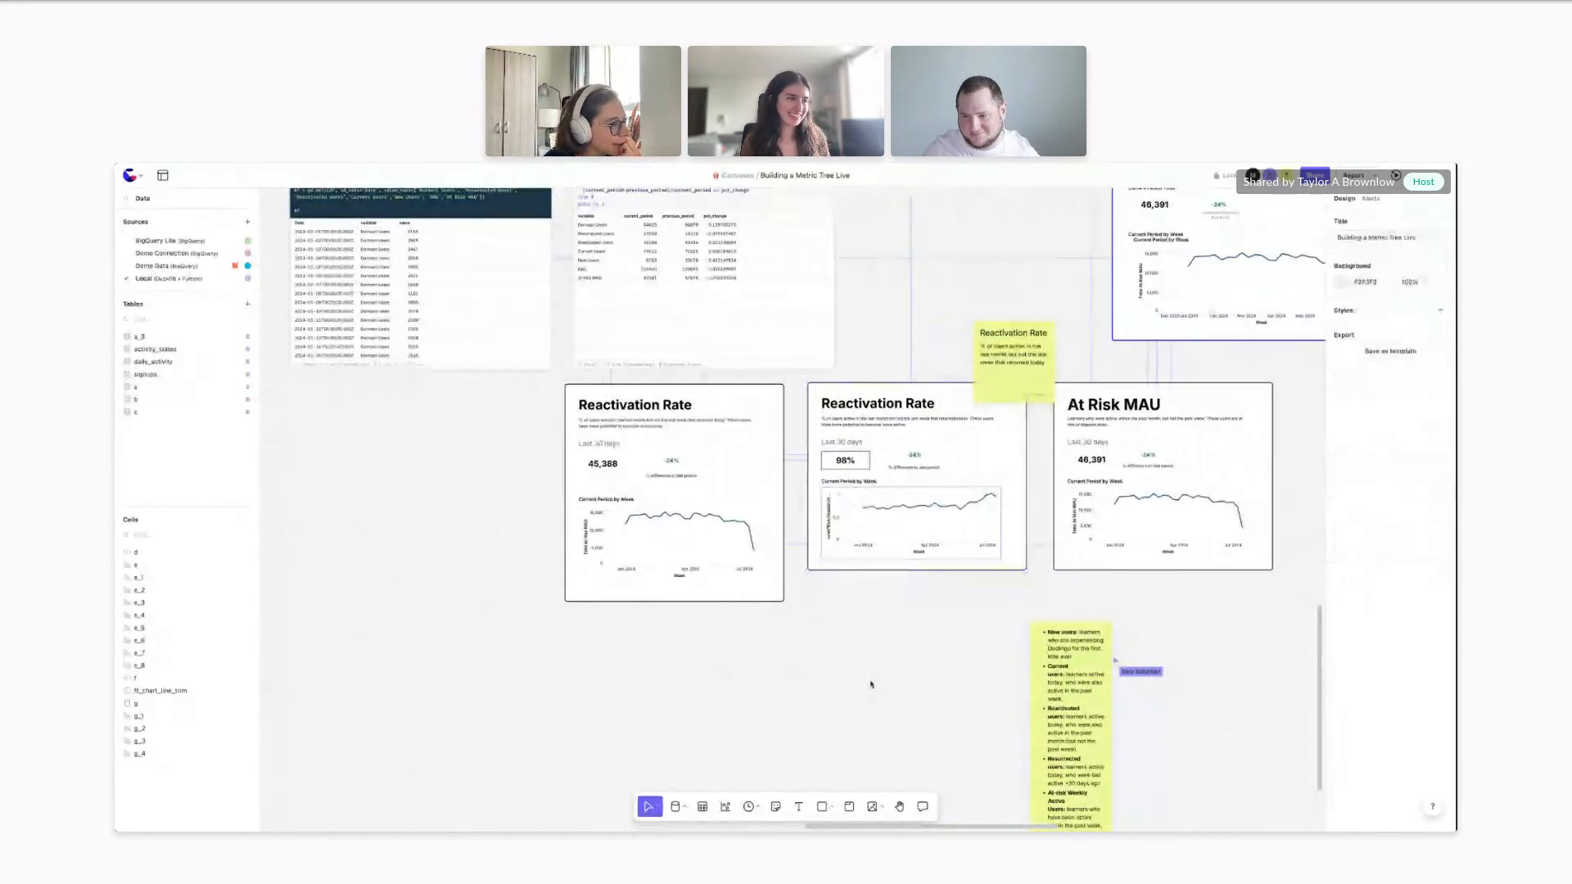
{"action": "scroll", "coordinate": [871, 685], "scroll_direction": "right", "scroll_amount": 1}
{"action": "scroll", "coordinate": [881, 613], "scroll_direction": "down", "scroll_amount": 3}
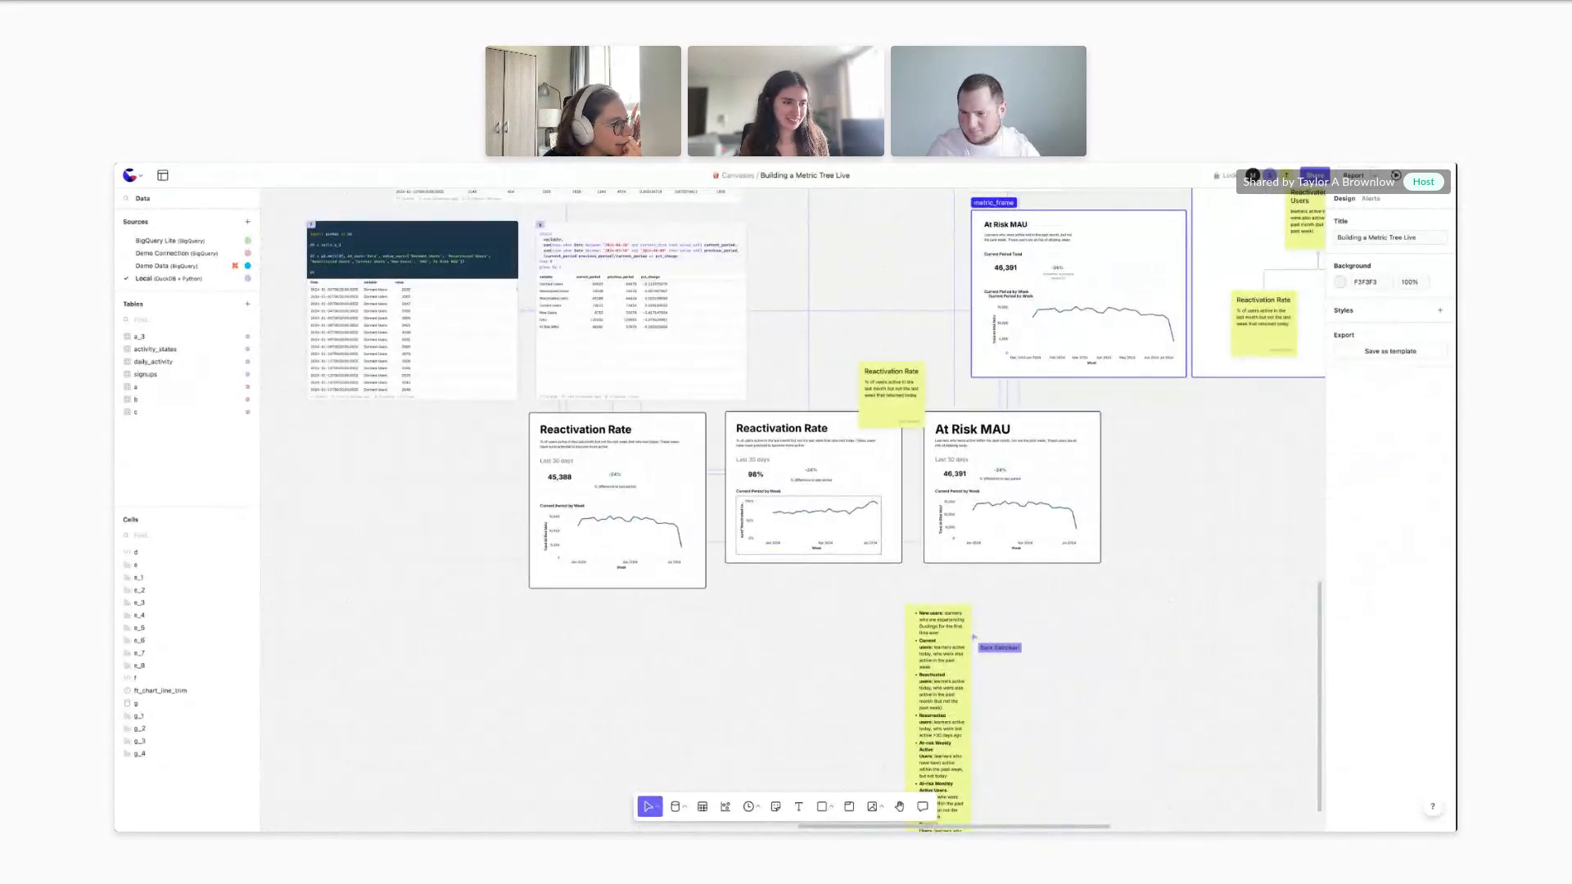
{"action": "scroll", "coordinate": [870, 614], "scroll_direction": "left", "scroll_amount": 2}
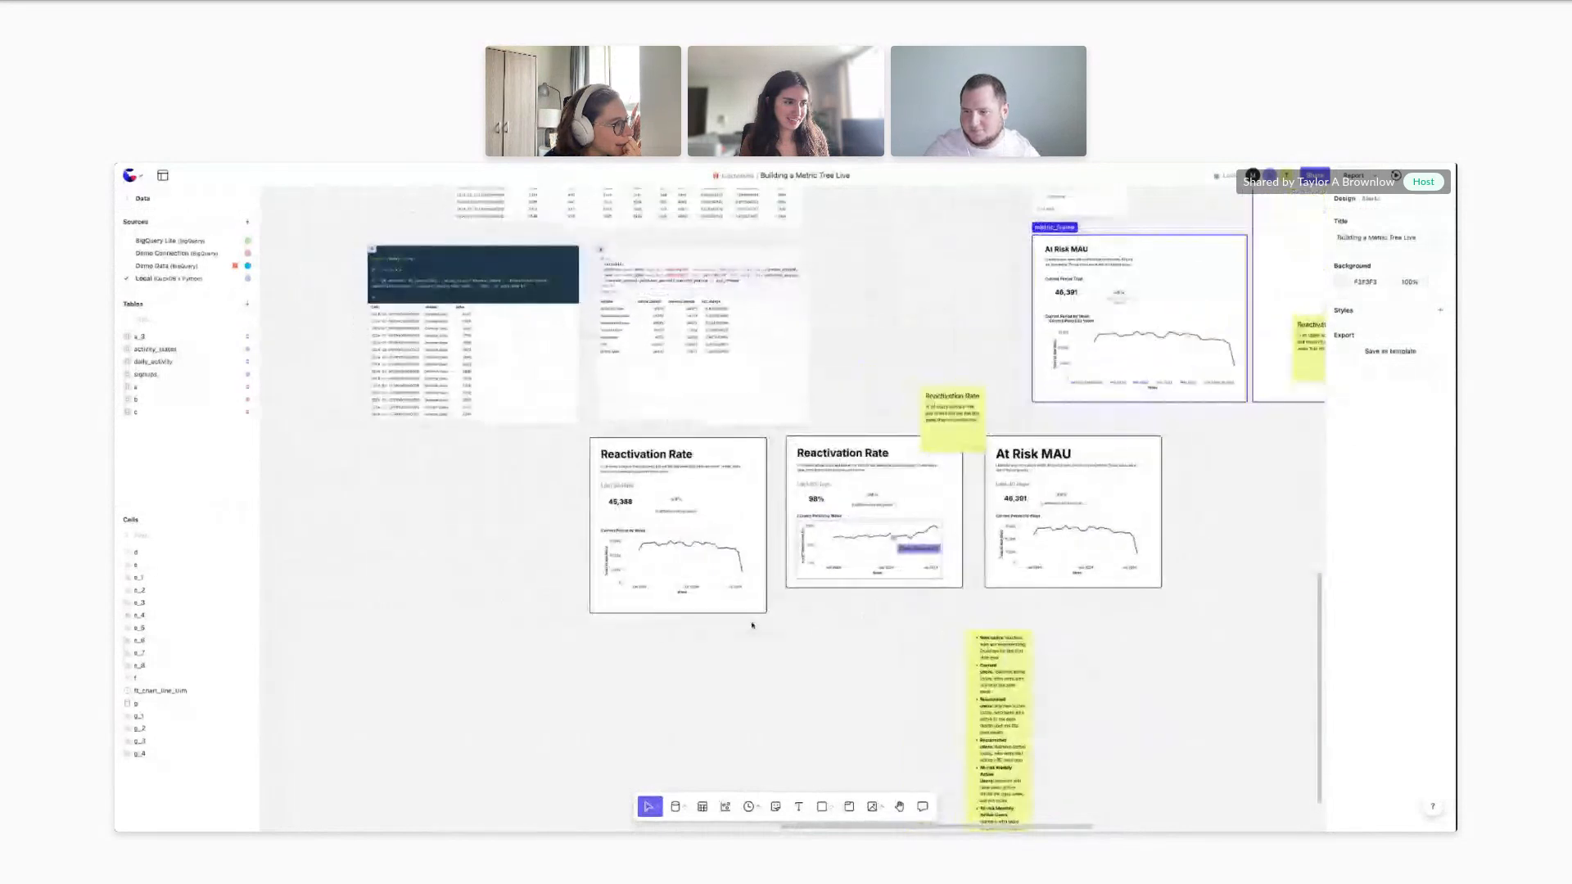
{"action": "left_click_drag", "start_coordinate": [732, 622], "coordinate": [595, 451]}
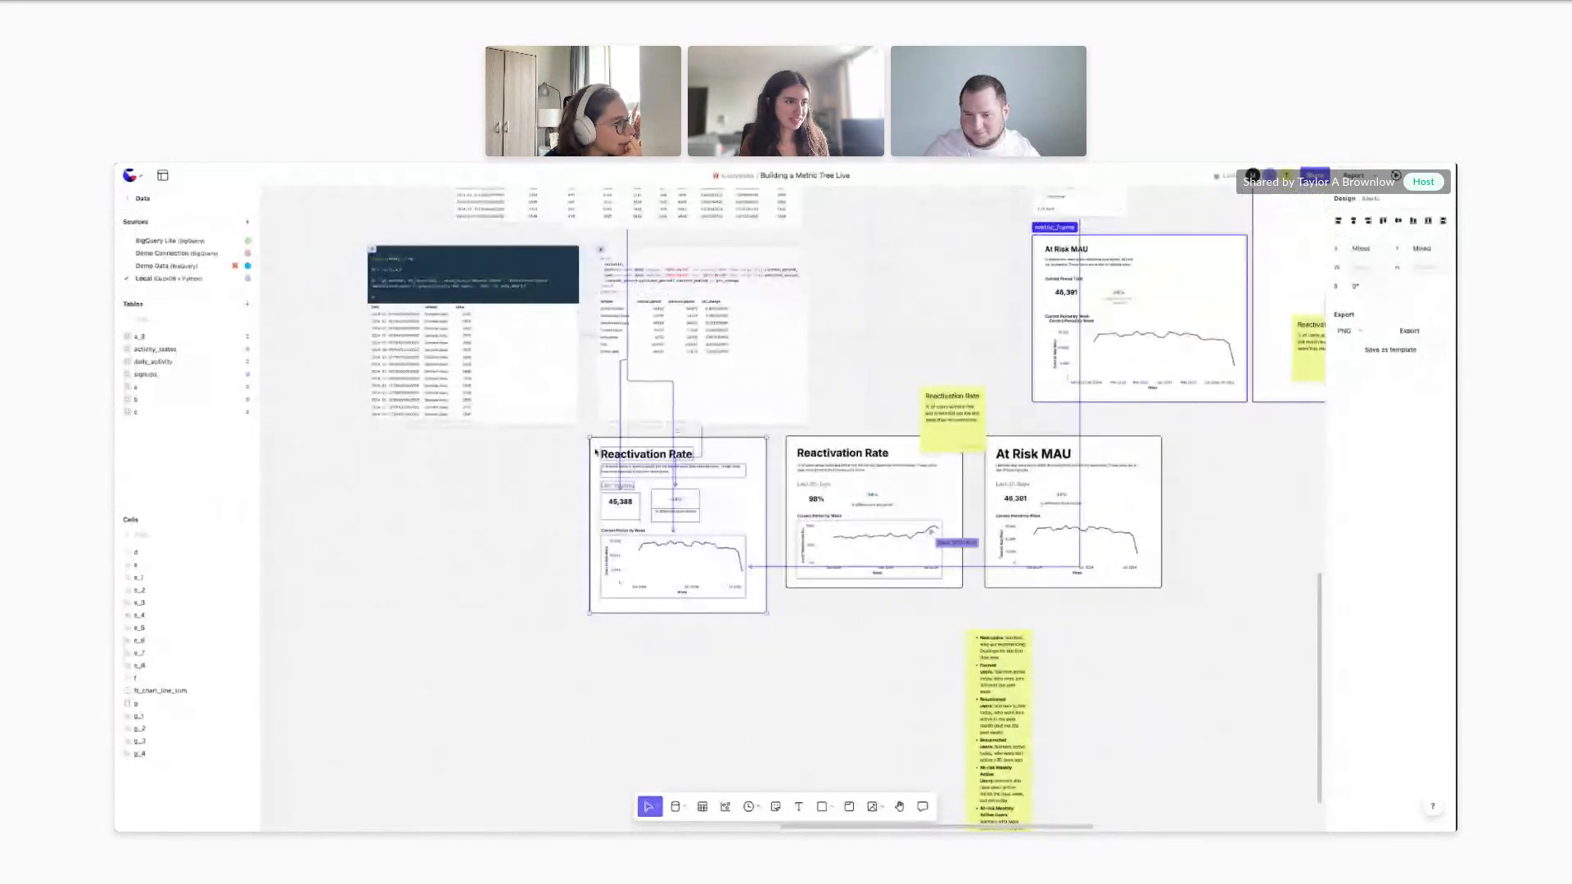
{"action": "key", "text": "Delete"}
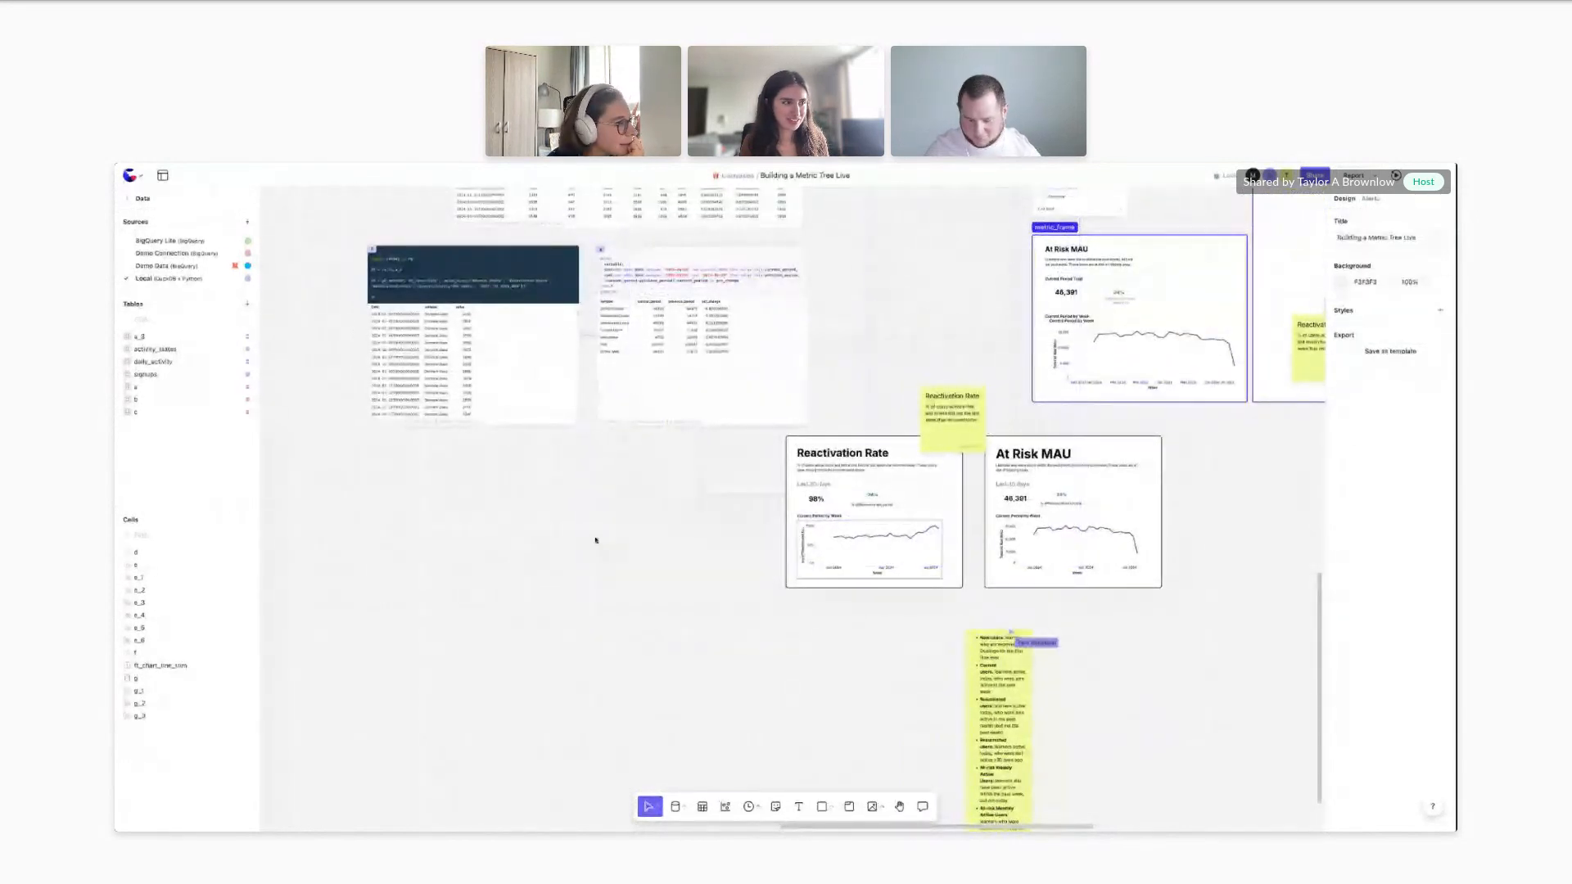
Move the user-definitions sticky note from below the cards to beside the remaining Reactivation Rate card
{"action": "scroll", "coordinate": [616, 565], "scroll_direction": "down", "scroll_amount": 3, "text": "ctrl"}
{"action": "scroll", "coordinate": [616, 565], "scroll_direction": "down", "scroll_amount": 1, "text": "ctrl"}
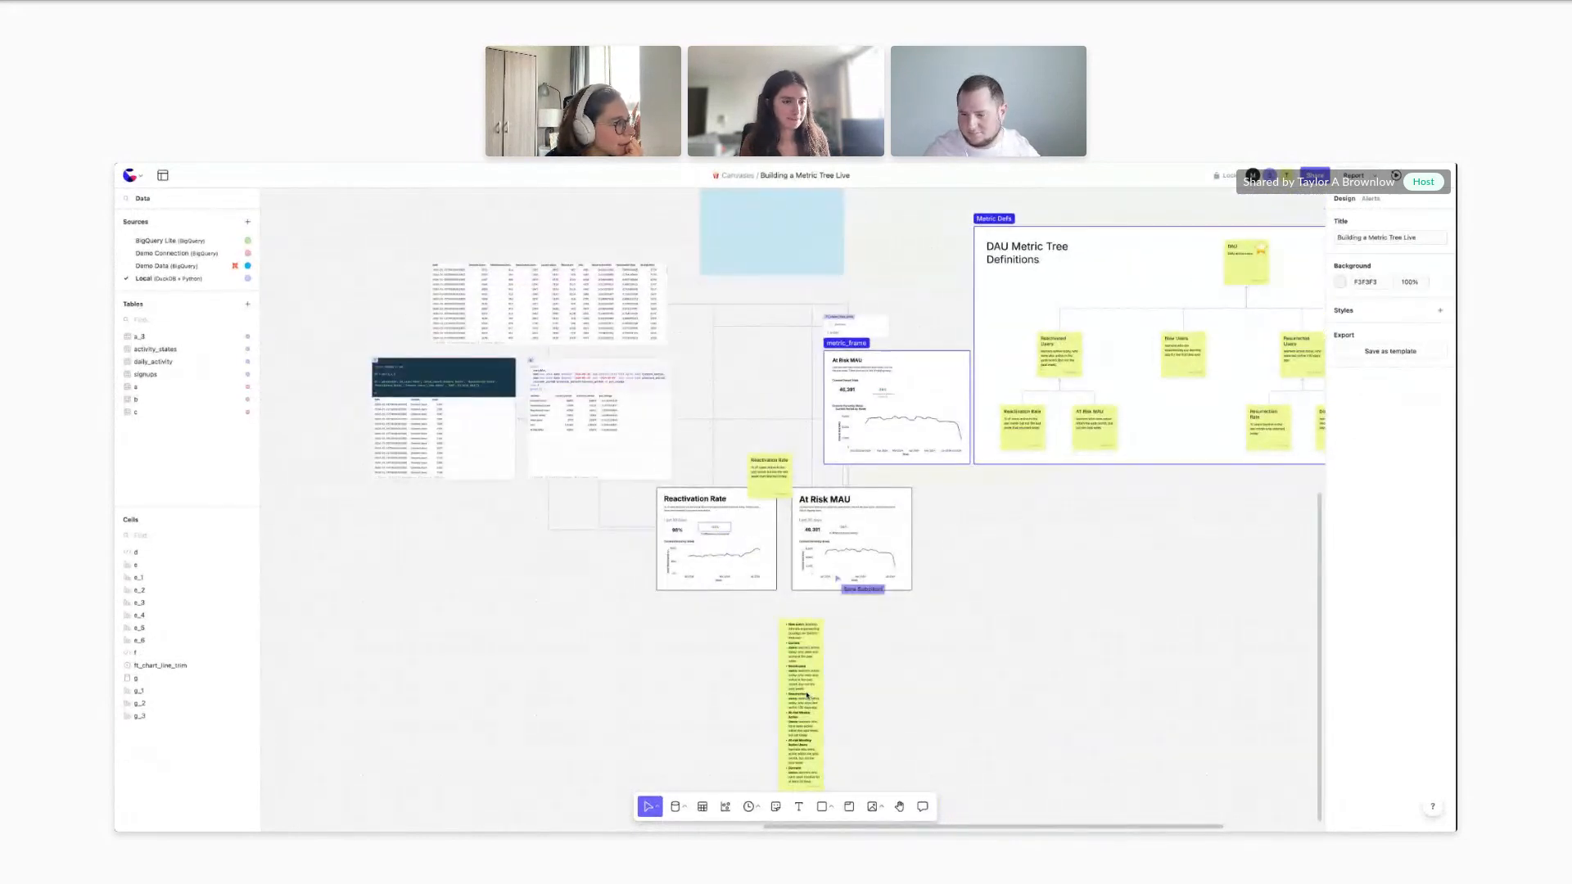
{"action": "left_click_drag", "start_coordinate": [802, 678], "coordinate": [613, 596]}
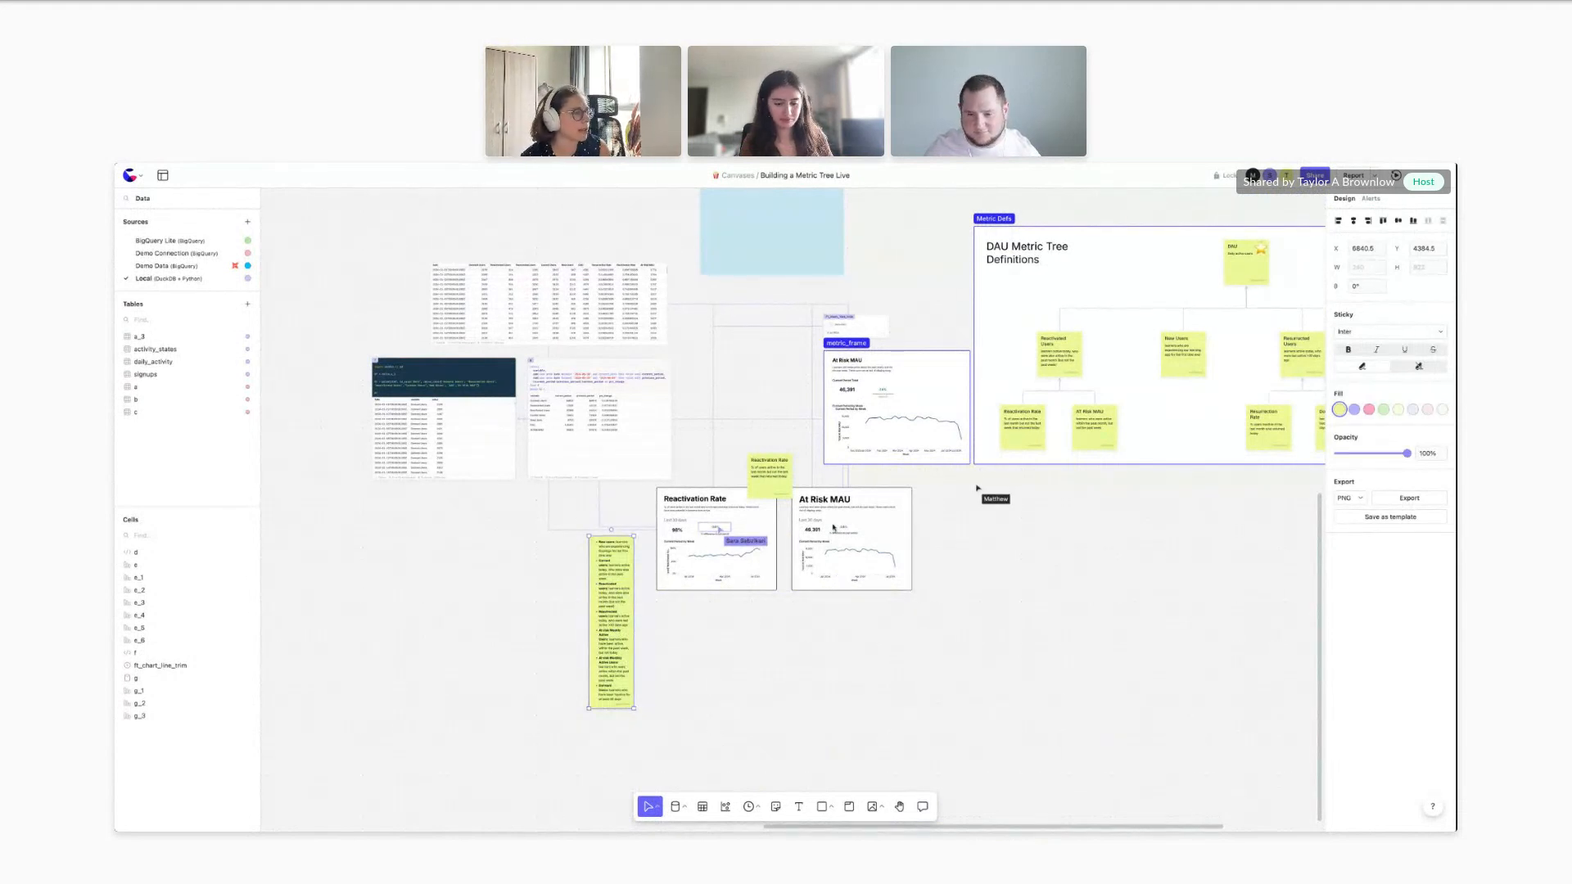
Compare the Reactivation Rate and At Risk MAU cards with the DAU Metric Tree Definitions, including the Current Users and Dormant Users notes
{"action": "scroll", "coordinate": [843, 524], "scroll_direction": "up", "scroll_amount": 5, "text": "ctrl"}
{"action": "scroll", "coordinate": [846, 516], "scroll_direction": "down", "scroll_amount": 2, "text": "ctrl"}
{"action": "scroll", "coordinate": [845, 517], "scroll_direction": "left", "scroll_amount": 1}
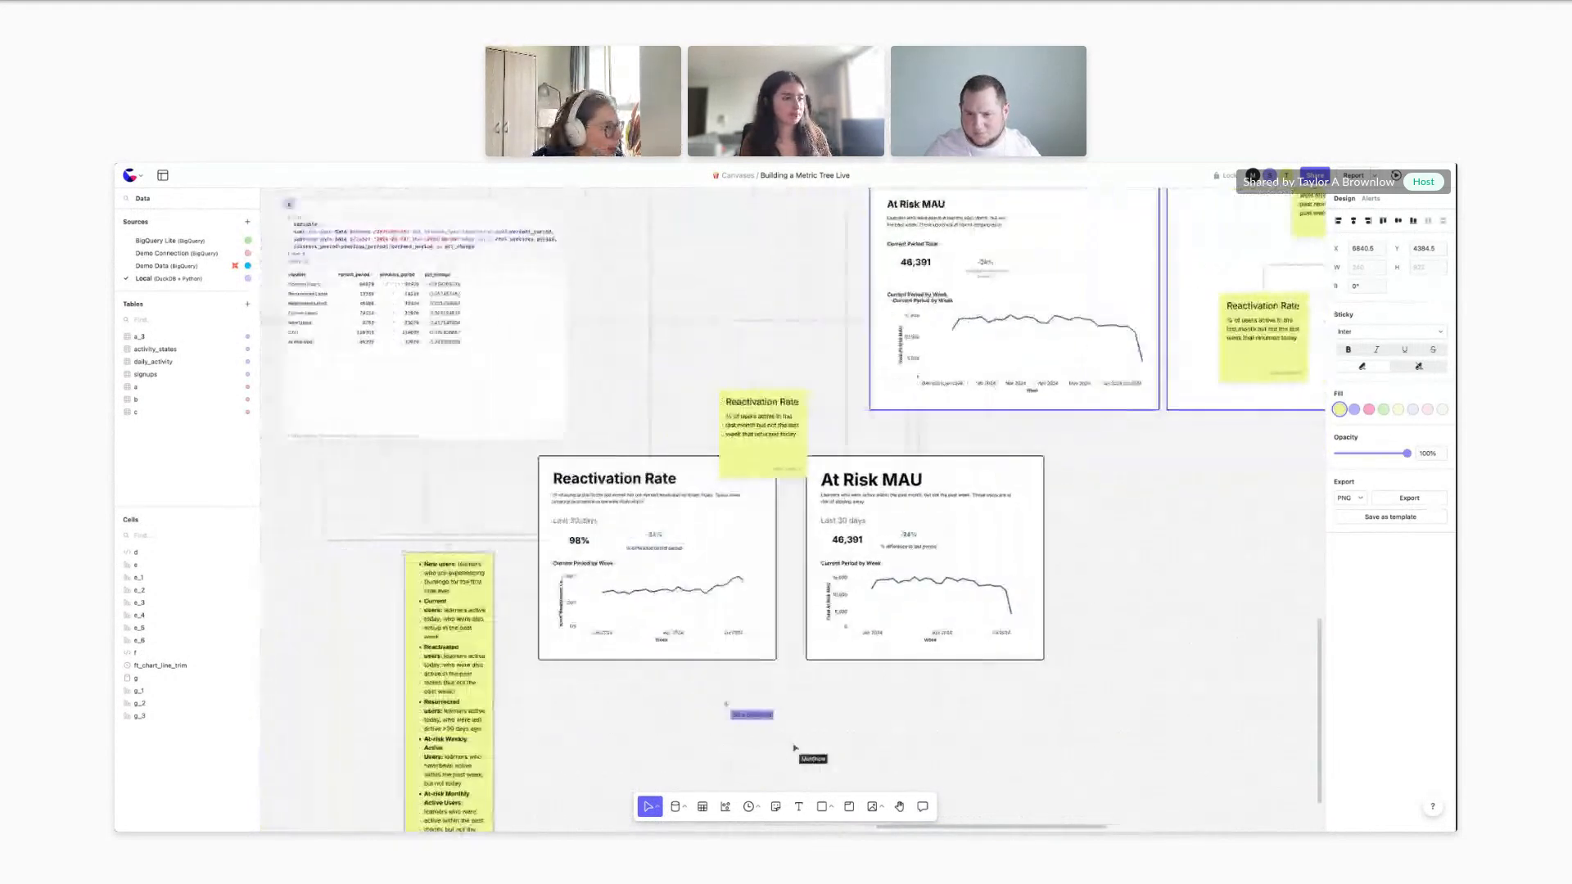
{"action": "scroll", "coordinate": [846, 516], "scroll_direction": "left", "scroll_amount": 1}
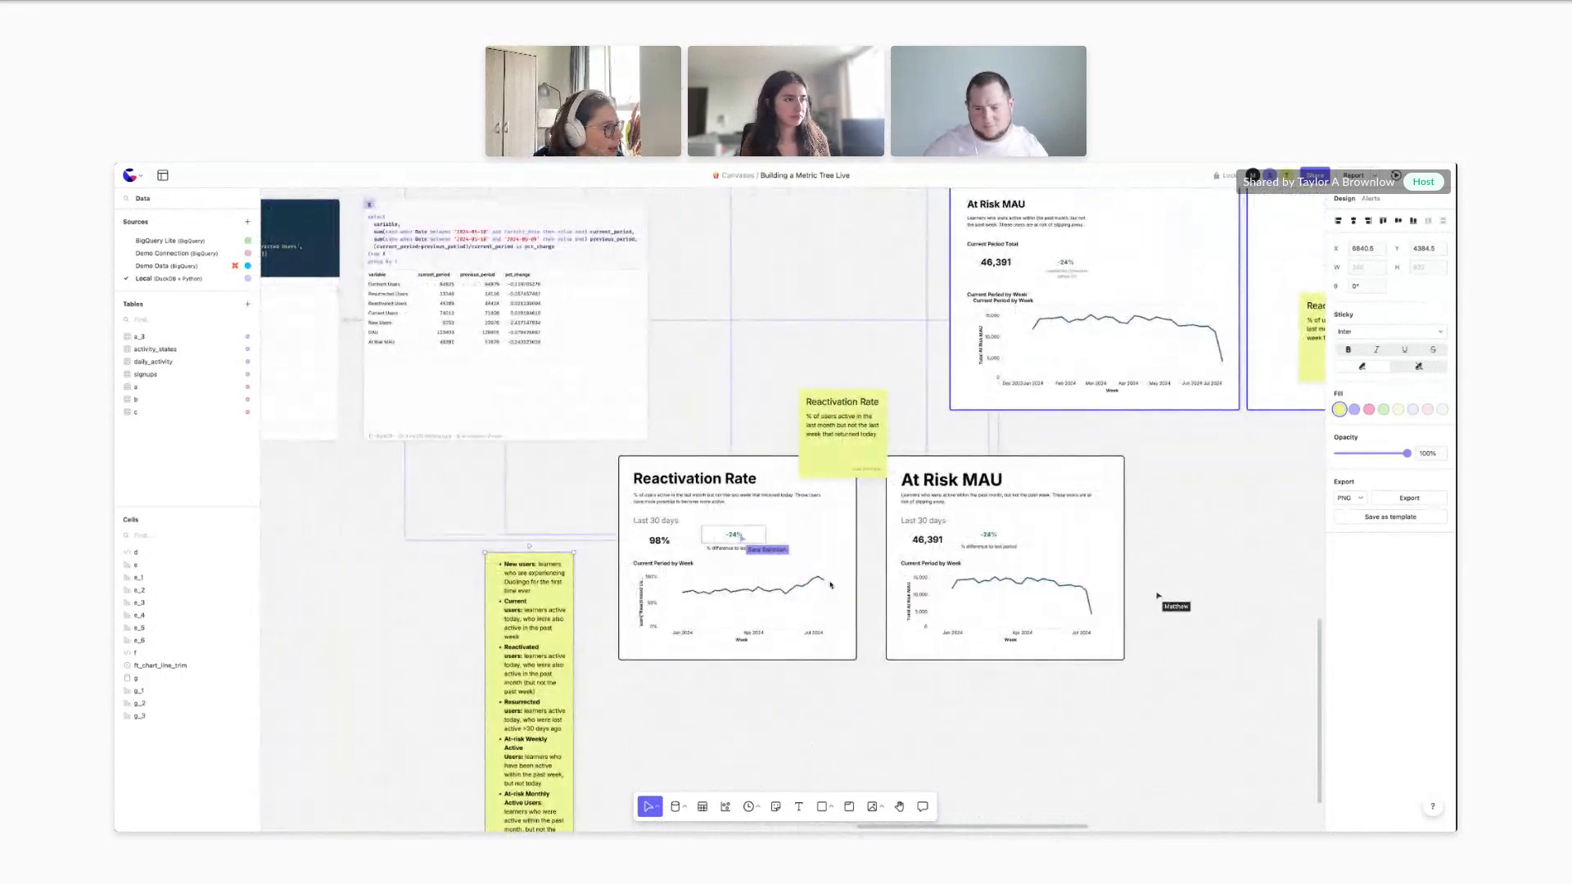
{"action": "scroll", "coordinate": [830, 585], "scroll_direction": "down", "scroll_amount": 4, "text": "ctrl"}
{"action": "scroll", "coordinate": [917, 595], "scroll_direction": "right", "scroll_amount": 1}
{"action": "scroll", "coordinate": [916, 595], "scroll_direction": "up", "scroll_amount": 1}
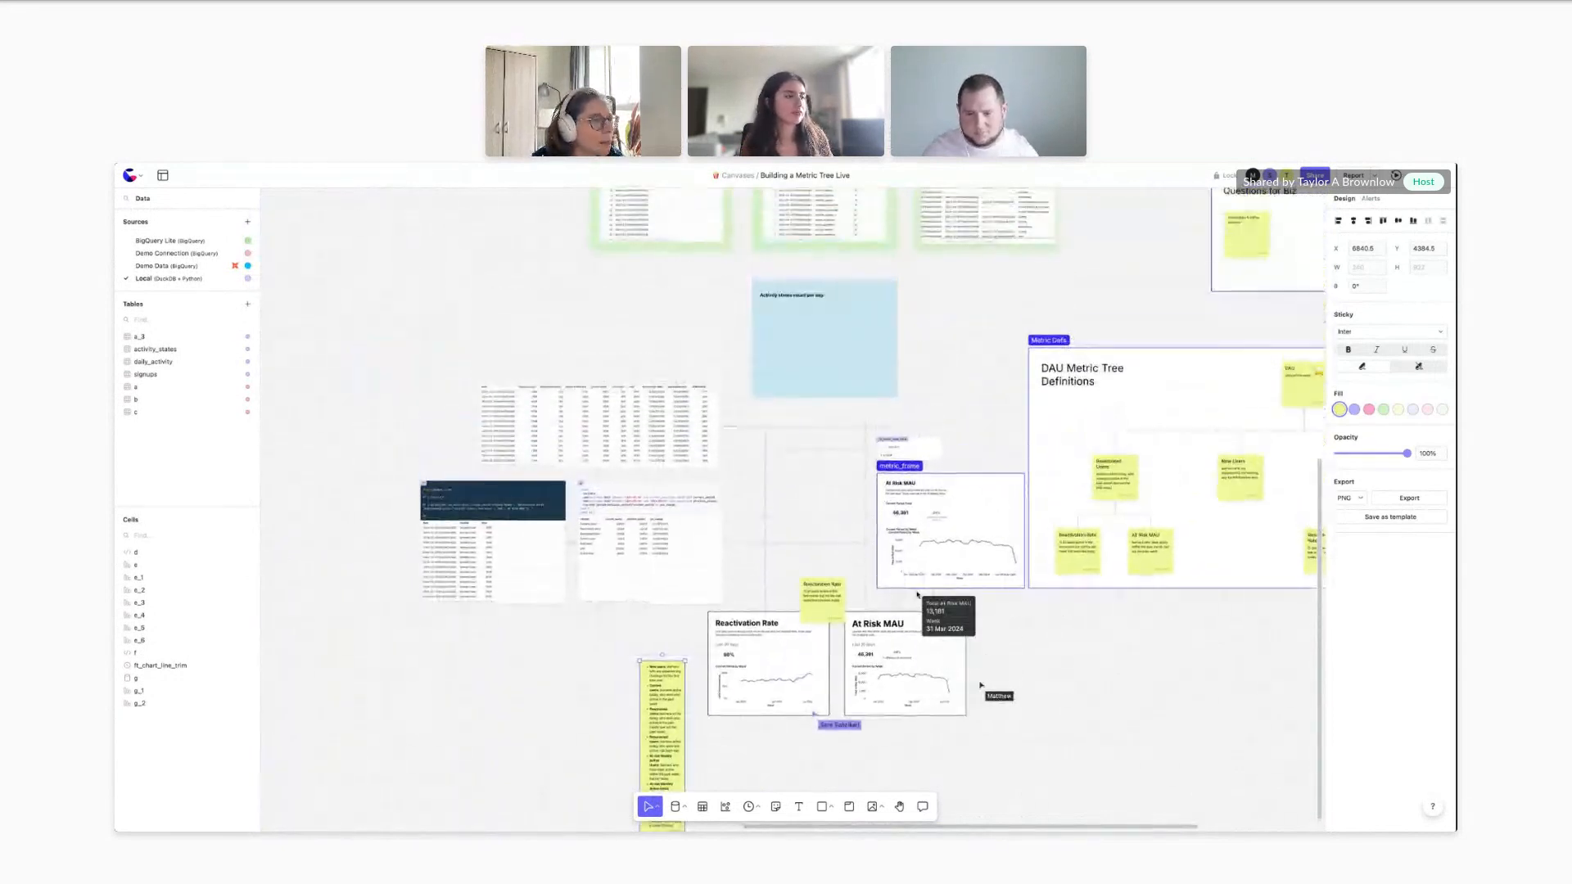
{"action": "scroll", "coordinate": [917, 595], "scroll_direction": "right", "scroll_amount": 4}
{"action": "scroll", "coordinate": [916, 595], "scroll_direction": "down", "scroll_amount": 1}
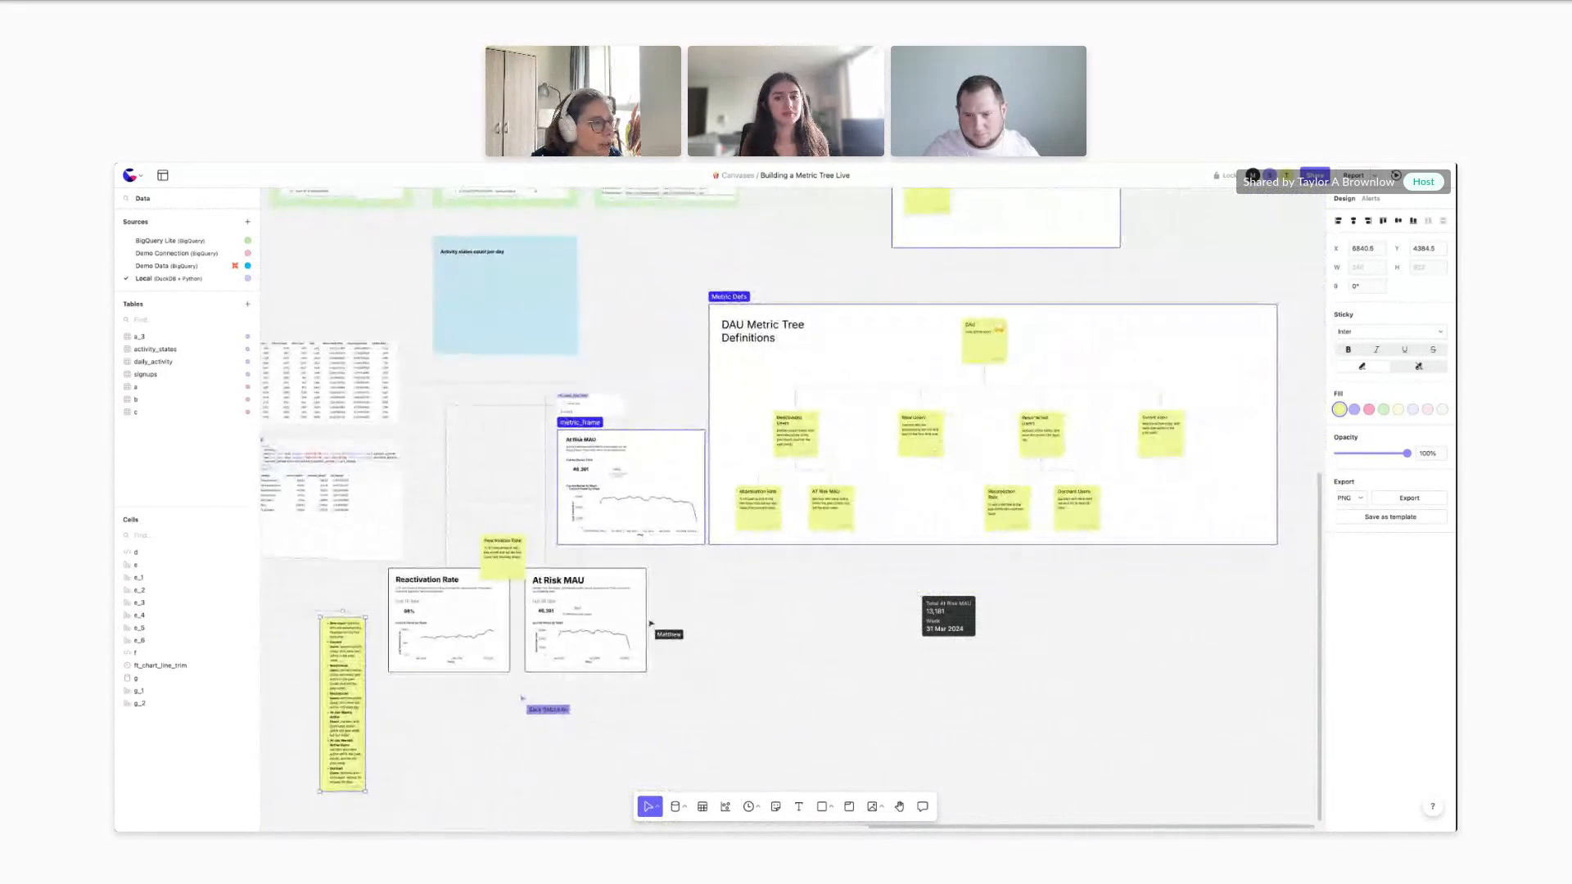
{"action": "scroll", "coordinate": [916, 596], "scroll_direction": "down", "scroll_amount": 1}
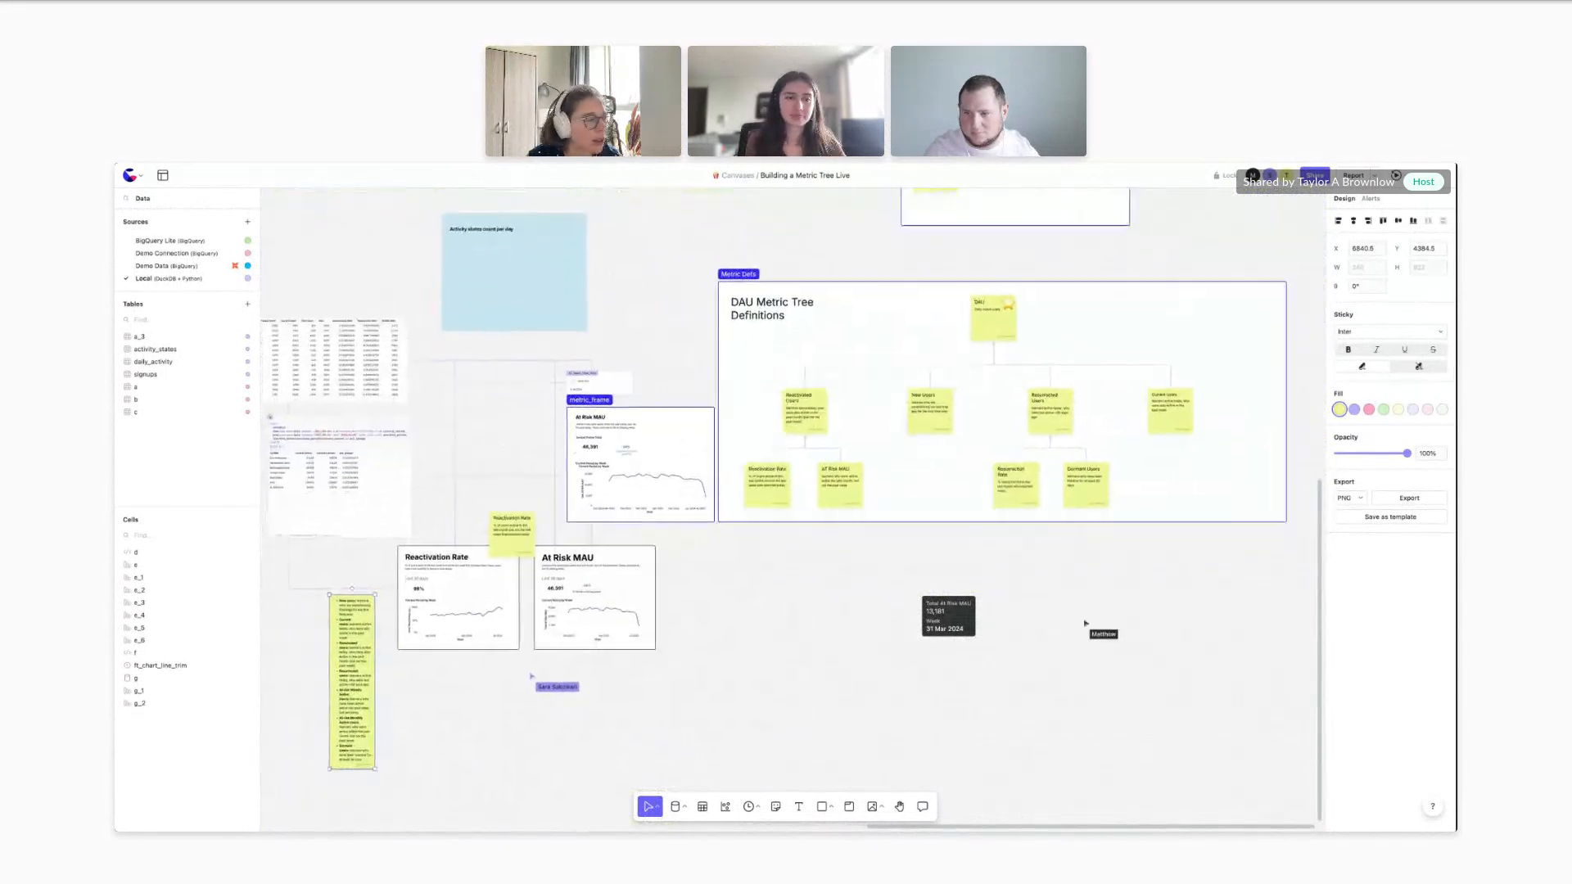
{"action": "scroll", "coordinate": [674, 640], "scroll_direction": "right", "scroll_amount": 1}
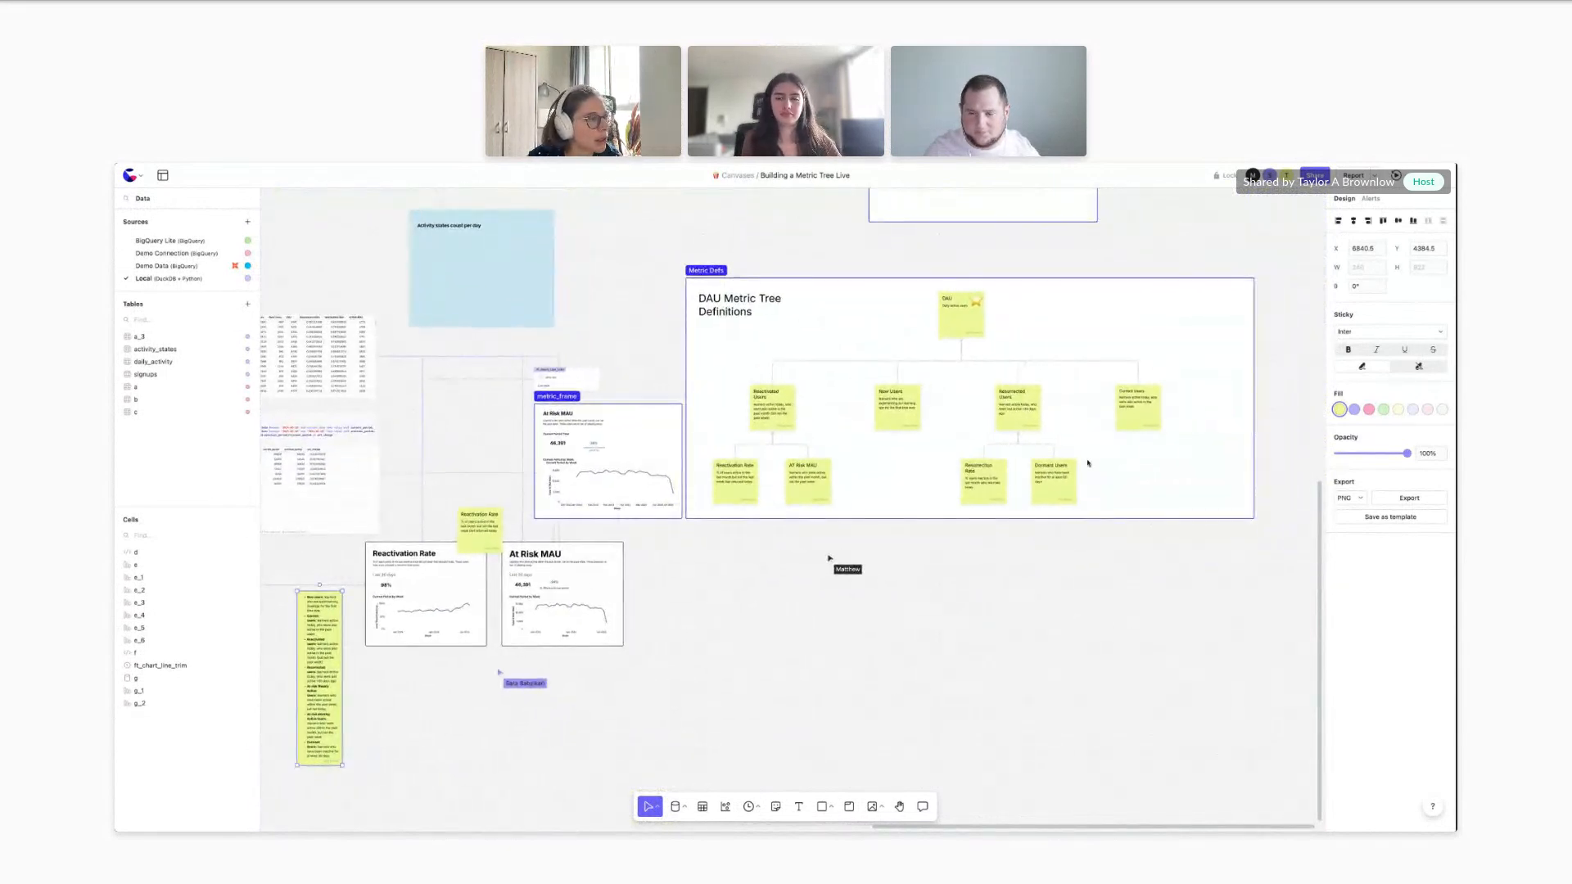
{"action": "left_click", "coordinate": [1150, 405]}
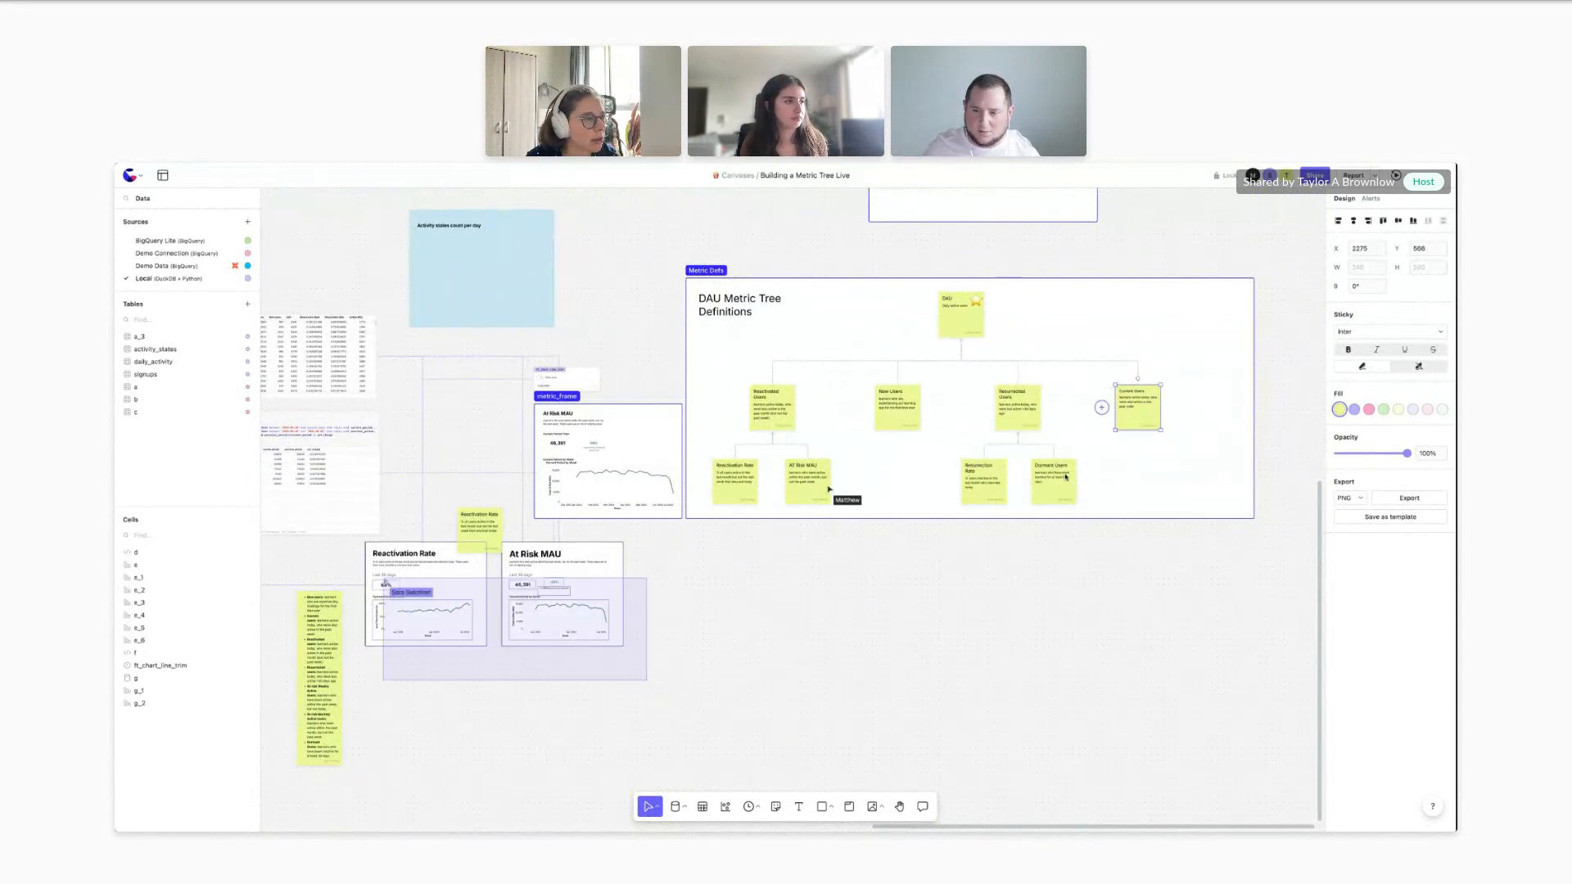
{"action": "left_click", "coordinate": [1042, 495]}
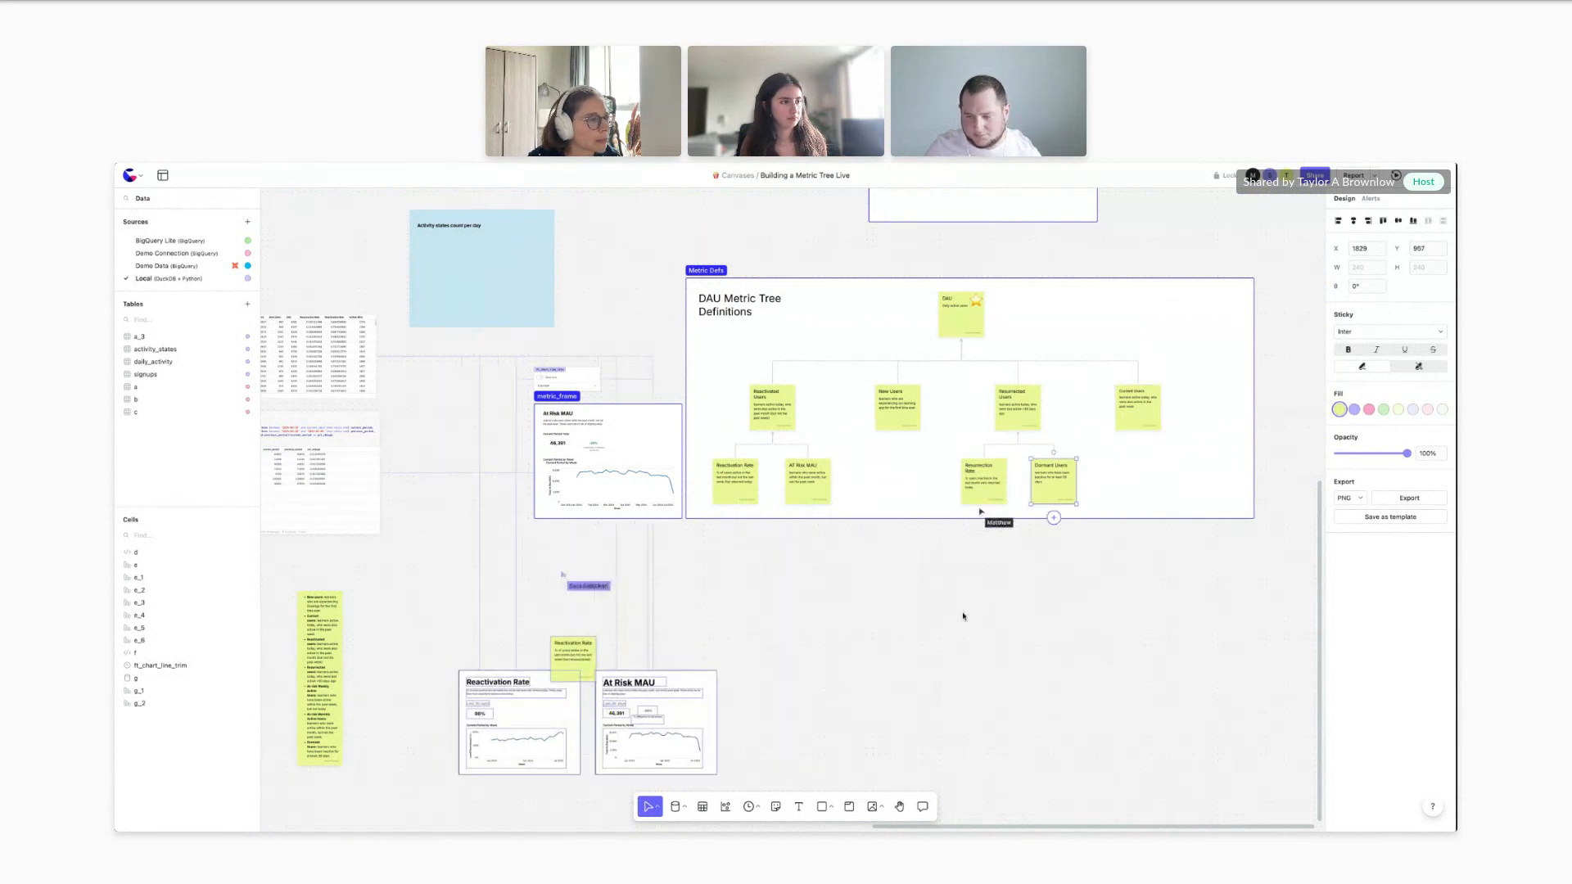
{"action": "left_click", "coordinate": [739, 613]}
{"action": "scroll", "coordinate": [739, 613], "scroll_direction": "down", "scroll_amount": 2}
{"action": "scroll", "coordinate": [739, 613], "scroll_direction": "left", "scroll_amount": 1}
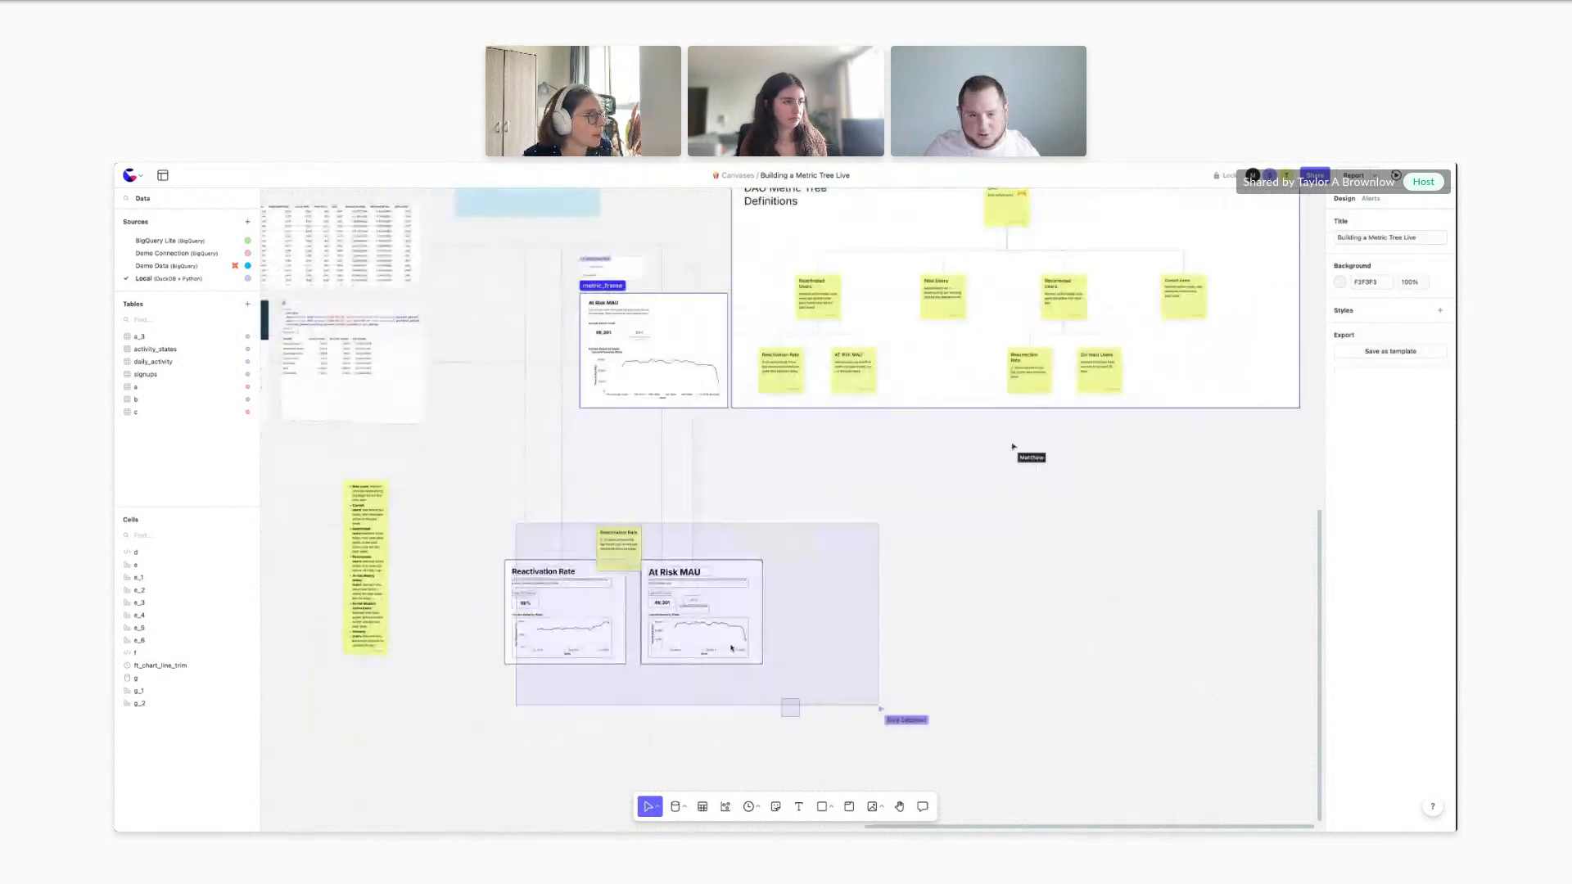
{"action": "left_click", "coordinate": [729, 645]}
{"action": "left_click", "coordinate": [687, 702]}
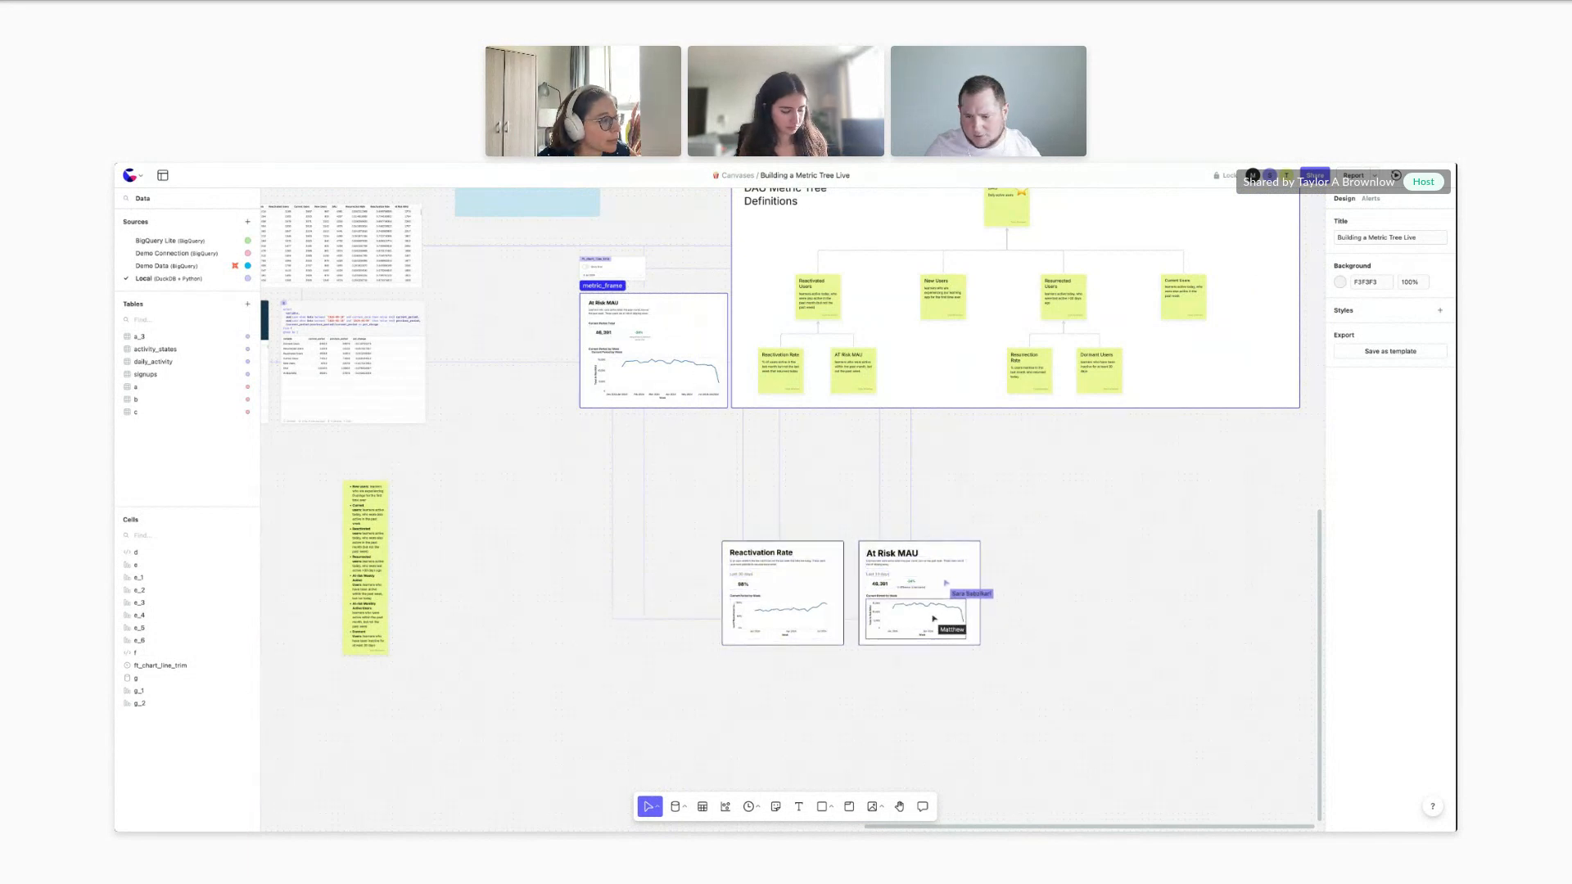
Duplicate the Reactivation Rate card with all its elements and place the copy beyond the At Risk MAU card in the same row
{"action": "left_click_drag", "start_coordinate": [702, 521], "coordinate": [844, 685]}
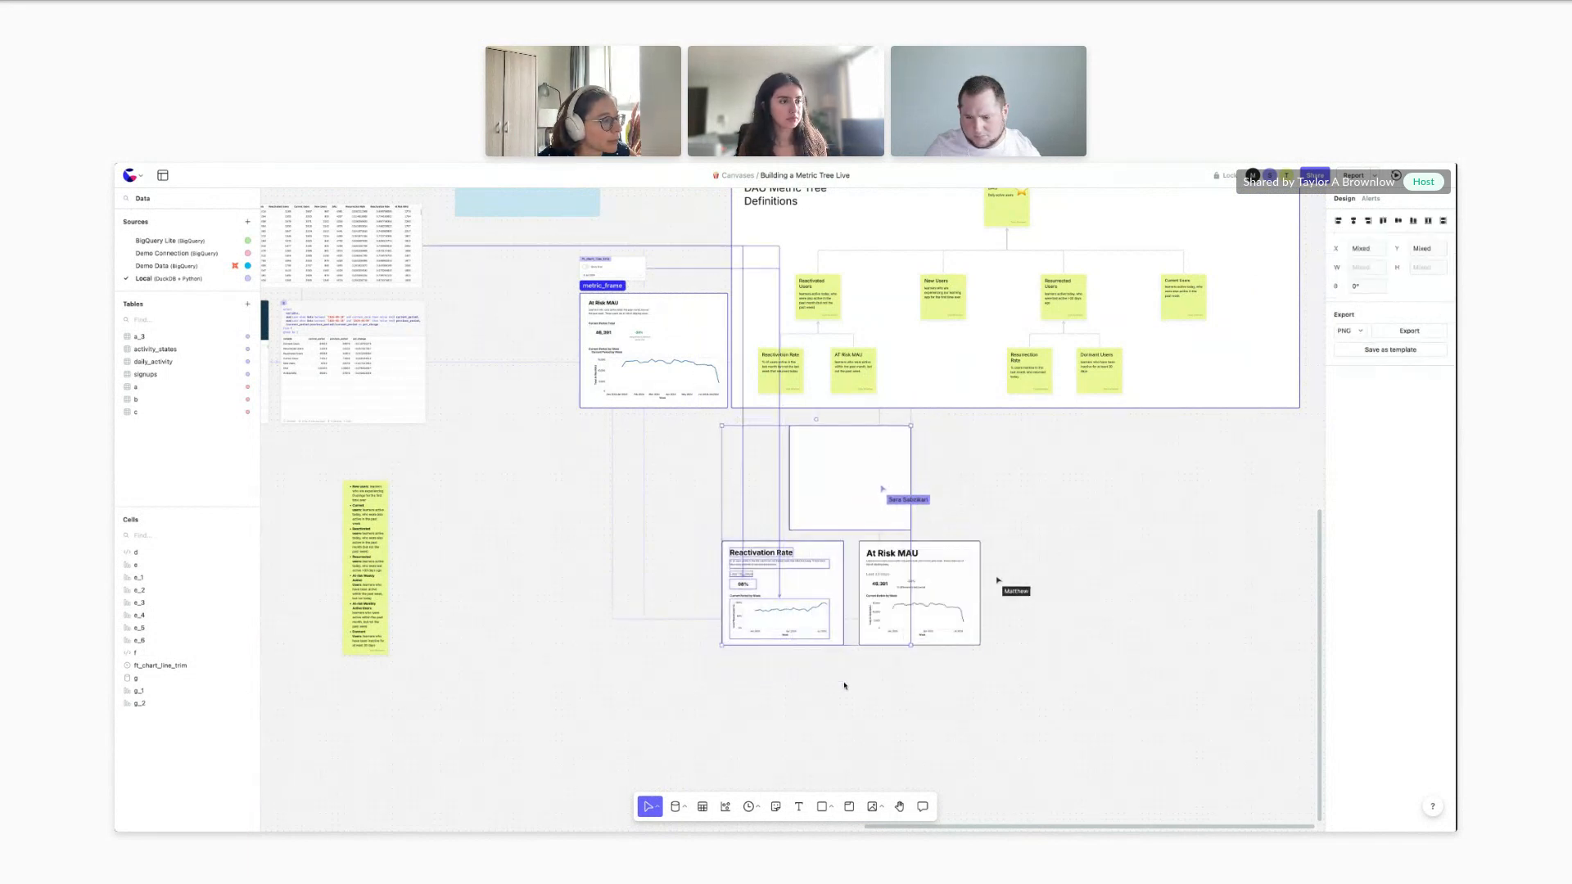
{"action": "left_click", "coordinate": [730, 555]}
{"action": "key", "text": "ctrl+c"}
{"action": "key", "text": "ctrl+v"}
{"action": "left_click_drag", "start_coordinate": [766, 583], "coordinate": [1097, 574]}
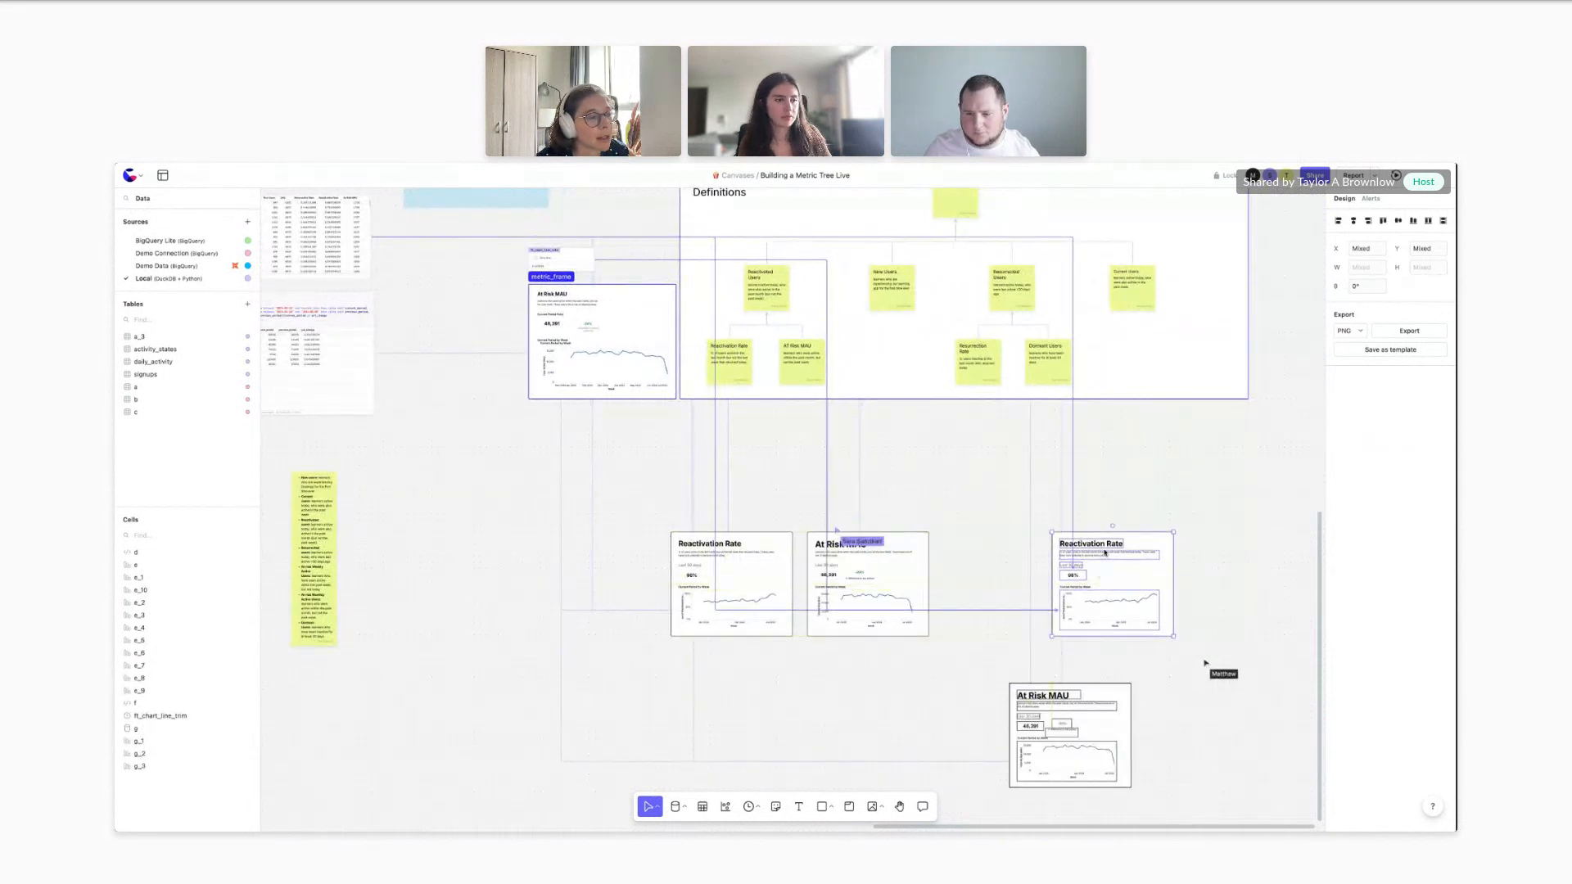
Place a copy of the Resurrection Rate definition sticky note at the upper corner of the duplicated Reactivation Rate card
{"action": "scroll", "coordinate": [1105, 553], "scroll_direction": "up", "scroll_amount": 6}
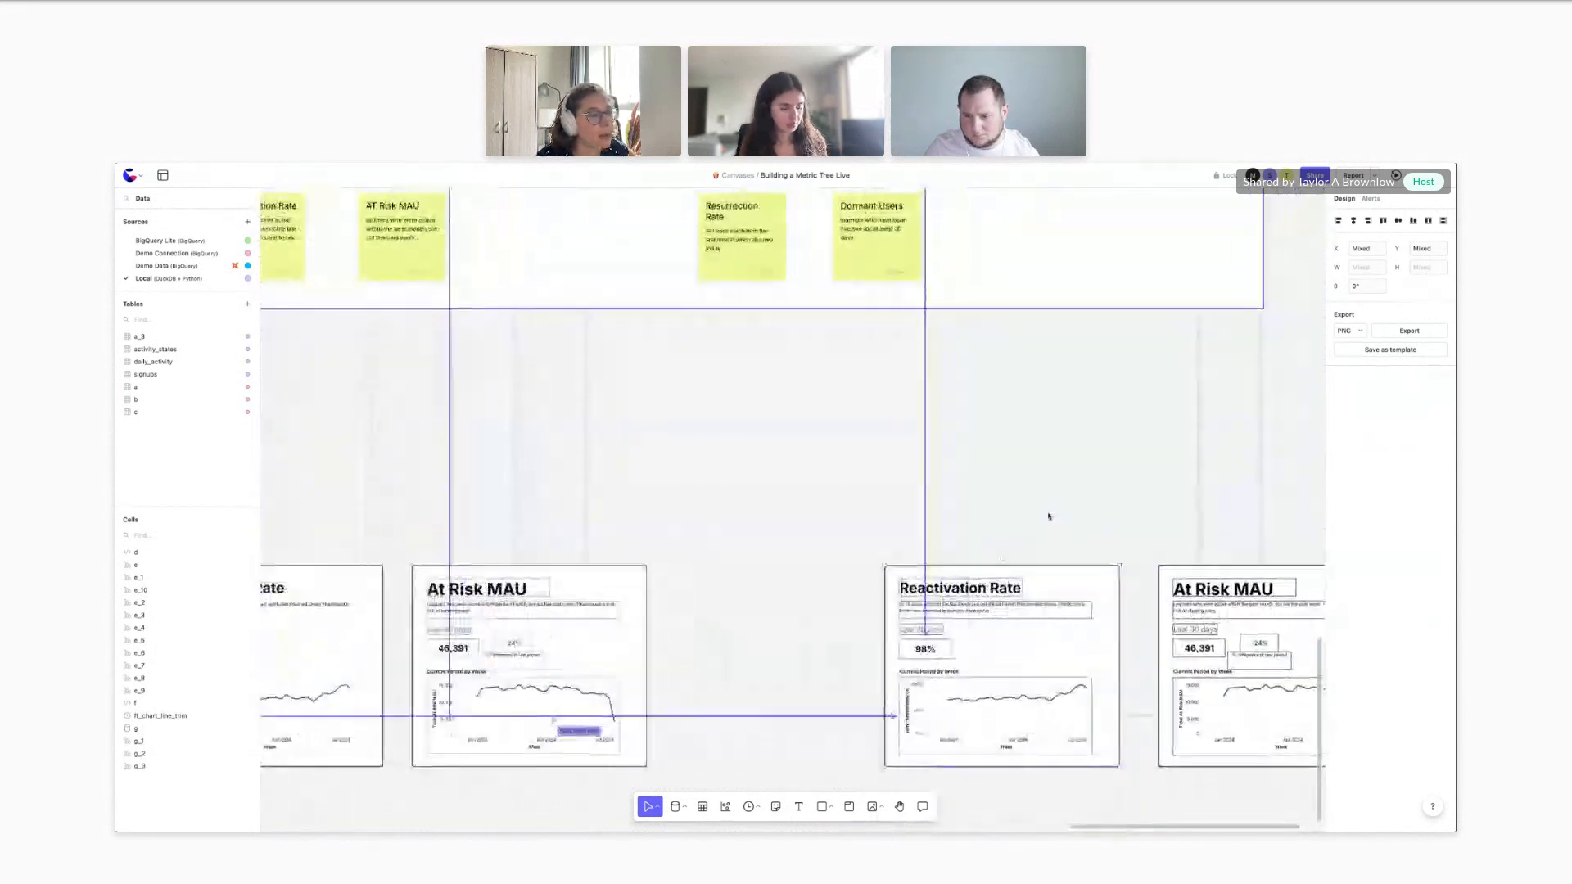
{"action": "scroll", "coordinate": [1048, 516], "scroll_direction": "down", "scroll_amount": 4}
{"action": "left_click", "coordinate": [681, 291]}
{"action": "left_click_drag", "start_coordinate": [681, 291], "coordinate": [1029, 569]}
{"action": "scroll", "coordinate": [964, 538], "scroll_direction": "down", "scroll_amount": 1}
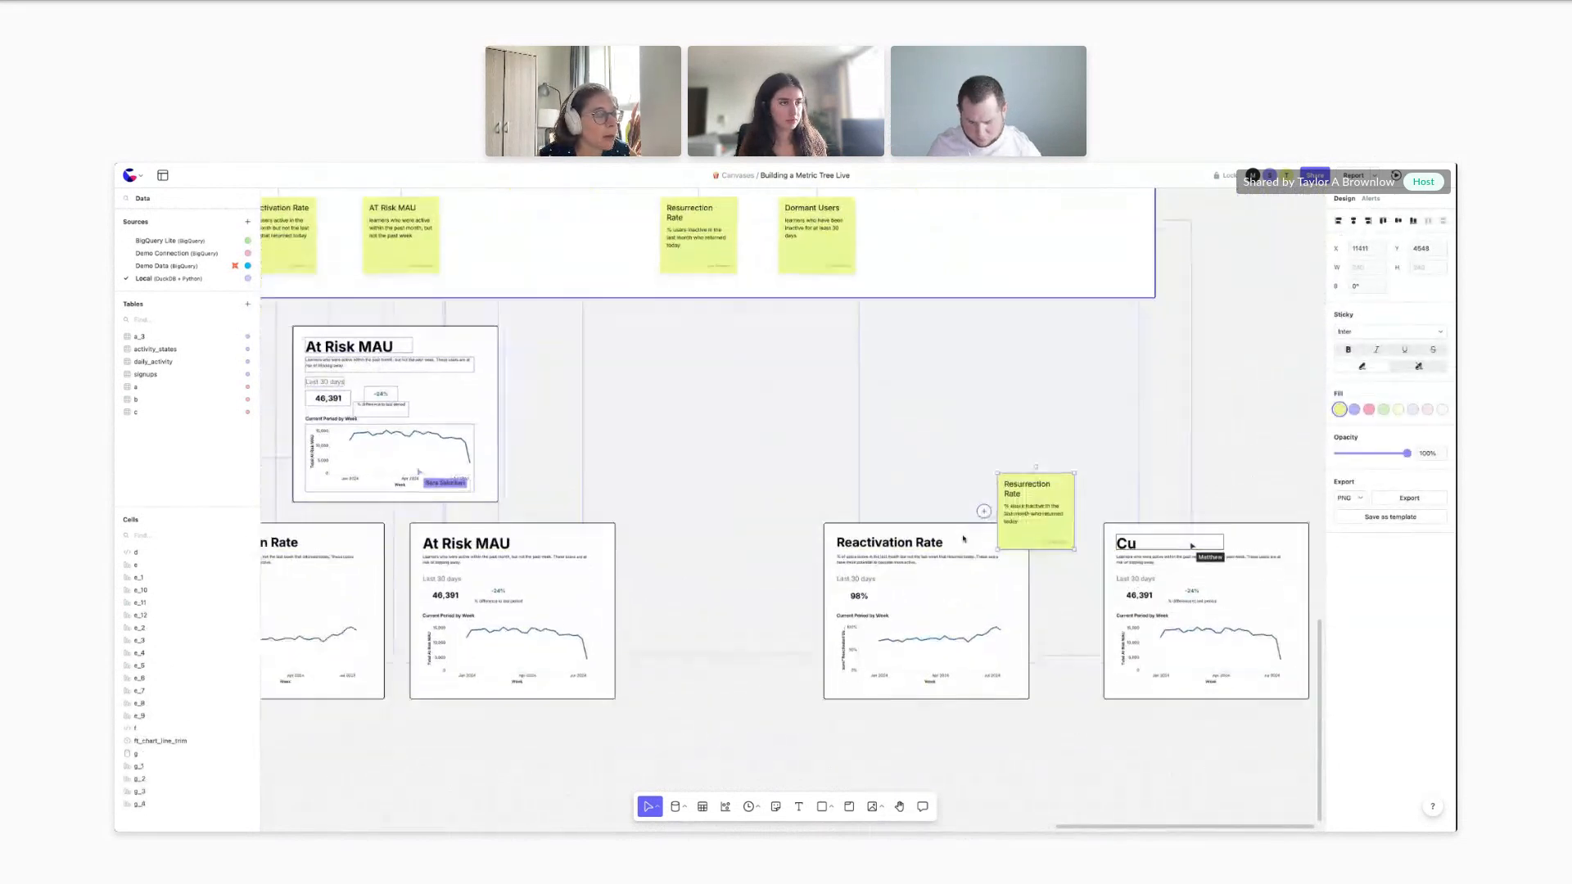
{"action": "left_click", "coordinate": [911, 480]}
{"action": "scroll", "coordinate": [911, 480], "scroll_direction": "left", "scroll_amount": 3}
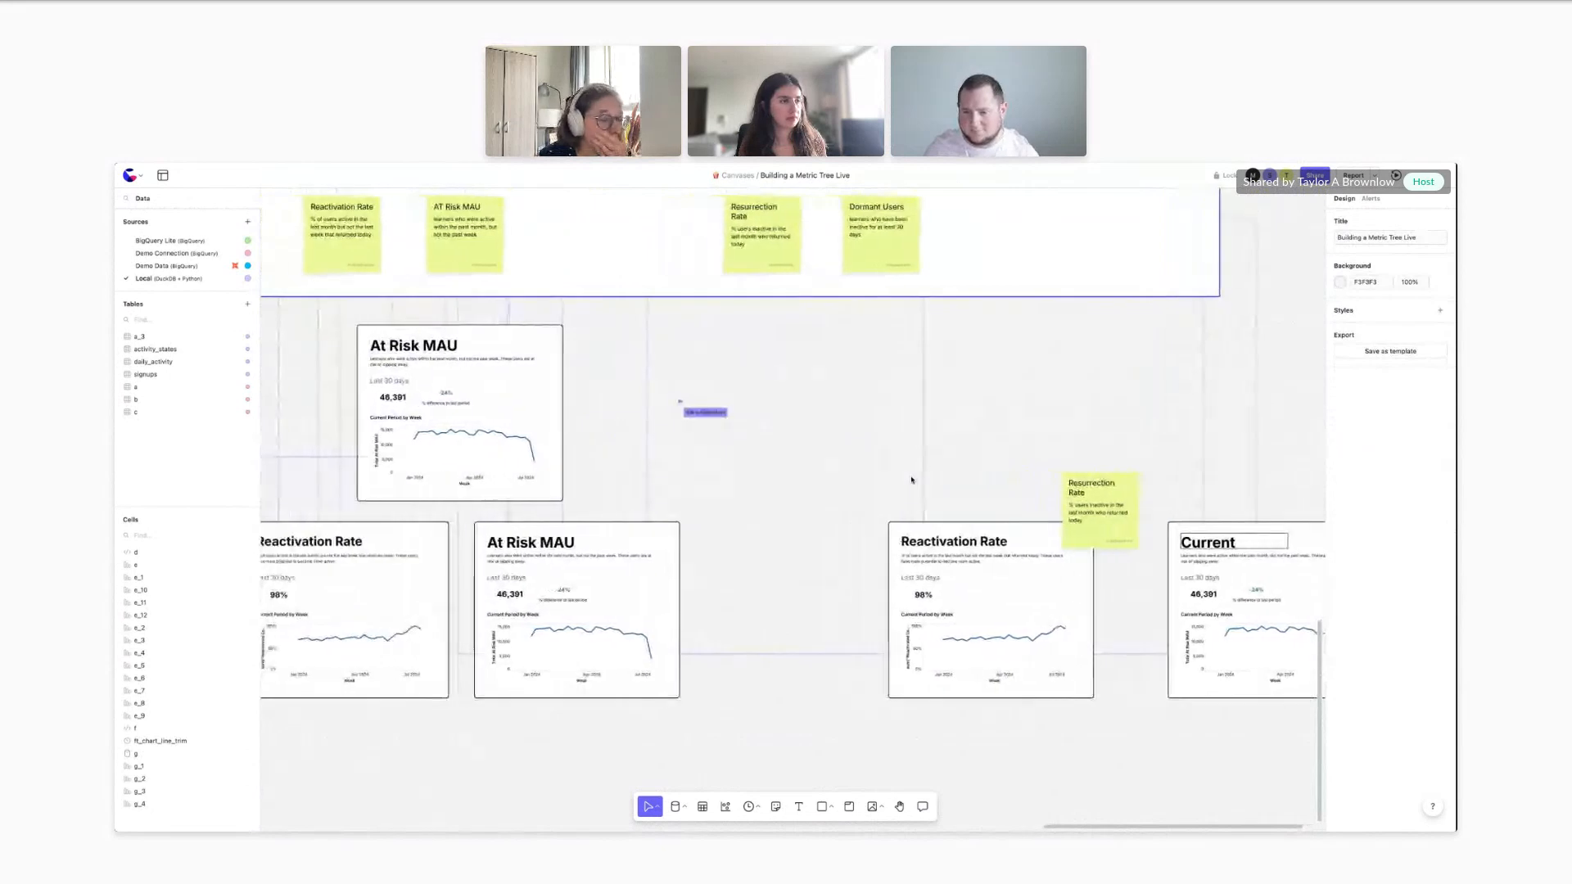
{"action": "scroll", "coordinate": [912, 480], "scroll_direction": "right", "scroll_amount": 4}
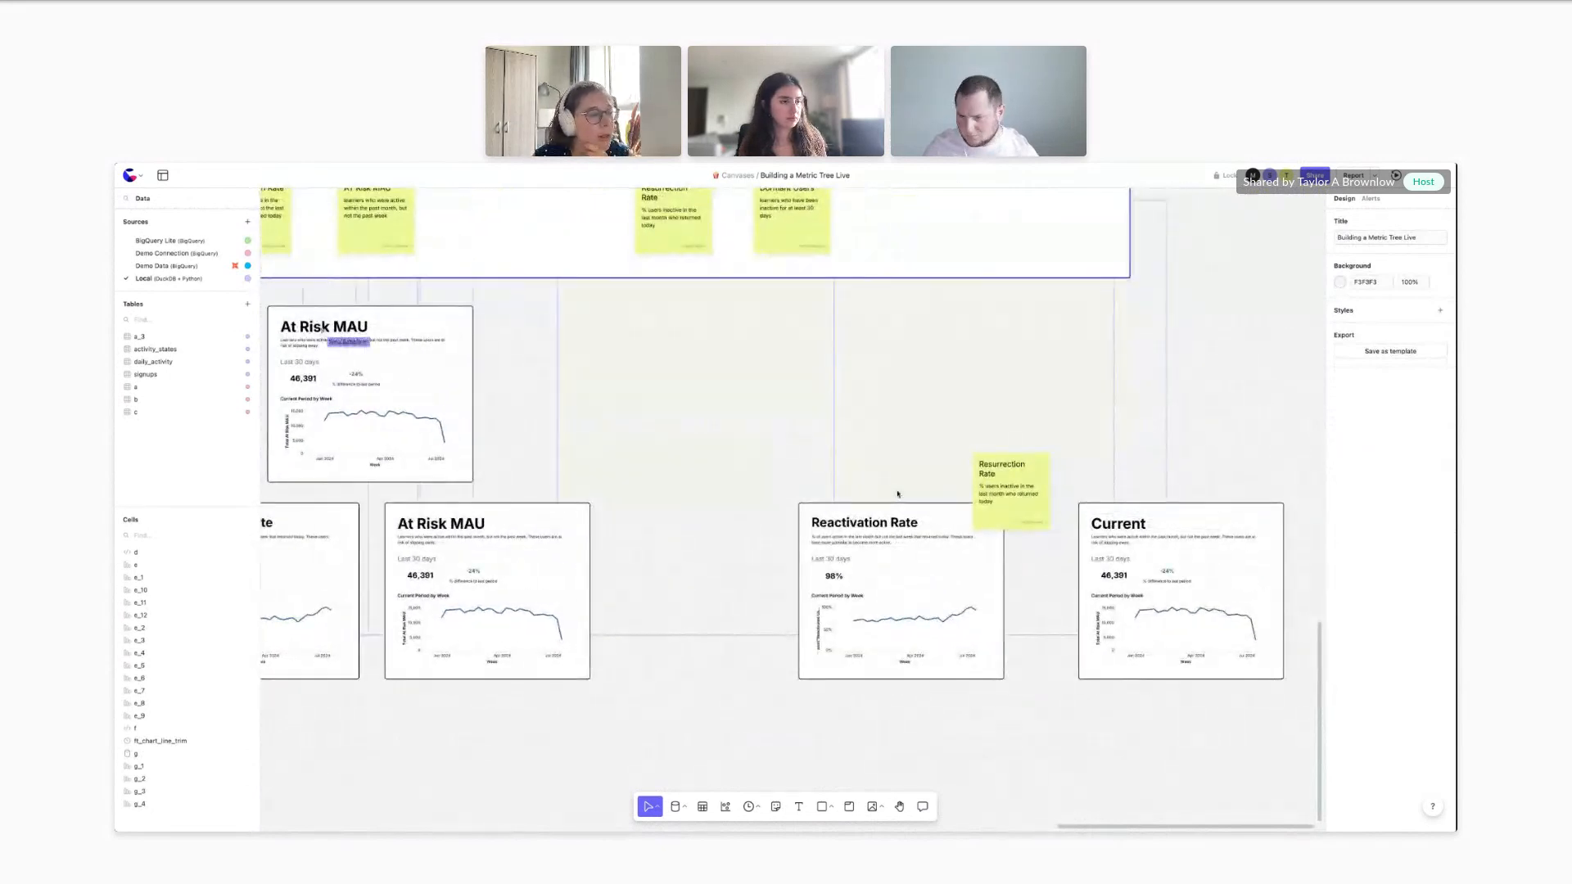
{"action": "double_click", "coordinate": [880, 522]}
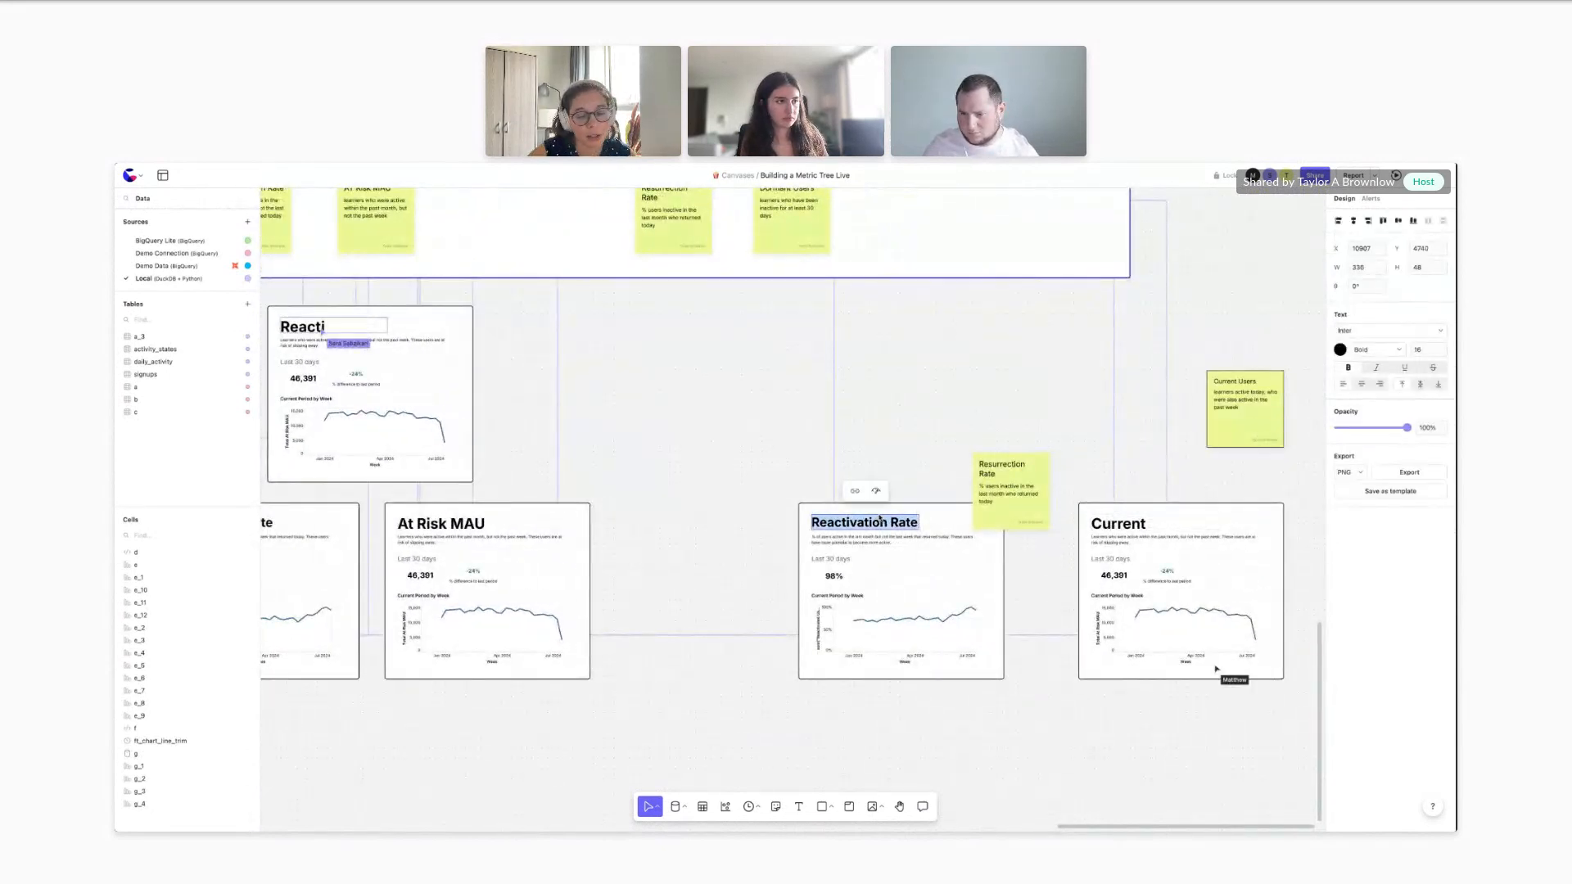
{"action": "scroll", "coordinate": [901, 540], "scroll_direction": "up", "scroll_amount": 10}
{"action": "scroll", "coordinate": [901, 540], "scroll_direction": "left", "scroll_amount": 5}
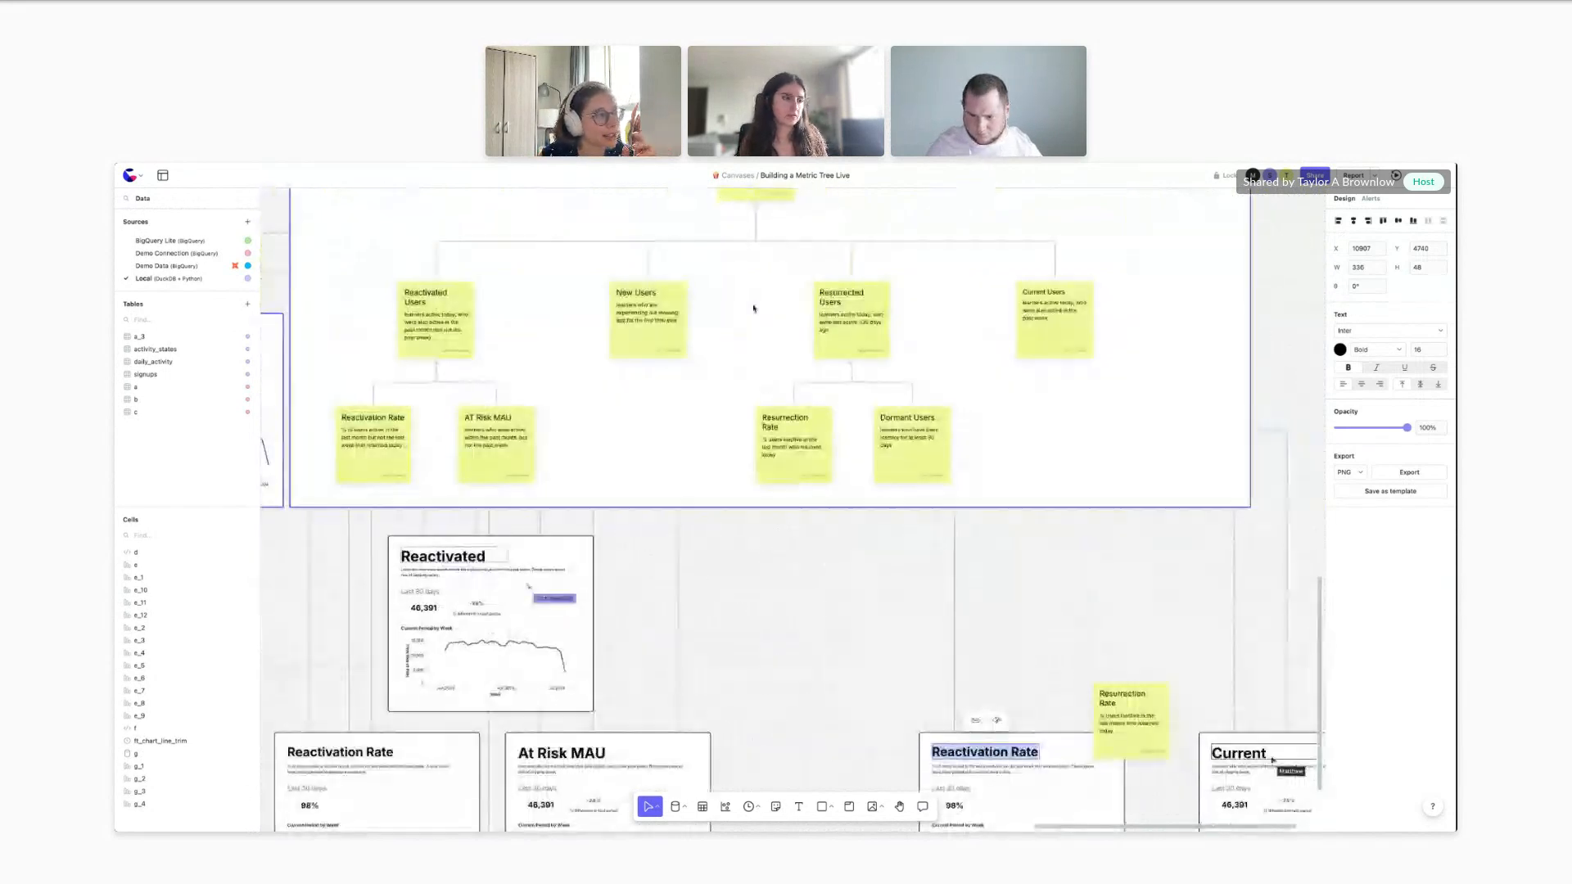
{"action": "key", "text": "Escape"}
{"action": "left_click_drag", "start_coordinate": [990, 576], "coordinate": [751, 278]}
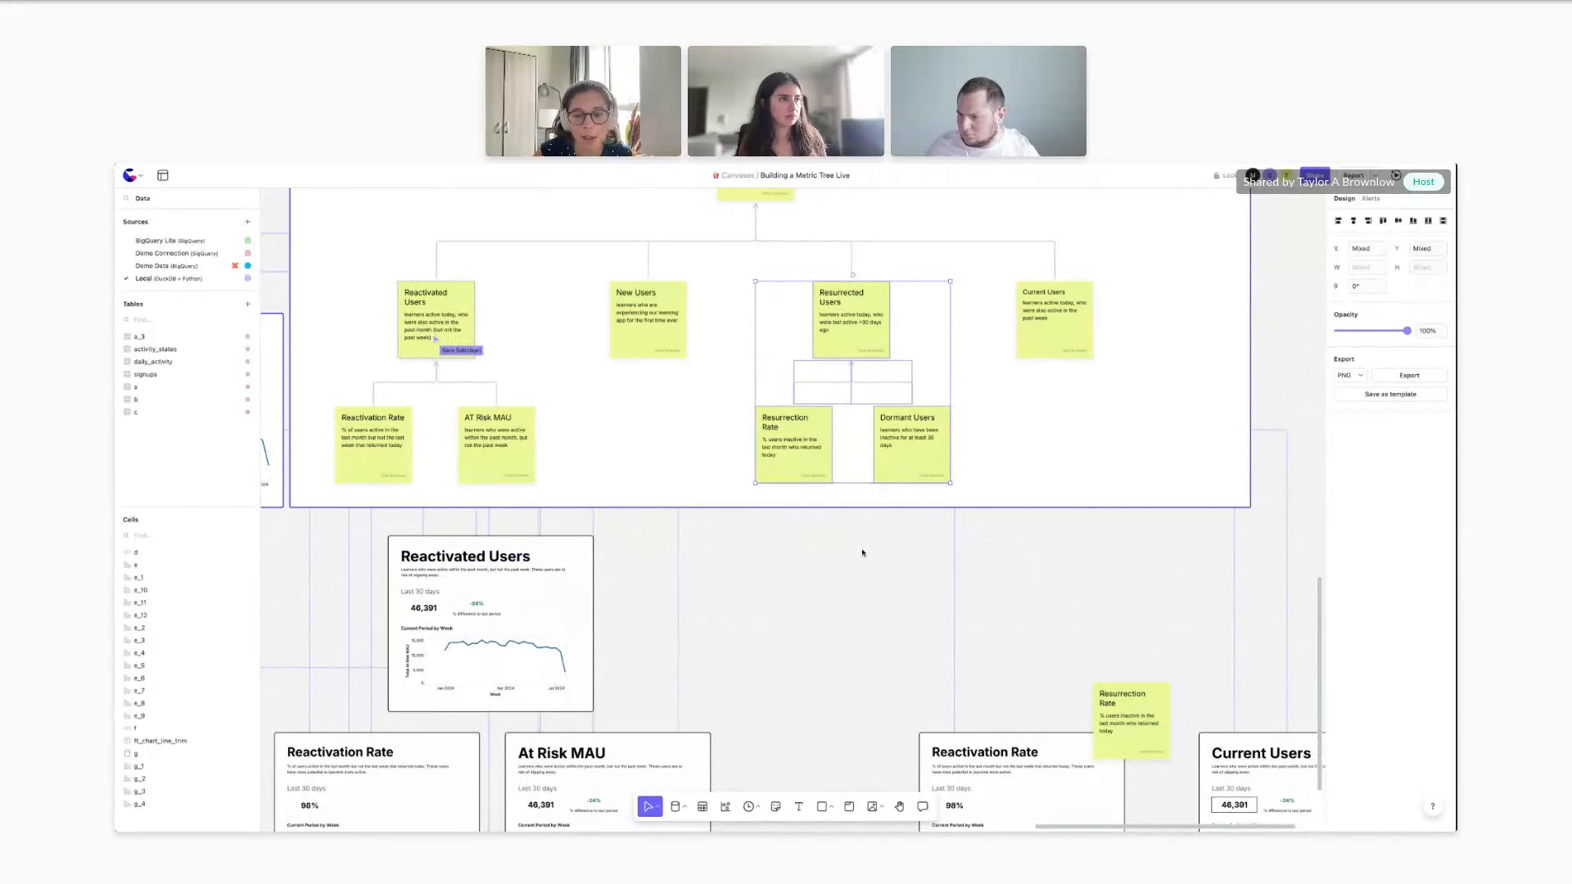
Retitle the duplicated card Resurrection Rate and replace its description with the definition text from the Resurrection Rate sticky note
{"action": "scroll", "coordinate": [924, 662], "scroll_direction": "down", "scroll_amount": 10}
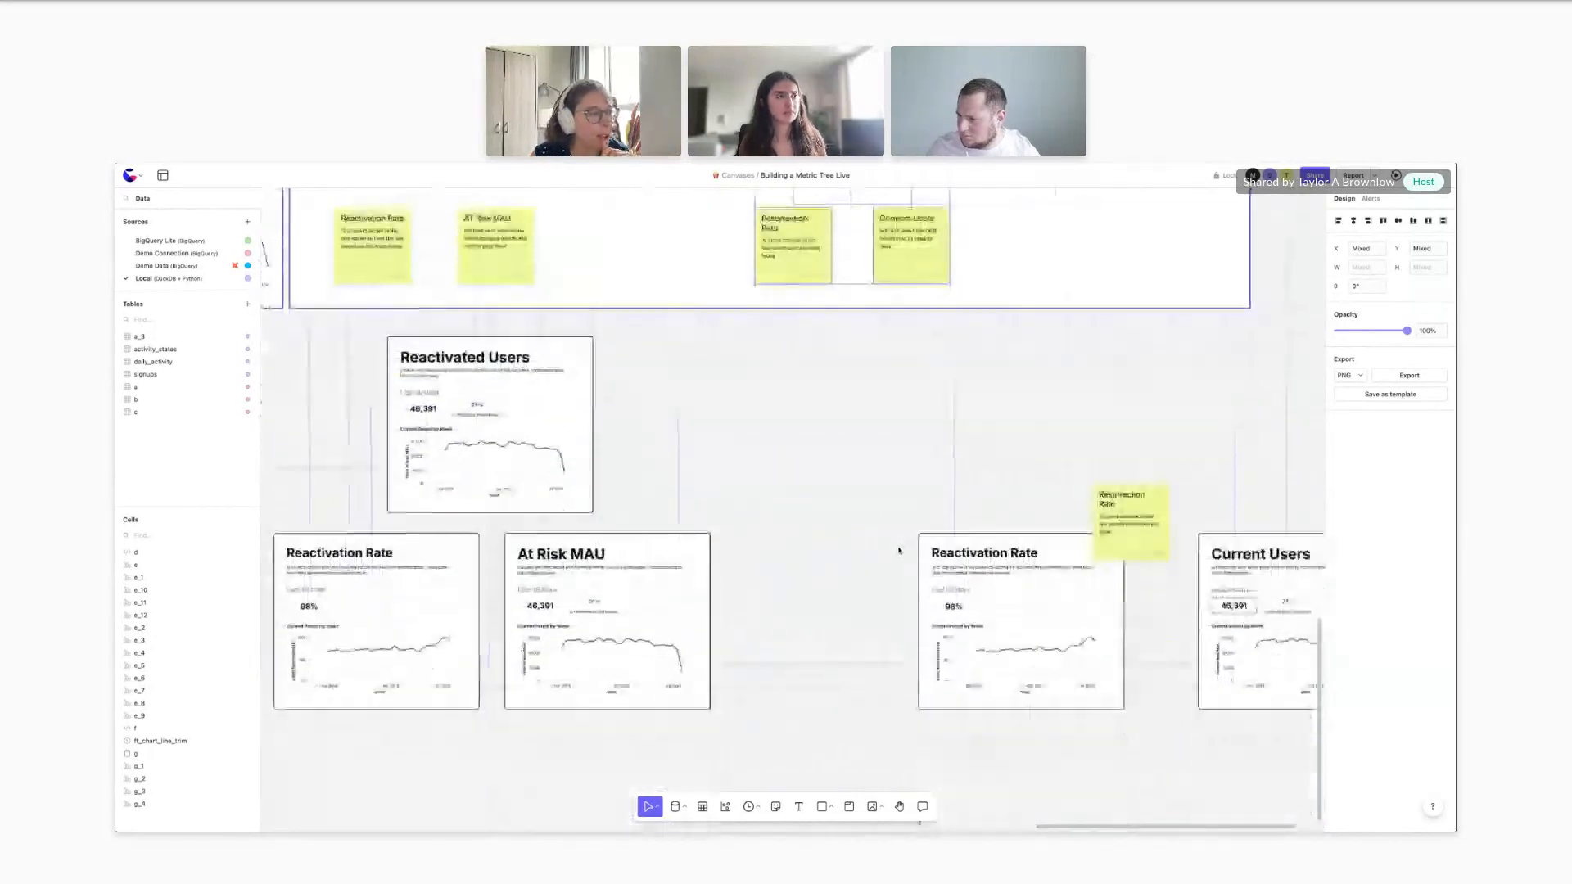
{"action": "scroll", "coordinate": [924, 661], "scroll_direction": "right", "scroll_amount": 2}
{"action": "double_click", "coordinate": [959, 514]}
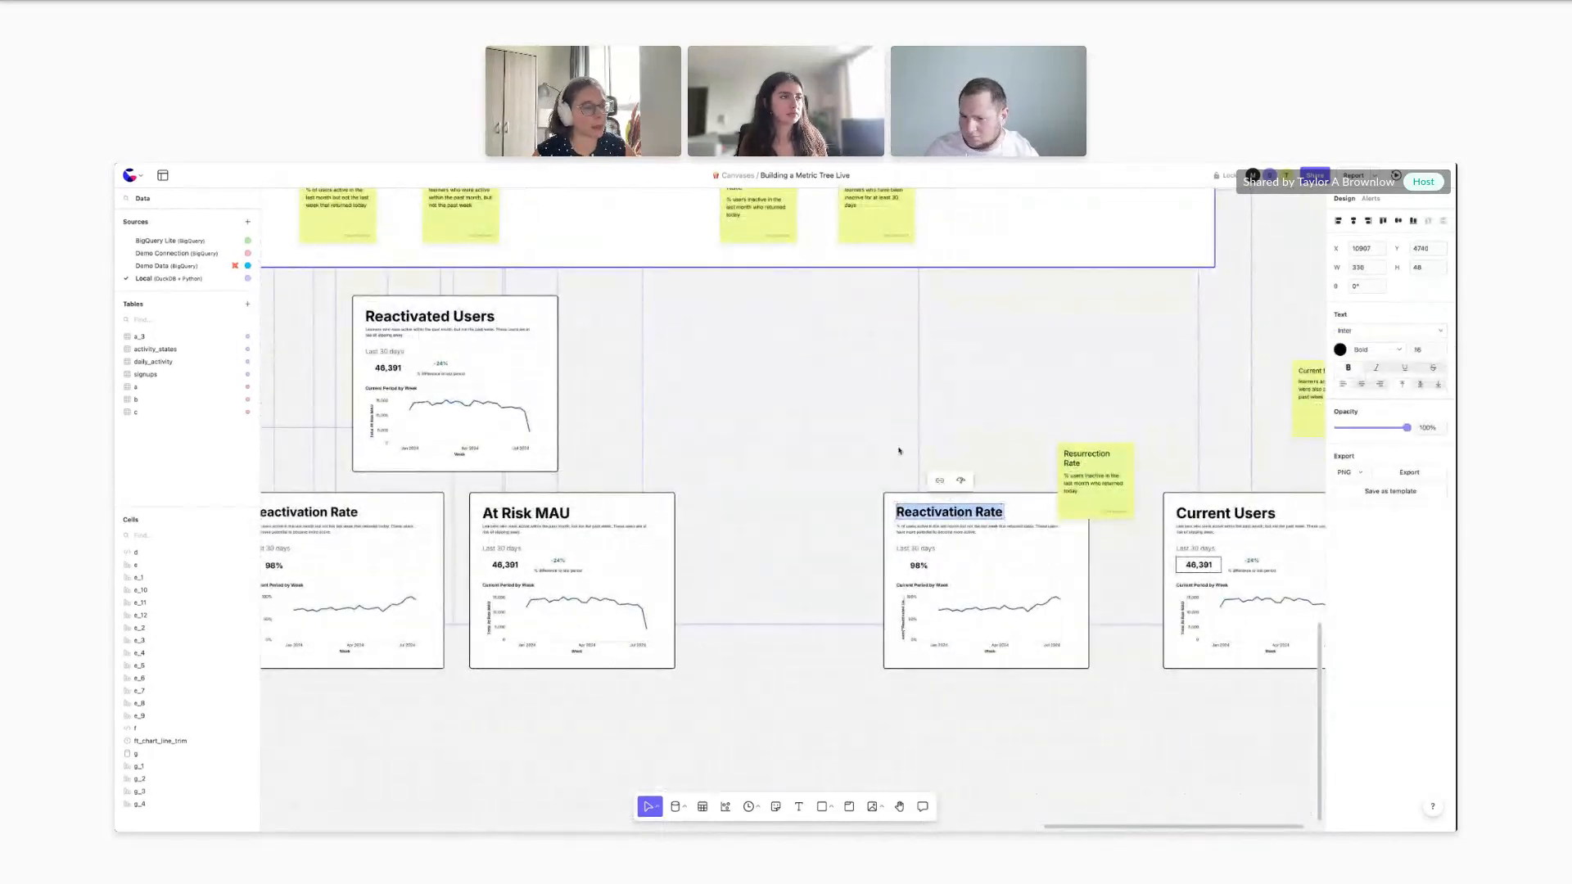
{"action": "scroll", "coordinate": [915, 521], "scroll_direction": "up", "scroll_amount": 1}
{"action": "scroll", "coordinate": [915, 520], "scroll_direction": "left", "scroll_amount": 1}
{"action": "scroll", "coordinate": [915, 521], "scroll_direction": "up", "scroll_amount": 1}
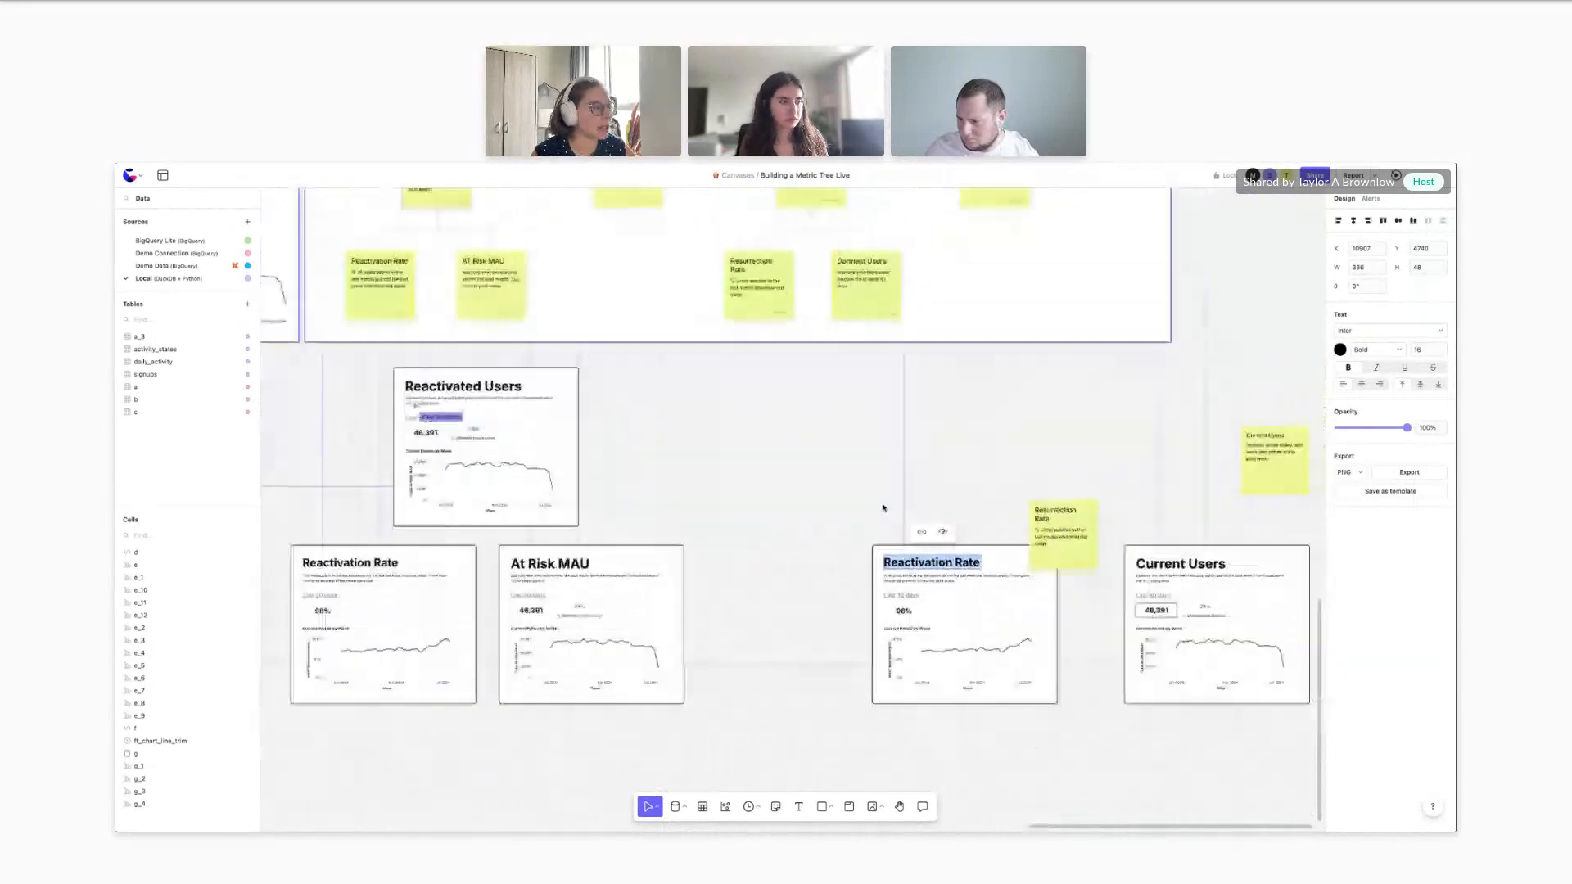
{"action": "scroll", "coordinate": [892, 511], "scroll_direction": "down", "scroll_amount": 3}
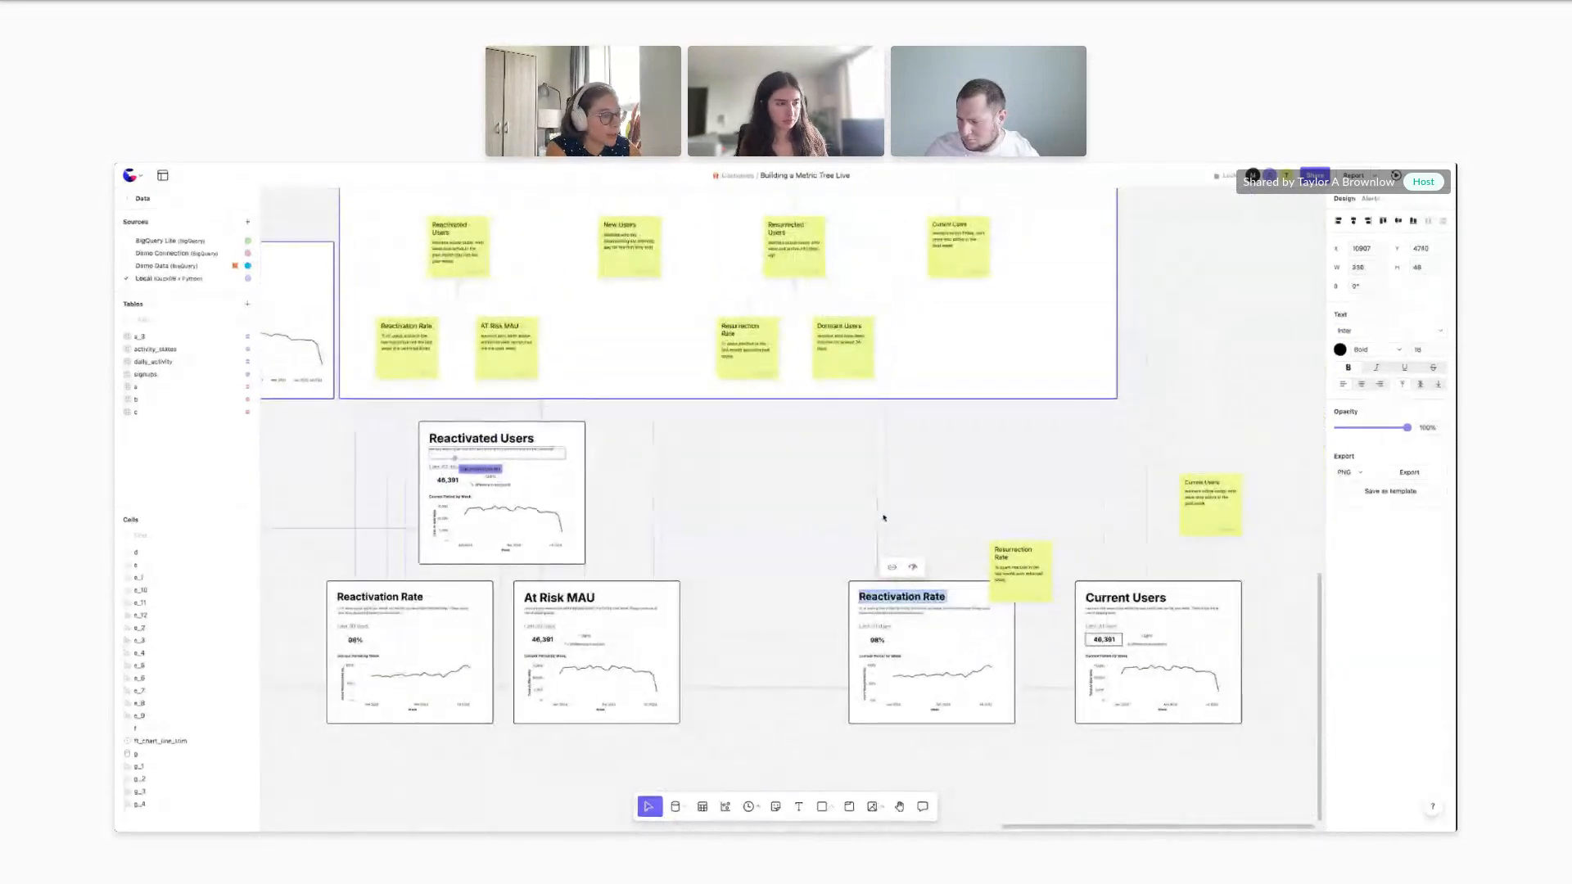
{"action": "type", "text": "Resurre"}
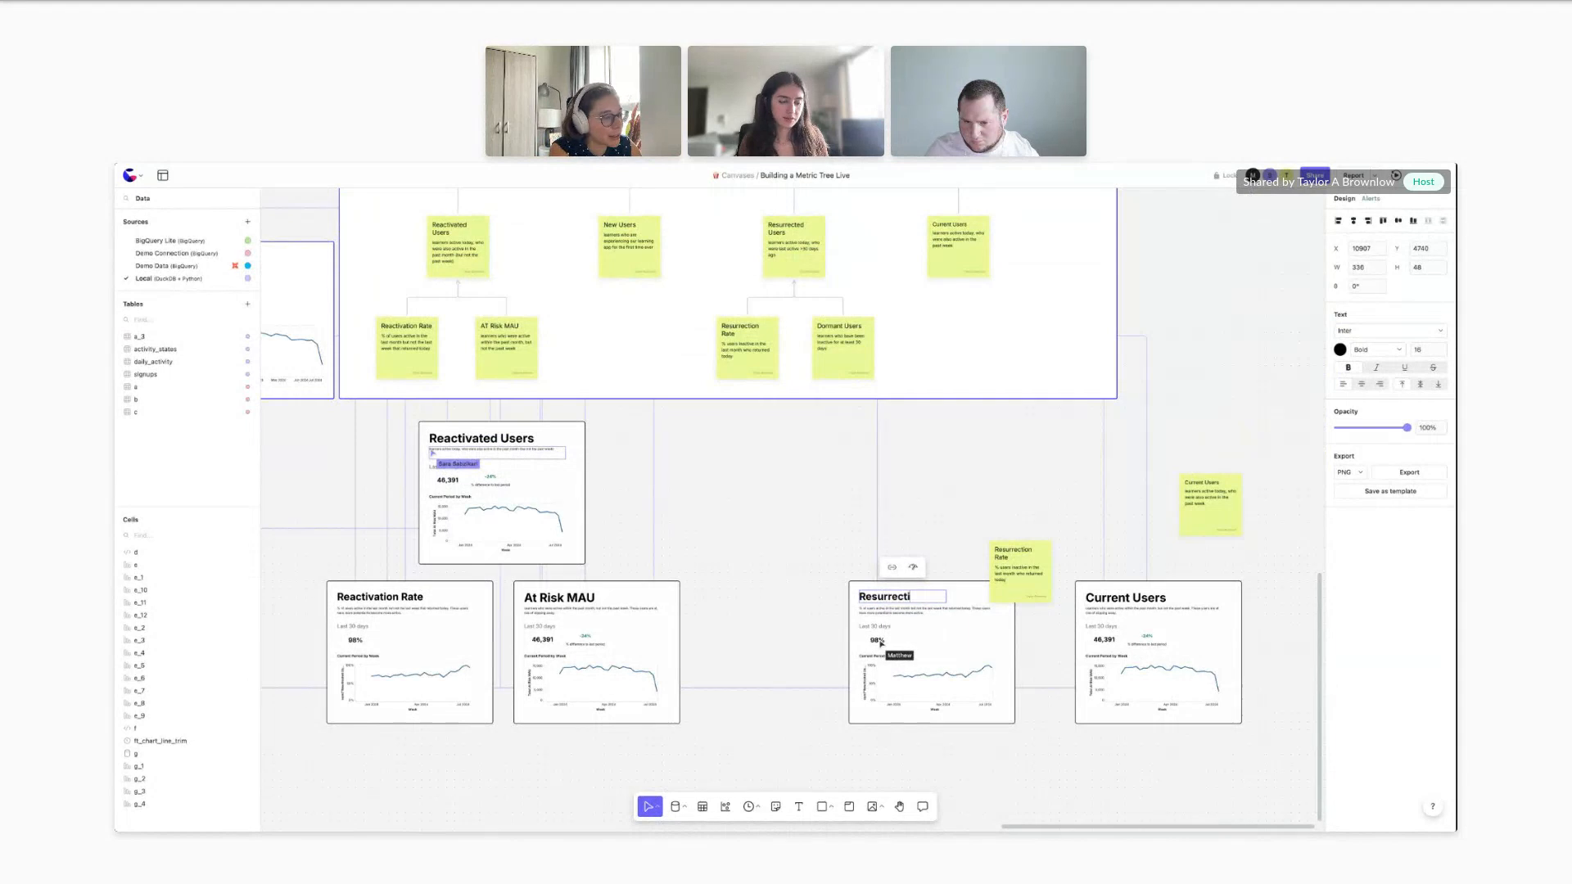
{"action": "left_click", "coordinate": [961, 565]}
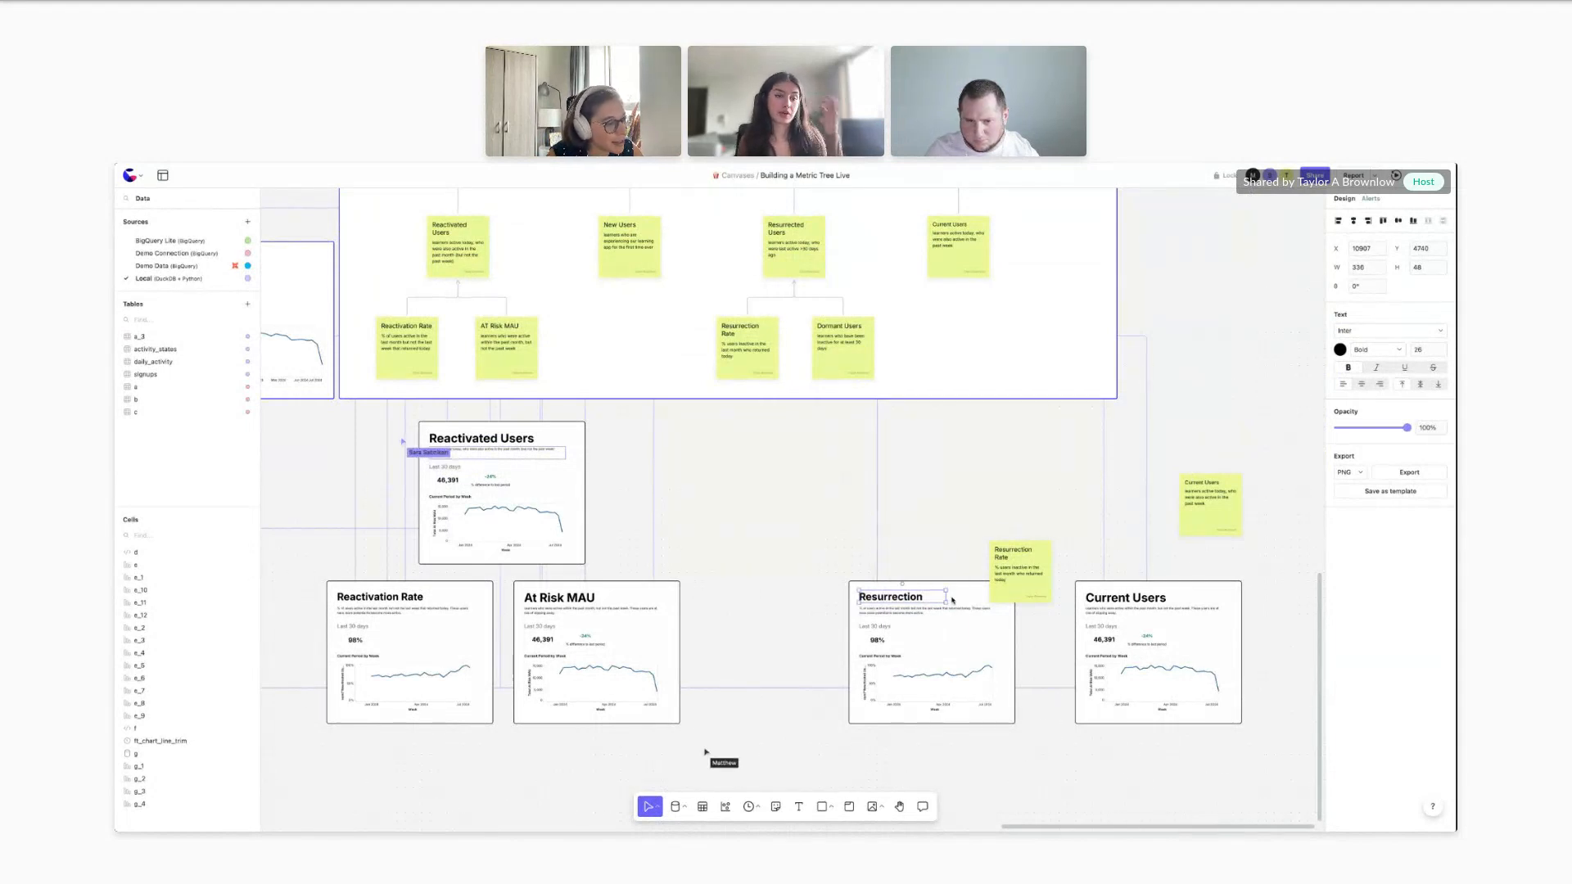
{"action": "double_click", "coordinate": [1014, 576]}
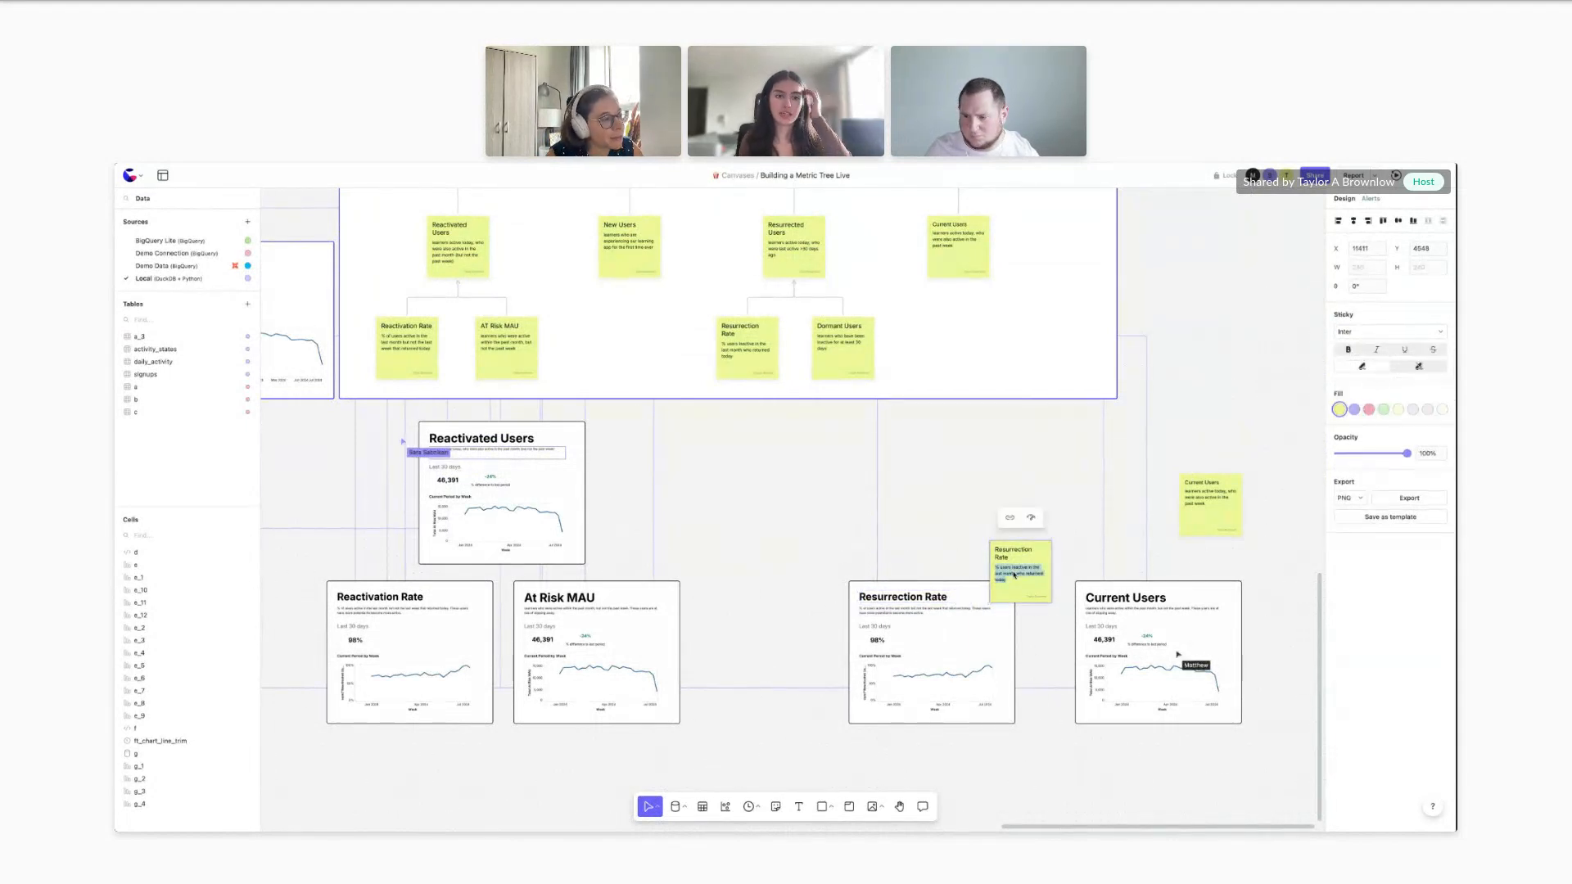
{"action": "left_click", "coordinate": [929, 609]}
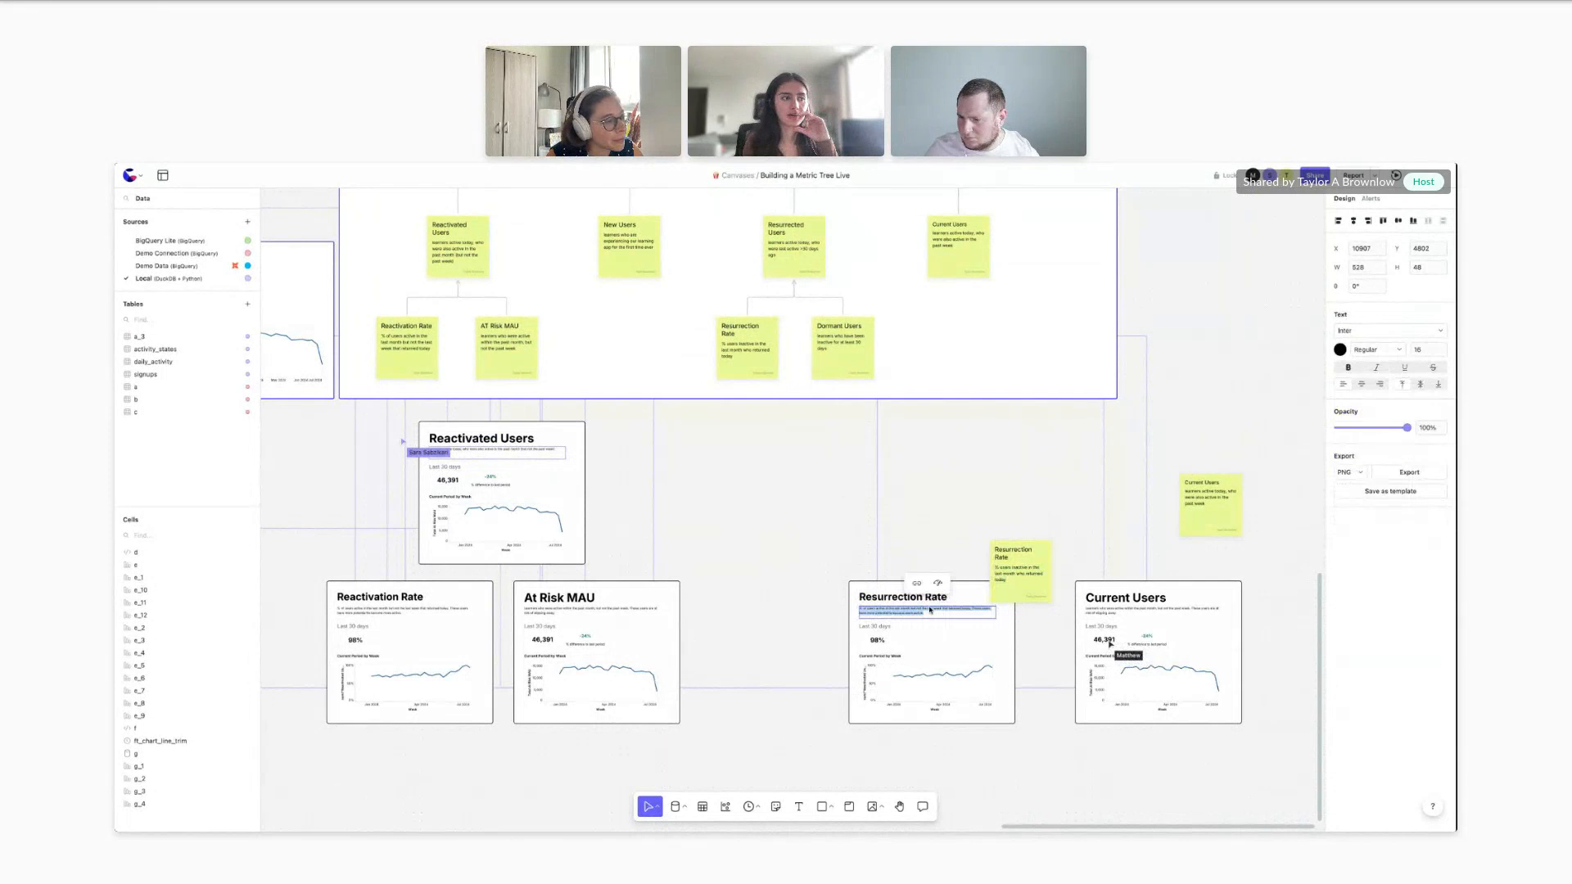
Set the Resurrection Rate card's percentage figure formula to sum("Resurrected Users")/sum("At Risk MAU")
{"action": "left_click", "coordinate": [877, 639]}
{"action": "left_click", "coordinate": [1397, 600]}
{"action": "left_click", "coordinate": [1397, 600]}
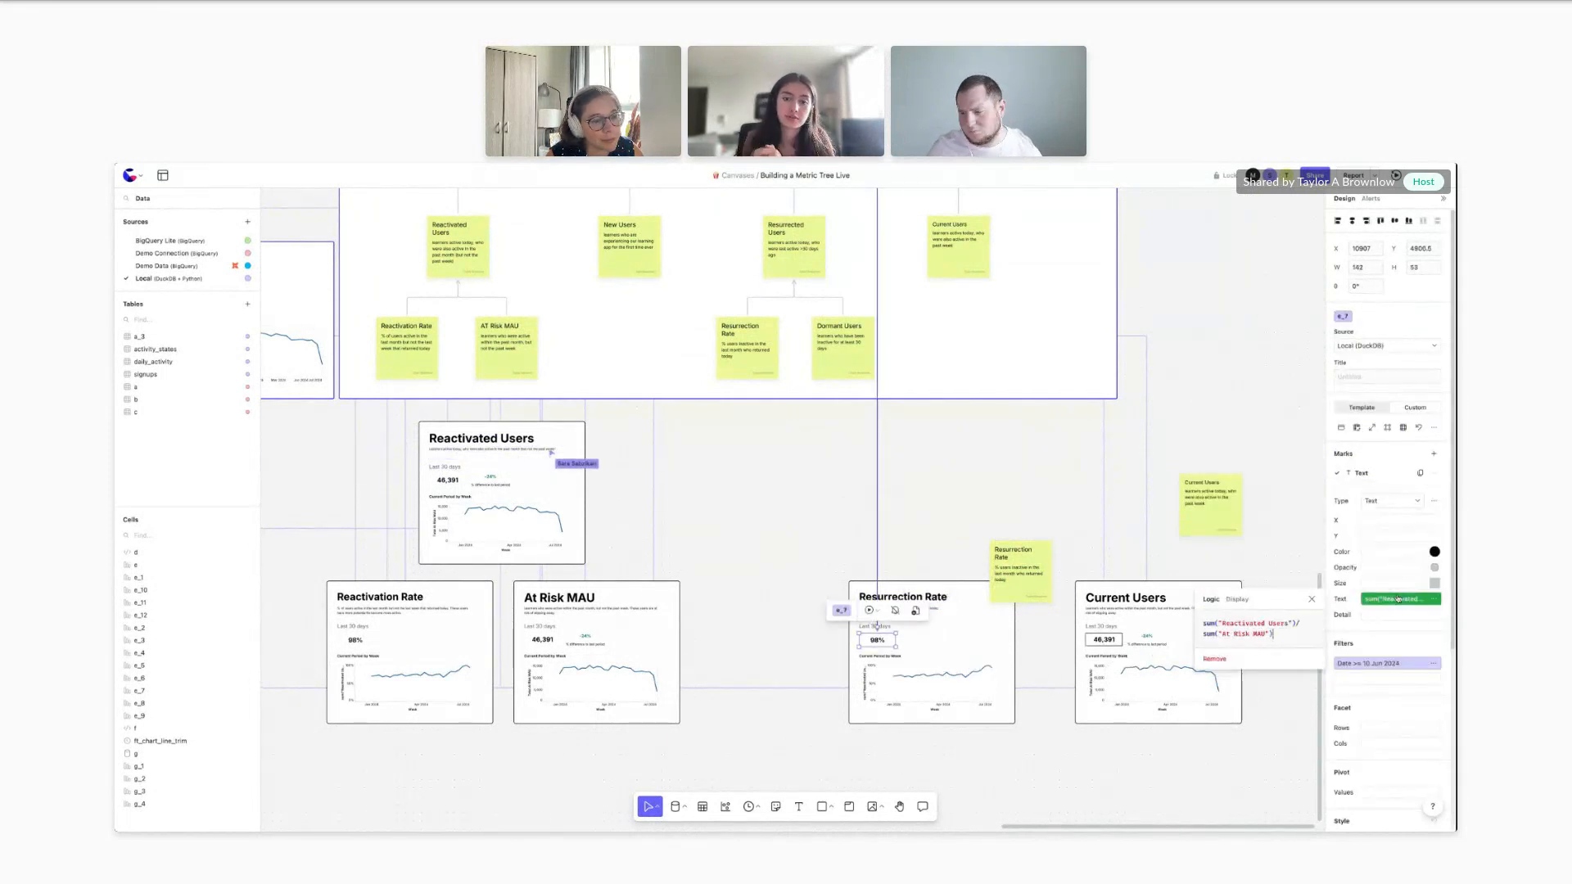
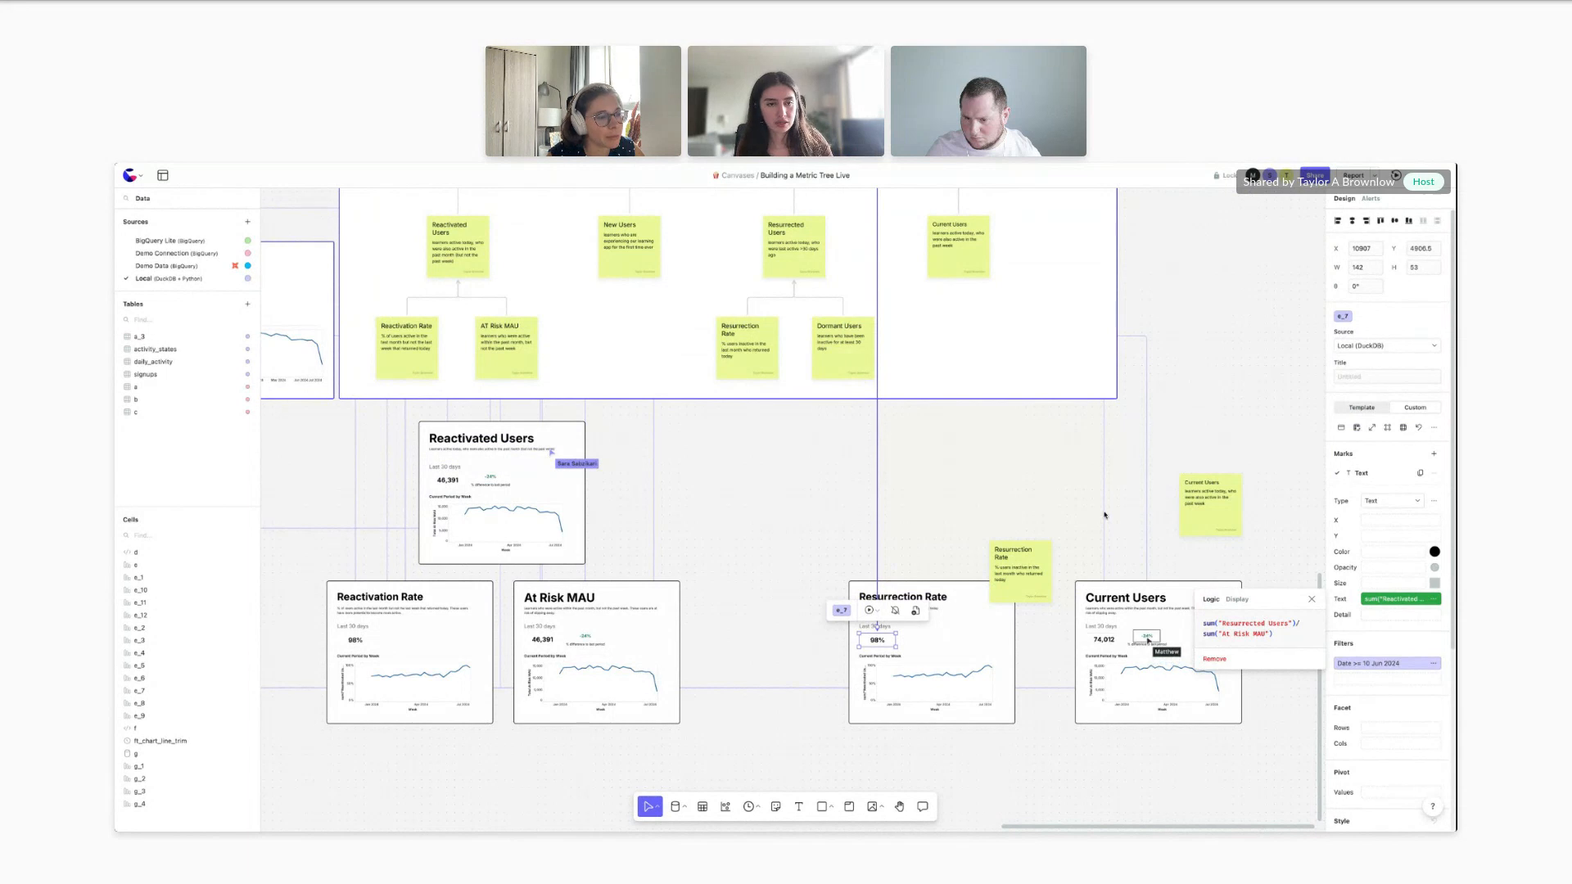
{"action": "scroll", "coordinate": [1097, 532], "scroll_direction": "down", "scroll_amount": 1}
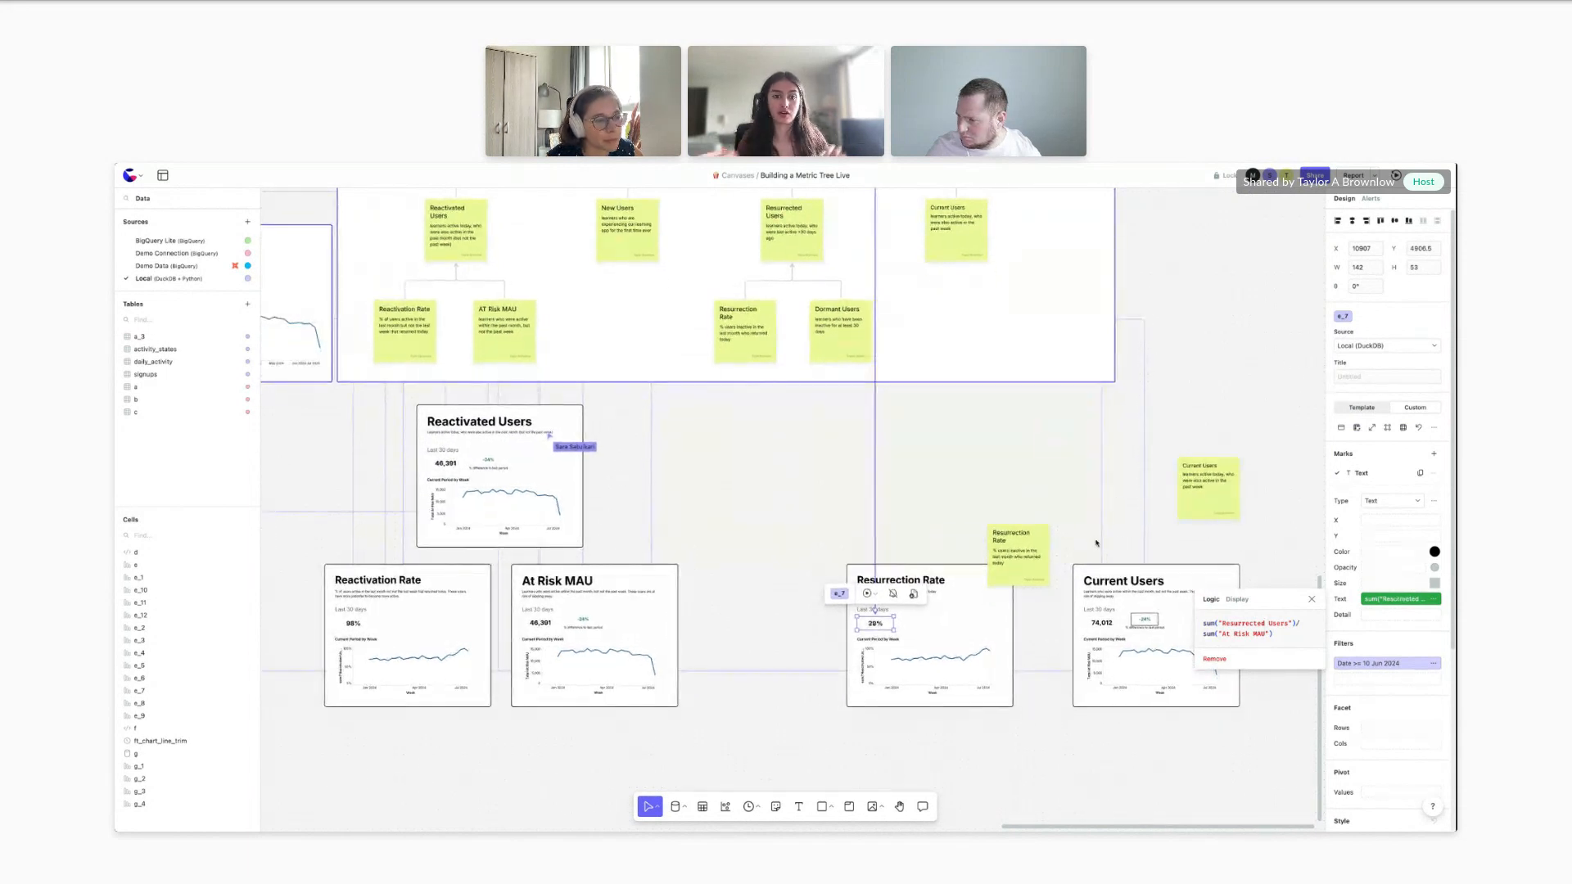
Check the Y-value formula of the Resurrection Rate card's weekly line chart
{"action": "left_click", "coordinate": [946, 675]}
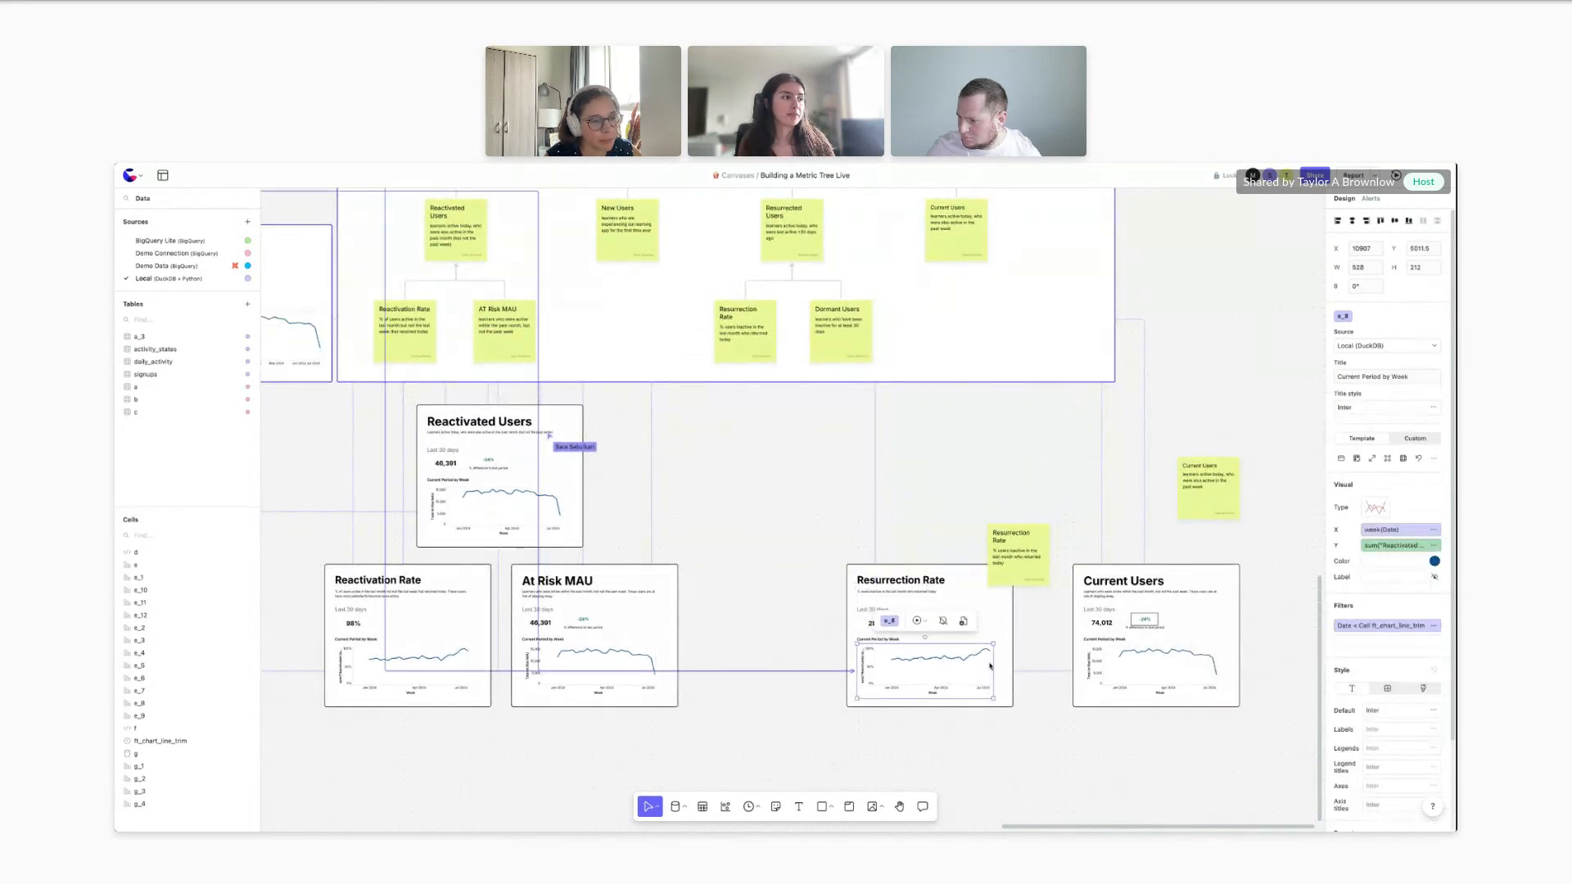
{"action": "left_click", "coordinate": [1376, 546]}
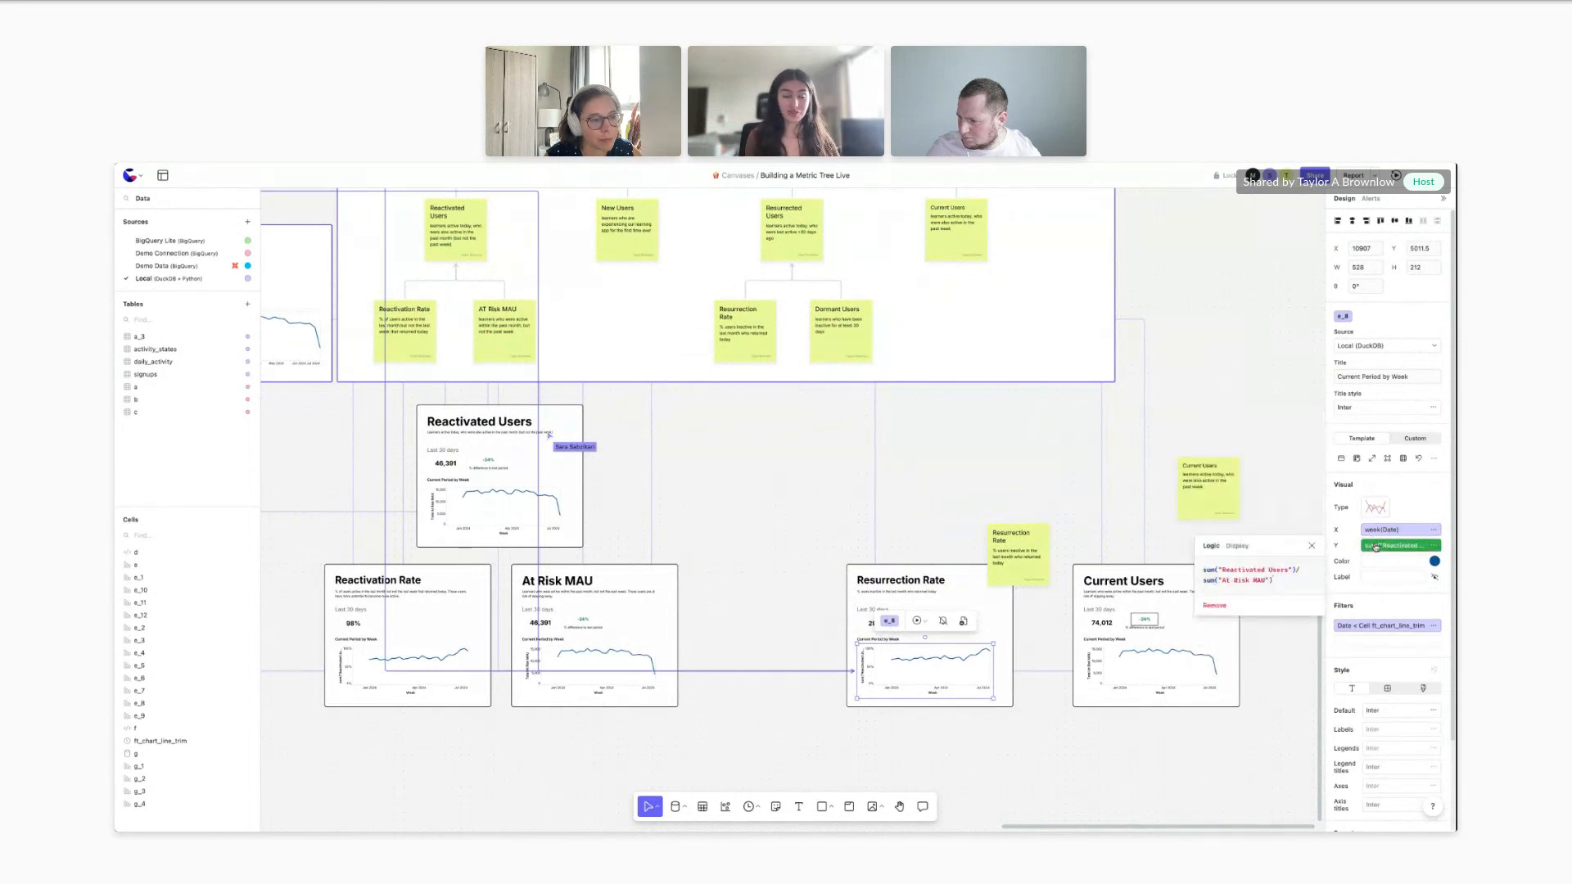
{"action": "left_click", "coordinate": [918, 538]}
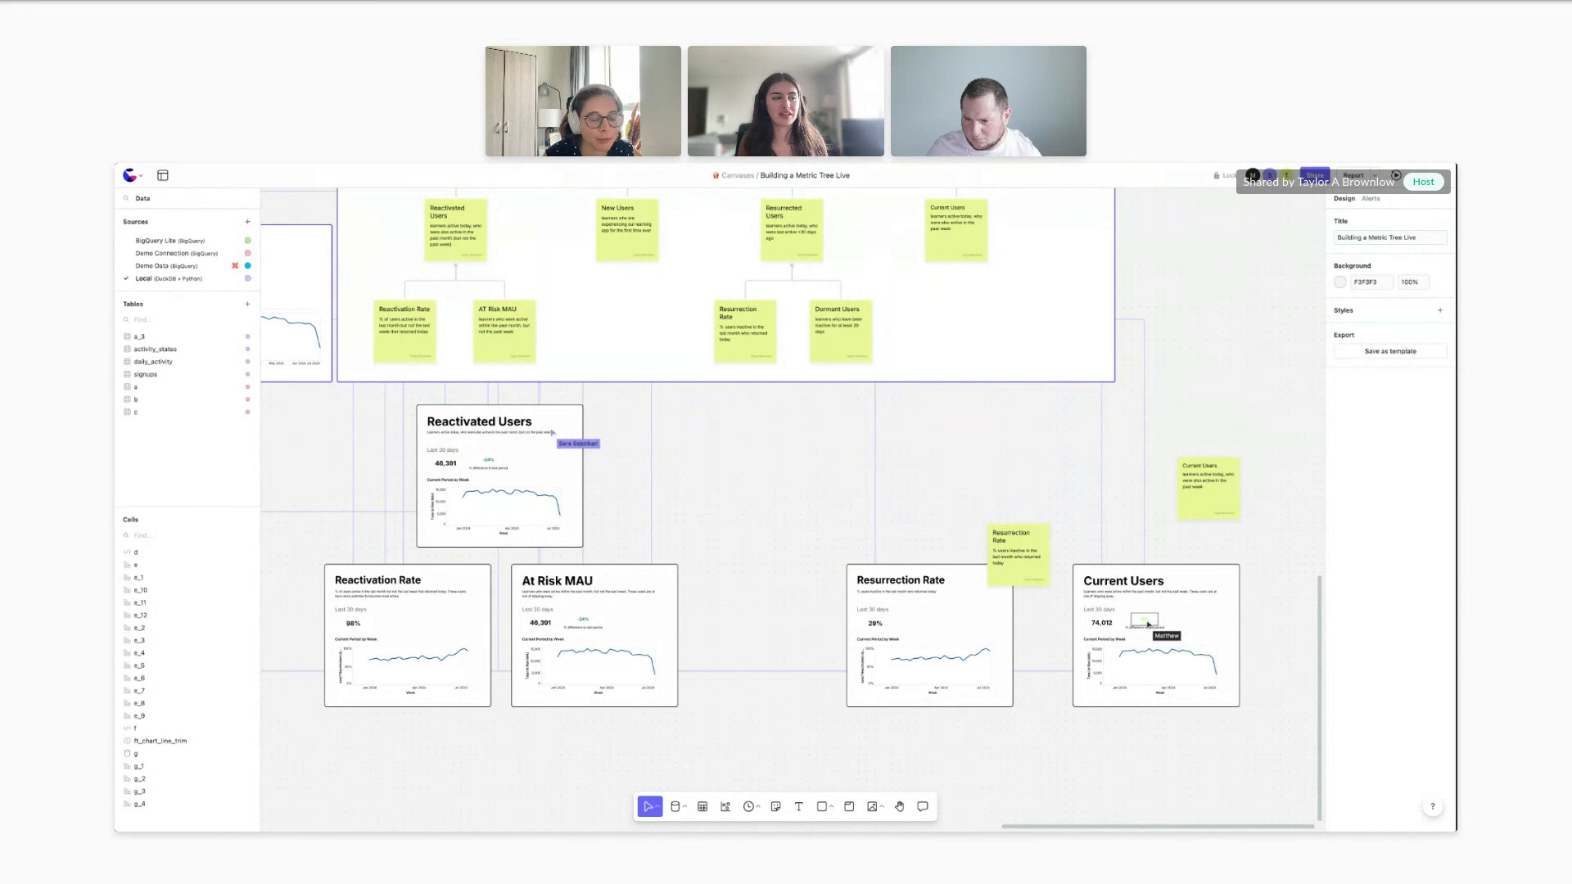
Try "Inactive" in place of "At Risk MAU" as the denominator of the Resurrection Rate card's percentage figure
{"action": "scroll", "coordinate": [961, 543], "scroll_direction": "down", "scroll_amount": 1}
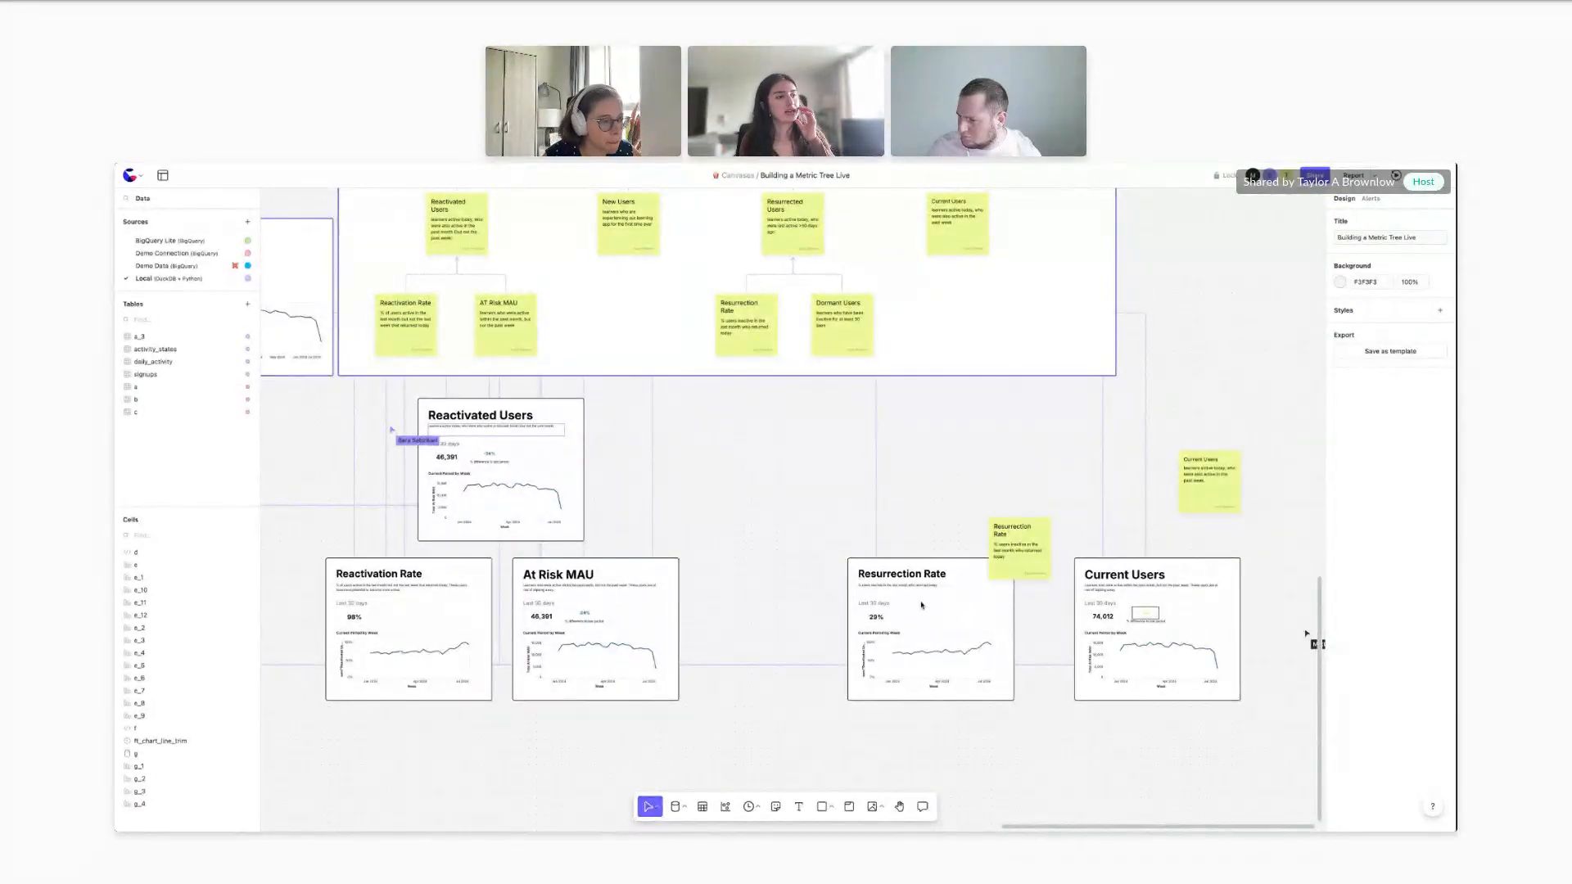
{"action": "left_click", "coordinate": [885, 619]}
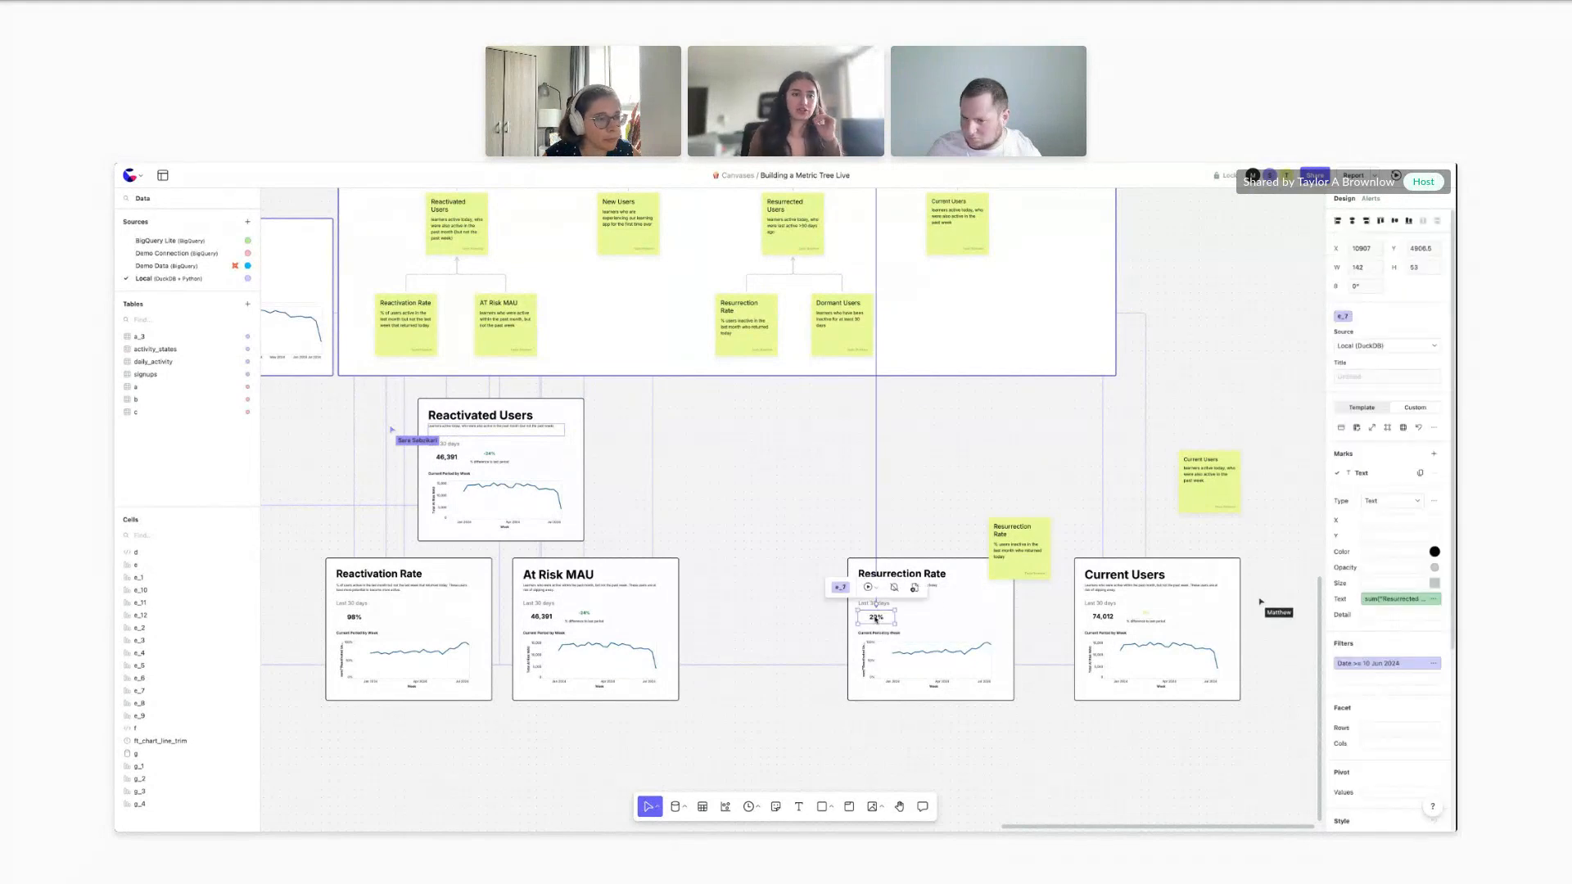
{"action": "left_click", "coordinate": [1386, 520]}
{"action": "left_click", "coordinate": [1399, 598]}
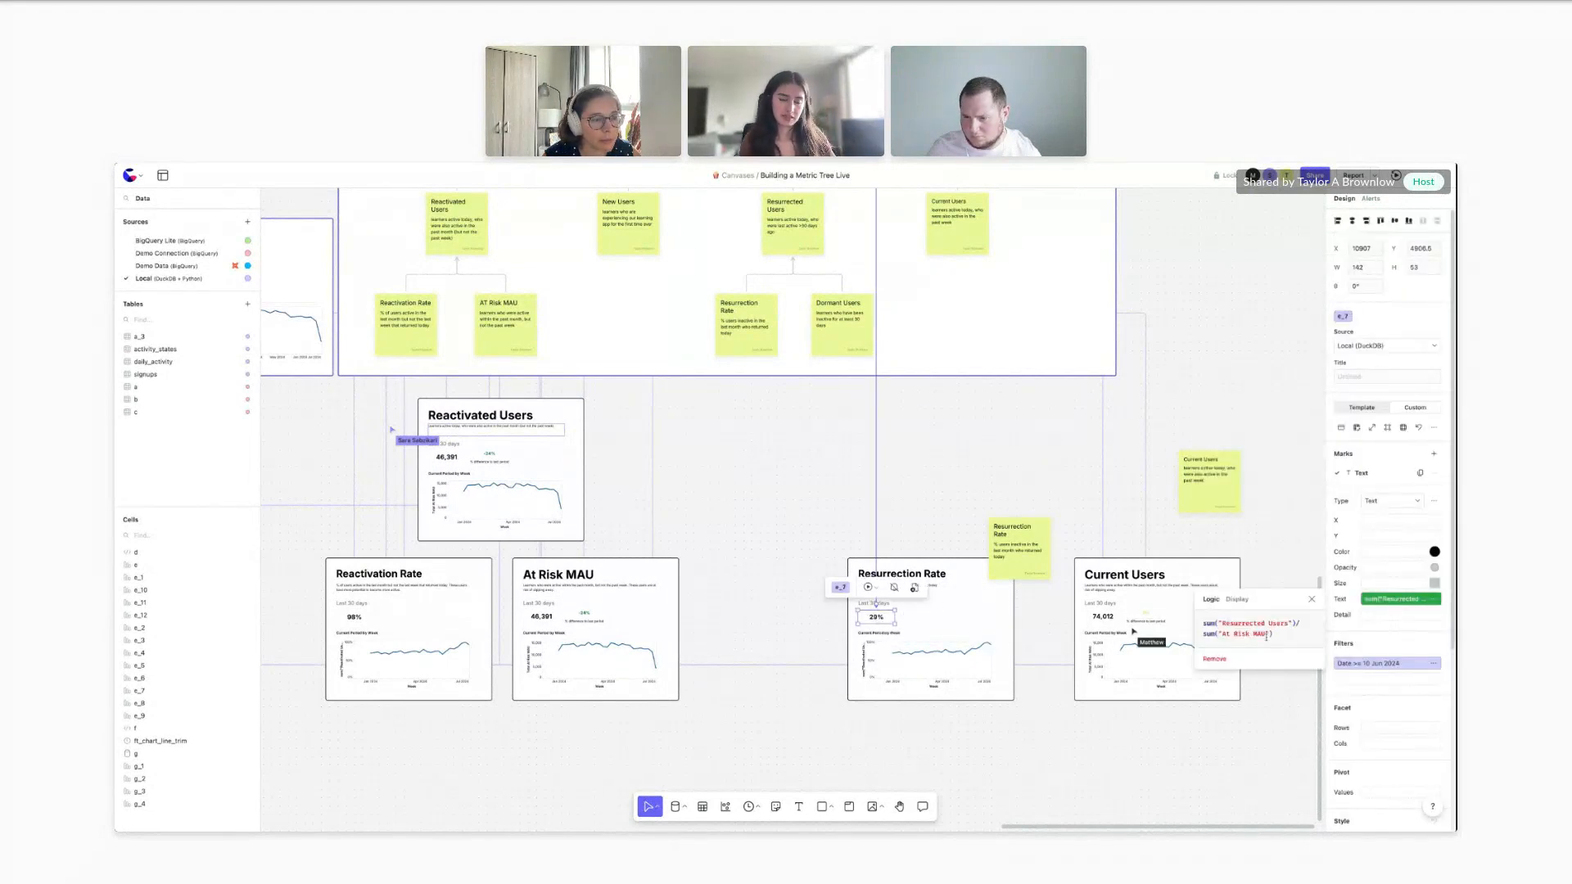
{"action": "left_click_drag", "start_coordinate": [1263, 634], "coordinate": [1220, 635]}
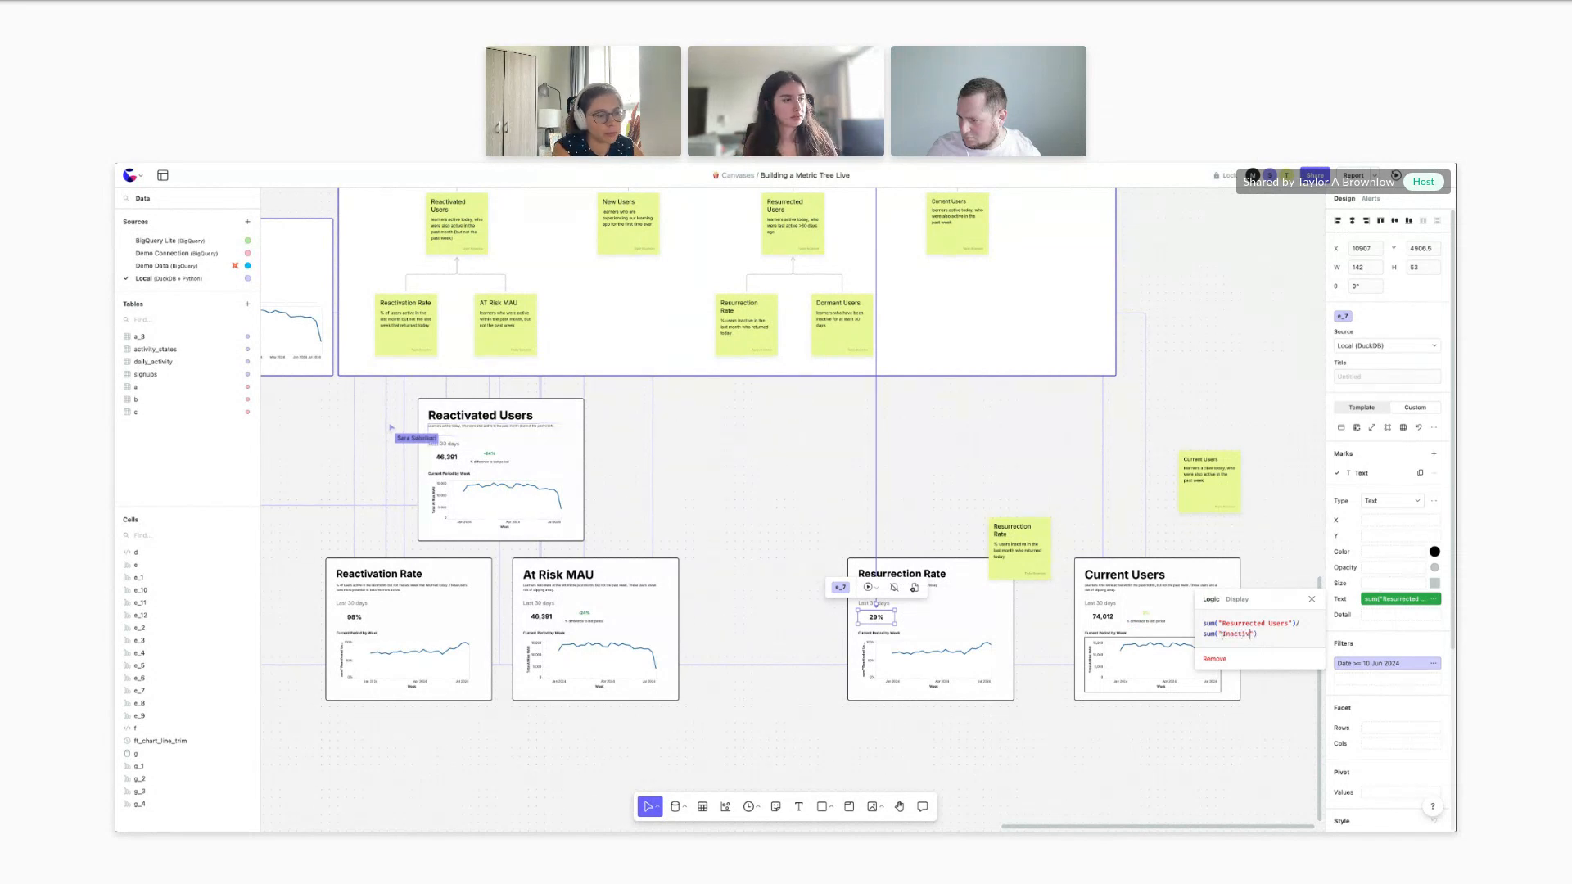
{"action": "left_click", "coordinate": [1311, 599]}
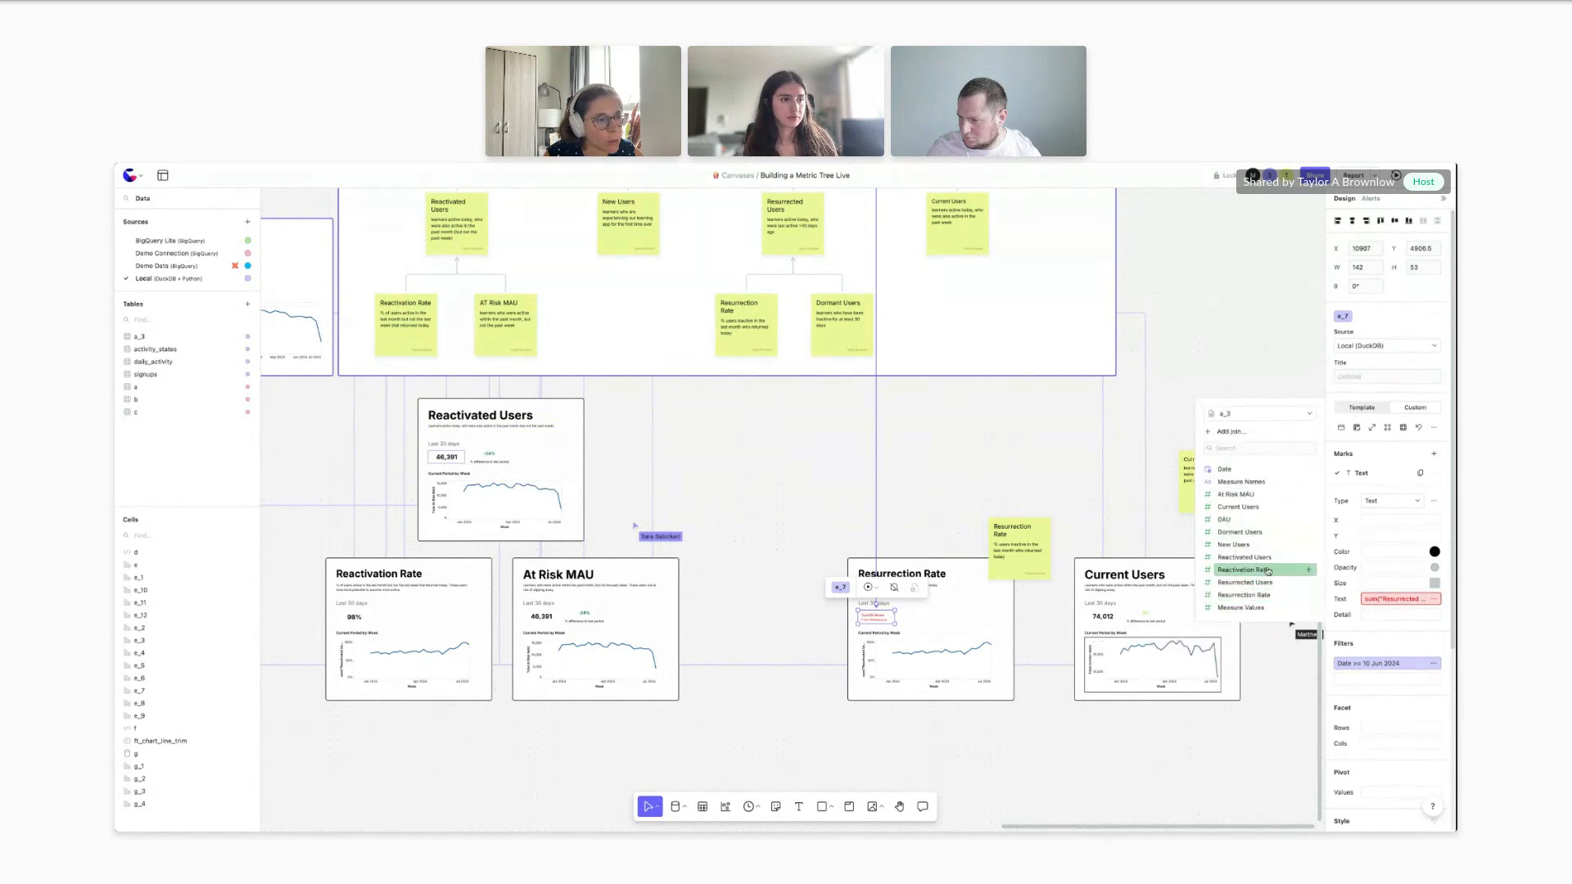
Set the Resurrection Rate card's percentage figure formula to sum("Resurrected Users")/sum("Dormant Users")
{"action": "scroll", "coordinate": [955, 519], "scroll_direction": "down", "scroll_amount": 1}
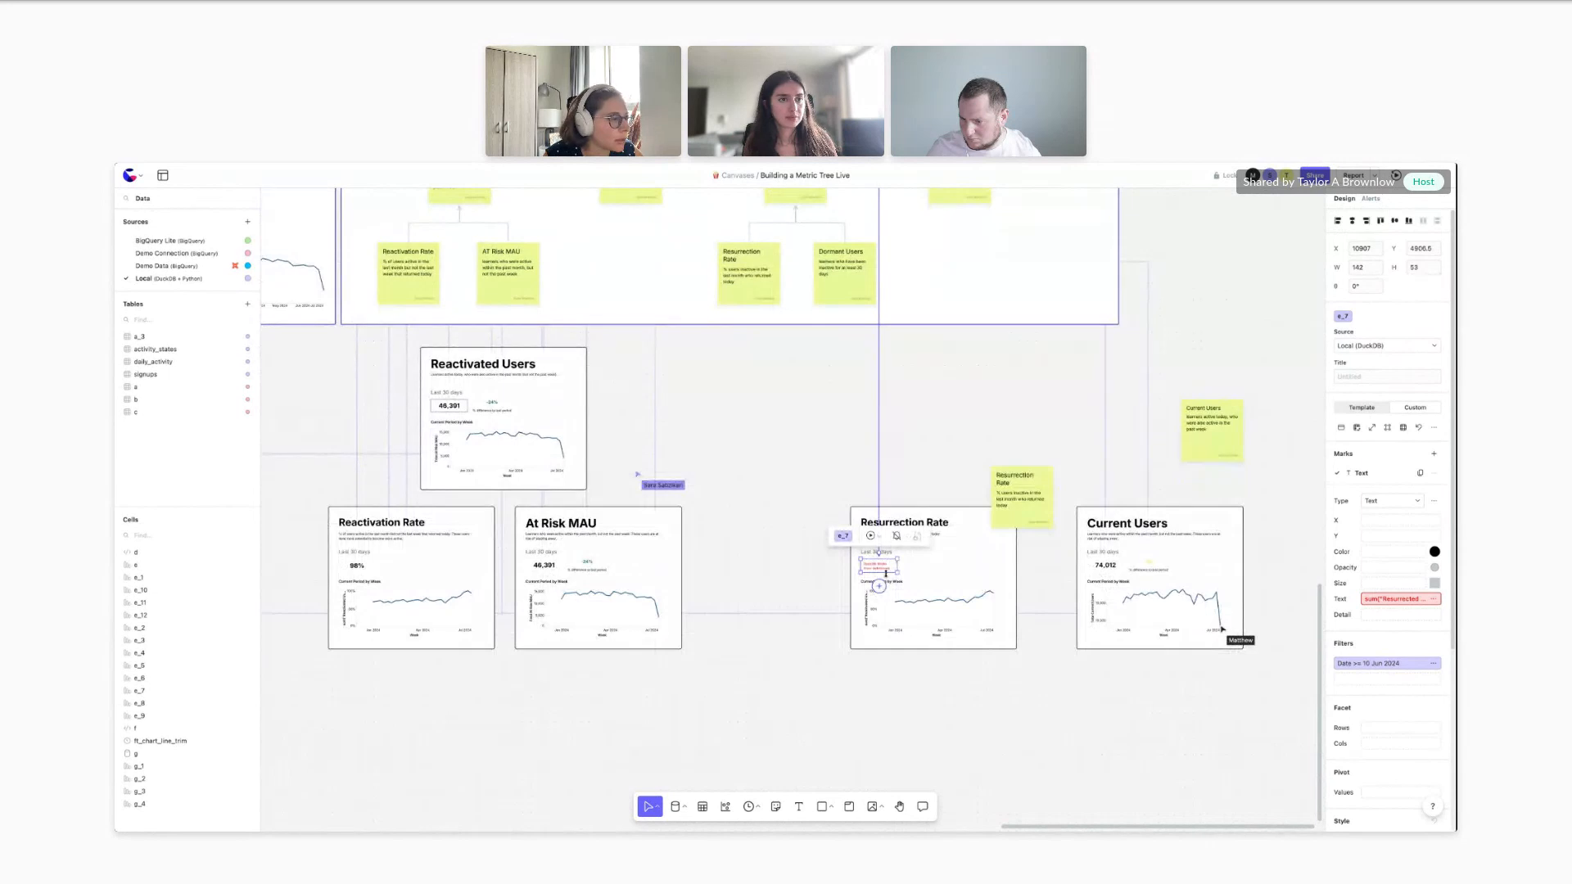
{"action": "scroll", "coordinate": [885, 573], "scroll_direction": "up", "scroll_amount": 3}
{"action": "left_click", "coordinate": [1113, 426]}
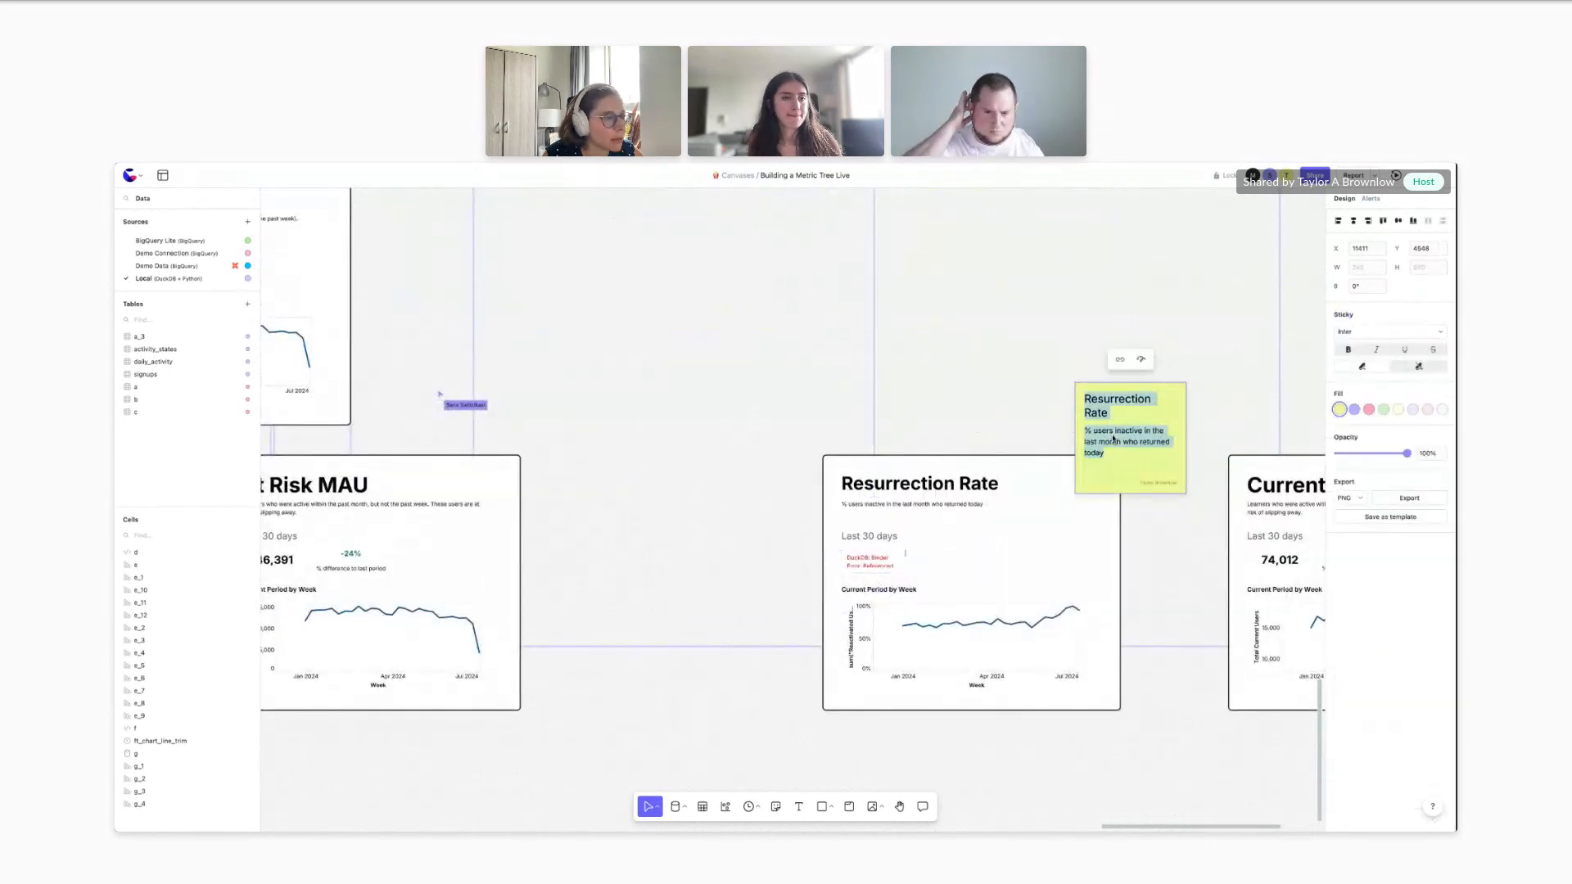
{"action": "left_click", "coordinate": [878, 570]}
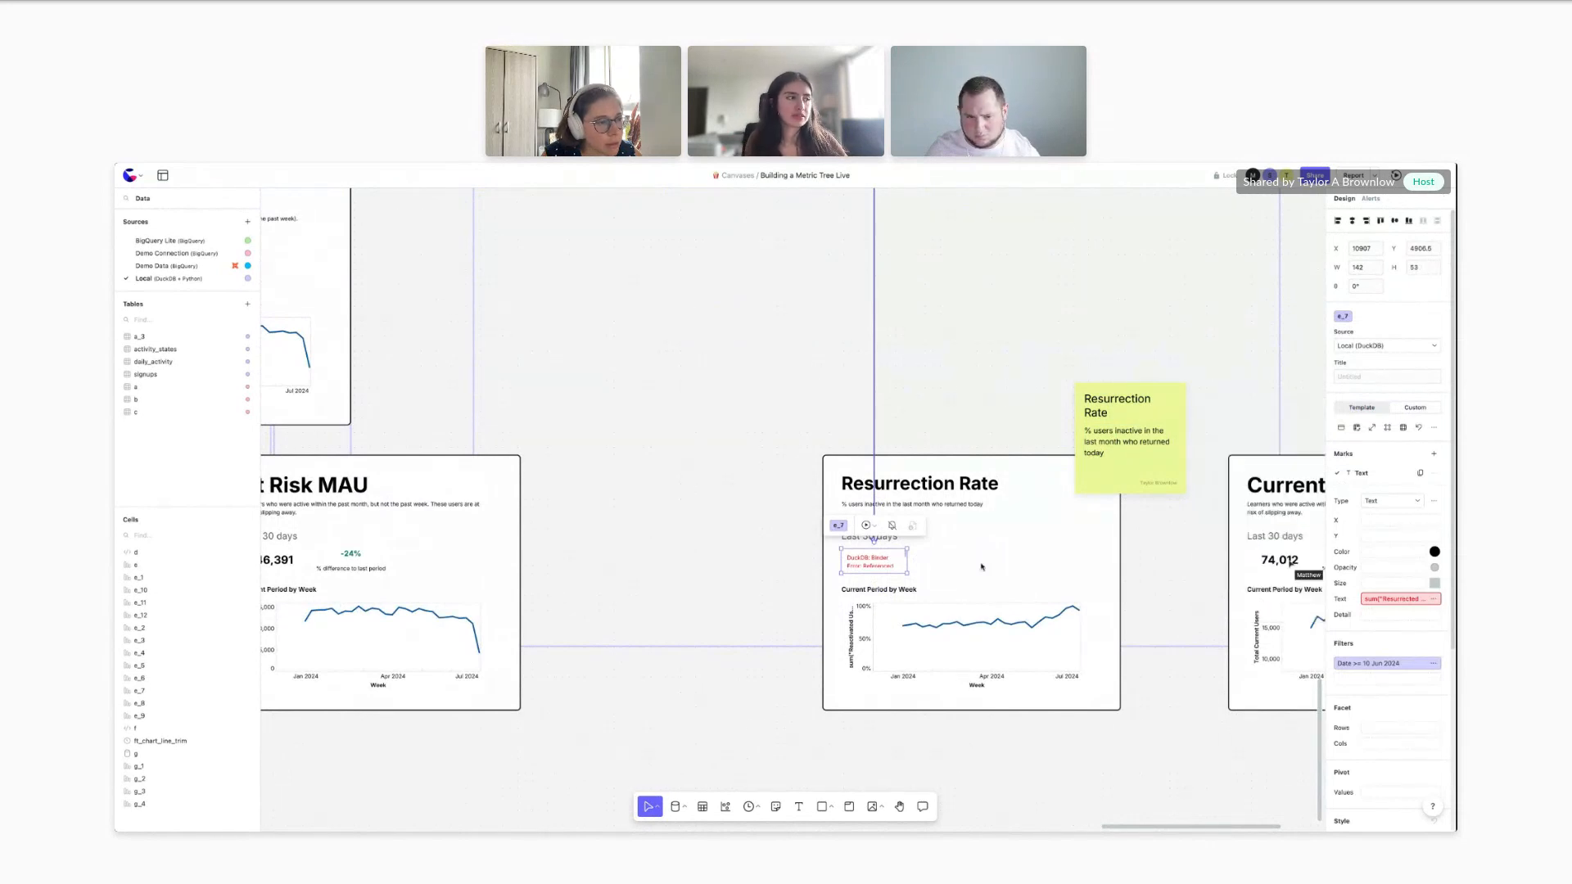
{"action": "left_click", "coordinate": [1393, 598]}
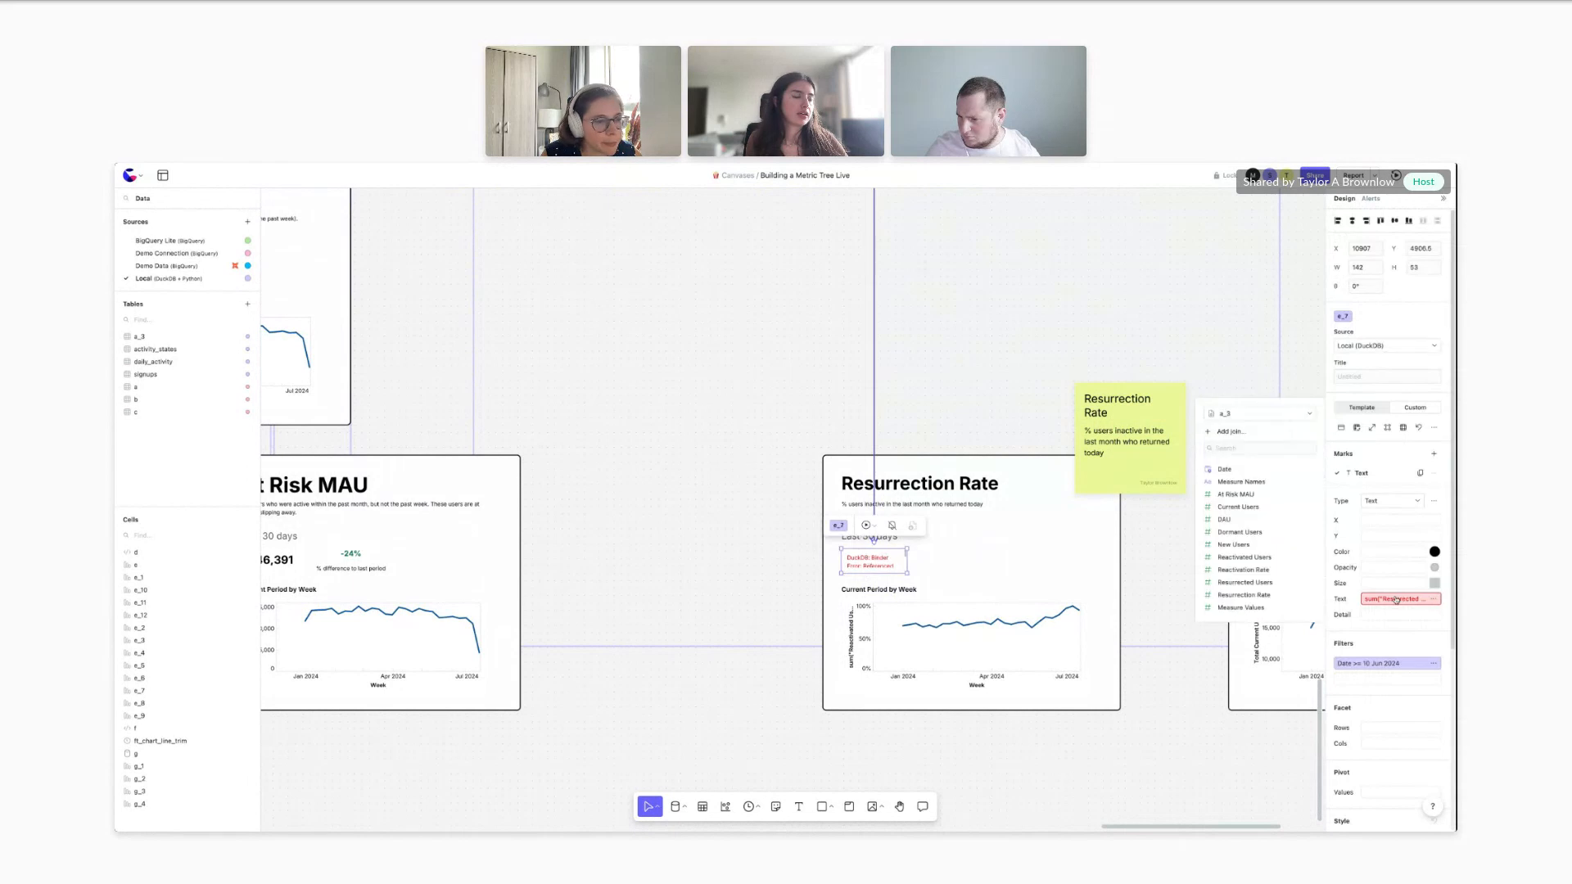
{"action": "left_click", "coordinate": [1415, 604]}
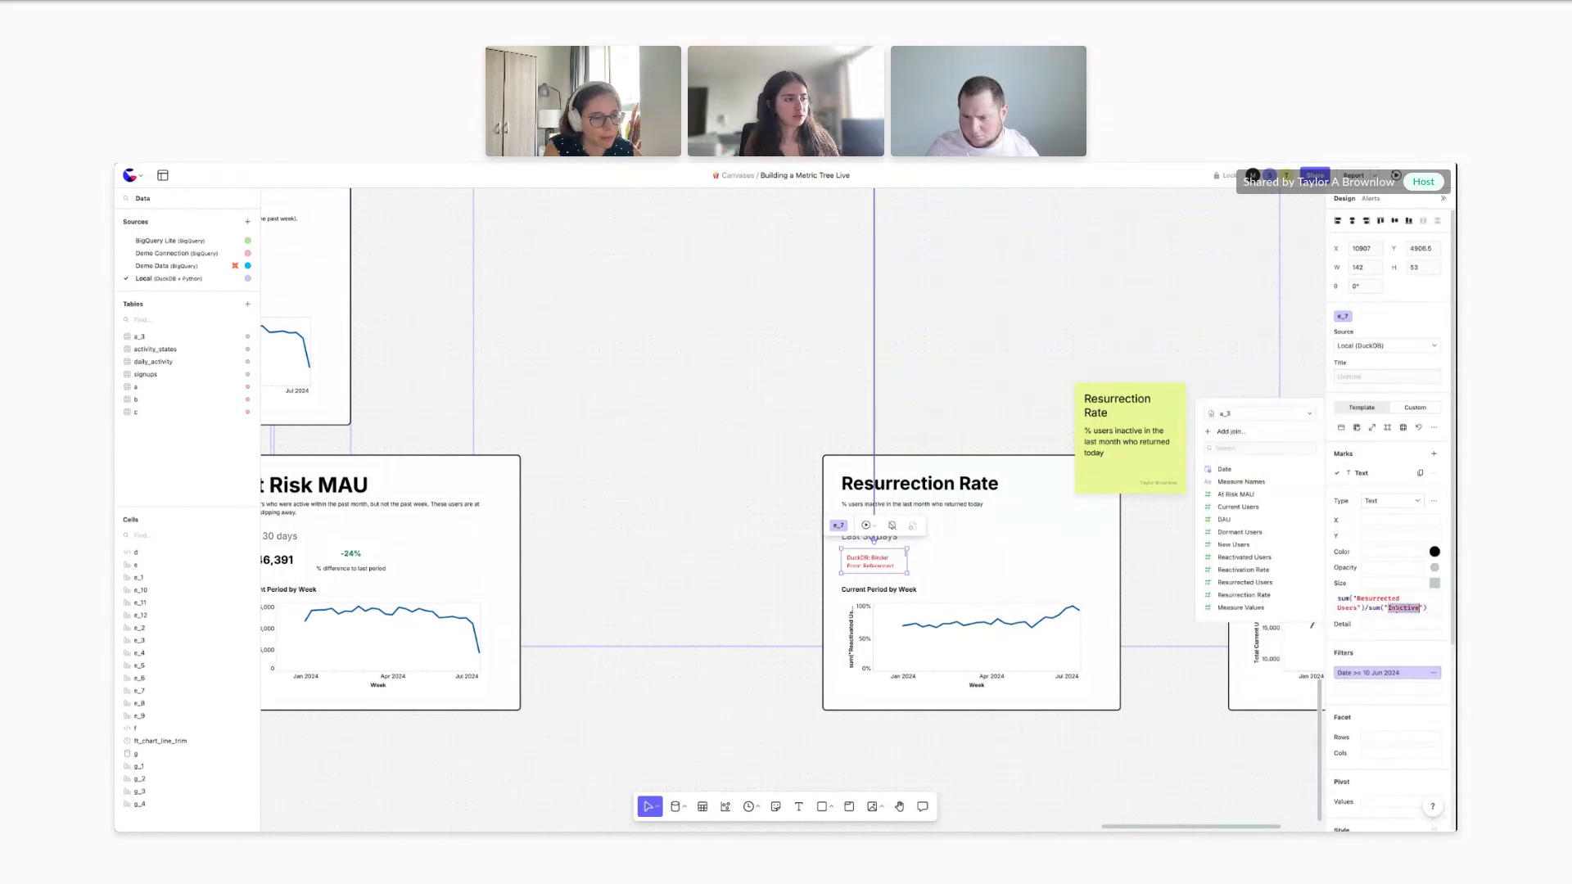
{"action": "type", "text": "Dormant Users"}
{"action": "key", "text": "Return"}
{"action": "left_click", "coordinate": [1388, 598]}
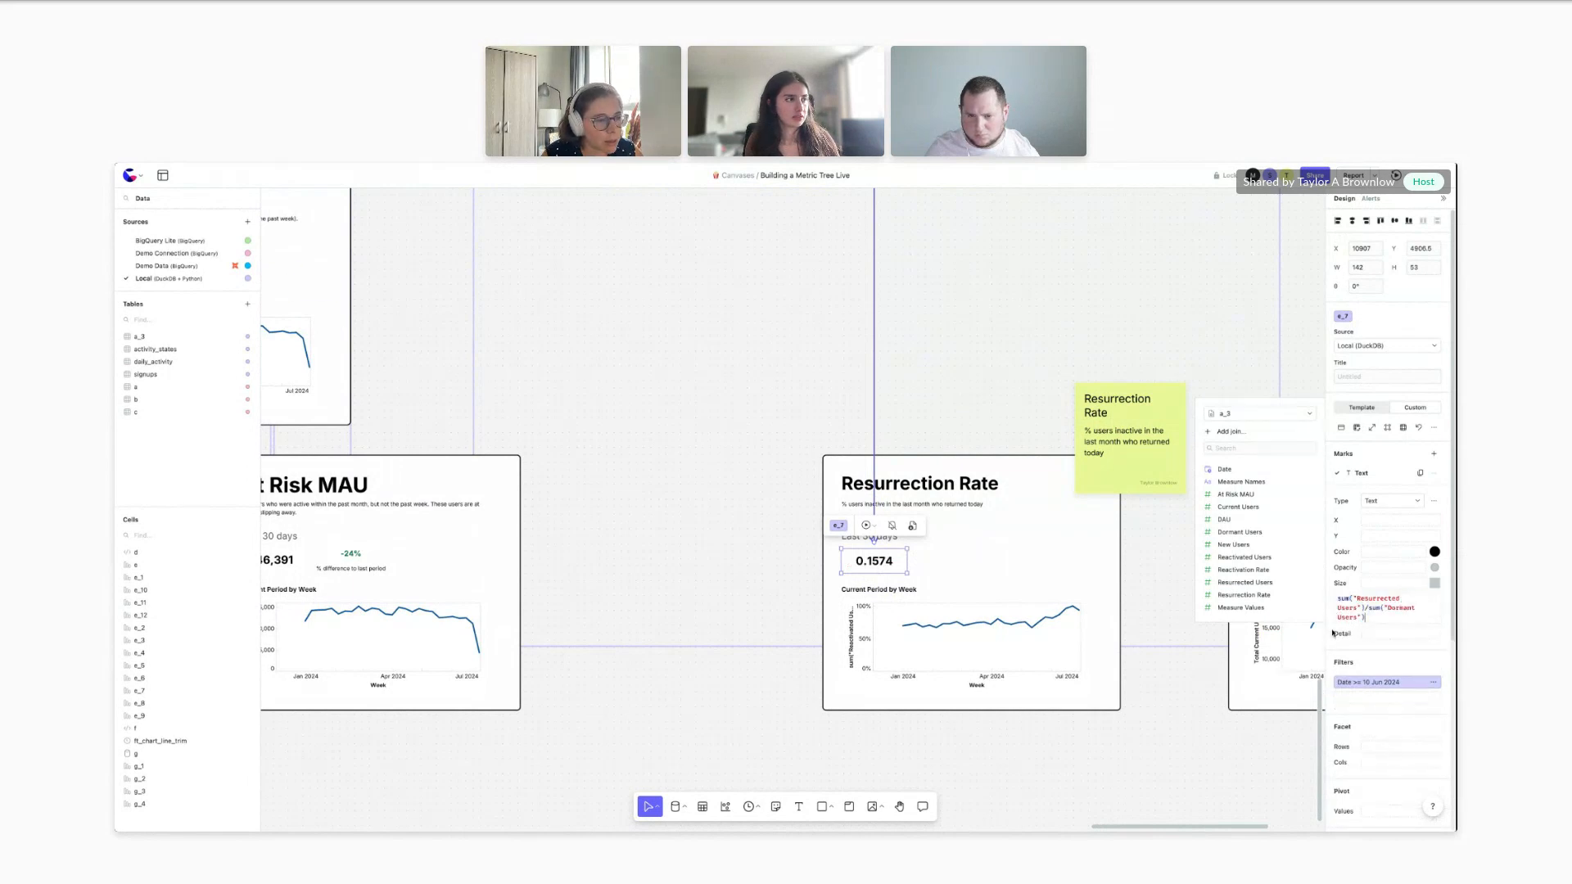
{"action": "key", "text": "super+a"}
Set the Y-value formula of the Resurrection Rate card's weekly line chart to divide the sum of Resurrected Users by the sum of Dormant Users
{"action": "left_click", "coordinate": [1045, 702]}
{"action": "left_click", "coordinate": [1044, 667]}
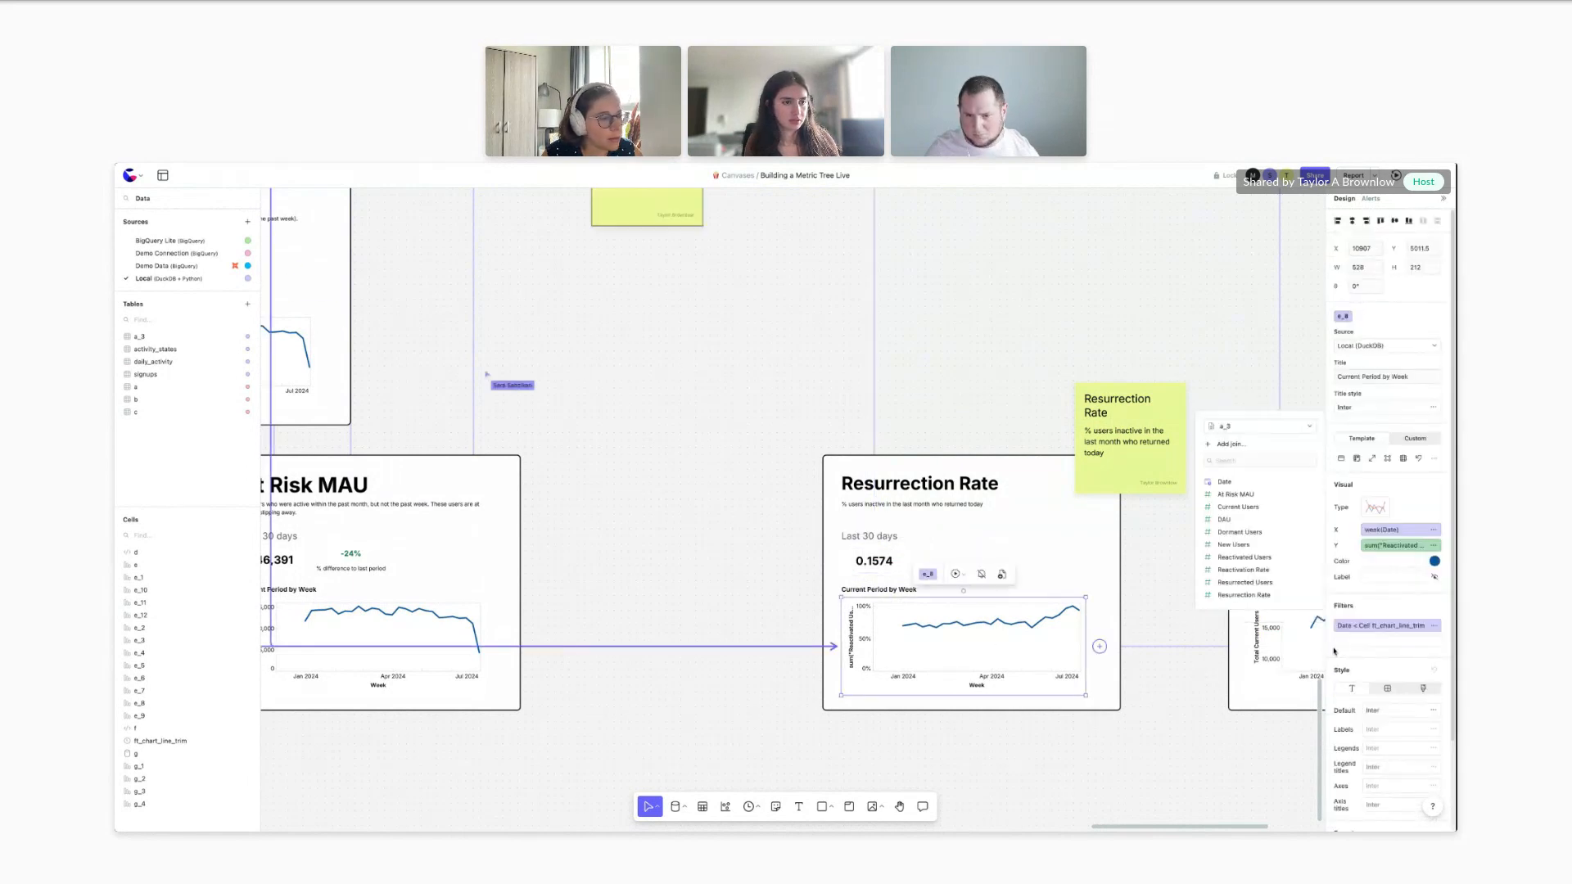
{"action": "left_click", "coordinate": [1379, 546]}
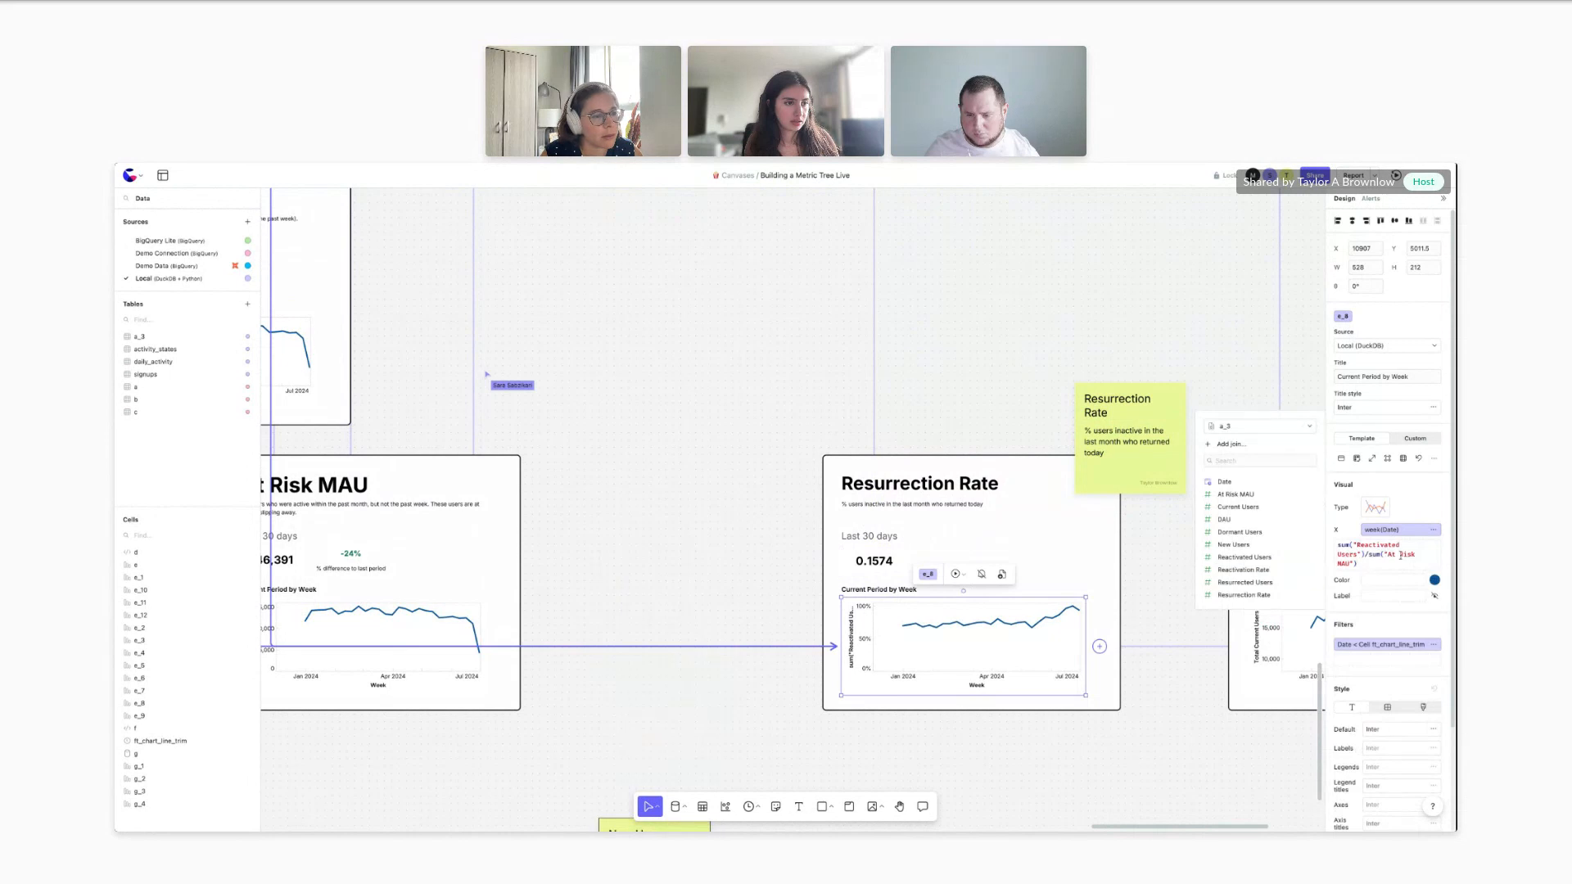
{"action": "double_click", "coordinate": [1358, 547]}
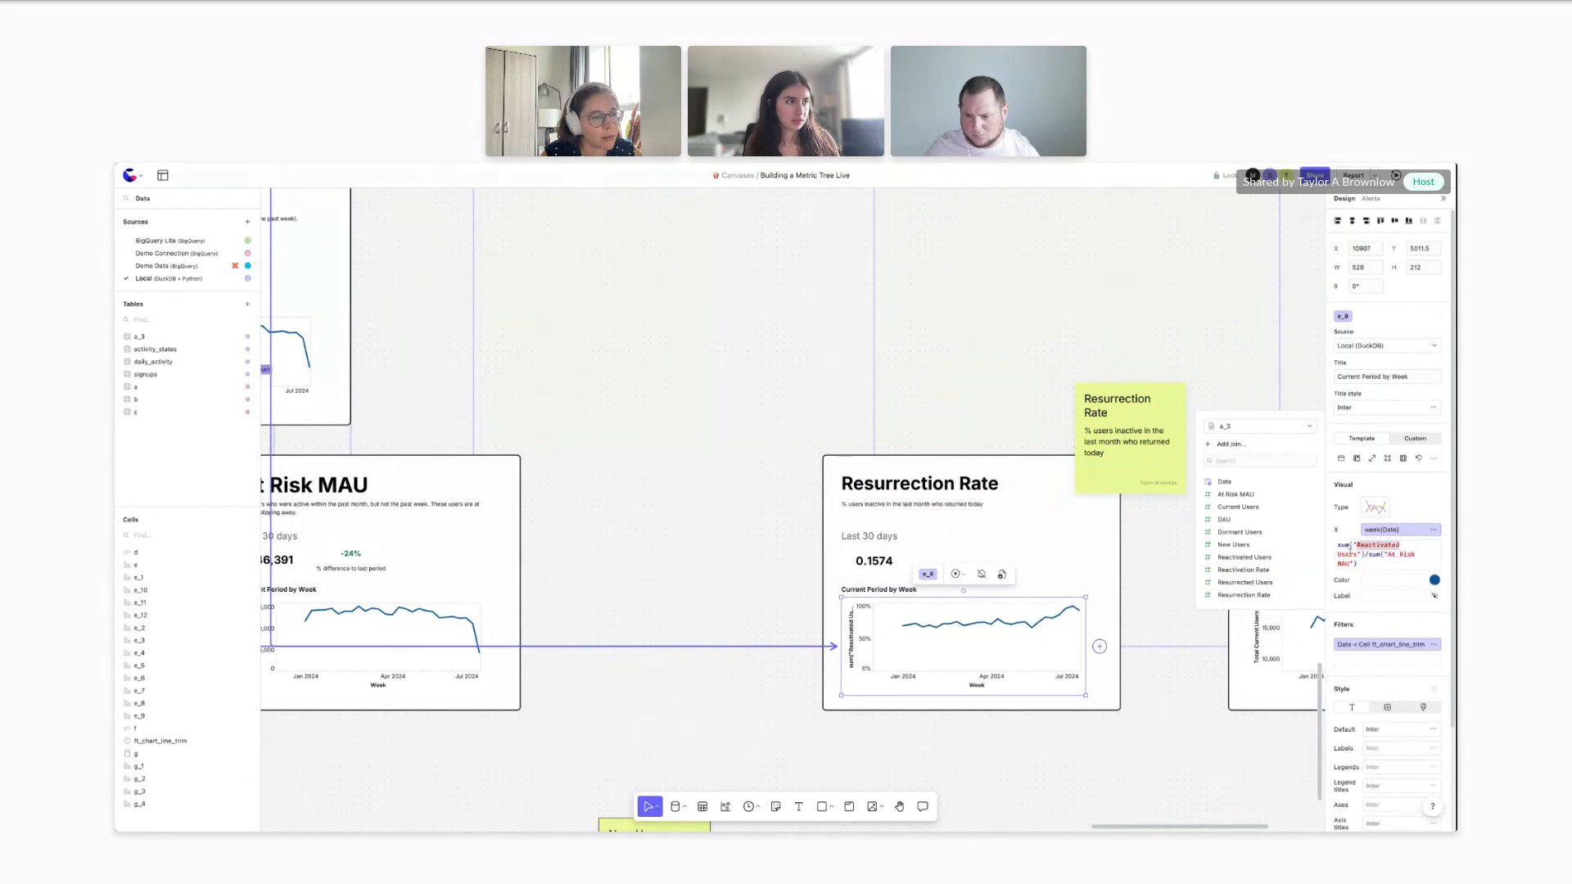
{"action": "left_click_drag", "start_coordinate": [1388, 554], "coordinate": [1351, 564]}
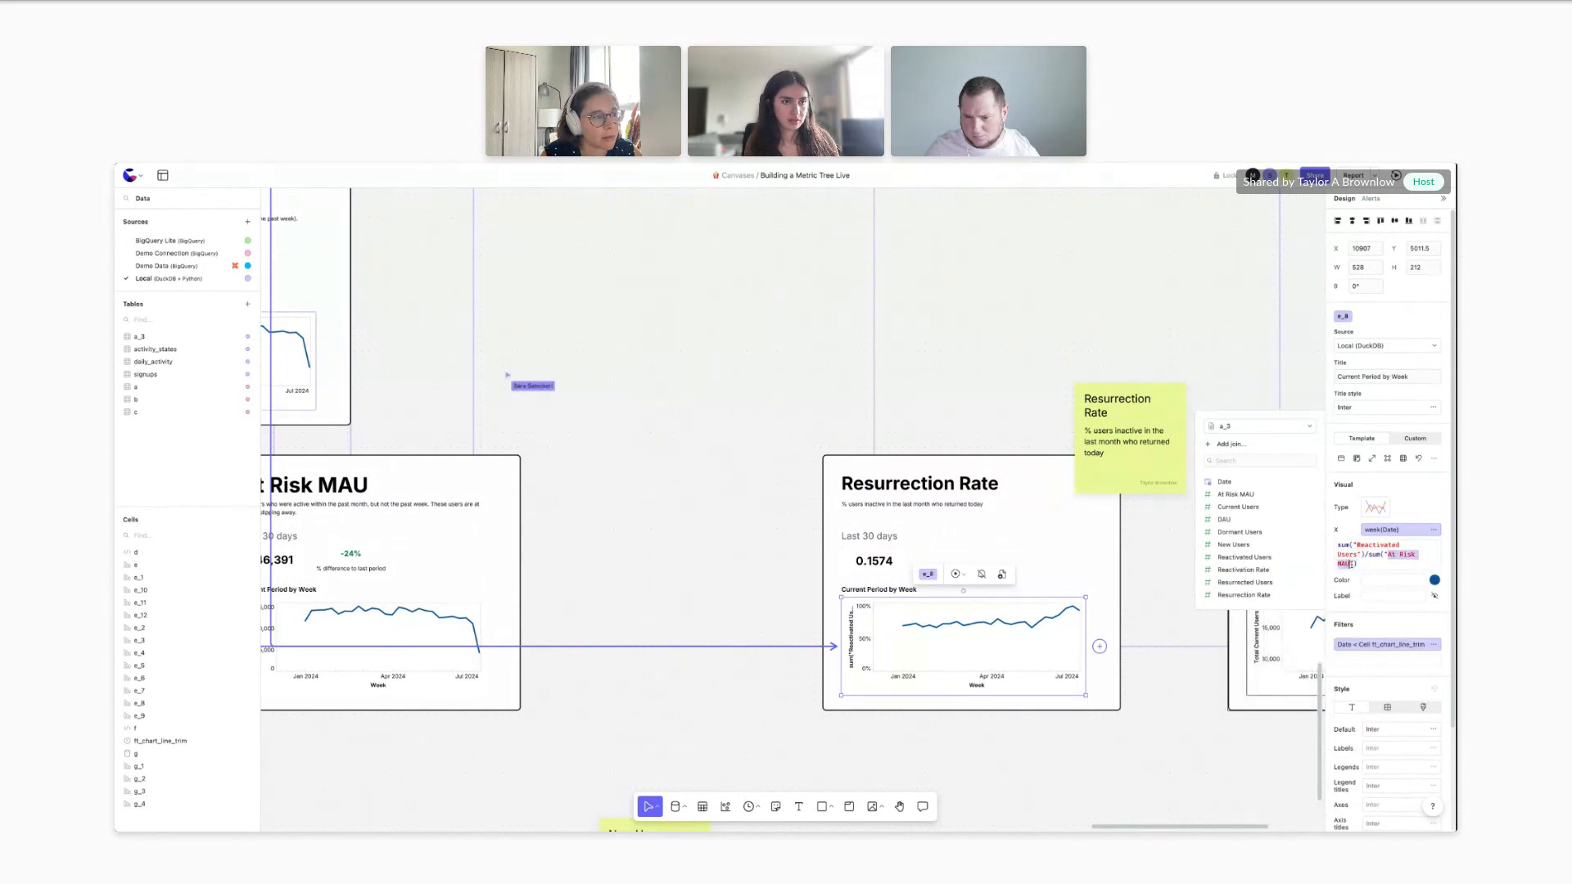
{"action": "type", "text": "Dormant"}
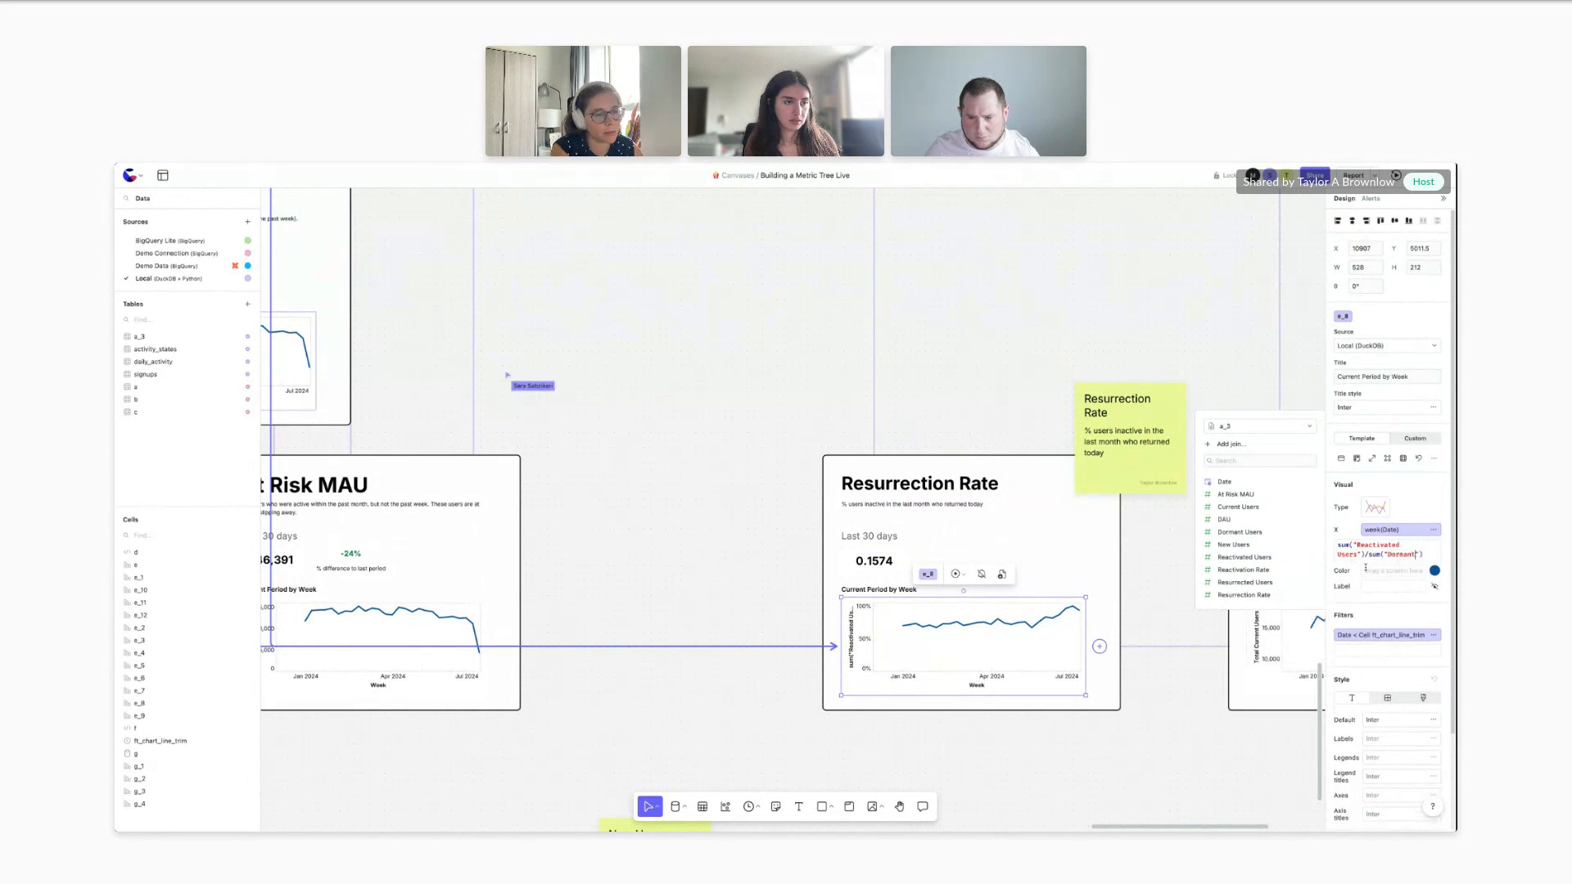
{"action": "type", "text": " Users"}
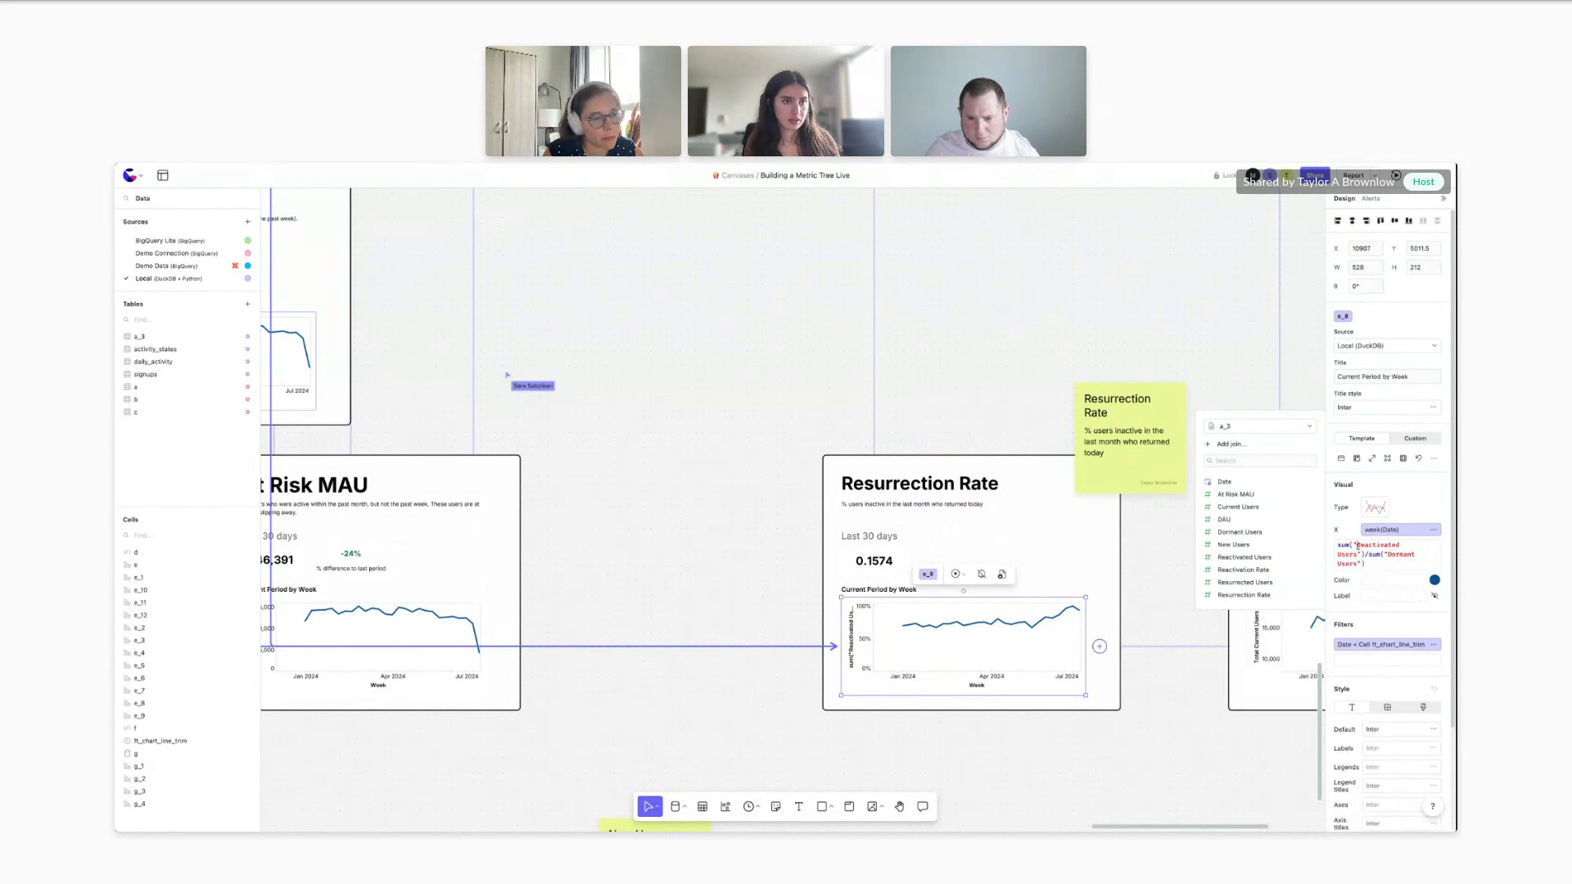
{"action": "key", "text": "BackSpace"}
{"action": "type", "text": "Re"}
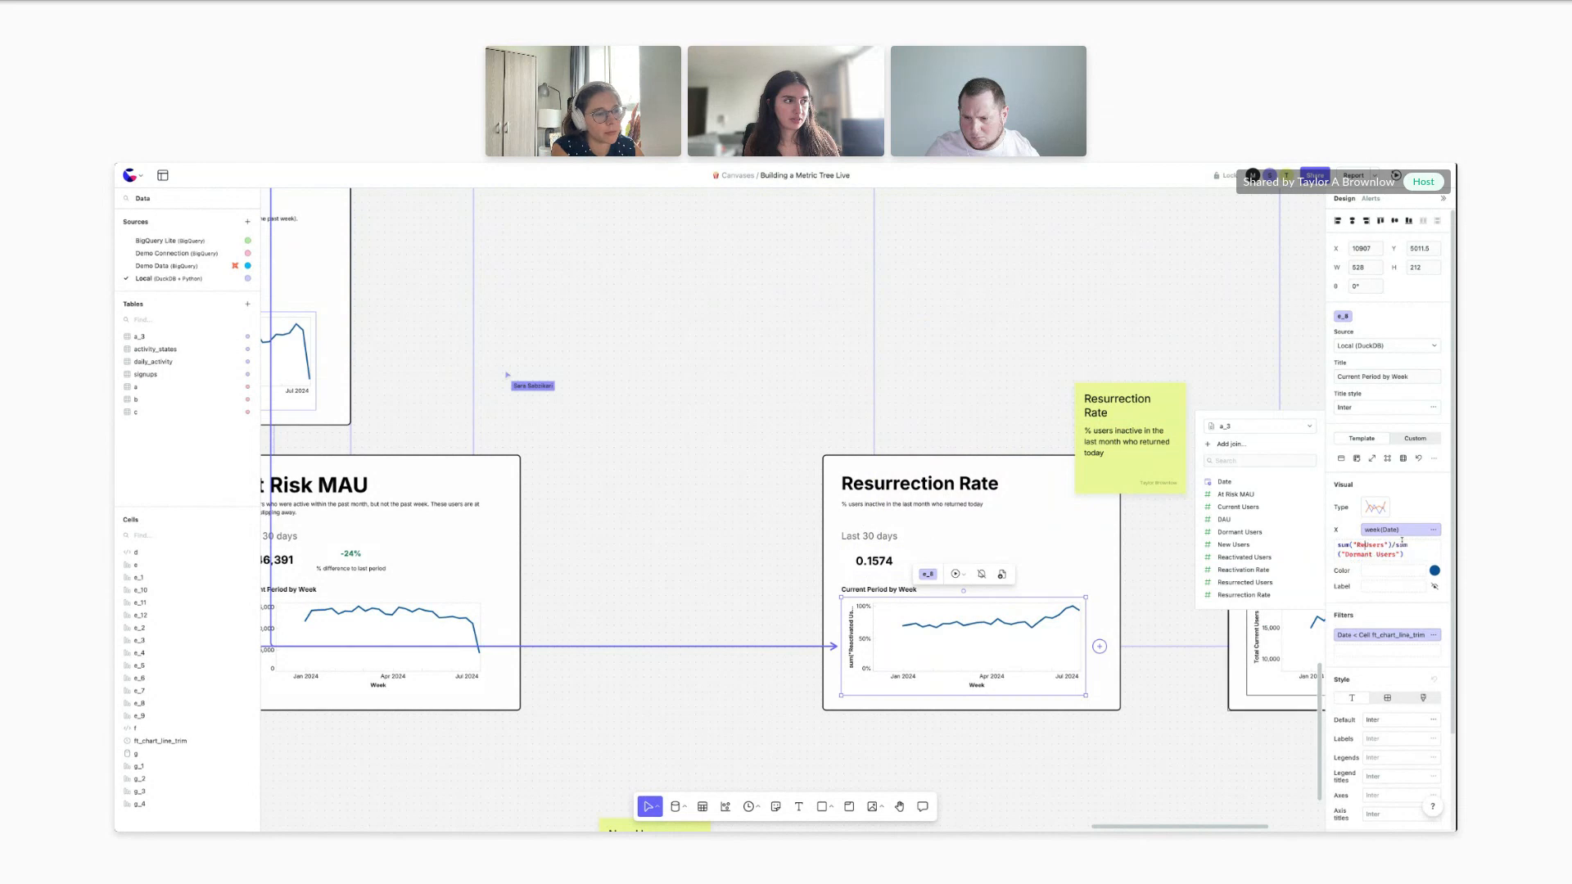
{"action": "type", "text": "surrected"}
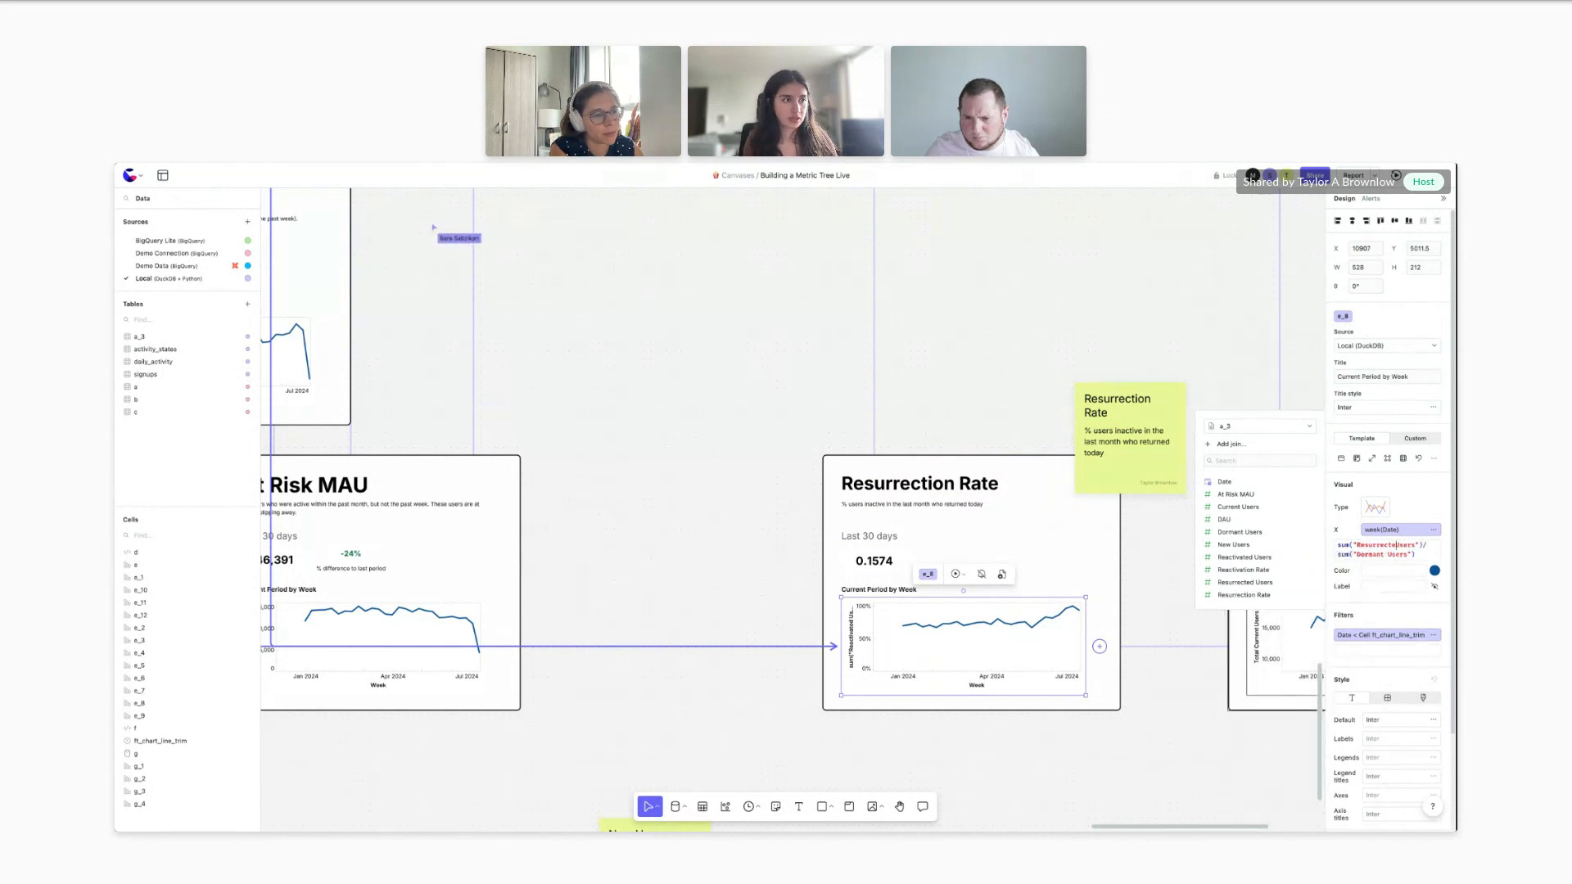
{"action": "key", "text": "Return"}
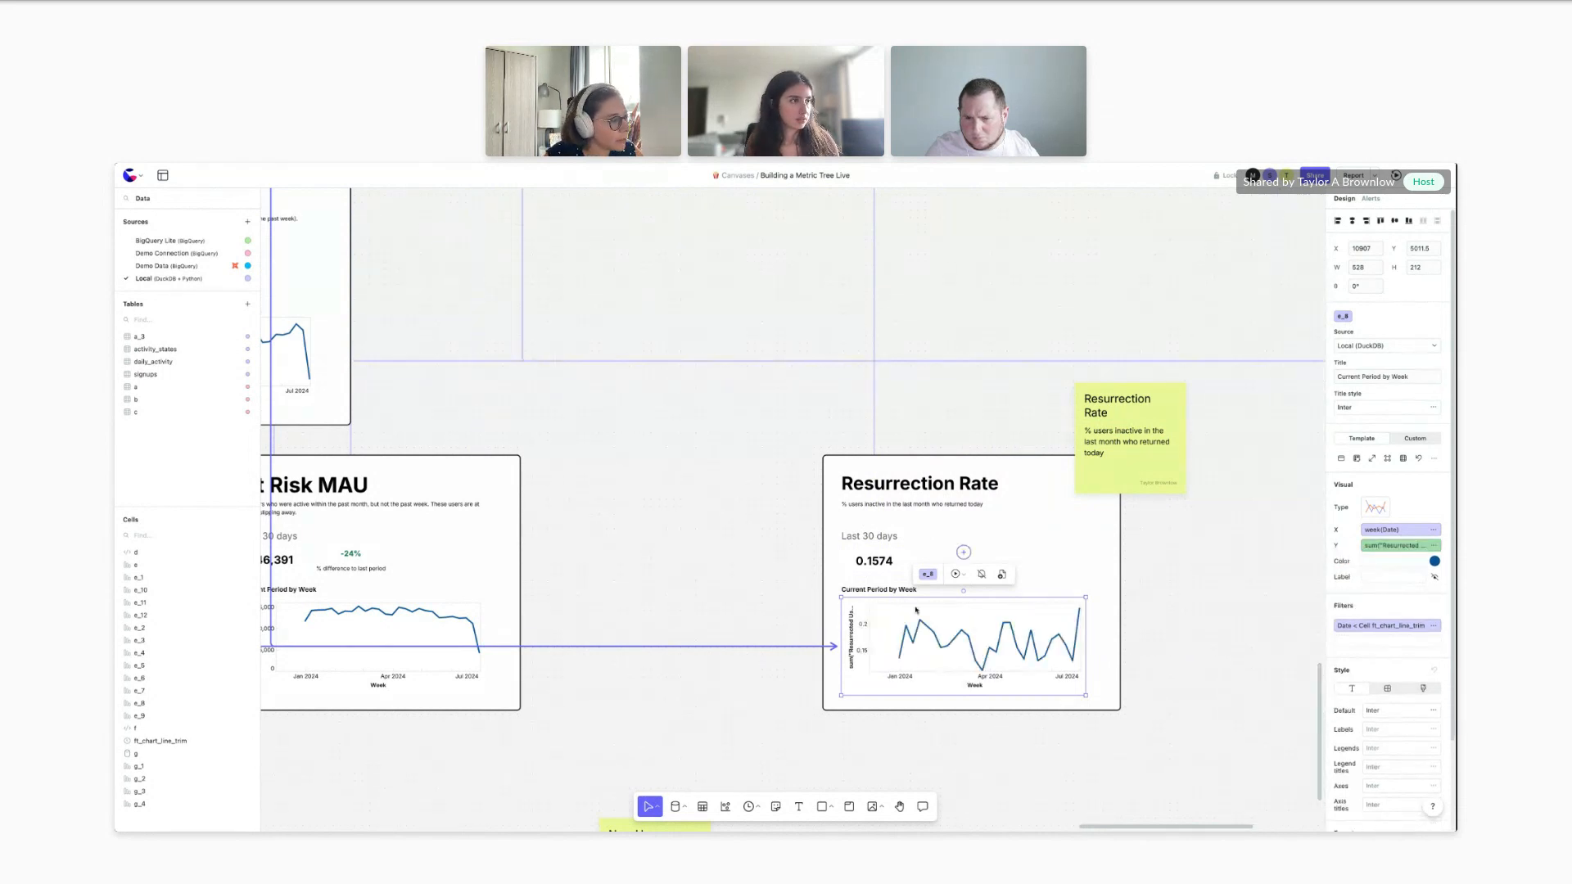
Format the Resurrection Rate card's Last 30 days figure as a whole-number percentage
{"action": "left_click", "coordinate": [873, 561]}
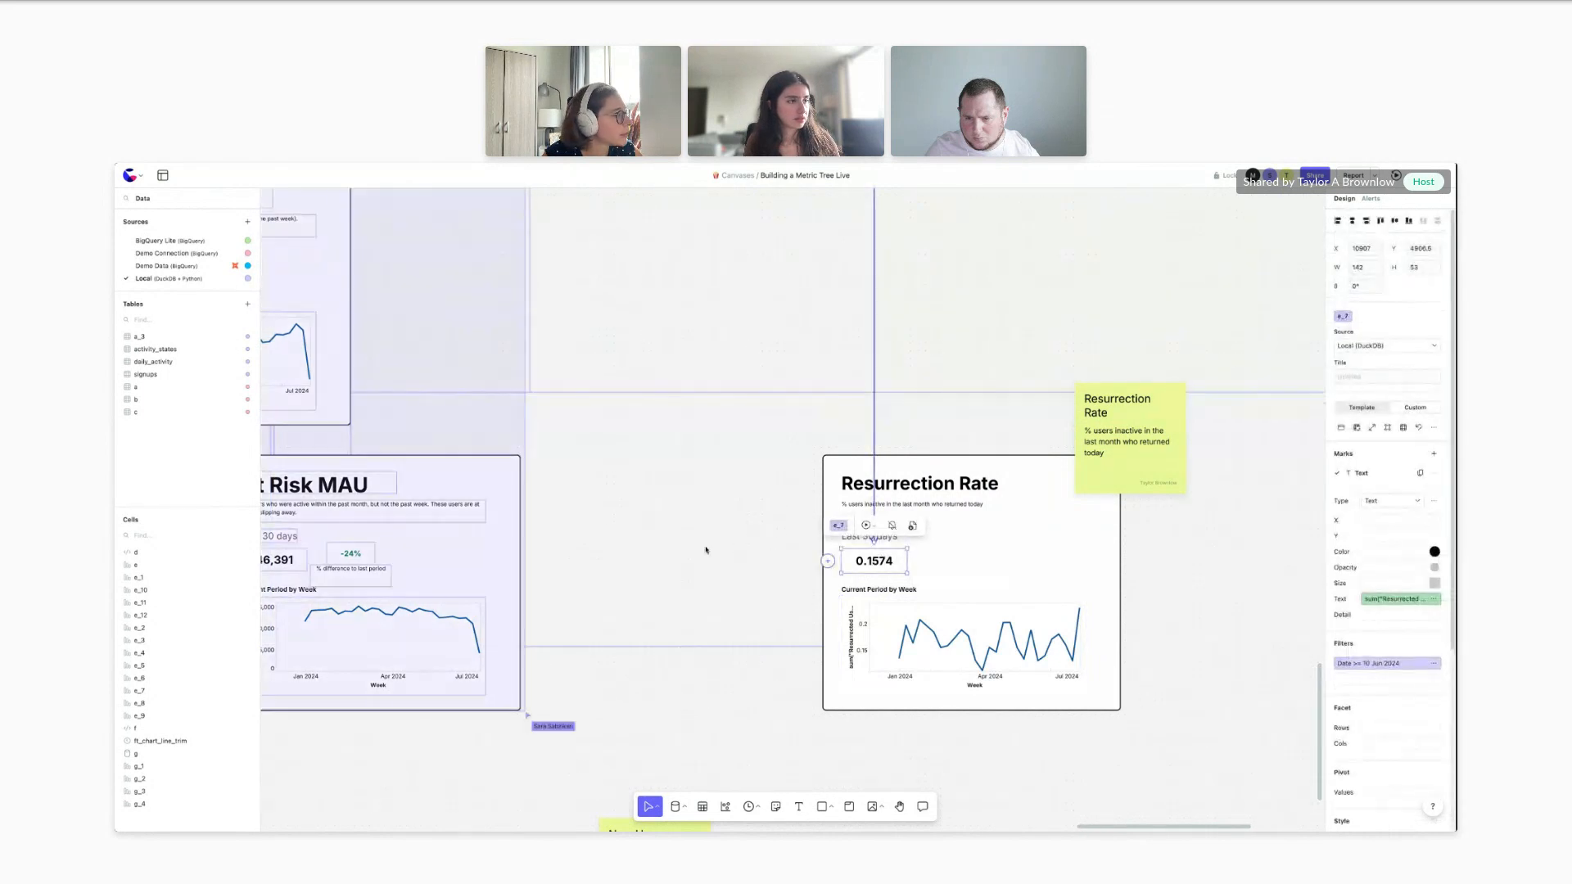
{"action": "scroll", "coordinate": [705, 548], "scroll_direction": "left", "scroll_amount": 3}
{"action": "scroll", "coordinate": [704, 548], "scroll_direction": "down", "scroll_amount": 4}
{"action": "scroll", "coordinate": [887, 481], "scroll_direction": "right", "scroll_amount": 2}
{"action": "left_click", "coordinate": [1434, 600]}
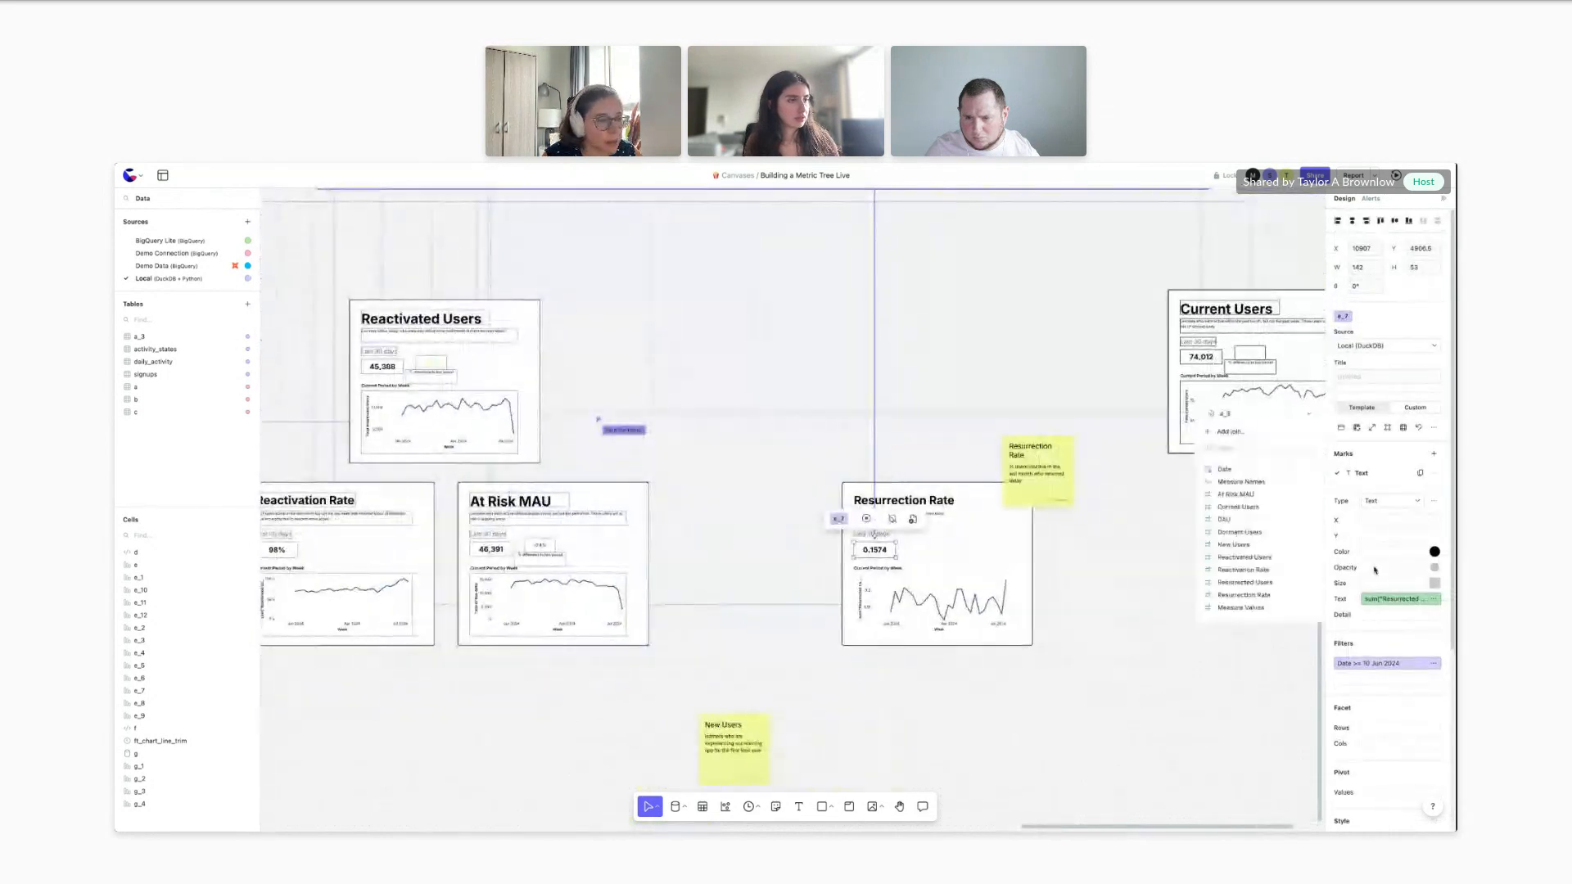
{"action": "left_click", "coordinate": [1438, 604]}
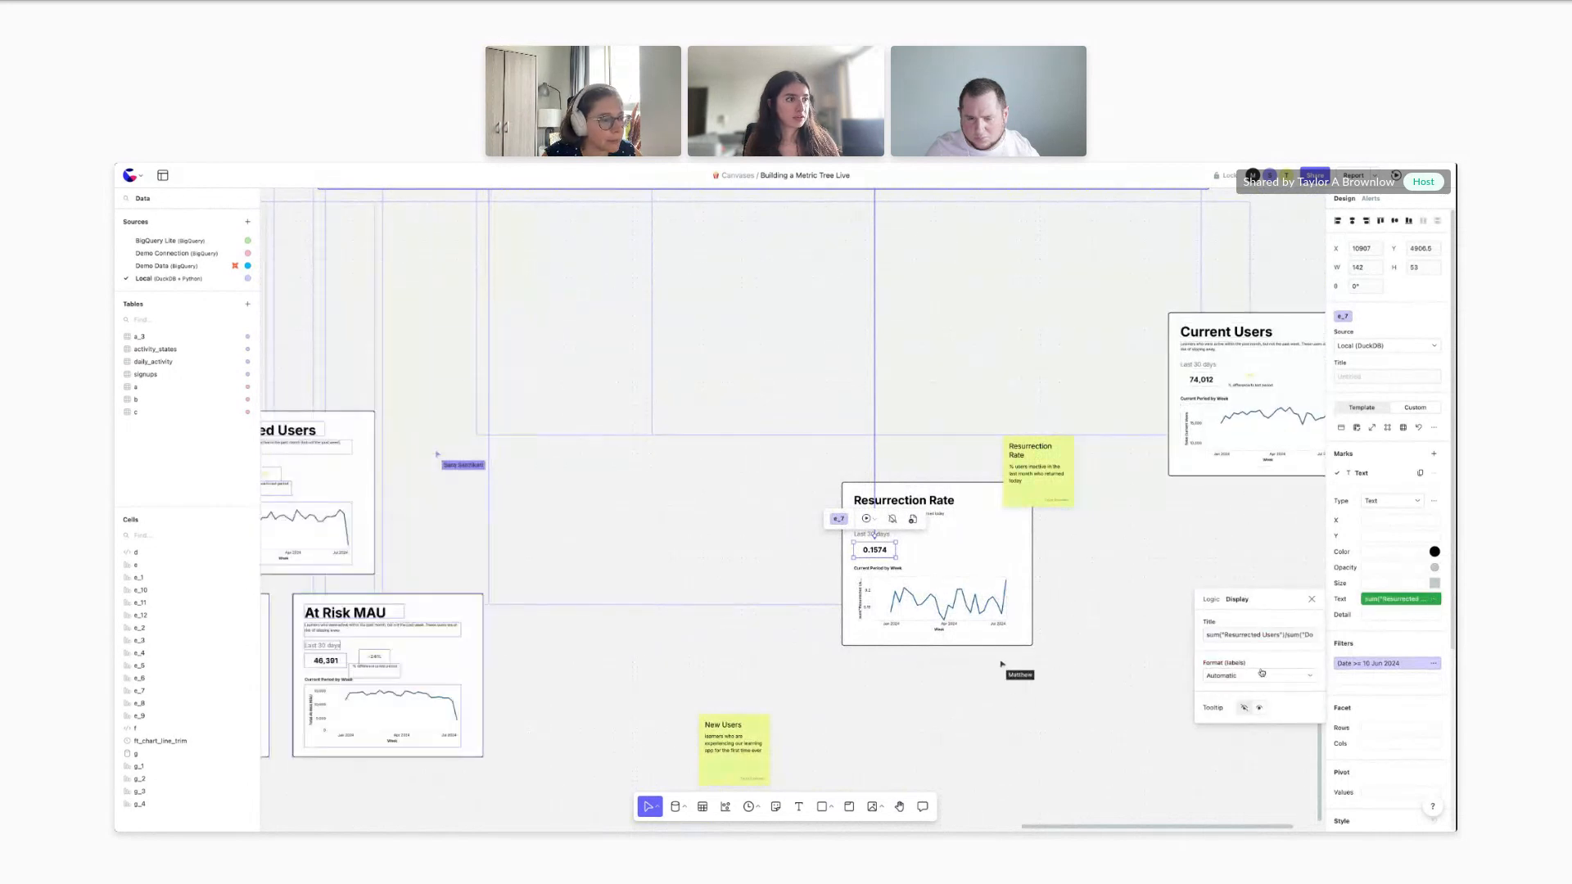
{"action": "left_click", "coordinate": [1250, 678]}
{"action": "left_click", "coordinate": [1223, 745]}
{"action": "left_click", "coordinate": [1028, 712]}
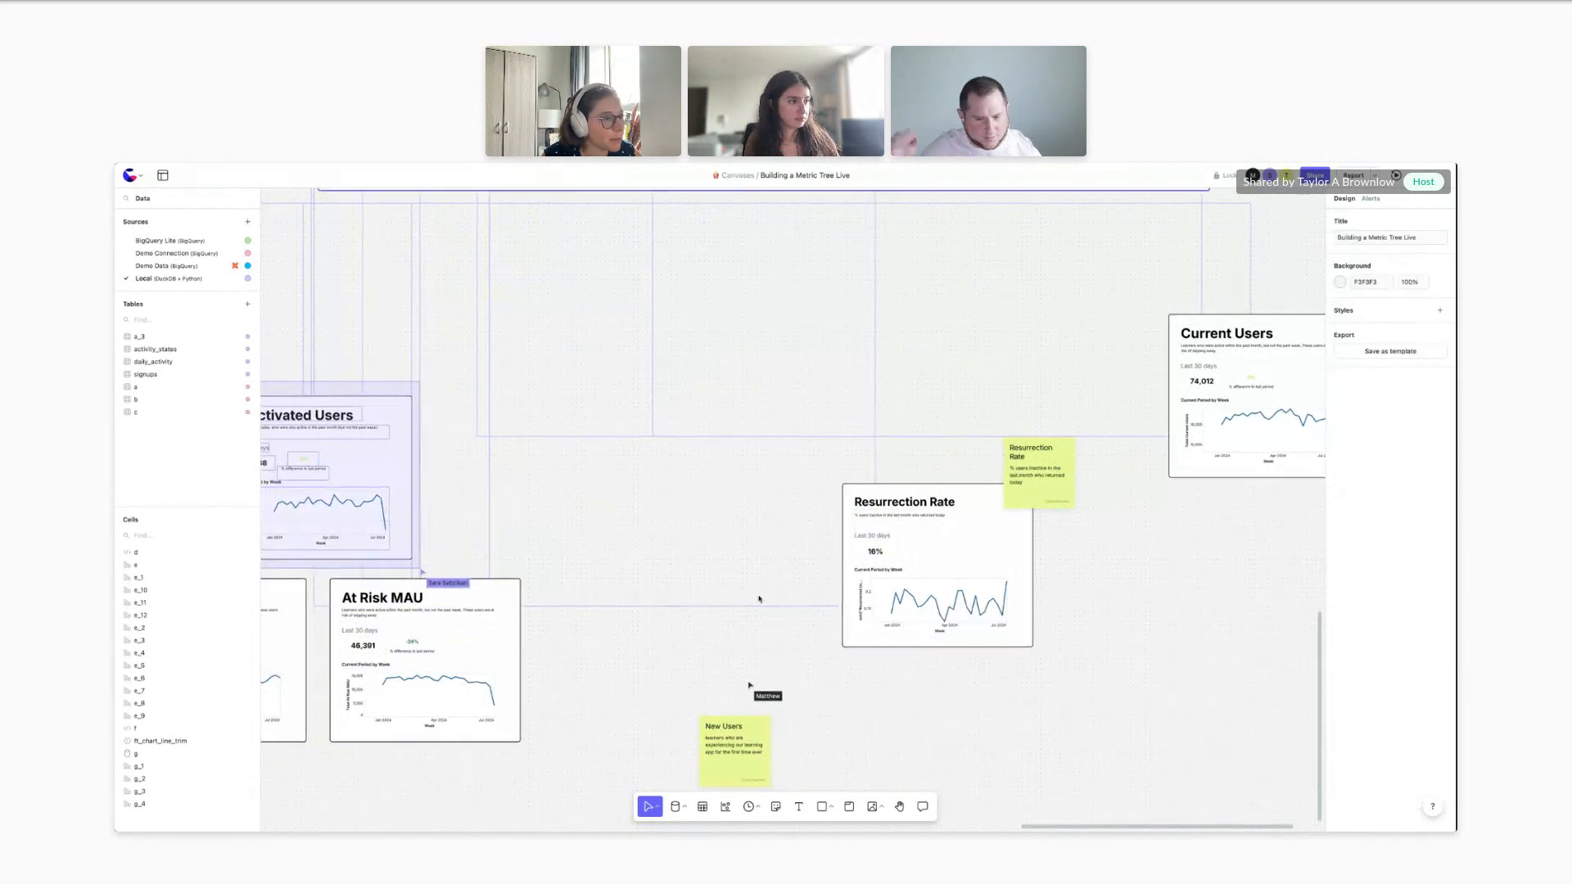
{"action": "scroll", "coordinate": [758, 600], "scroll_direction": "left", "scroll_amount": 1}
{"action": "scroll", "coordinate": [758, 600], "scroll_direction": "up", "scroll_amount": 1}
{"action": "left_click", "coordinate": [1088, 593]}
{"action": "left_click", "coordinate": [856, 562]}
{"action": "scroll", "coordinate": [856, 563], "scroll_direction": "right", "scroll_amount": 2}
{"action": "scroll", "coordinate": [857, 562], "scroll_direction": "down", "scroll_amount": 1}
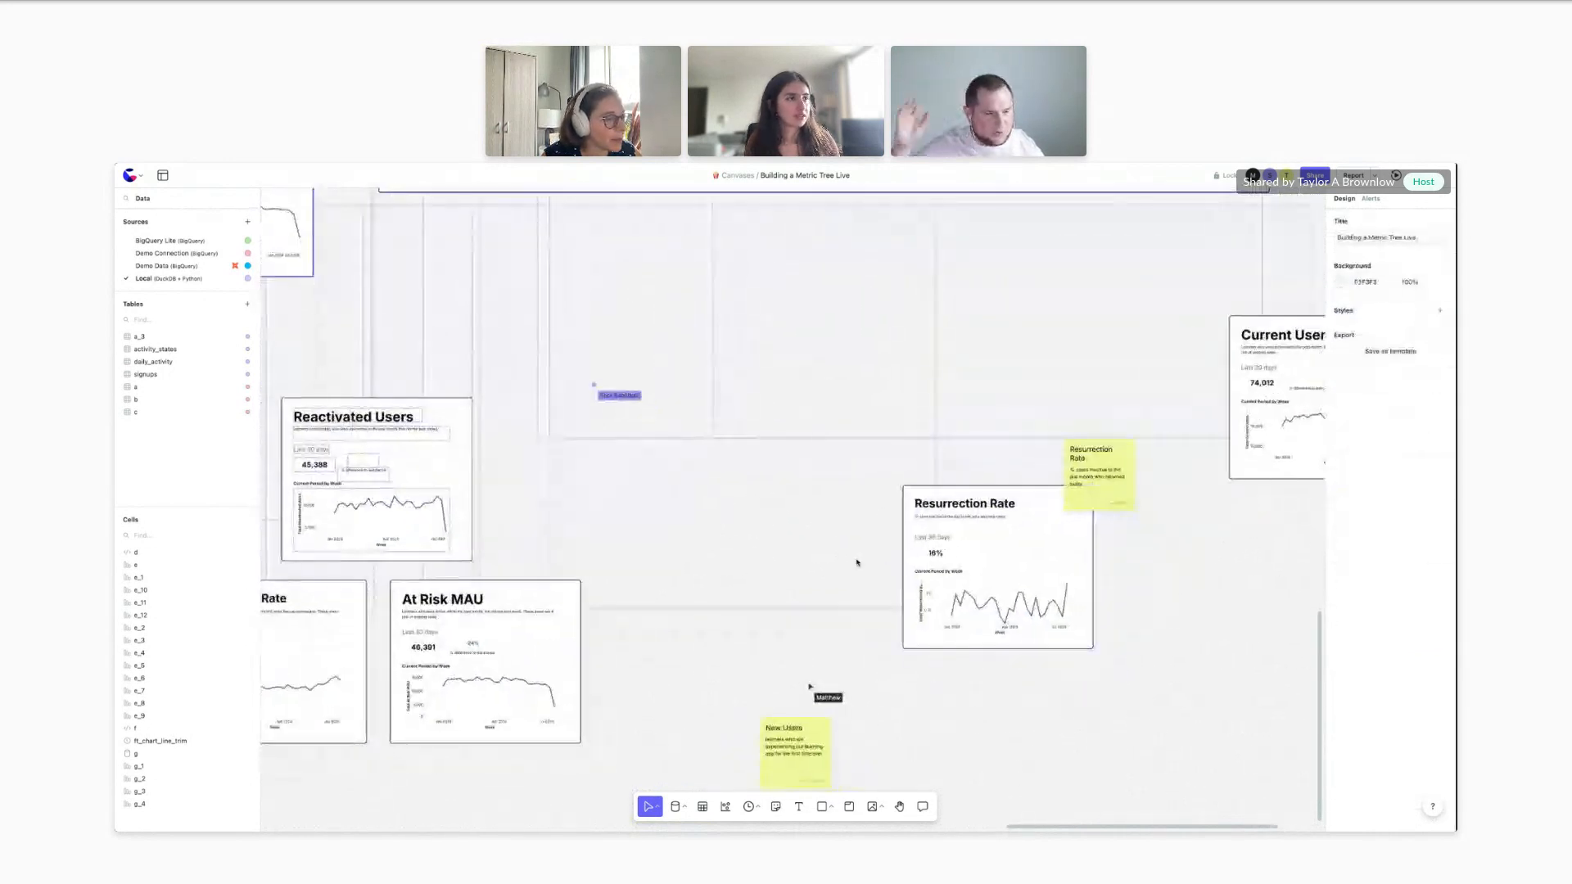
{"action": "scroll", "coordinate": [847, 553], "scroll_direction": "right", "scroll_amount": 2}
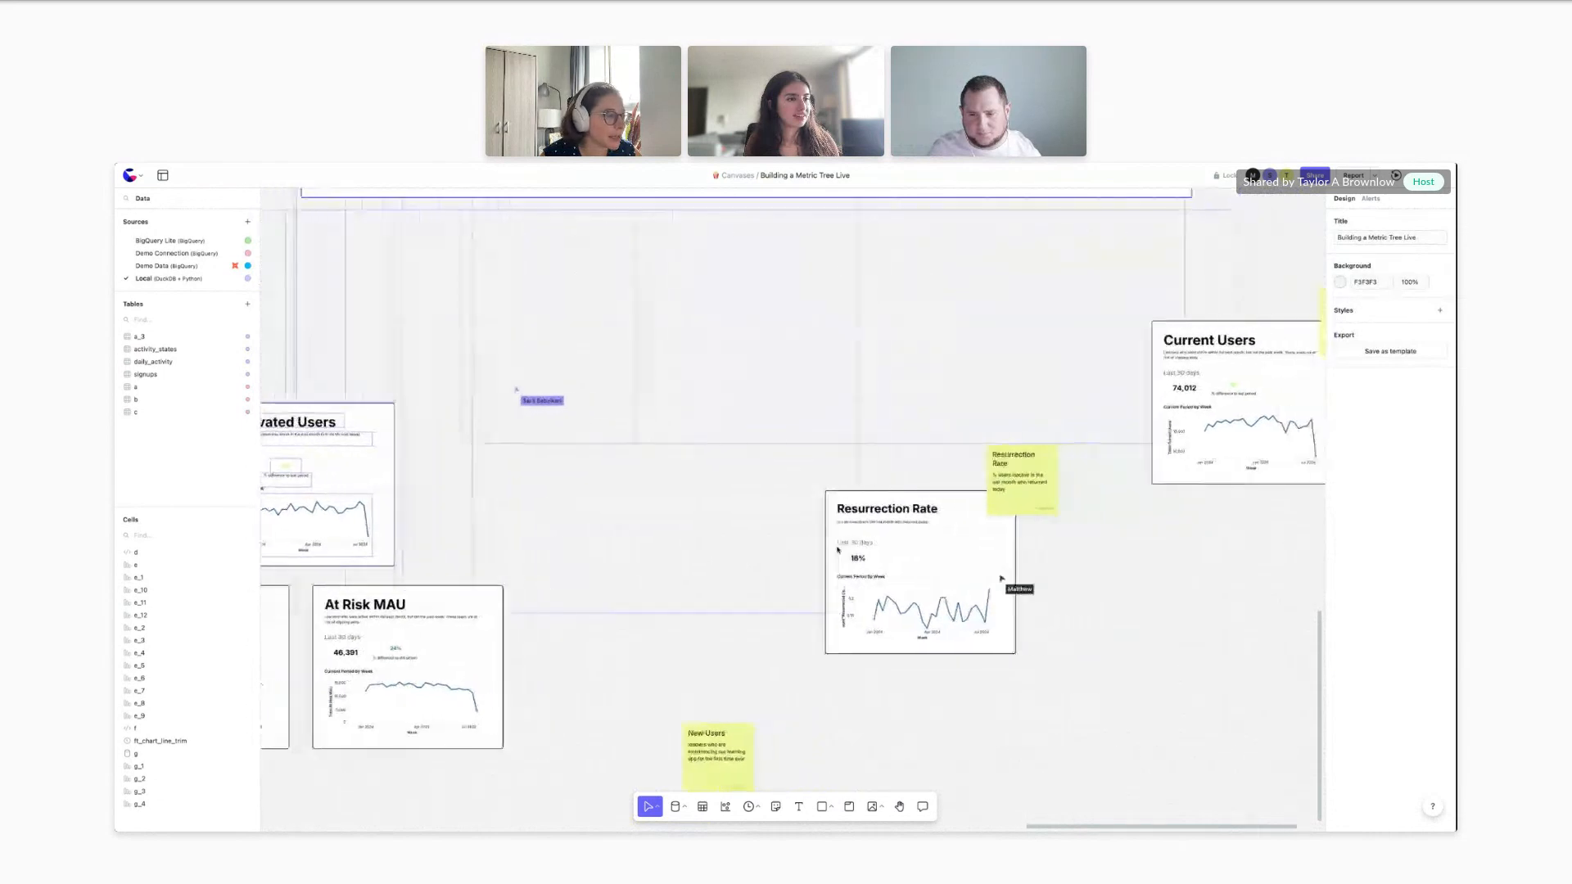
{"action": "scroll", "coordinate": [745, 513], "scroll_direction": "right", "scroll_amount": 2}
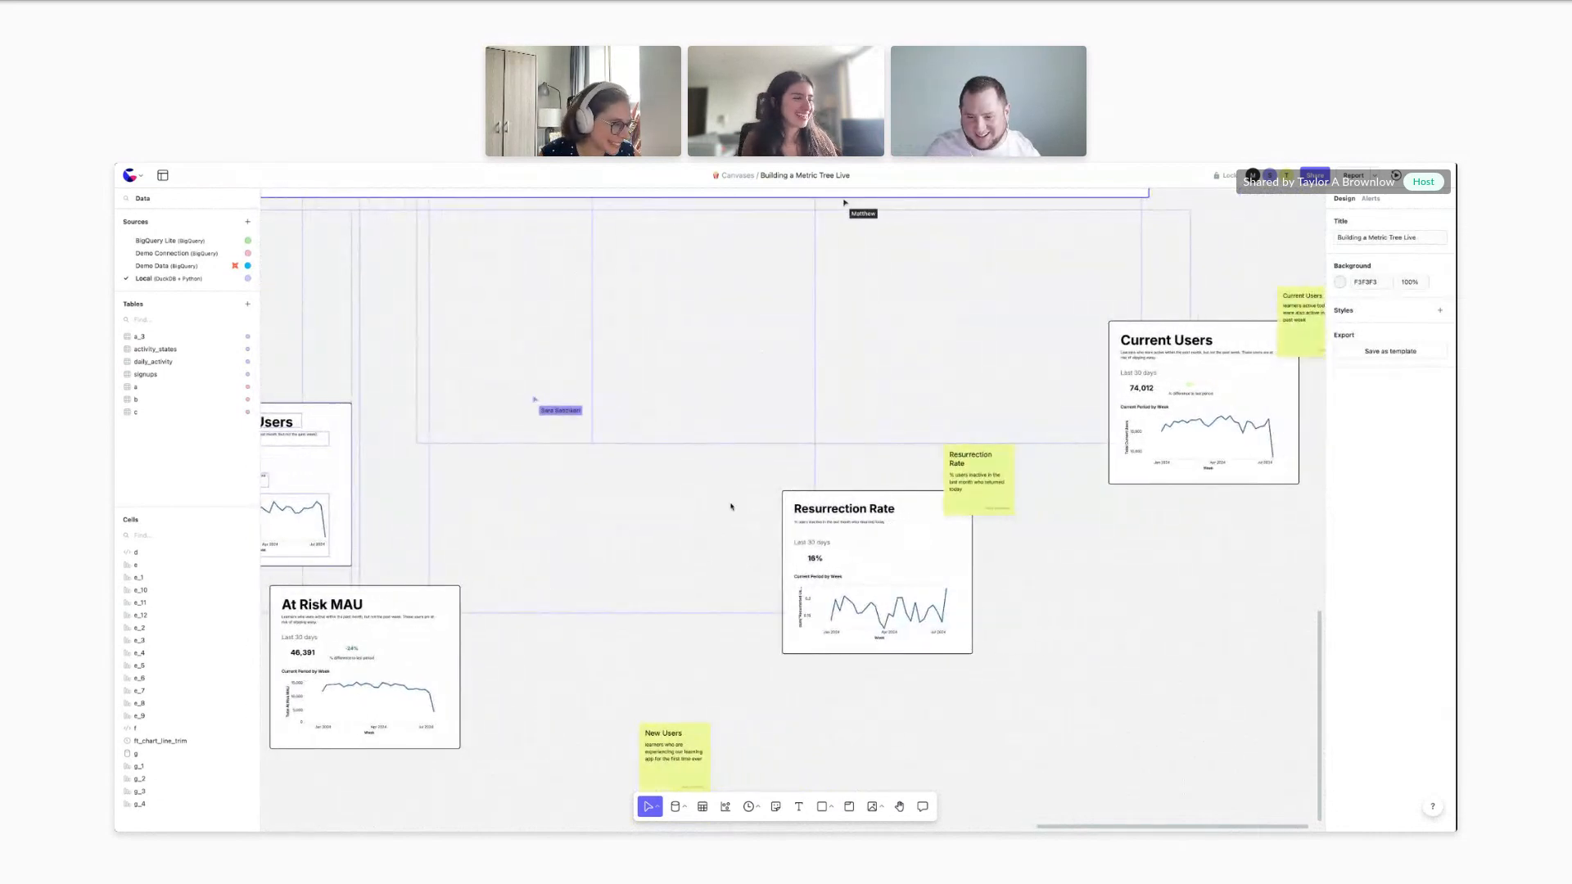
Copy the percent-change figure and its "% difference to last period" label from the At Risk MAU card into the Resurrection Rate card
{"action": "scroll", "coordinate": [657, 546], "scroll_direction": "left", "scroll_amount": 5}
{"action": "scroll", "coordinate": [625, 592], "scroll_direction": "up", "scroll_amount": 4}
{"action": "left_click", "coordinate": [677, 583]}
{"action": "left_click", "coordinate": [680, 600], "text": "shift"}
{"action": "key", "text": "ctrl+c"}
{"action": "key", "text": "ctrl+v"}
{"action": "left_click_drag", "start_coordinate": [677, 591], "coordinate": [1002, 442]}
{"action": "scroll", "coordinate": [1056, 528], "scroll_direction": "right", "scroll_amount": 6}
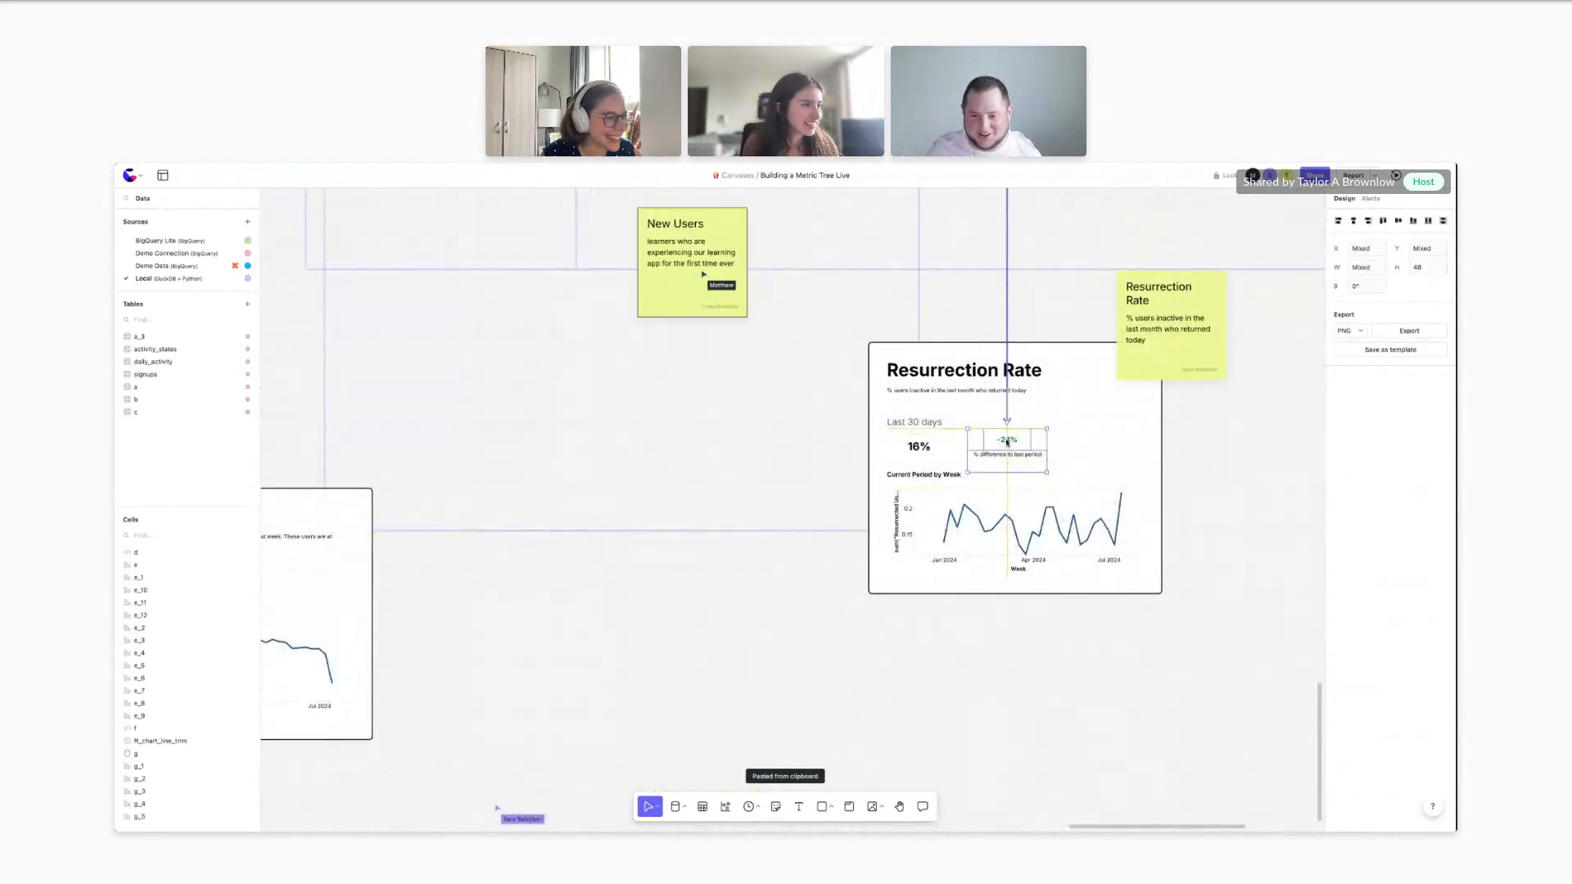
{"action": "left_click", "coordinate": [786, 450]}
{"action": "scroll", "coordinate": [786, 451], "scroll_direction": "up", "scroll_amount": 1}
{"action": "scroll", "coordinate": [786, 450], "scroll_direction": "right", "scroll_amount": 1}
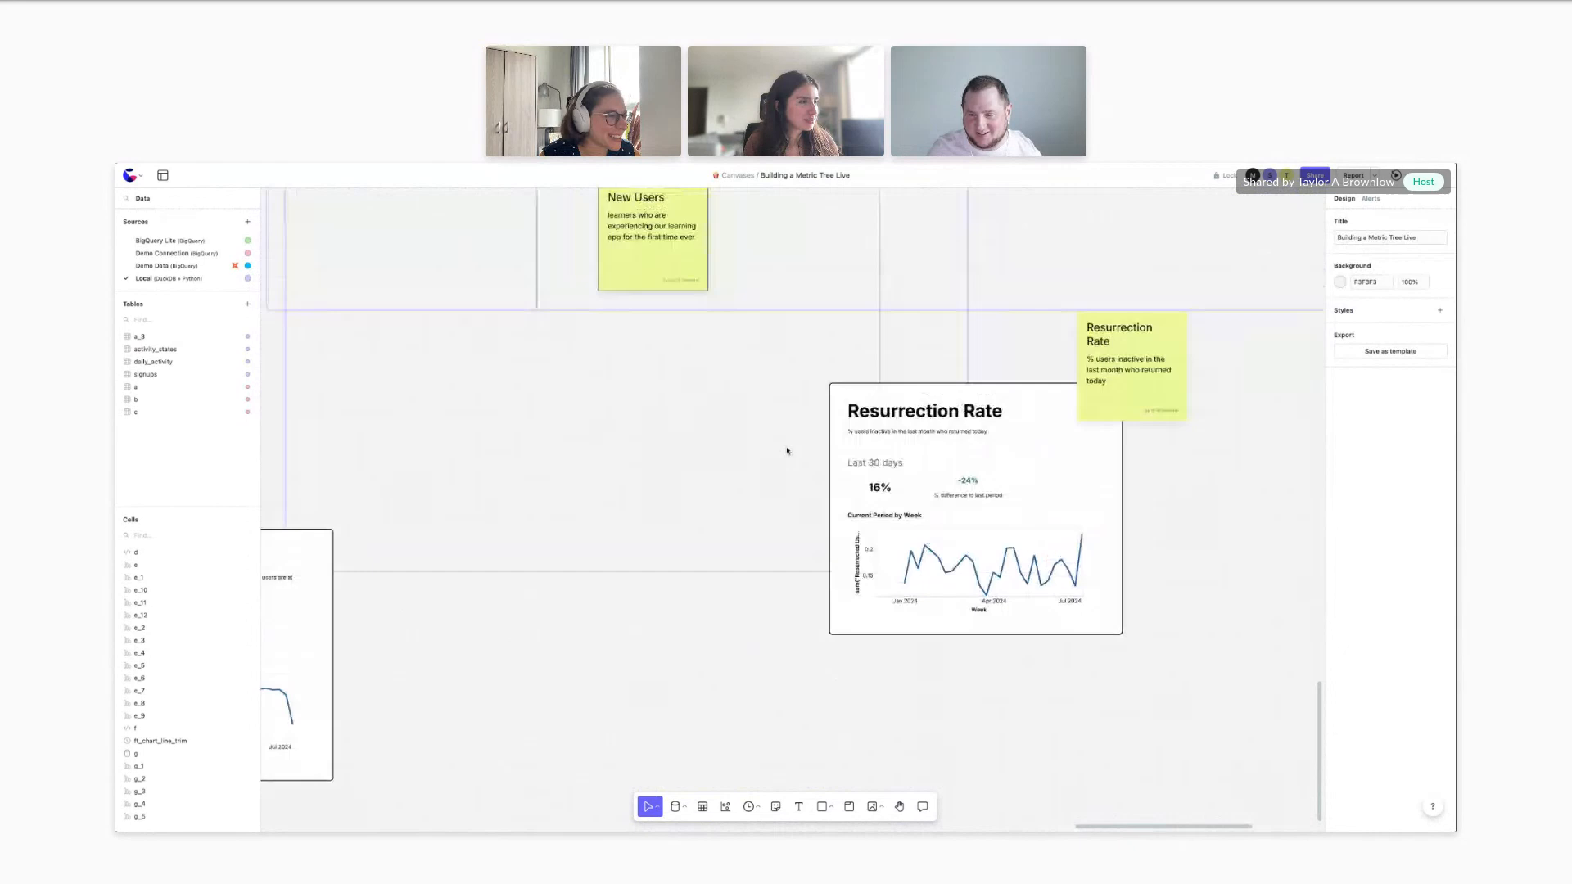
Change the variable filter on the Resurrection Rate card's percent-change figure from At Risk MAU to Resurrected Users
{"action": "left_click", "coordinate": [972, 482]}
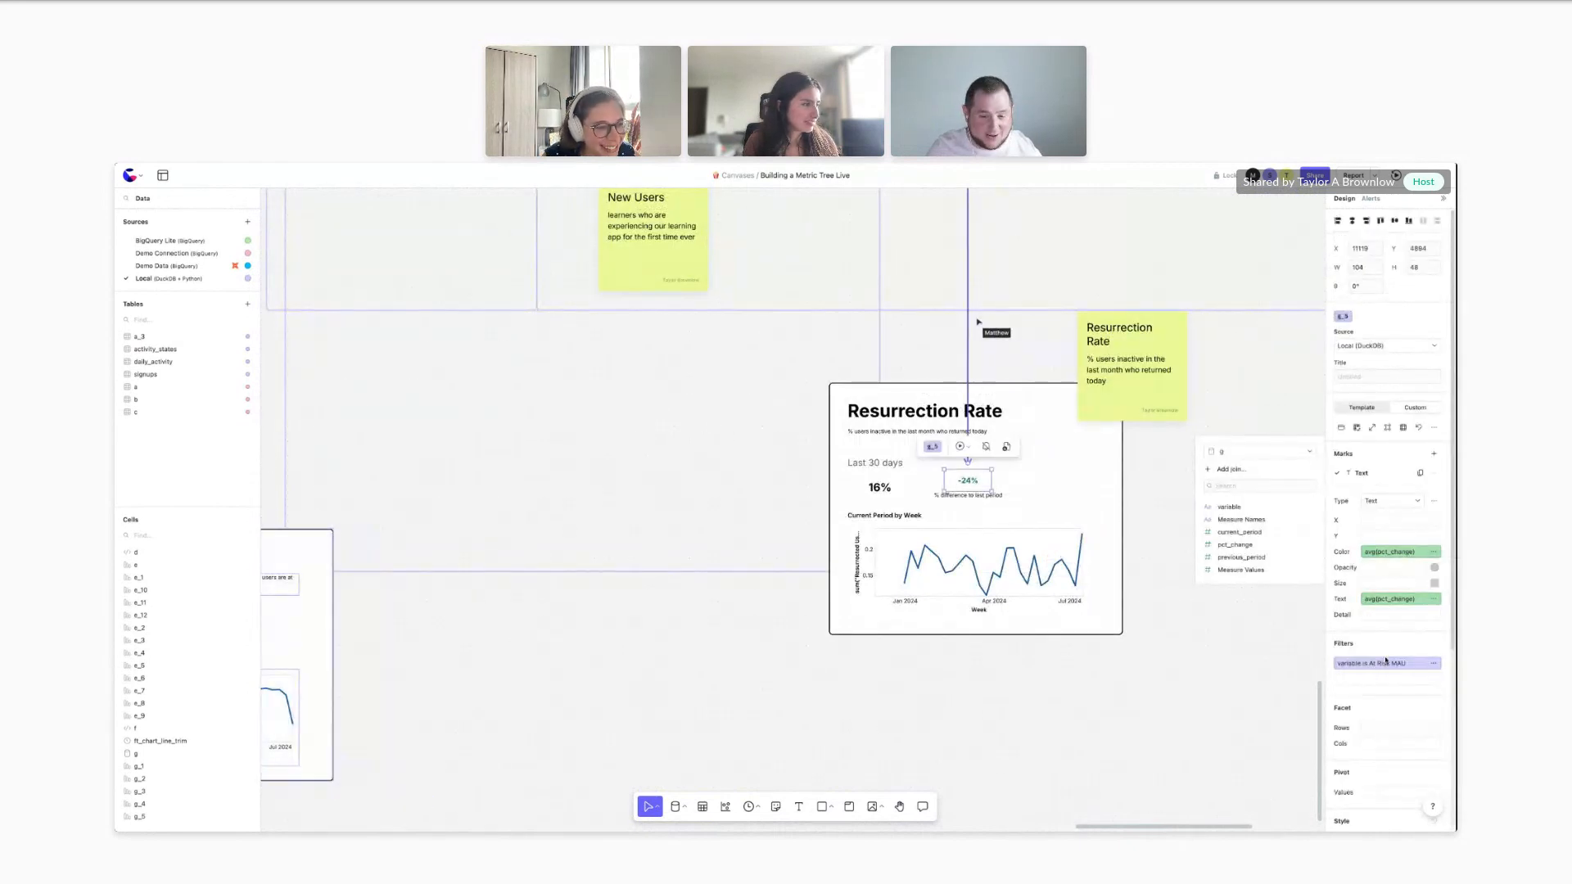
{"action": "left_click", "coordinate": [1385, 661]}
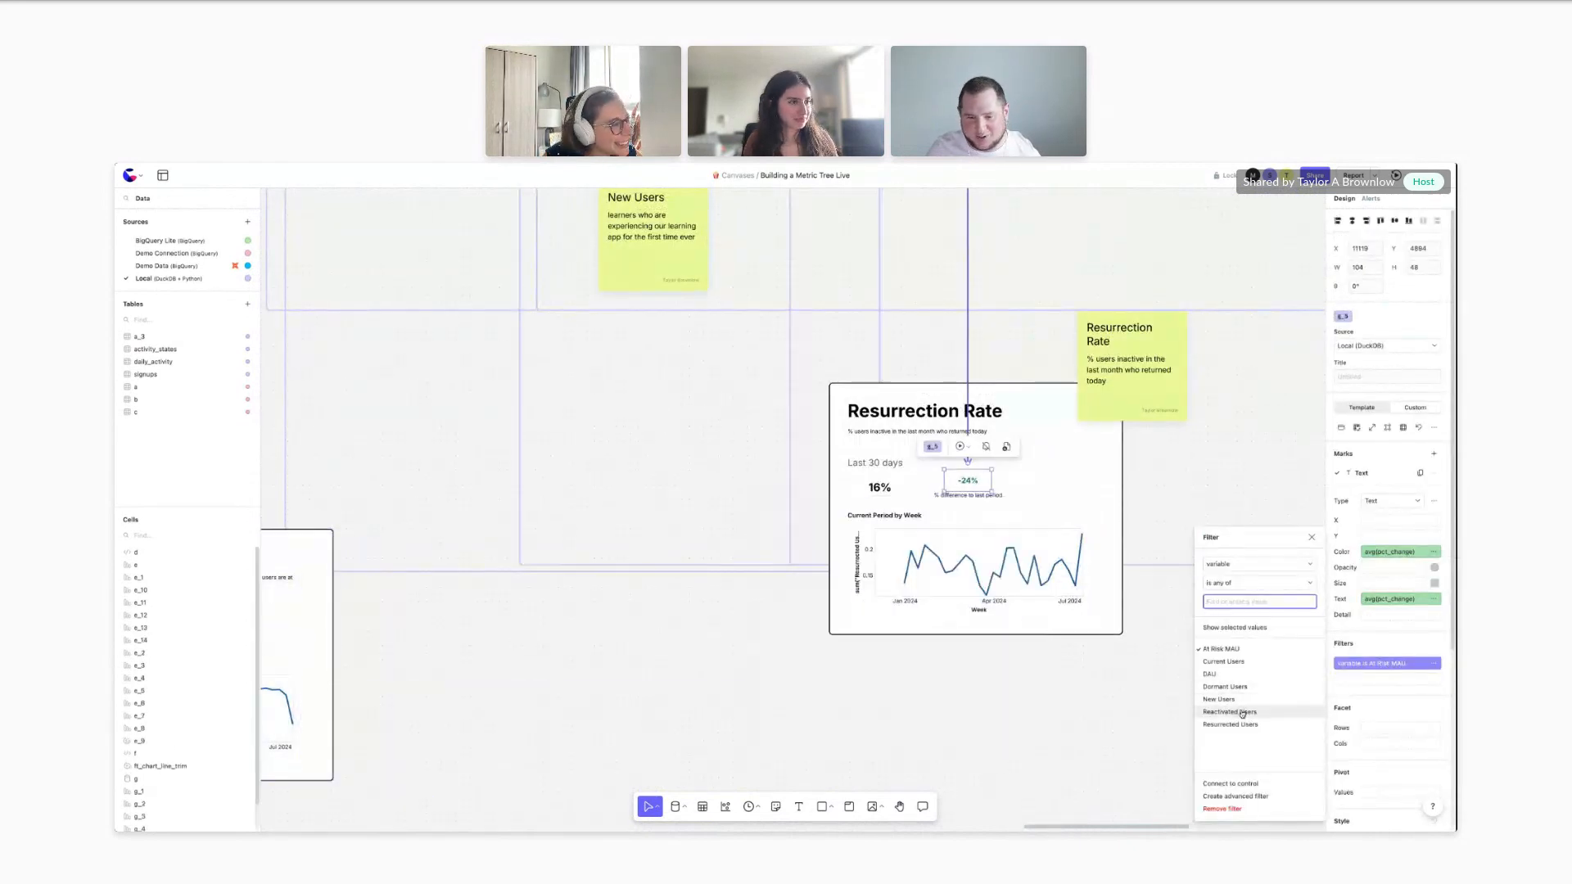
{"action": "left_click", "coordinate": [1222, 649]}
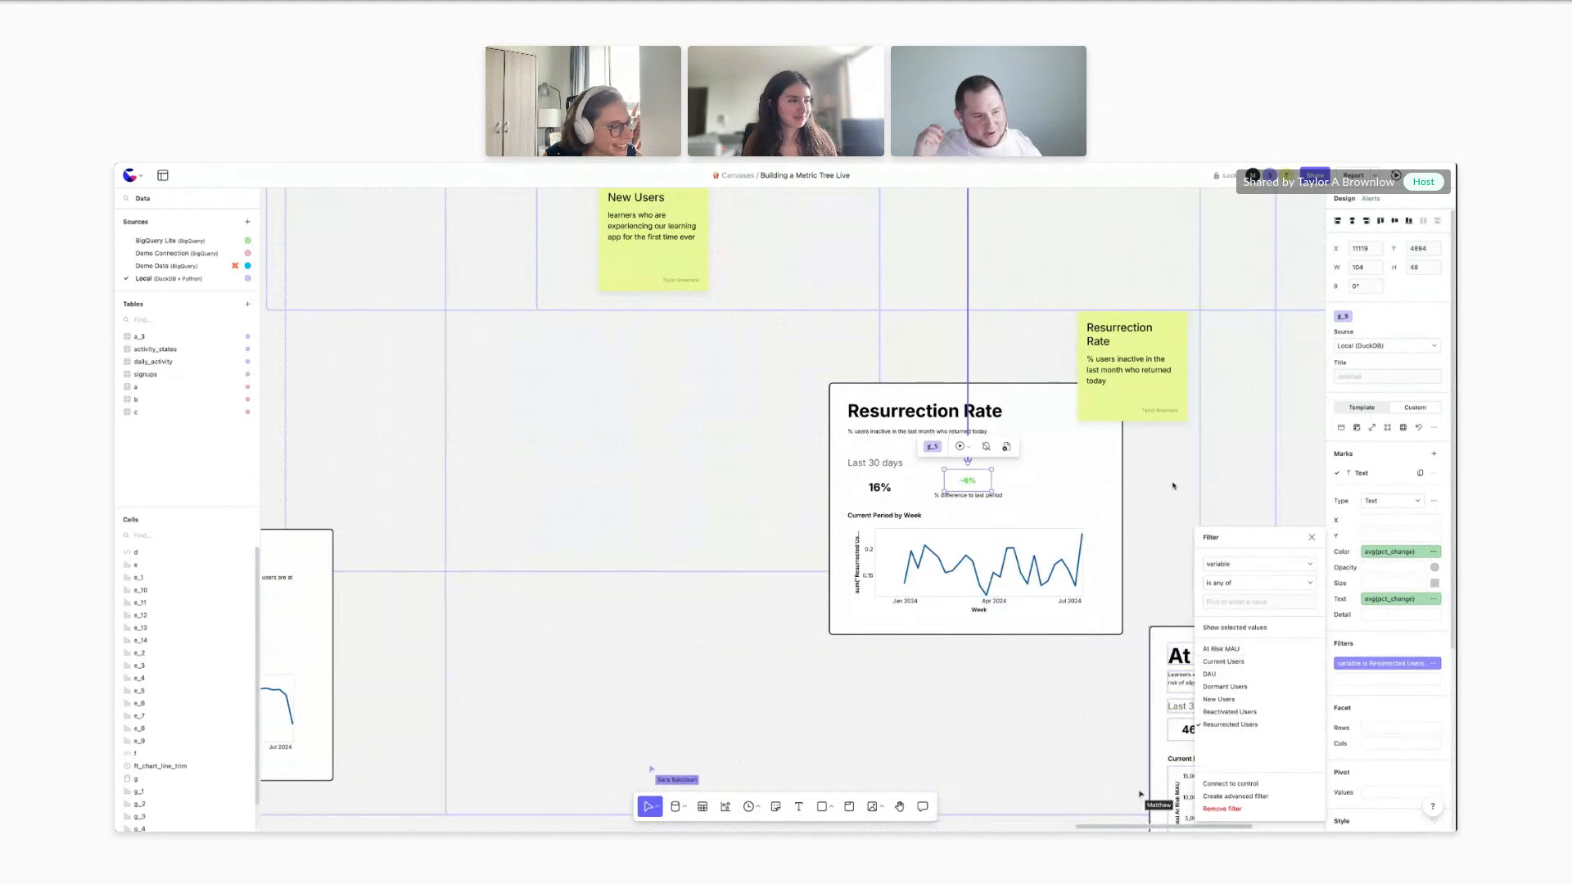
{"action": "left_click", "coordinate": [1173, 475]}
Delete the copied Resurrection Rate sticky note at the corner of the Resurrection Rate card
{"action": "scroll", "coordinate": [1143, 485], "scroll_direction": "right", "scroll_amount": 1}
{"action": "scroll", "coordinate": [1129, 495], "scroll_direction": "left", "scroll_amount": 2}
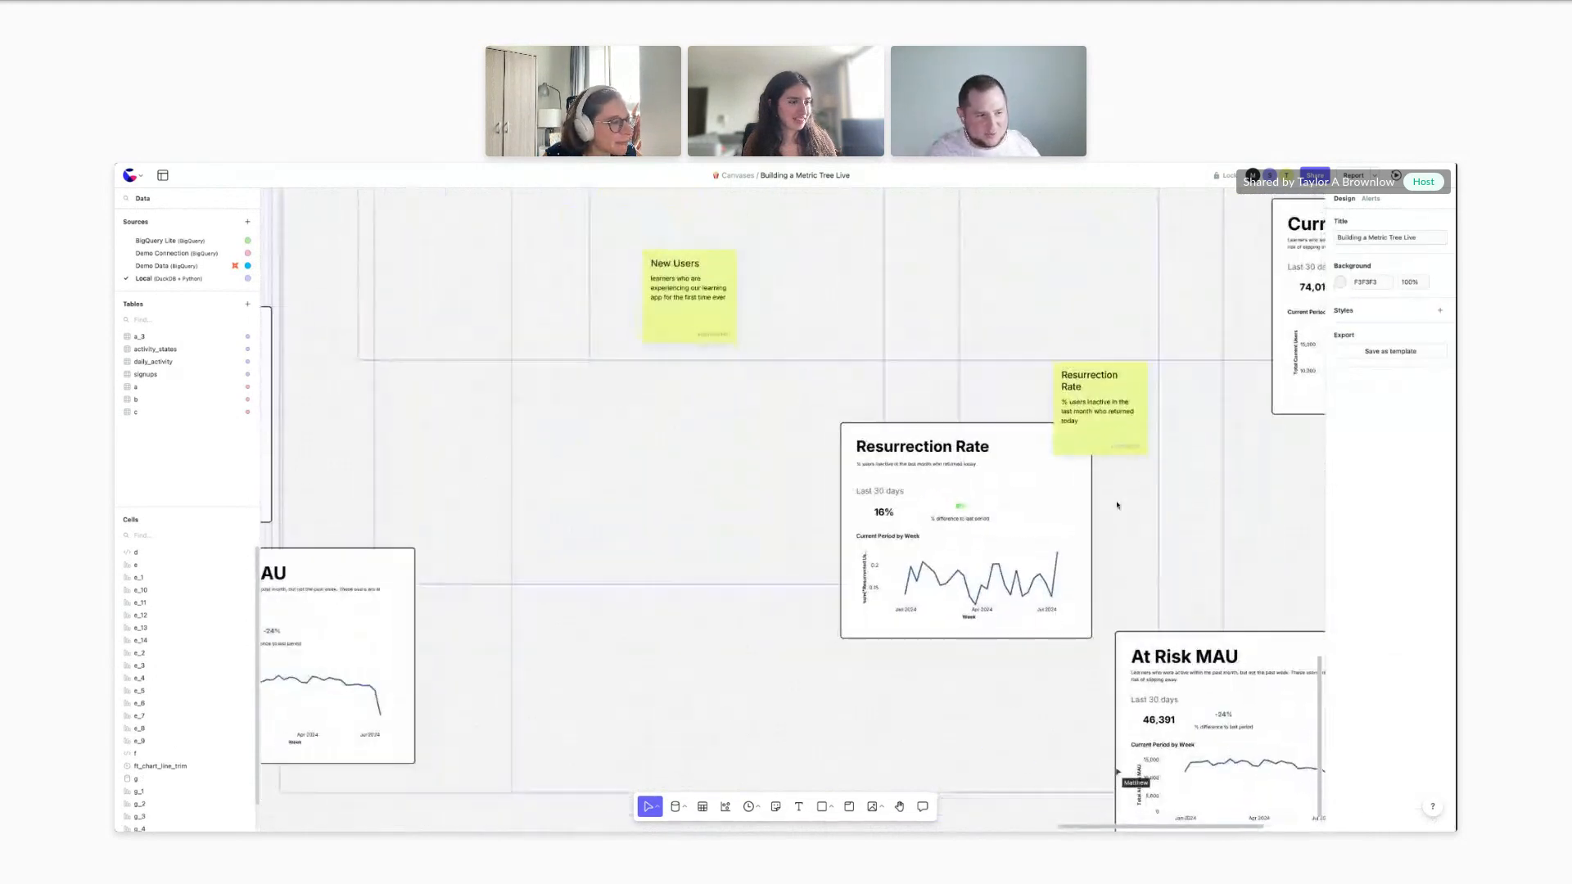
{"action": "scroll", "coordinate": [1116, 502], "scroll_direction": "down", "scroll_amount": 3}
{"action": "left_click", "coordinate": [1074, 445]}
{"action": "scroll", "coordinate": [1074, 444], "scroll_direction": "down", "scroll_amount": 3}
{"action": "scroll", "coordinate": [1074, 445], "scroll_direction": "up", "scroll_amount": 2}
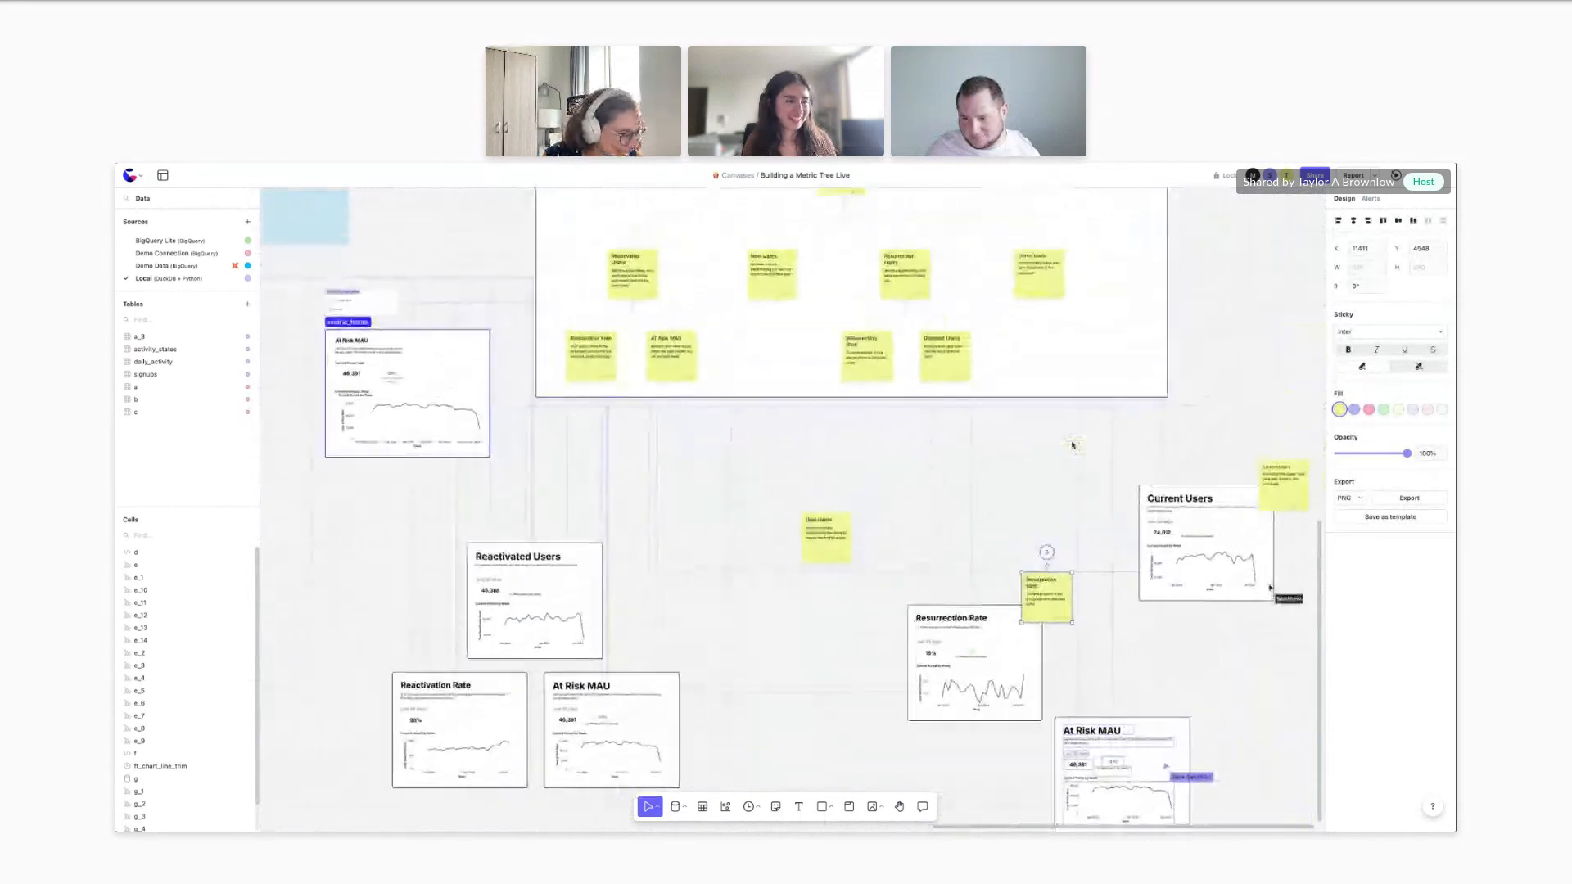
{"action": "scroll", "coordinate": [1048, 609], "scroll_direction": "up", "scroll_amount": 2}
{"action": "key", "text": "Delete"}
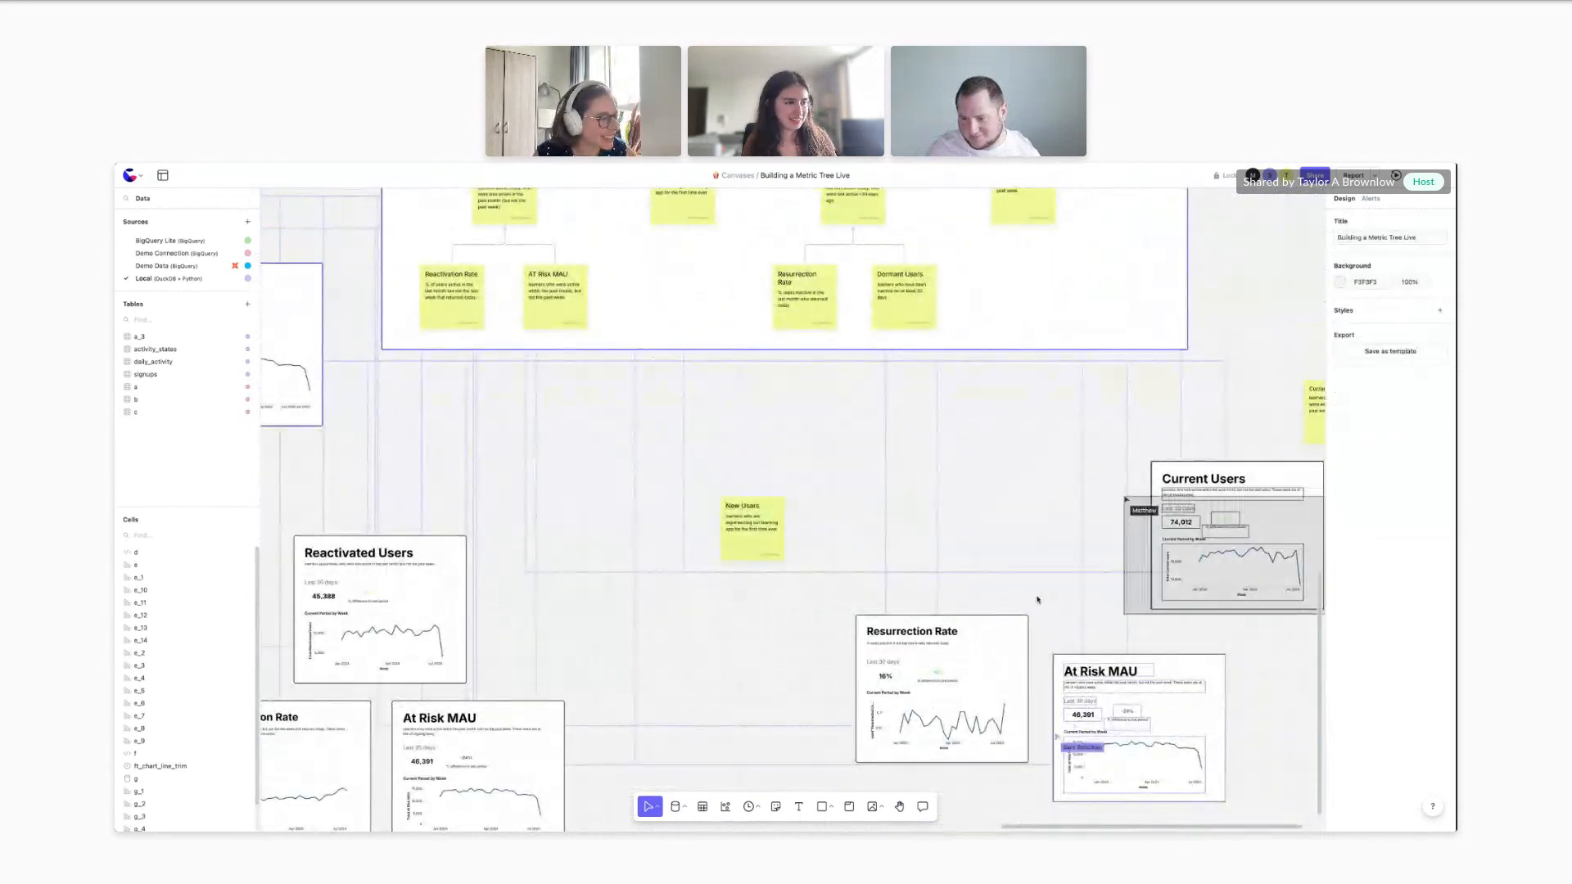
Duplicate the whole Reactivated Users card and place the copy just beneath the DAU Metric Tree Definitions frame
{"action": "scroll", "coordinate": [791, 526], "scroll_direction": "down", "scroll_amount": 2}
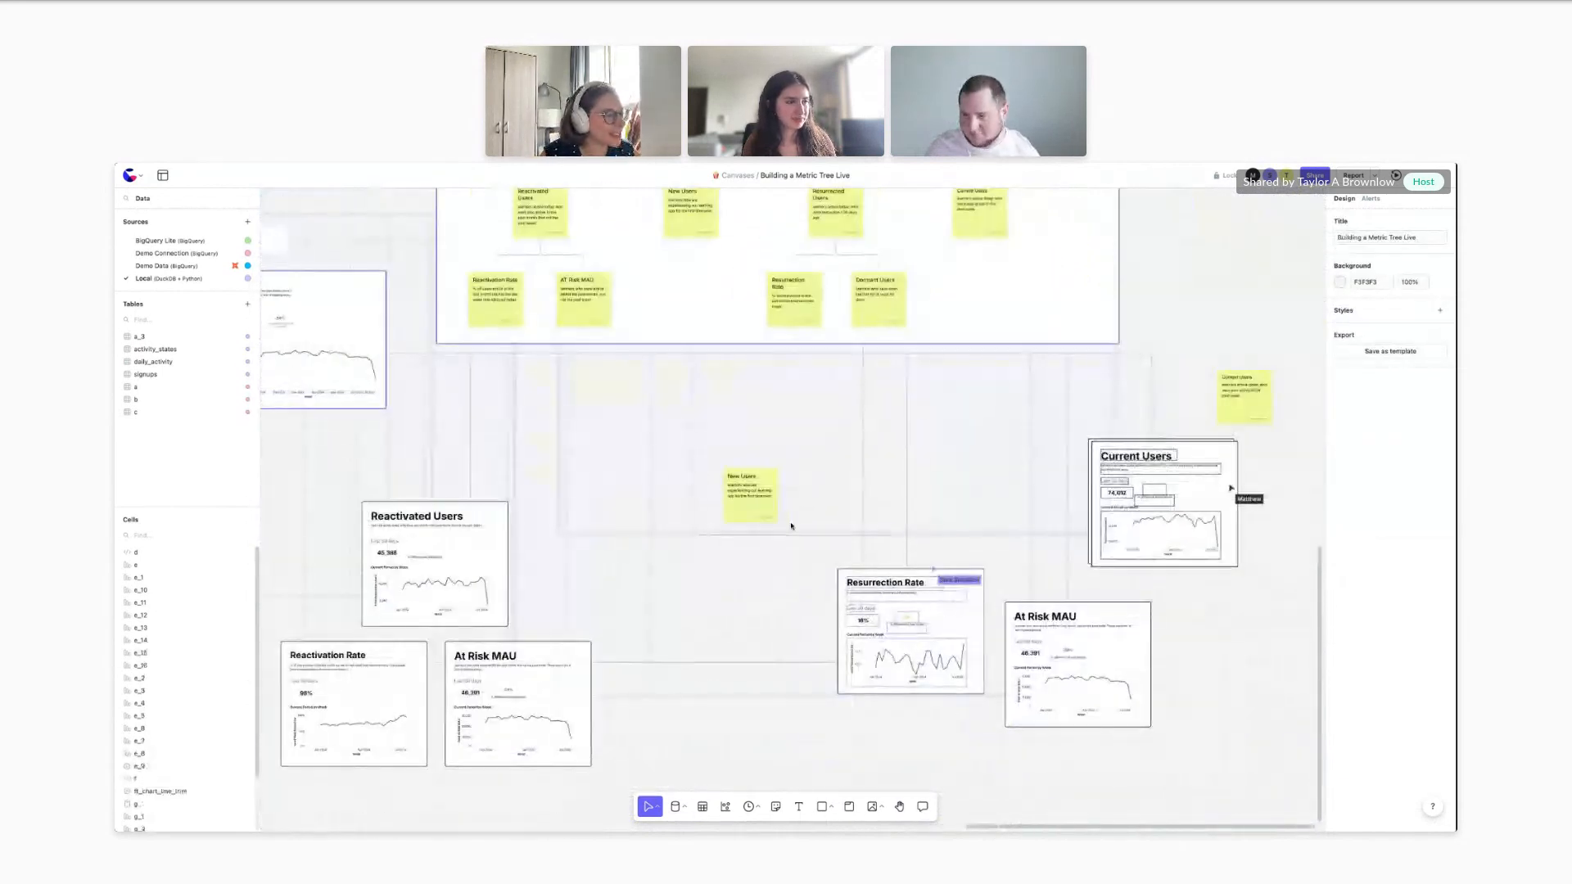
{"action": "scroll", "coordinate": [798, 504], "scroll_direction": "down", "scroll_amount": 1}
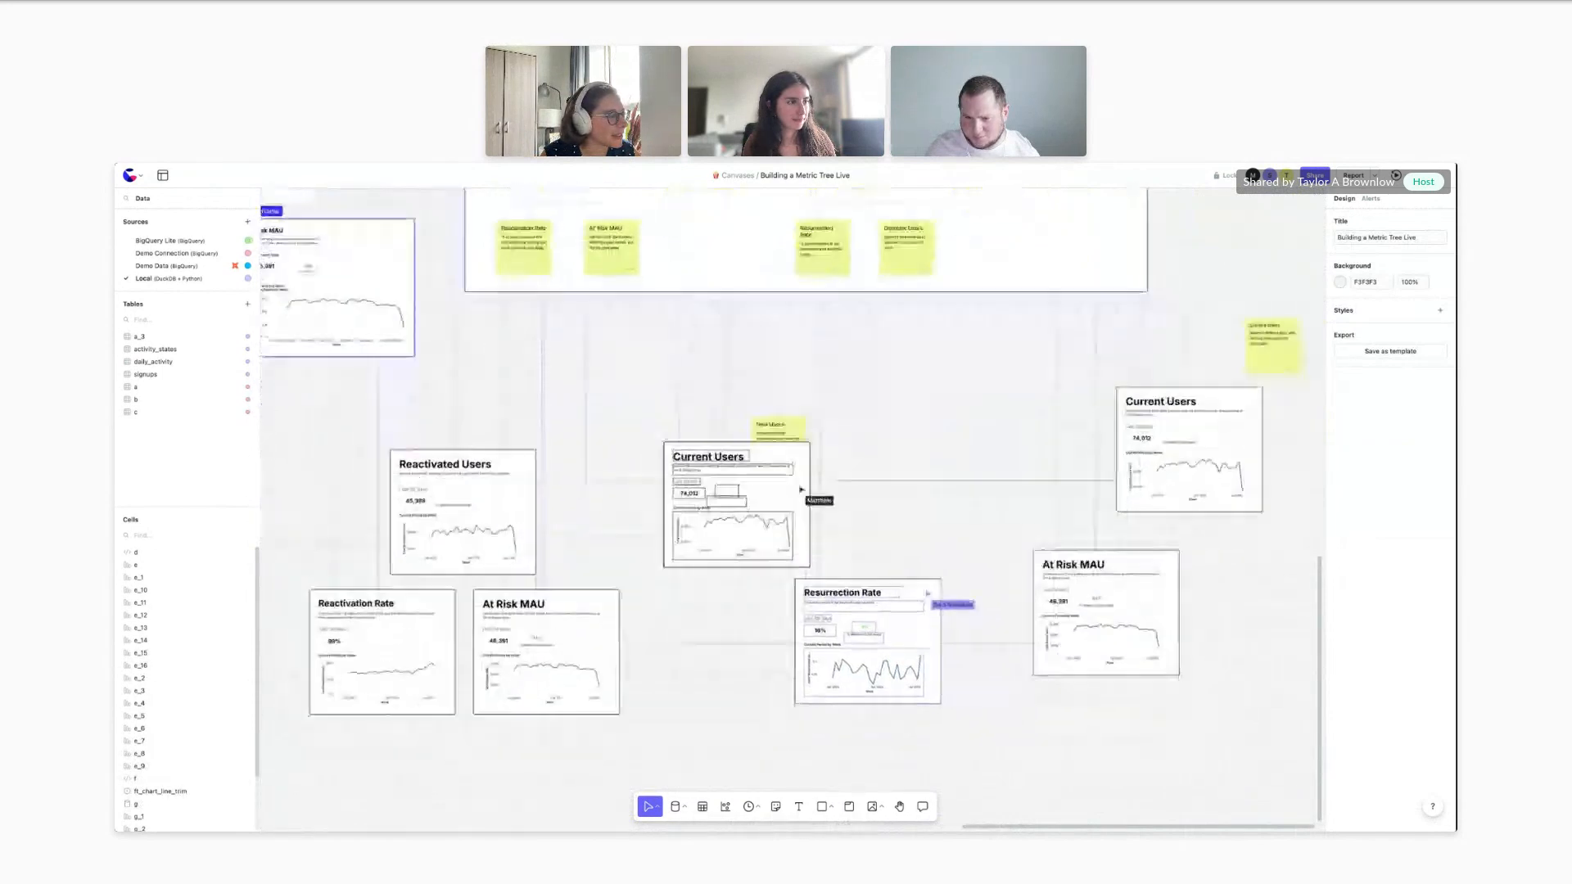
{"action": "scroll", "coordinate": [798, 504], "scroll_direction": "down", "scroll_amount": 3}
{"action": "scroll", "coordinate": [872, 489], "scroll_direction": "left", "scroll_amount": 2}
{"action": "scroll", "coordinate": [873, 490], "scroll_direction": "left", "scroll_amount": 2}
{"action": "left_click_drag", "start_coordinate": [776, 437], "coordinate": [923, 546]}
{"action": "left_click", "coordinate": [911, 550]}
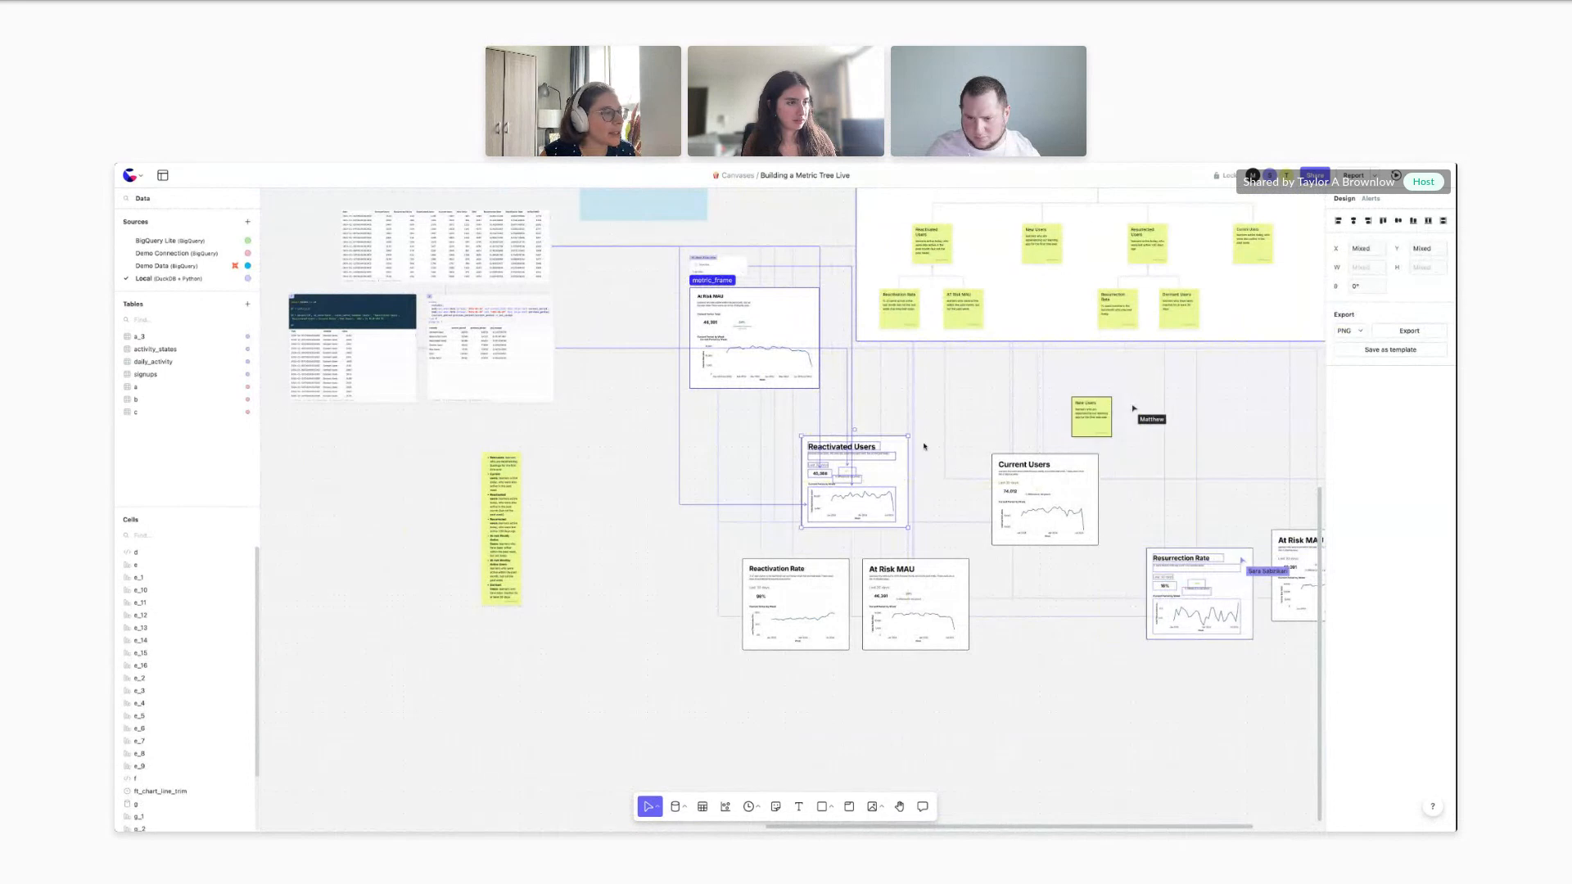
{"action": "scroll", "coordinate": [913, 550], "scroll_direction": "up", "scroll_amount": 3}
{"action": "key", "text": "ctrl+v"}
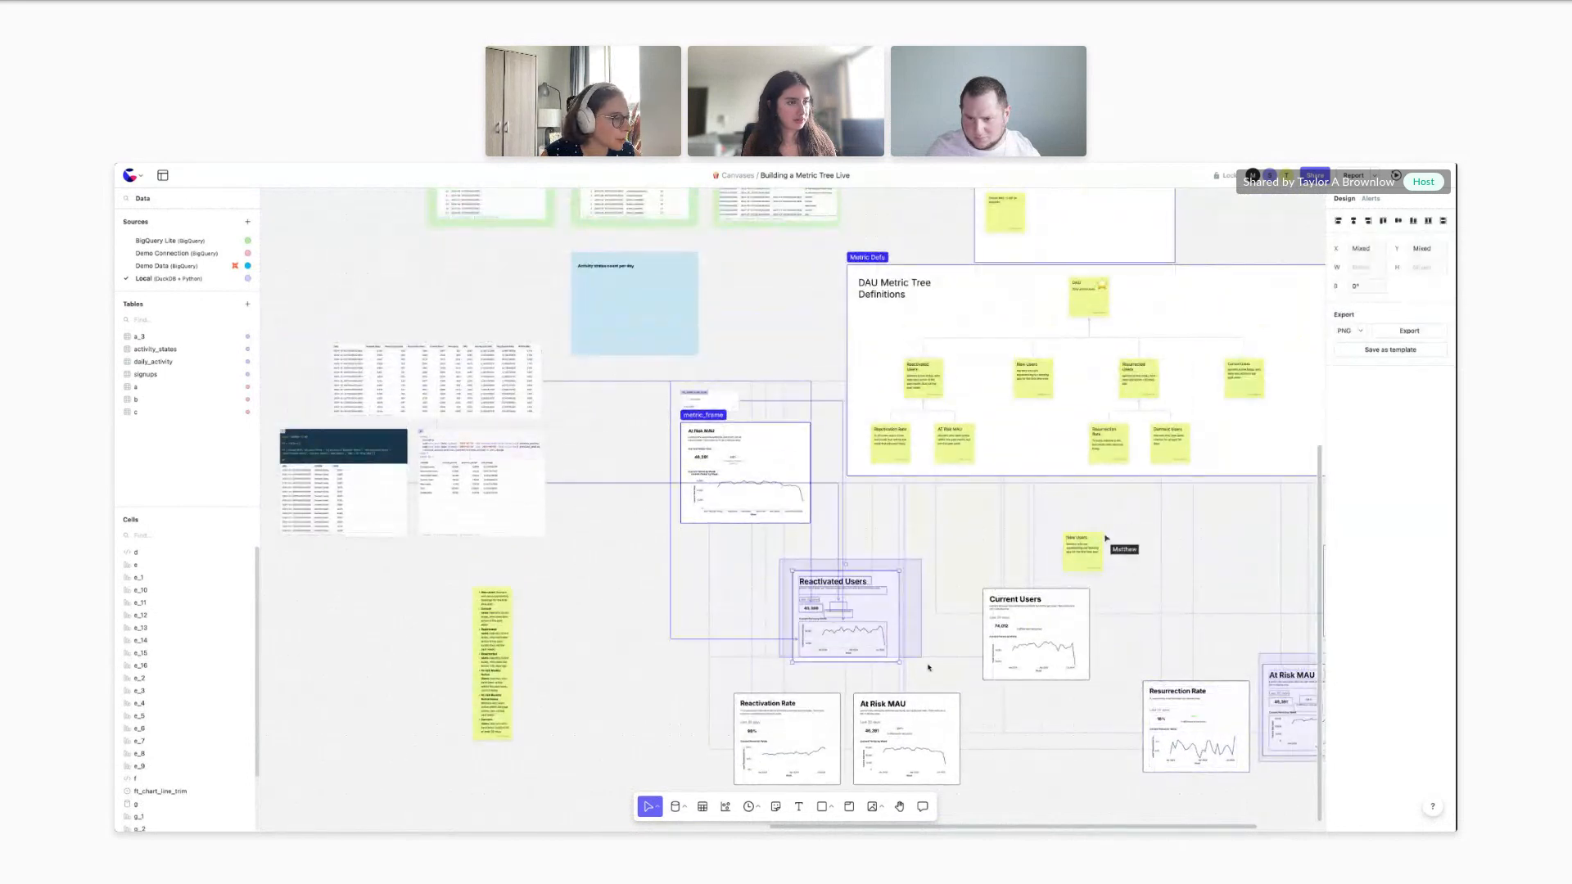
{"action": "left_click_drag", "start_coordinate": [886, 613], "coordinate": [1196, 524]}
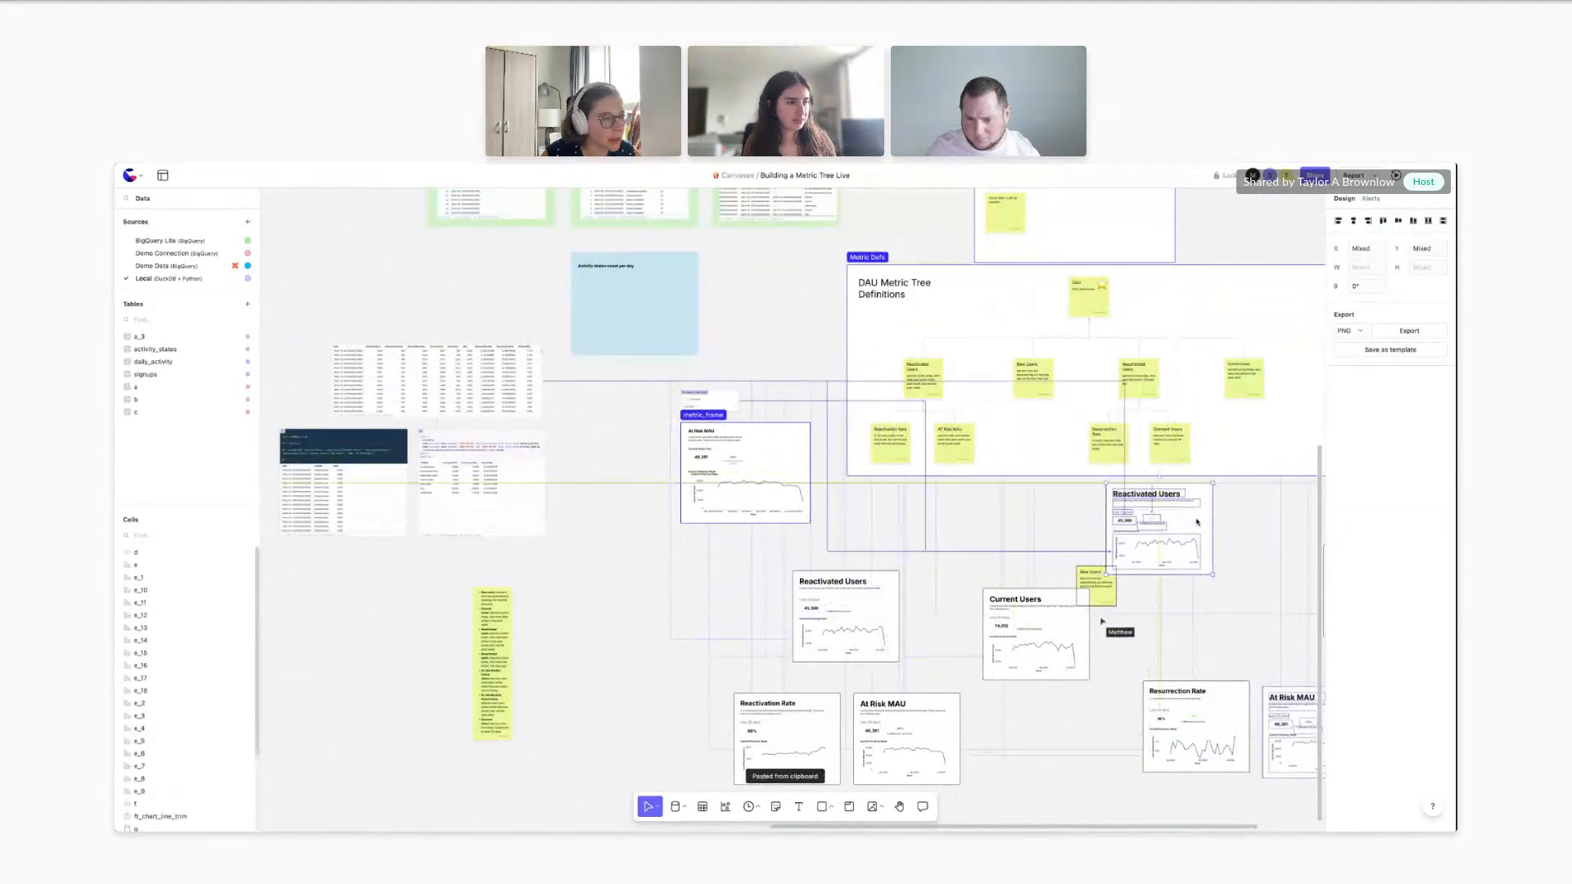
Move the duplicated Reactivated Users card above the New Users card, level with the metric_frame card
{"action": "scroll", "coordinate": [1191, 528], "scroll_direction": "down", "scroll_amount": 2}
{"action": "scroll", "coordinate": [1191, 528], "scroll_direction": "down", "scroll_amount": 3}
{"action": "left_click", "coordinate": [1124, 465]}
{"action": "left_click_drag", "start_coordinate": [1100, 477], "coordinate": [1302, 404]}
{"action": "scroll", "coordinate": [998, 588], "scroll_direction": "up", "scroll_amount": 1}
{"action": "left_click_drag", "start_coordinate": [990, 549], "coordinate": [1027, 552]}
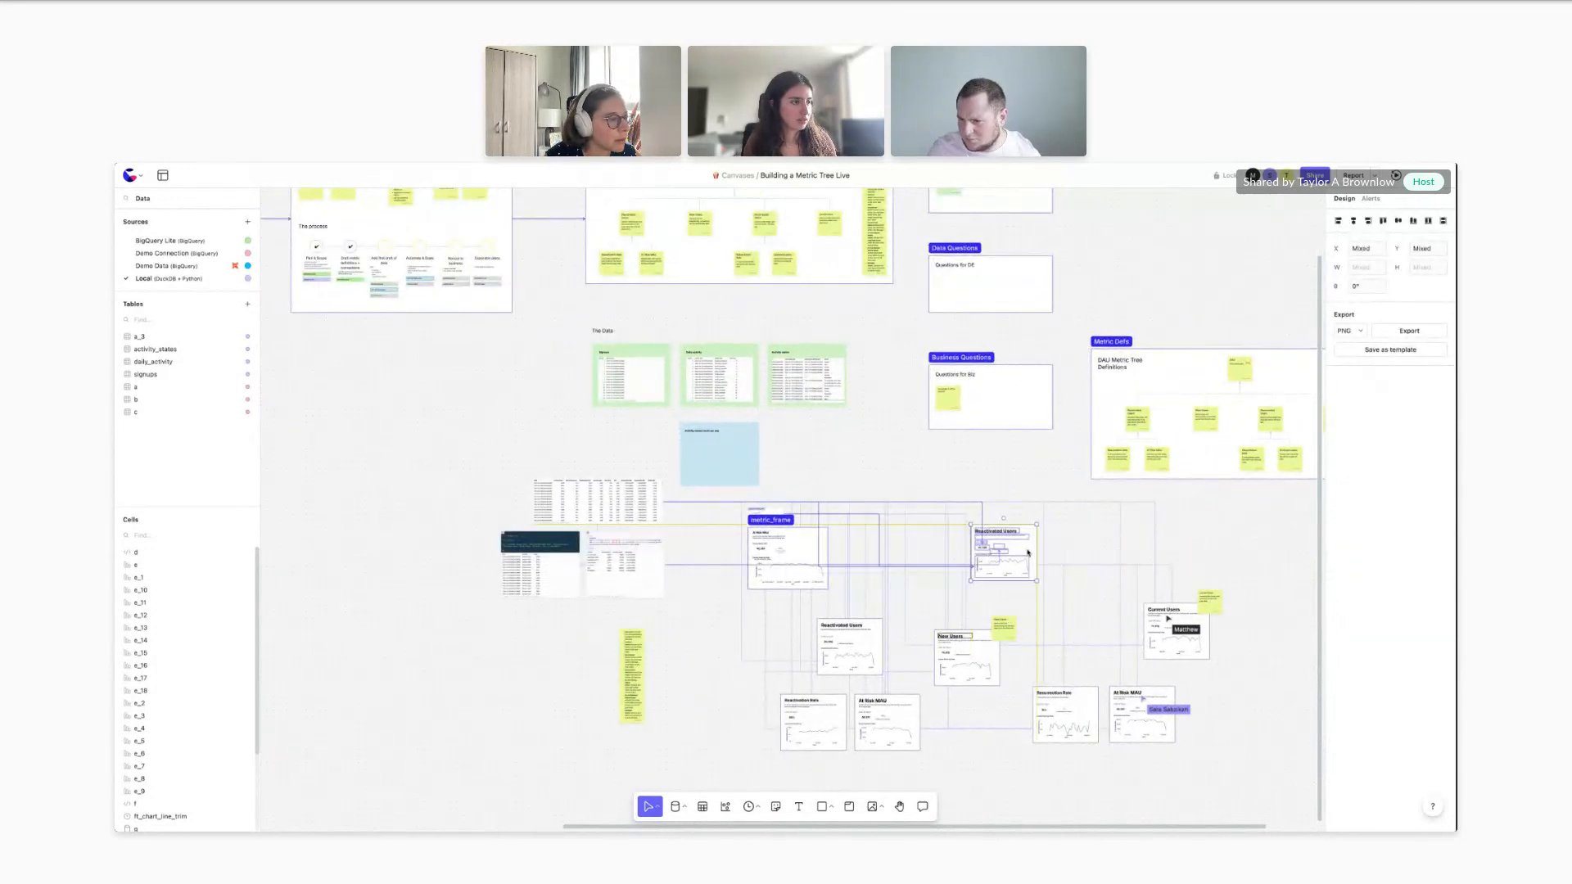
{"action": "left_click", "coordinate": [892, 546]}
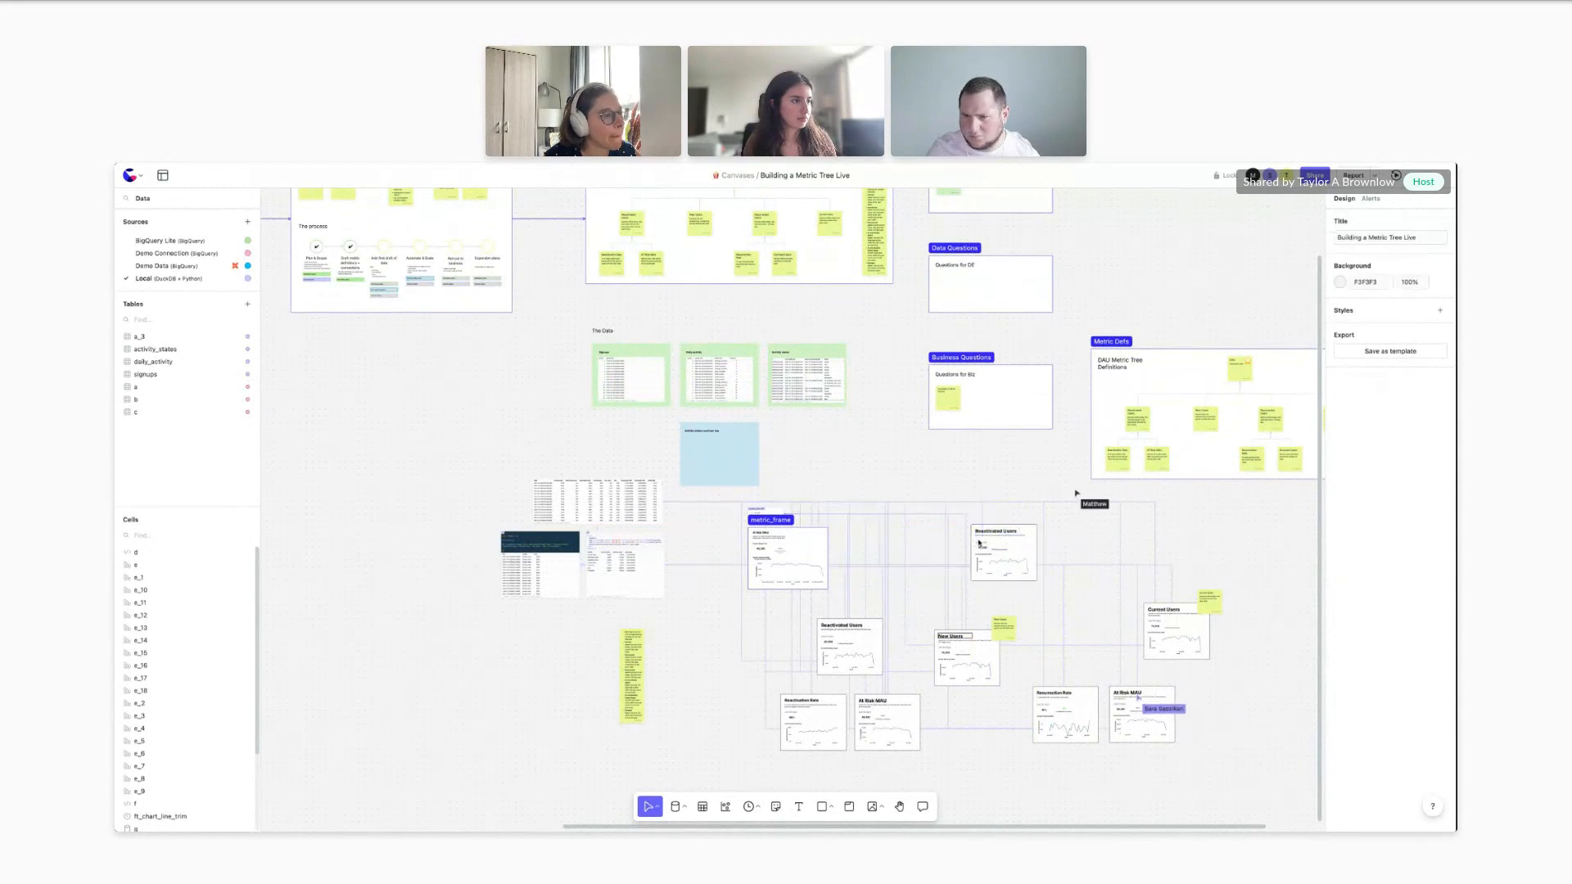
Retitle the duplicated card "DAU" and replace its description with "Daily active users."
{"action": "scroll", "coordinate": [979, 543], "scroll_direction": "up", "scroll_amount": 5}
{"action": "double_click", "coordinate": [1009, 524]}
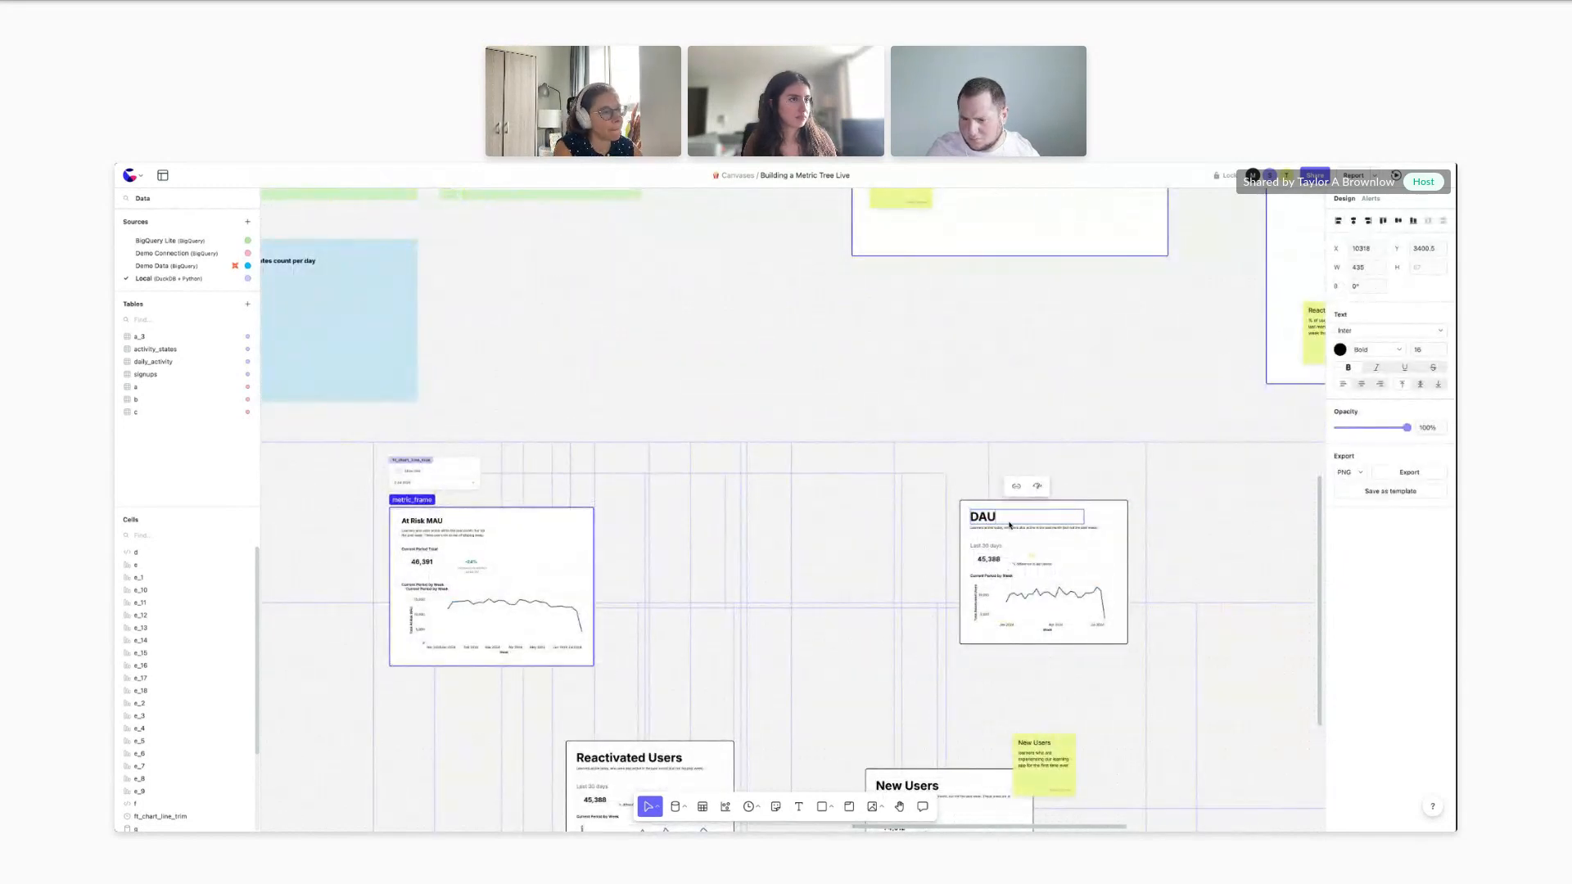
{"action": "double_click", "coordinate": [1058, 530]}
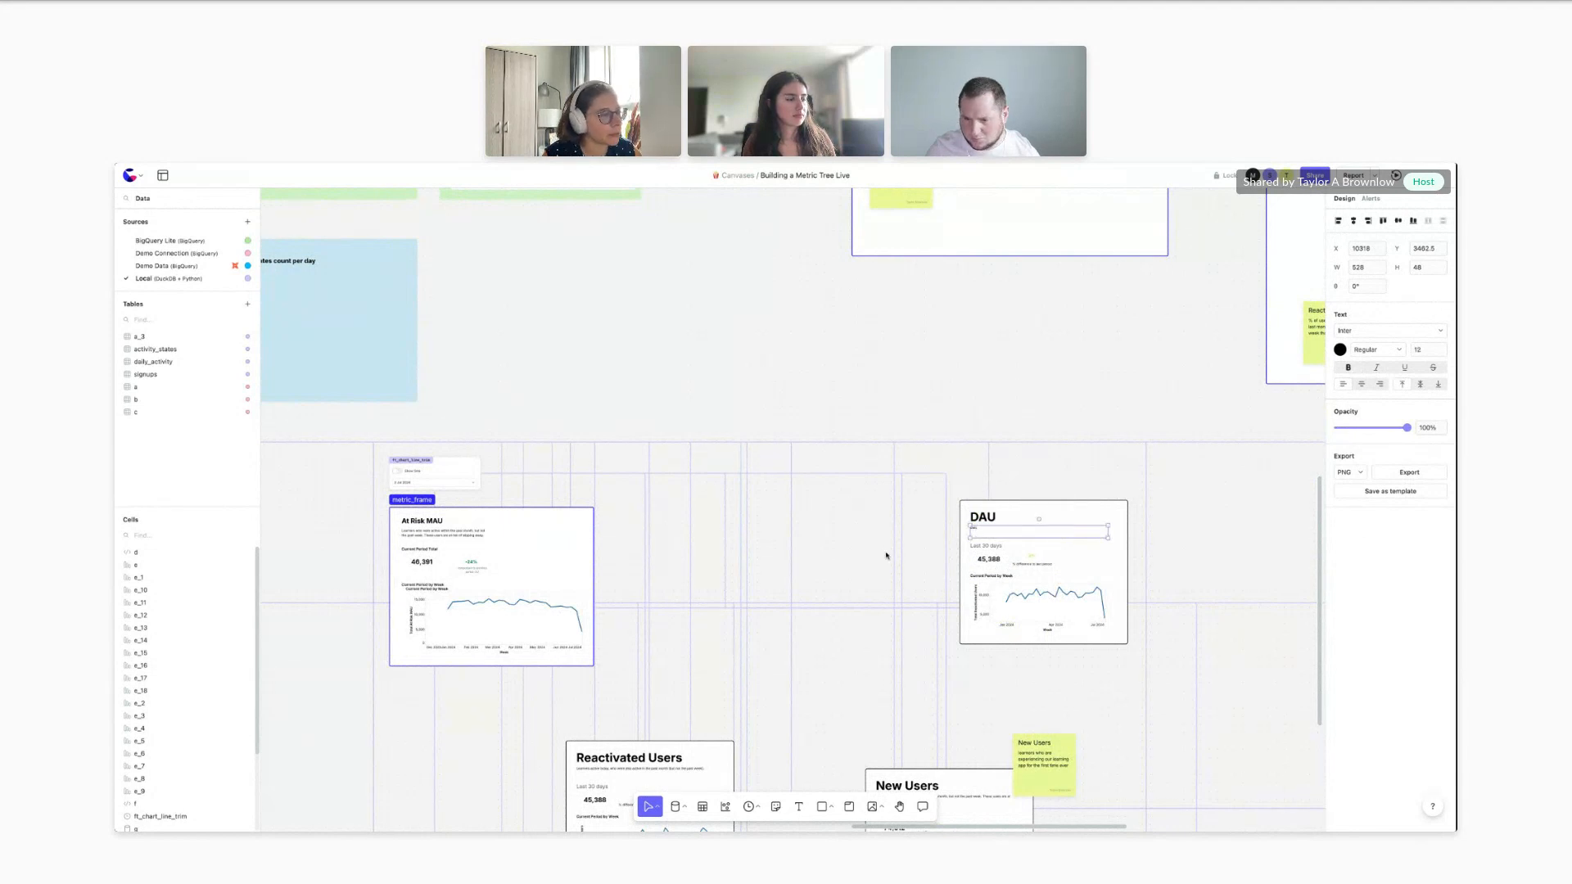
{"action": "scroll", "coordinate": [886, 556], "scroll_direction": "up", "scroll_amount": 5}
{"action": "scroll", "coordinate": [977, 498], "scroll_direction": "right", "scroll_amount": 3}
{"action": "scroll", "coordinate": [977, 497], "scroll_direction": "down", "scroll_amount": 1}
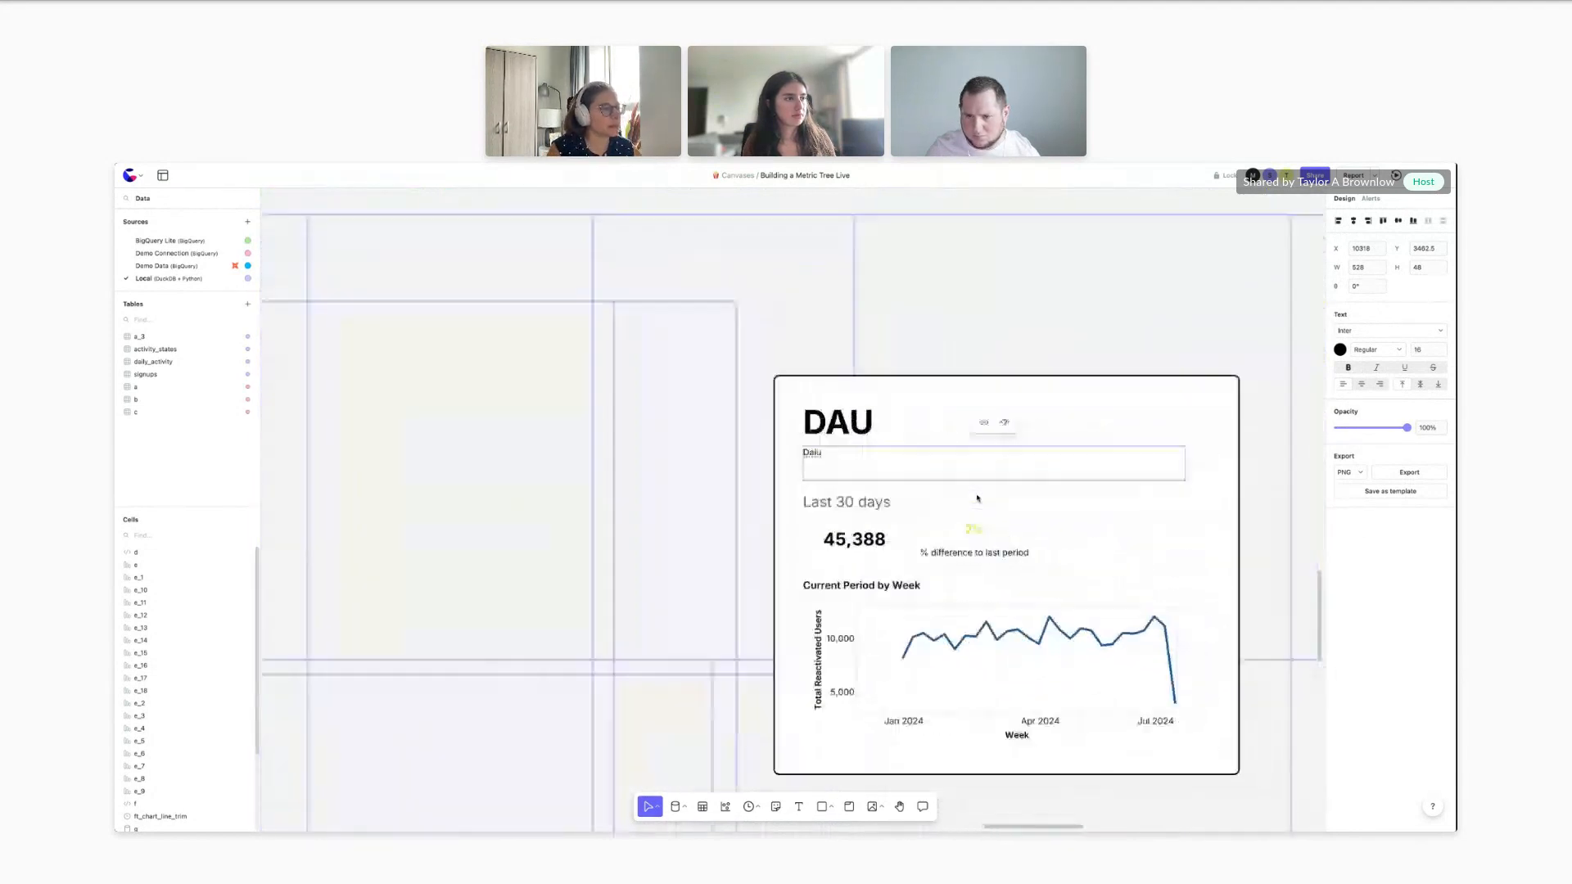
{"action": "key", "text": "BackSpace"}
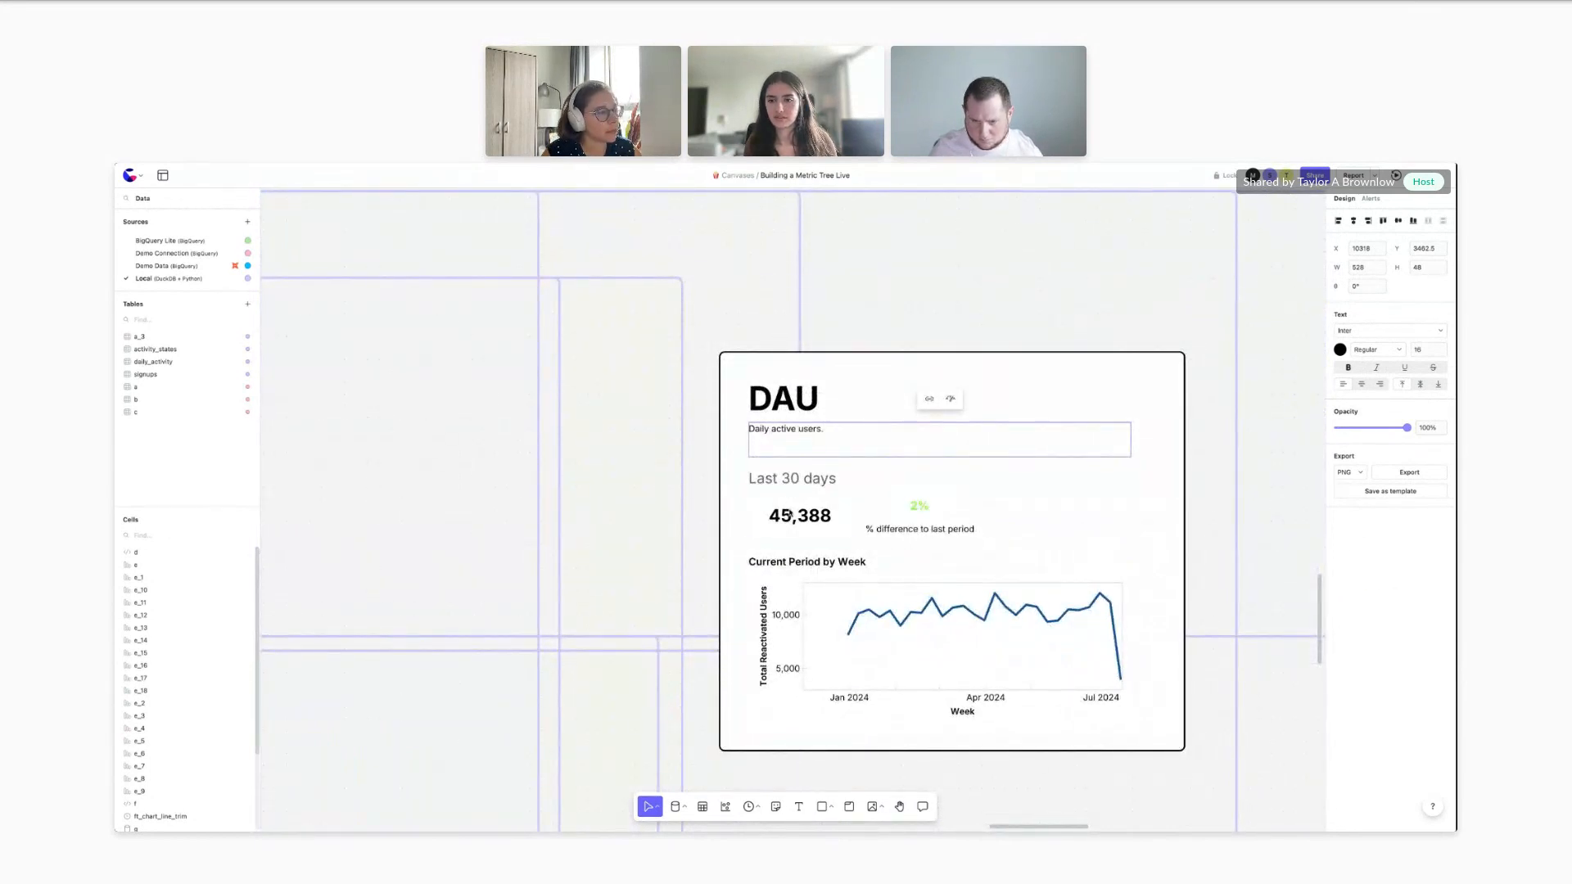
Make the DAU card's Last 30 days figure show total DAU and filter its percent-change figure to the DAU variable
{"action": "left_click", "coordinate": [788, 515]}
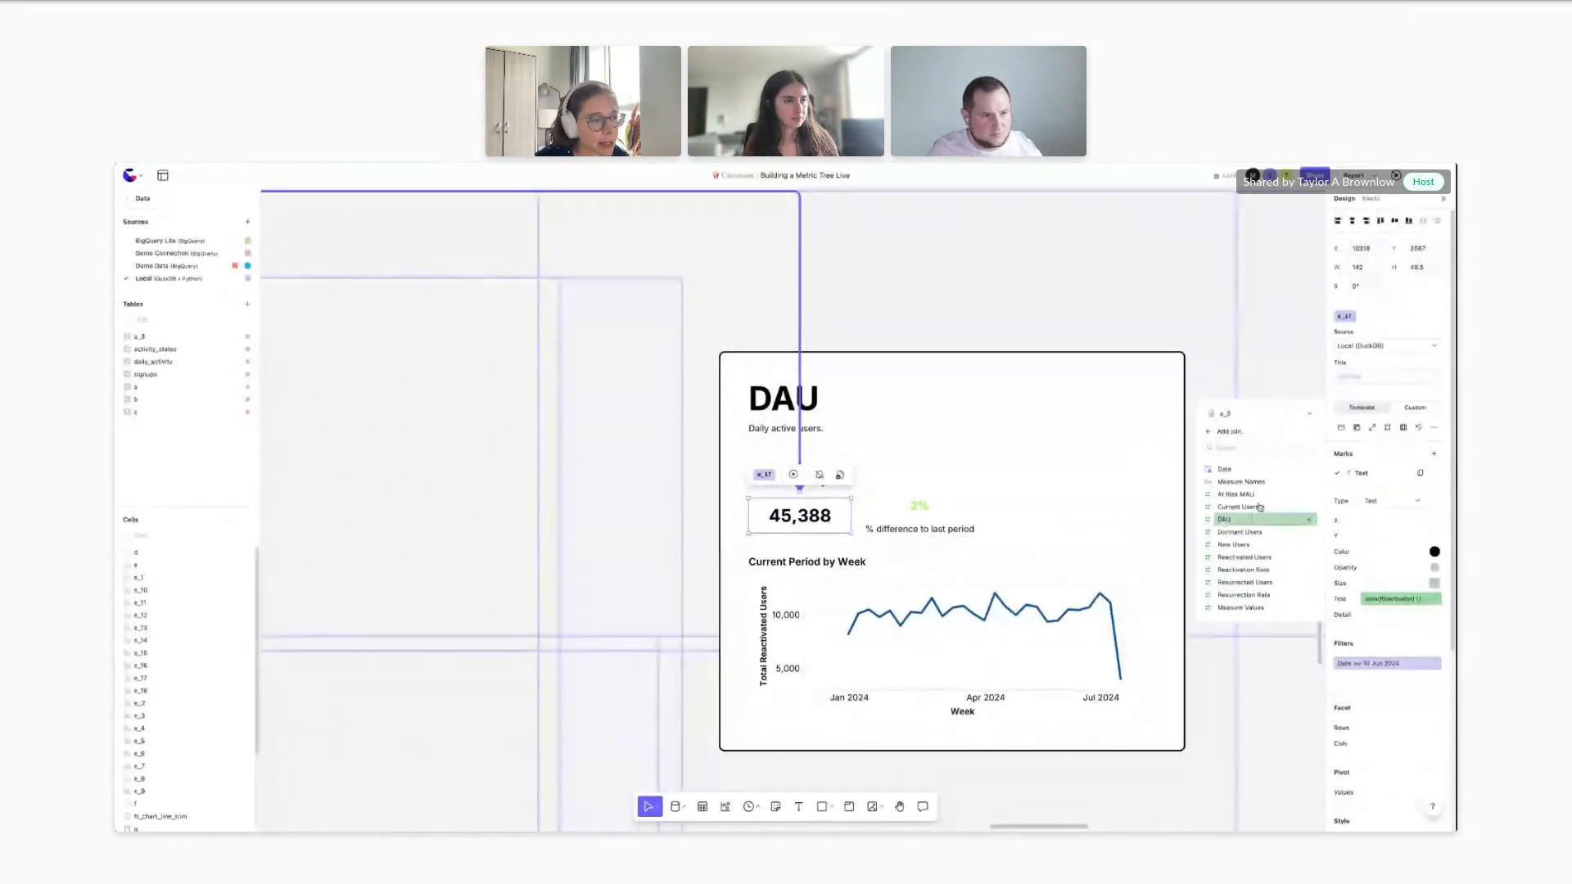
{"action": "left_click_drag", "start_coordinate": [1241, 526], "coordinate": [1394, 602]}
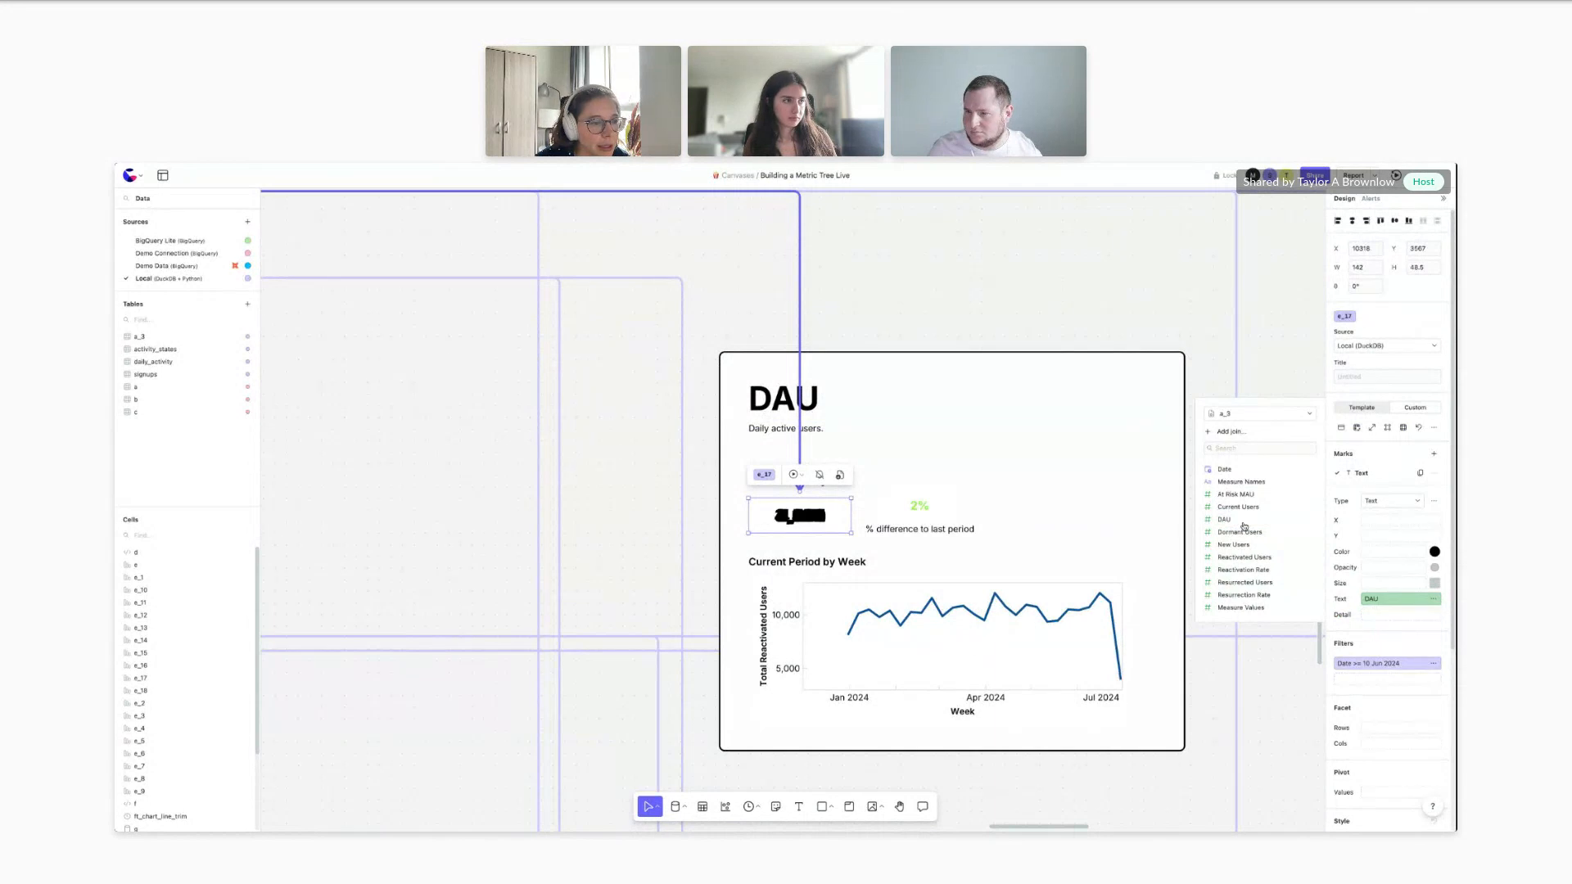
{"action": "left_click", "coordinate": [1395, 600]}
{"action": "left_click", "coordinate": [919, 505]}
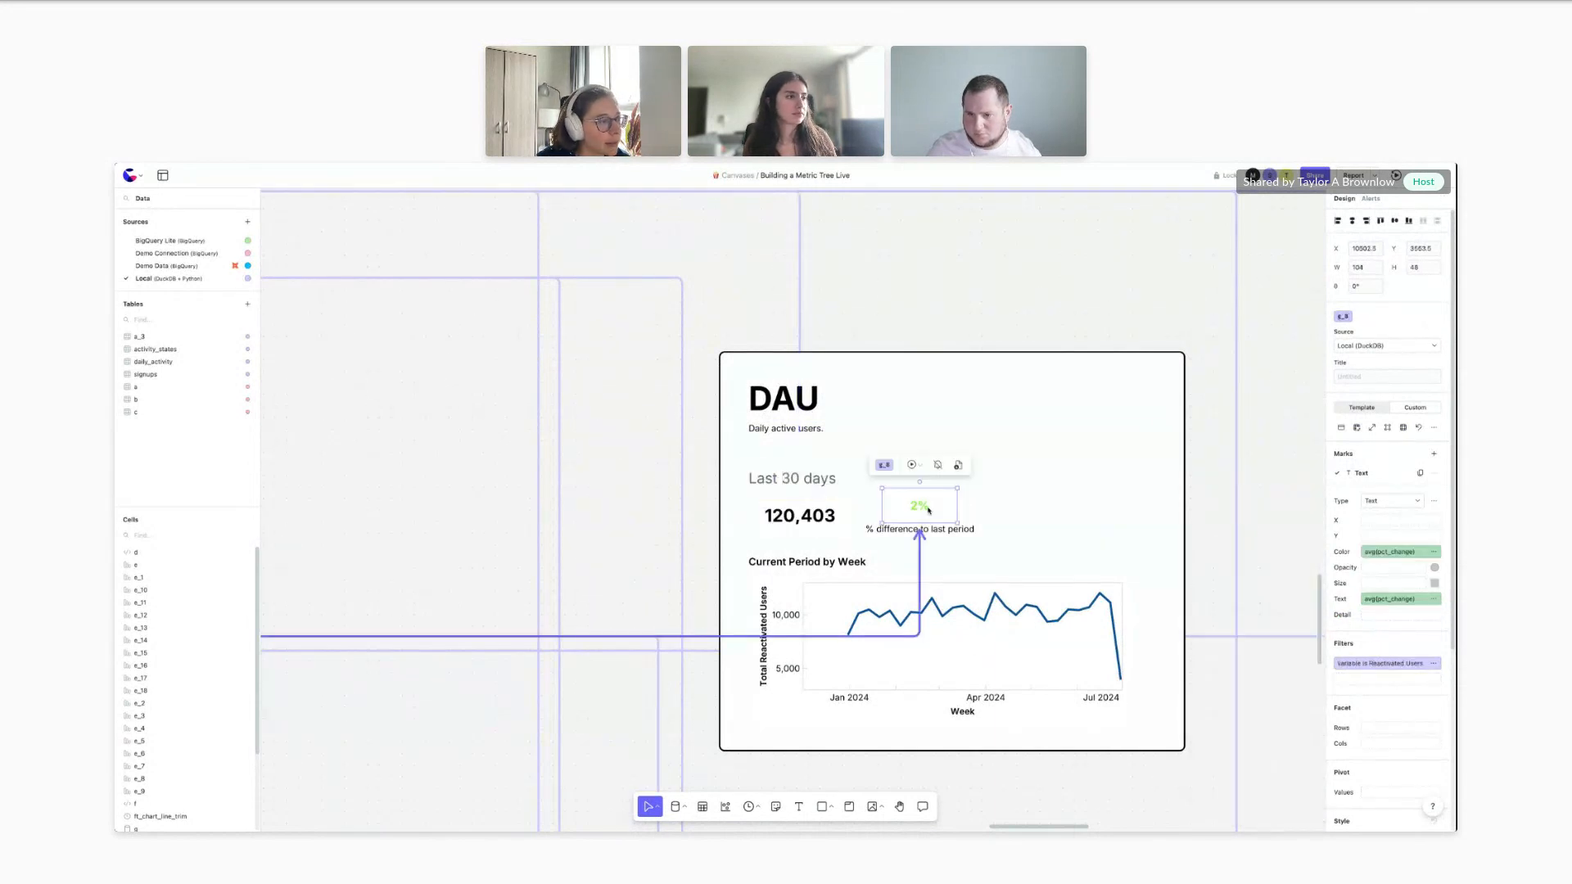
{"action": "left_click", "coordinate": [1374, 669]}
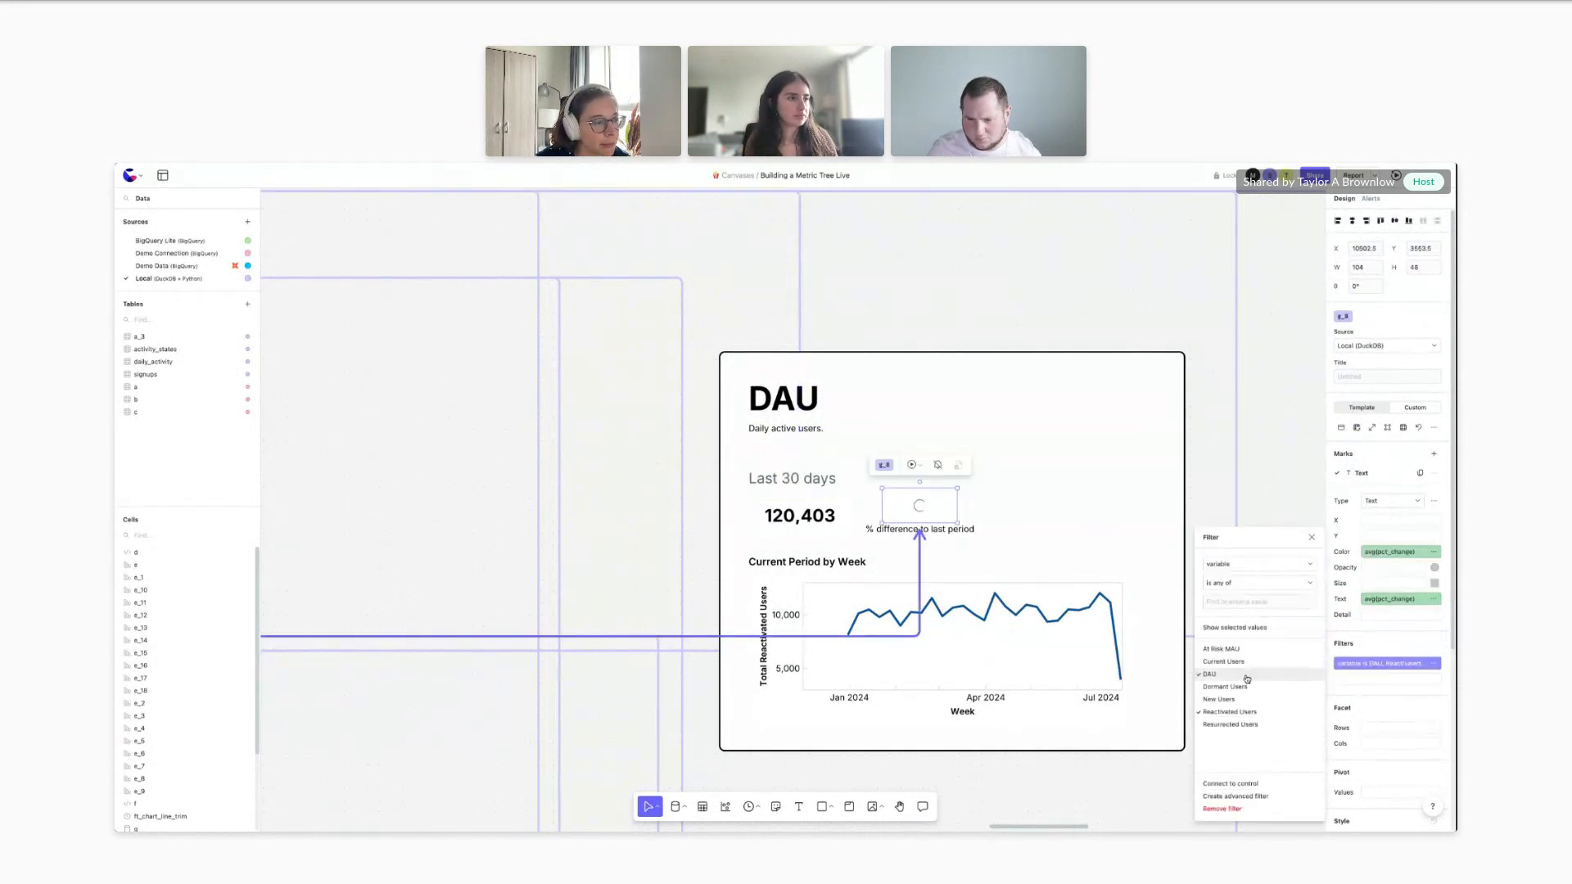
Replace the Y field of the DAU card's Current Period by Week chart with DAU, aggregated as a total
{"action": "left_click", "coordinate": [1084, 632]}
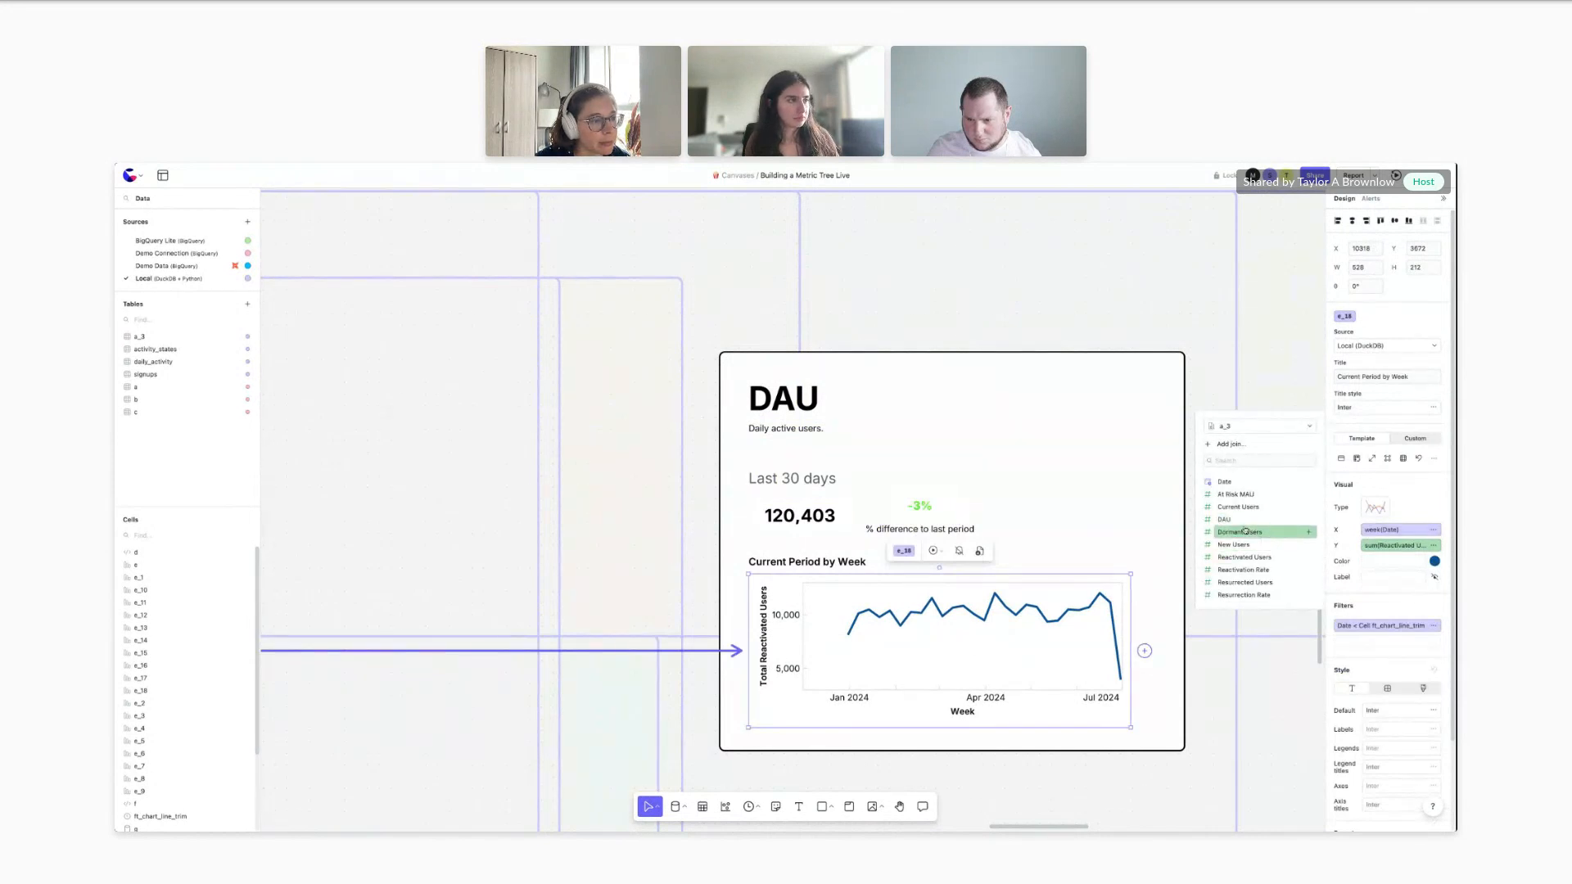
{"action": "left_click_drag", "start_coordinate": [1241, 521], "coordinate": [1380, 549]}
{"action": "left_click", "coordinate": [1381, 550]}
{"action": "left_click", "coordinate": [1240, 588]}
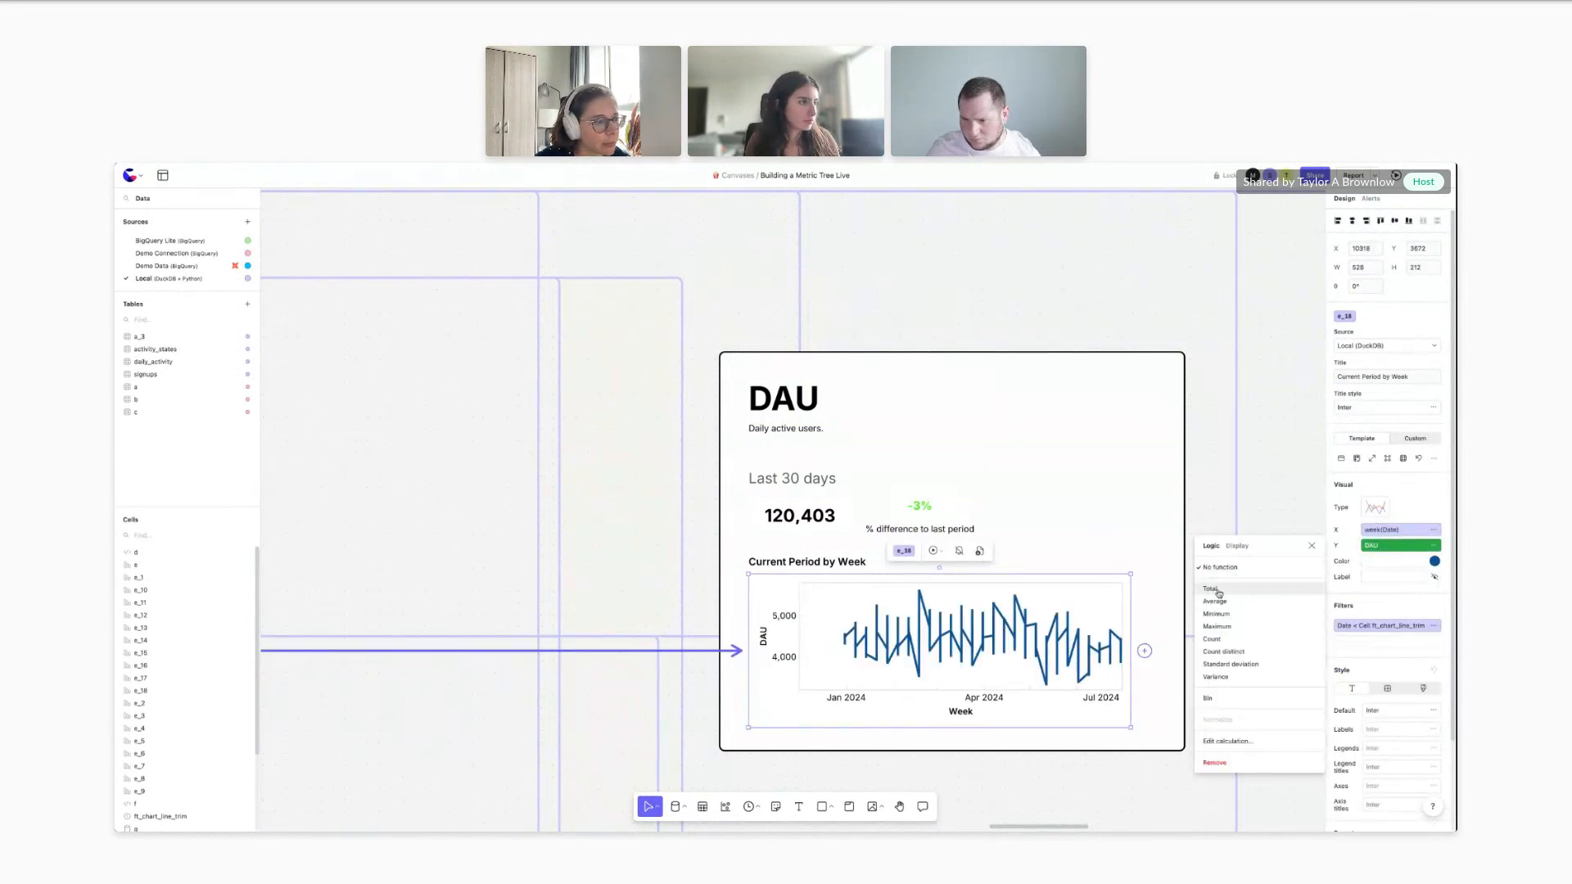
{"action": "left_click", "coordinate": [1232, 462]}
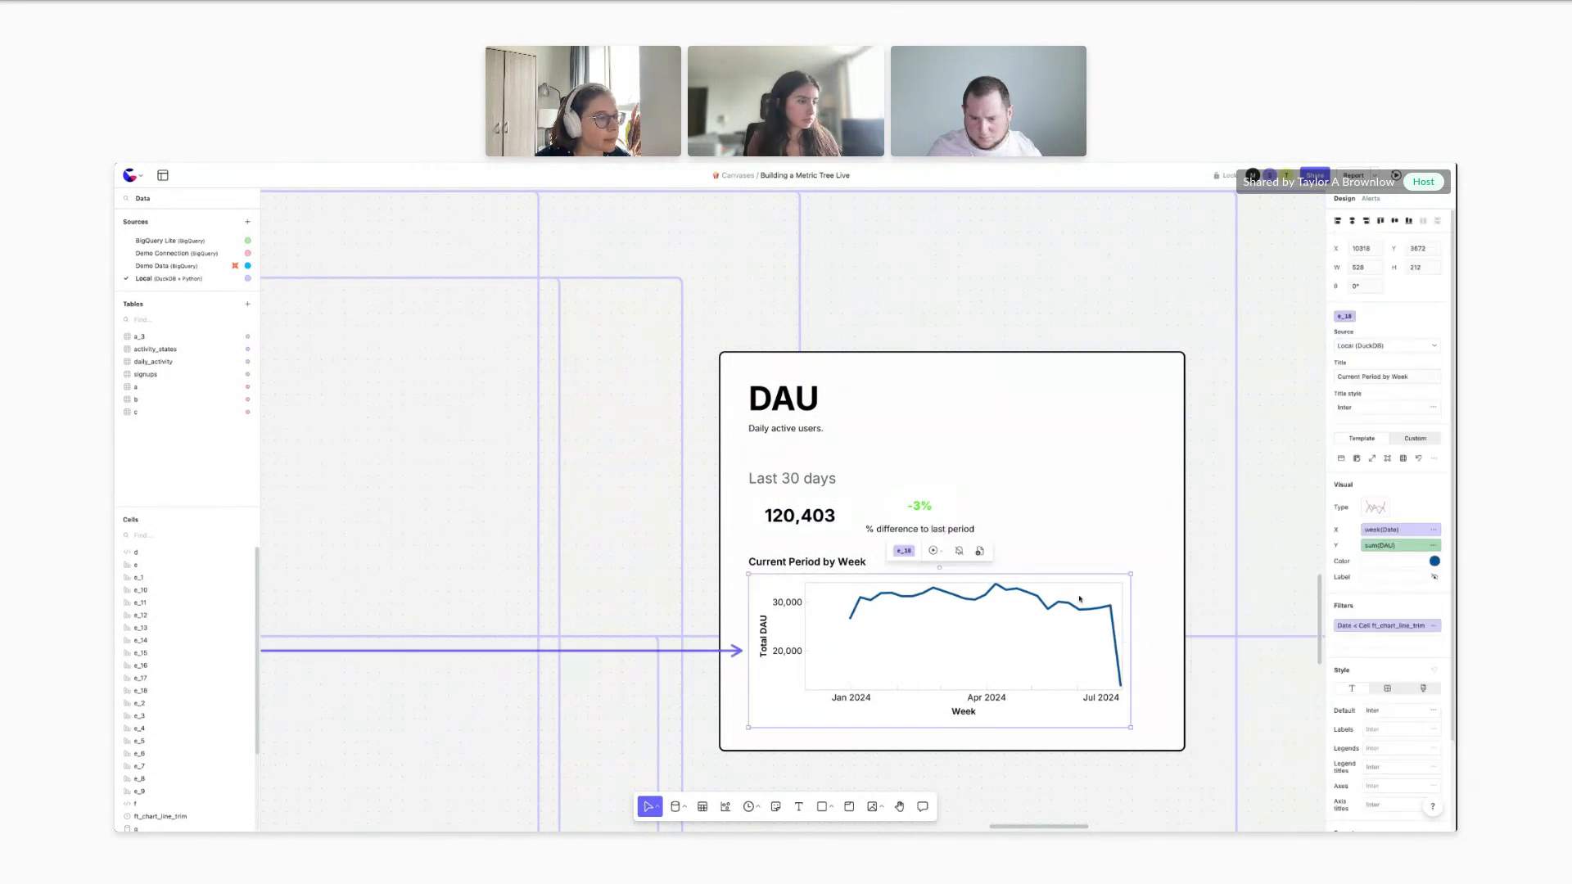
Examine the DAU chart's settings and the date picker of the ft_chart_line_trim control above the metric_frame card
{"action": "scroll", "coordinate": [1080, 599], "scroll_direction": "down", "scroll_amount": 10}
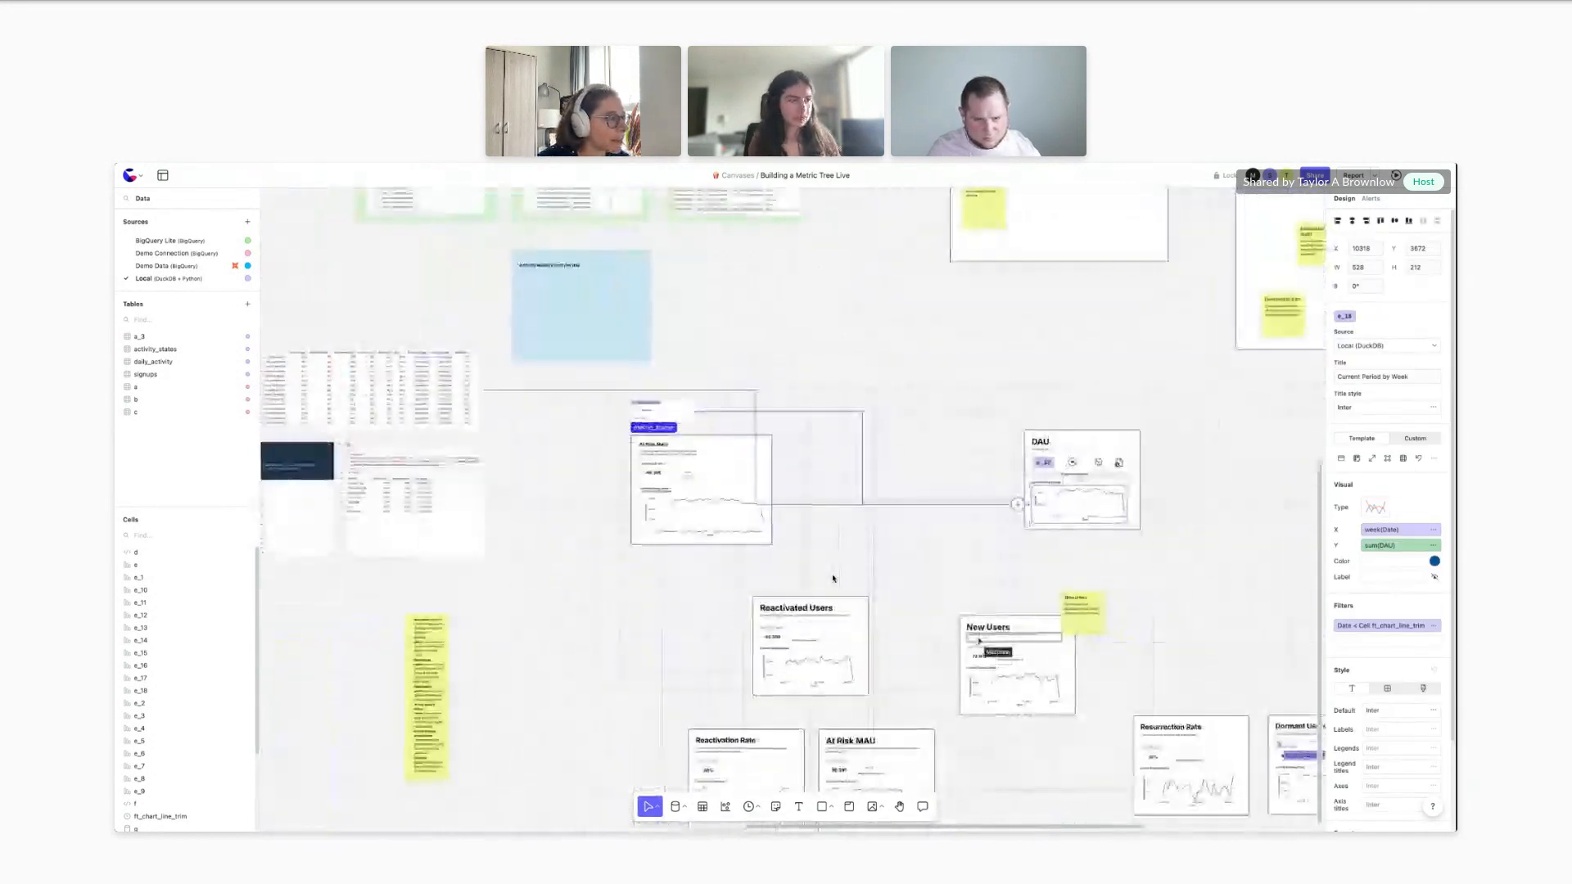
{"action": "scroll", "coordinate": [832, 578], "scroll_direction": "left", "scroll_amount": 5}
{"action": "left_click", "coordinate": [884, 403]}
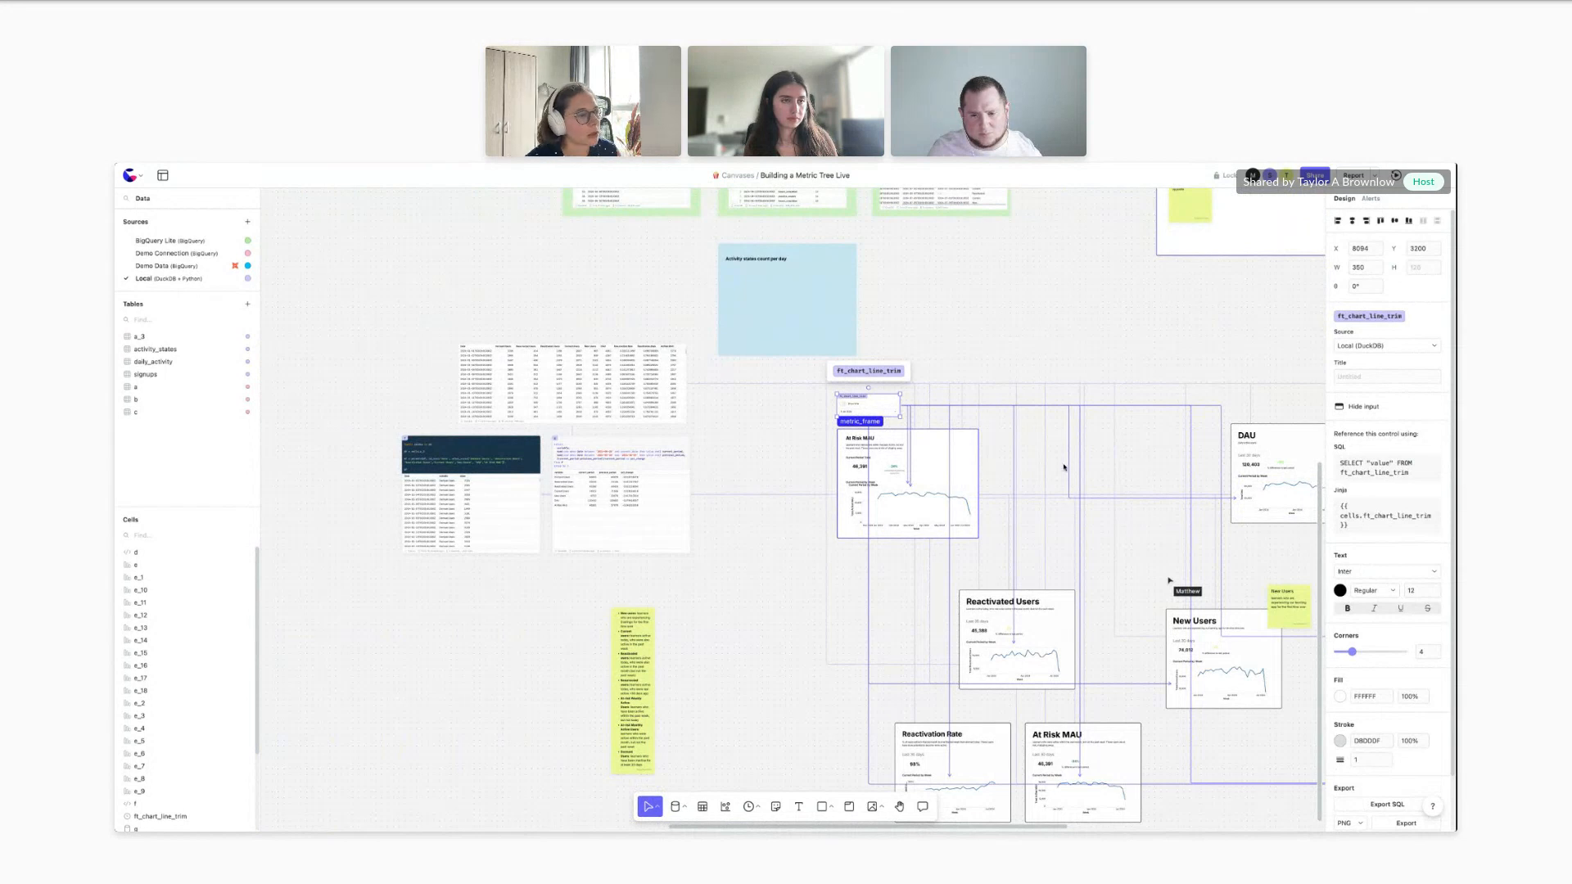
{"action": "scroll", "coordinate": [1065, 468], "scroll_direction": "right", "scroll_amount": 10}
{"action": "scroll", "coordinate": [950, 512], "scroll_direction": "left", "scroll_amount": 2}
{"action": "left_click", "coordinate": [948, 510]}
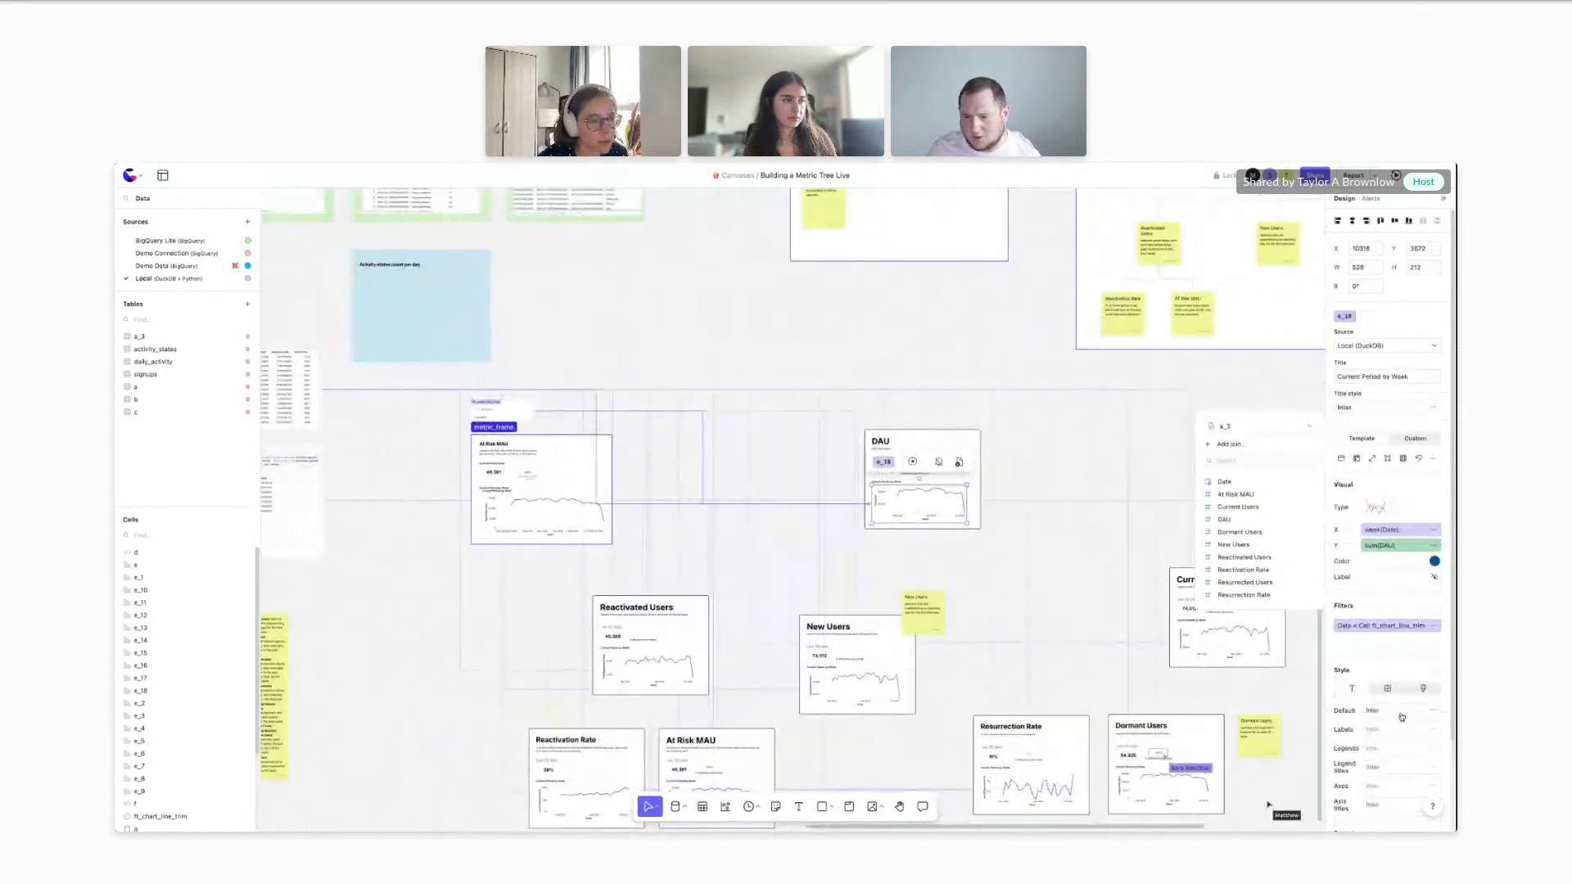
{"action": "scroll", "coordinate": [1037, 589], "scroll_direction": "left", "scroll_amount": 1}
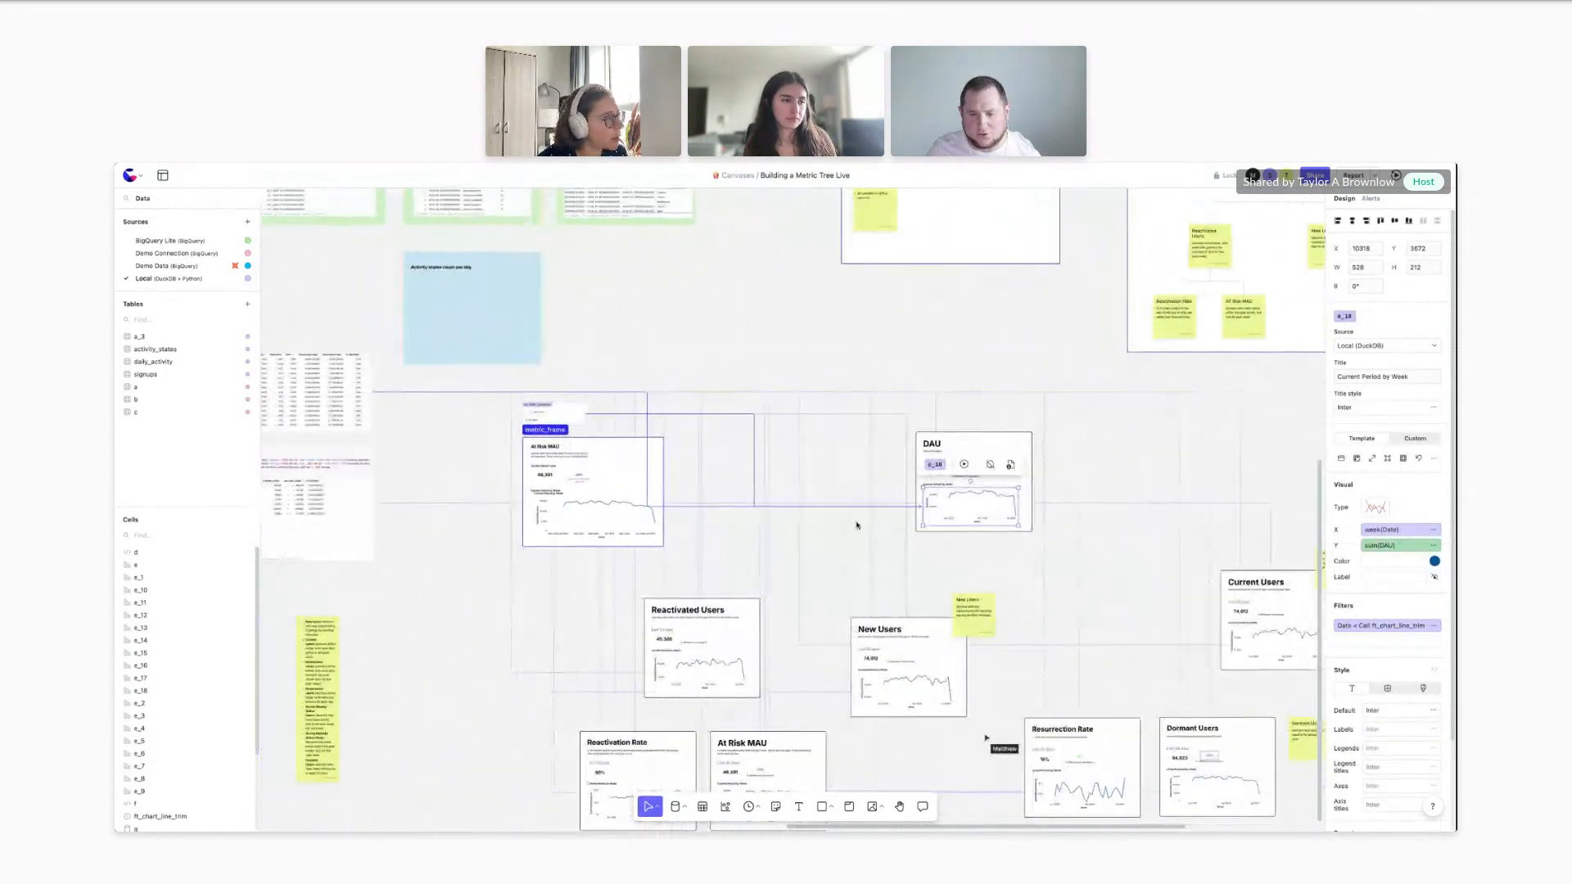
{"action": "scroll", "coordinate": [546, 404], "scroll_direction": "up", "scroll_amount": 4}
{"action": "left_click", "coordinate": [543, 443]}
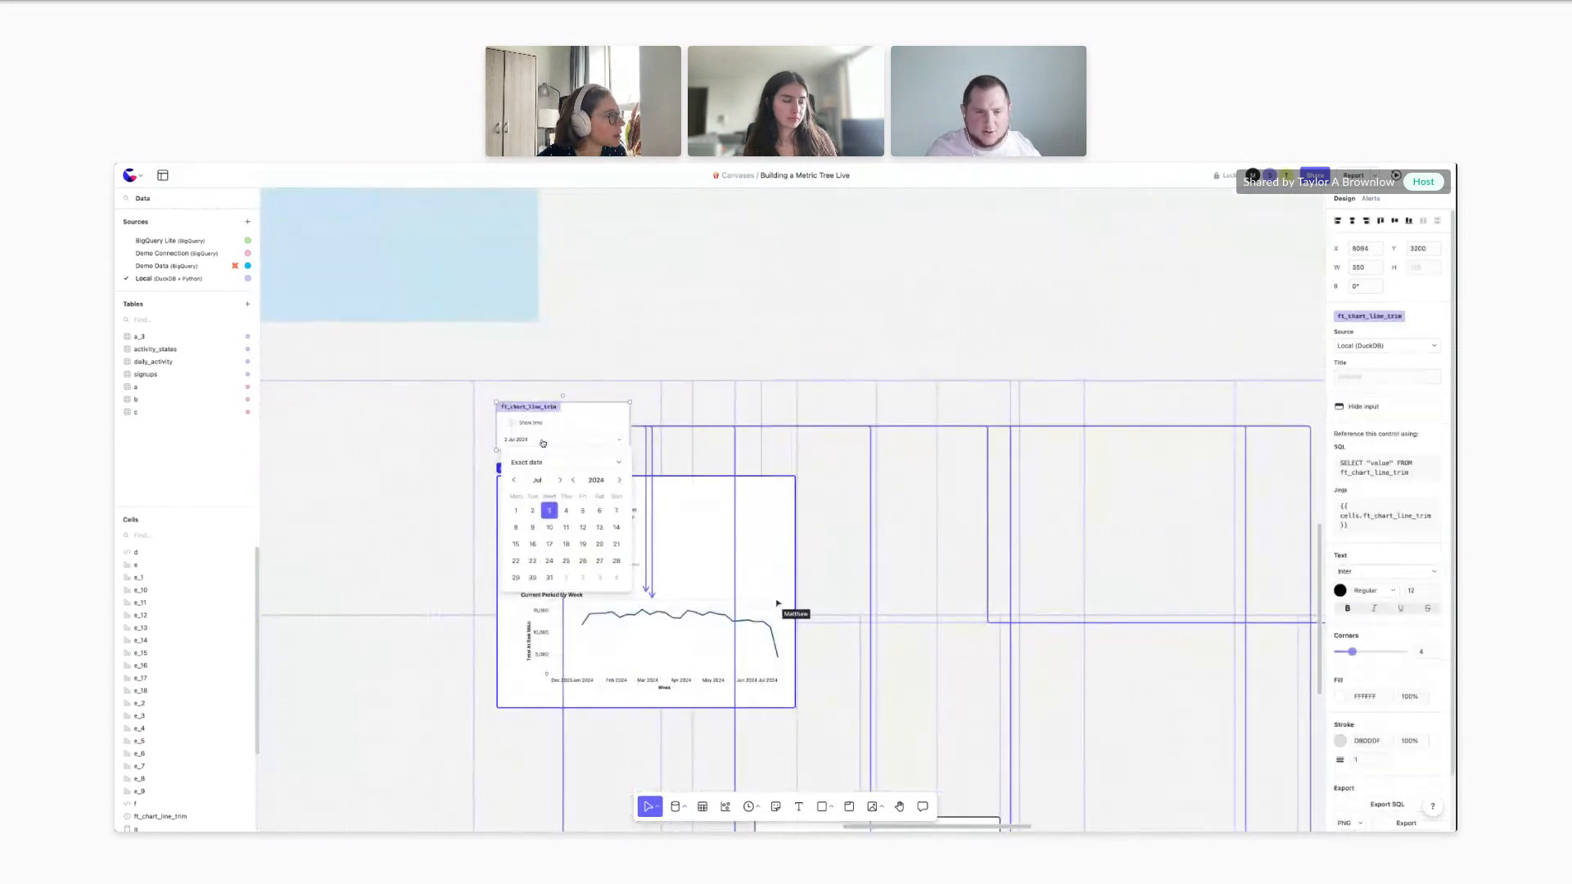
{"action": "left_click", "coordinate": [862, 440]}
{"action": "left_click", "coordinate": [547, 445]}
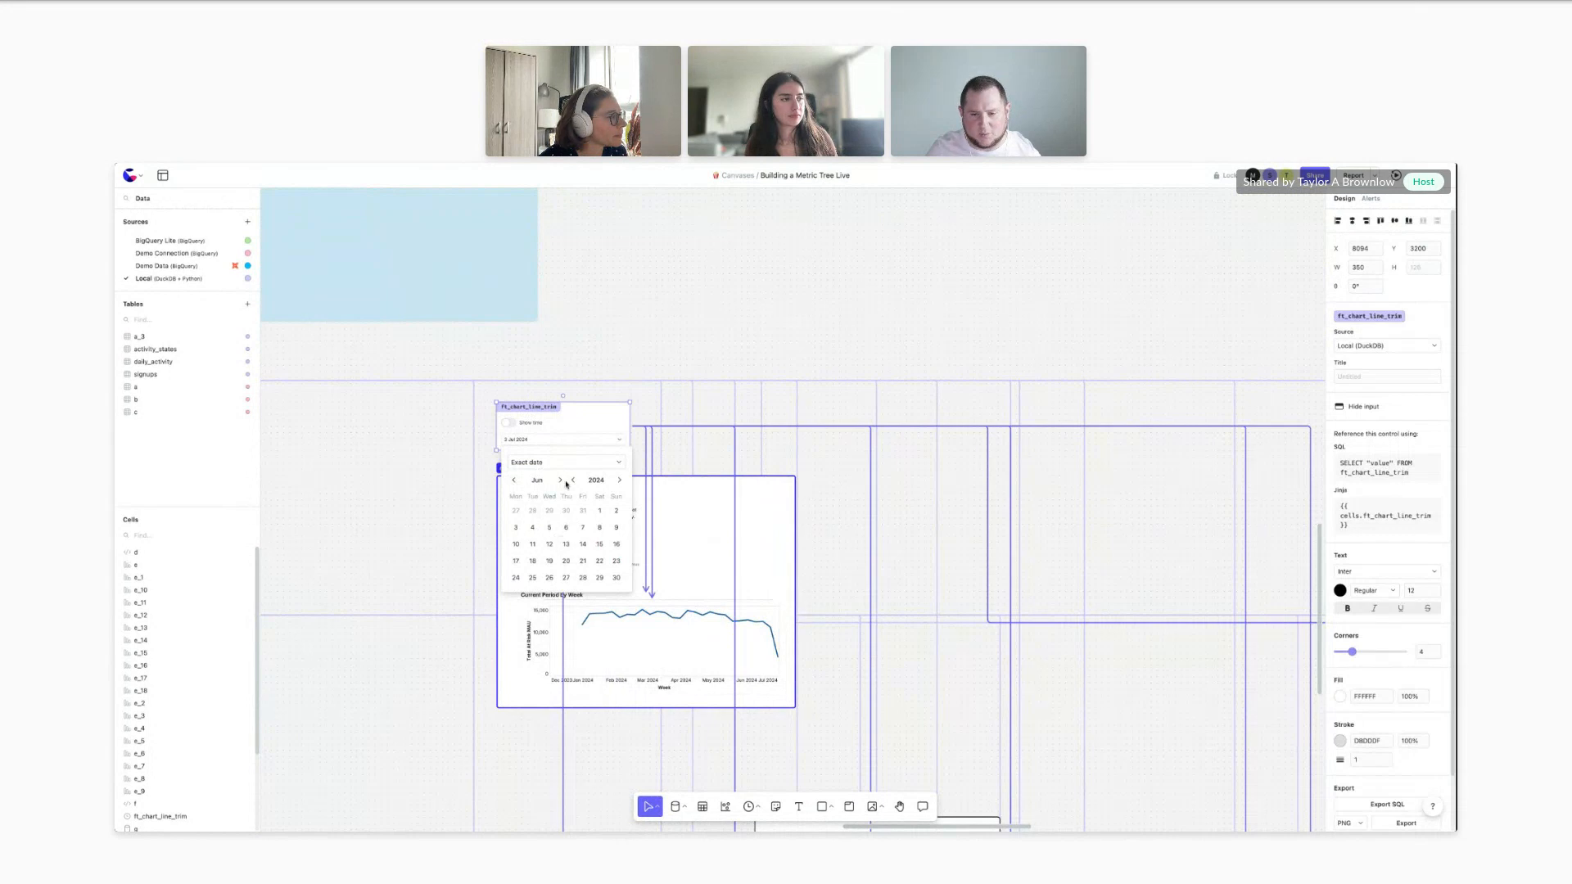
{"action": "left_click", "coordinate": [730, 358]}
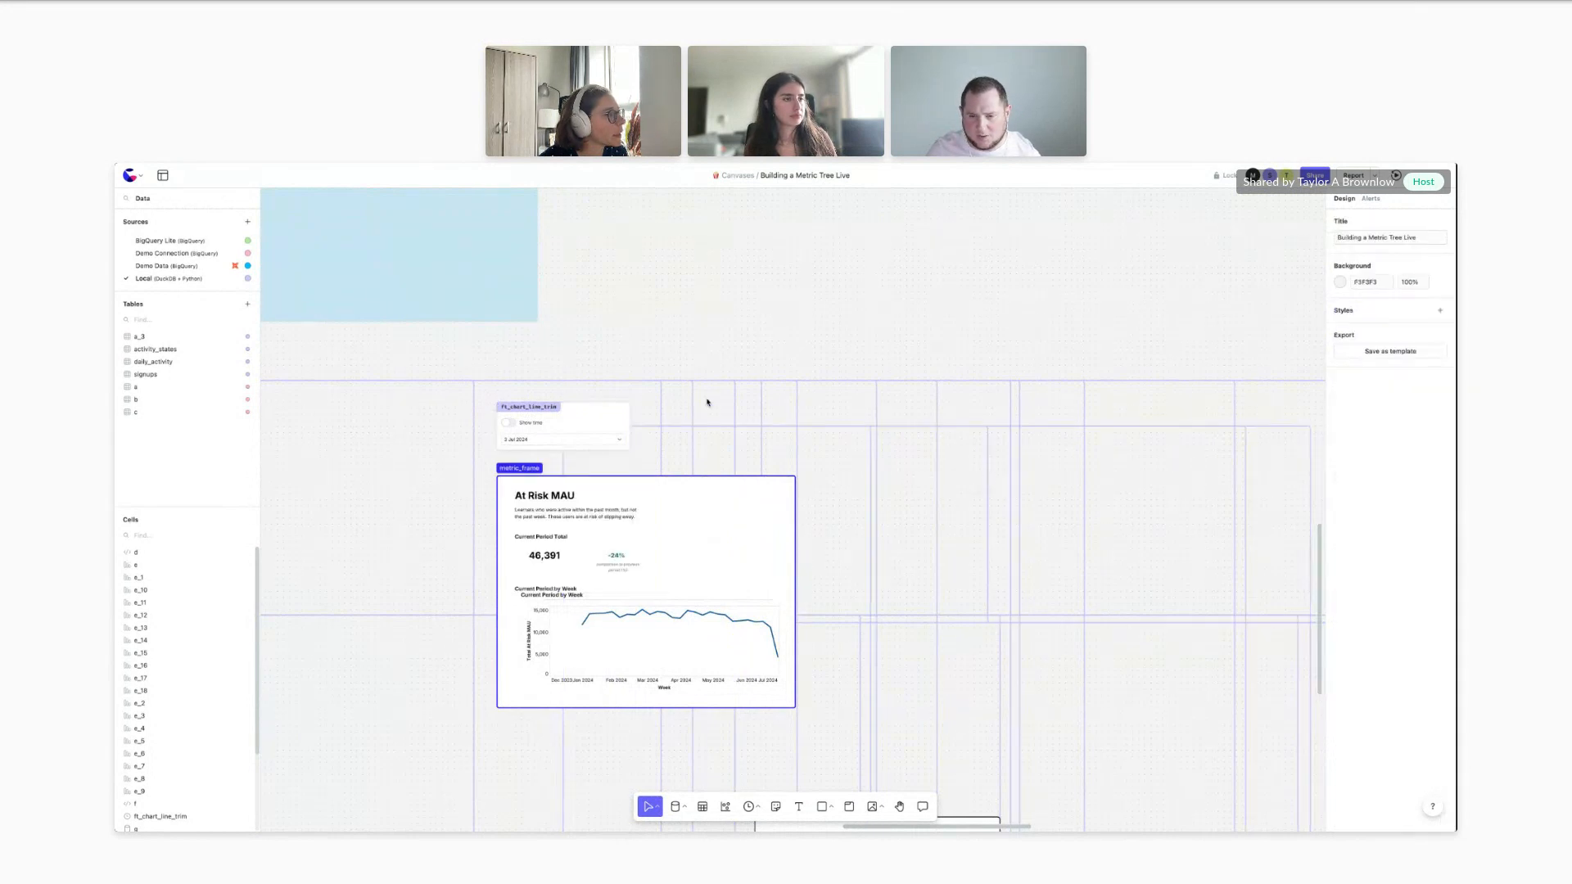
Delete the New Users and Current Users sticky notes attached to the corners of their metric cards
{"action": "scroll", "coordinate": [835, 478], "scroll_direction": "down", "scroll_amount": 5}
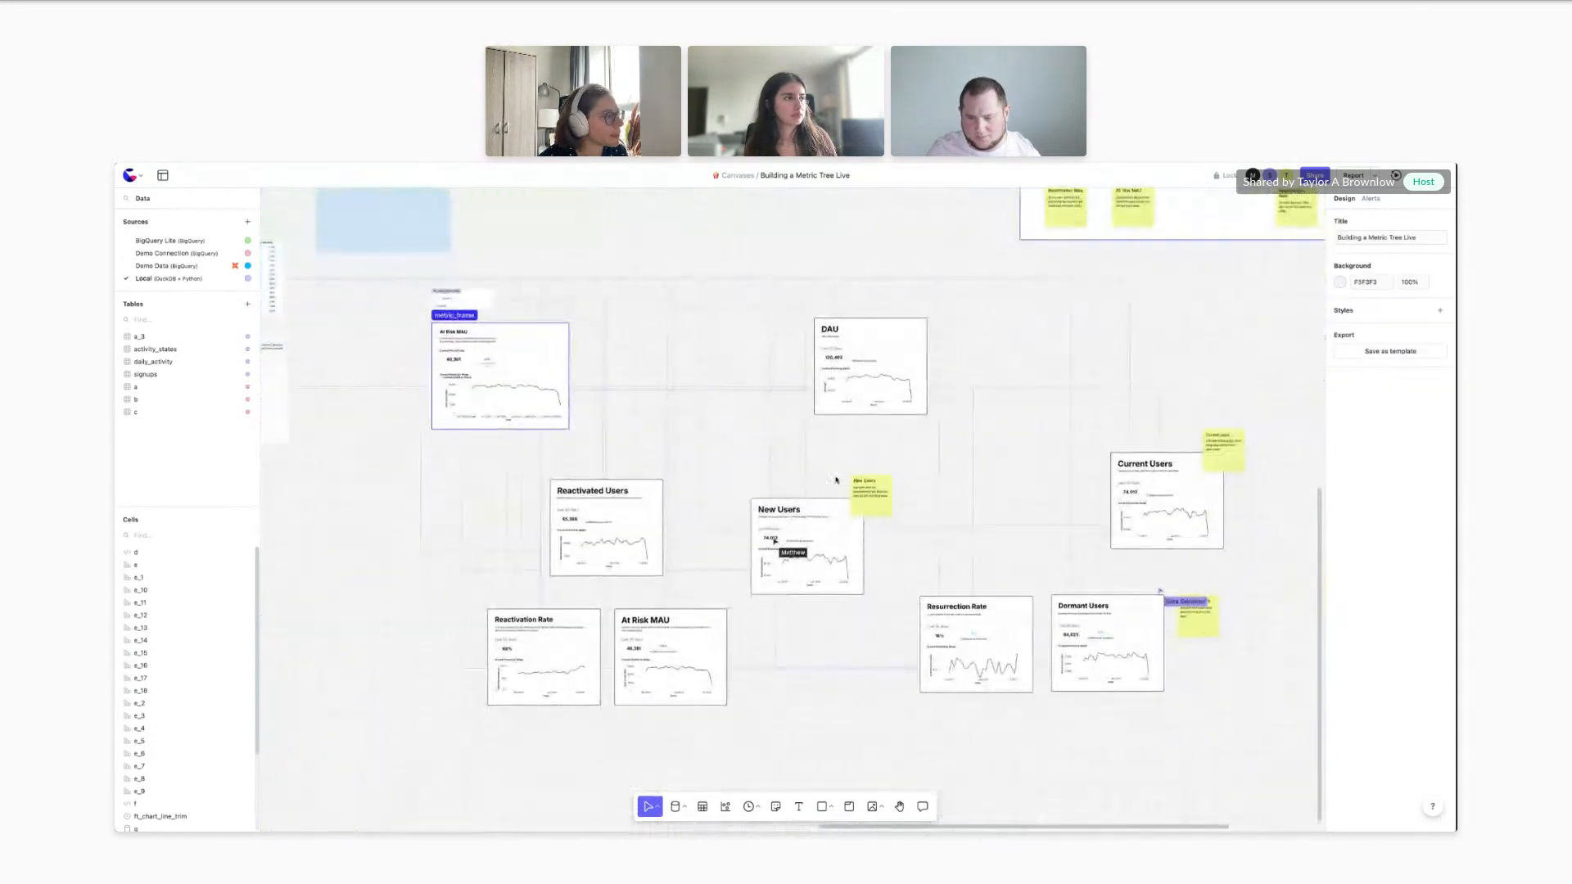
{"action": "scroll", "coordinate": [835, 481], "scroll_direction": "down", "scroll_amount": 1}
{"action": "scroll", "coordinate": [874, 450], "scroll_direction": "left", "scroll_amount": 3}
{"action": "scroll", "coordinate": [873, 450], "scroll_direction": "up", "scroll_amount": 1}
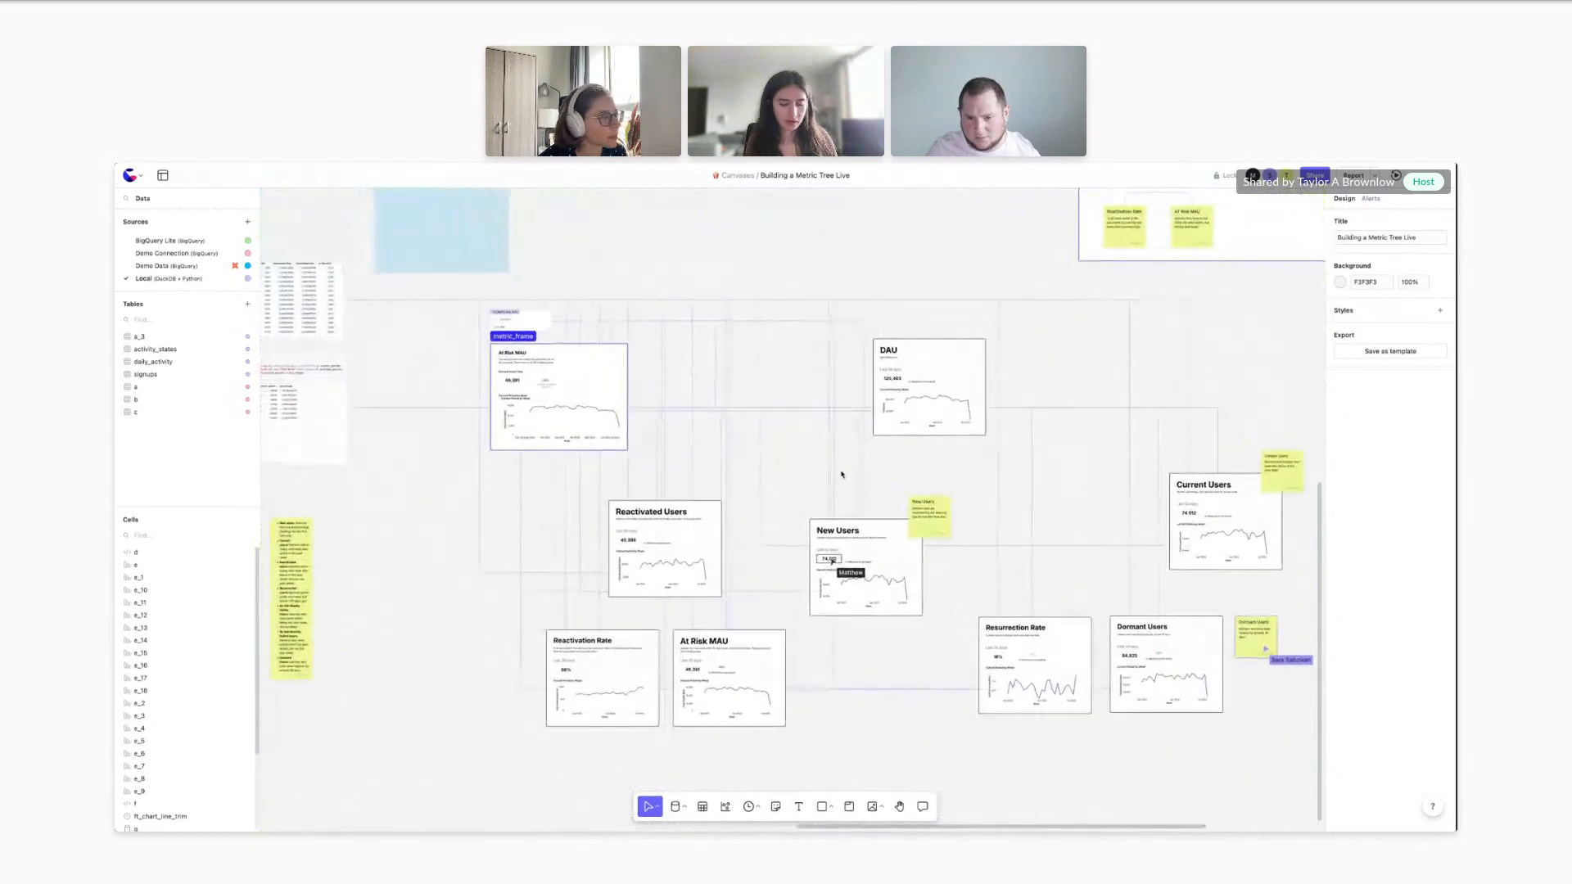
{"action": "scroll", "coordinate": [825, 479], "scroll_direction": "down", "scroll_amount": 4}
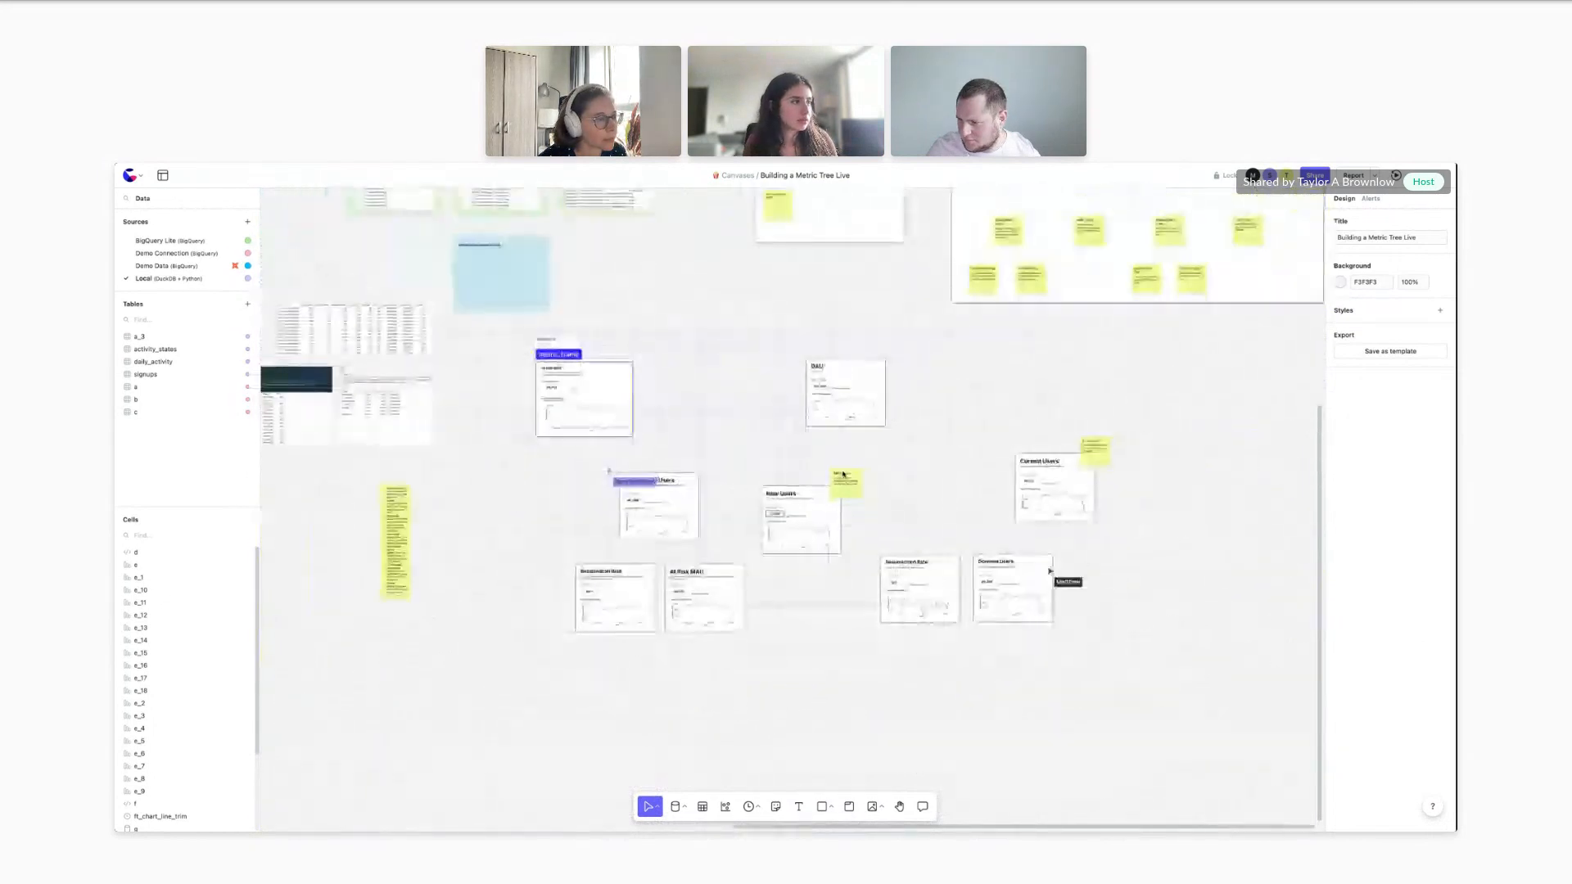
{"action": "scroll", "coordinate": [818, 491], "scroll_direction": "up", "scroll_amount": 1}
{"action": "left_click", "coordinate": [856, 521]}
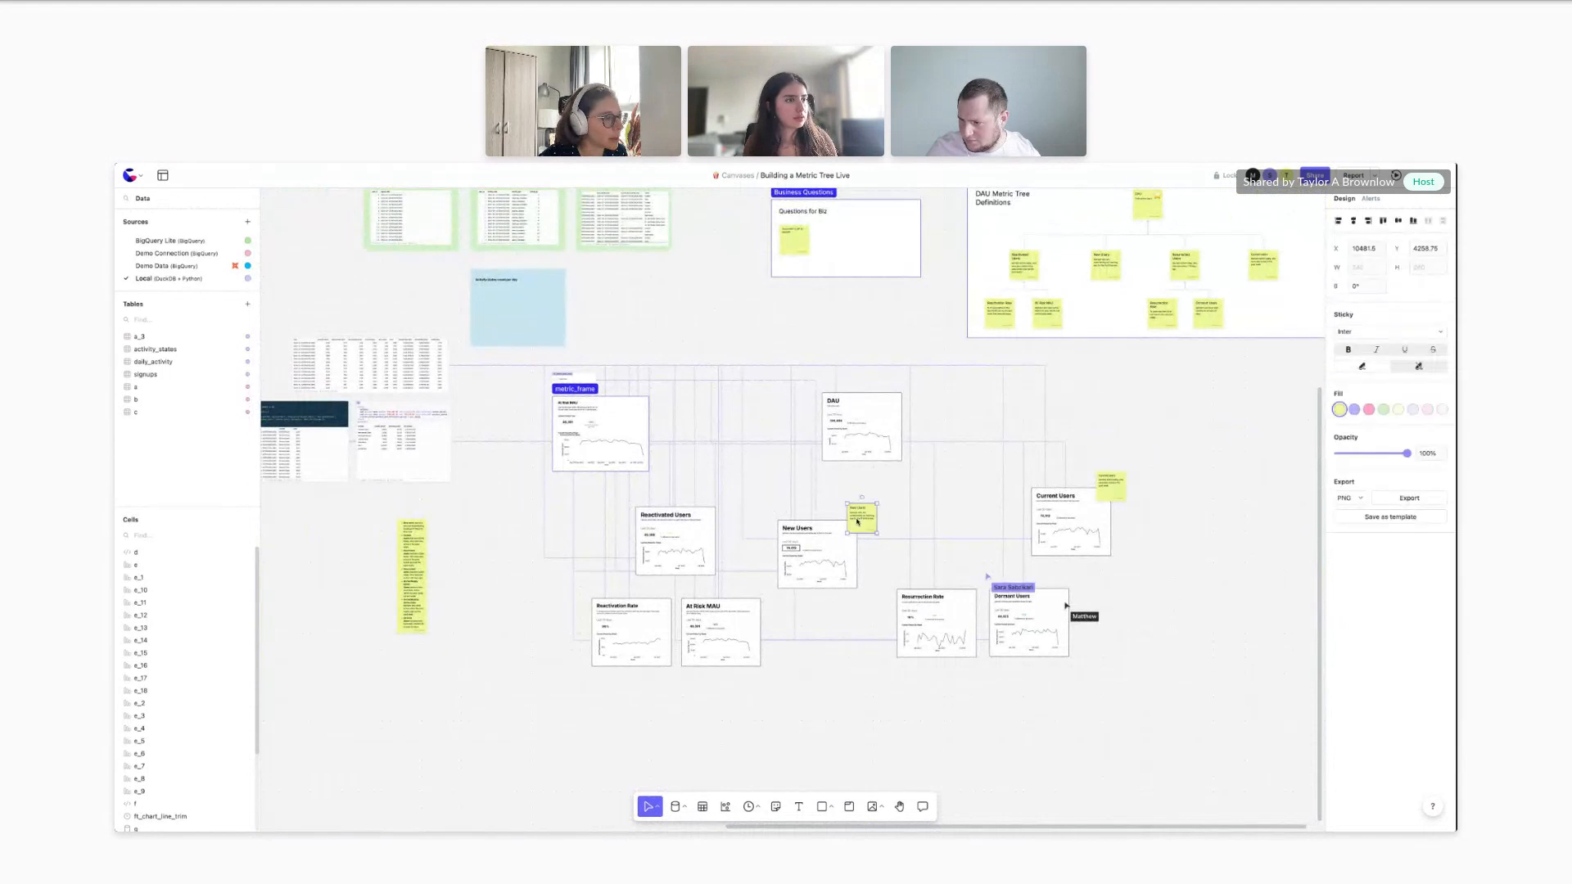
{"action": "key", "text": "Delete"}
{"action": "left_click", "coordinate": [1114, 488]}
{"action": "key", "text": "Delete"}
Align the New Users card with the Reactivated Users card's row and shift the DAU card further right above them
{"action": "scroll", "coordinate": [788, 566], "scroll_direction": "left", "scroll_amount": 3}
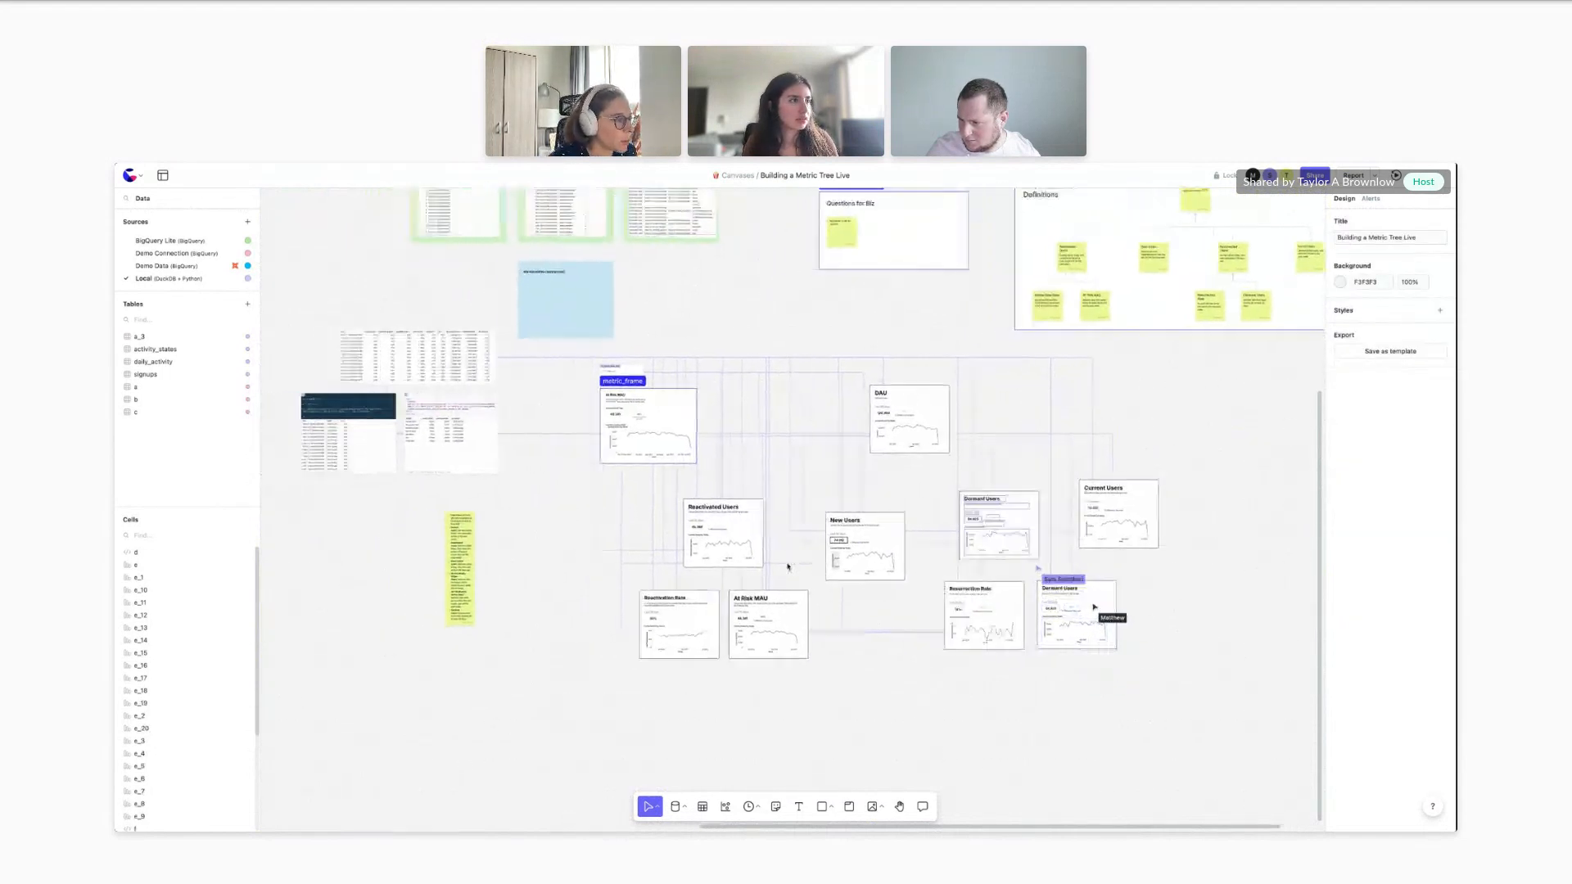
{"action": "left_click_drag", "start_coordinate": [822, 501], "coordinate": [919, 622]}
{"action": "left_click_drag", "start_coordinate": [899, 539], "coordinate": [901, 529]}
{"action": "left_click", "coordinate": [876, 661]}
{"action": "left_click_drag", "start_coordinate": [870, 378], "coordinate": [976, 435]}
{"action": "left_click", "coordinate": [875, 625]}
Draw connectors linking the tops of the Reactivated Users and New Users cards to the bottom of the DAU card
{"action": "scroll", "coordinate": [875, 625], "scroll_direction": "up", "scroll_amount": 5}
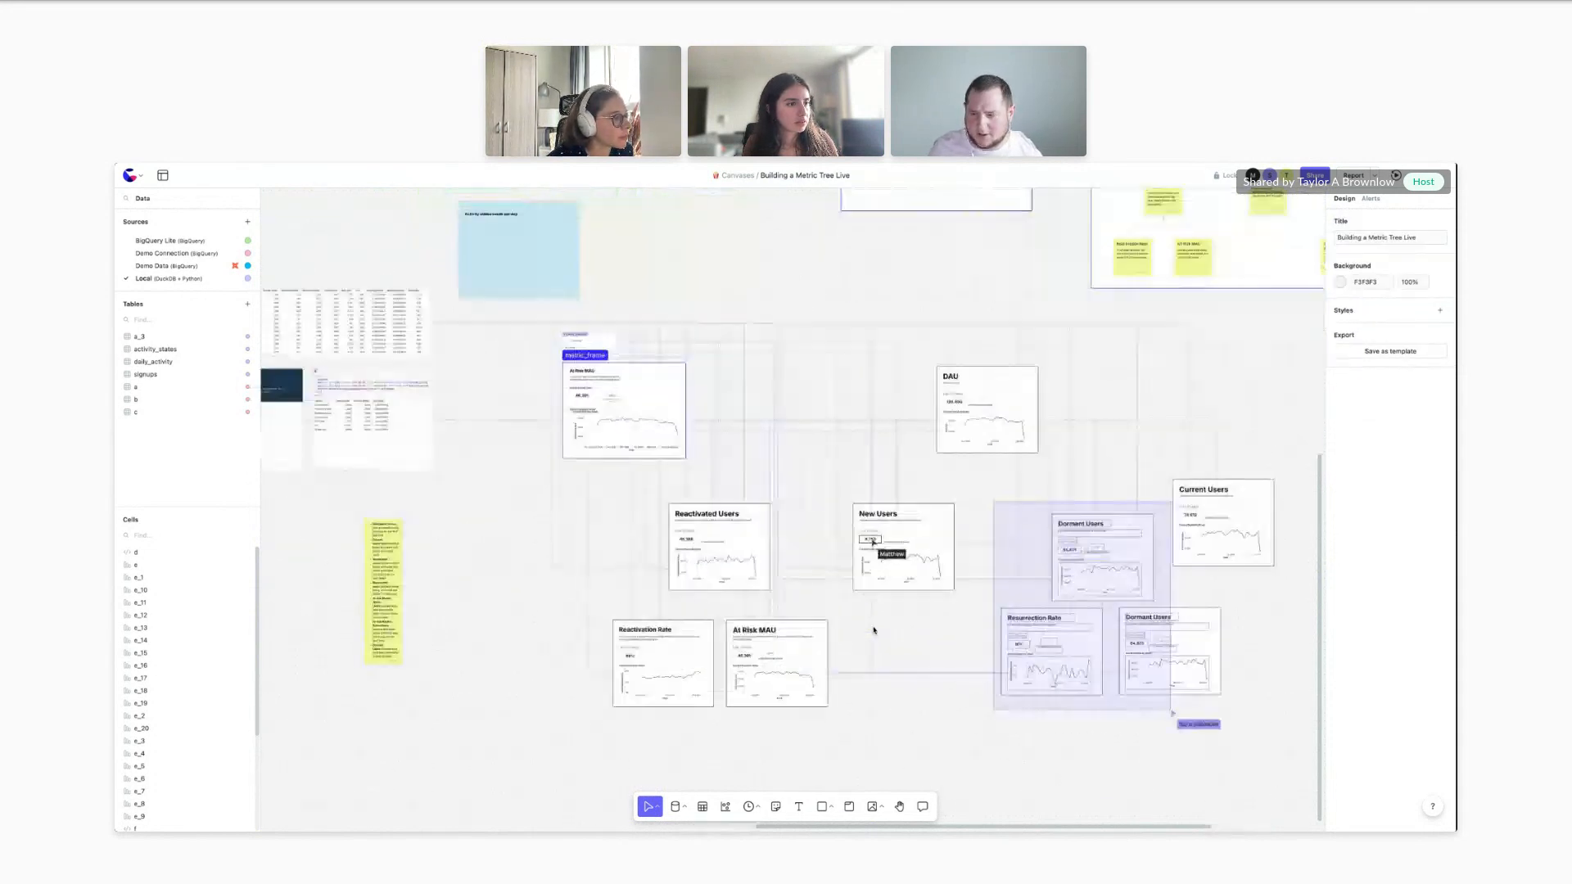
{"action": "left_click", "coordinate": [828, 809]}
{"action": "left_click", "coordinate": [830, 778]}
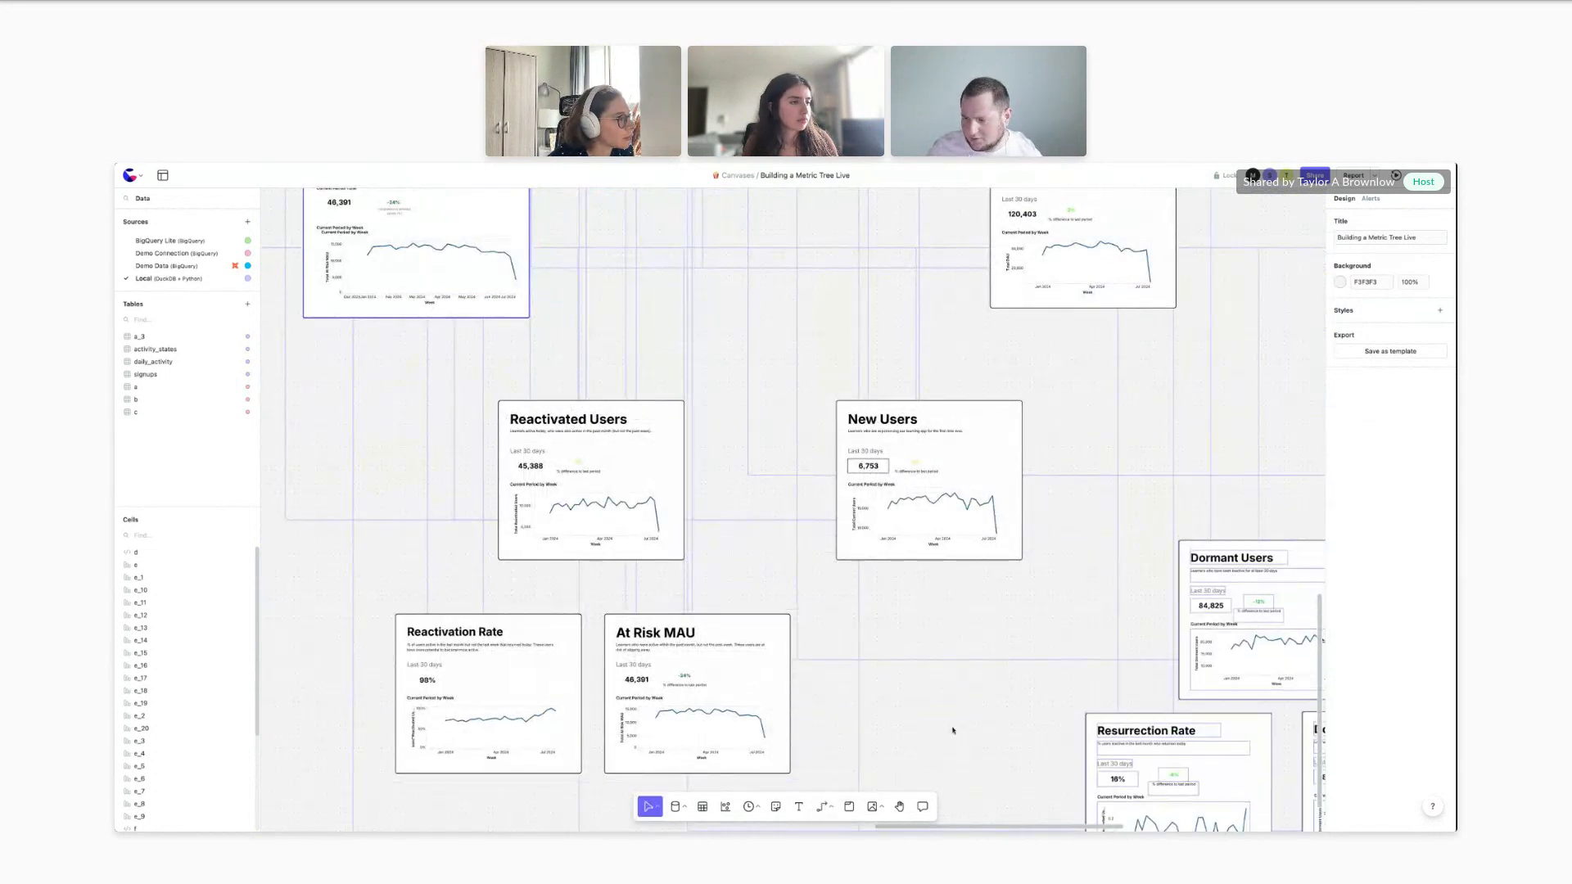
{"action": "left_click", "coordinate": [829, 810]}
{"action": "scroll", "coordinate": [591, 370], "scroll_direction": "up", "scroll_amount": 5}
{"action": "left_click_drag", "start_coordinate": [595, 416], "coordinate": [1077, 331]}
{"action": "scroll", "coordinate": [811, 322], "scroll_direction": "down", "scroll_amount": 6}
{"action": "scroll", "coordinate": [922, 333], "scroll_direction": "right", "scroll_amount": 1}
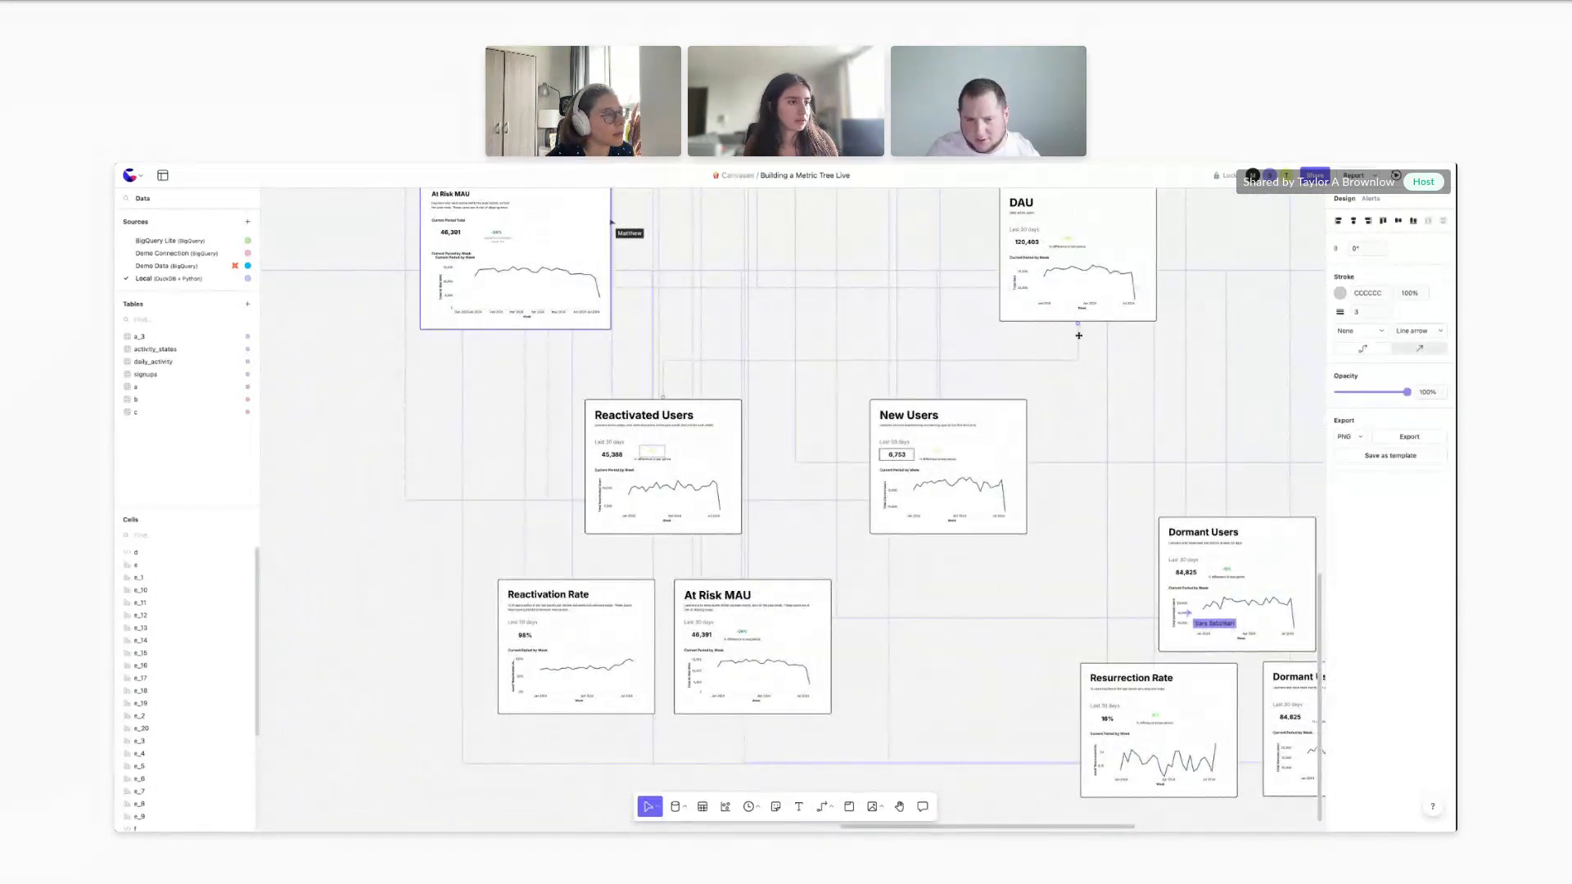
{"action": "left_click", "coordinate": [817, 805]}
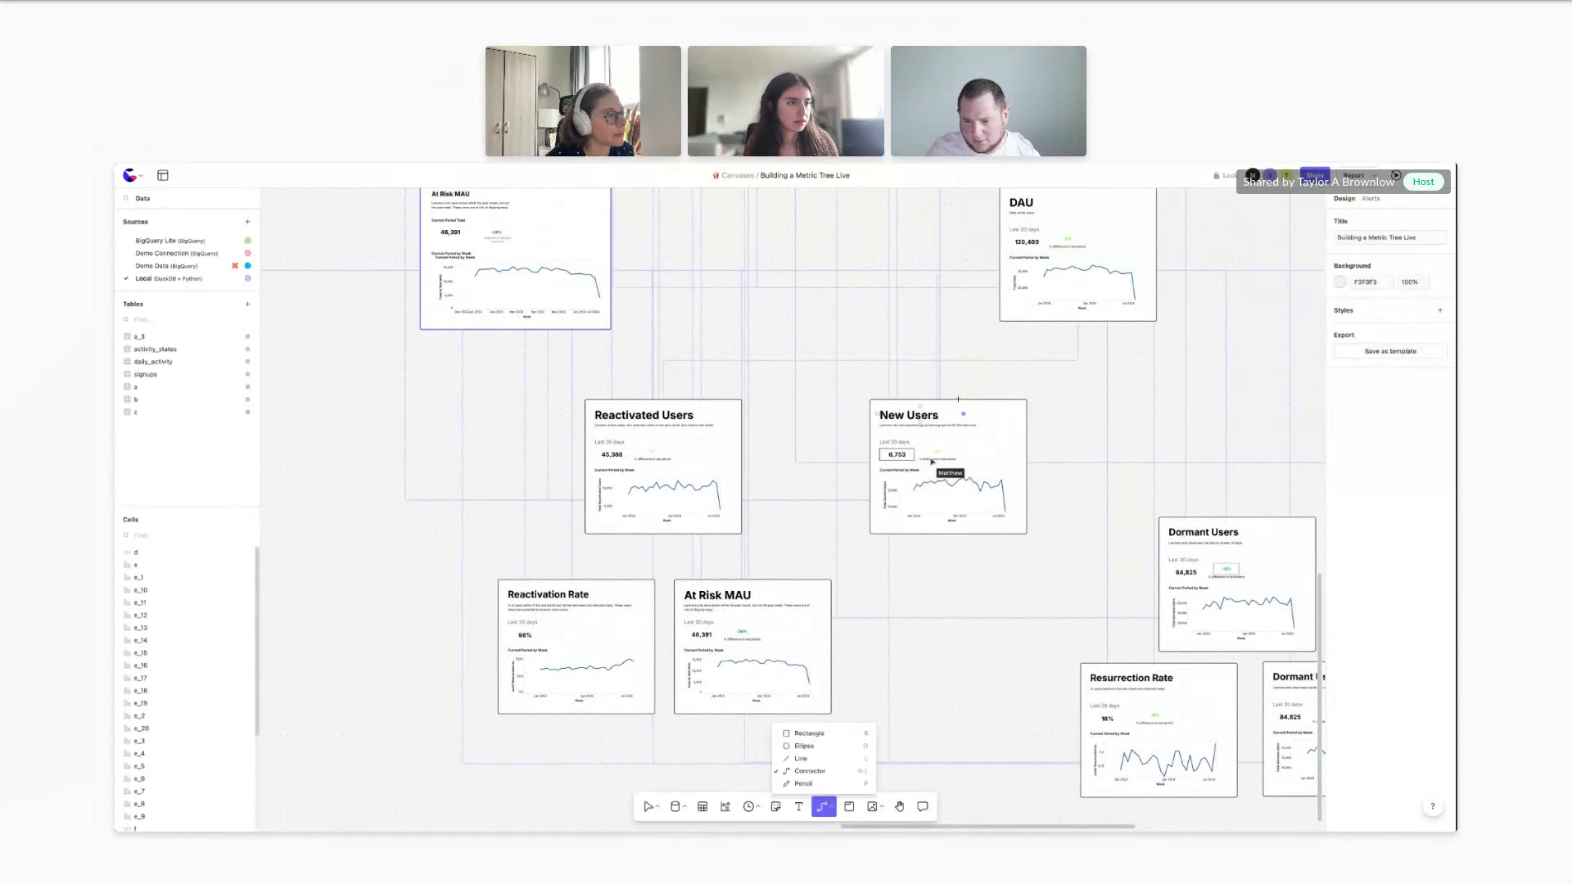
{"action": "left_click_drag", "start_coordinate": [953, 386], "coordinate": [1066, 371]}
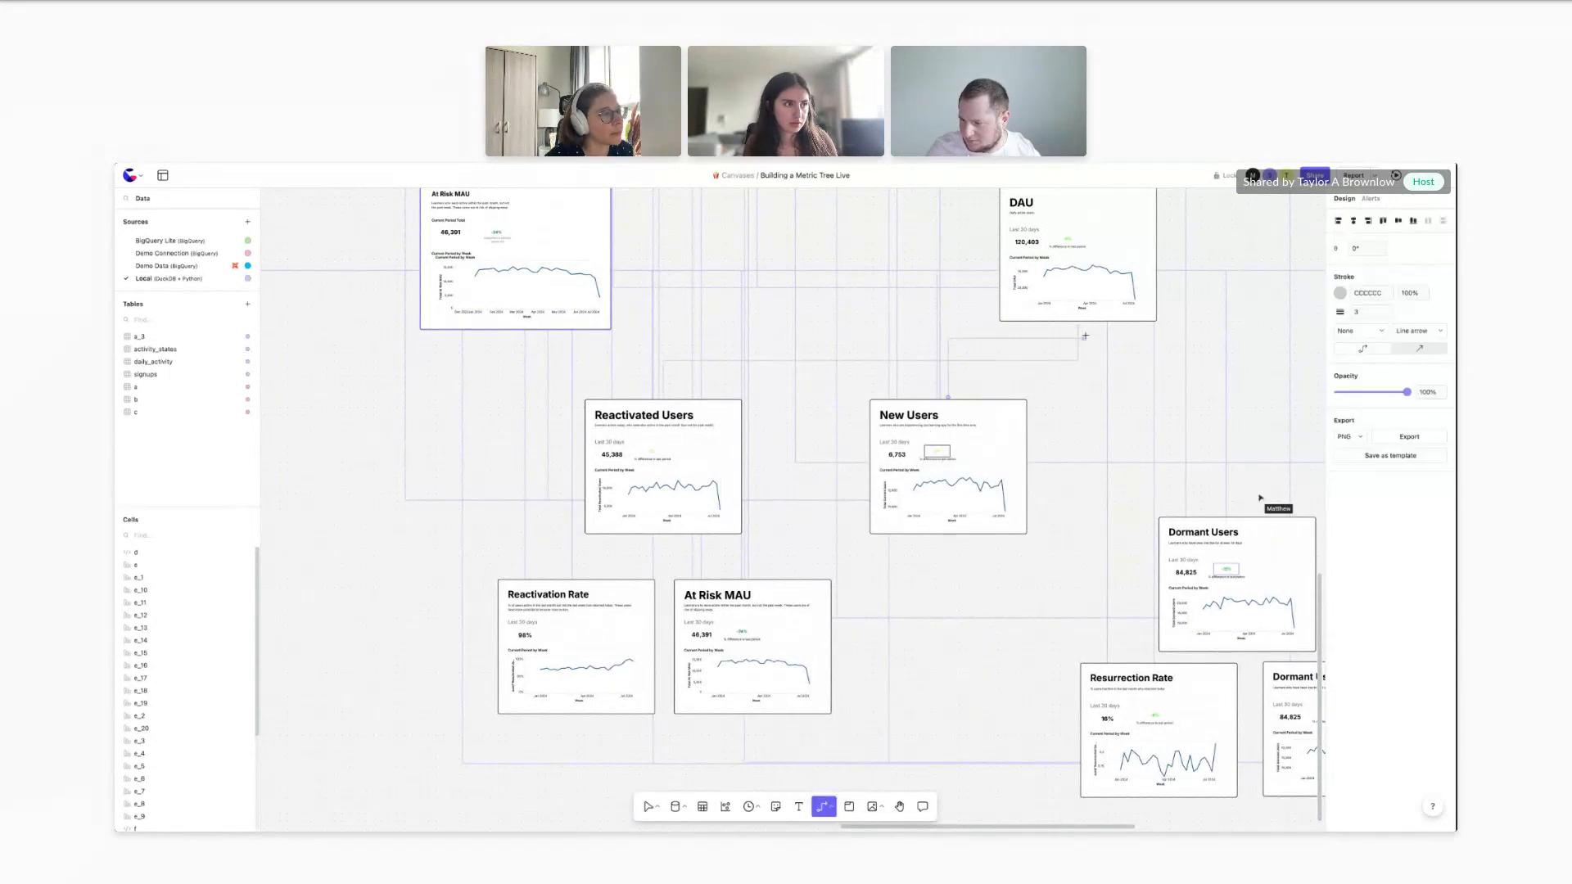
Draw connectors linking the tops of the Reactivation Rate and At Risk MAU cards to the bottom of the Reactivated Users card
{"action": "scroll", "coordinate": [1072, 364], "scroll_direction": "right", "scroll_amount": 2}
{"action": "left_click", "coordinate": [824, 806]}
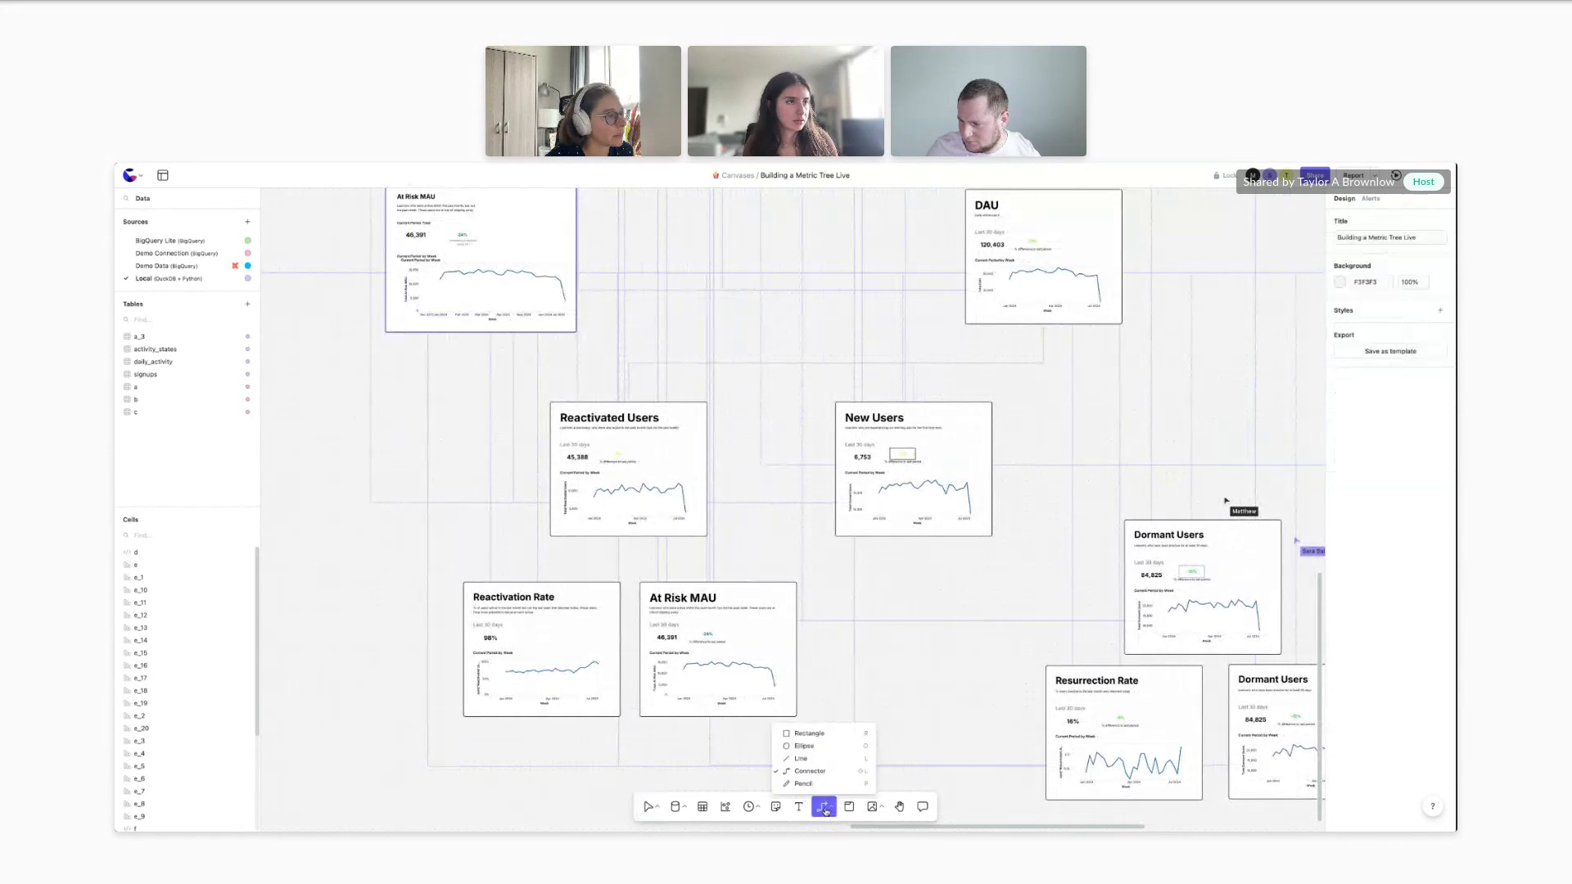
{"action": "scroll", "coordinate": [582, 572], "scroll_direction": "up", "scroll_amount": 5}
{"action": "left_click_drag", "start_coordinate": [518, 583], "coordinate": [658, 519]}
{"action": "left_click", "coordinate": [826, 807]}
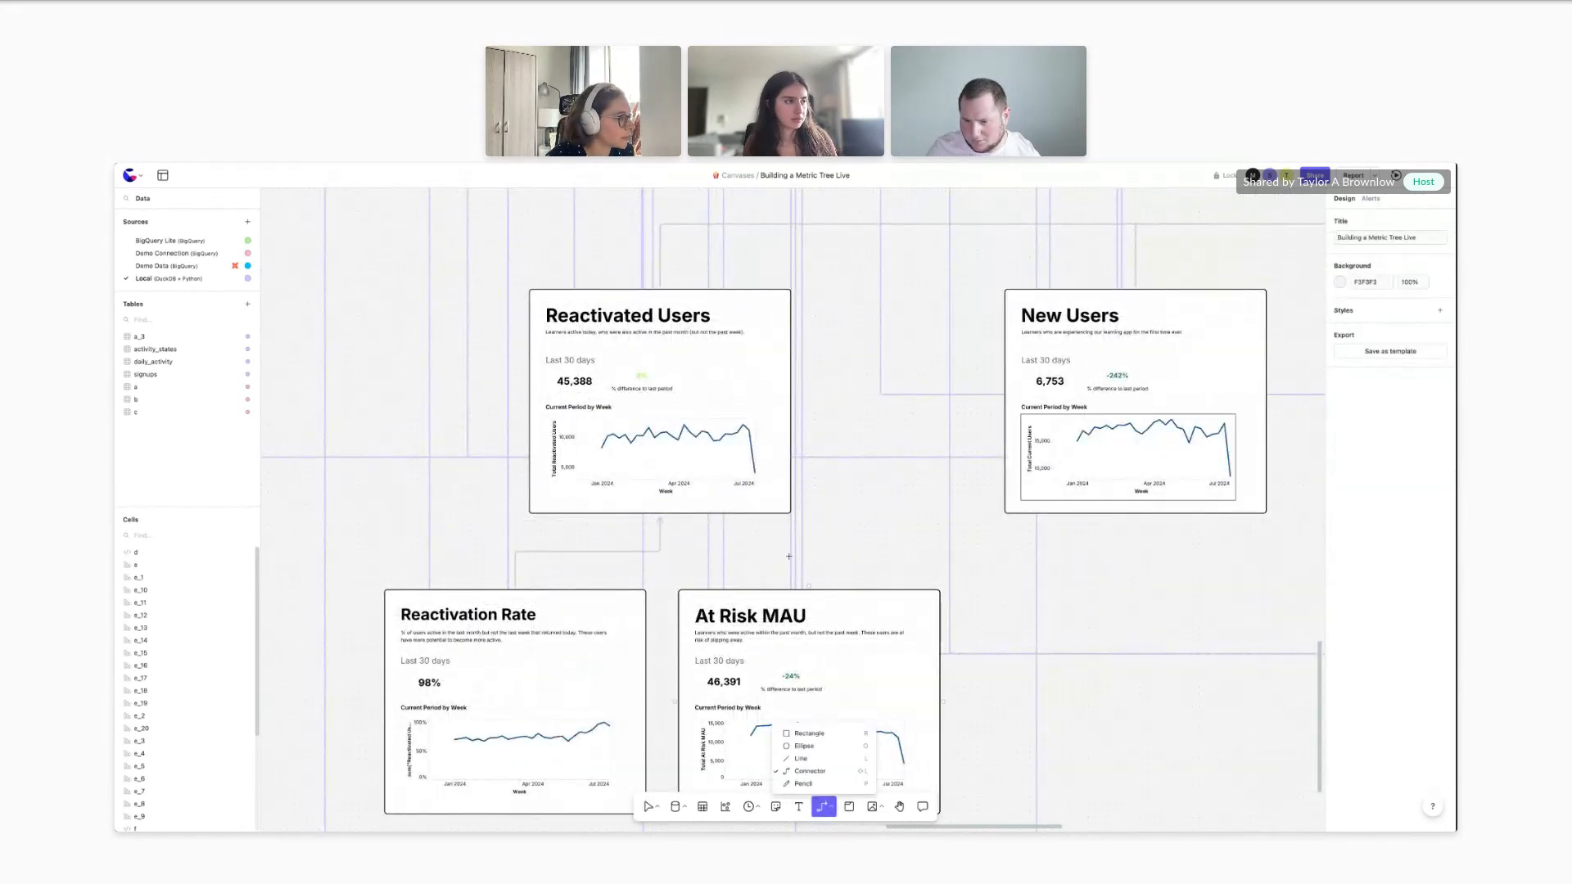
{"action": "left_click_drag", "start_coordinate": [810, 583], "coordinate": [659, 519]}
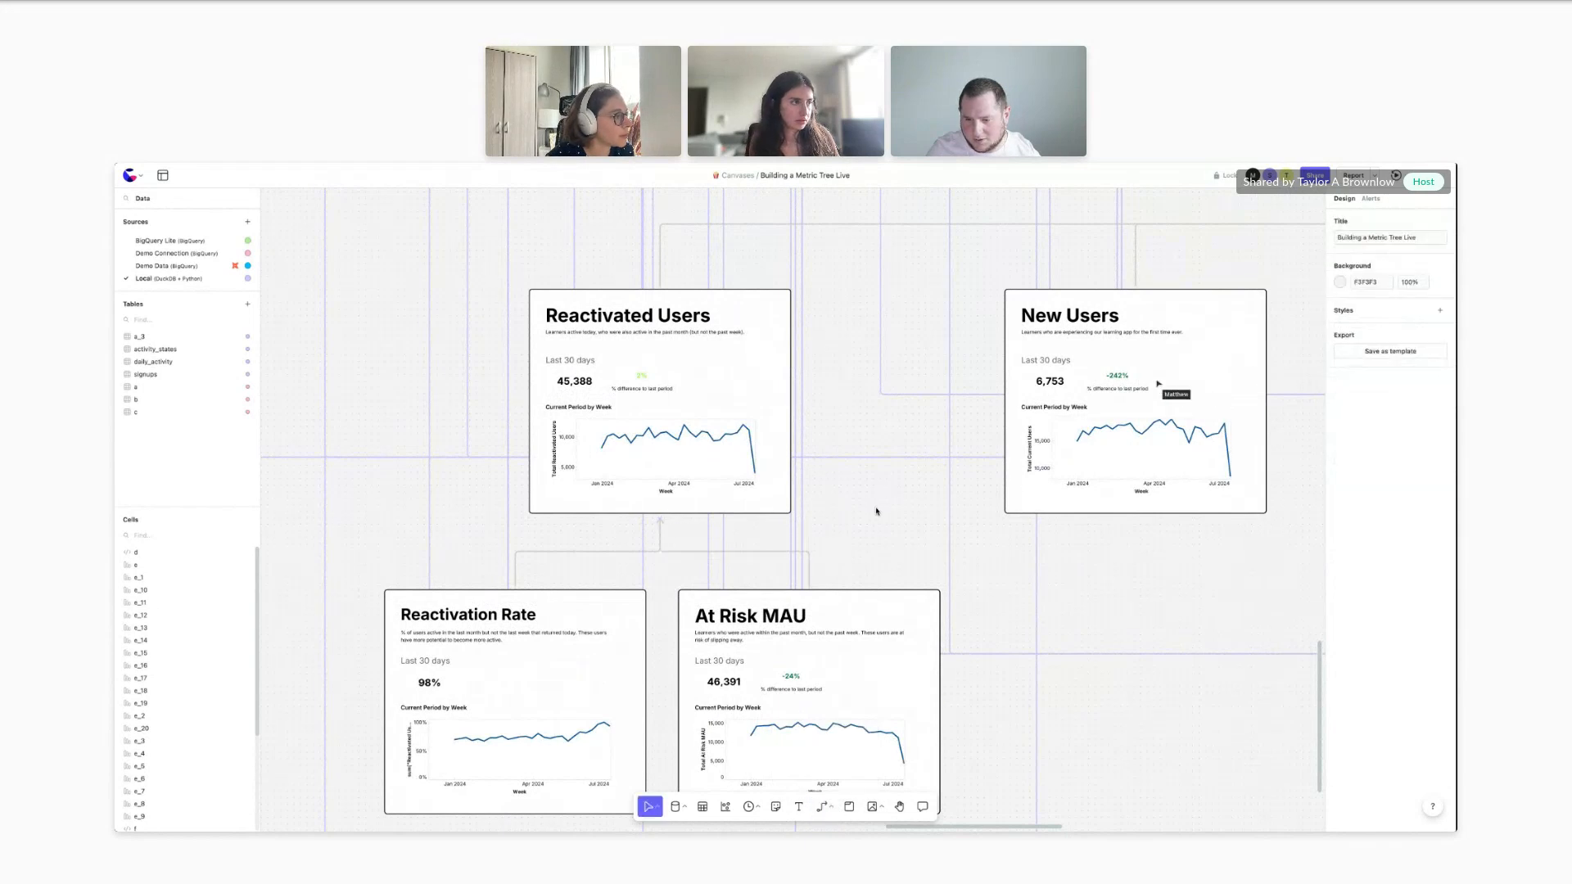
Turn off the display of cell connectors on the canvas
{"action": "scroll", "coordinate": [874, 511], "scroll_direction": "down", "scroll_amount": 5}
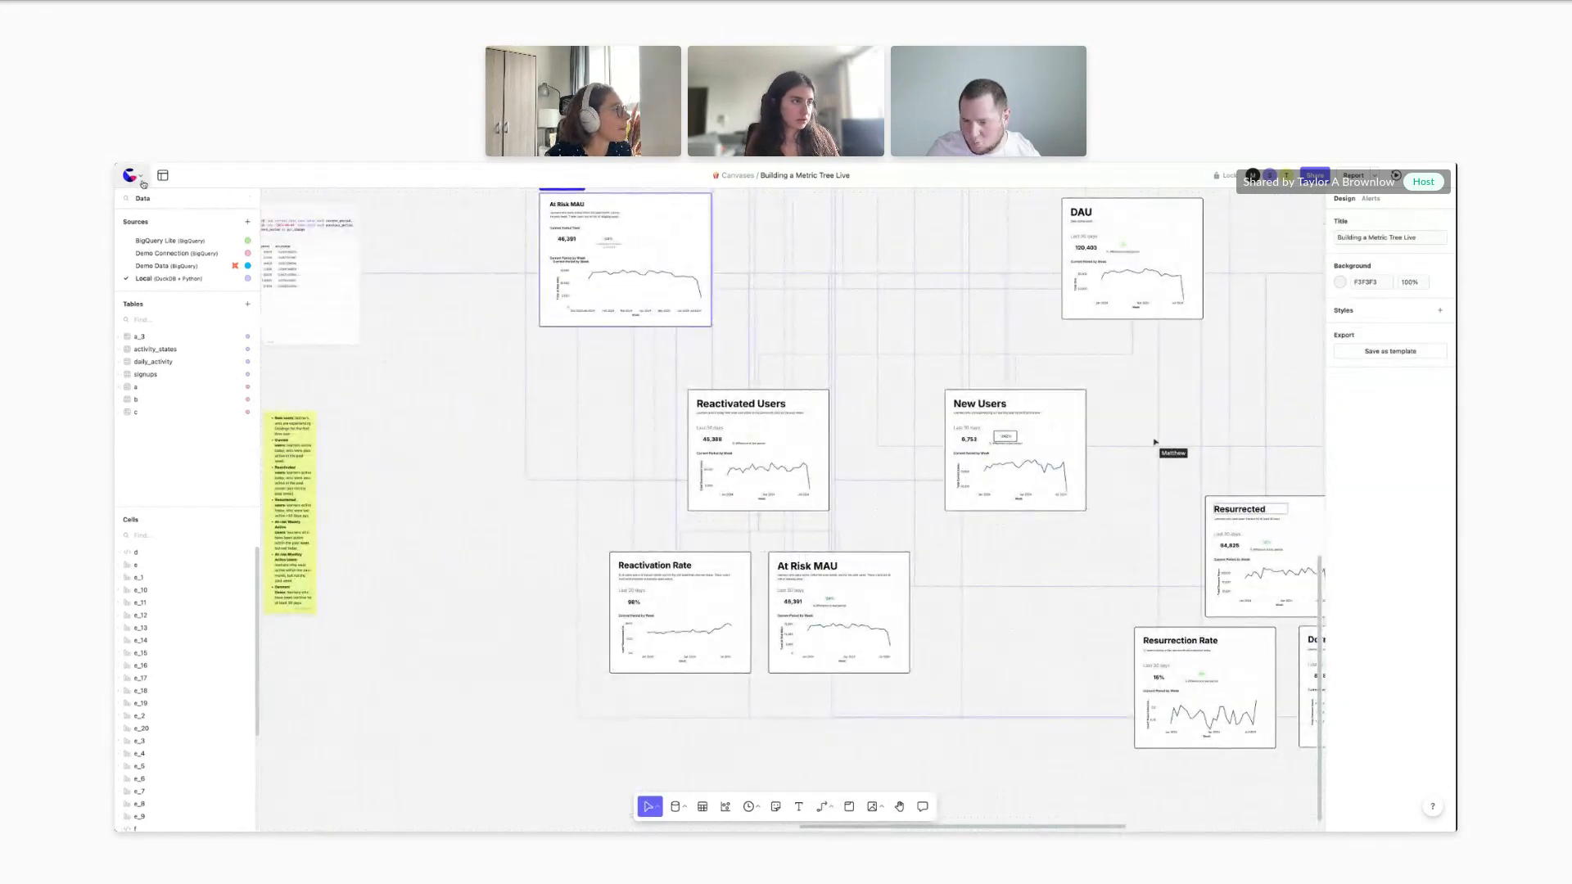
{"action": "left_click", "coordinate": [142, 182]}
{"action": "mouse_move", "coordinate": [159, 235]}
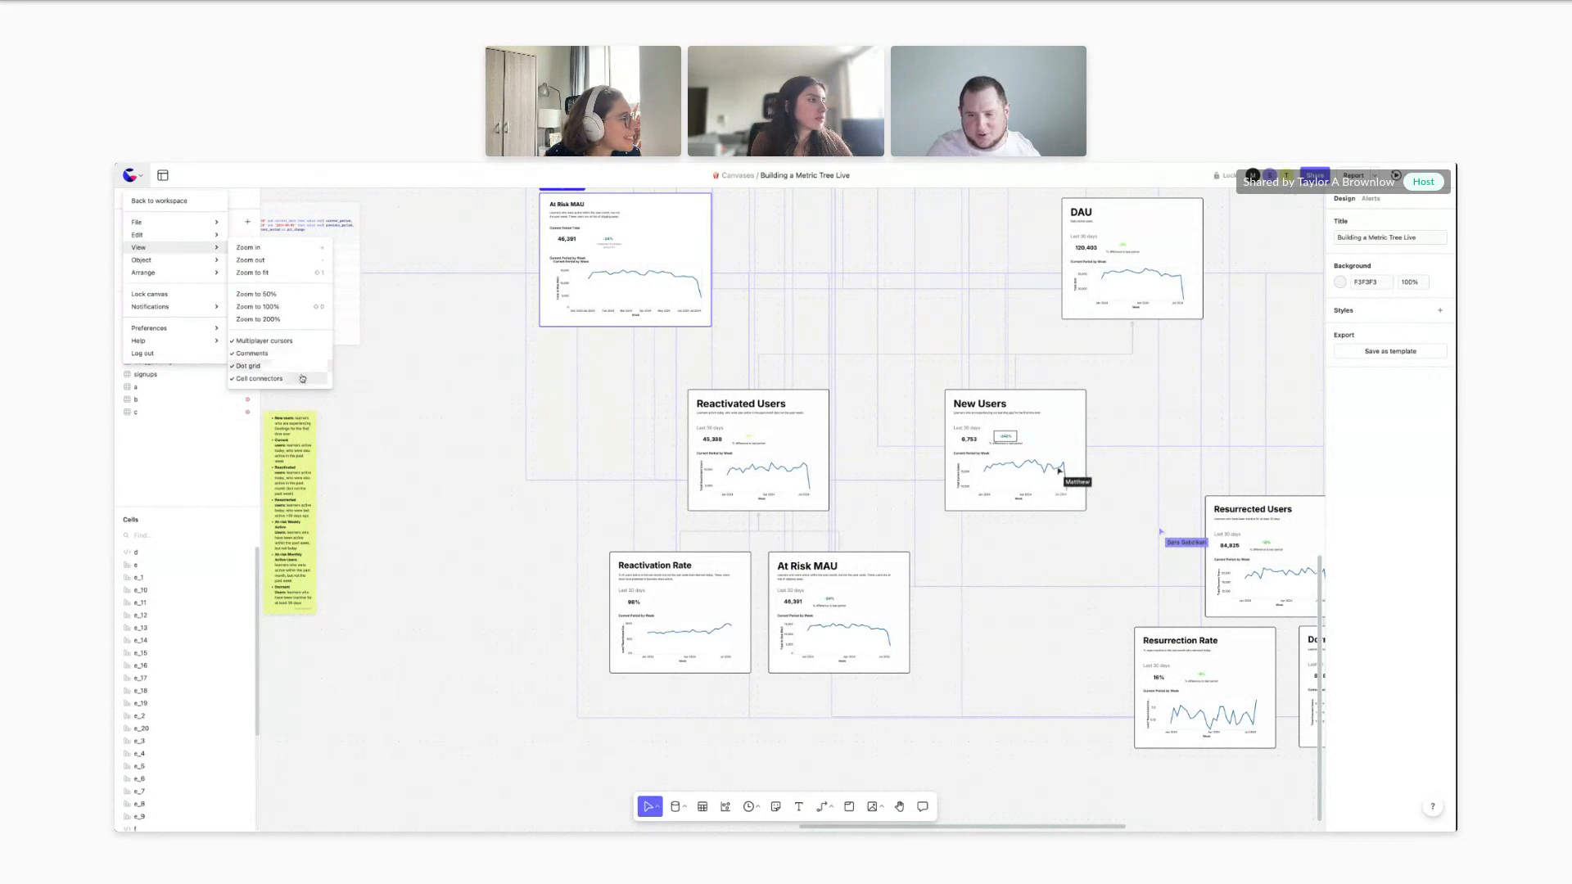
{"action": "left_click", "coordinate": [301, 379]}
Draw a connector linking the top of the Resurrected Users card to the bottom of the DAU card
{"action": "scroll", "coordinate": [507, 459], "scroll_direction": "down", "scroll_amount": 5}
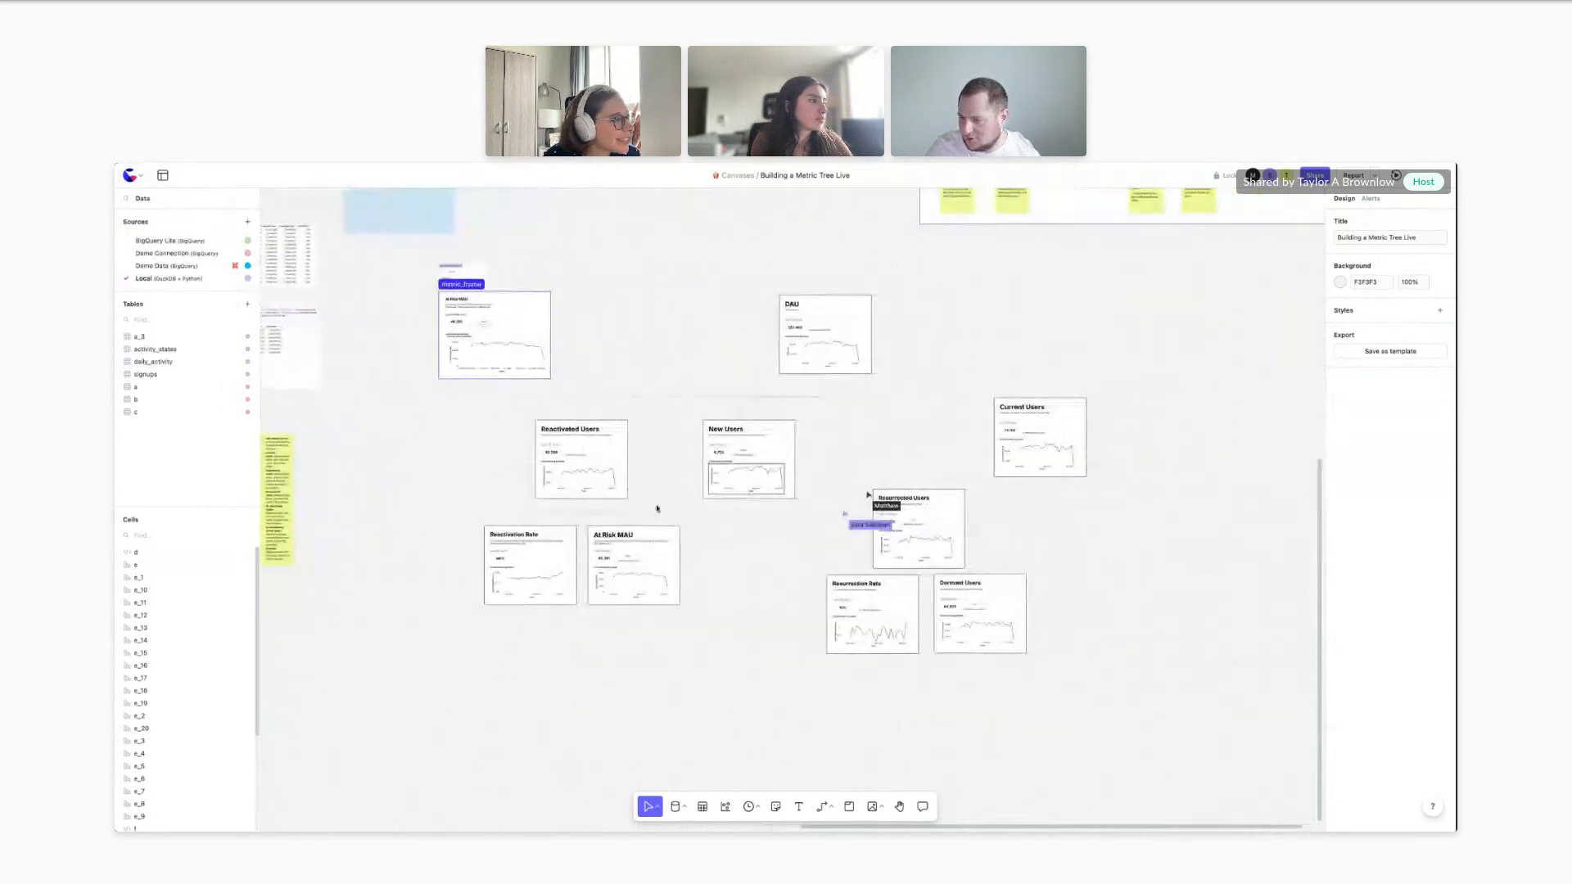
{"action": "scroll", "coordinate": [718, 499], "scroll_direction": "up", "scroll_amount": 8}
{"action": "scroll", "coordinate": [719, 499], "scroll_direction": "up", "scroll_amount": 3}
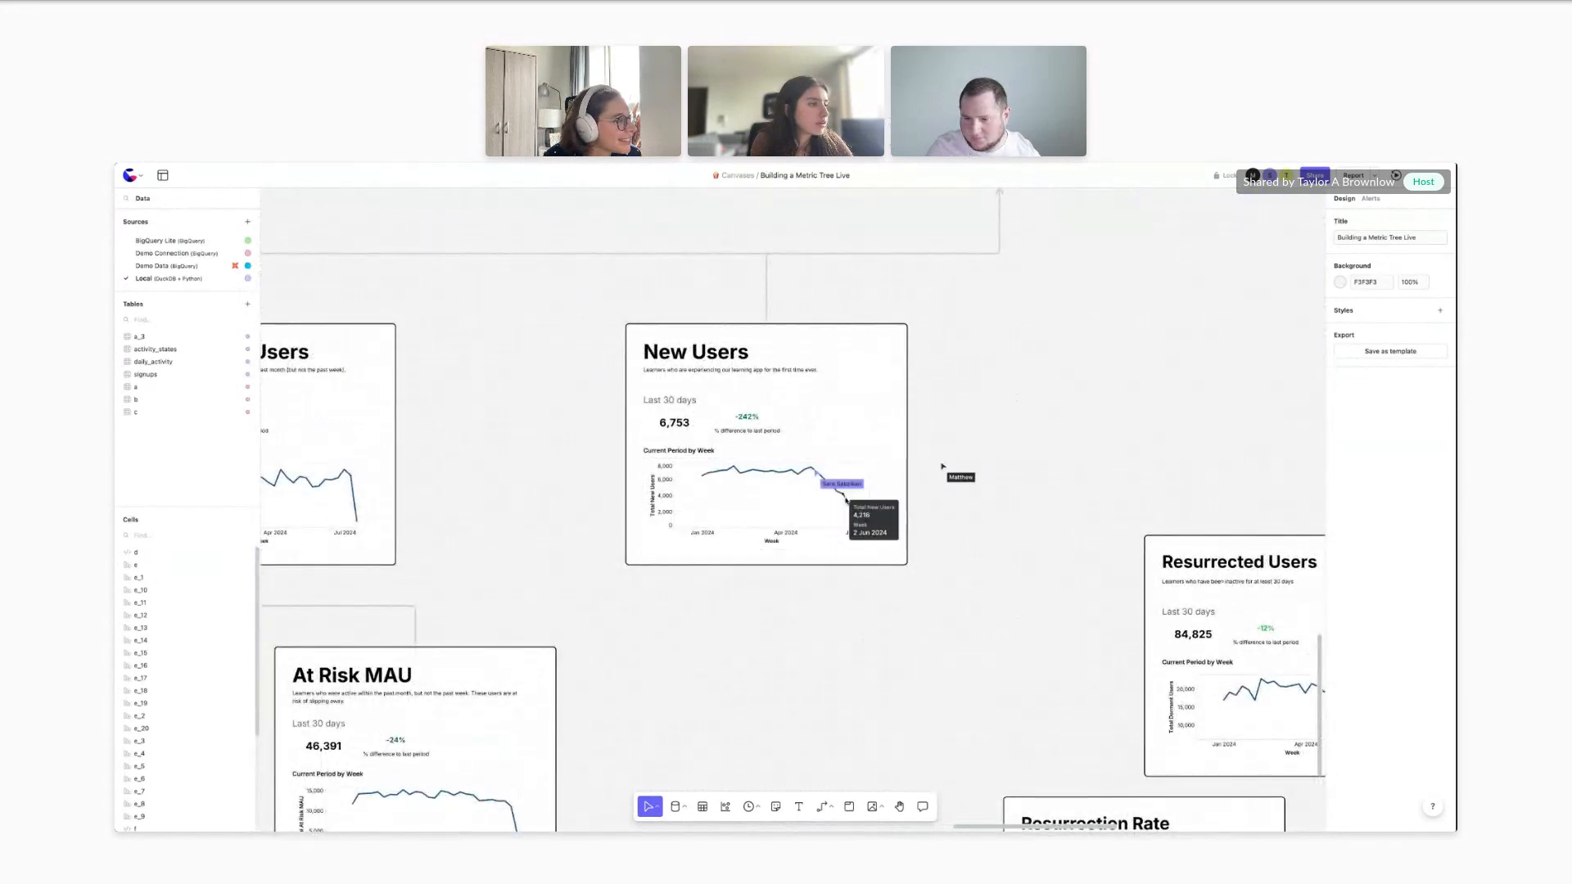
{"action": "scroll", "coordinate": [823, 587], "scroll_direction": "down", "scroll_amount": 3}
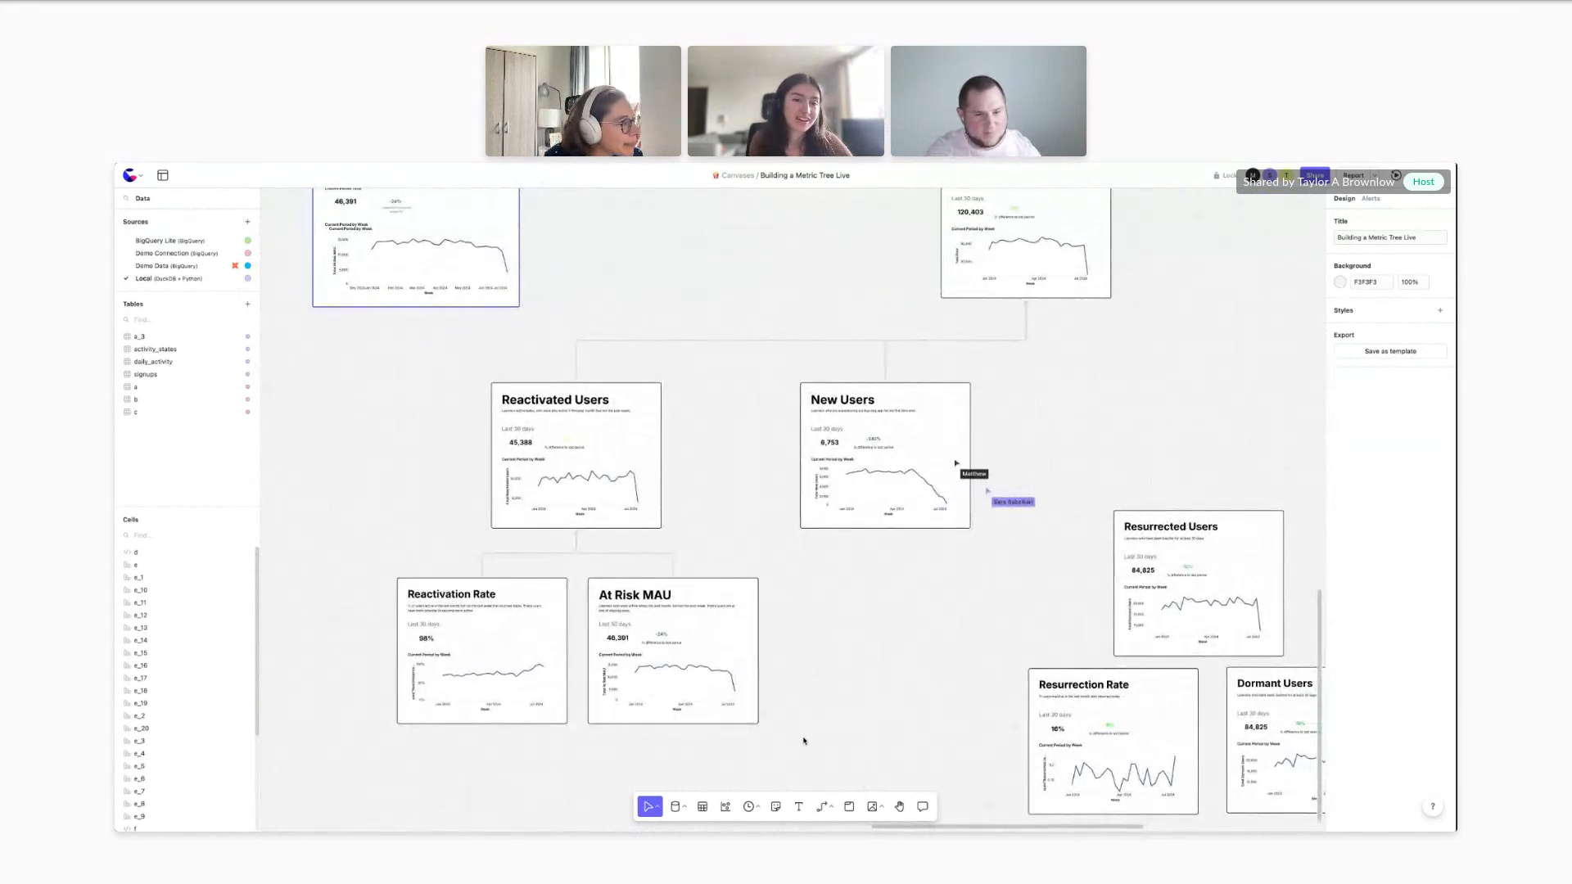
{"action": "scroll", "coordinate": [803, 741], "scroll_direction": "down", "scroll_amount": 3}
{"action": "left_click", "coordinate": [829, 814]}
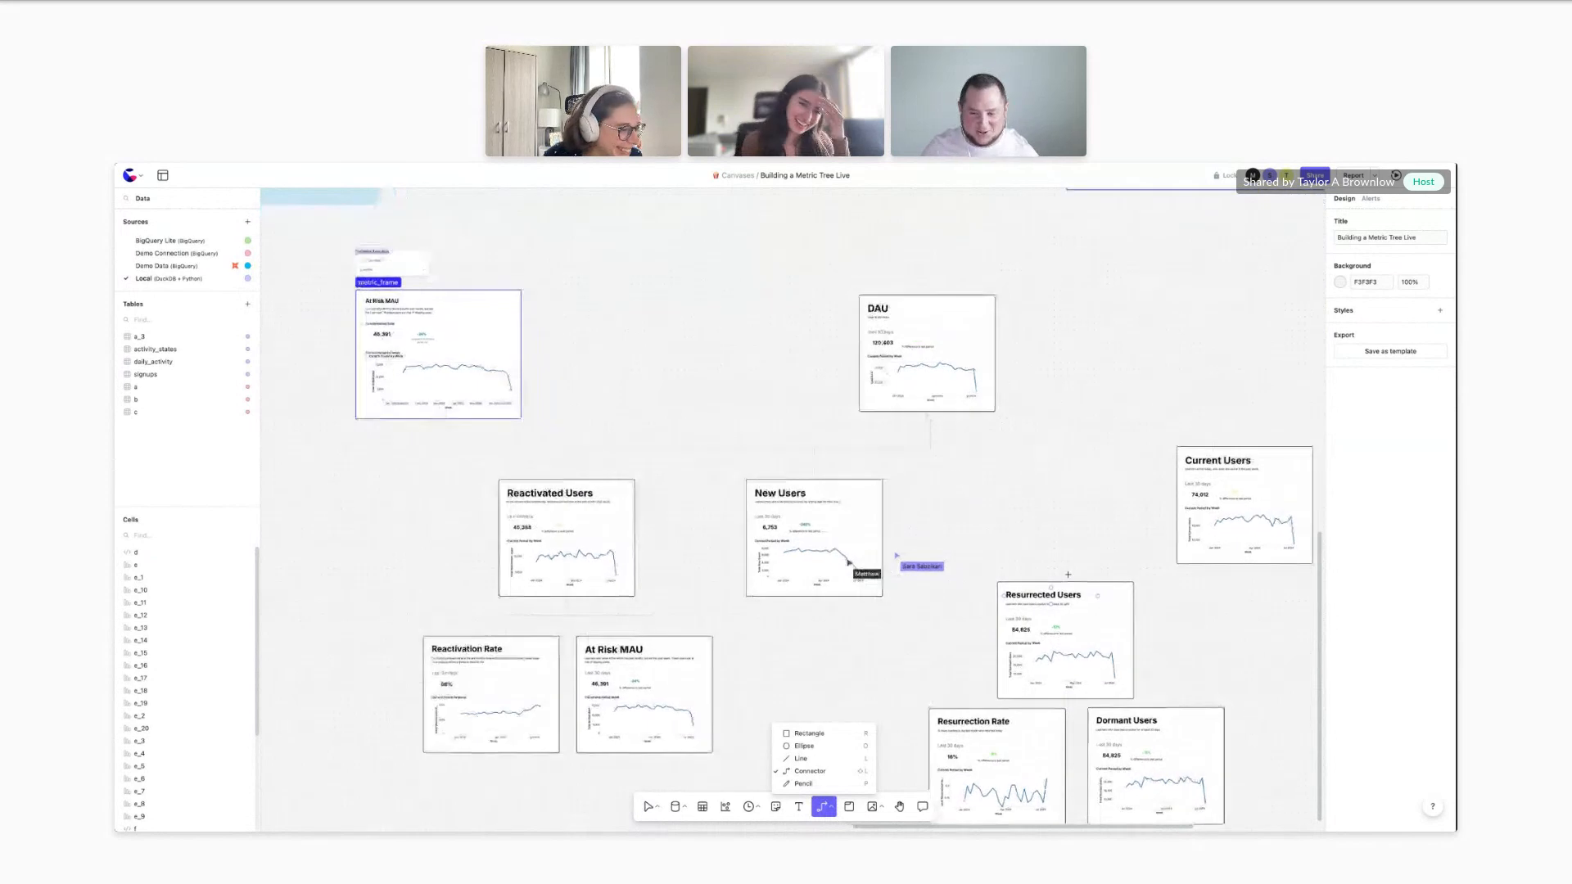
{"action": "scroll", "coordinate": [1067, 575], "scroll_direction": "up", "scroll_amount": 3}
{"action": "left_click_drag", "start_coordinate": [1064, 584], "coordinate": [1029, 482]}
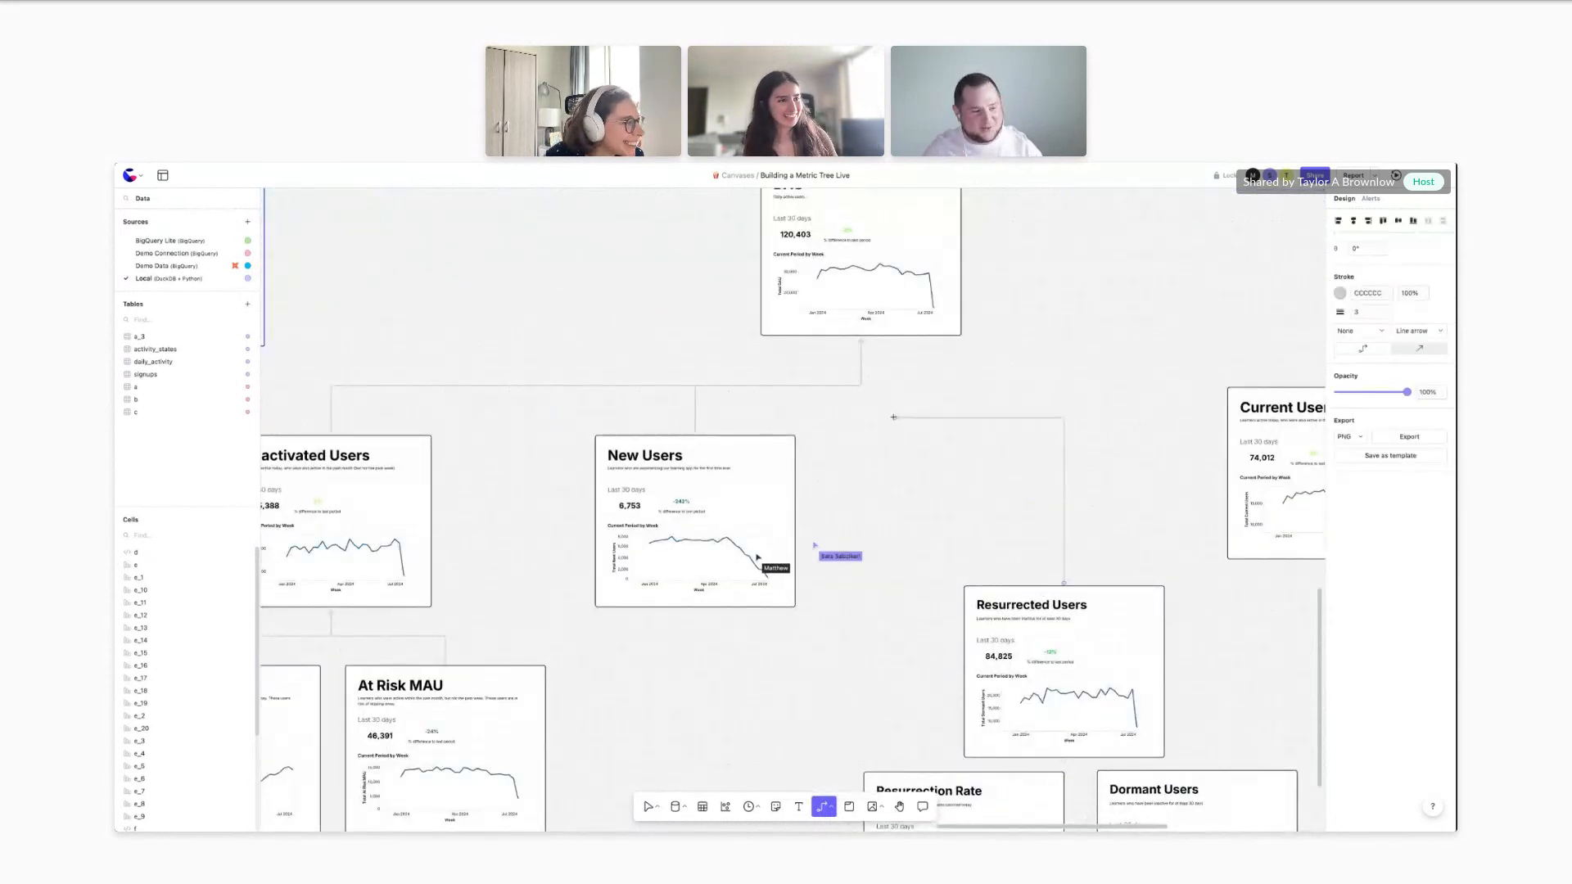
{"action": "key", "text": "Escape"}
Align the Resurrected Users card with the New Users row and move the Resurrection Rate and Dormant Users cards up beneath it
{"action": "scroll", "coordinate": [938, 579], "scroll_direction": "down", "scroll_amount": 3}
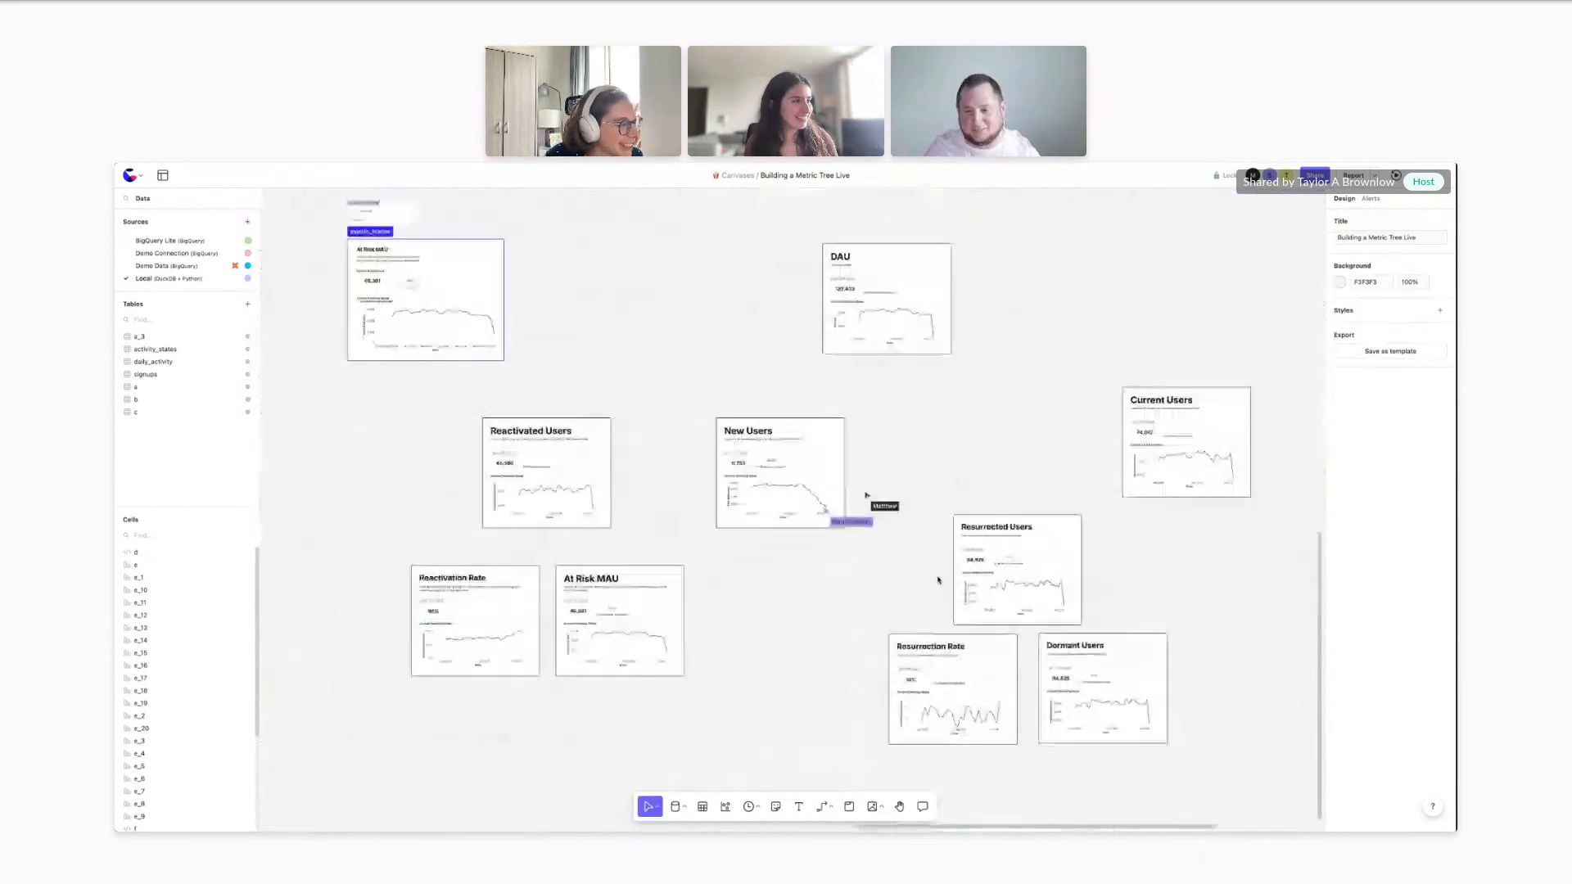
{"action": "left_click_drag", "start_coordinate": [947, 507], "coordinate": [1069, 518]}
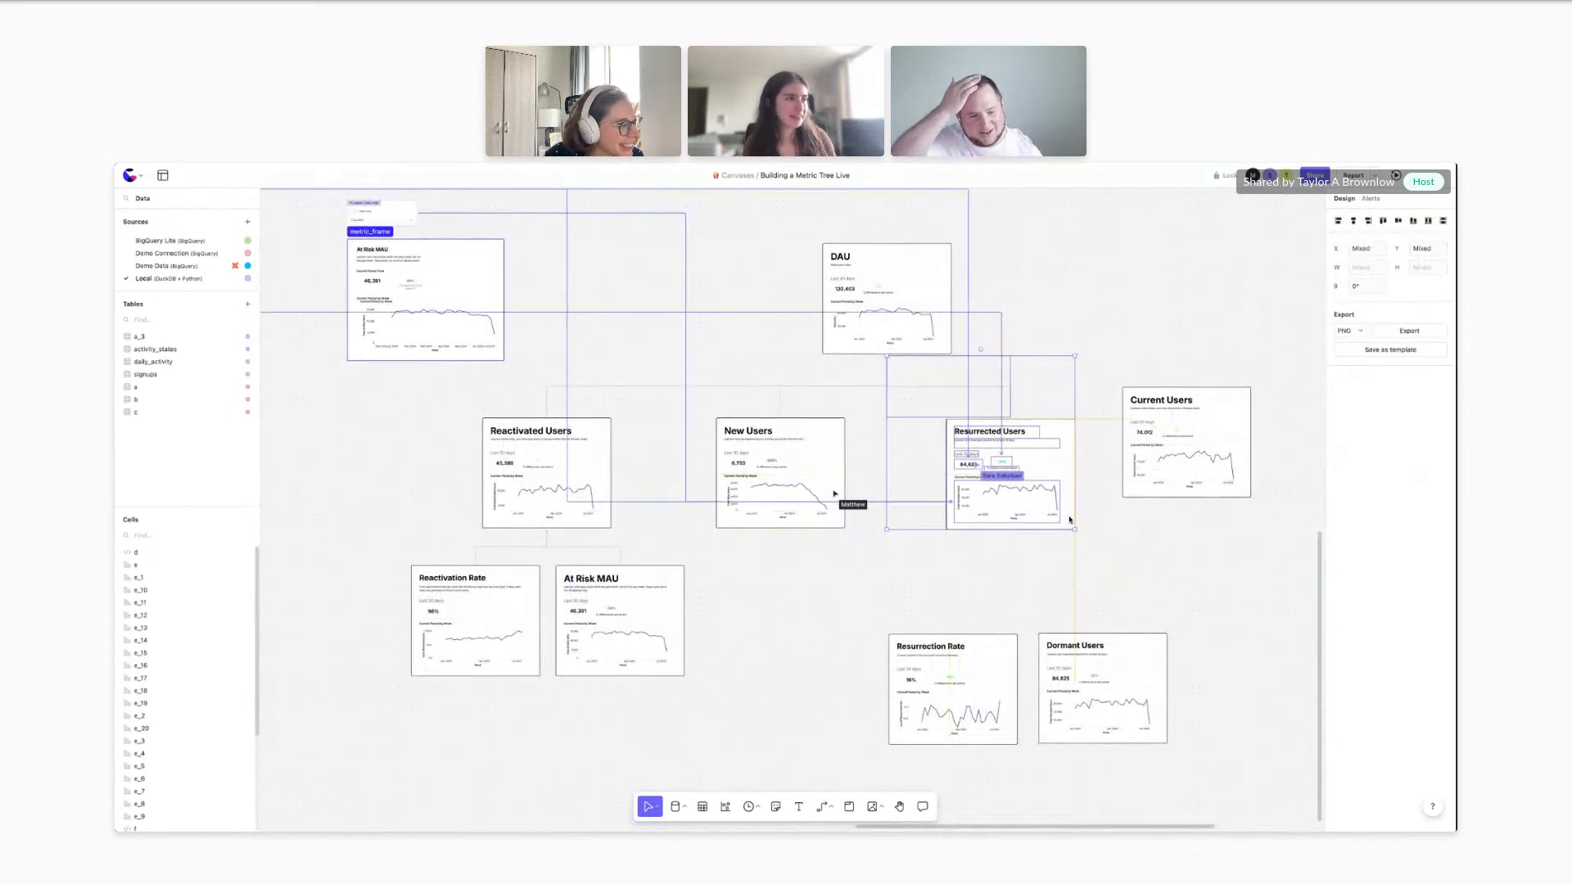
{"action": "left_click", "coordinate": [865, 608]}
{"action": "left_click_drag", "start_coordinate": [865, 607], "coordinate": [1159, 746]}
{"action": "left_click_drag", "start_coordinate": [1154, 683], "coordinate": [1134, 614]}
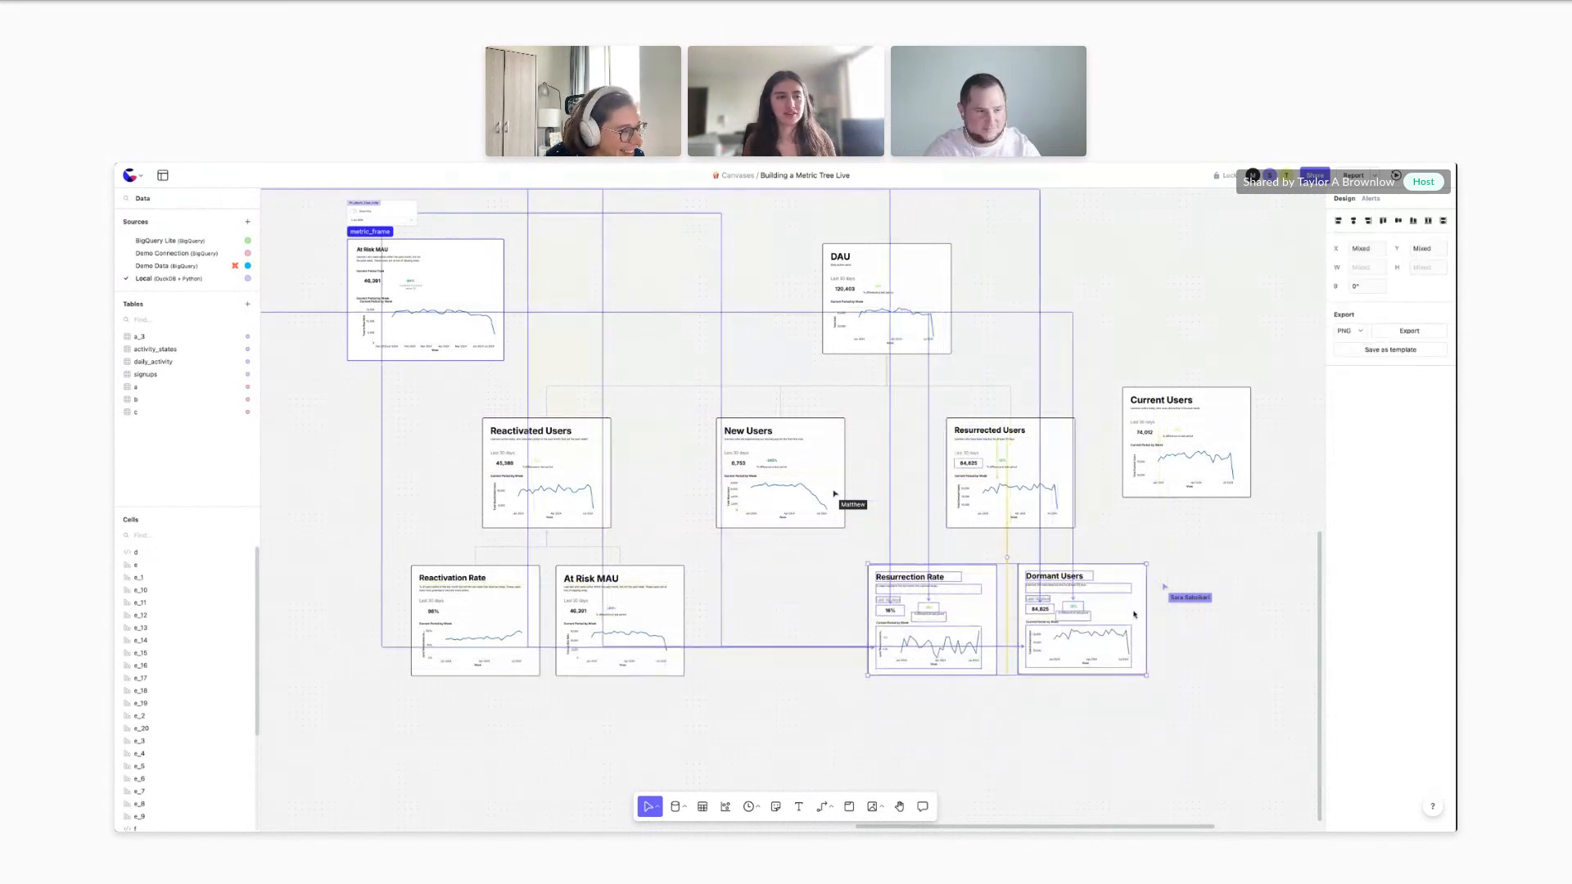
{"action": "left_click", "coordinate": [1004, 702]}
{"action": "left_click", "coordinate": [950, 642]}
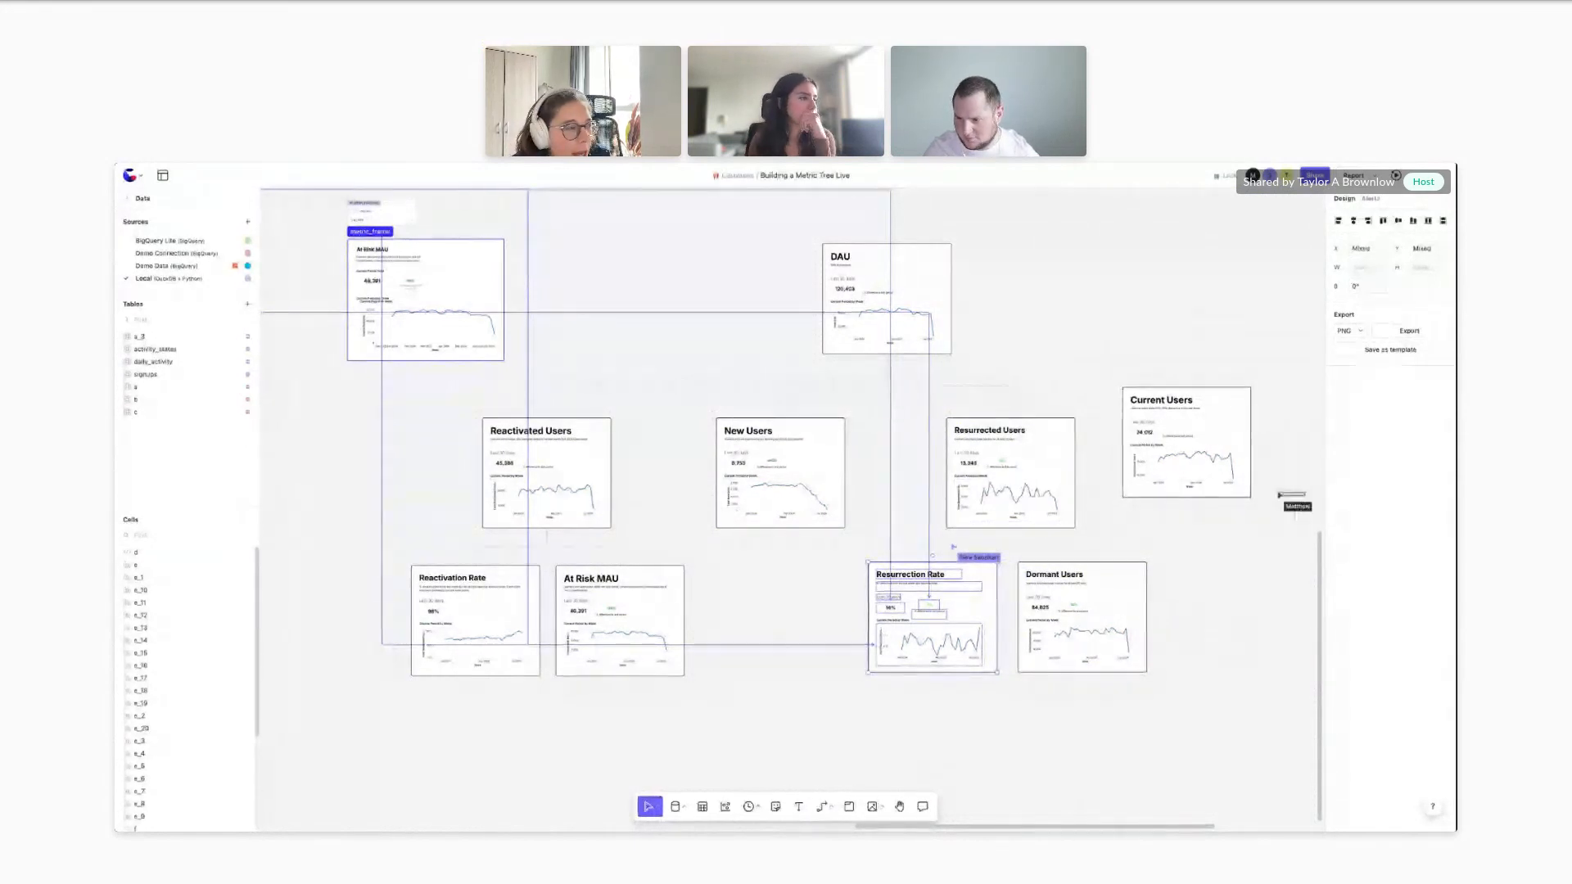
{"action": "left_click", "coordinate": [1043, 728]}
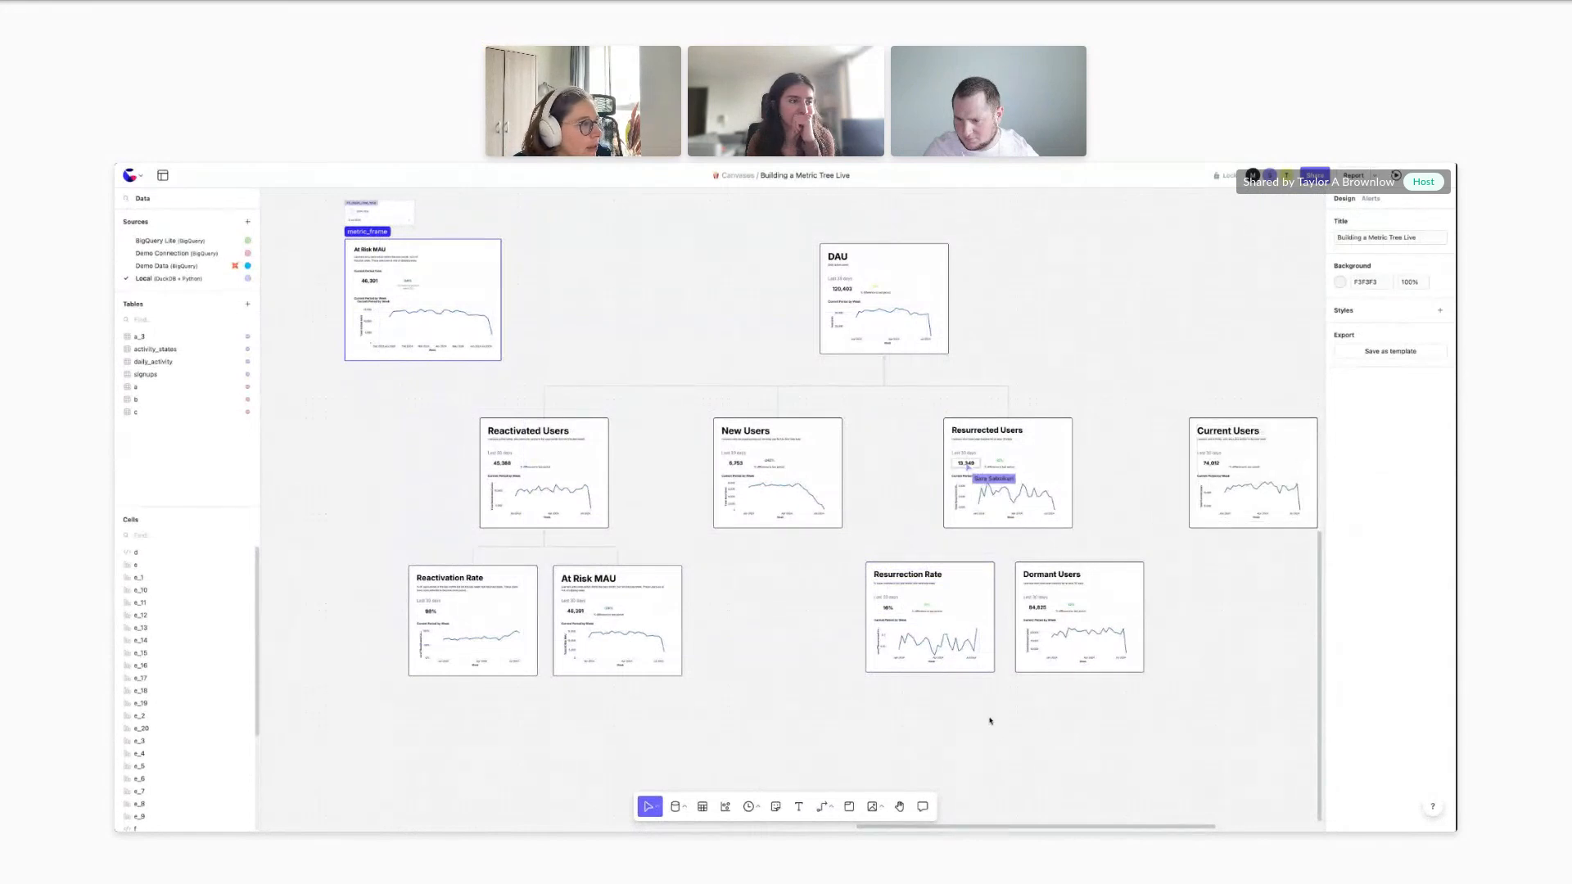
Examine the arranged metric card tree and compare its layout with the surrounding frames on the canvas
{"action": "scroll", "coordinate": [989, 721], "scroll_direction": "down", "scroll_amount": 2}
{"action": "scroll", "coordinate": [990, 721], "scroll_direction": "left", "scroll_amount": 1}
{"action": "scroll", "coordinate": [990, 721], "scroll_direction": "right", "scroll_amount": 1}
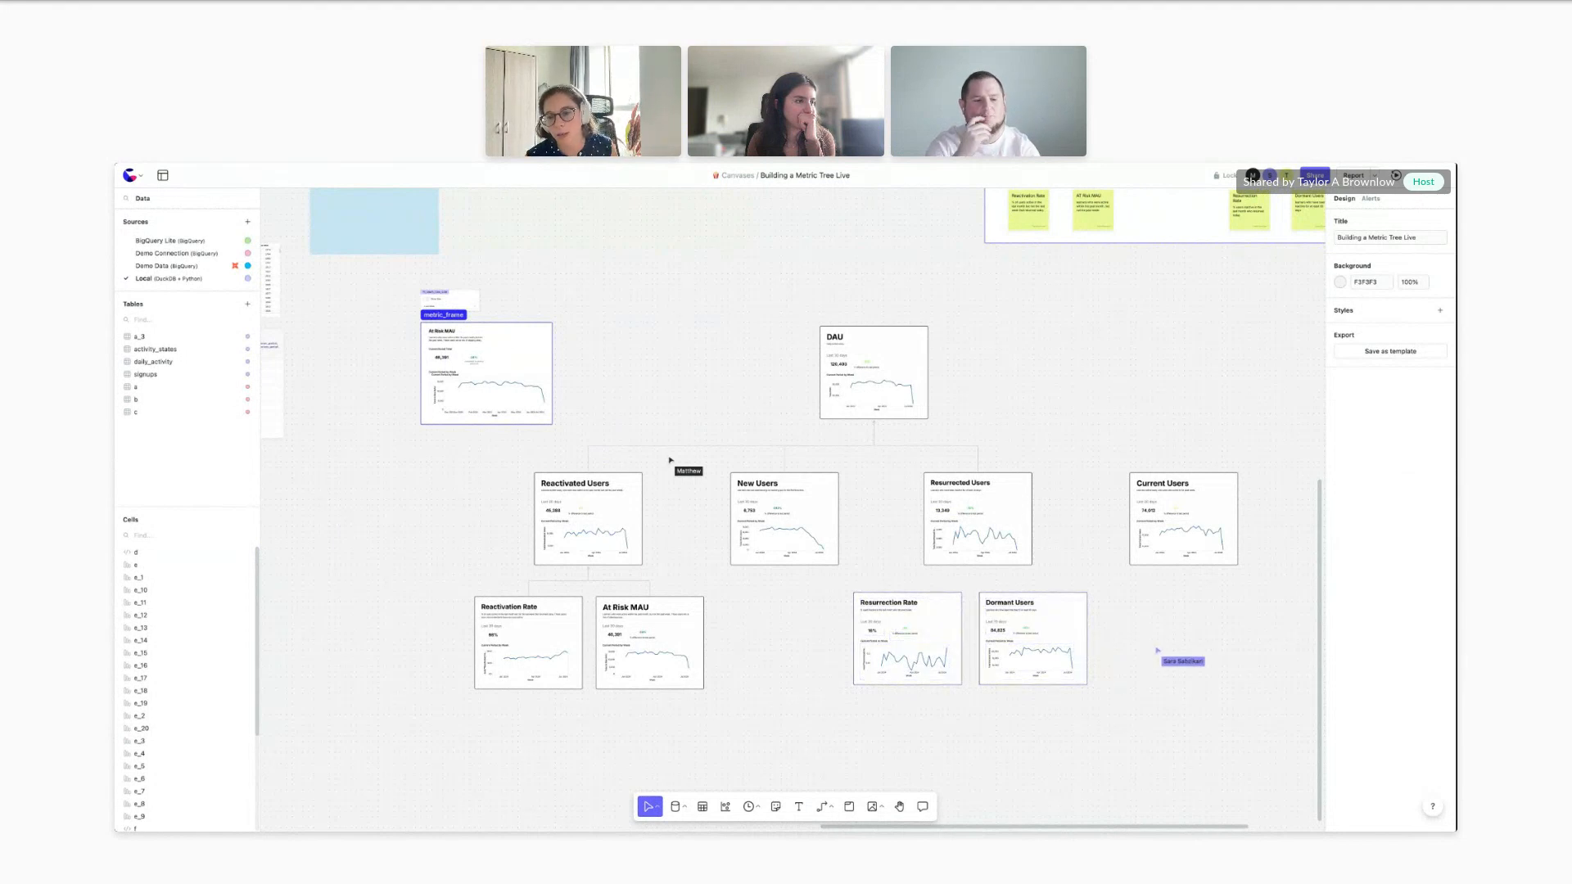
{"action": "scroll", "coordinate": [1064, 381], "scroll_direction": "down", "scroll_amount": 3}
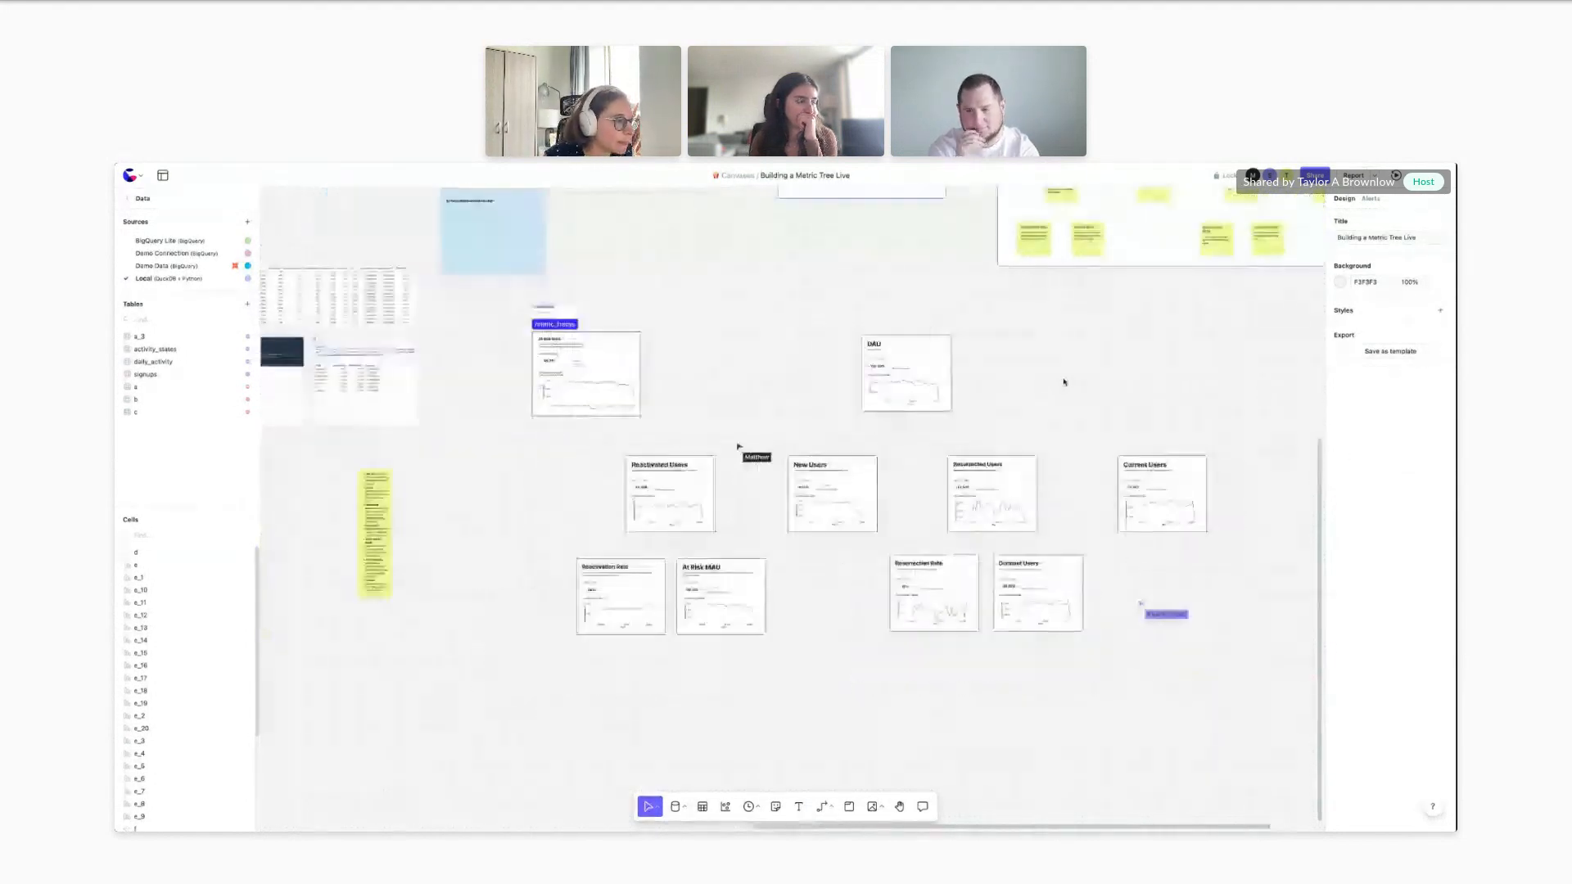
{"action": "scroll", "coordinate": [1064, 381], "scroll_direction": "up", "scroll_amount": 5}
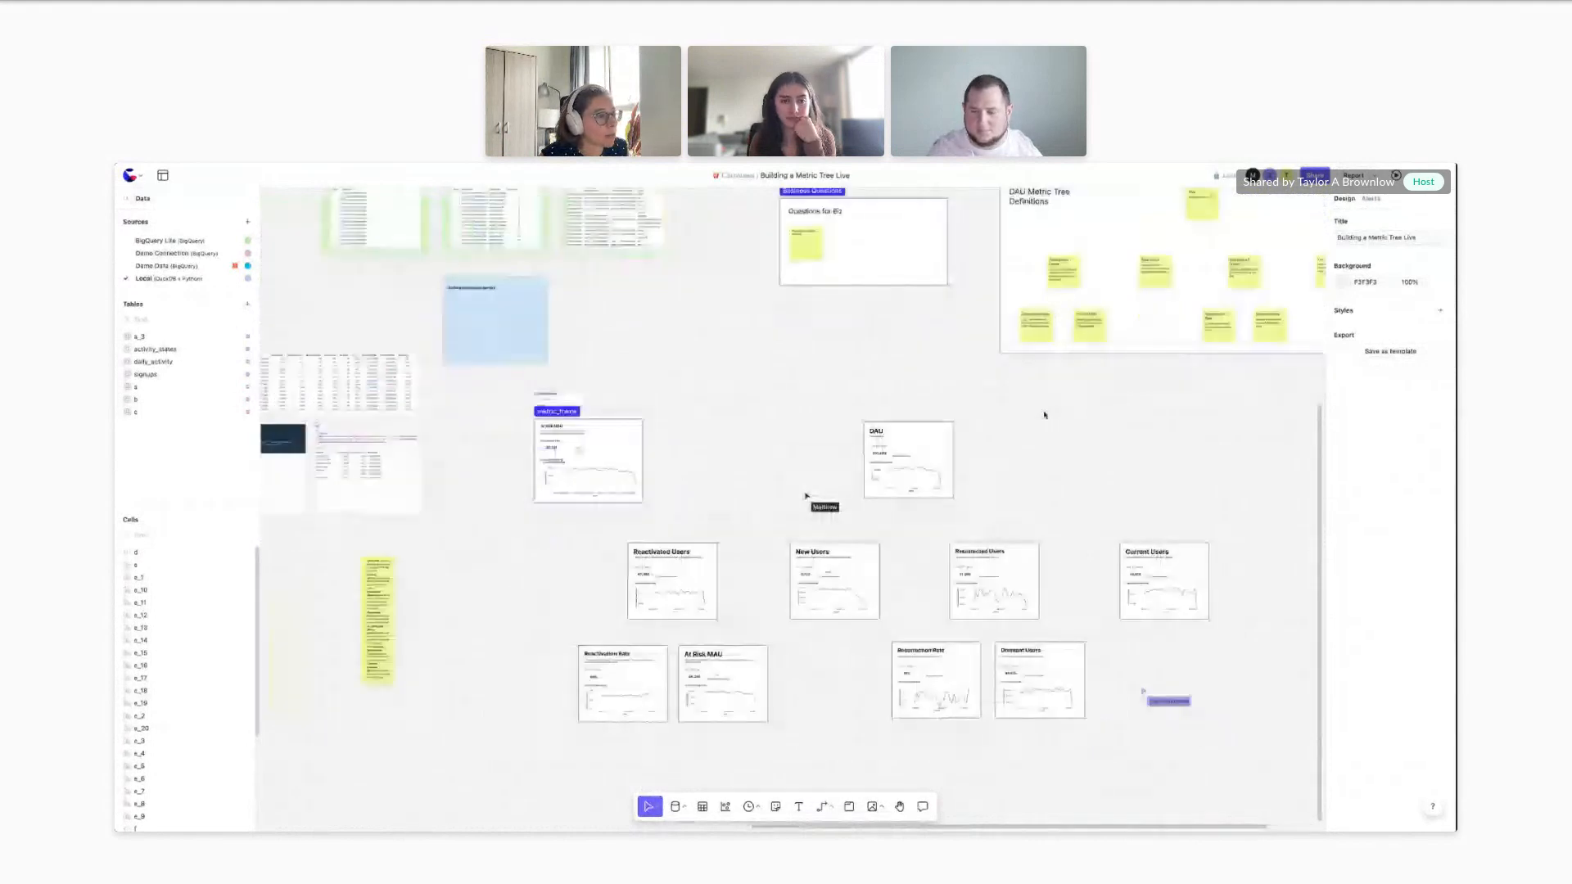
{"action": "scroll", "coordinate": [1044, 415], "scroll_direction": "down", "scroll_amount": 2}
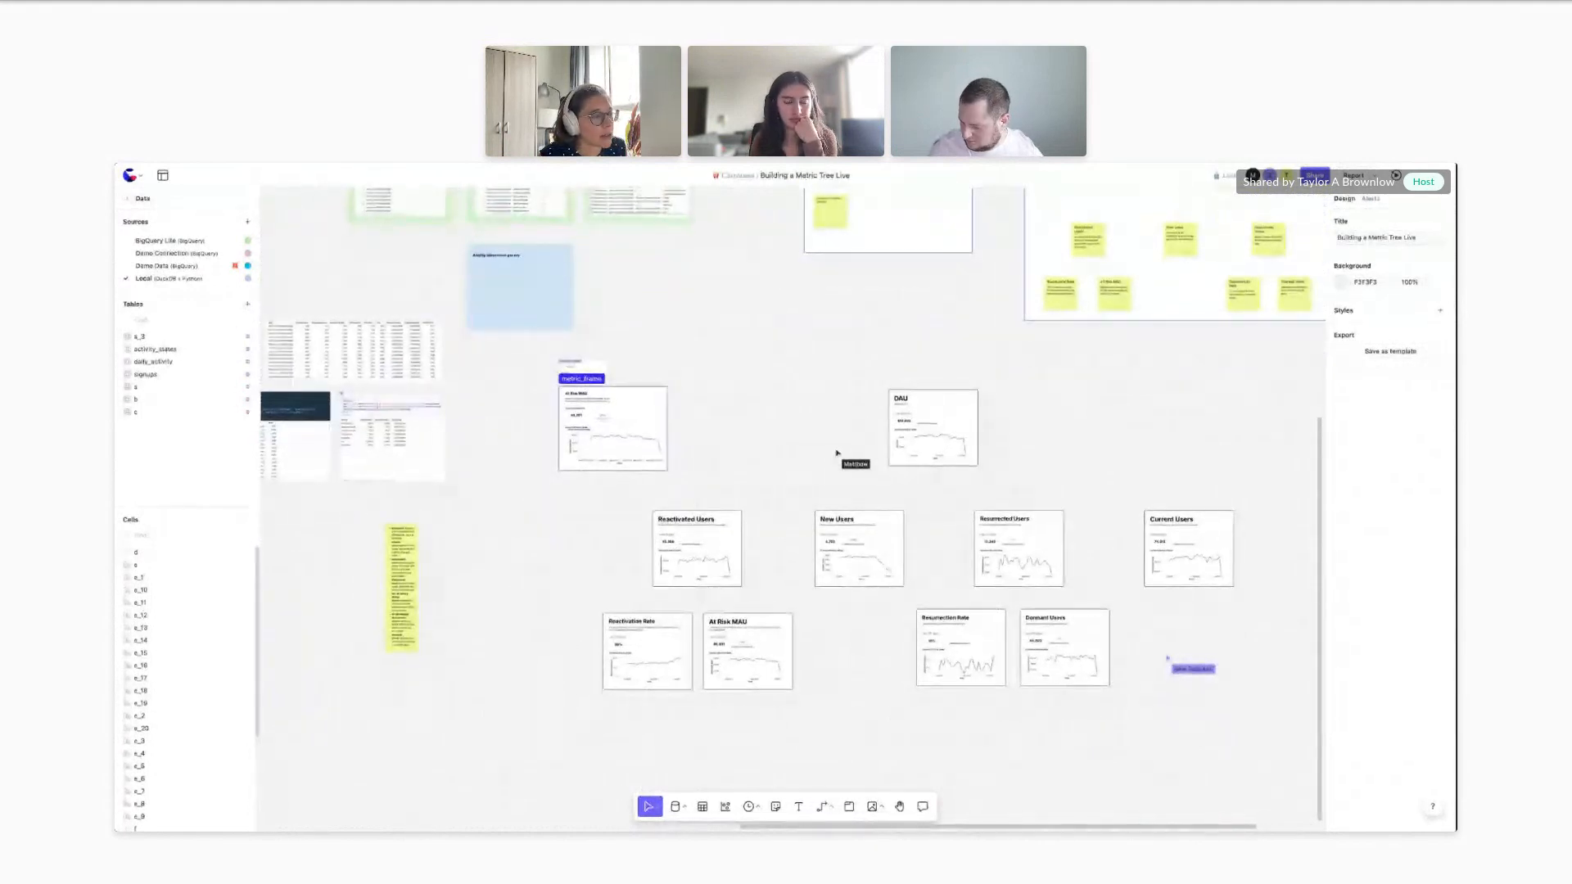
{"action": "scroll", "coordinate": [793, 507], "scroll_direction": "down", "scroll_amount": 3}
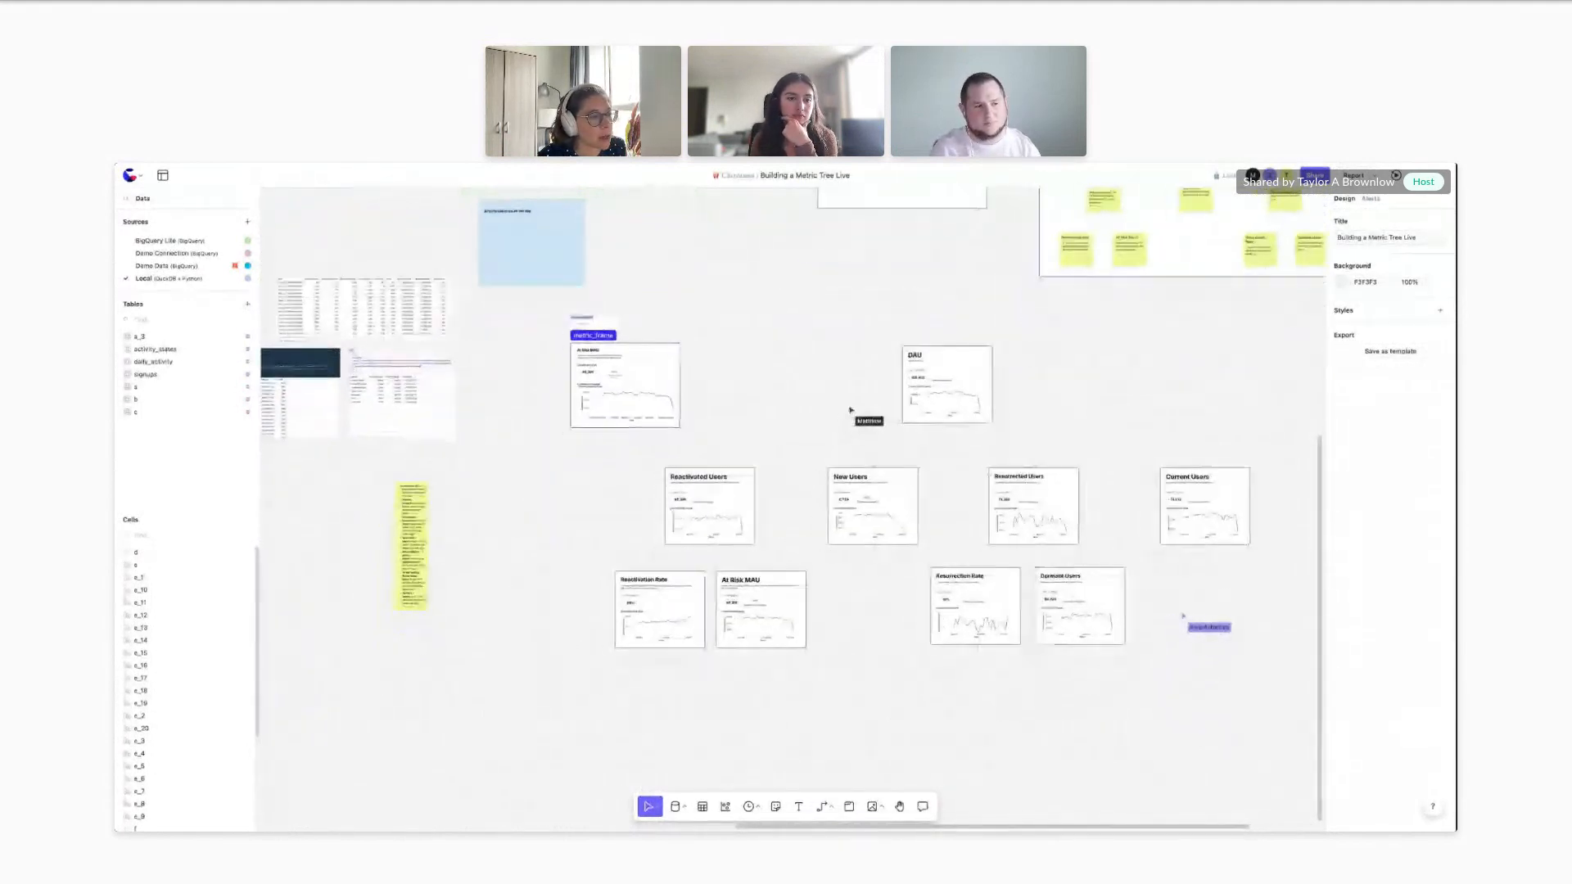
{"action": "scroll", "coordinate": [1070, 463], "scroll_direction": "up", "scroll_amount": 5}
{"action": "scroll", "coordinate": [1035, 428], "scroll_direction": "left", "scroll_amount": 4}
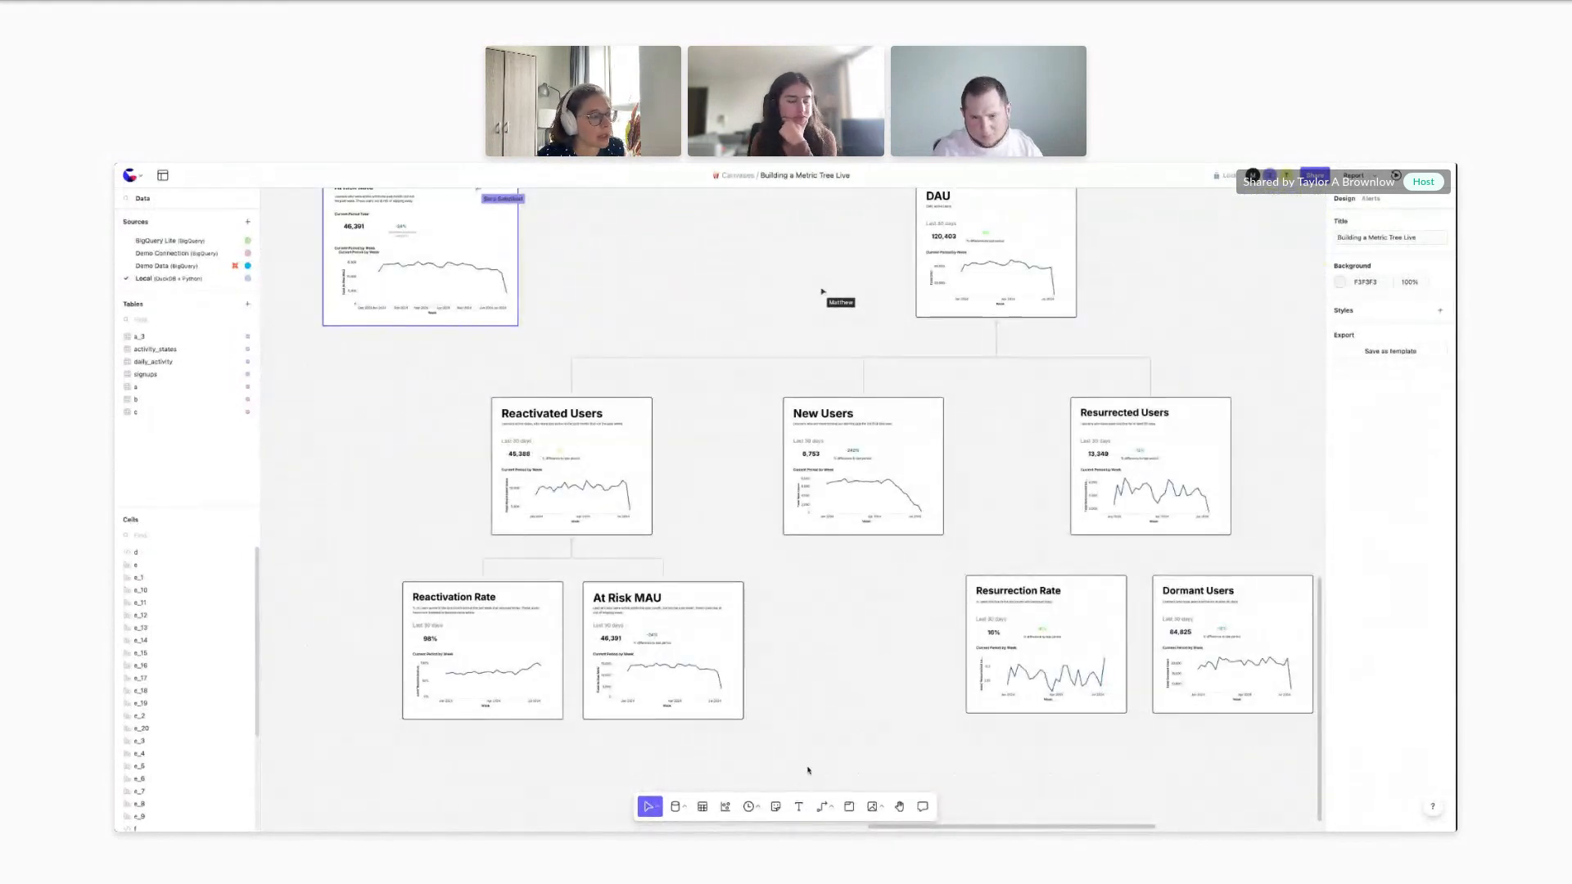
{"action": "left_click", "coordinate": [775, 807]}
{"action": "left_click", "coordinate": [863, 682]}
{"action": "key", "text": "Escape"}
{"action": "key", "text": "BackSpace"}
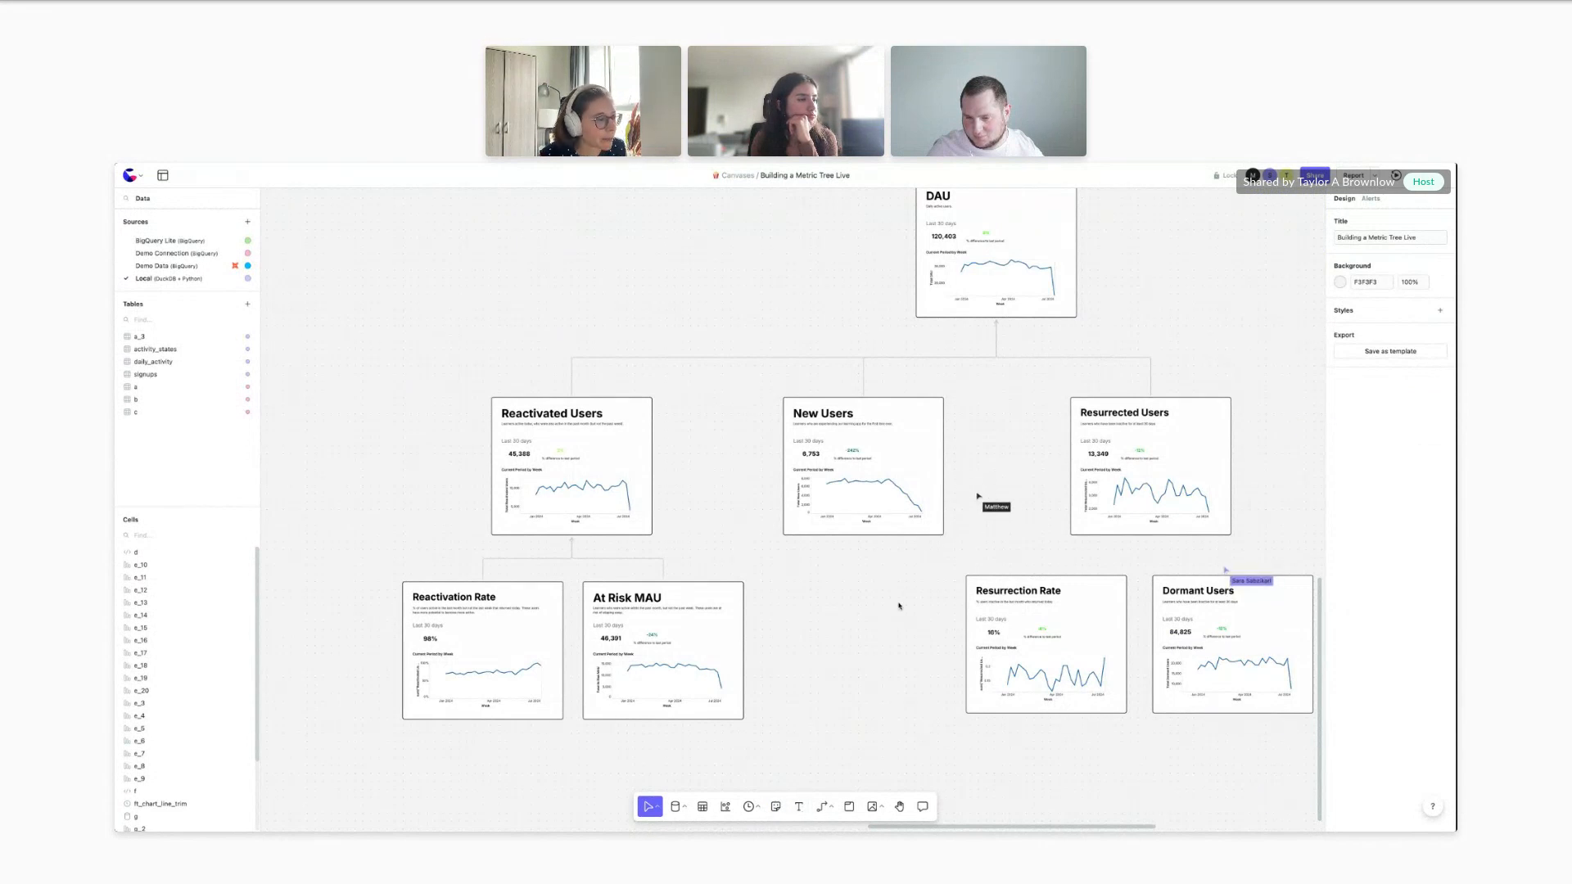
{"action": "scroll", "coordinate": [901, 573], "scroll_direction": "right", "scroll_amount": 3}
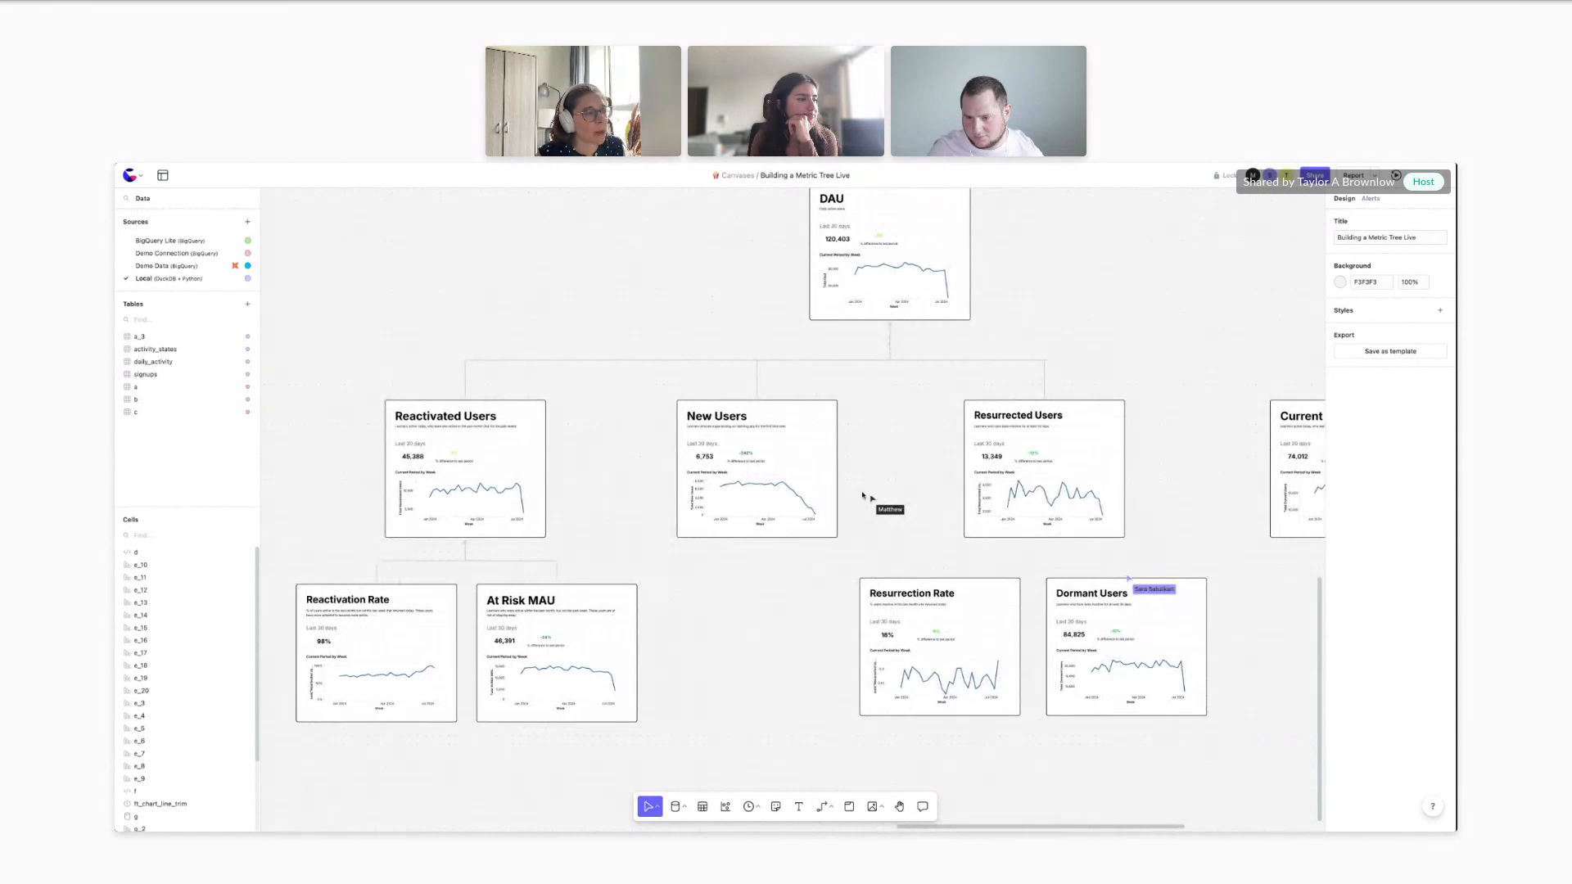
{"action": "scroll", "coordinate": [819, 494], "scroll_direction": "left", "scroll_amount": 2}
{"action": "scroll", "coordinate": [820, 495], "scroll_direction": "up", "scroll_amount": 1}
{"action": "scroll", "coordinate": [759, 517], "scroll_direction": "left", "scroll_amount": 3}
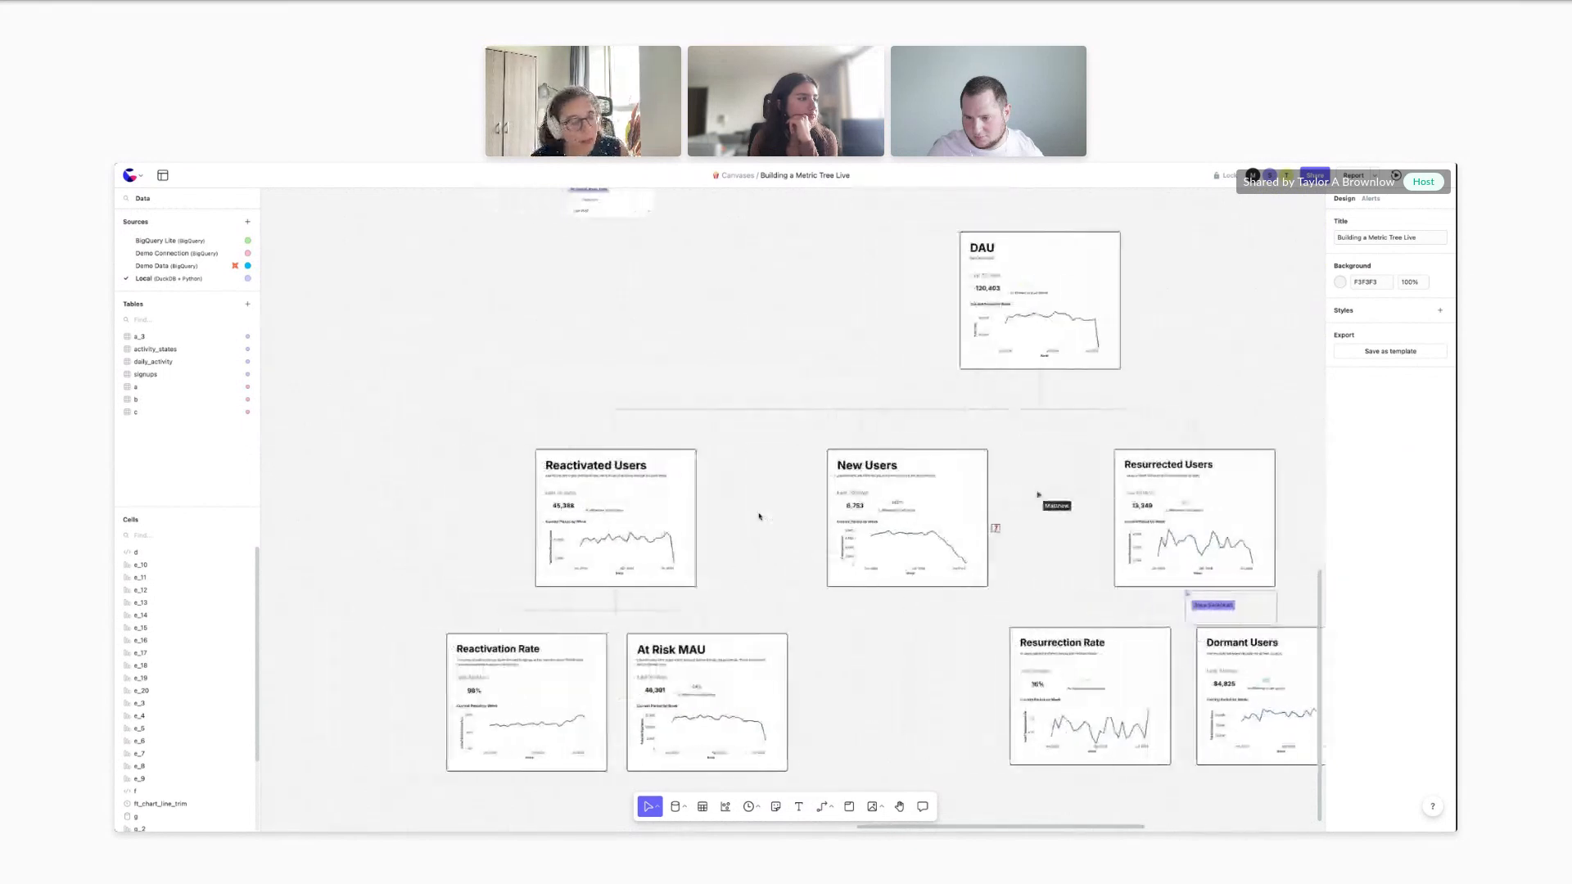
{"action": "scroll", "coordinate": [752, 399], "scroll_direction": "right", "scroll_amount": 3}
{"action": "scroll", "coordinate": [751, 399], "scroll_direction": "up", "scroll_amount": 1}
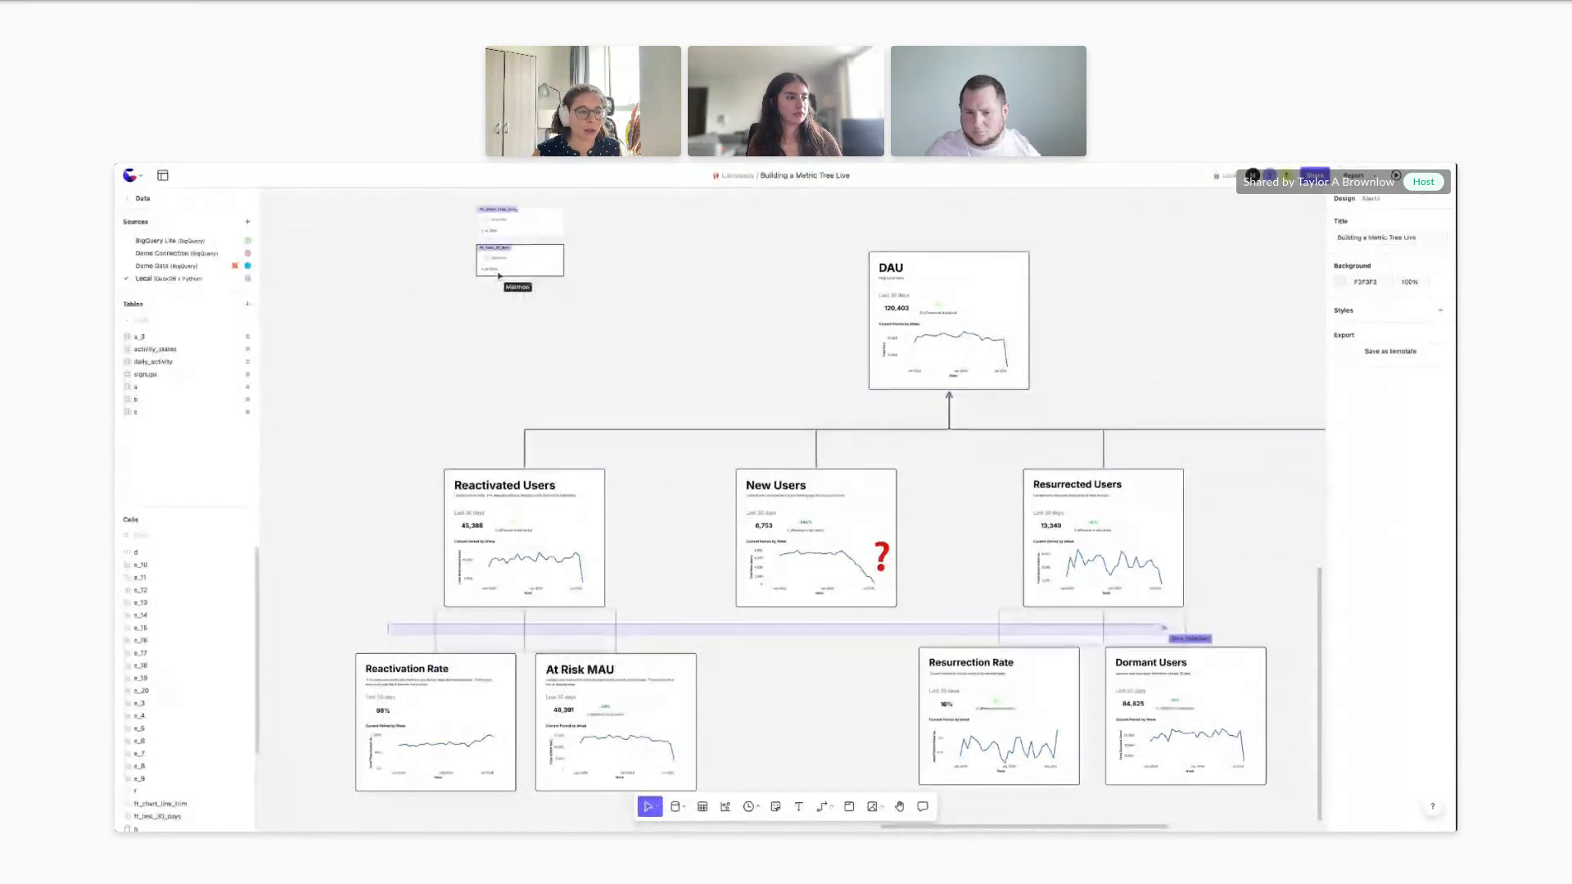
Review the DAU Metric Tree Definitions frame, checking the DAU, Resurrected Users and Current Users sticky notes
{"action": "scroll", "coordinate": [1129, 345], "scroll_direction": "down", "scroll_amount": 1}
{"action": "scroll", "coordinate": [1130, 345], "scroll_direction": "up", "scroll_amount": 3}
{"action": "scroll", "coordinate": [1111, 360], "scroll_direction": "down", "scroll_amount": 4}
{"action": "scroll", "coordinate": [1111, 360], "scroll_direction": "up", "scroll_amount": 5}
{"action": "scroll", "coordinate": [1111, 360], "scroll_direction": "right", "scroll_amount": 5}
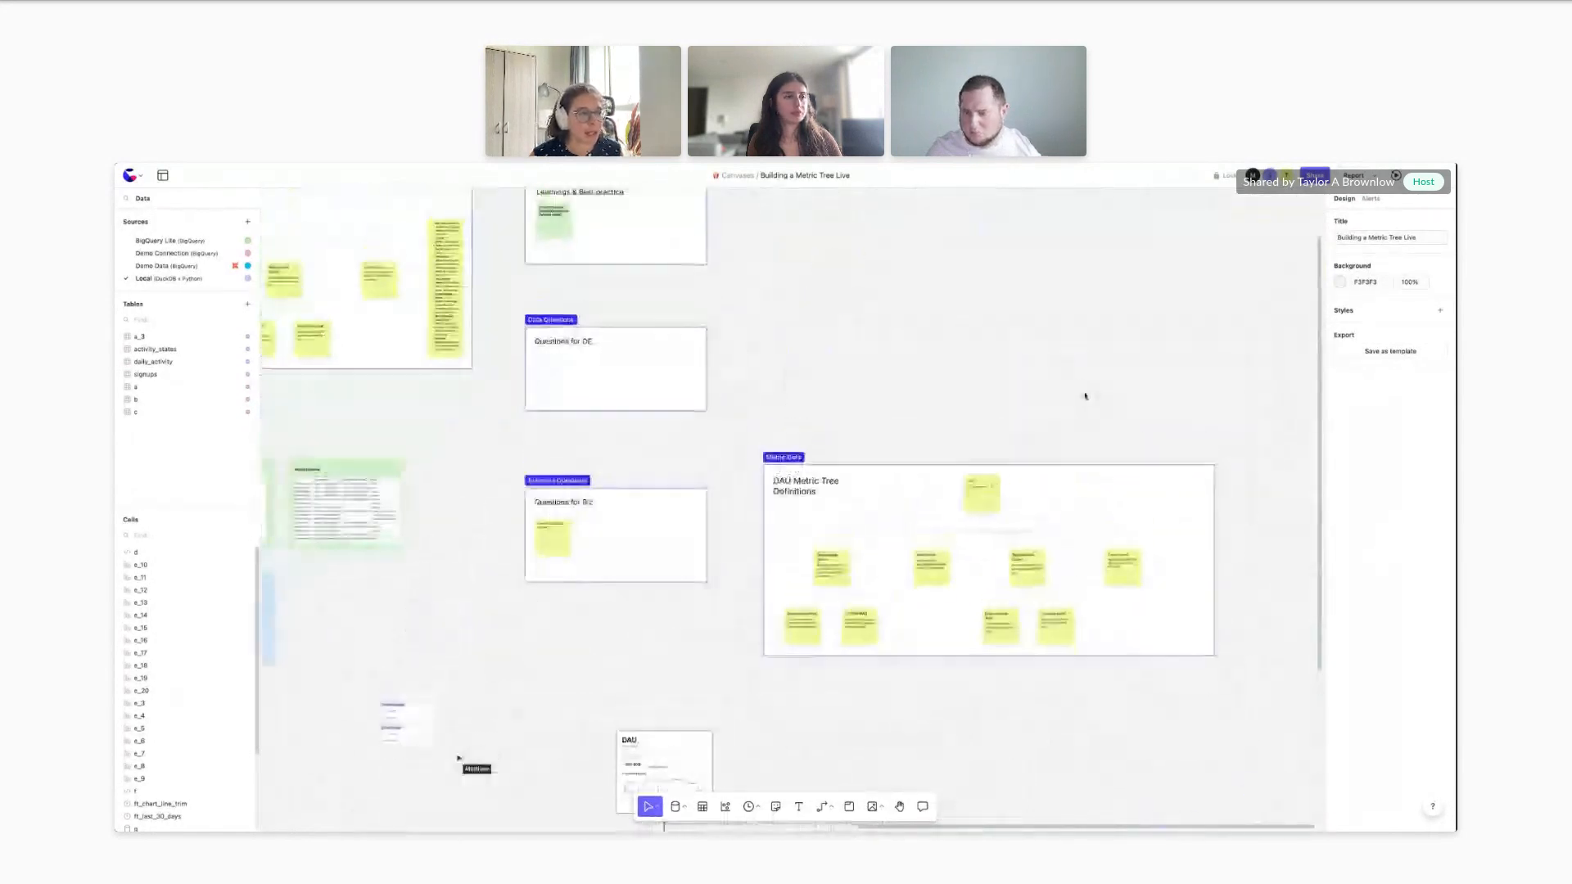
{"action": "left_click", "coordinate": [1065, 532]}
{"action": "scroll", "coordinate": [924, 595], "scroll_direction": "up", "scroll_amount": 5}
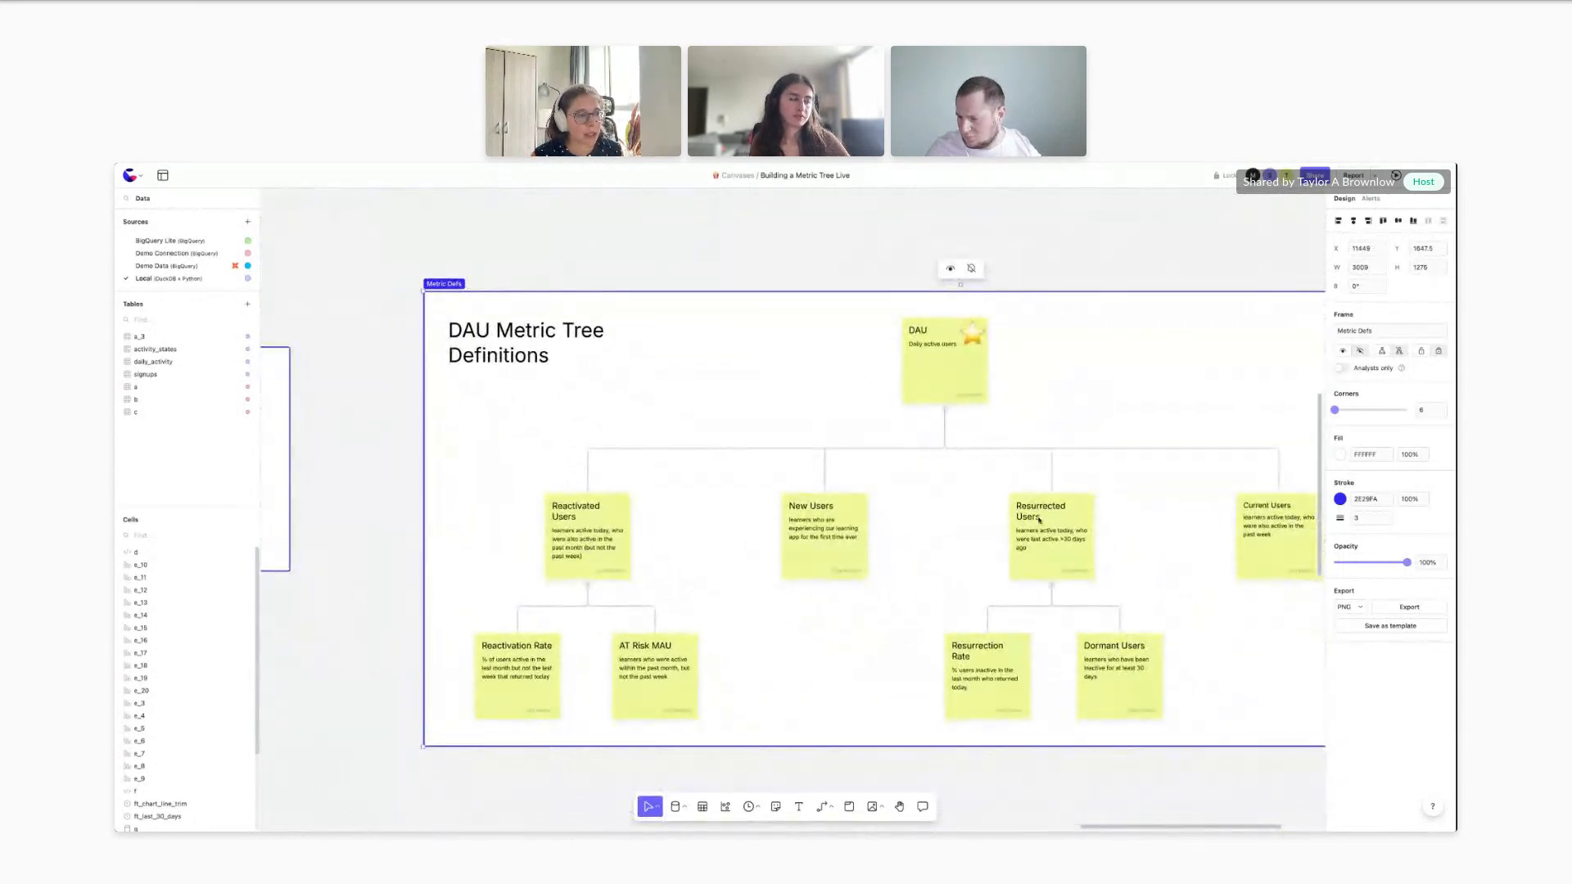
{"action": "scroll", "coordinate": [1023, 520], "scroll_direction": "down", "scroll_amount": 2}
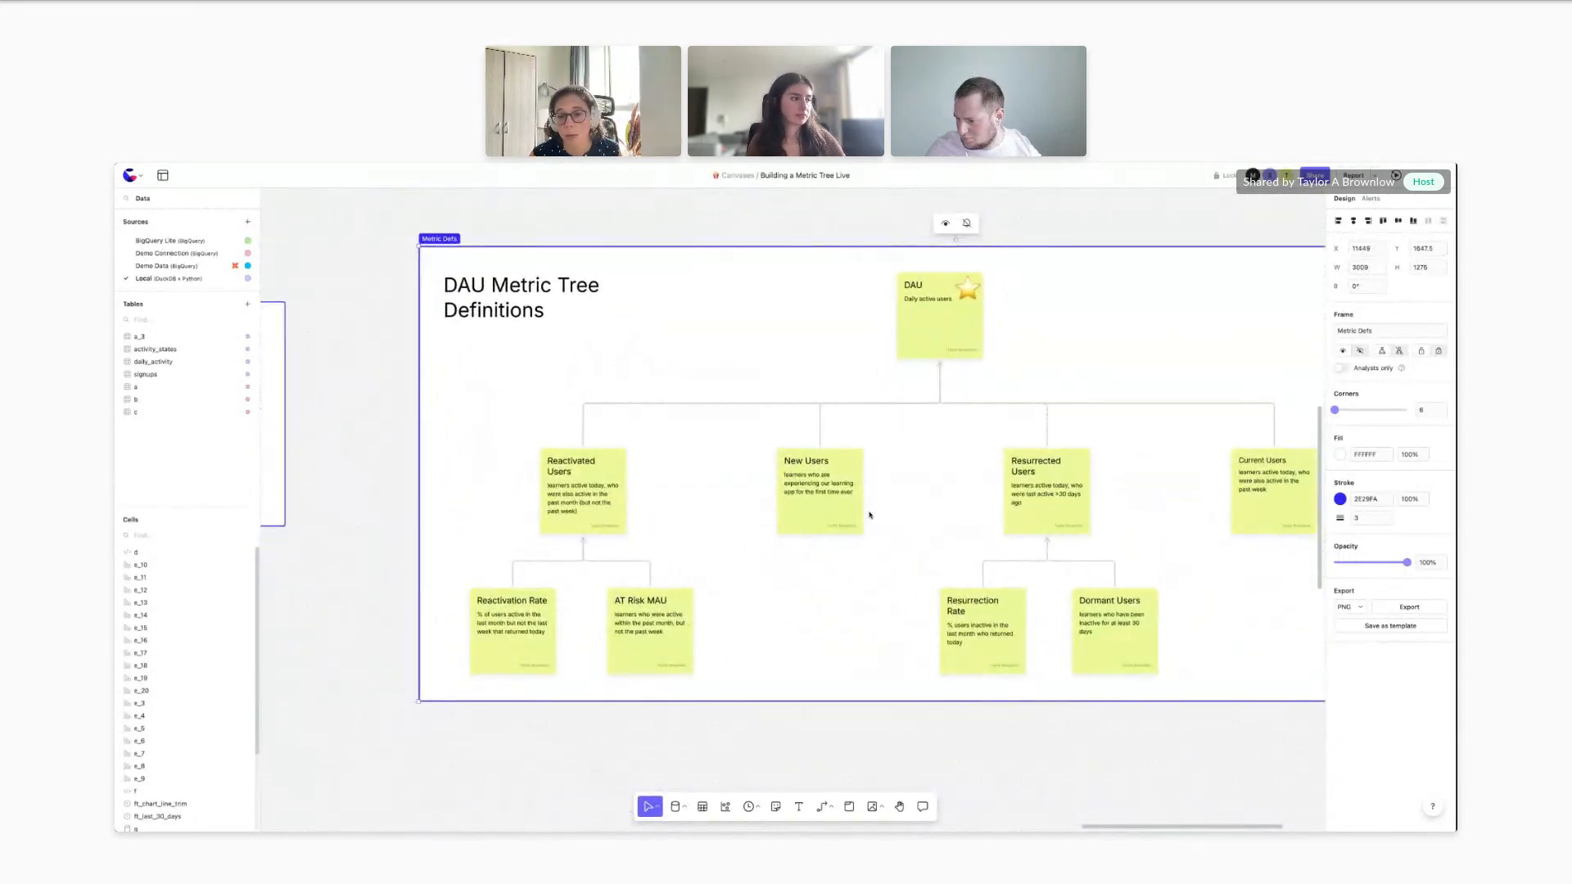
{"action": "scroll", "coordinate": [988, 492], "scroll_direction": "right", "scroll_amount": 2}
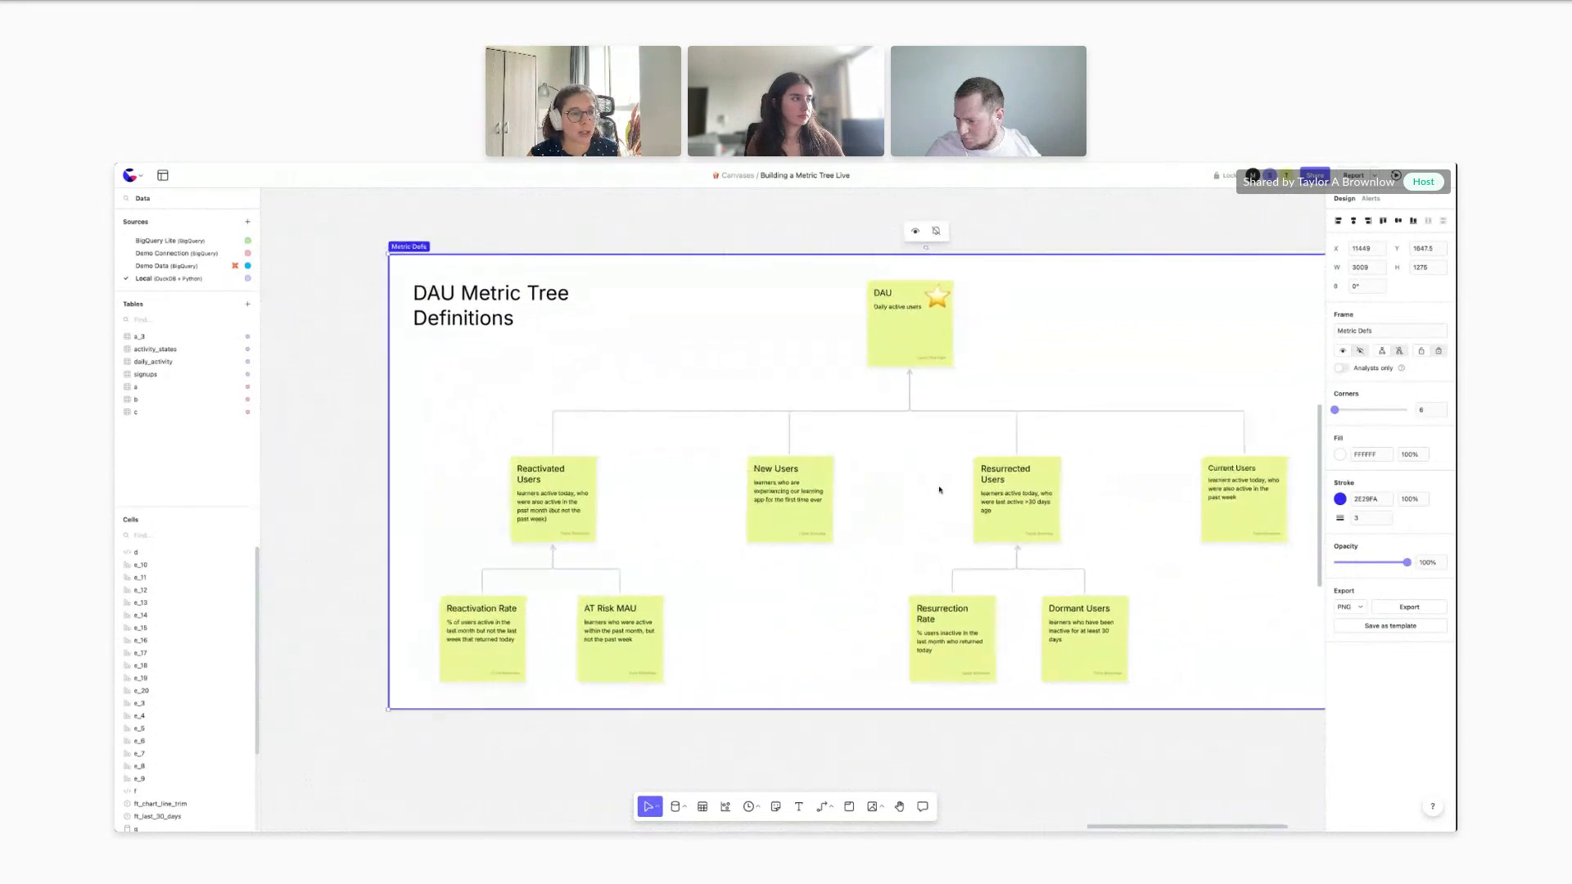
{"action": "left_click", "coordinate": [875, 326]}
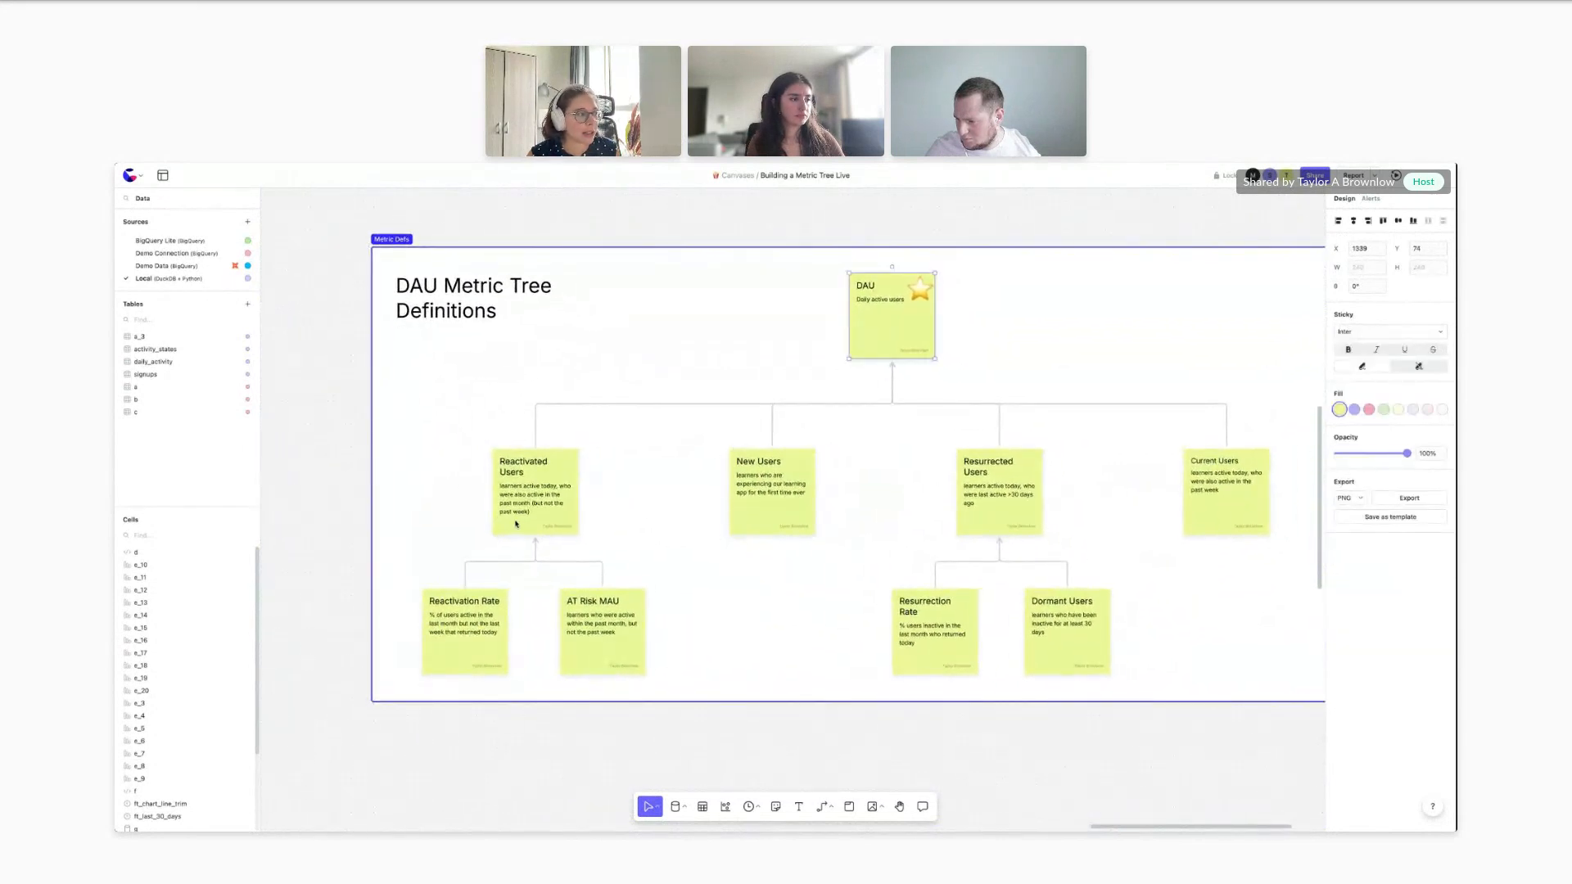
{"action": "left_click", "coordinate": [1034, 499]}
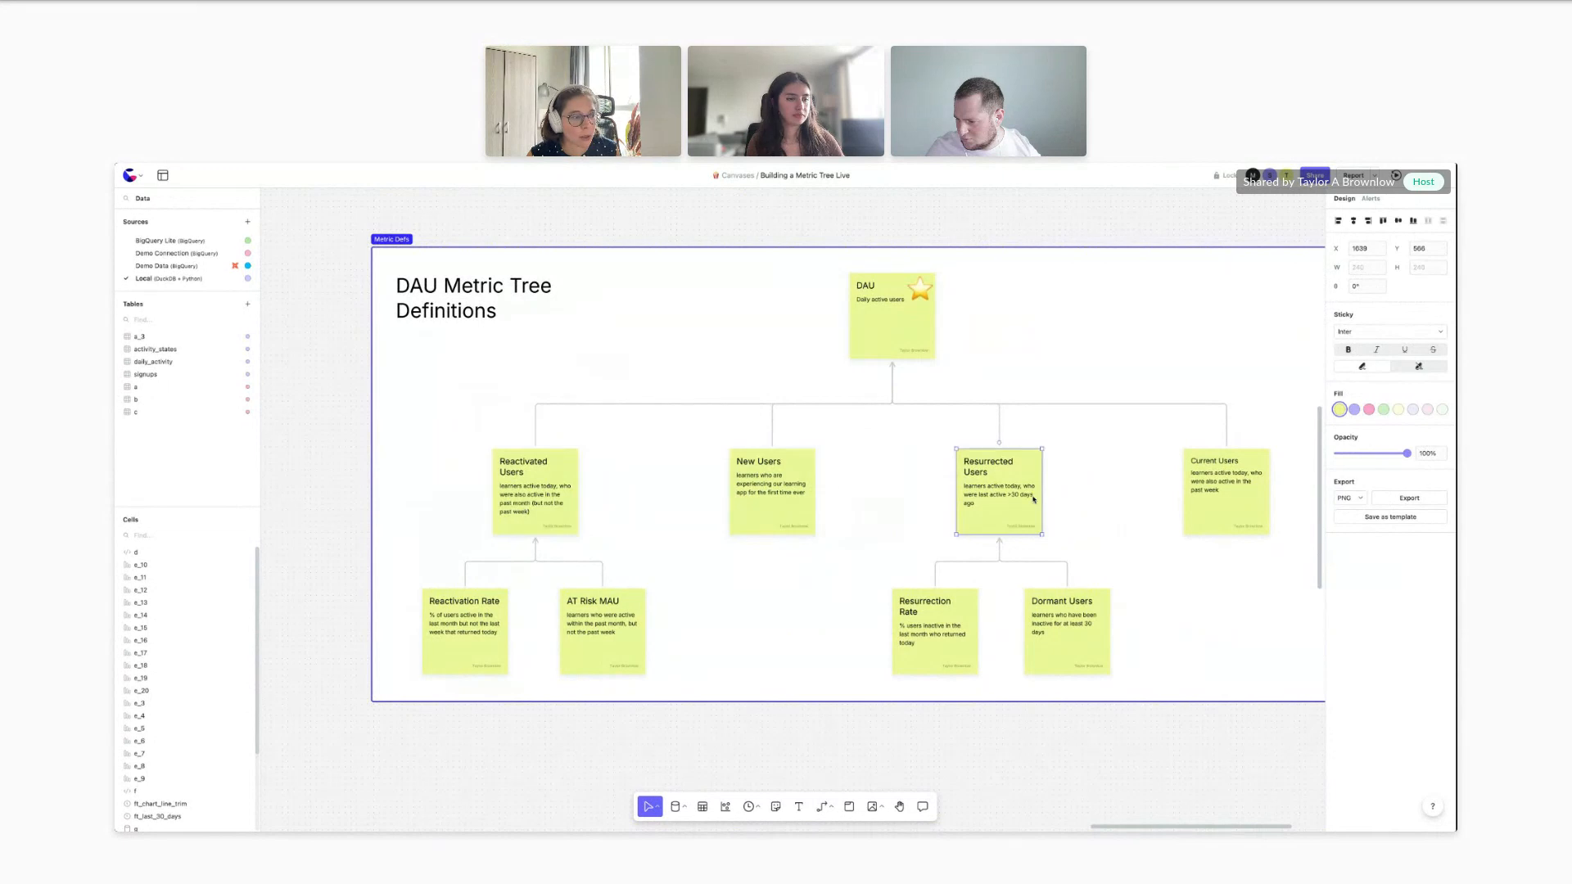
{"action": "left_click", "coordinate": [1197, 488]}
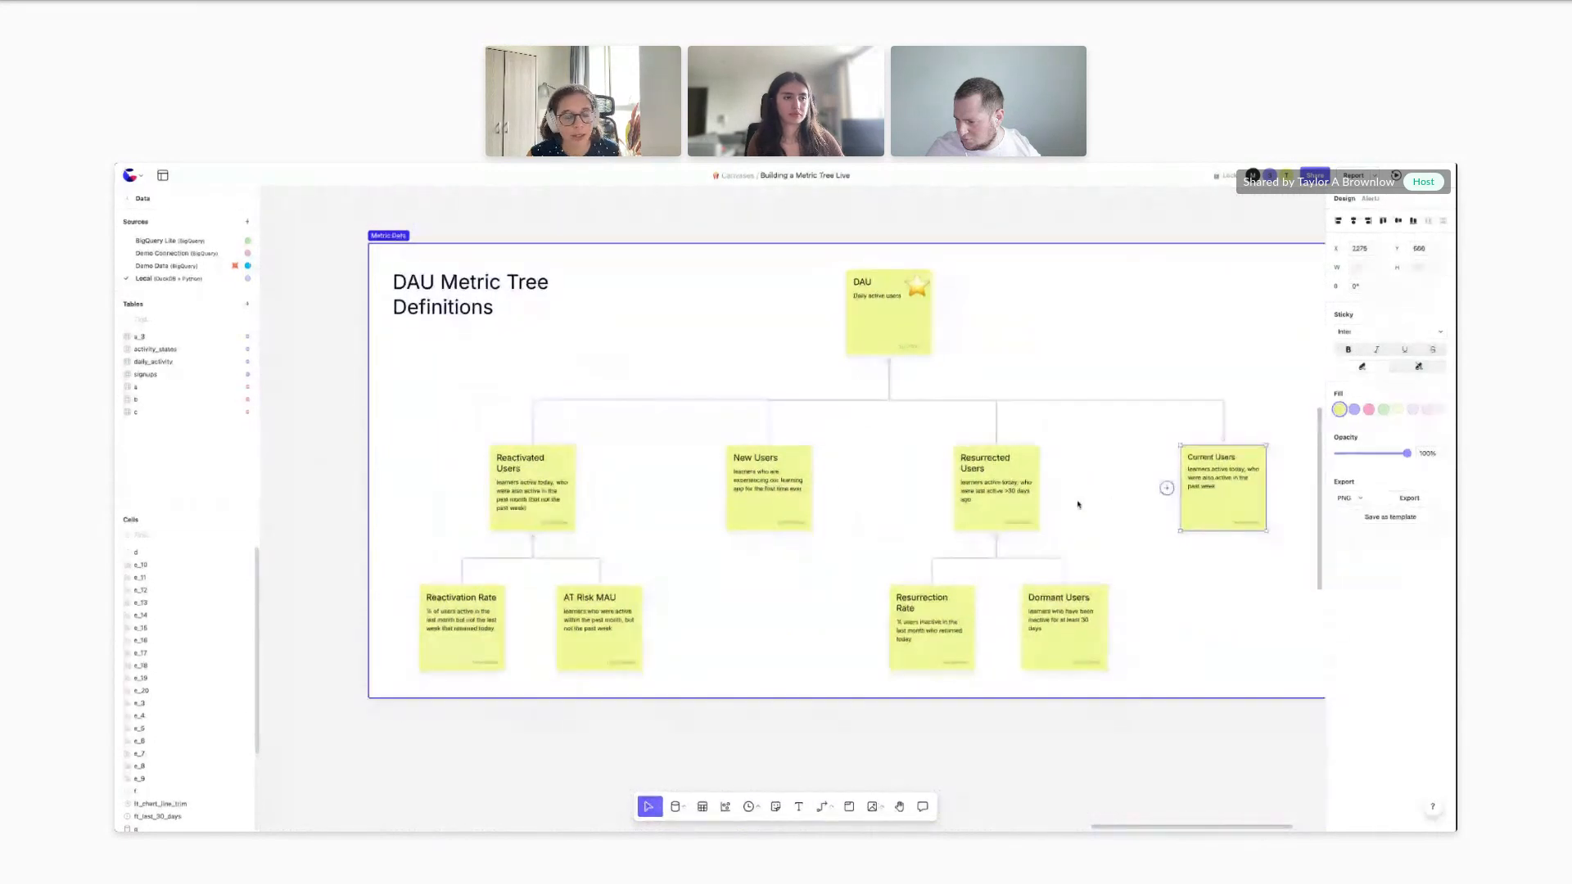
Return to the connected metric cards and examine the tree from DAU down to its sub-metrics
{"action": "scroll", "coordinate": [1077, 502], "scroll_direction": "down", "scroll_amount": 3}
{"action": "scroll", "coordinate": [1000, 597], "scroll_direction": "down", "scroll_amount": 3, "text": "ctrl"}
{"action": "scroll", "coordinate": [988, 650], "scroll_direction": "down", "scroll_amount": 5}
{"action": "scroll", "coordinate": [987, 651], "scroll_direction": "down", "scroll_amount": 5}
{"action": "scroll", "coordinate": [987, 650], "scroll_direction": "left", "scroll_amount": 6}
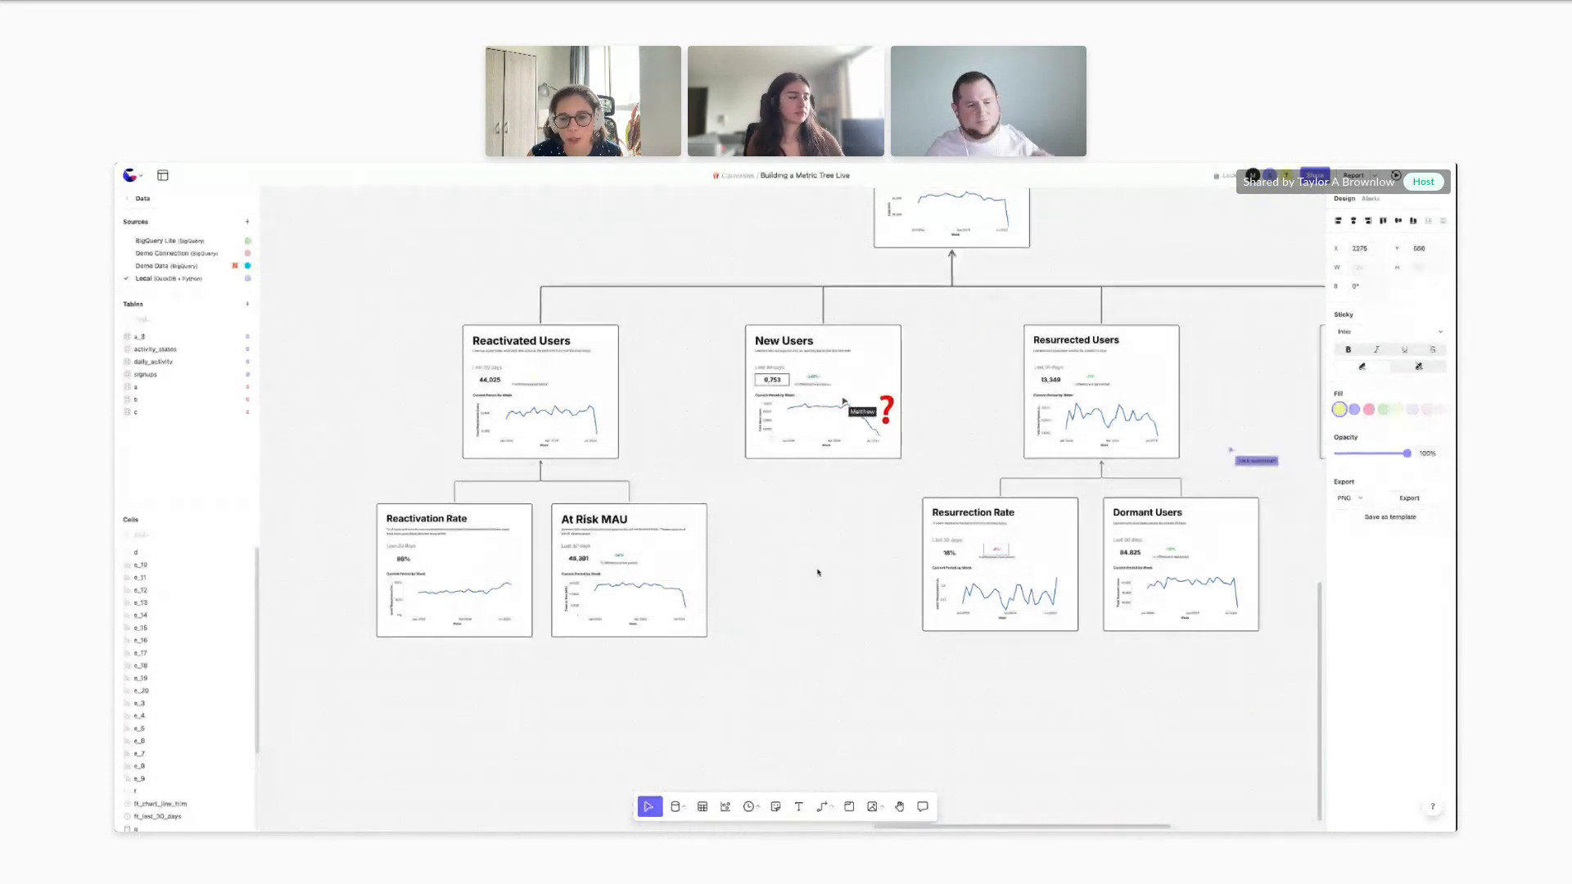
{"action": "scroll", "coordinate": [817, 572], "scroll_direction": "up", "scroll_amount": 3}
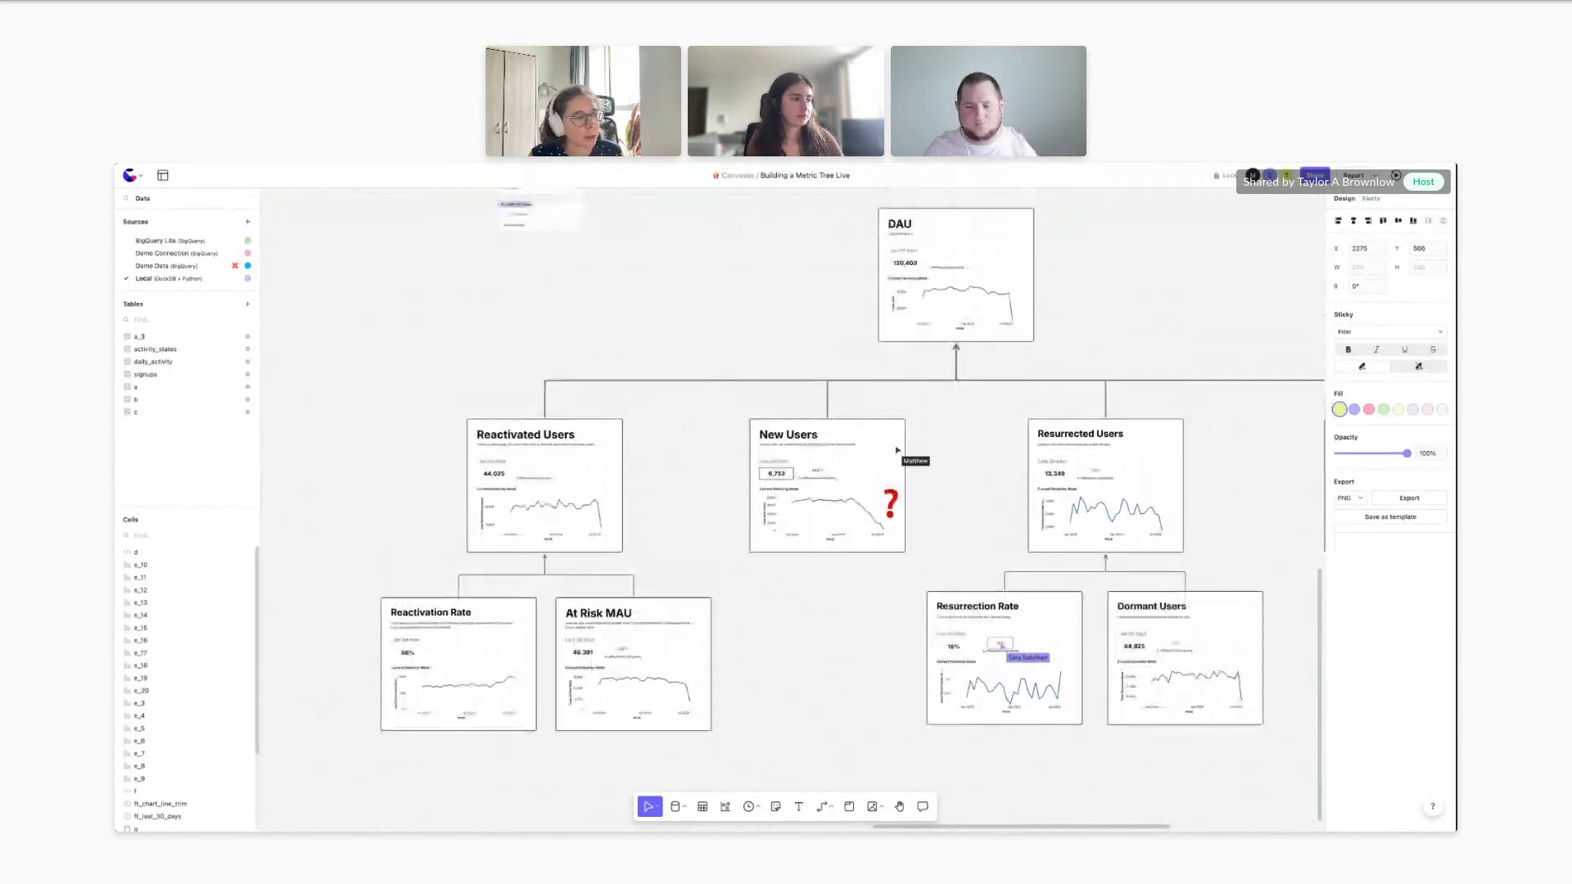
{"action": "left_click", "coordinate": [817, 601]}
{"action": "scroll", "coordinate": [818, 610], "scroll_direction": "down", "scroll_amount": 2}
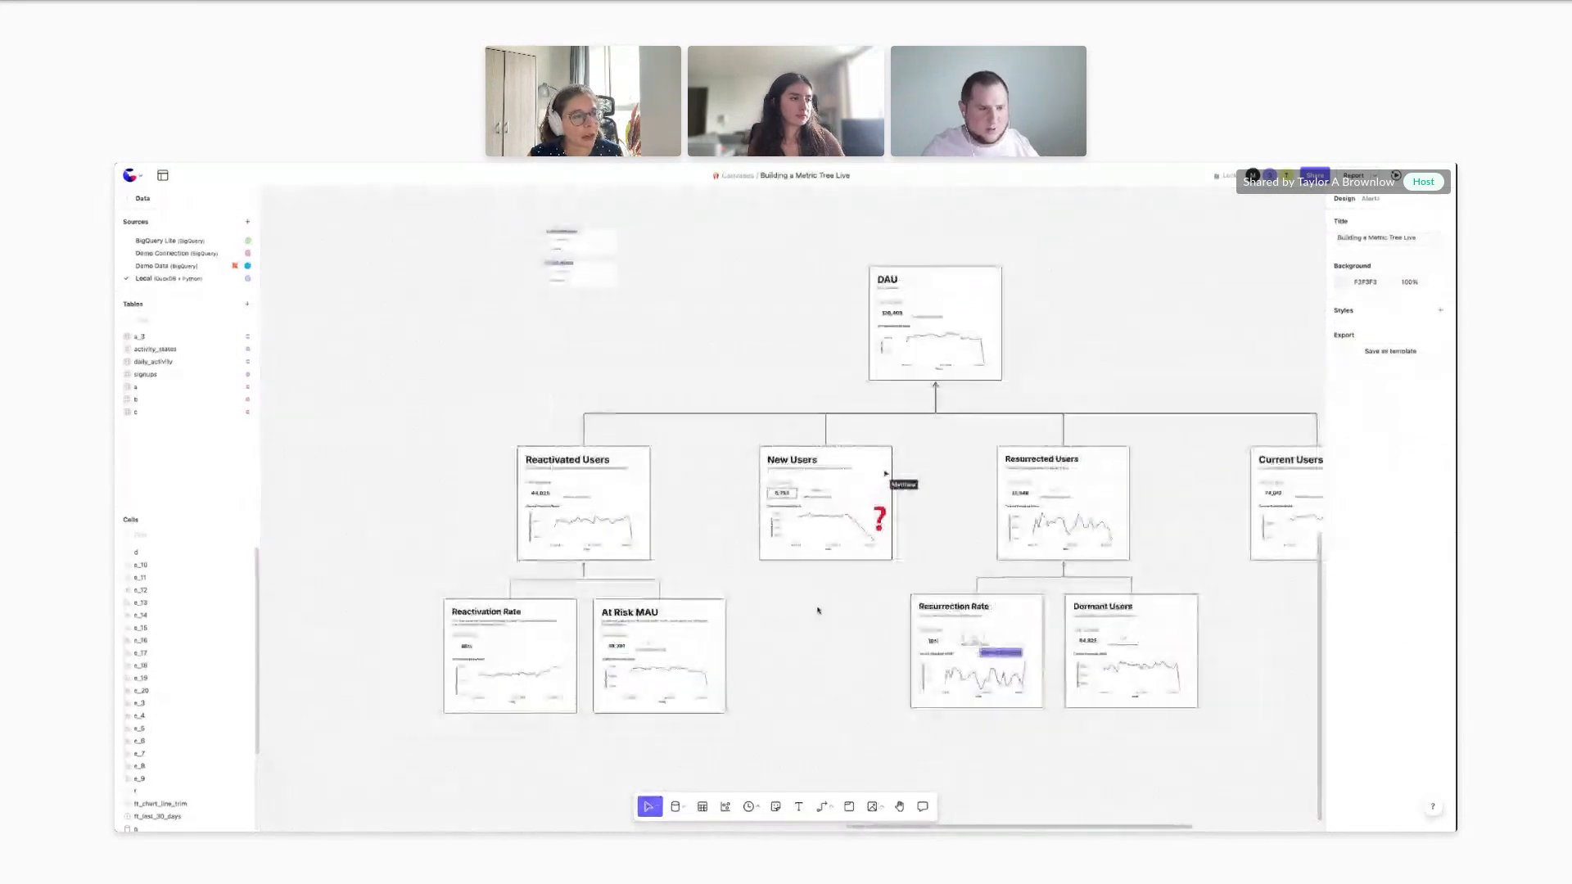
Move the Dormant Users card slightly farther away from the Resurrection Rate card, keeping the two aligned
{"action": "scroll", "coordinate": [818, 610], "scroll_direction": "left", "scroll_amount": 2}
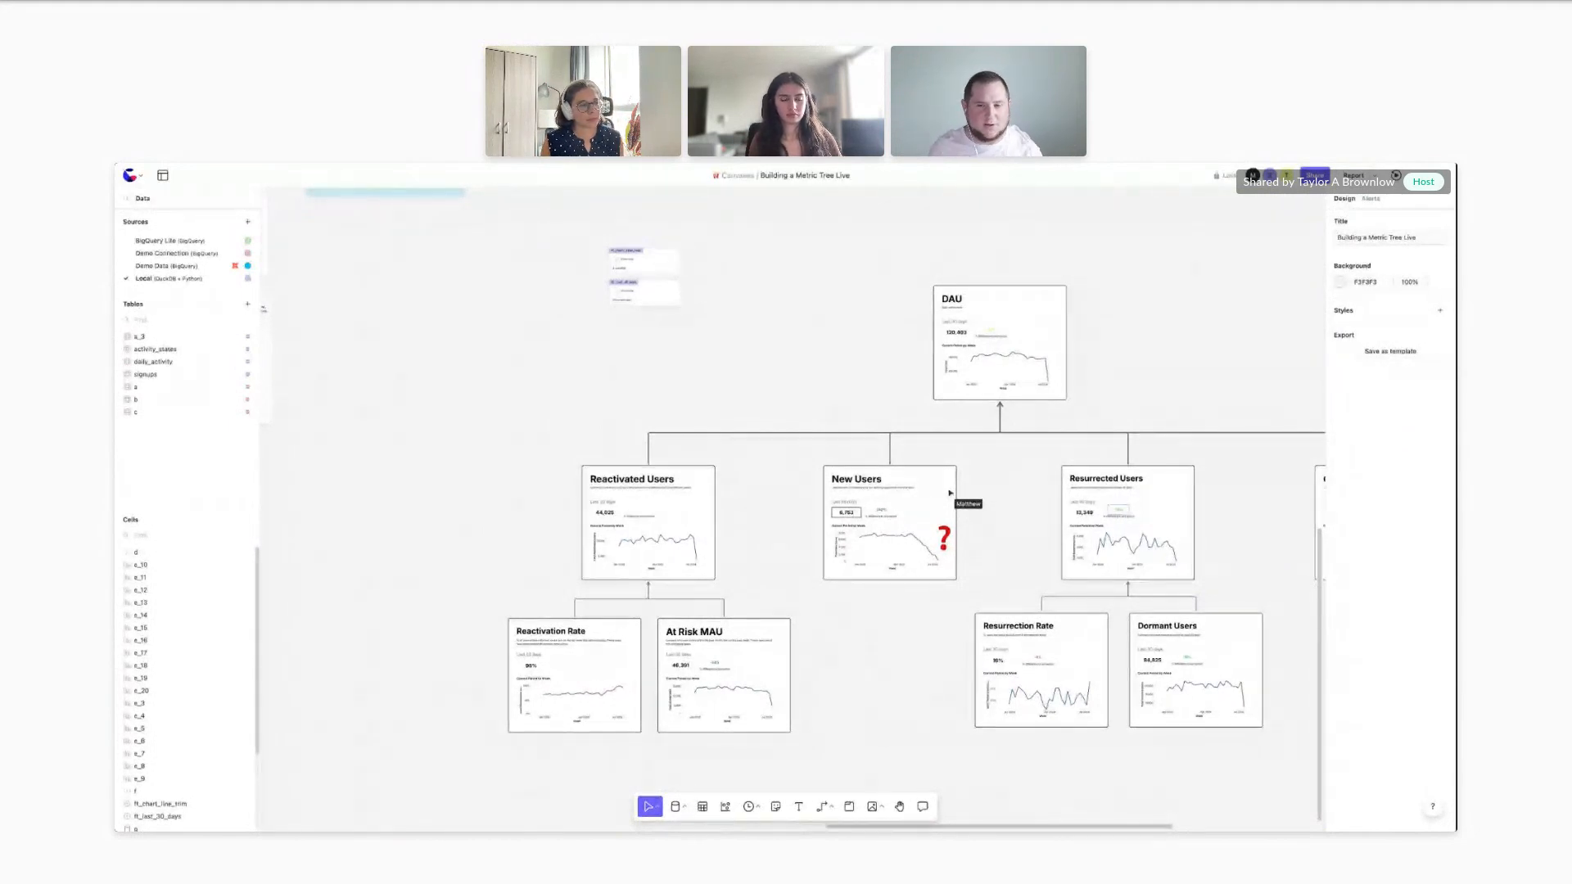
{"action": "scroll", "coordinate": [726, 303], "scroll_direction": "right", "scroll_amount": 3}
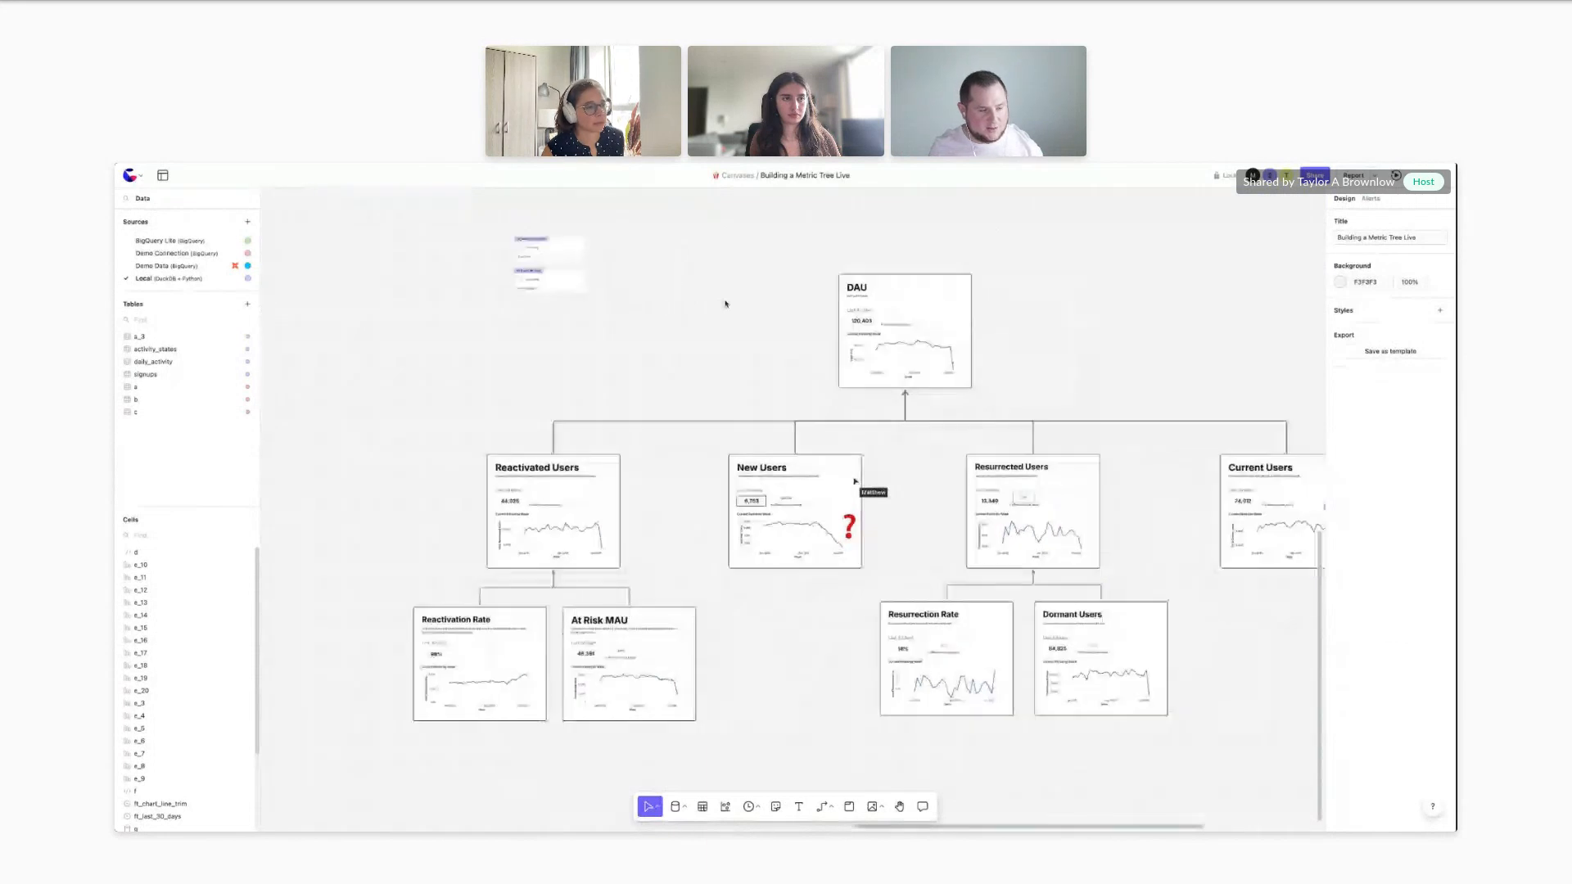
{"action": "scroll", "coordinate": [726, 303], "scroll_direction": "down", "scroll_amount": 2}
{"action": "left_click_drag", "start_coordinate": [1035, 681], "coordinate": [919, 548]}
{"action": "left_click_drag", "start_coordinate": [1009, 579], "coordinate": [1023, 584]}
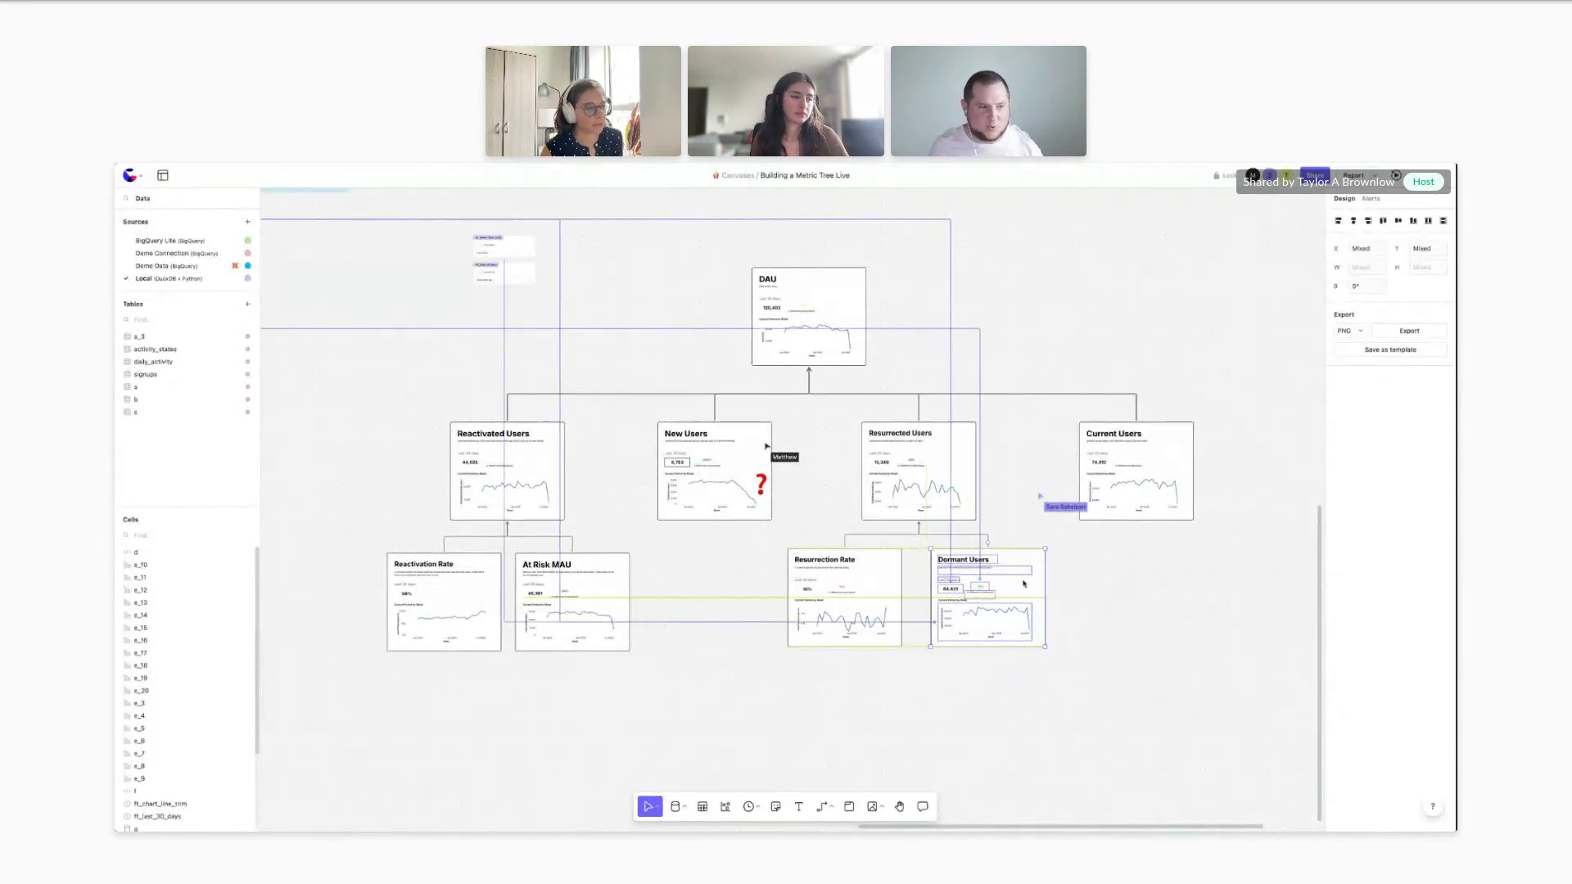
{"action": "left_click", "coordinate": [905, 730]}
{"action": "scroll", "coordinate": [905, 732], "scroll_direction": "left", "scroll_amount": 2}
{"action": "scroll", "coordinate": [904, 732], "scroll_direction": "up", "scroll_amount": 1}
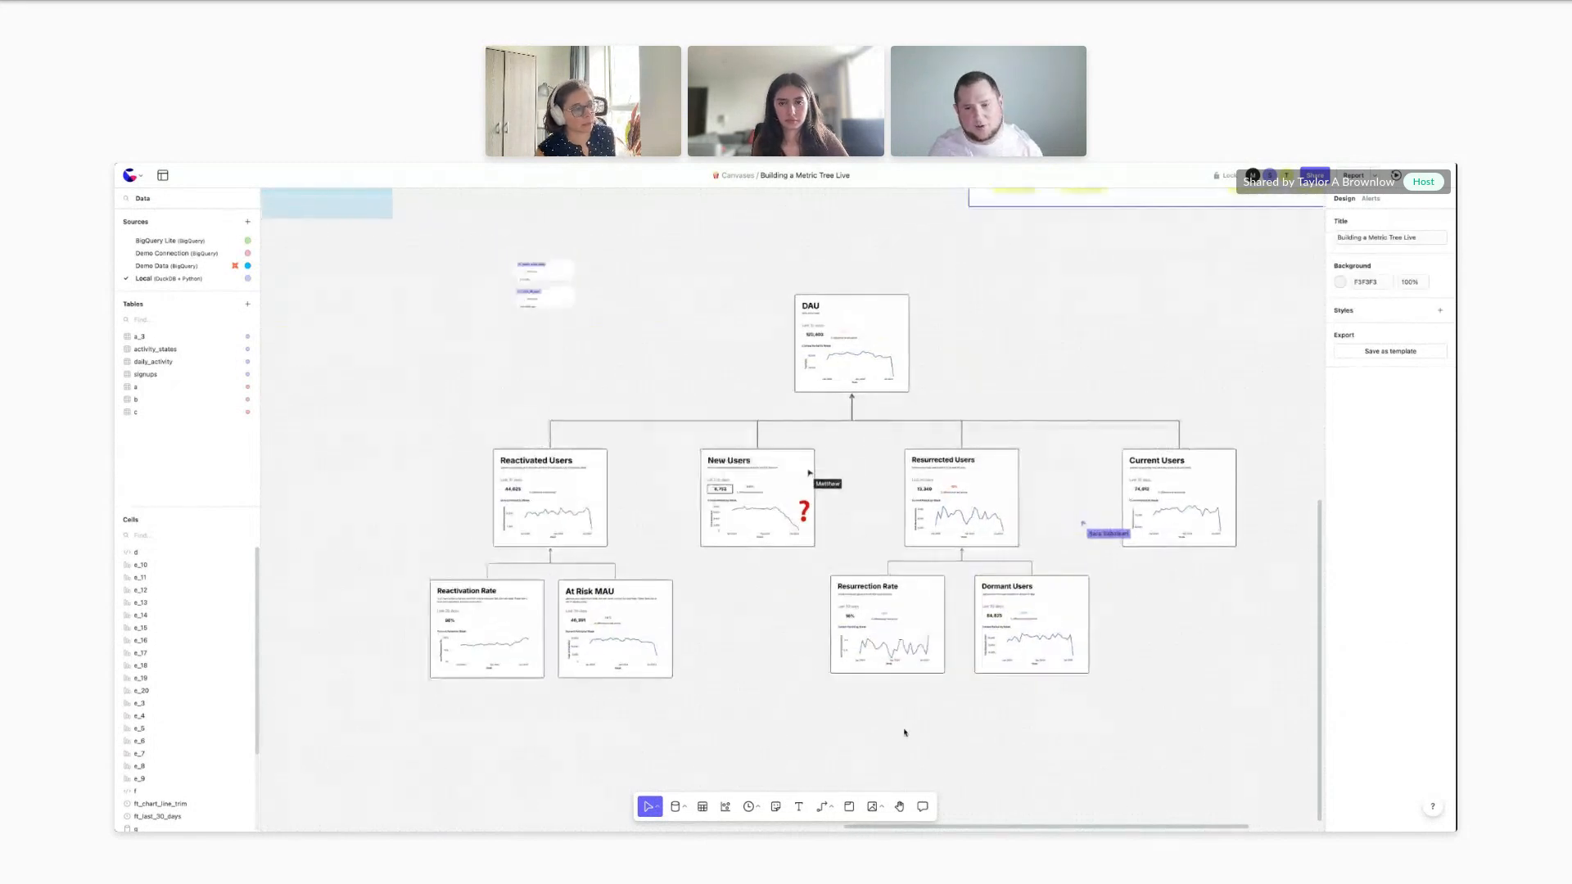
Examine the New Users card and its weekly trend chart within the metric tree
{"action": "scroll", "coordinate": [905, 732], "scroll_direction": "left", "scroll_amount": 1}
{"action": "scroll", "coordinate": [904, 732], "scroll_direction": "up", "scroll_amount": 1}
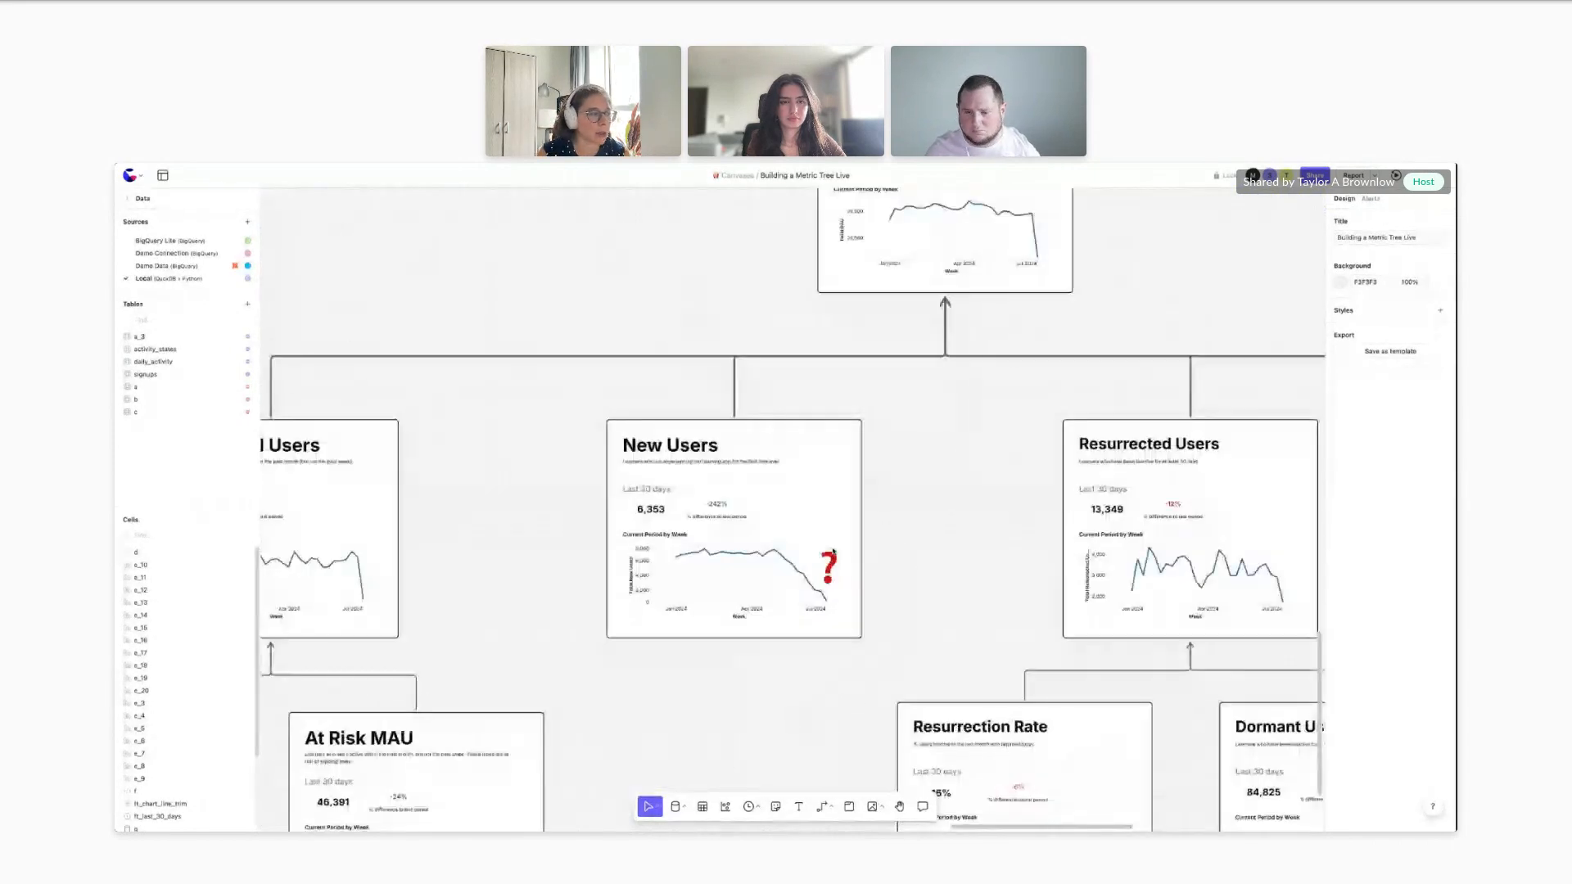
{"action": "scroll", "coordinate": [851, 647], "scroll_direction": "down", "scroll_amount": 3}
{"action": "scroll", "coordinate": [831, 642], "scroll_direction": "down", "scroll_amount": 5}
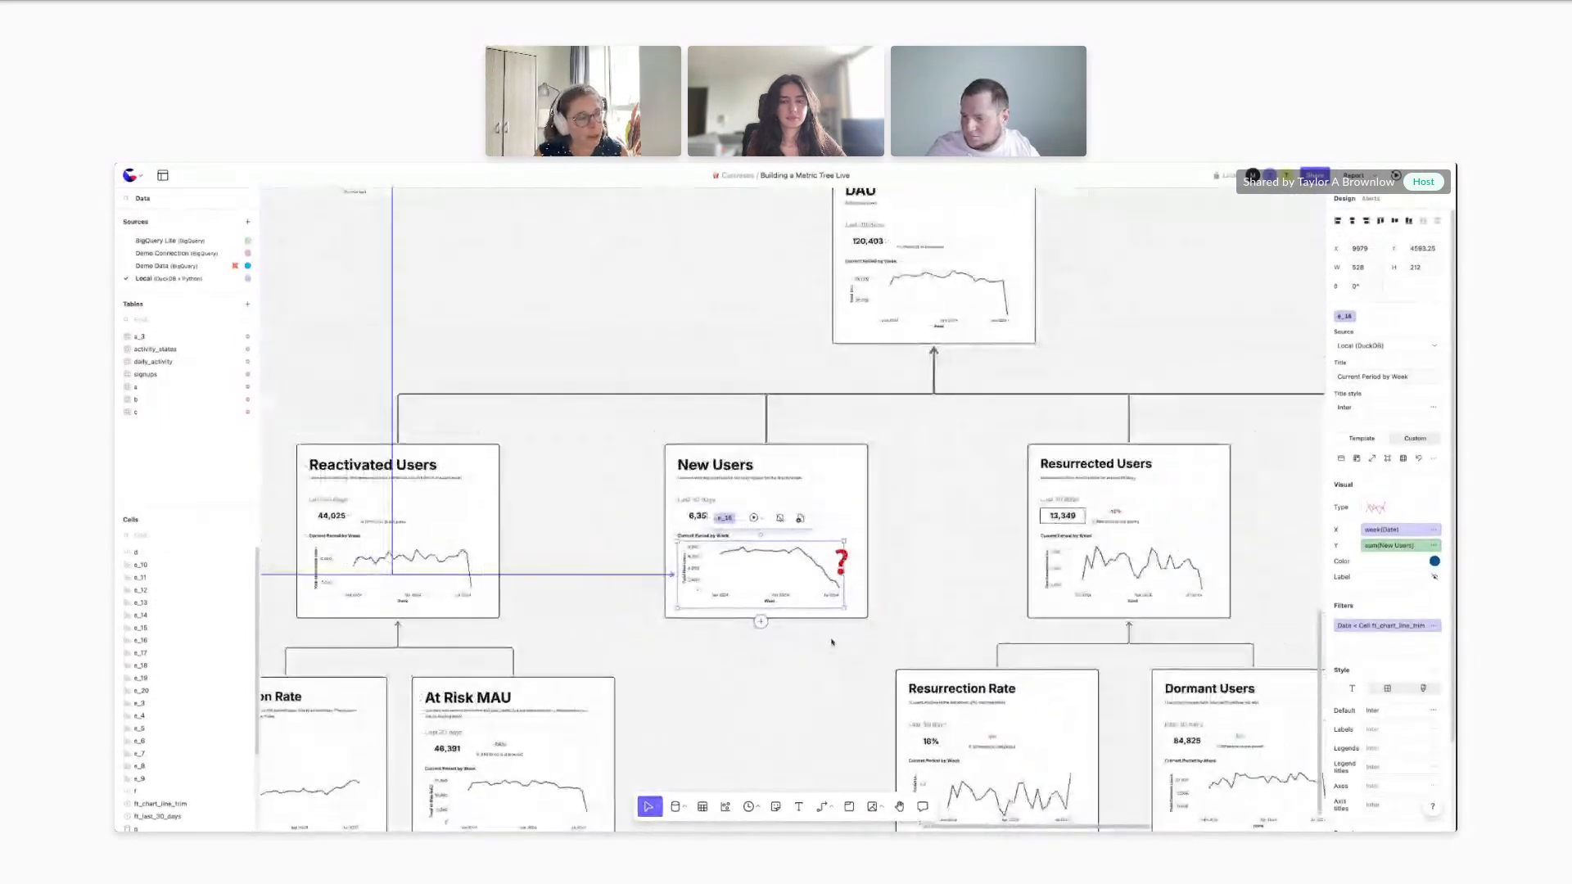
{"action": "left_click", "coordinate": [827, 633]}
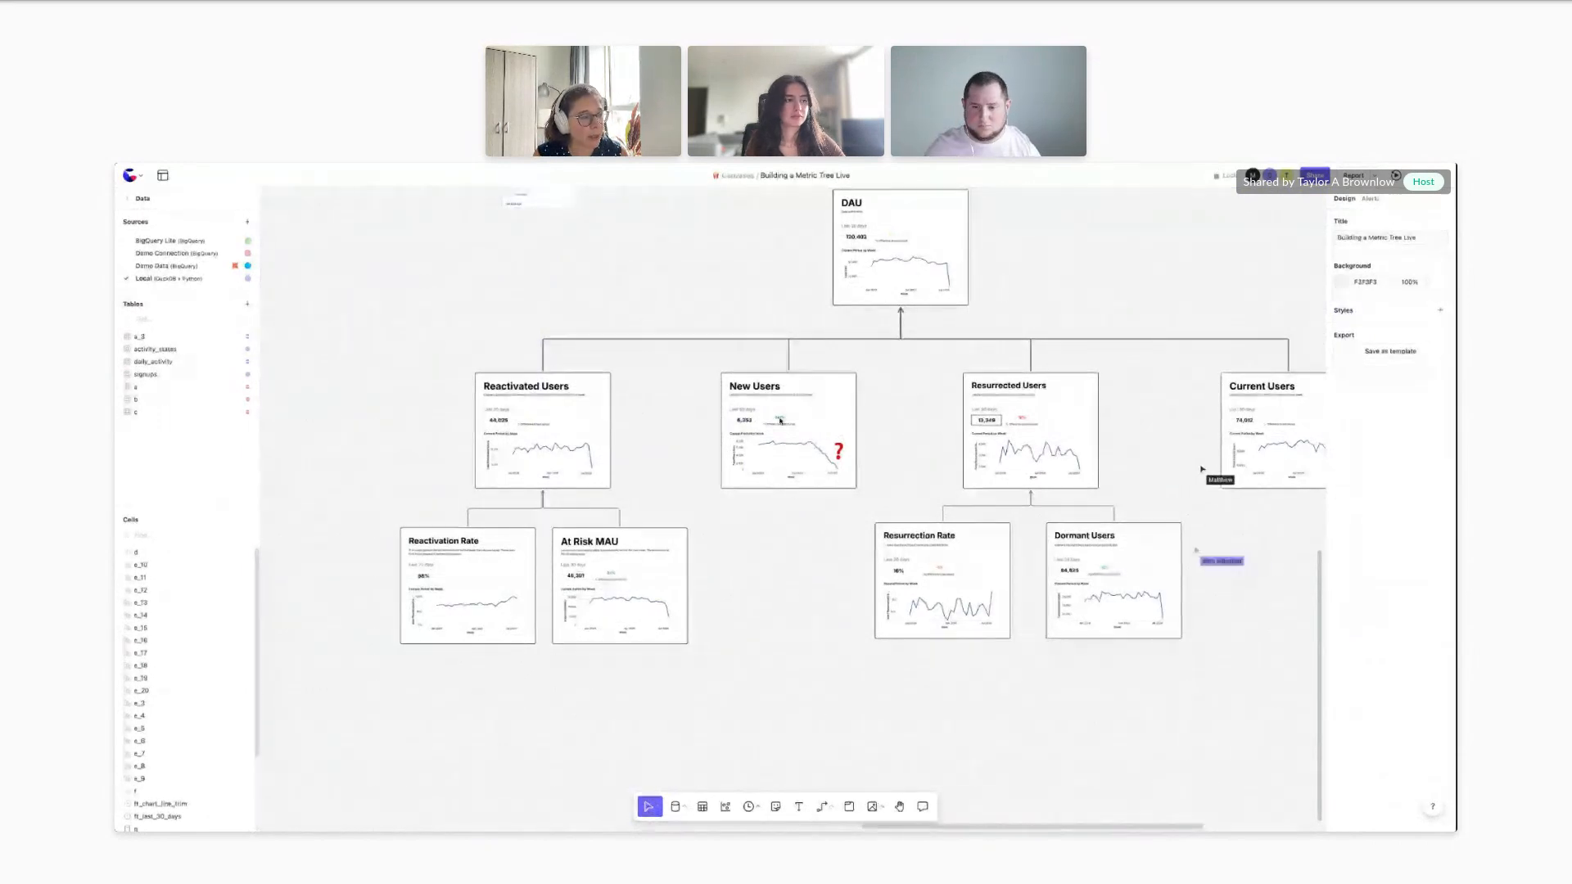
{"action": "scroll", "coordinate": [766, 448], "scroll_direction": "up", "scroll_amount": 3}
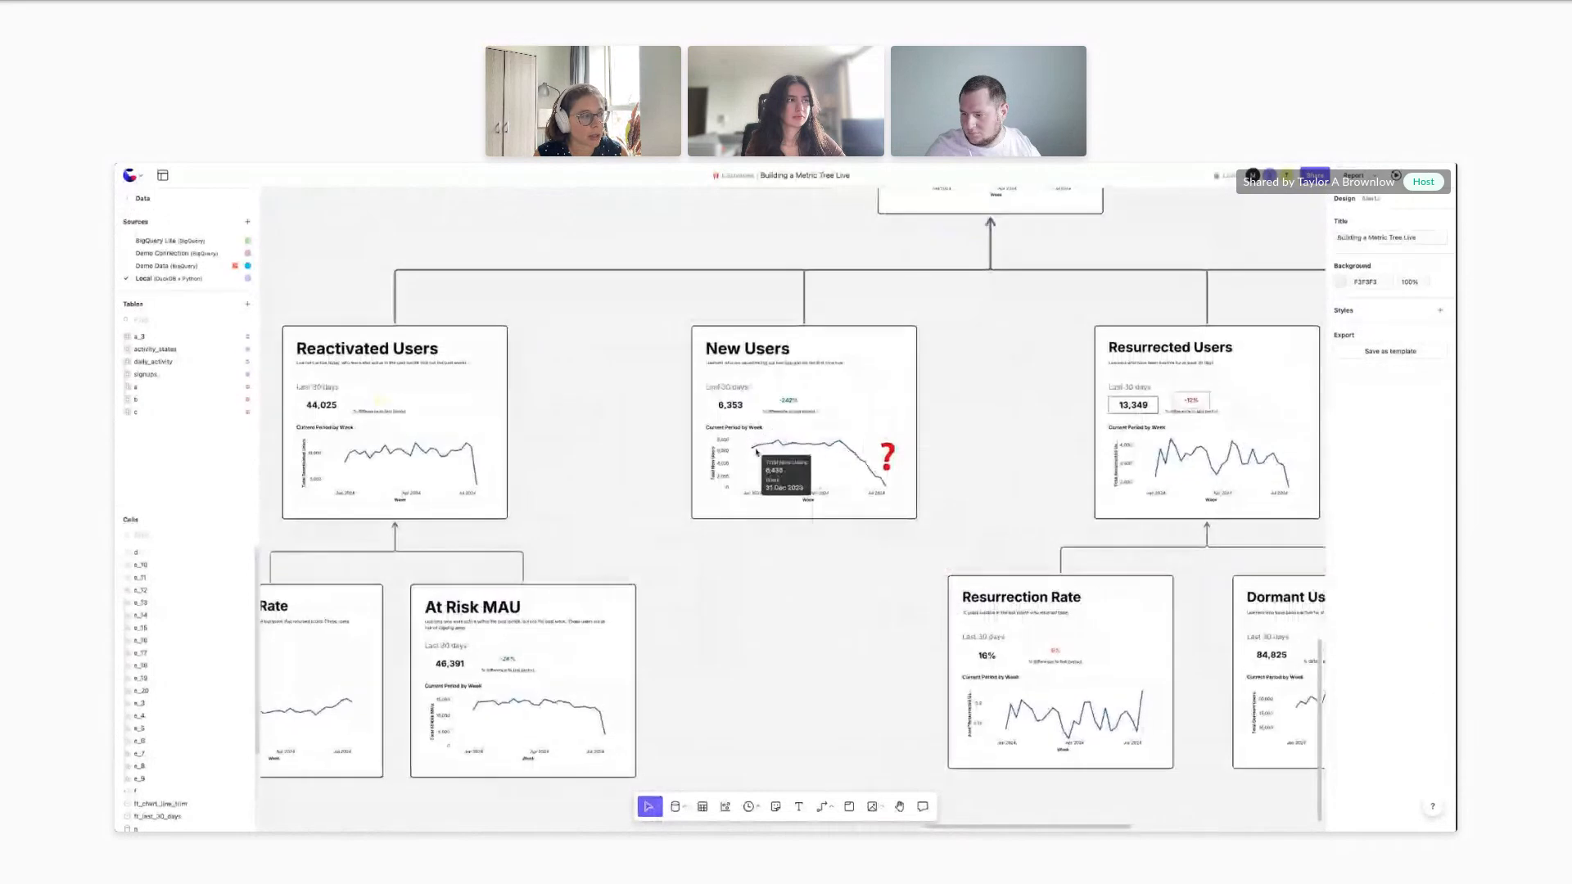
{"action": "left_click_drag", "start_coordinate": [702, 537], "coordinate": [877, 582]}
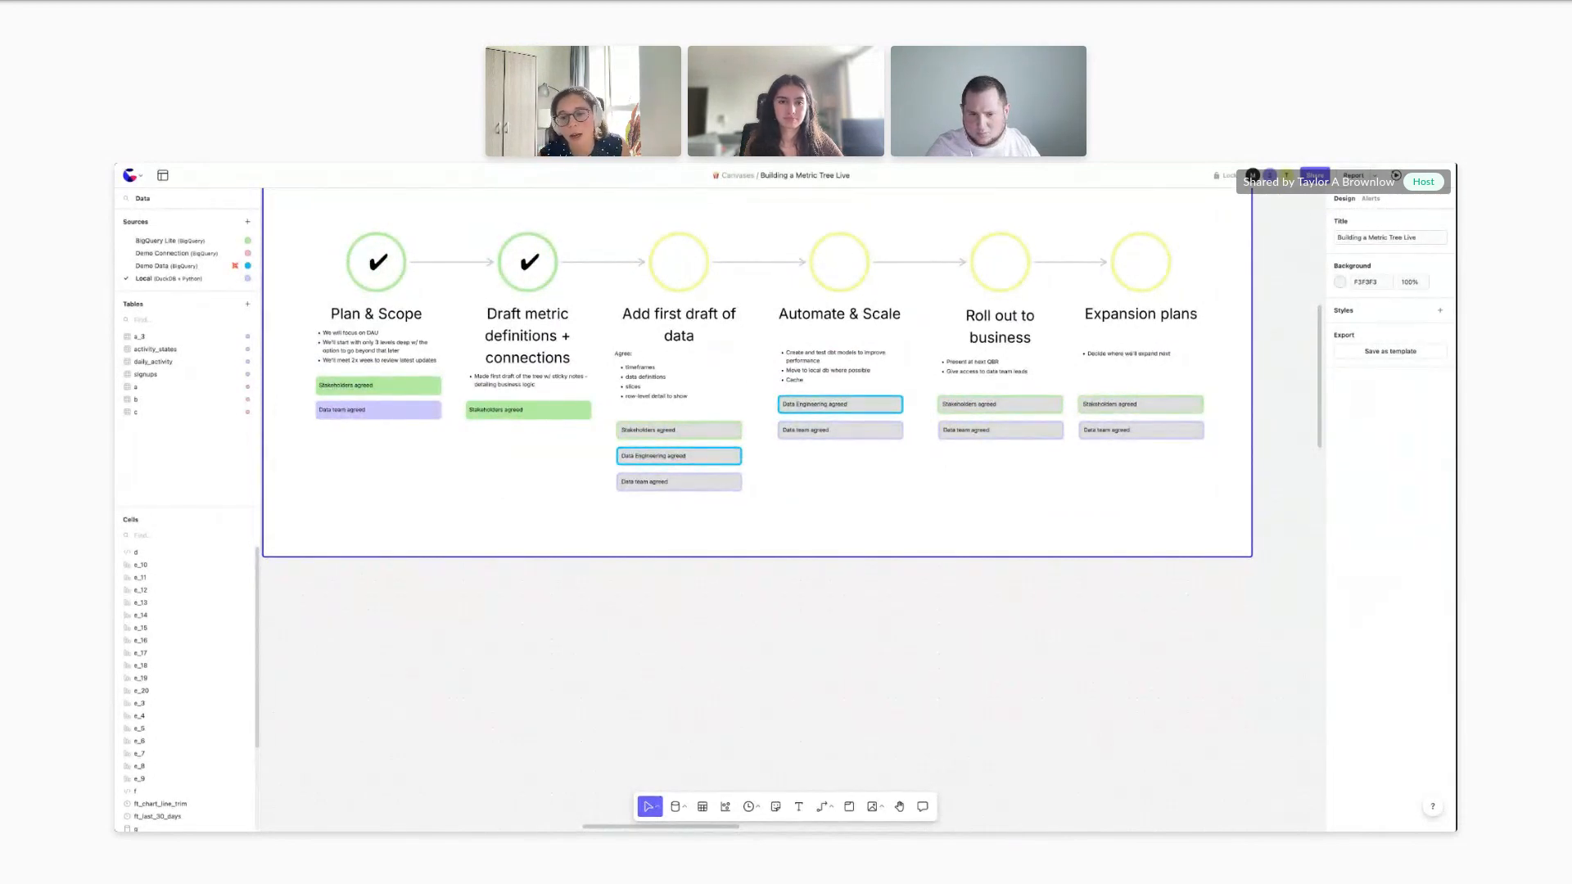
Look over the canvas from the process roadmap, past the data tables and question frames, to the metric card tree
{"action": "scroll", "coordinate": [944, 625], "scroll_direction": "down", "scroll_amount": 5}
{"action": "scroll", "coordinate": [944, 624], "scroll_direction": "right", "scroll_amount": 8}
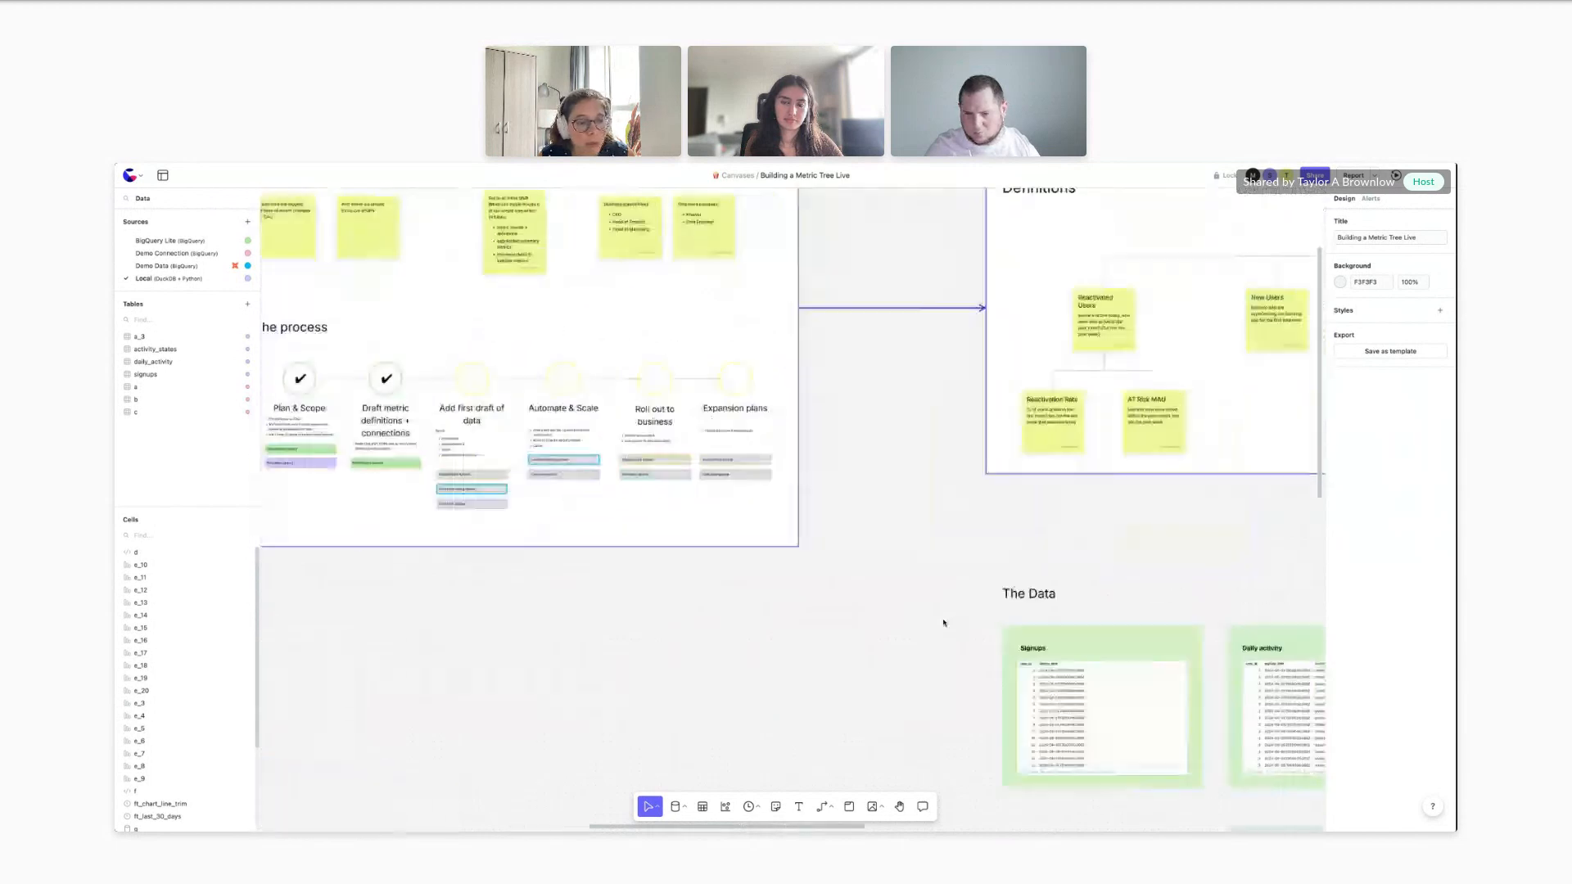
{"action": "scroll", "coordinate": [943, 623], "scroll_direction": "down", "scroll_amount": 4}
{"action": "scroll", "coordinate": [943, 623], "scroll_direction": "down", "scroll_amount": 3}
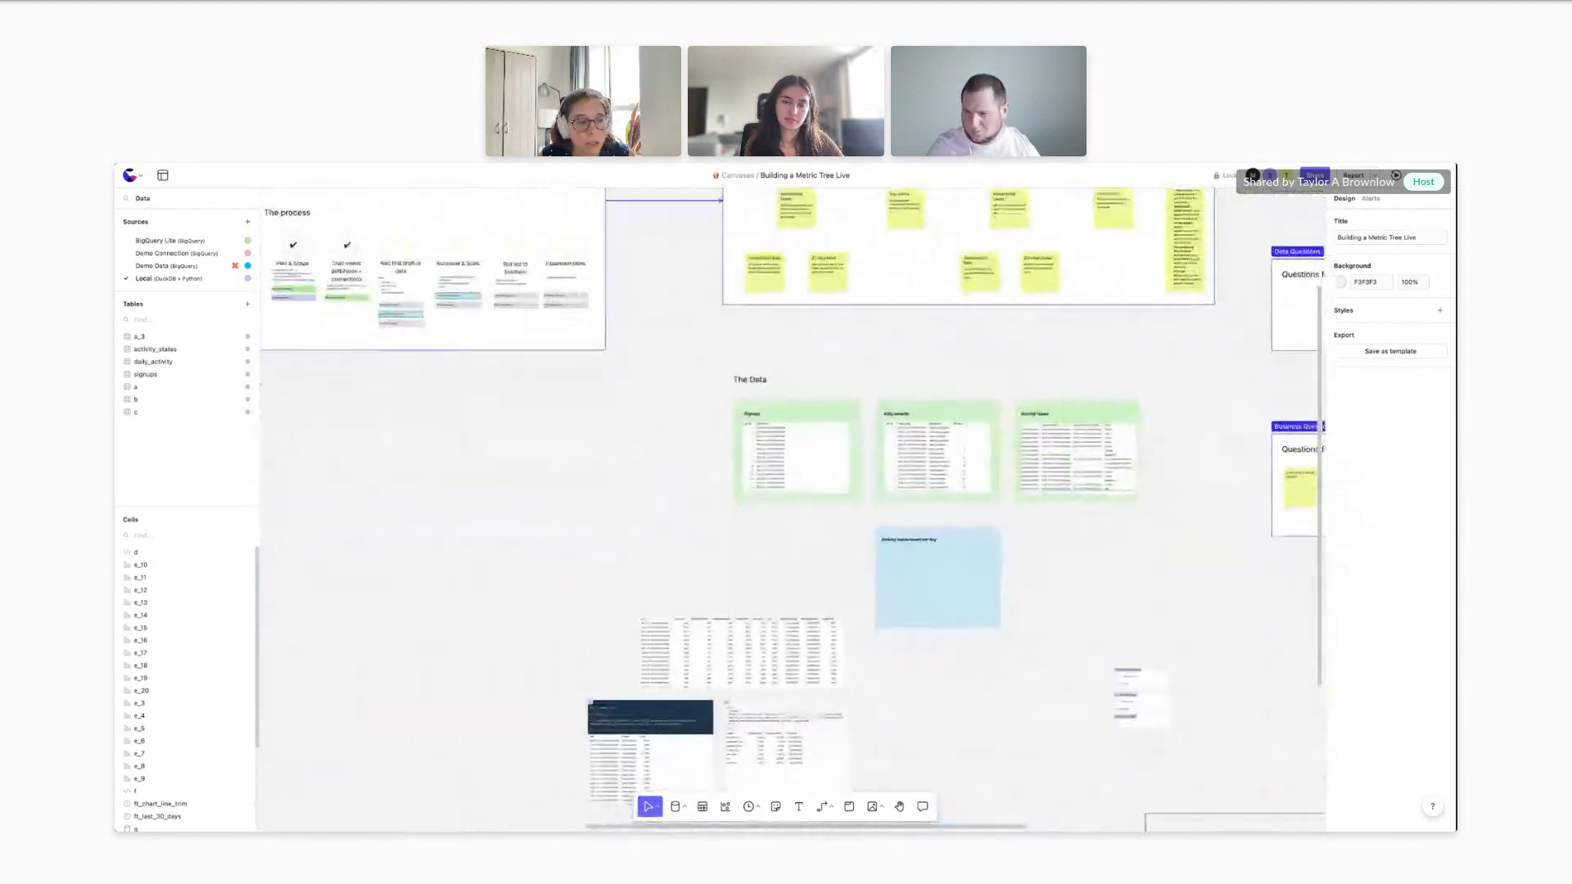
{"action": "scroll", "coordinate": [943, 623], "scroll_direction": "right", "scroll_amount": 7}
{"action": "scroll", "coordinate": [792, 509], "scroll_direction": "right", "scroll_amount": 3}
{"action": "scroll", "coordinate": [791, 510], "scroll_direction": "down", "scroll_amount": 6}
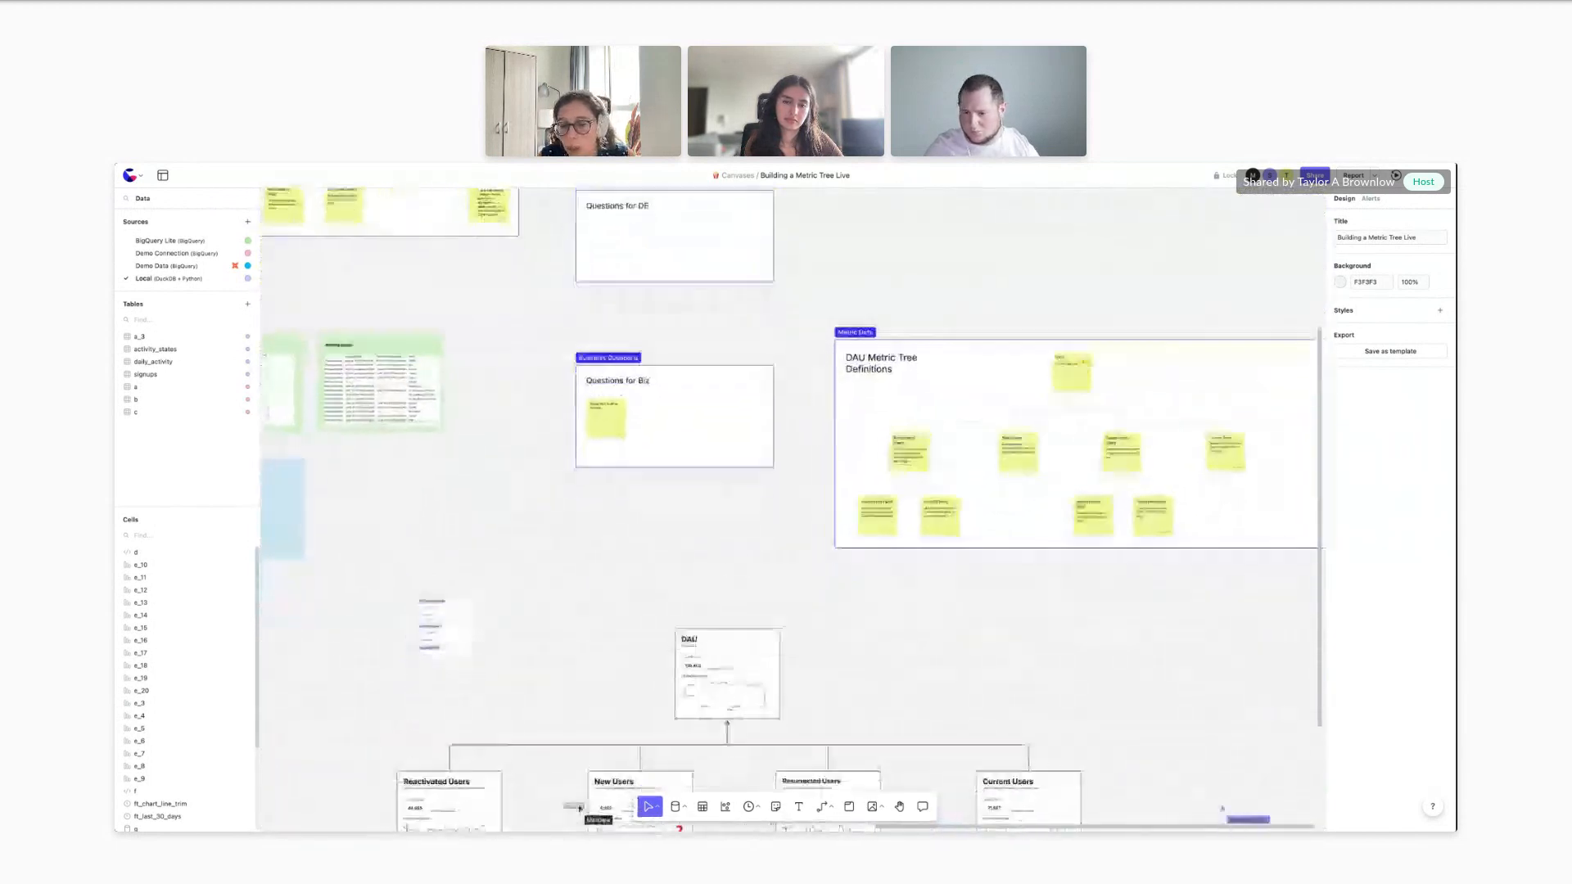
{"action": "scroll", "coordinate": [985, 615], "scroll_direction": "left", "scroll_amount": 5}
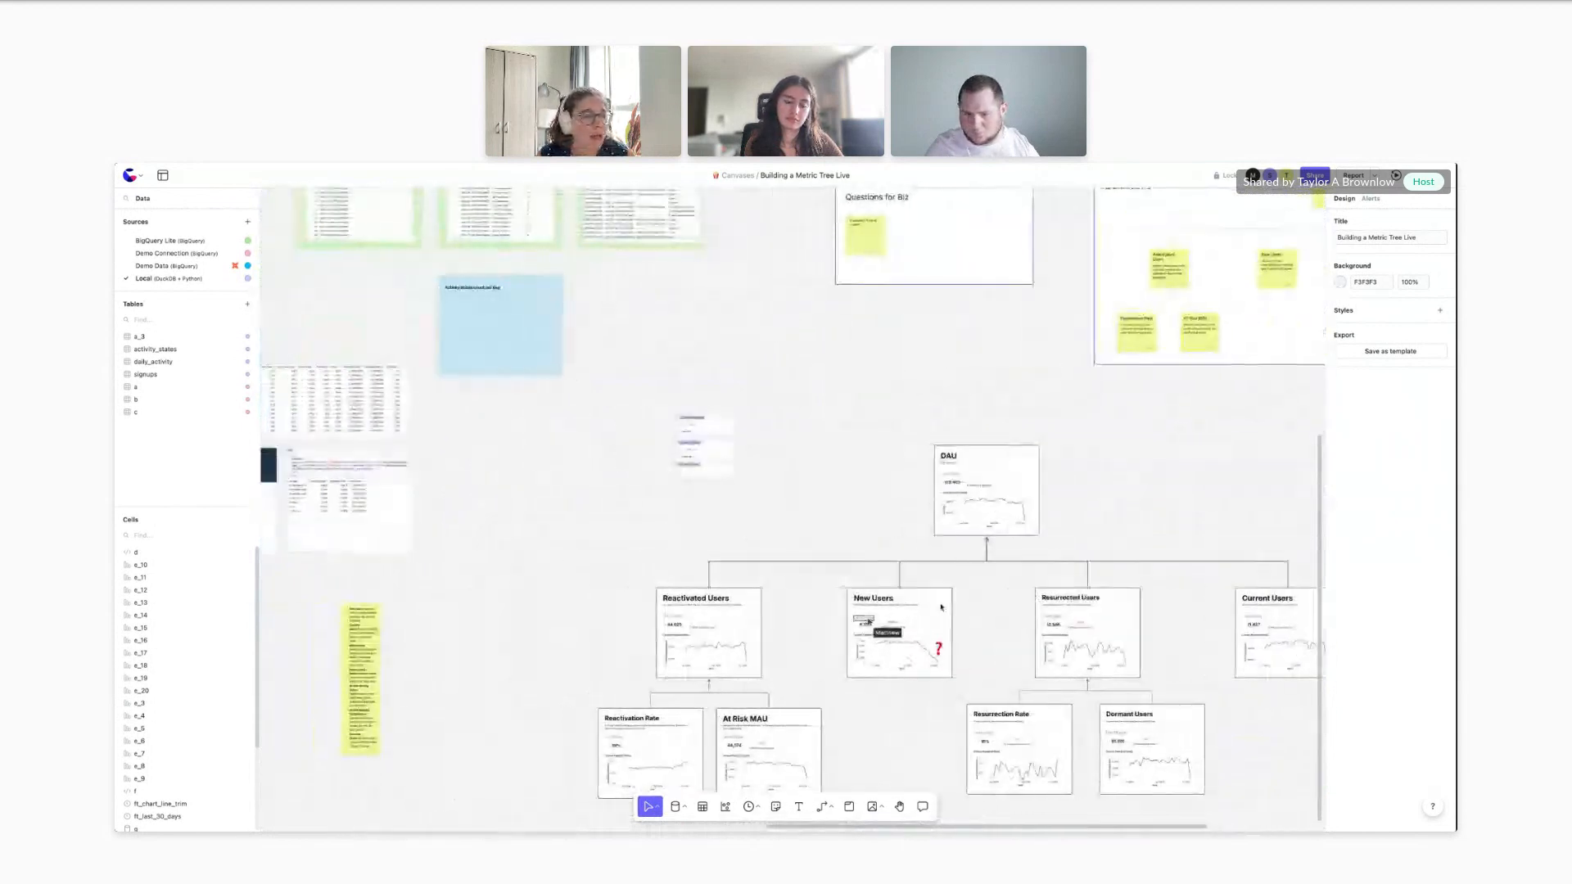
{"action": "scroll", "coordinate": [985, 615], "scroll_direction": "down", "scroll_amount": 4}
{"action": "scroll", "coordinate": [966, 607], "scroll_direction": "down", "scroll_amount": 1}
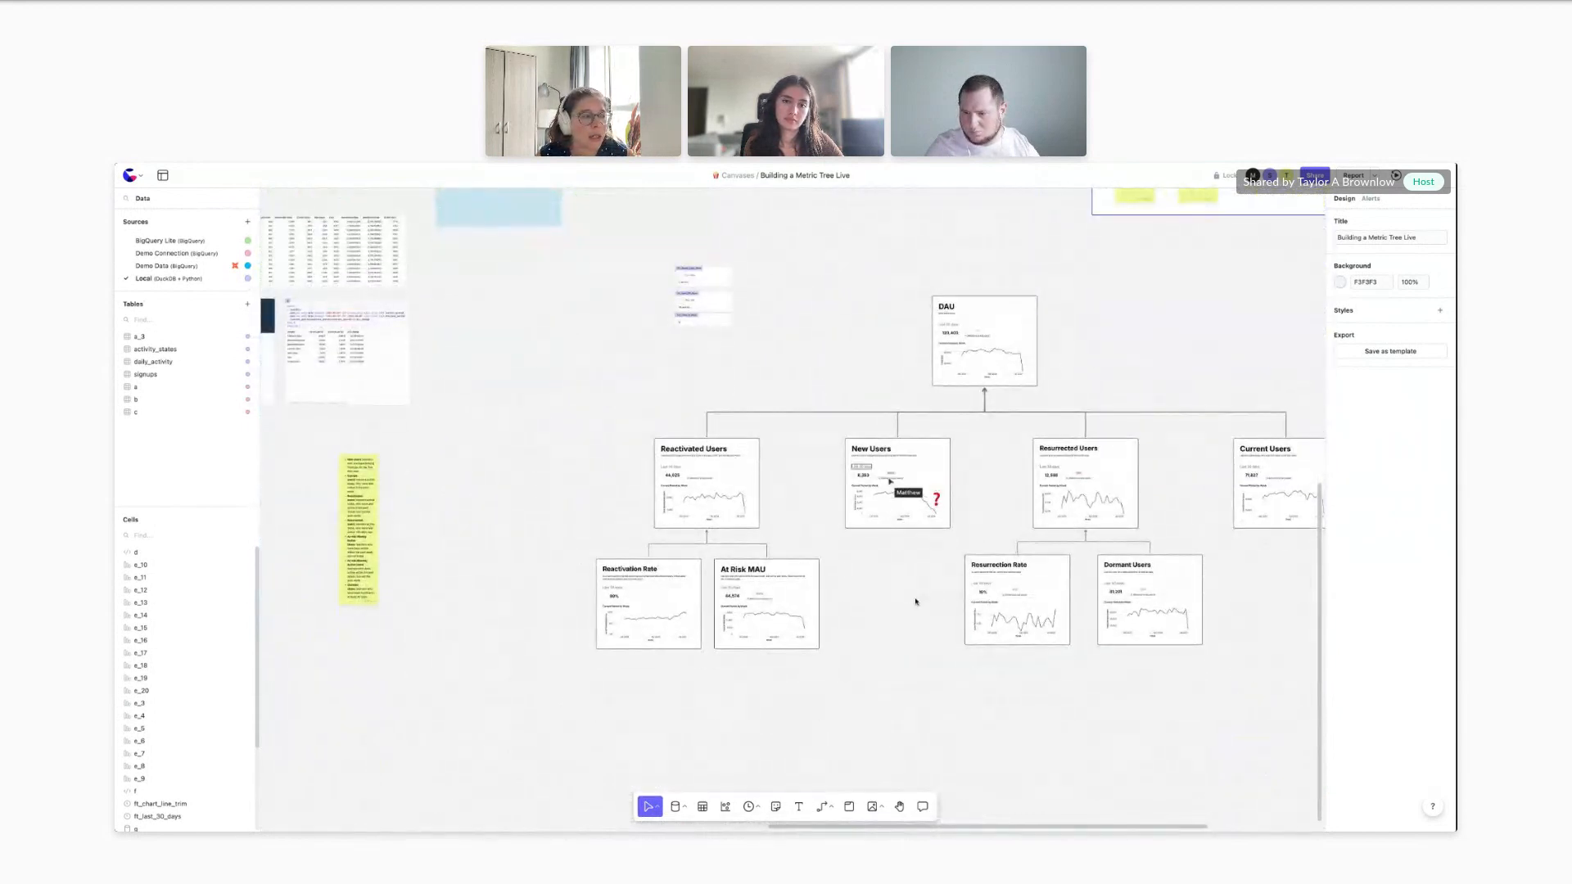
{"action": "scroll", "coordinate": [915, 600], "scroll_direction": "up", "scroll_amount": 1}
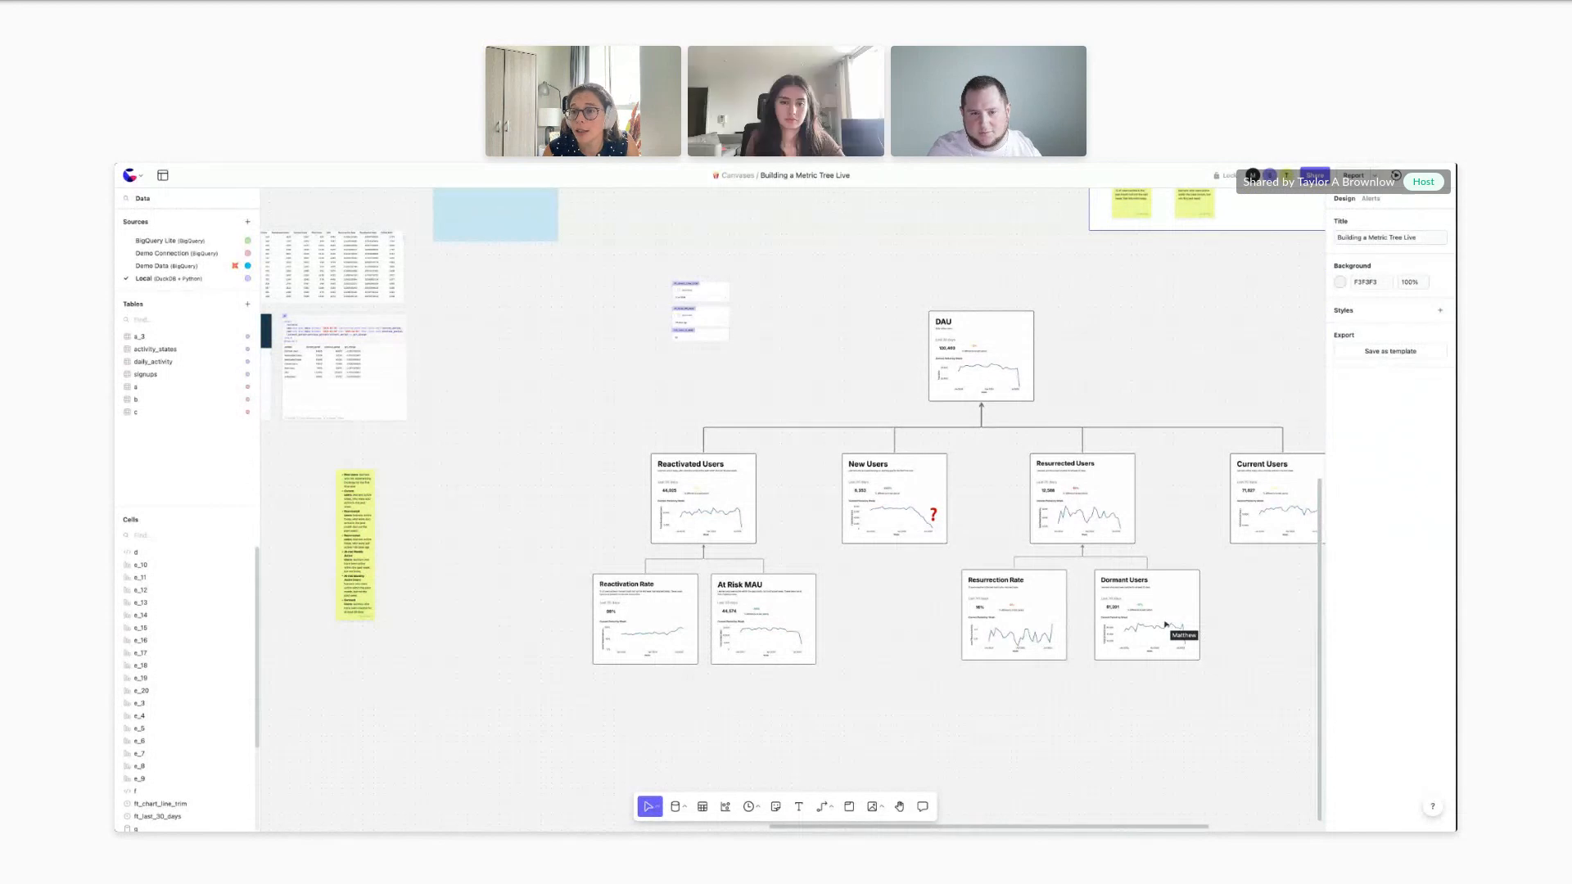
{"action": "scroll", "coordinate": [1160, 502], "scroll_direction": "left", "scroll_amount": 3}
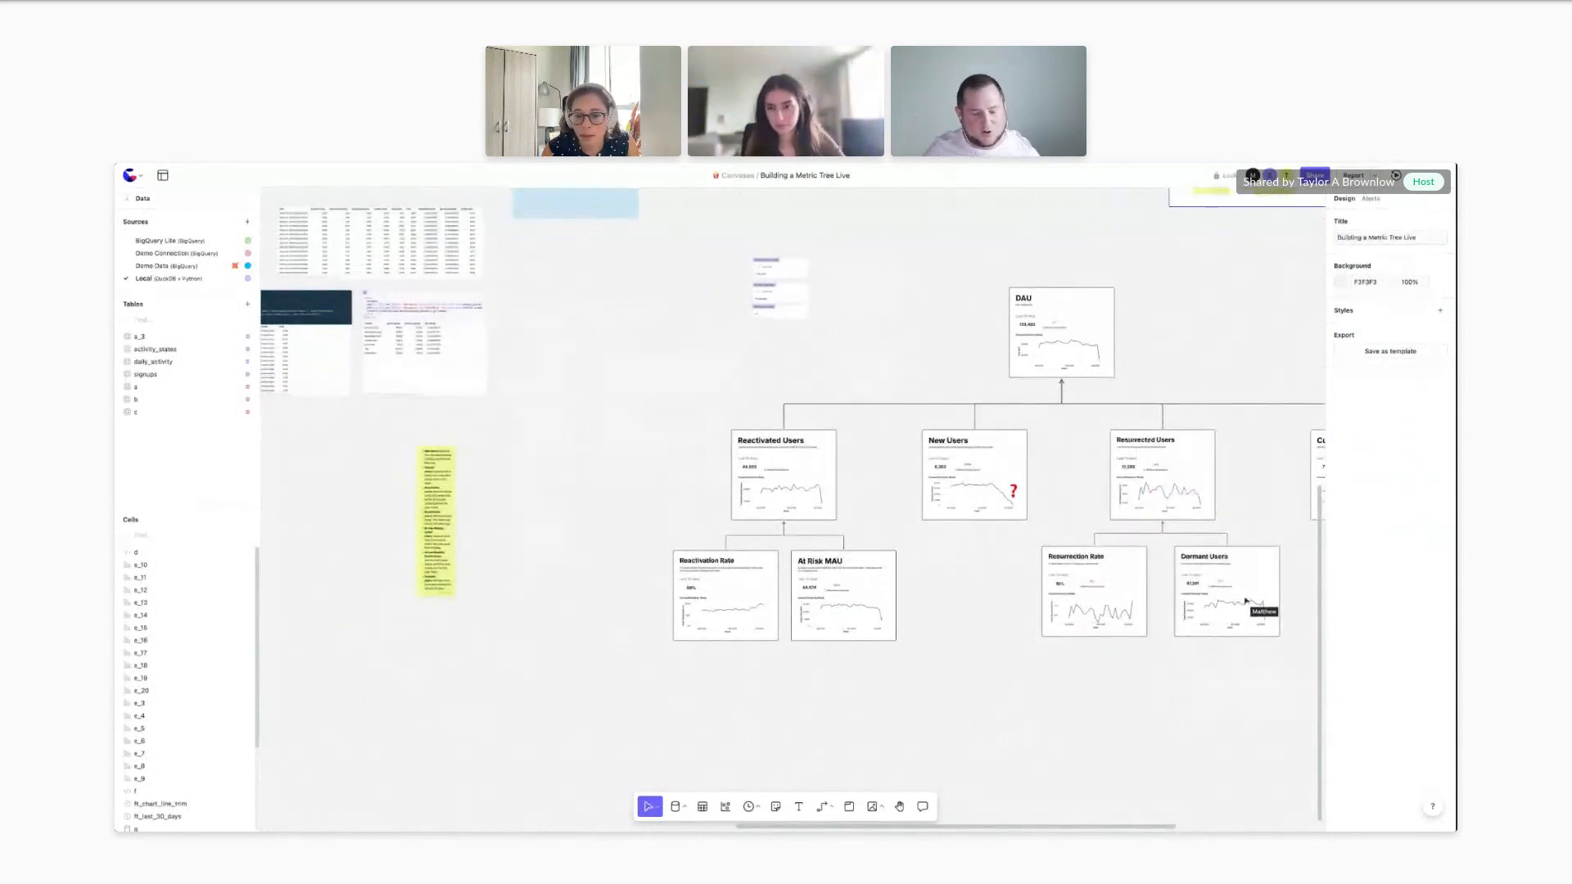
{"action": "scroll", "coordinate": [1194, 473], "scroll_direction": "right", "scroll_amount": 5}
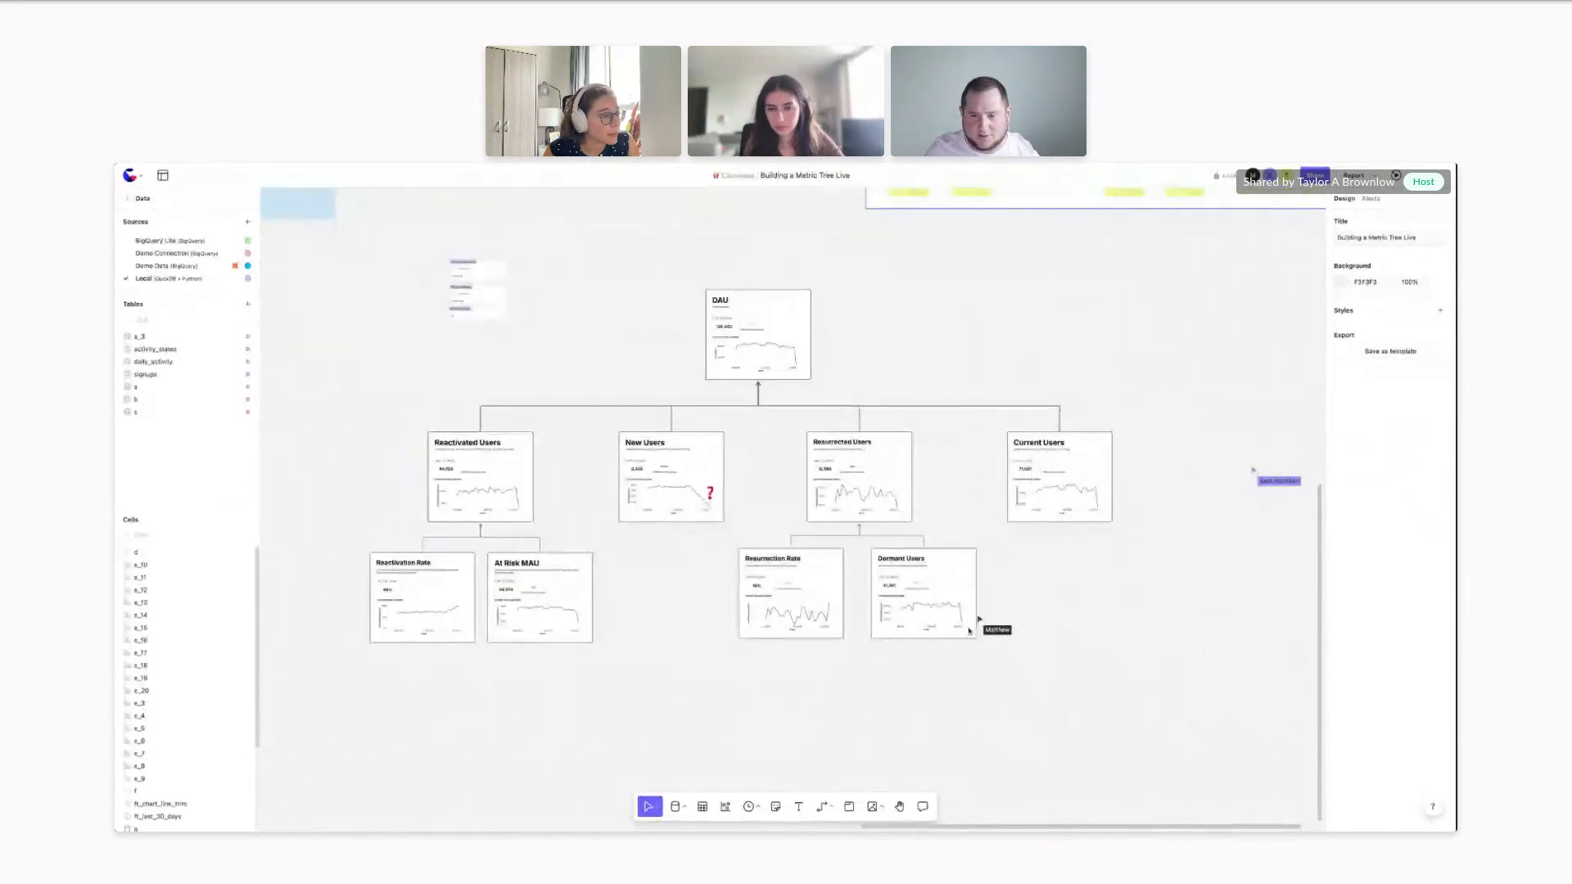
Inspect the period label on the Resurrection Rate card and the cell value it references
{"action": "scroll", "coordinate": [912, 651], "scroll_direction": "up", "scroll_amount": 2}
{"action": "scroll", "coordinate": [912, 650], "scroll_direction": "up", "scroll_amount": 5}
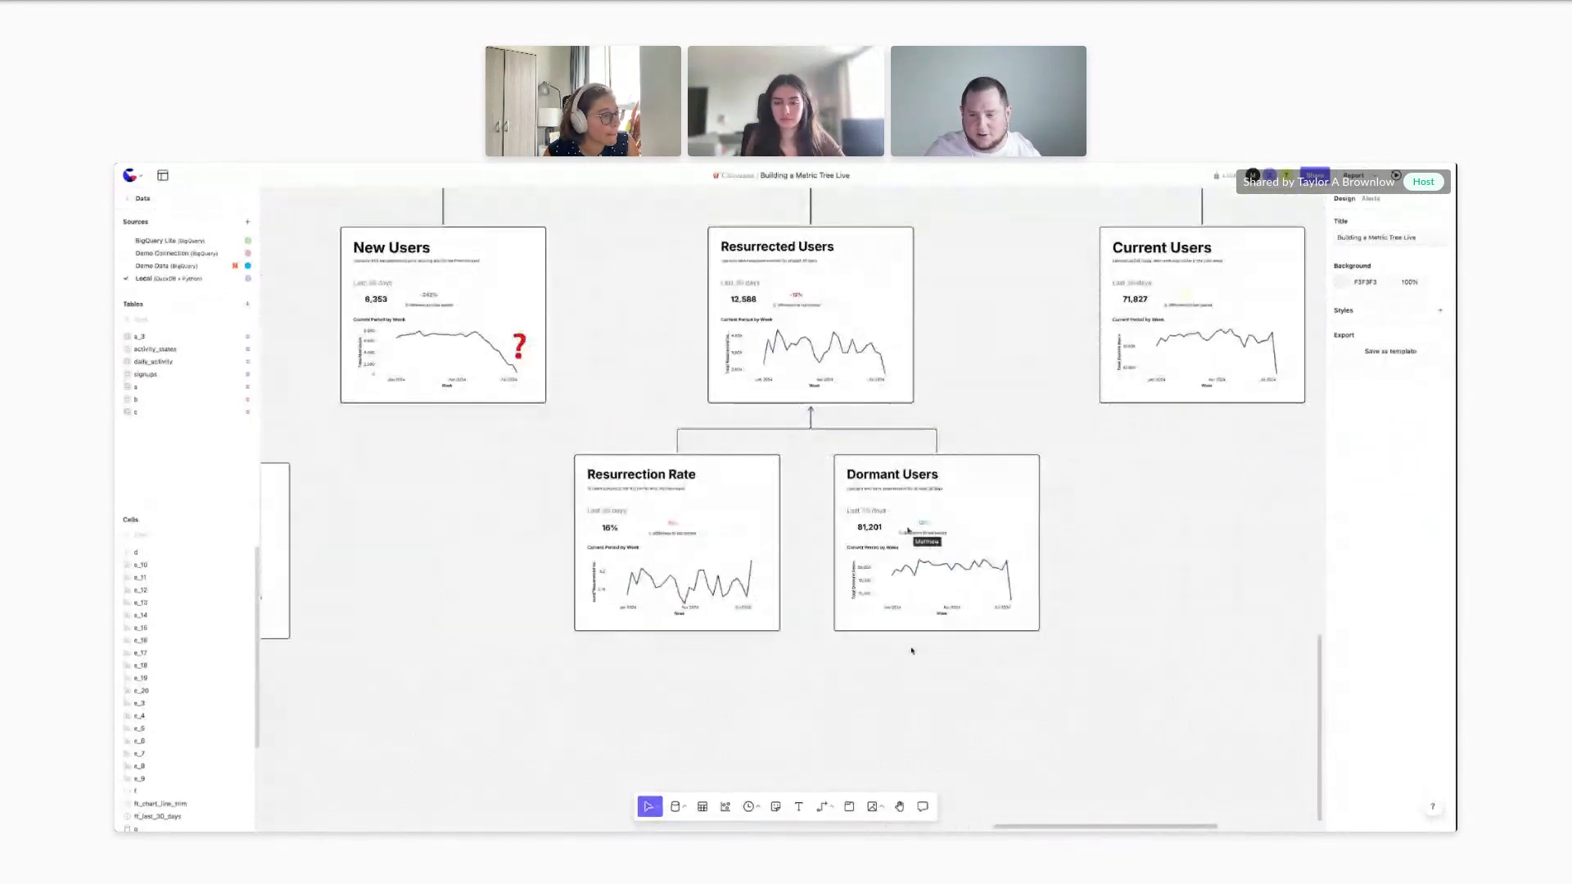
{"action": "scroll", "coordinate": [912, 650], "scroll_direction": "up", "scroll_amount": 4}
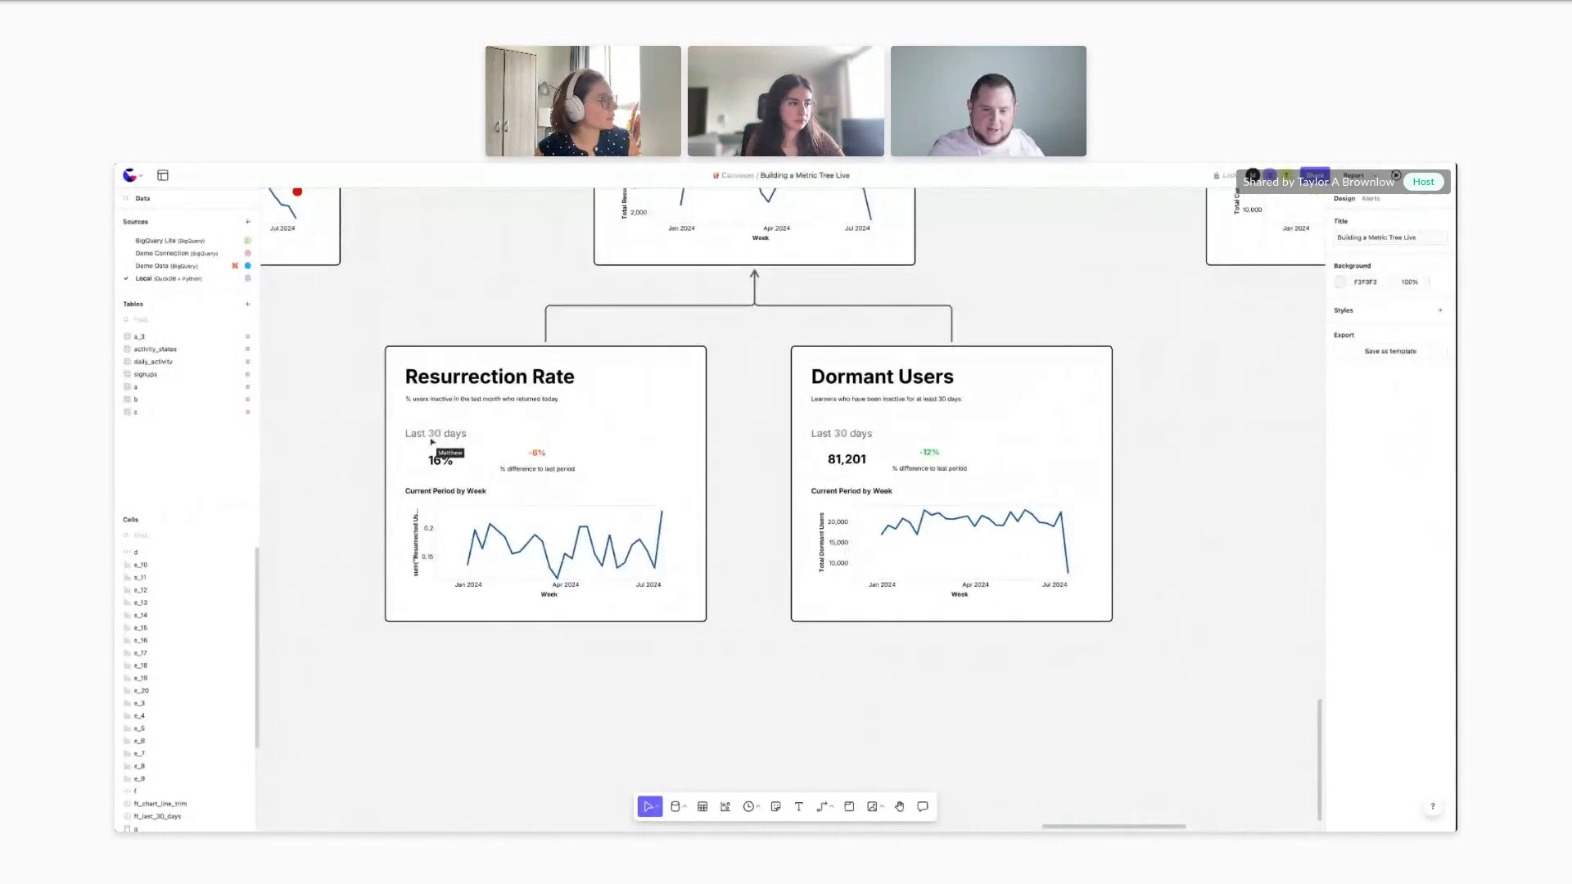
{"action": "scroll", "coordinate": [924, 643], "scroll_direction": "left", "scroll_amount": 2}
{"action": "left_click", "coordinate": [555, 430]}
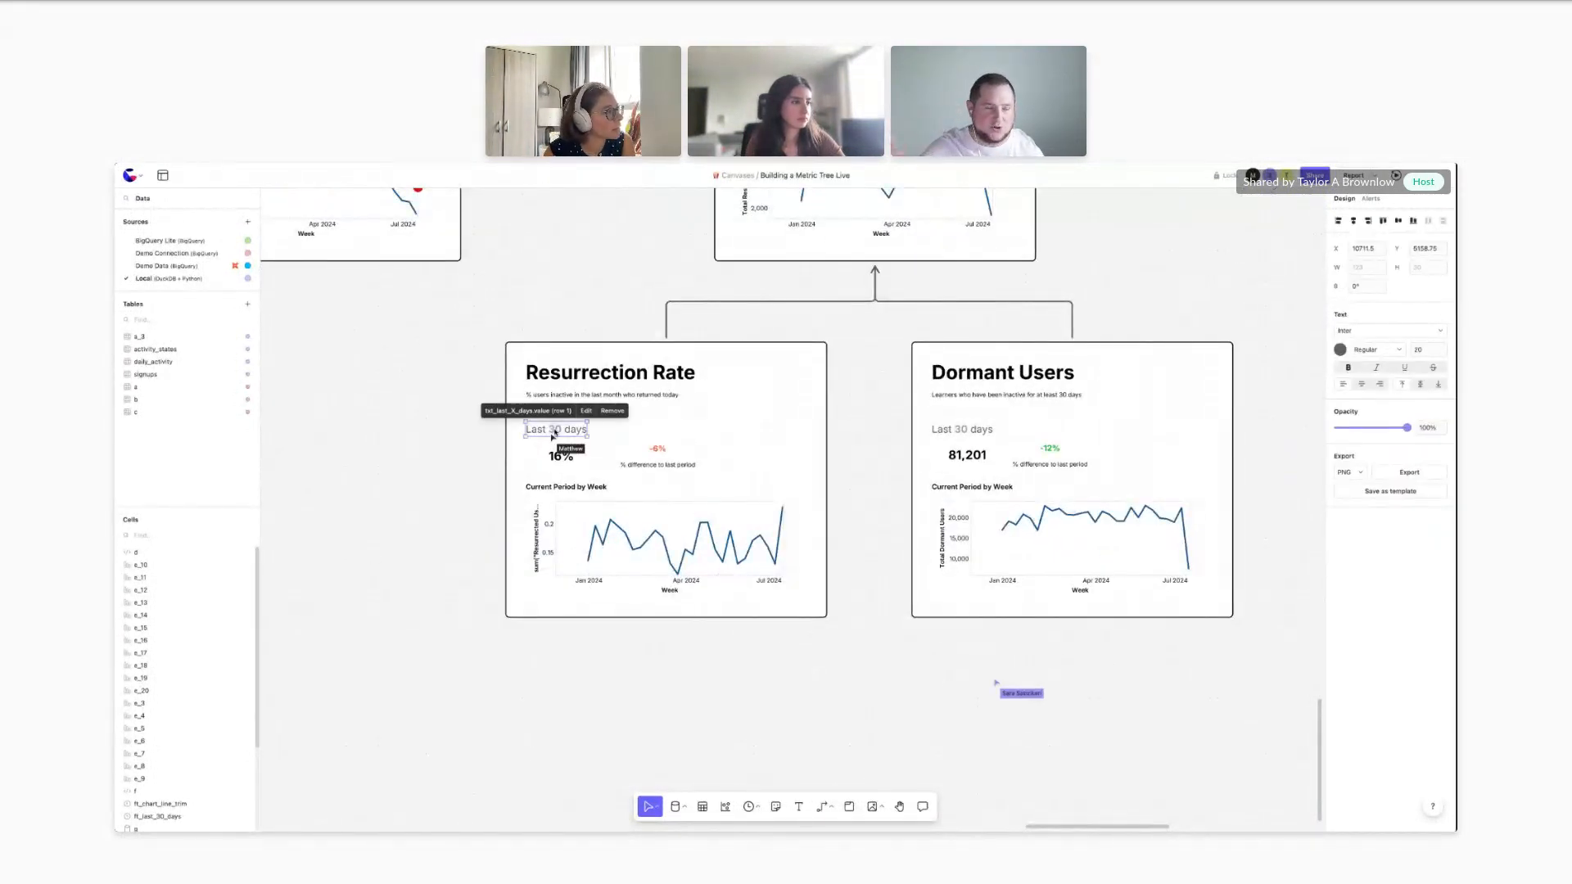
{"action": "double_click", "coordinate": [554, 429]}
{"action": "left_click", "coordinate": [407, 456]}
{"action": "scroll", "coordinate": [408, 456], "scroll_direction": "up", "scroll_amount": 1}
{"action": "scroll", "coordinate": [408, 456], "scroll_direction": "down", "scroll_amount": 3}
{"action": "scroll", "coordinate": [407, 455], "scroll_direction": "left", "scroll_amount": 1}
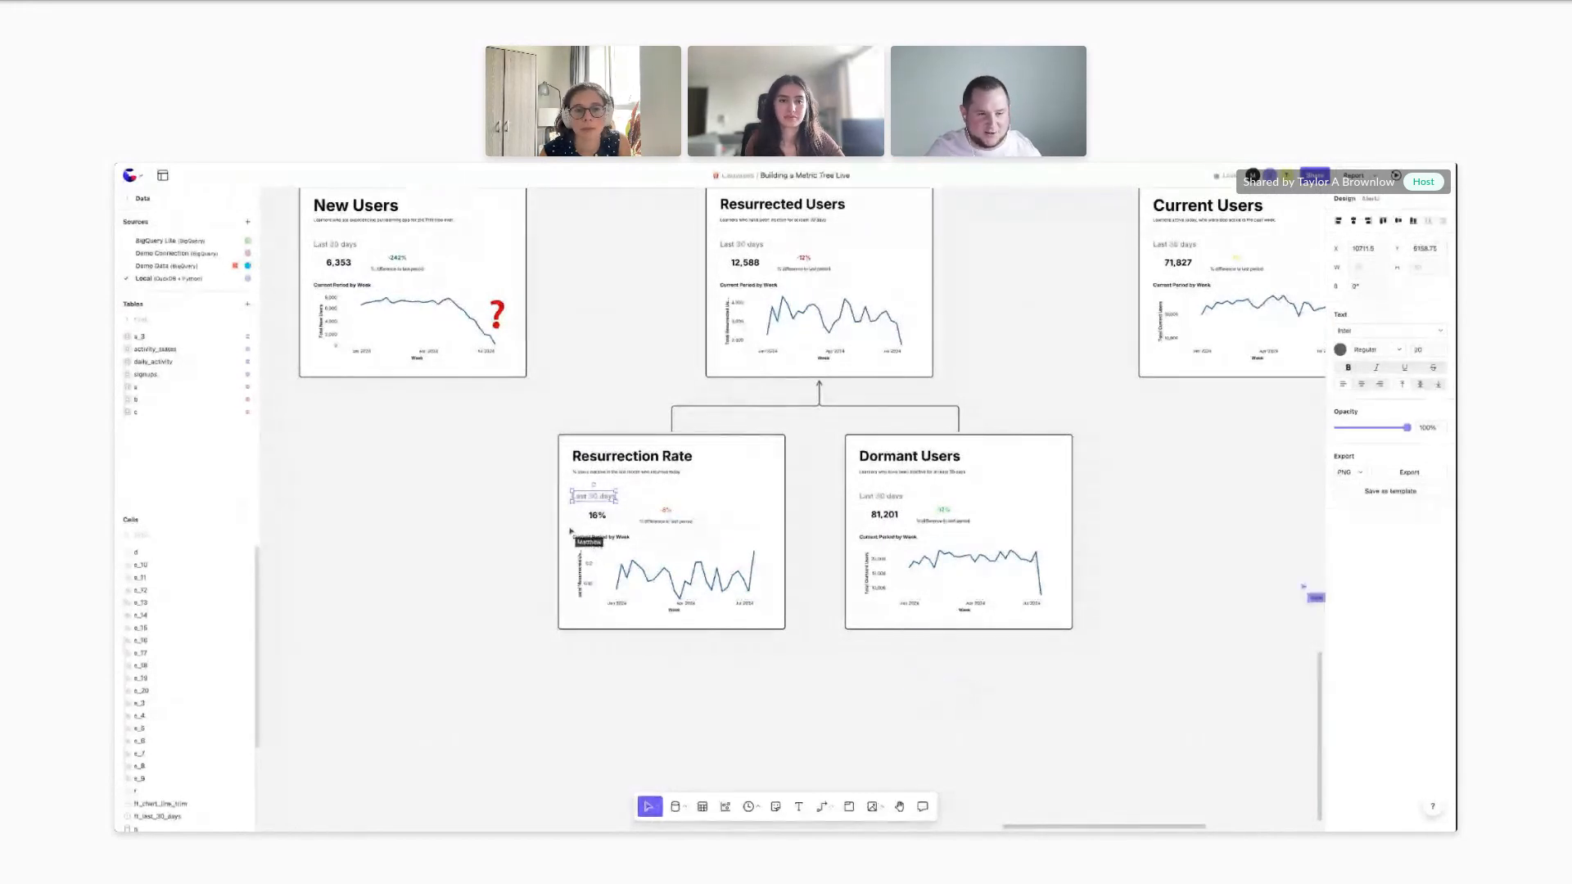
Inspect the date filter applied to the headline percentage on the Resurrection Rate card
{"action": "scroll", "coordinate": [792, 491], "scroll_direction": "left", "scroll_amount": 1}
{"action": "scroll", "coordinate": [793, 491], "scroll_direction": "up", "scroll_amount": 1}
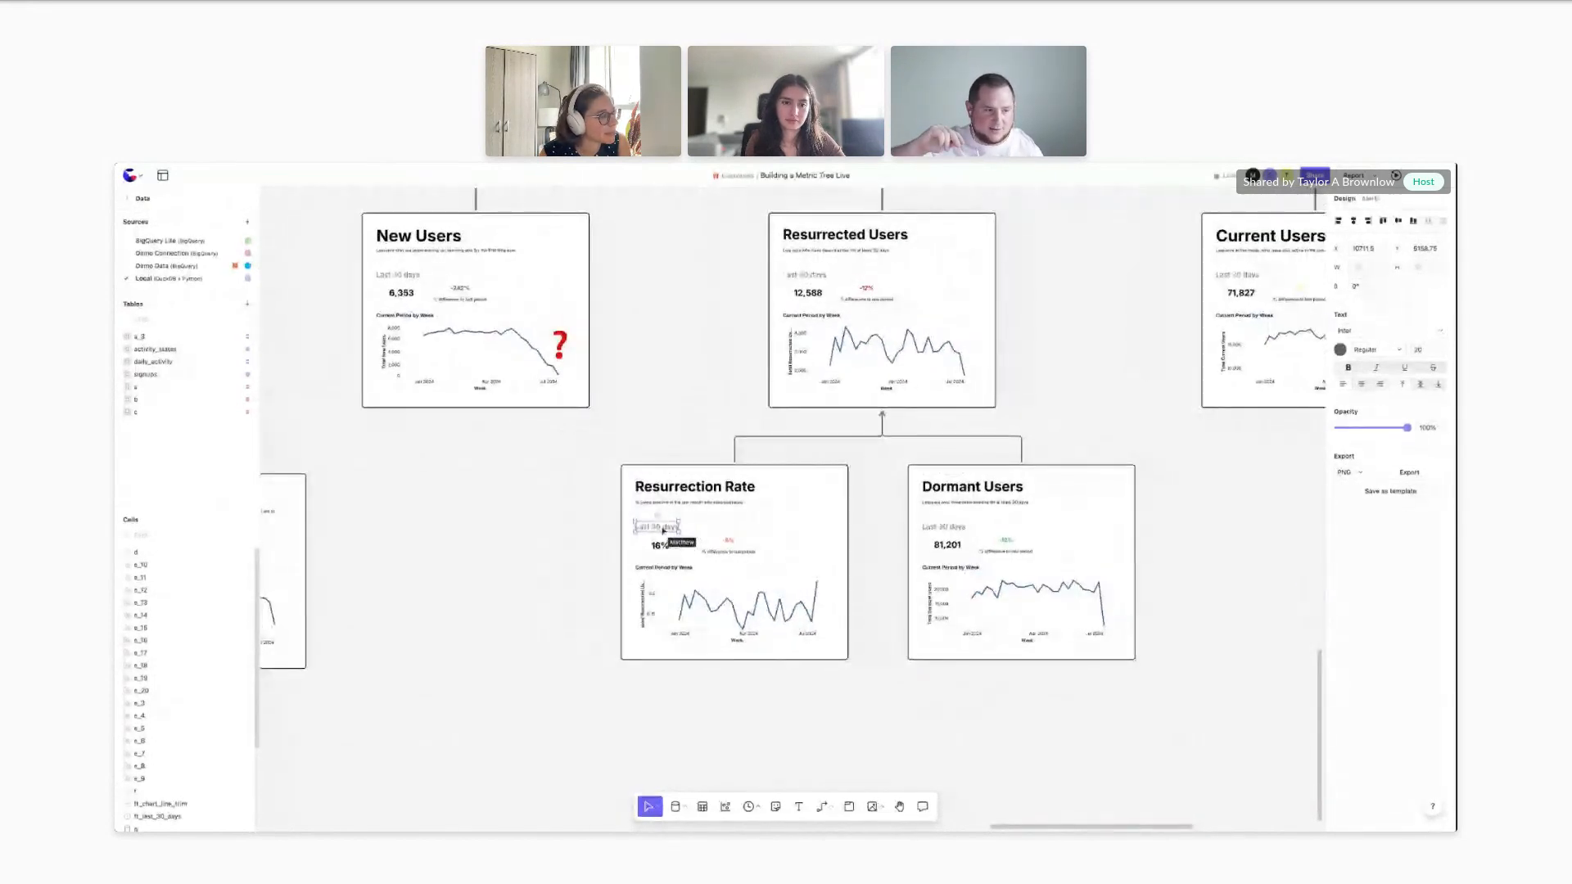
{"action": "left_click", "coordinate": [657, 549]}
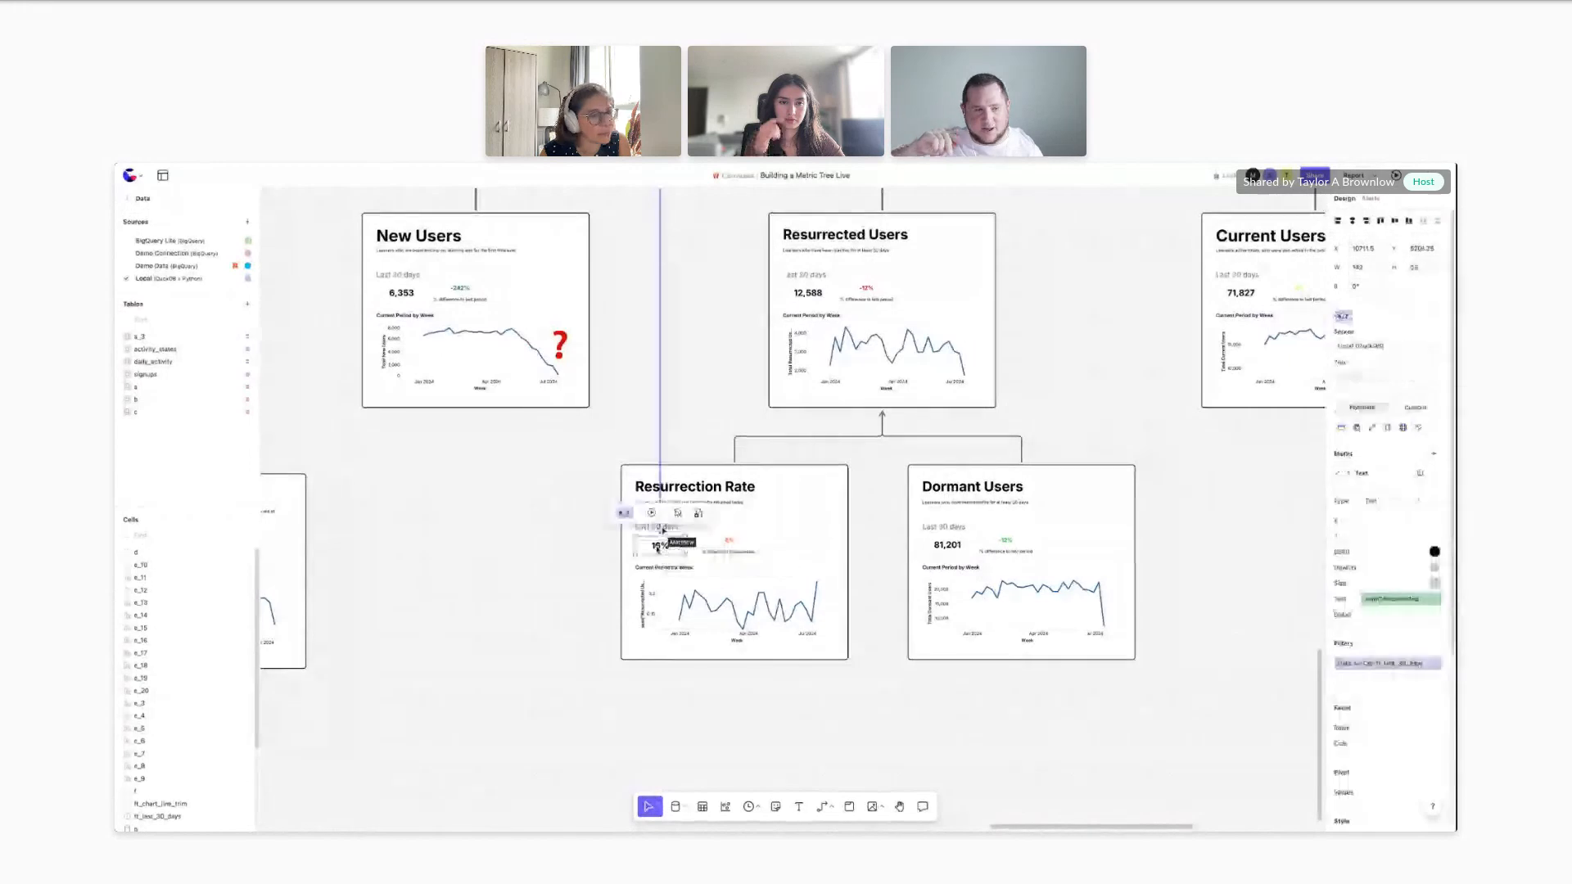
{"action": "left_click", "coordinate": [1370, 662]}
{"action": "left_click", "coordinate": [914, 704]}
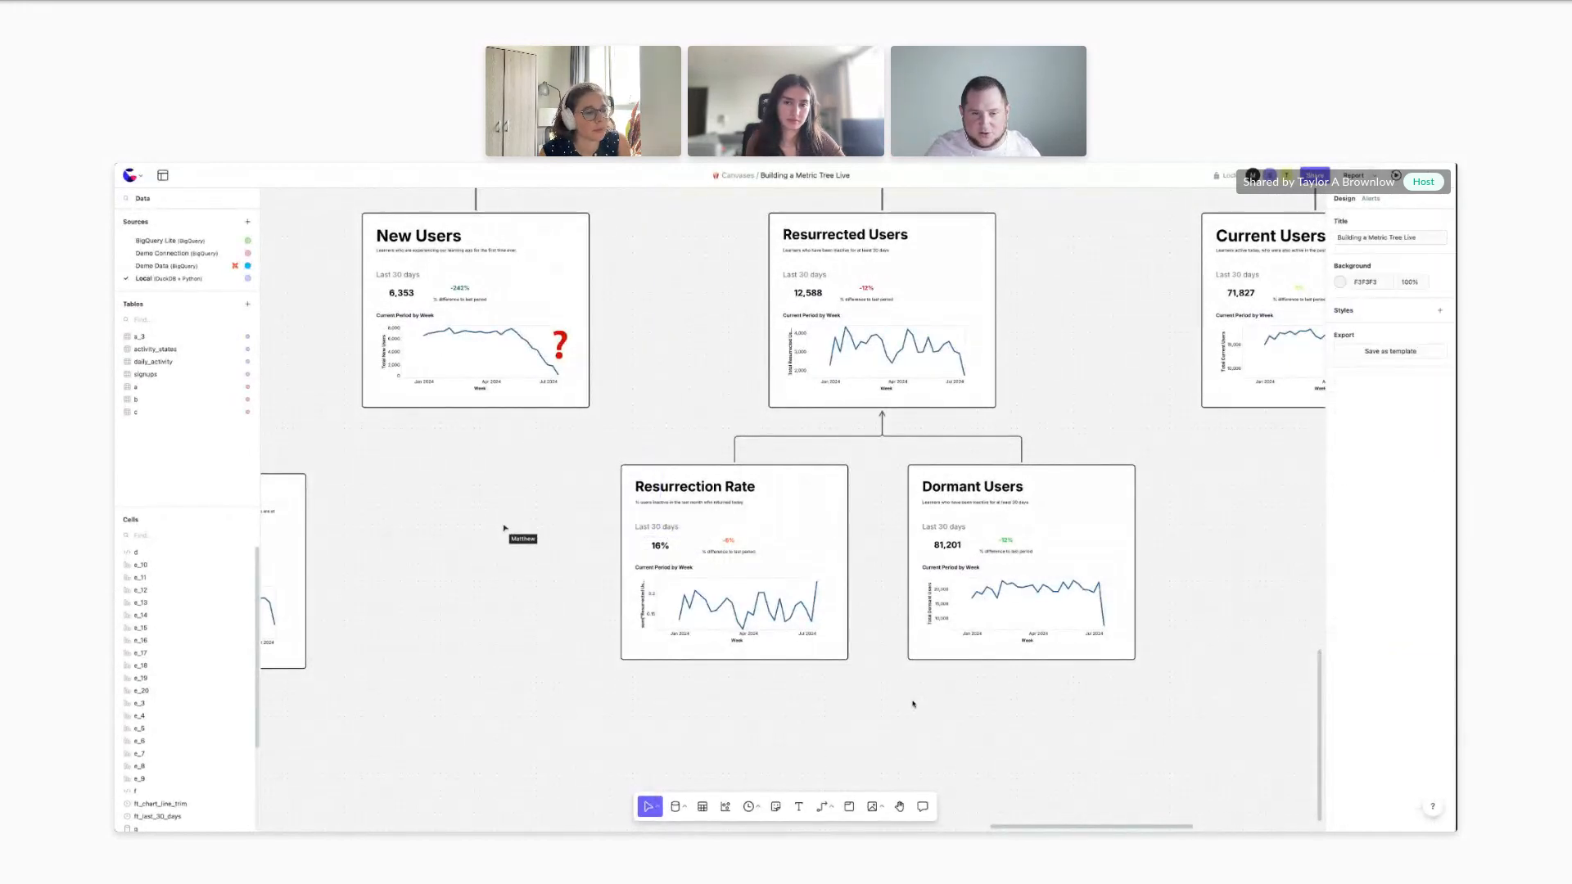
Find the shared period controls above the tree and inspect the txt_last_X_days text input's settings
{"action": "scroll", "coordinate": [913, 704], "scroll_direction": "down", "scroll_amount": 2}
{"action": "scroll", "coordinate": [913, 704], "scroll_direction": "left", "scroll_amount": 3}
{"action": "scroll", "coordinate": [914, 704], "scroll_direction": "up", "scroll_amount": 1}
{"action": "scroll", "coordinate": [913, 704], "scroll_direction": "left", "scroll_amount": 4}
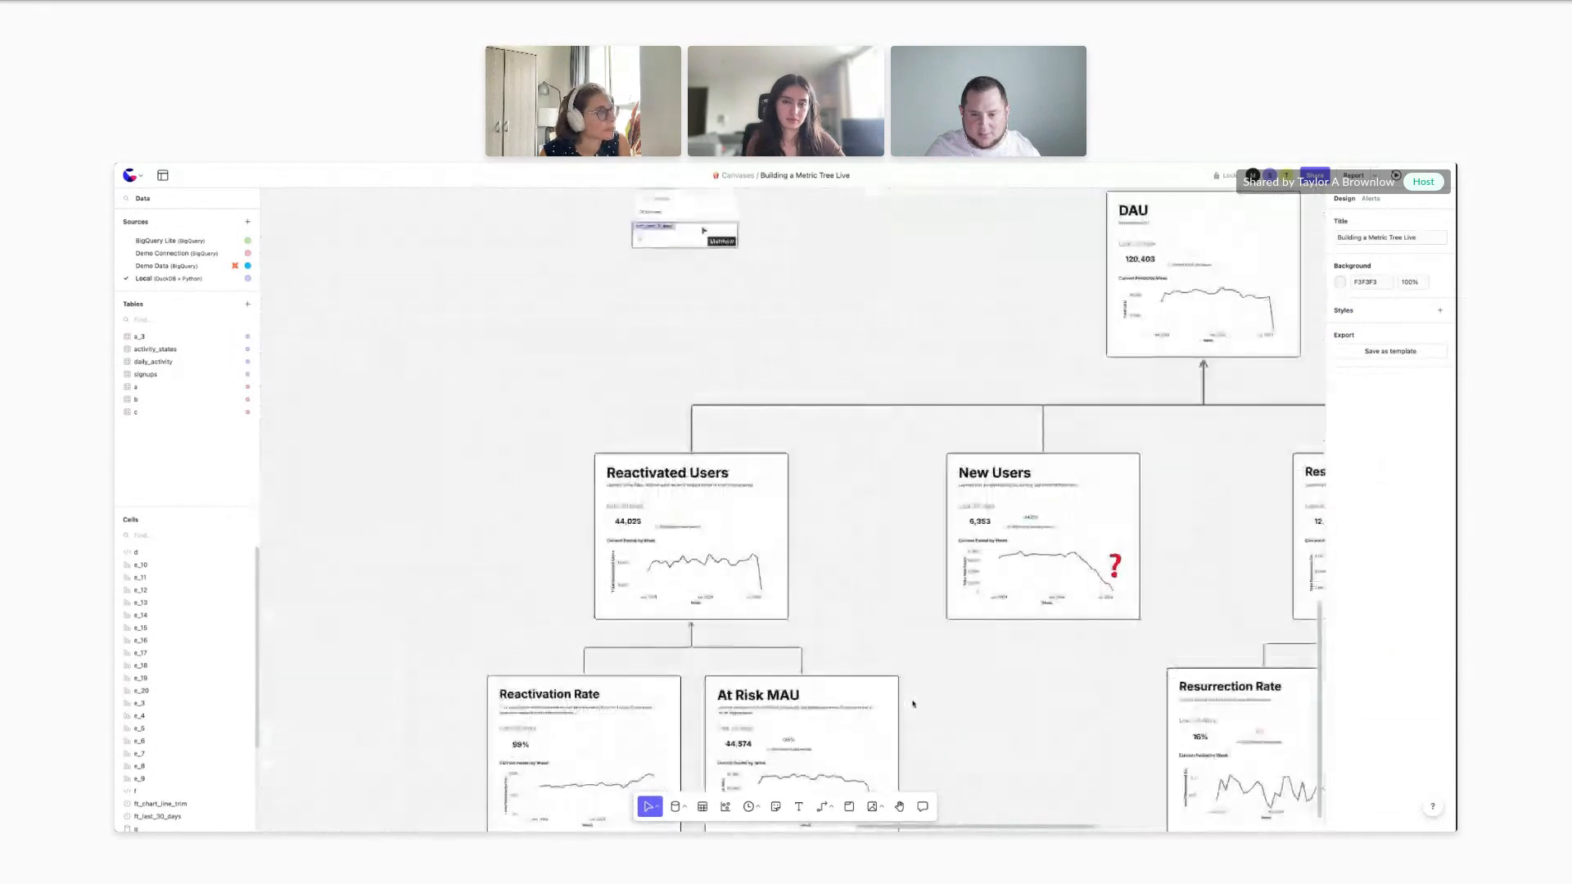
{"action": "scroll", "coordinate": [914, 702], "scroll_direction": "up", "scroll_amount": 3}
{"action": "scroll", "coordinate": [740, 396], "scroll_direction": "up", "scroll_amount": 5}
{"action": "left_click", "coordinate": [642, 401]}
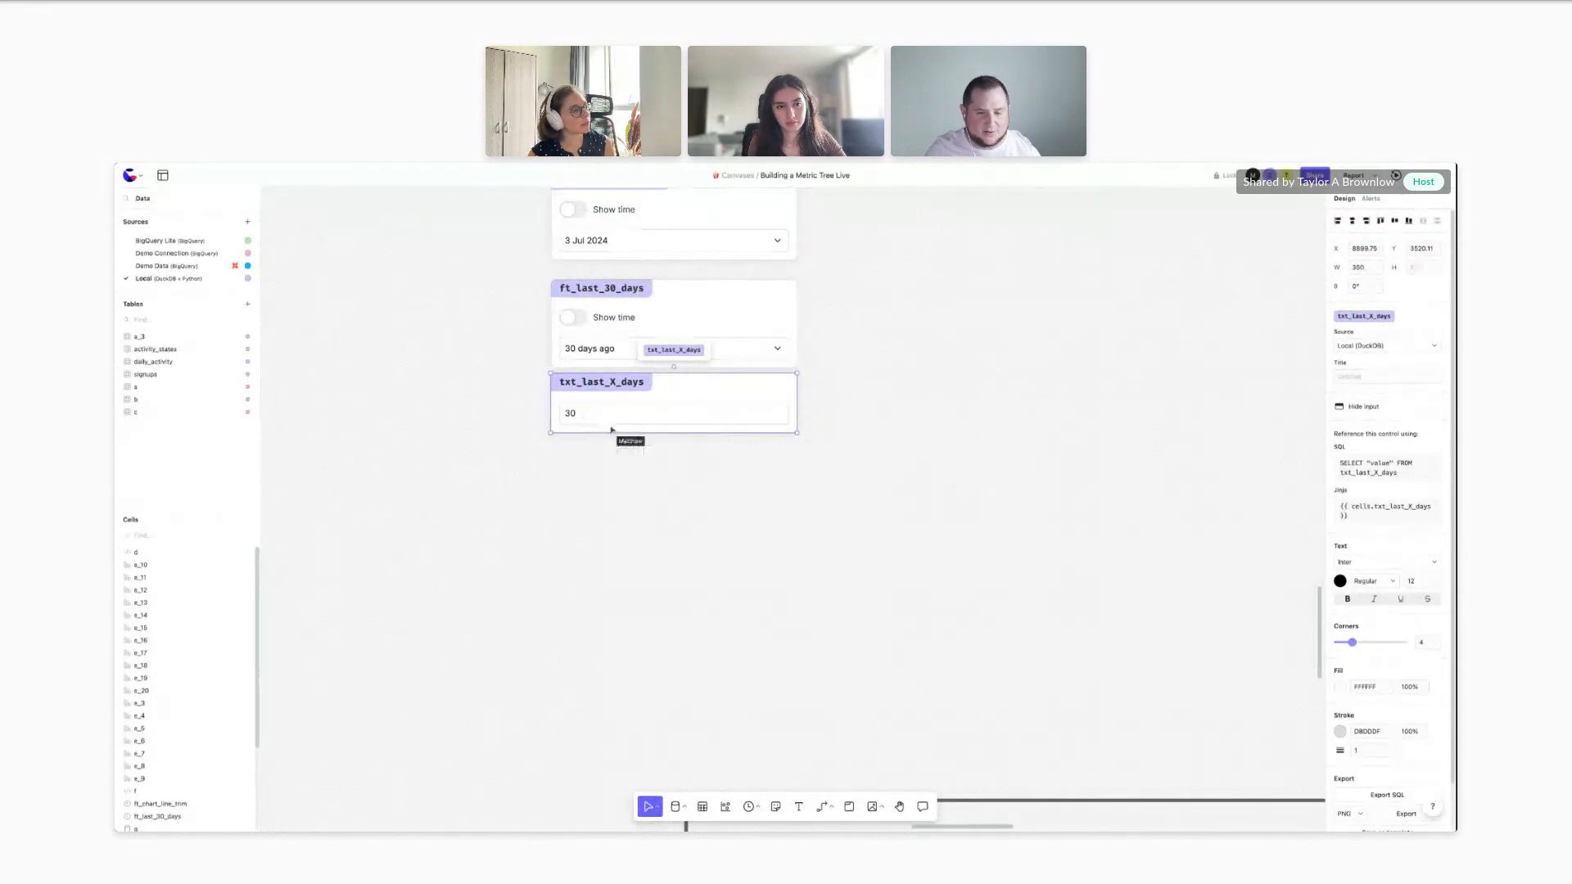
{"action": "left_click", "coordinate": [746, 555]}
Compare the Resurrection Rate, Dormant Users and other metric cards with the shared period controls above the tree
{"action": "scroll", "coordinate": [746, 555], "scroll_direction": "down", "scroll_amount": 15}
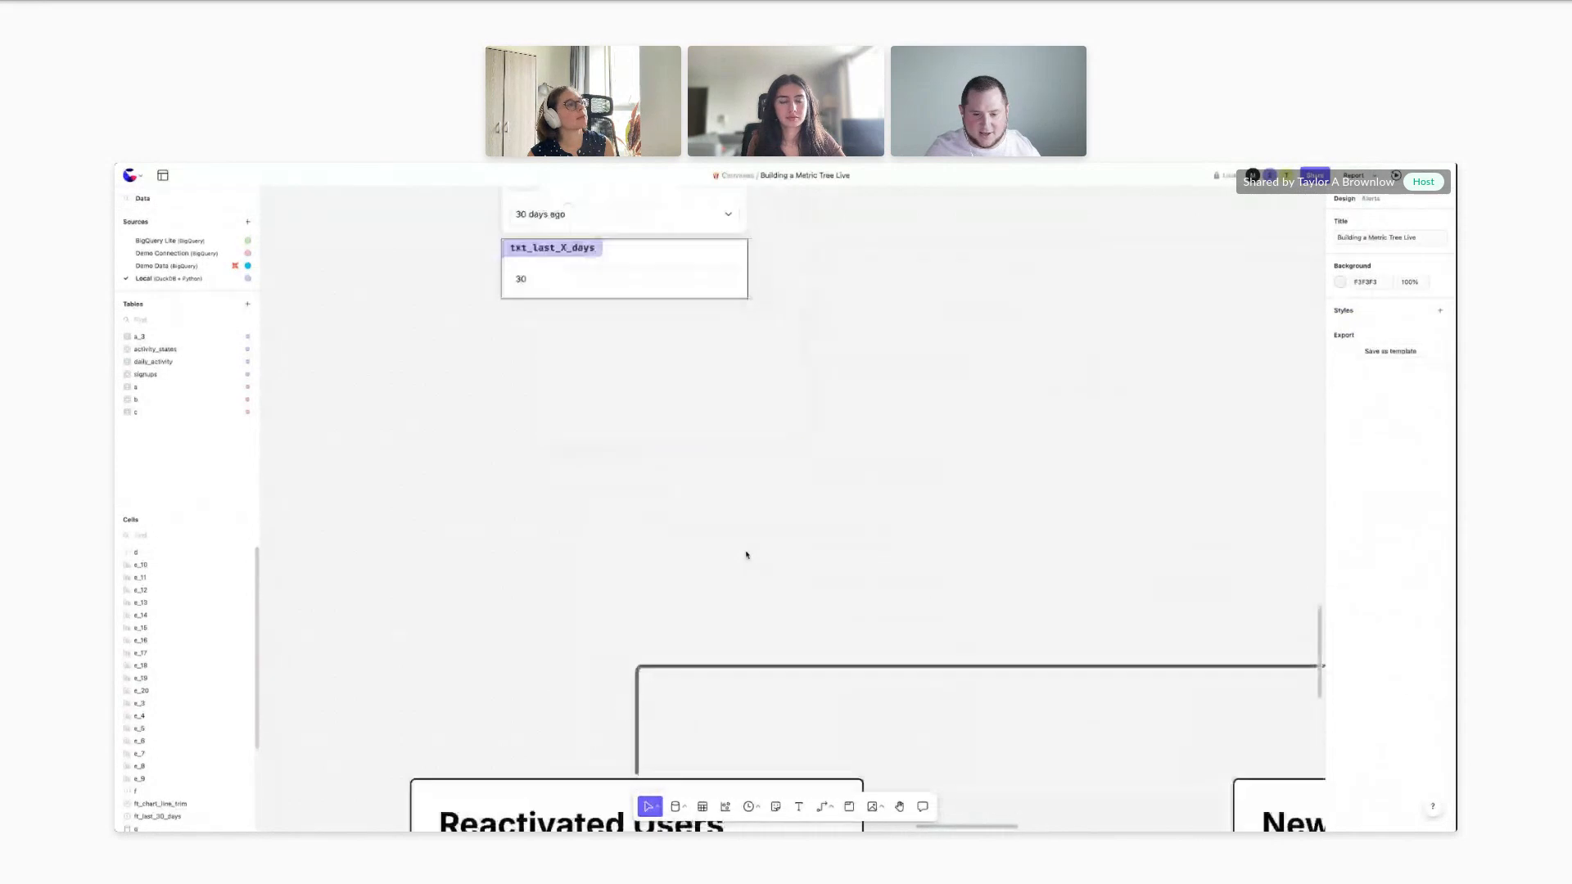
{"action": "scroll", "coordinate": [745, 555], "scroll_direction": "right", "scroll_amount": 5}
{"action": "scroll", "coordinate": [792, 509], "scroll_direction": "right", "scroll_amount": 1}
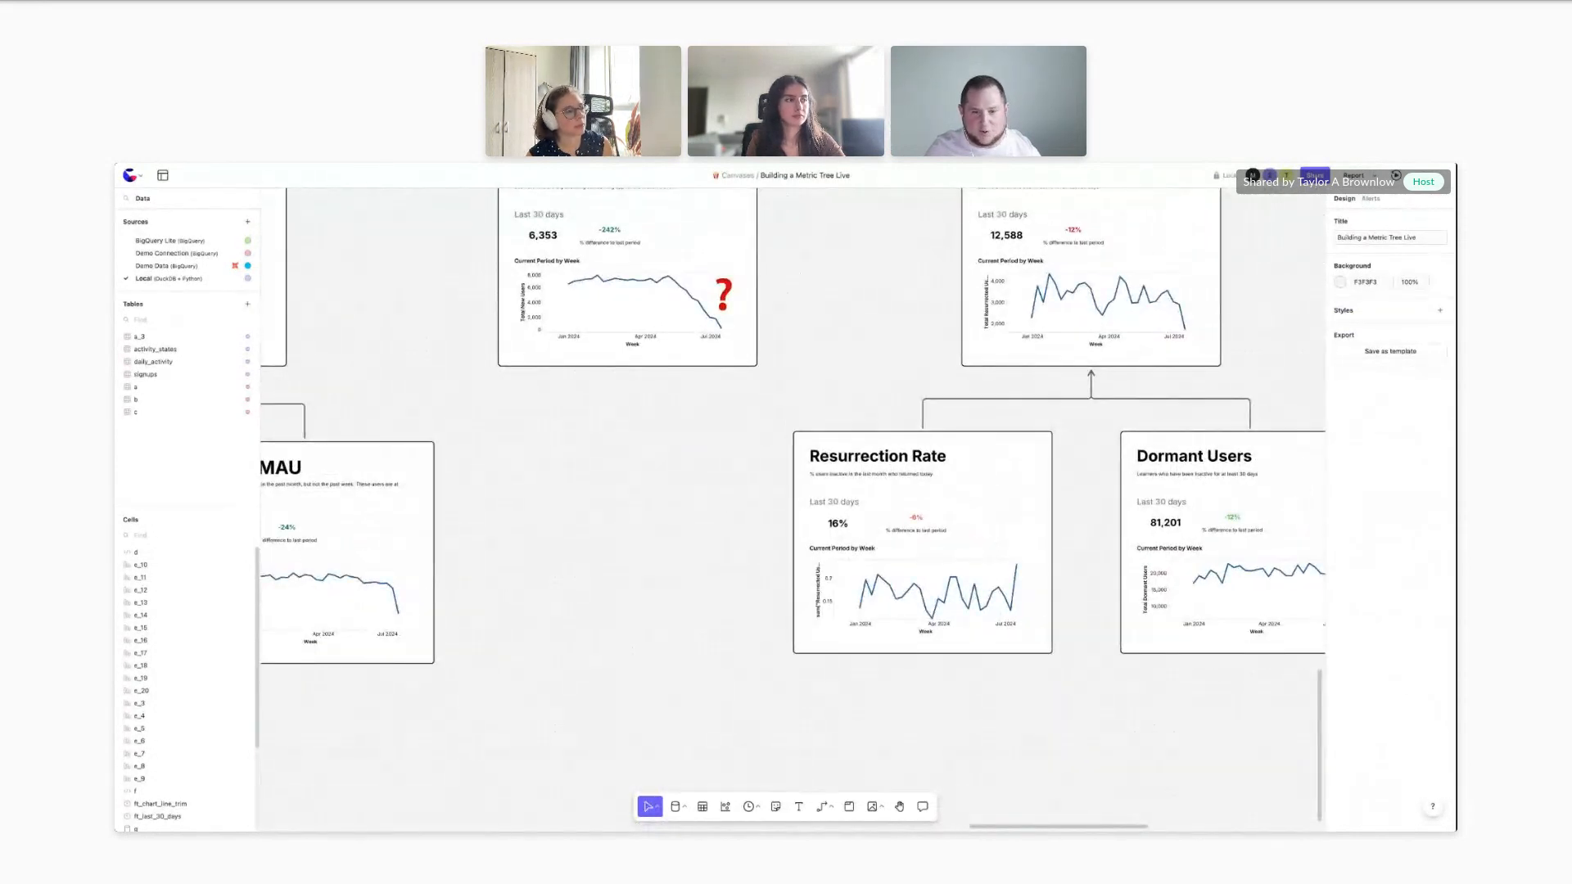
{"action": "scroll", "coordinate": [792, 510], "scroll_direction": "up", "scroll_amount": 8}
{"action": "scroll", "coordinate": [793, 509], "scroll_direction": "left", "scroll_amount": 8}
{"action": "scroll", "coordinate": [783, 605], "scroll_direction": "down", "scroll_amount": 12}
{"action": "scroll", "coordinate": [783, 605], "scroll_direction": "right", "scroll_amount": 6}
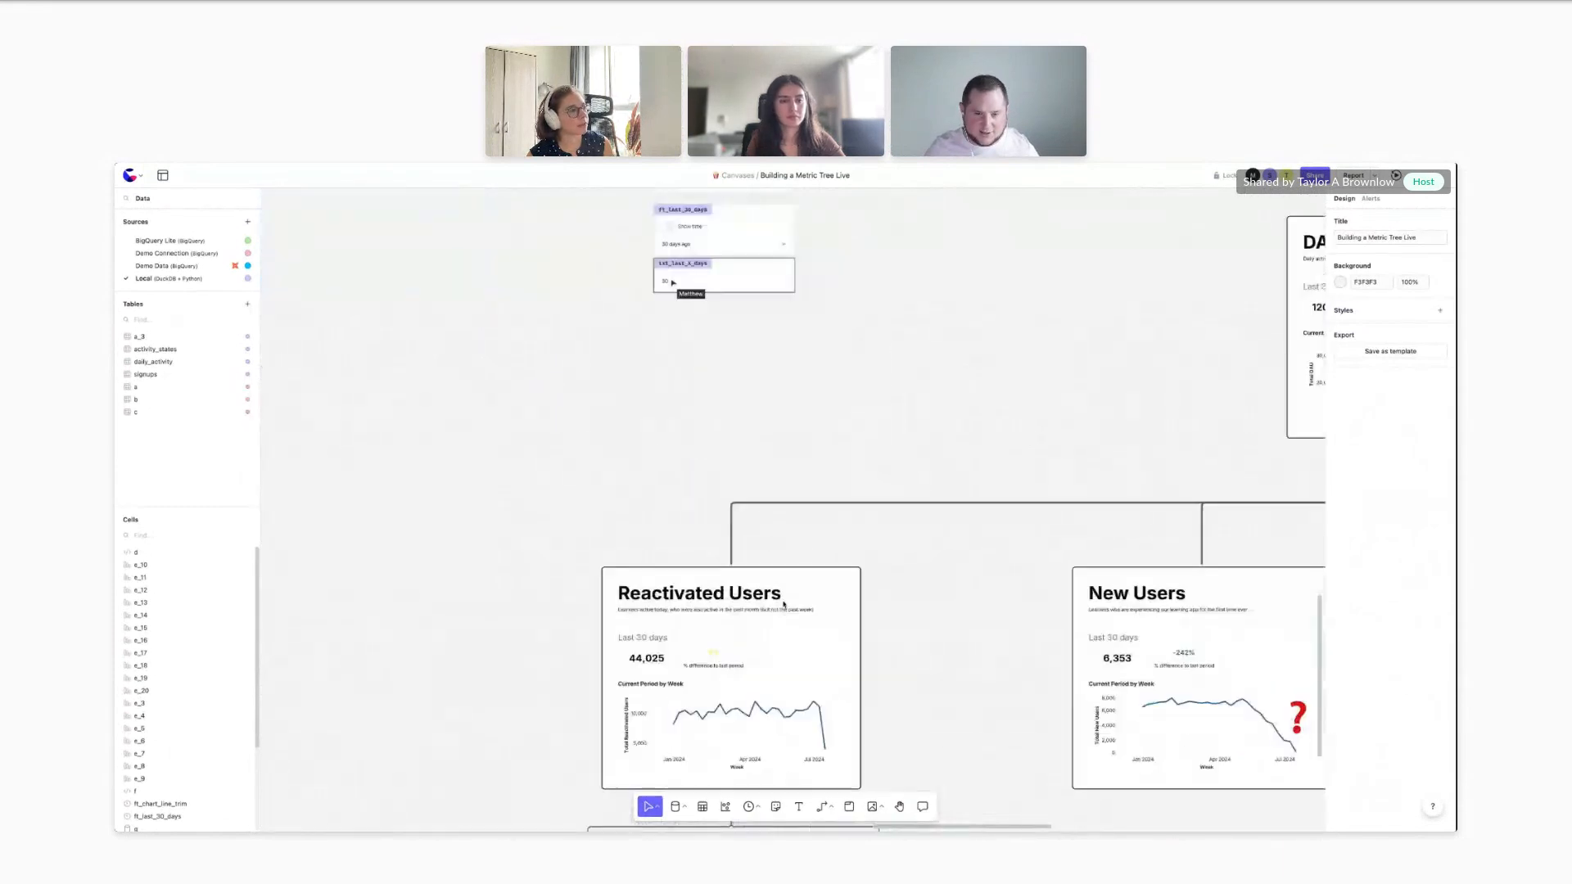
{"action": "scroll", "coordinate": [784, 605], "scroll_direction": "right", "scroll_amount": 2}
{"action": "scroll", "coordinate": [783, 605], "scroll_direction": "up", "scroll_amount": 15}
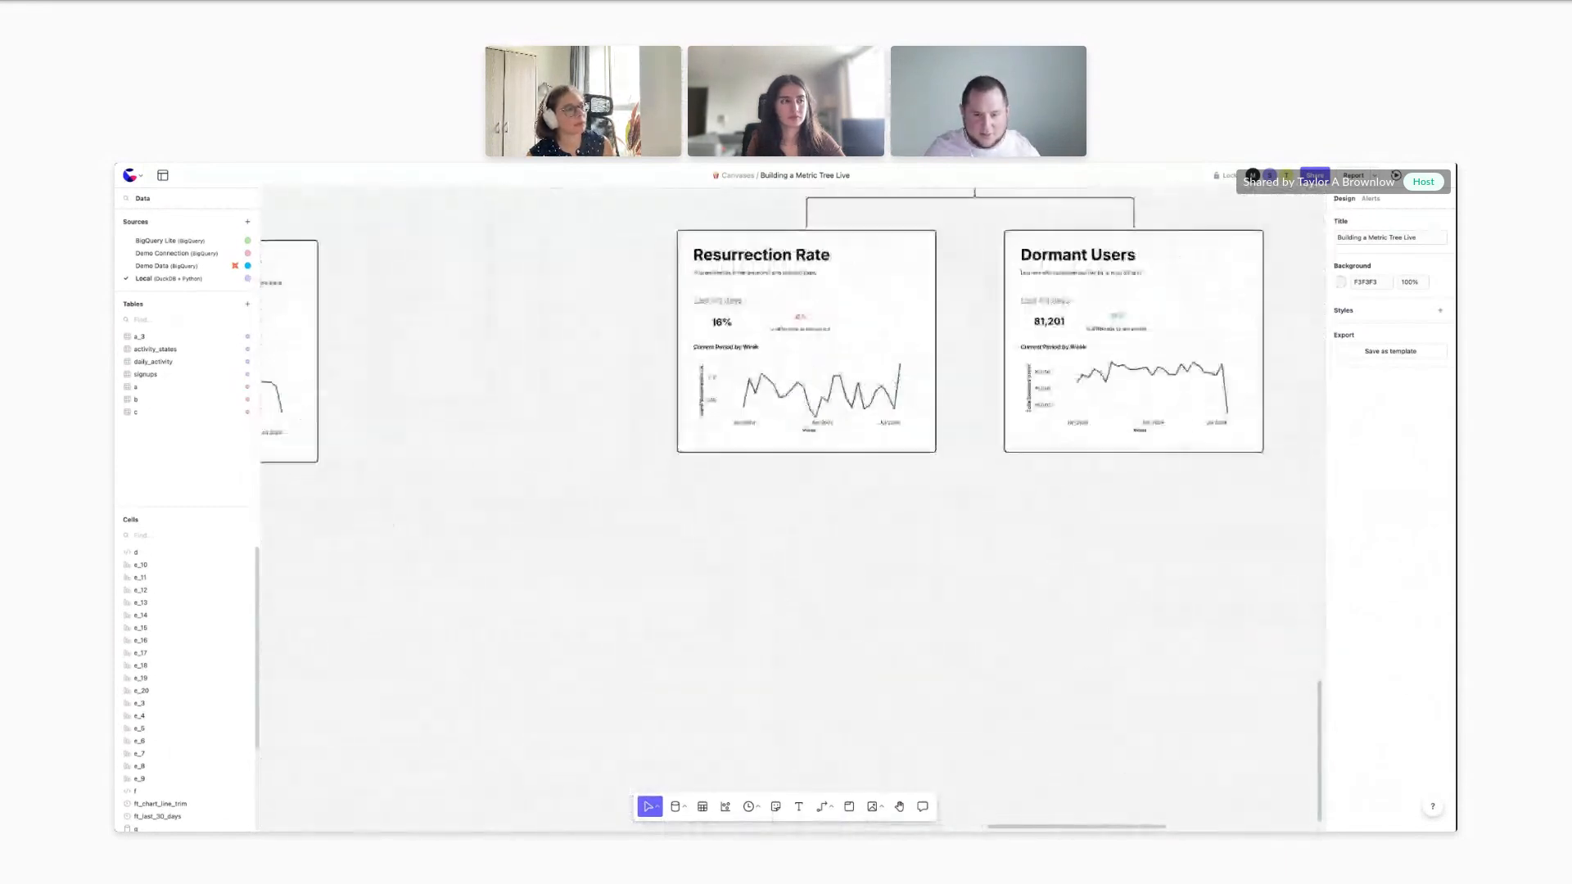
Check the ft_last_30_days and txt_last_X_days controls against the period labels and values on the metric cards
{"action": "scroll", "coordinate": [571, 502], "scroll_direction": "left", "scroll_amount": 6}
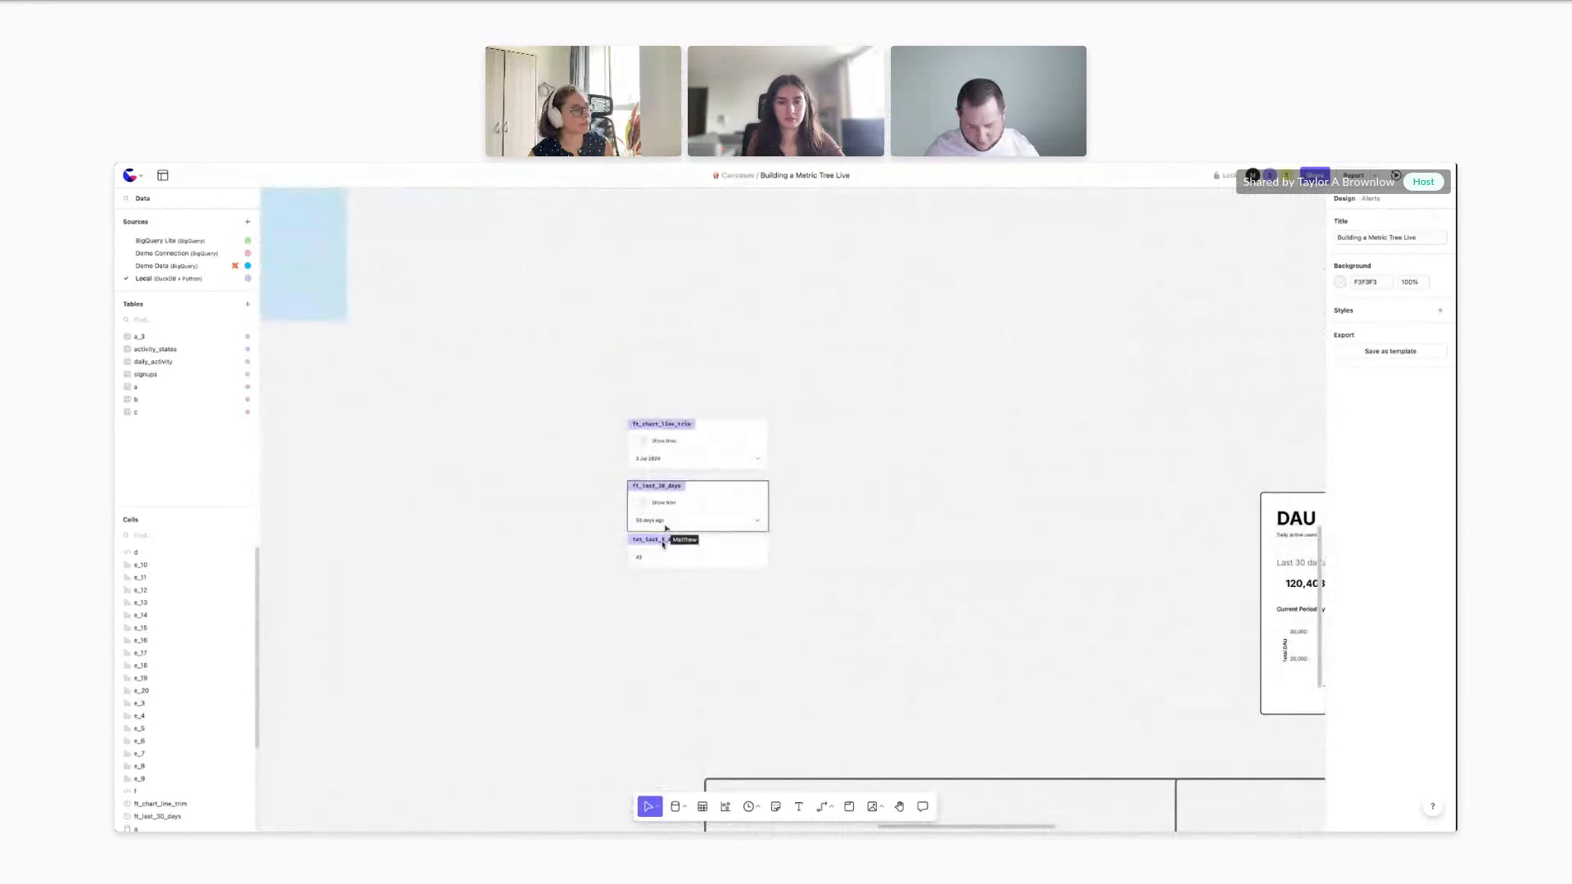
{"action": "scroll", "coordinate": [651, 524], "scroll_direction": "up", "scroll_amount": 3}
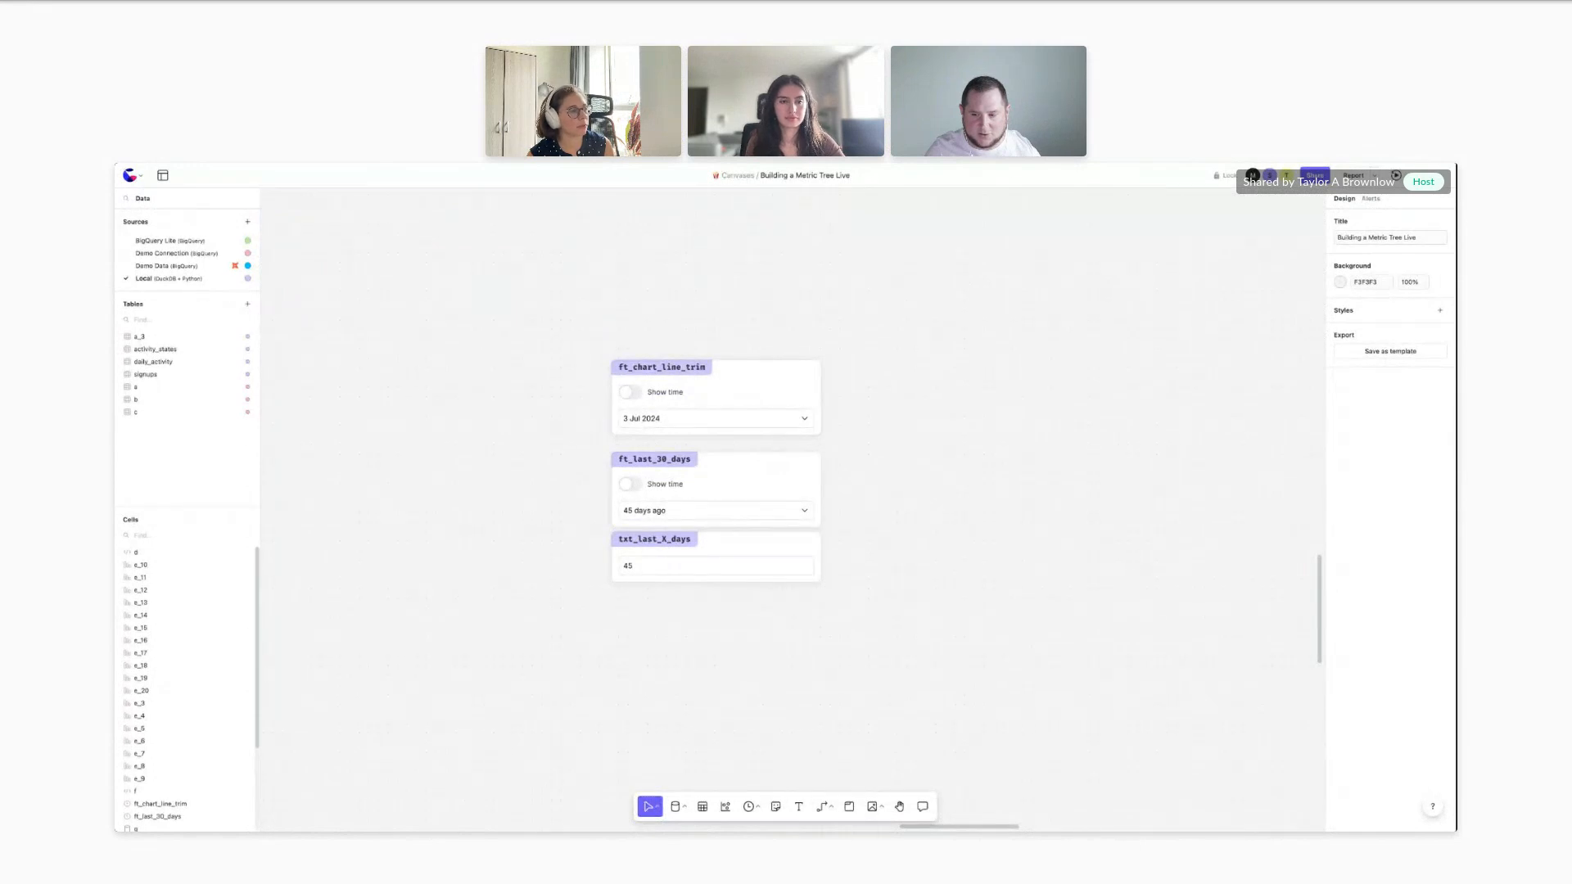
{"action": "scroll", "coordinate": [645, 640], "scroll_direction": "down", "scroll_amount": 1}
{"action": "scroll", "coordinate": [645, 639], "scroll_direction": "down", "scroll_amount": 3}
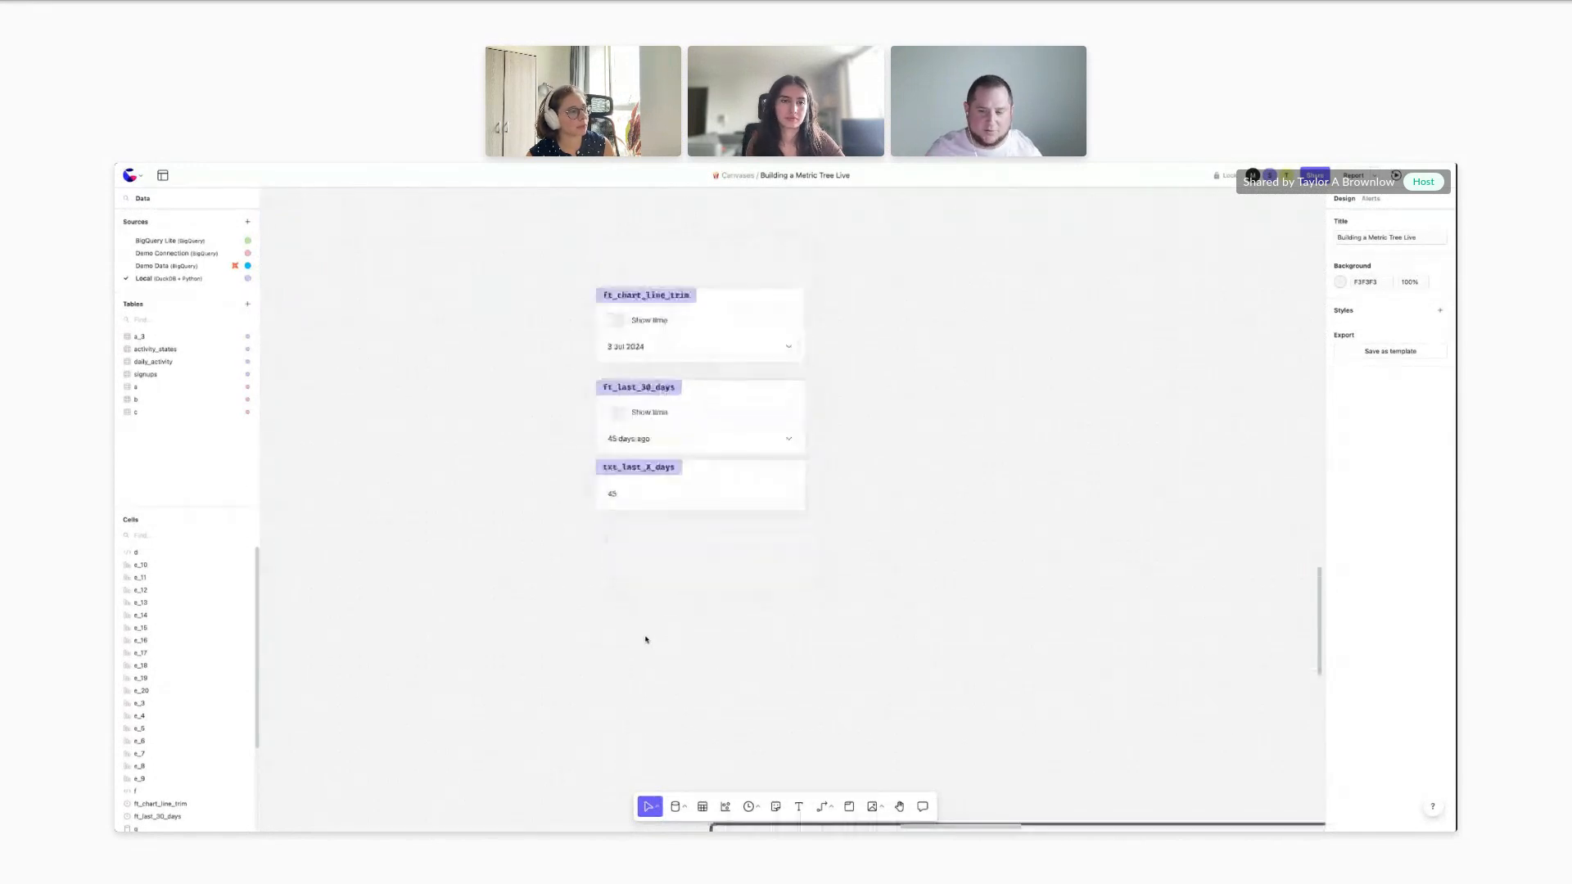
{"action": "scroll", "coordinate": [645, 640], "scroll_direction": "up", "scroll_amount": 1}
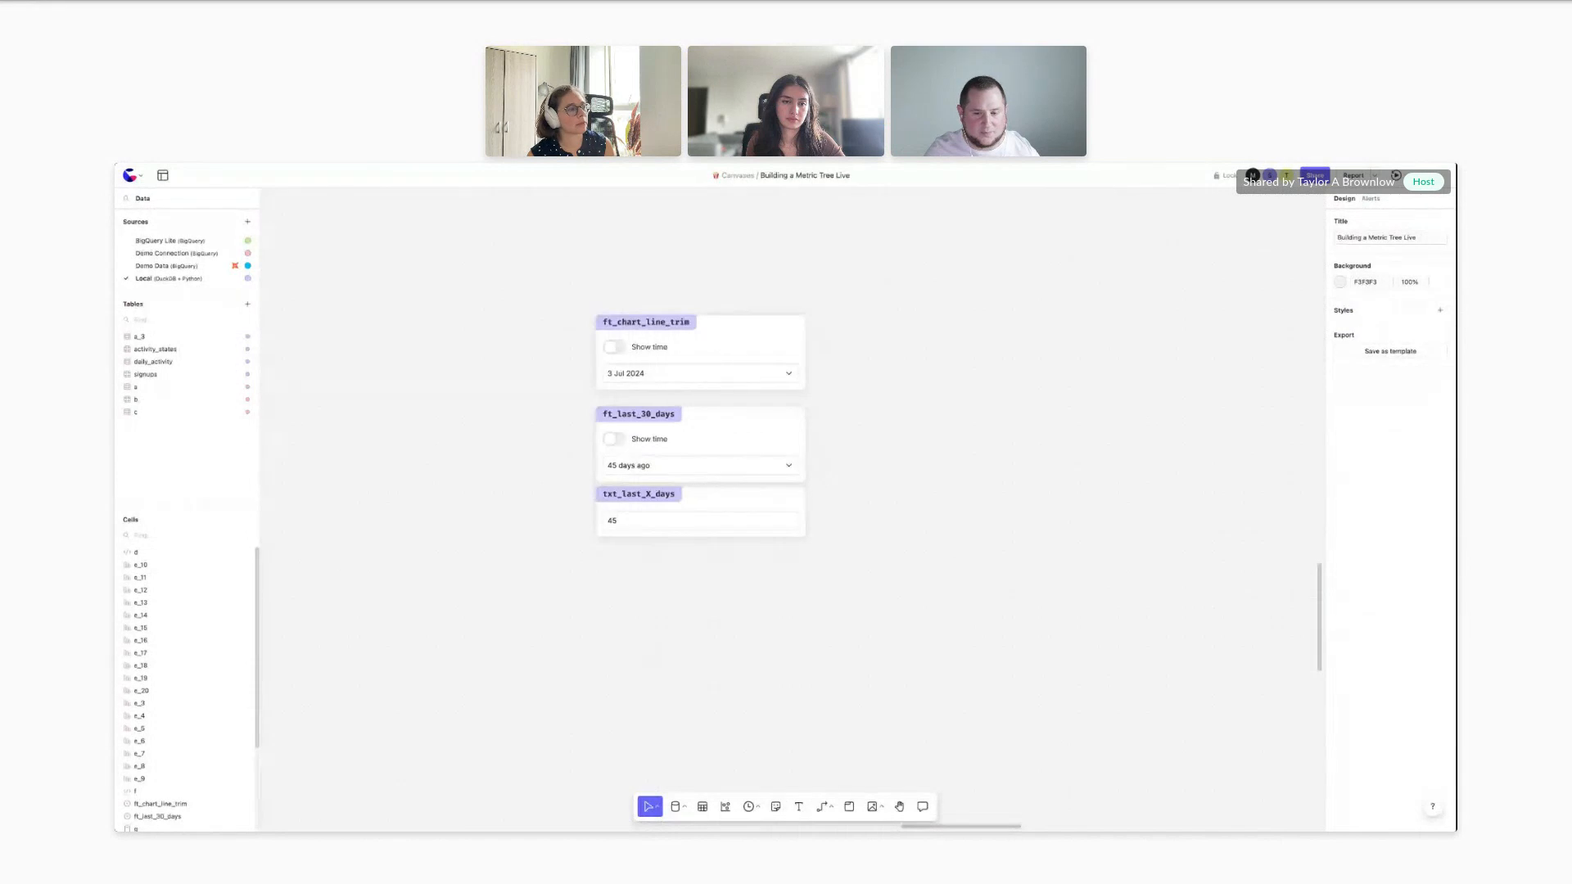
{"action": "scroll", "coordinate": [645, 639], "scroll_direction": "down", "scroll_amount": 3}
{"action": "scroll", "coordinate": [645, 640], "scroll_direction": "down", "scroll_amount": 6}
{"action": "scroll", "coordinate": [645, 639], "scroll_direction": "right", "scroll_amount": 3}
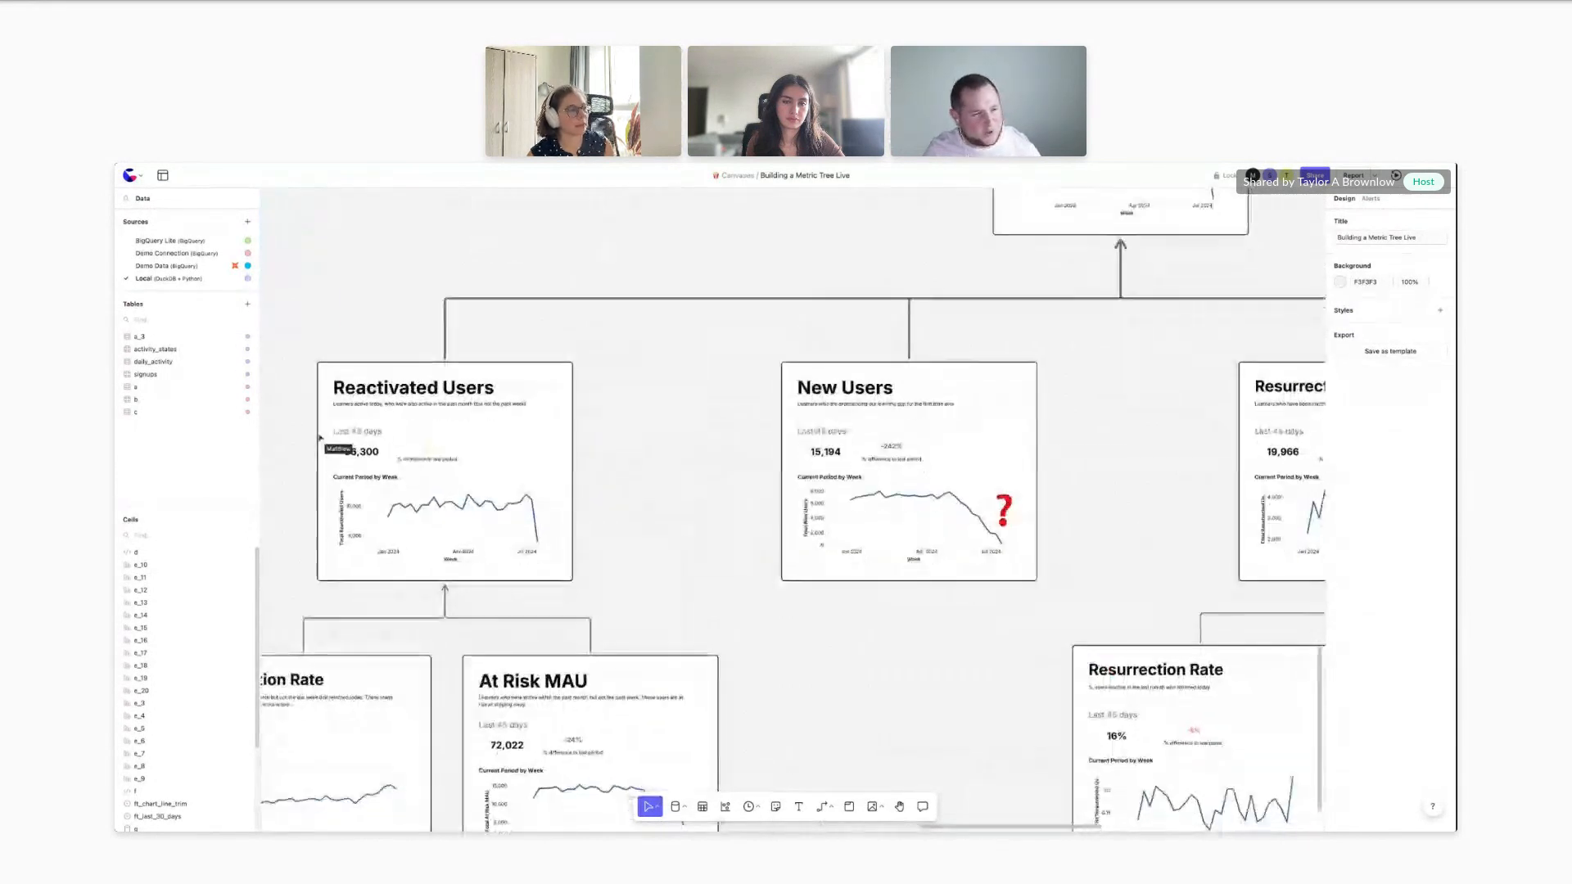
Examine the Reactivated Users, New Users and Resurrected Users branches of the metric tree together with their lower-level cards
{"action": "scroll", "coordinate": [704, 546], "scroll_direction": "down", "scroll_amount": 3}
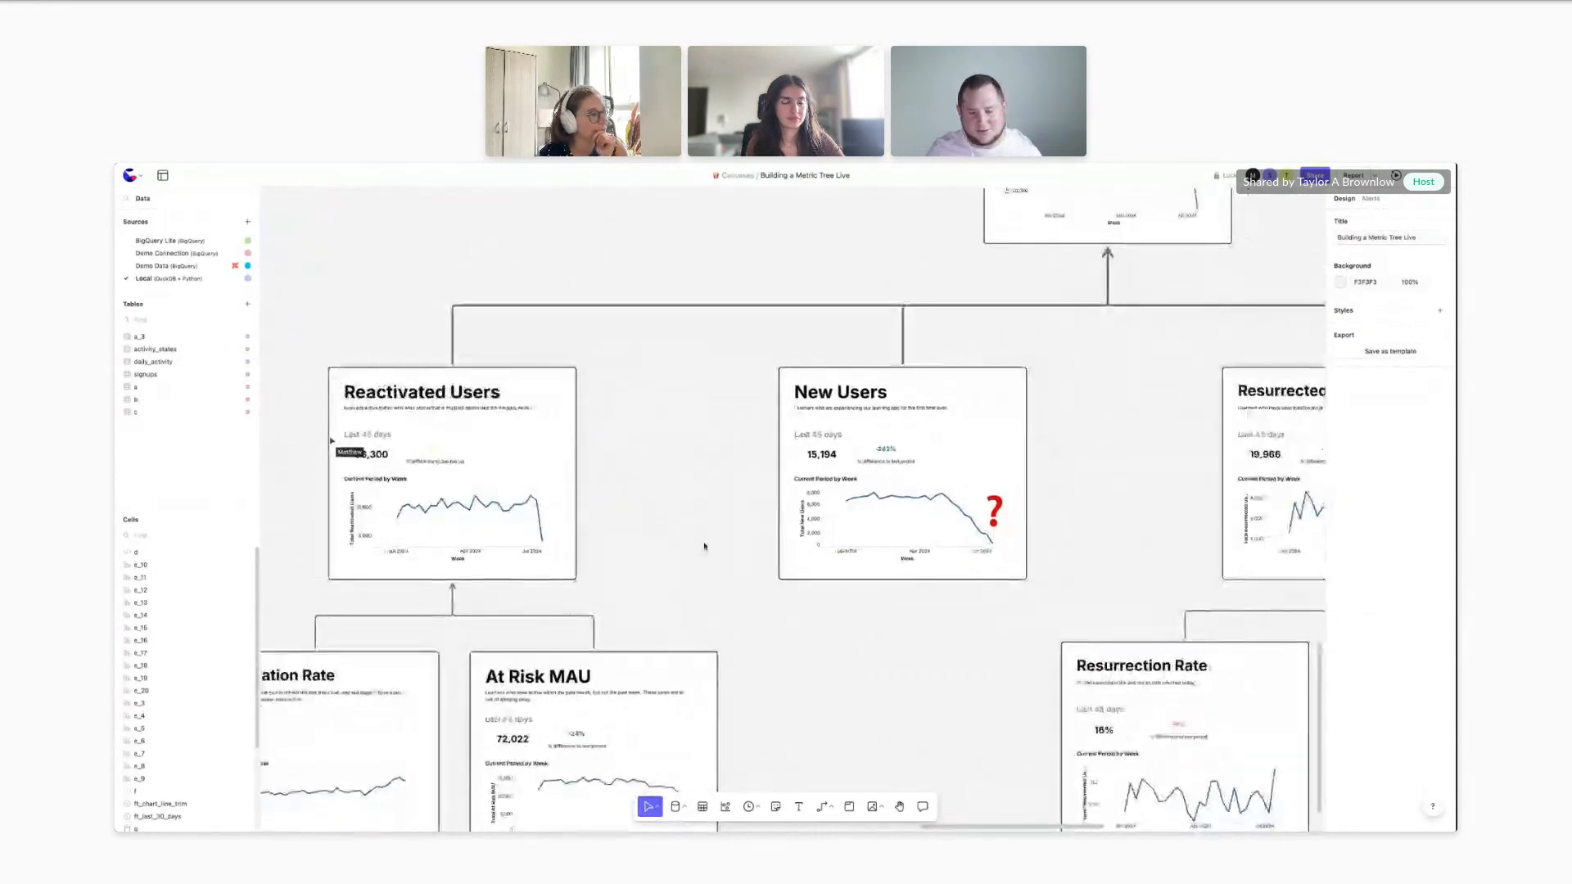
{"action": "scroll", "coordinate": [704, 546], "scroll_direction": "left", "scroll_amount": 2}
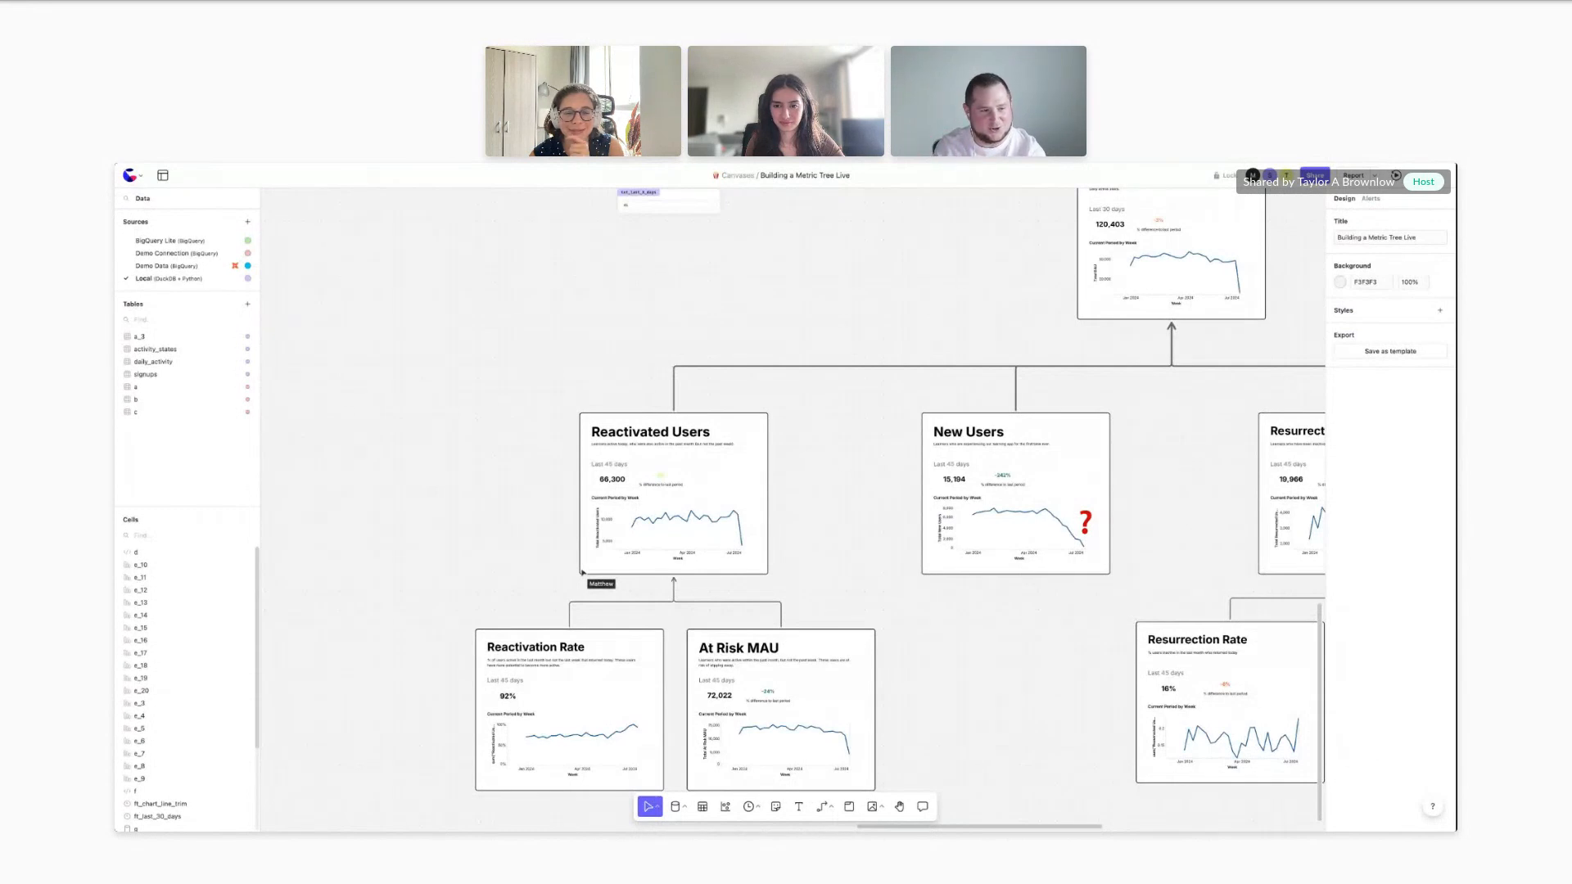
{"action": "scroll", "coordinate": [793, 508], "scroll_direction": "right", "scroll_amount": 3}
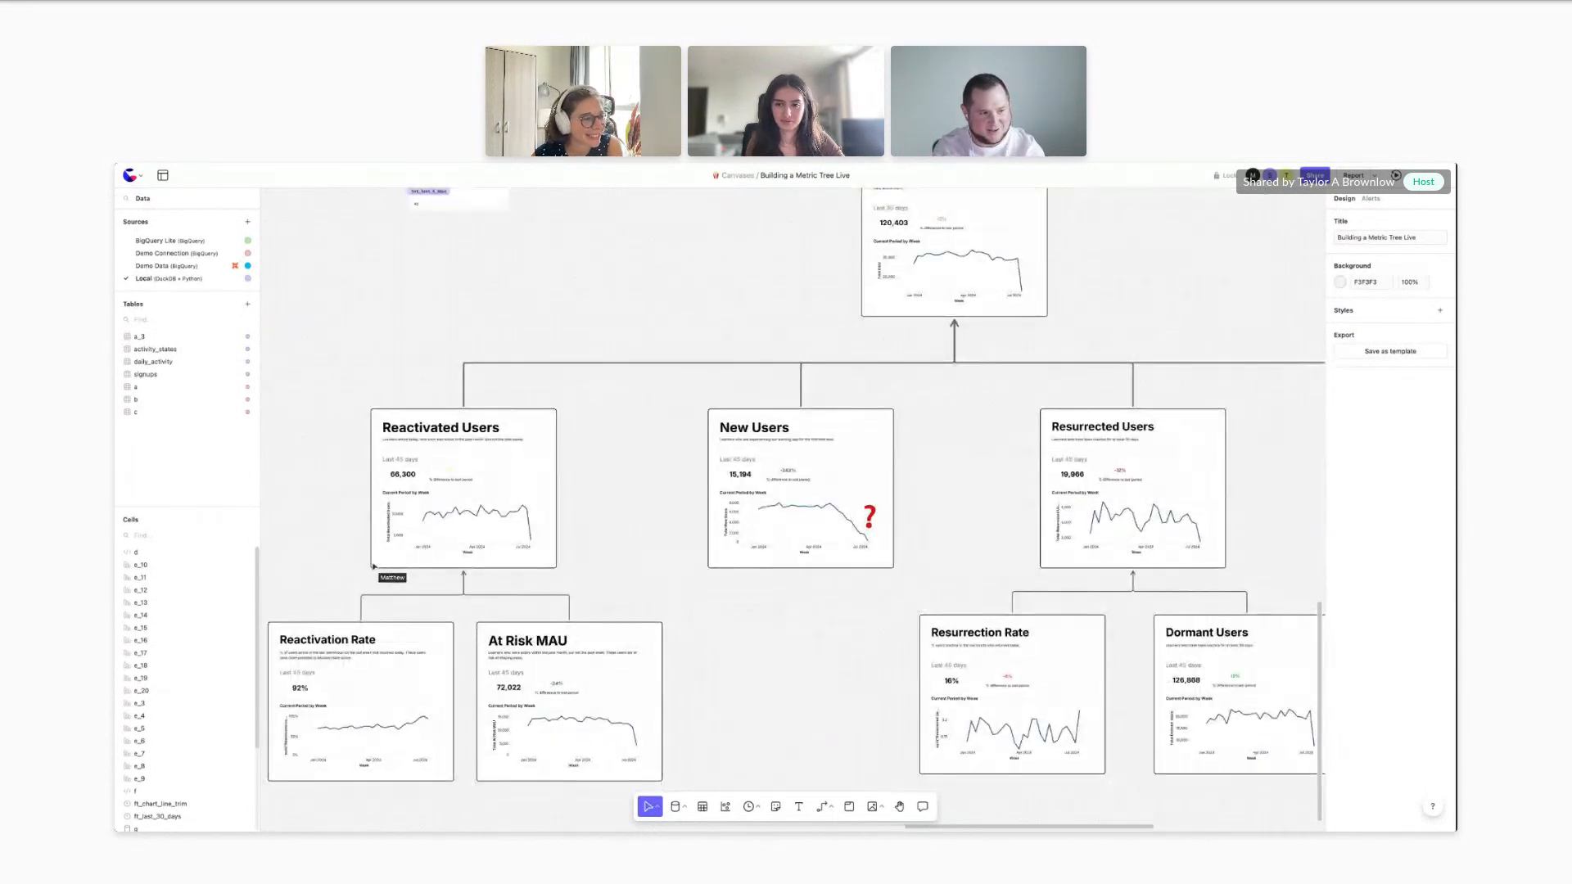
{"action": "scroll", "coordinate": [793, 508], "scroll_direction": "down", "scroll_amount": 2}
{"action": "scroll", "coordinate": [792, 508], "scroll_direction": "right", "scroll_amount": 1}
{"action": "scroll", "coordinate": [792, 508], "scroll_direction": "right", "scroll_amount": 4}
{"action": "scroll", "coordinate": [792, 507], "scroll_direction": "up", "scroll_amount": 2}
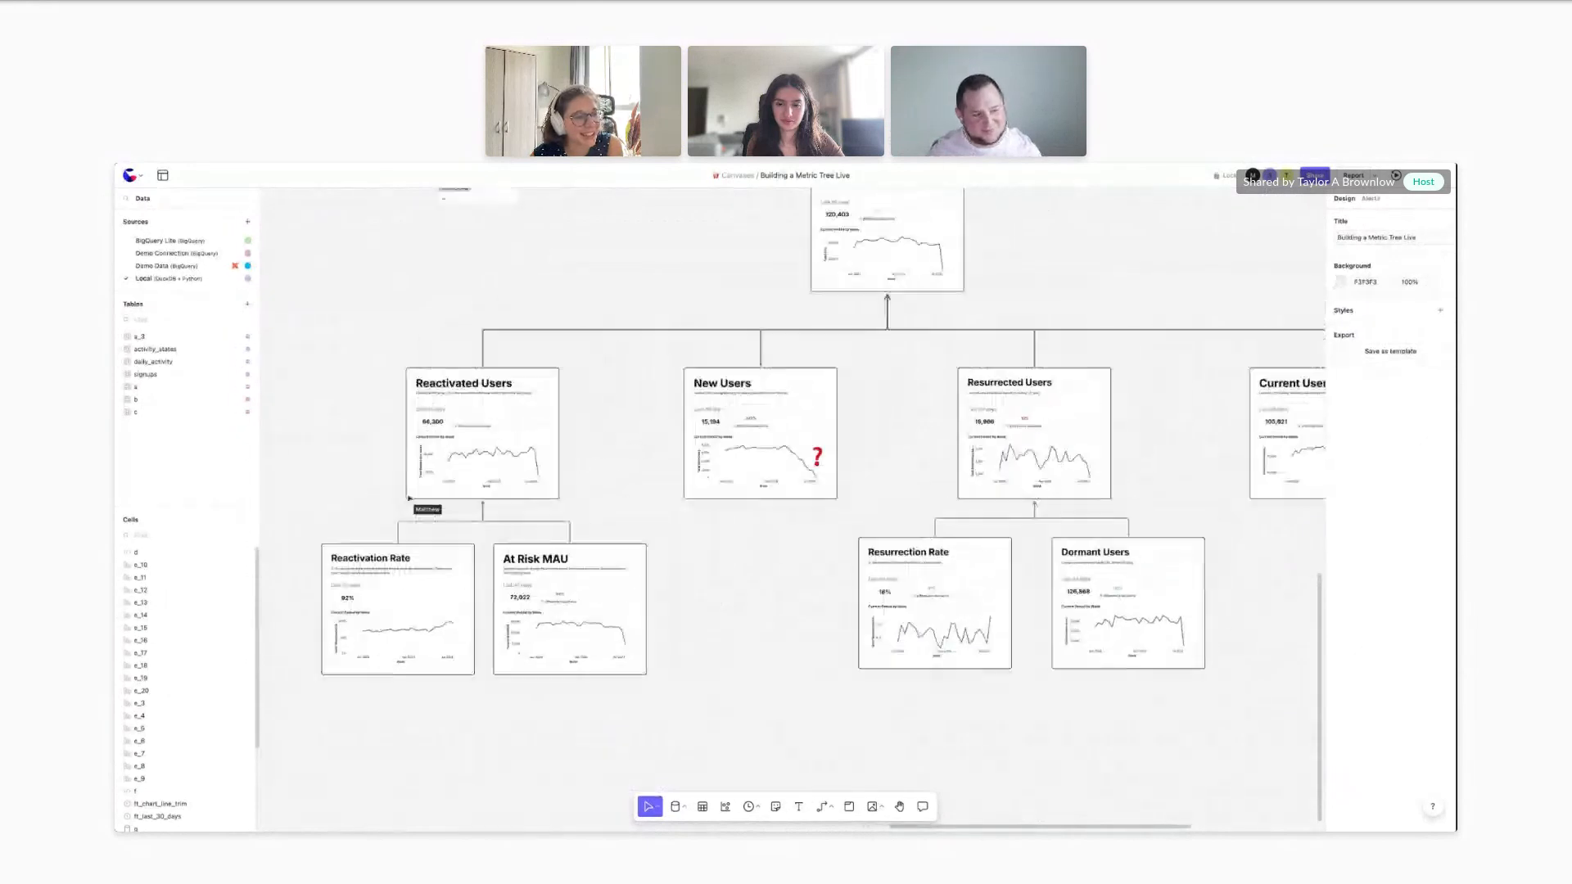
{"action": "scroll", "coordinate": [976, 521], "scroll_direction": "right", "scroll_amount": 1}
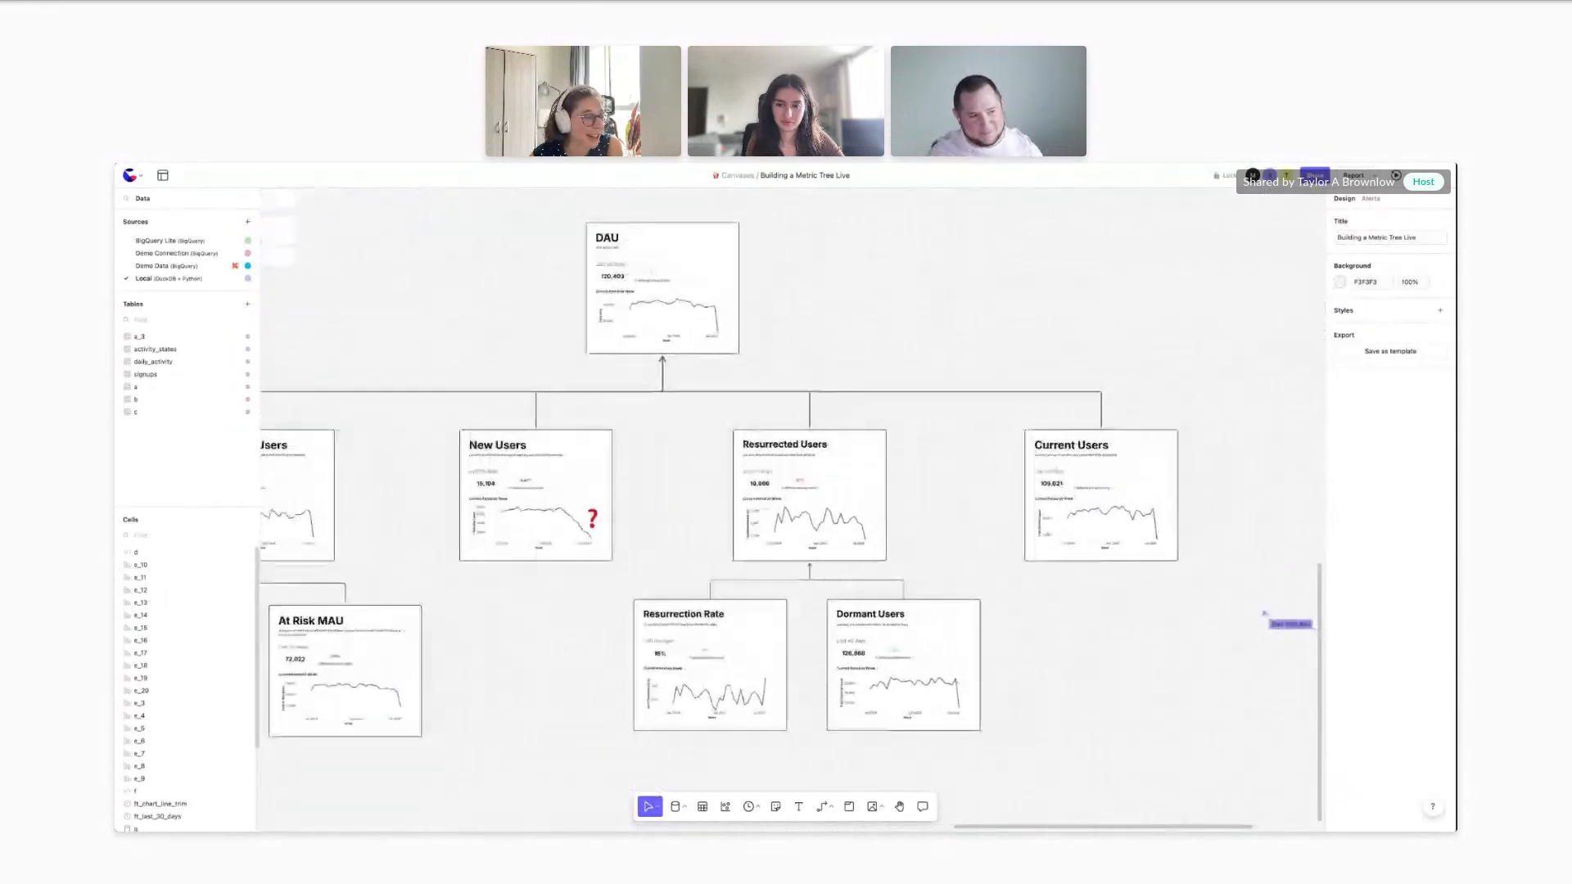
Compare the period labels and values on the DAU card and its component cards with the shared period controls
{"action": "scroll", "coordinate": [976, 522], "scroll_direction": "left", "scroll_amount": 2}
{"action": "scroll", "coordinate": [976, 521], "scroll_direction": "up", "scroll_amount": 1}
{"action": "scroll", "coordinate": [976, 521], "scroll_direction": "left", "scroll_amount": 1}
{"action": "scroll", "coordinate": [977, 521], "scroll_direction": "up", "scroll_amount": 1}
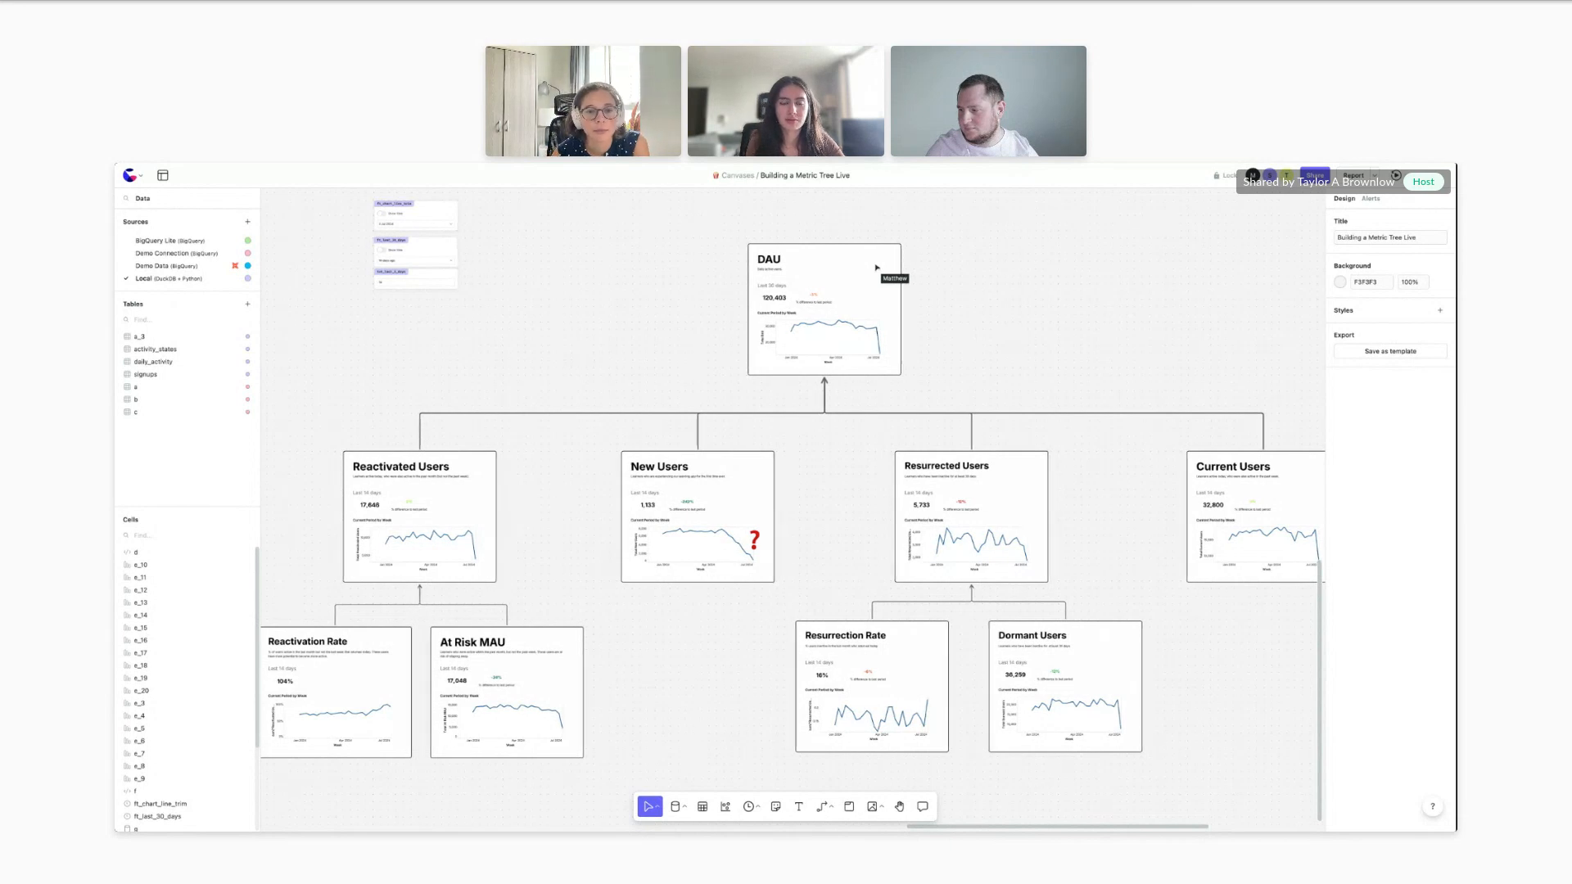
{"action": "scroll", "coordinate": [792, 508], "scroll_direction": "right", "scroll_amount": 1}
{"action": "scroll", "coordinate": [792, 508], "scroll_direction": "left", "scroll_amount": 1}
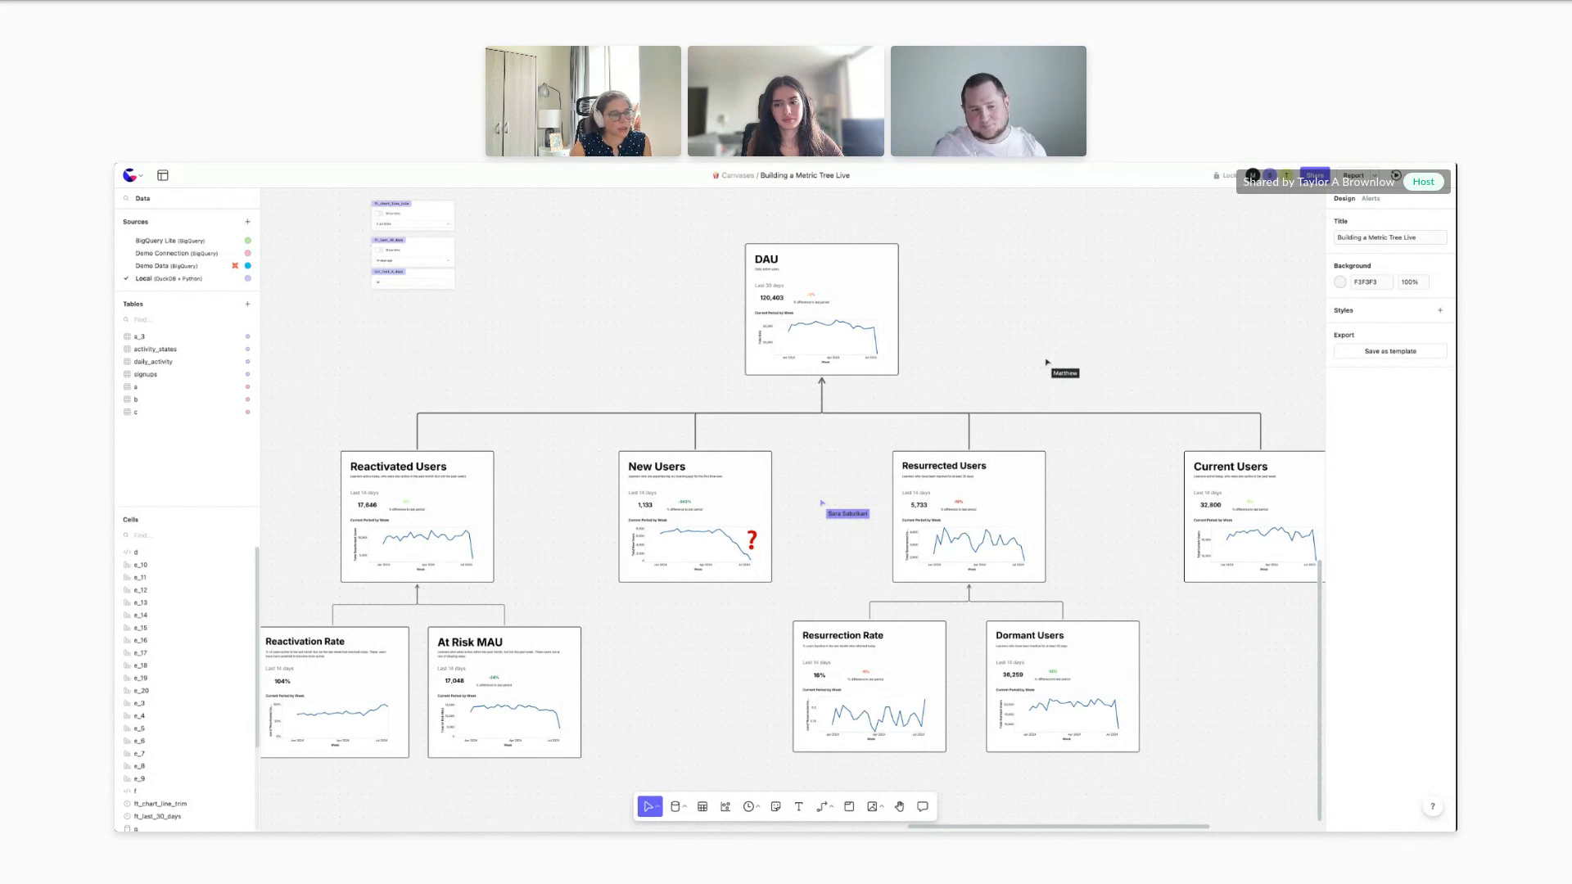
Survey the metric tree alongside the source tables, metric definitions and question frames elsewhere on the canvas
{"action": "scroll", "coordinate": [970, 386], "scroll_direction": "down", "scroll_amount": 1}
{"action": "scroll", "coordinate": [971, 399], "scroll_direction": "down", "scroll_amount": 3}
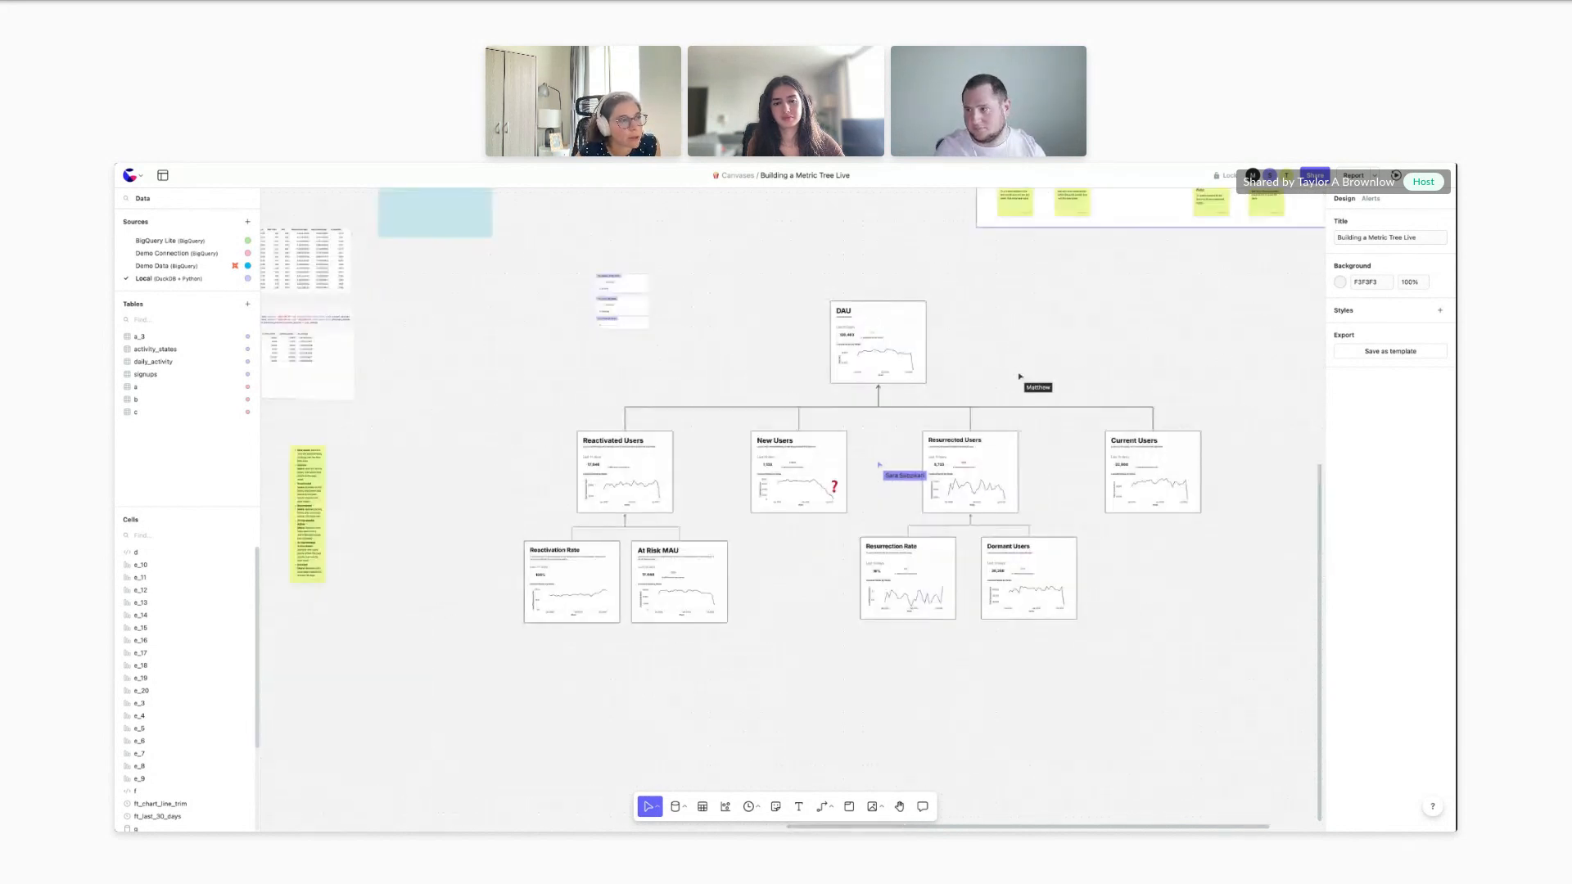
{"action": "scroll", "coordinate": [972, 398], "scroll_direction": "down", "scroll_amount": 2}
{"action": "scroll", "coordinate": [972, 399], "scroll_direction": "up", "scroll_amount": 2}
{"action": "scroll", "coordinate": [862, 375], "scroll_direction": "up", "scroll_amount": 1}
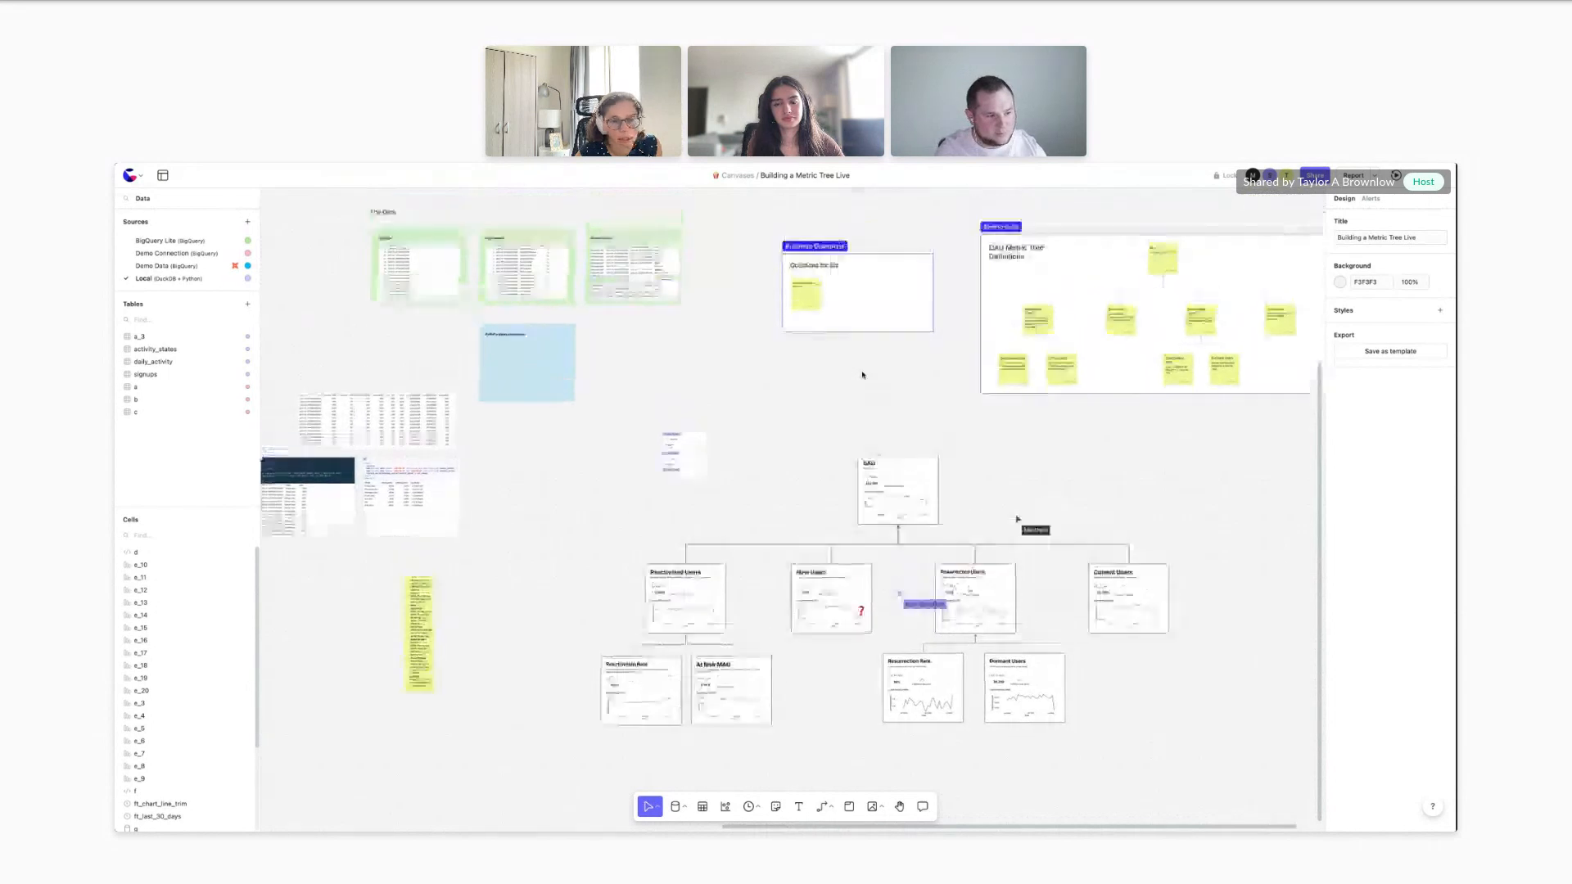
{"action": "scroll", "coordinate": [862, 375], "scroll_direction": "up", "scroll_amount": 5}
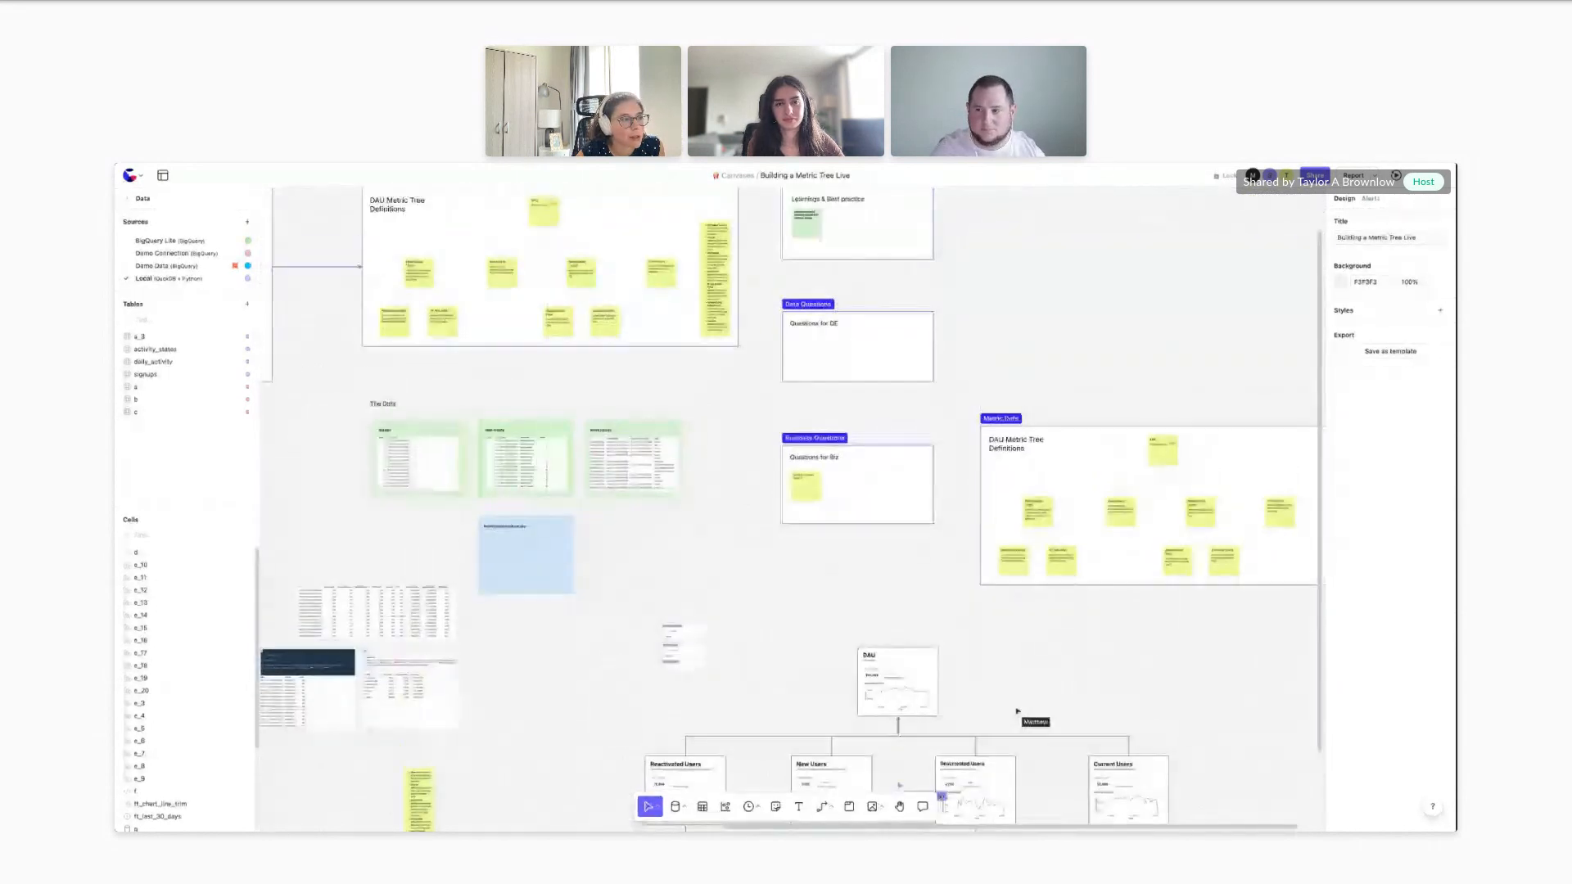
{"action": "scroll", "coordinate": [861, 408], "scroll_direction": "left", "scroll_amount": 2}
{"action": "scroll", "coordinate": [862, 408], "scroll_direction": "down", "scroll_amount": 6}
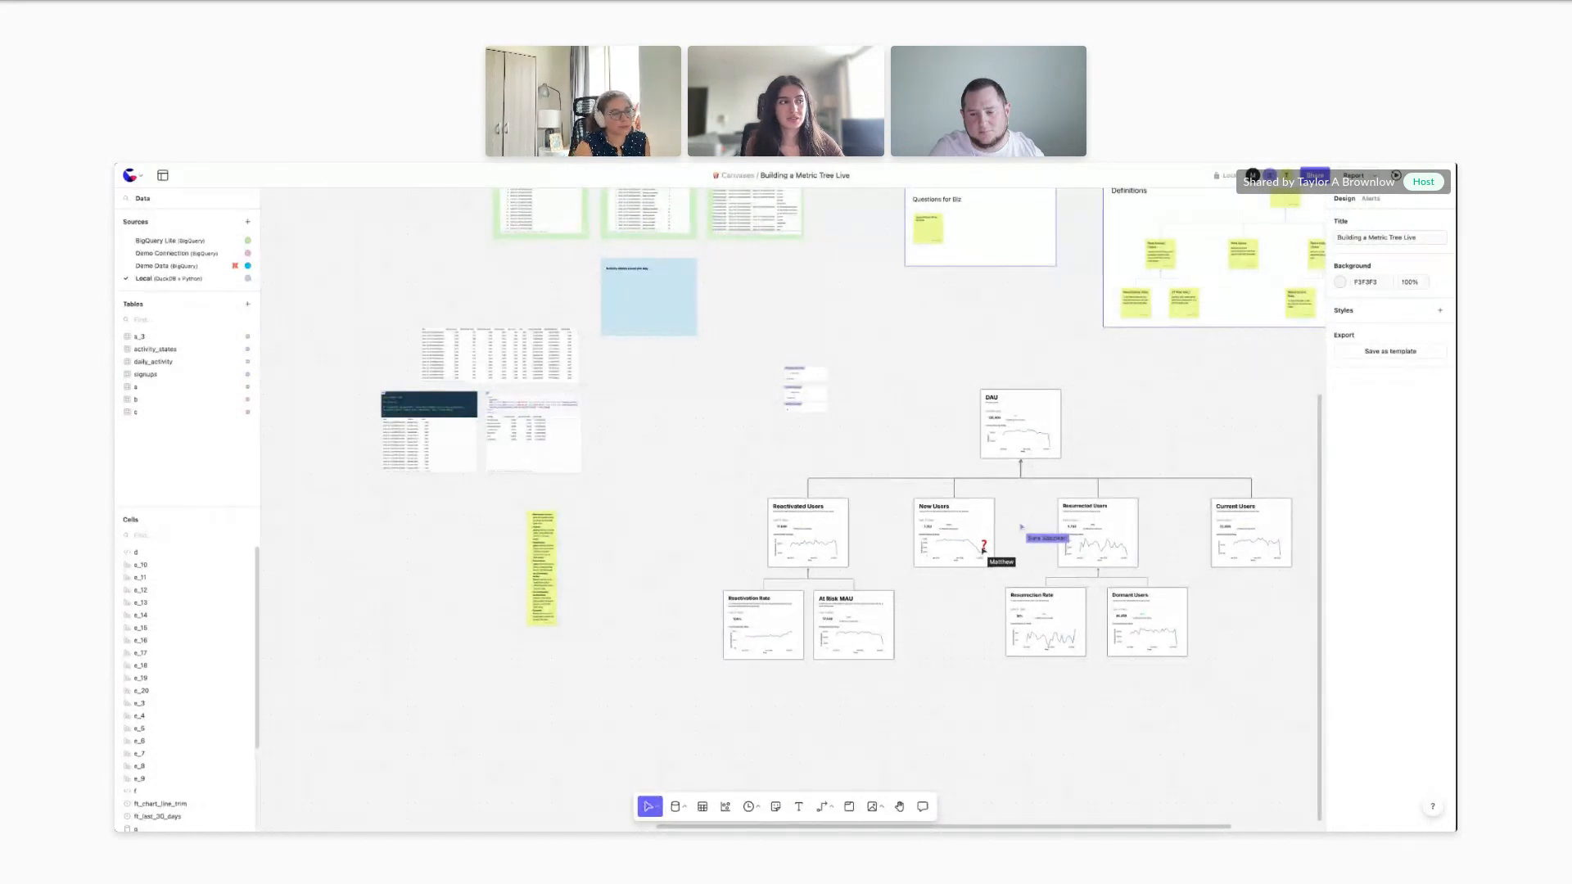
{"action": "scroll", "coordinate": [966, 596], "scroll_direction": "up", "scroll_amount": 2}
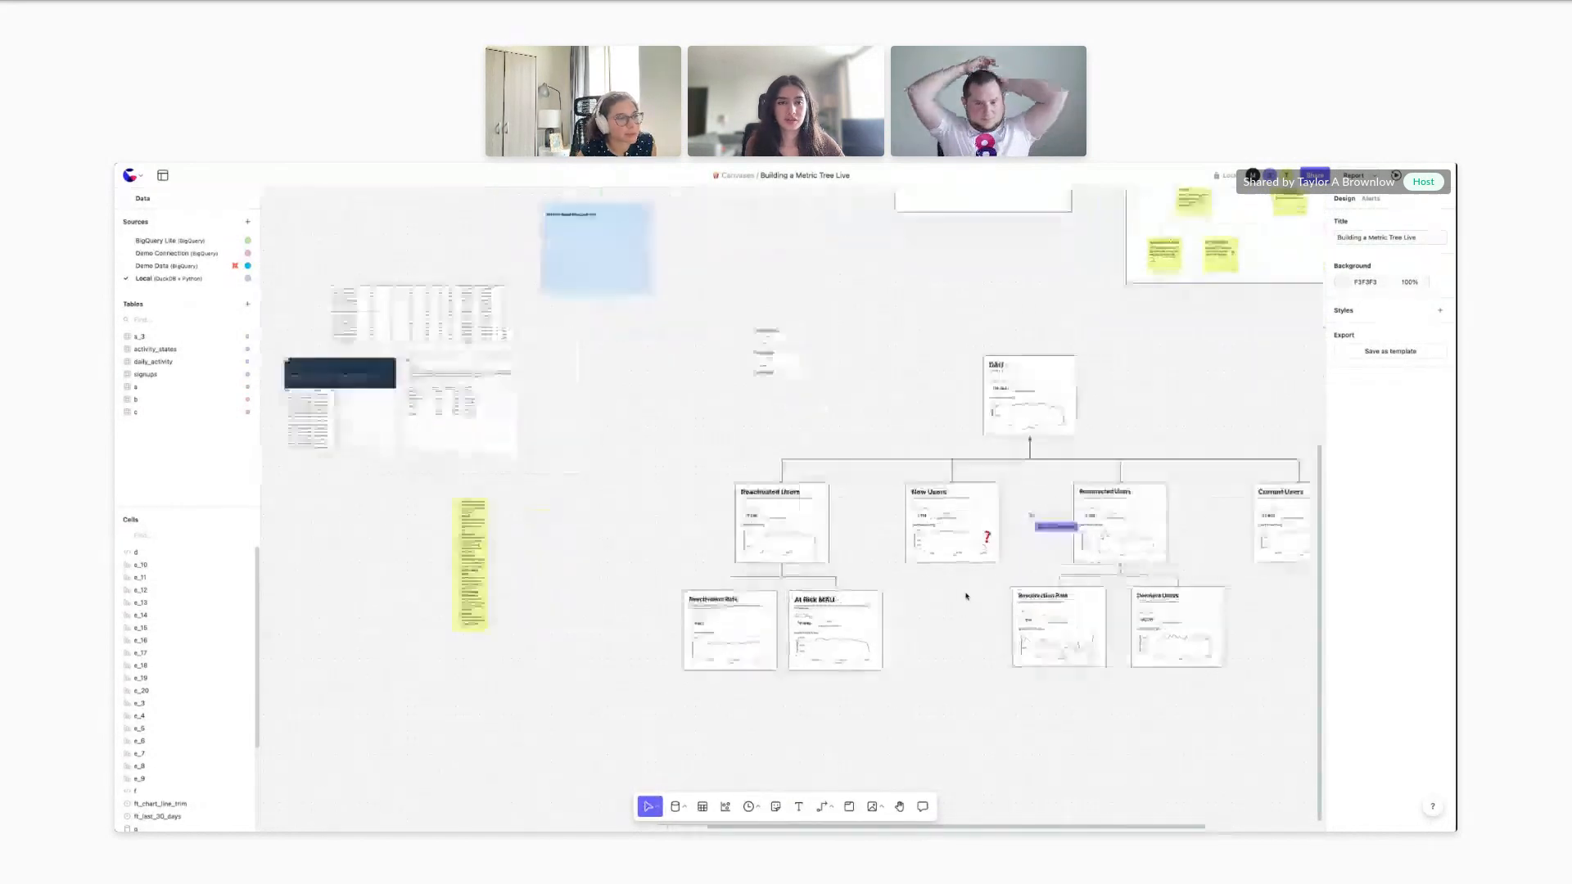
{"action": "scroll", "coordinate": [966, 596], "scroll_direction": "up", "scroll_amount": 6}
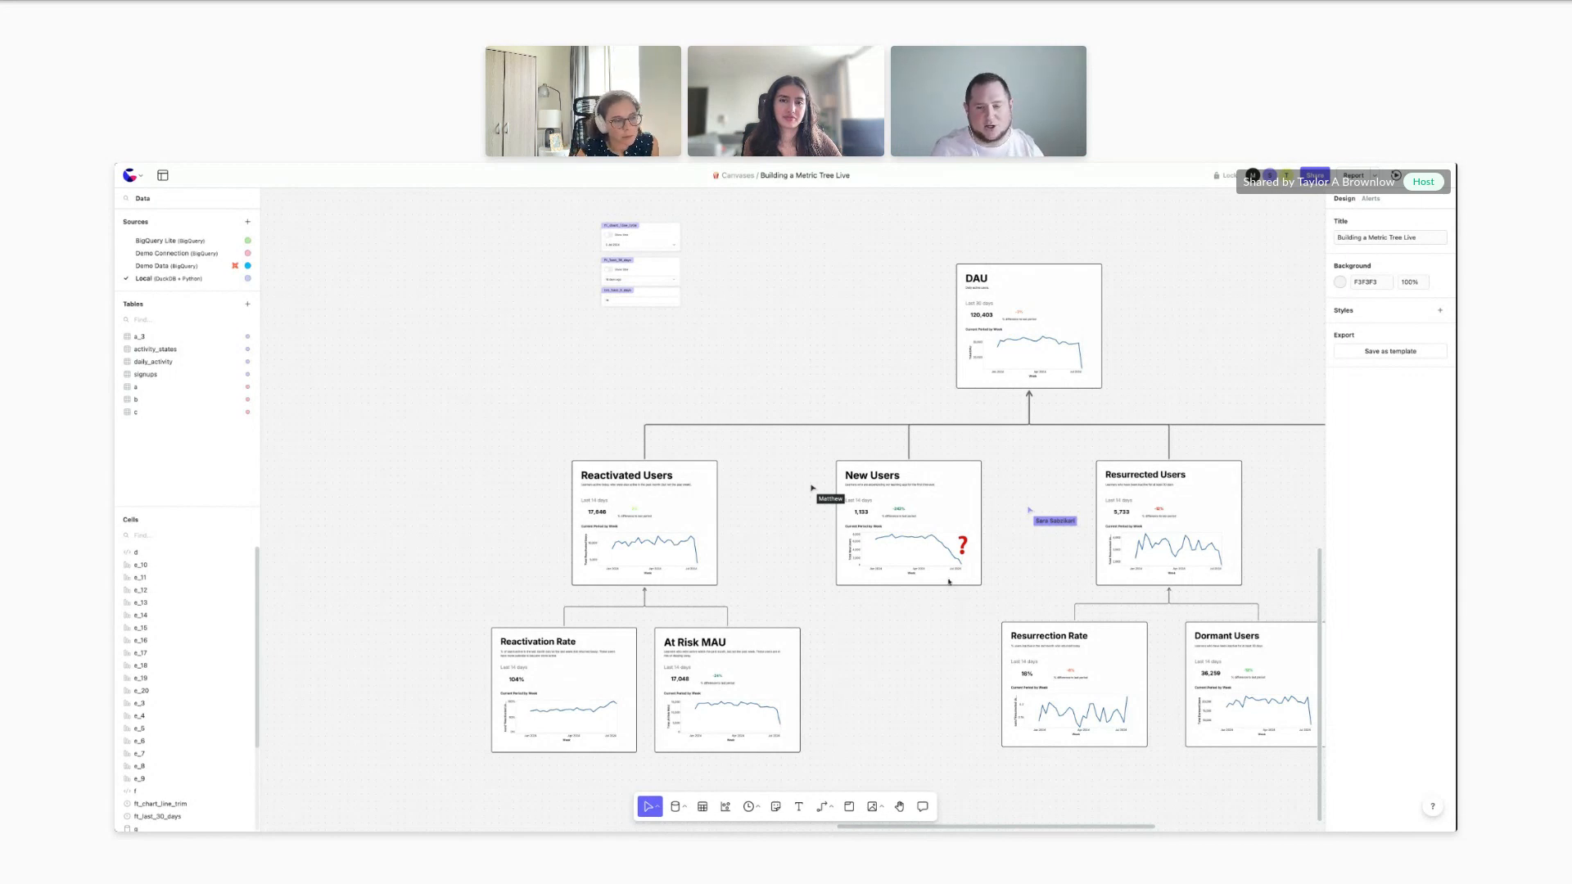
Enclose the whole metric tree, from the DAU card down to its lowest branches, in a frame
{"action": "left_click", "coordinate": [932, 556]}
{"action": "scroll", "coordinate": [1343, 709], "scroll_direction": "down", "scroll_amount": 2}
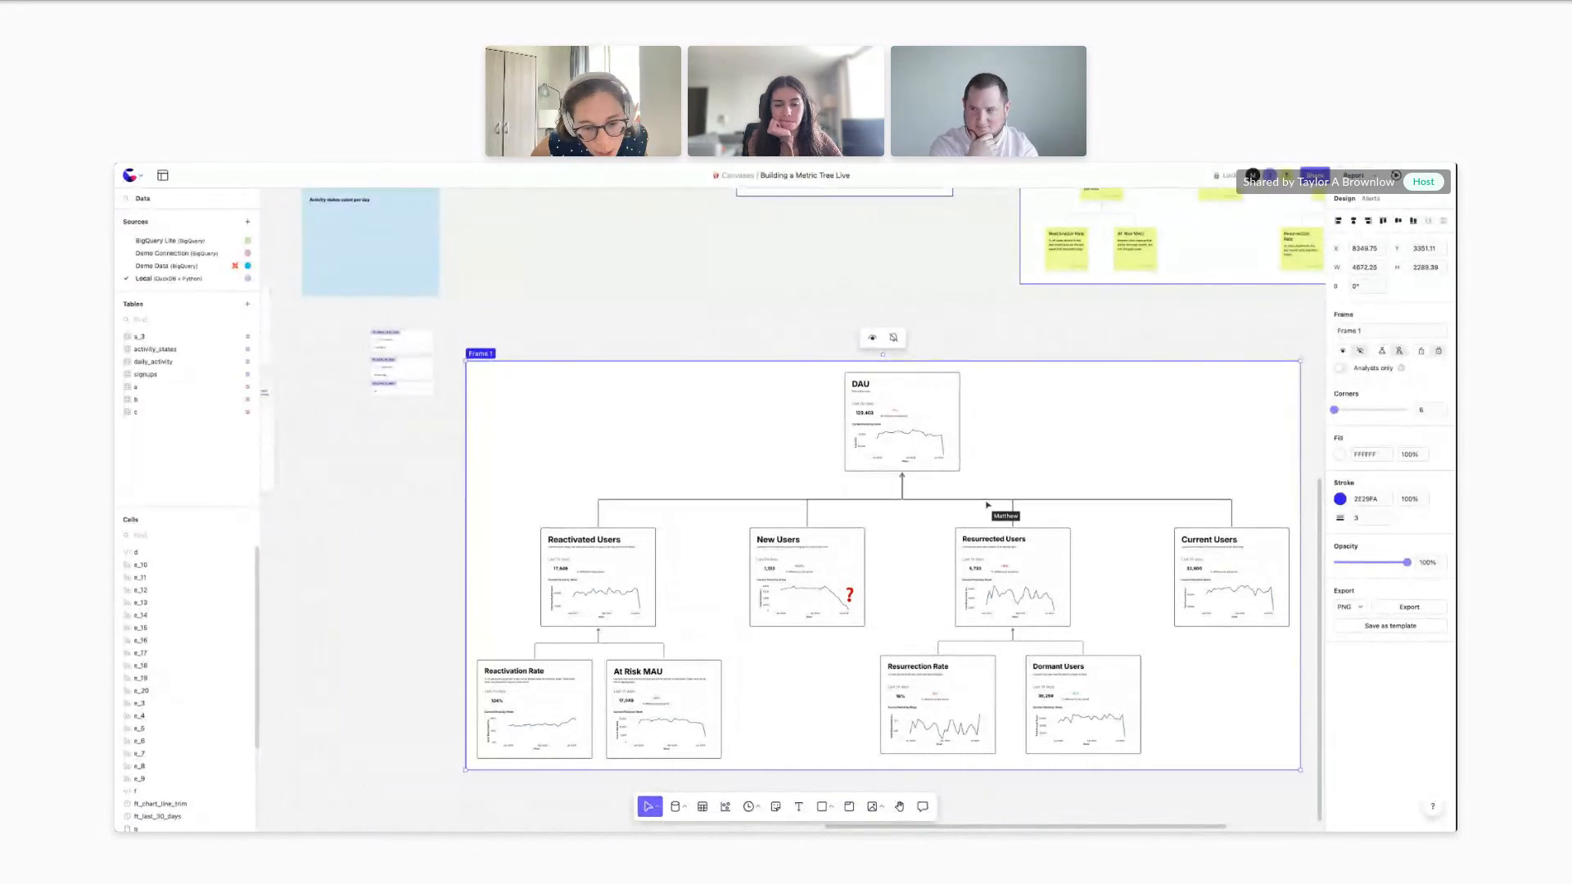
{"action": "left_click", "coordinate": [807, 303]}
Review the source data, the DAU Metric Tree Definitions and the learnings and question frames around the framed tree
{"action": "scroll", "coordinate": [806, 304], "scroll_direction": "up", "scroll_amount": 2}
{"action": "scroll", "coordinate": [806, 303], "scroll_direction": "down", "scroll_amount": 3}
{"action": "scroll", "coordinate": [806, 303], "scroll_direction": "left", "scroll_amount": 2}
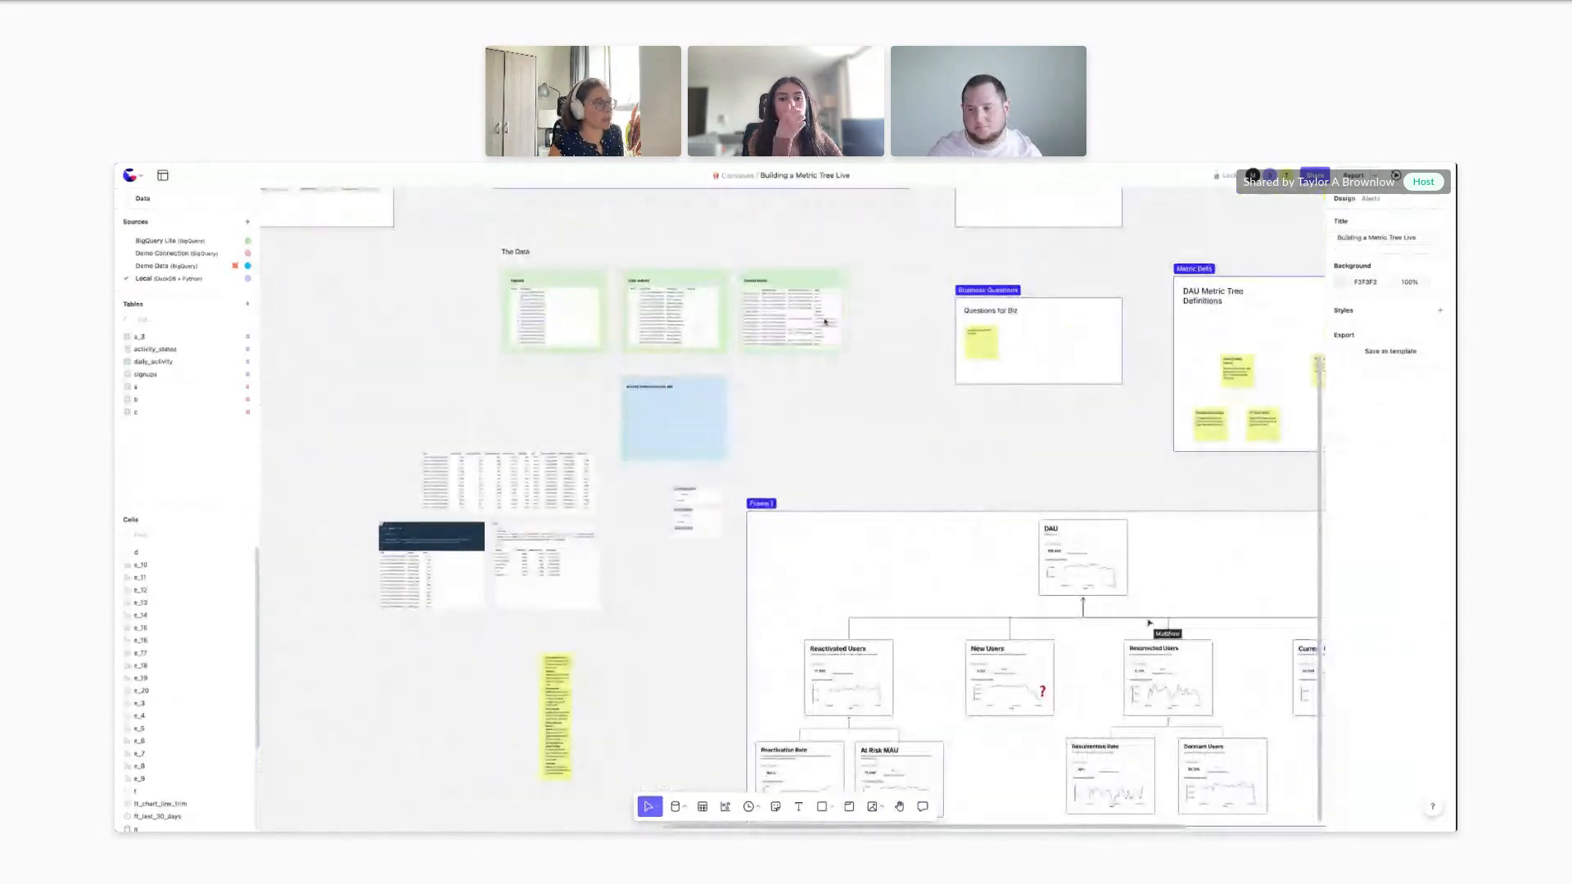
{"action": "scroll", "coordinate": [814, 311], "scroll_direction": "up", "scroll_amount": 4}
{"action": "scroll", "coordinate": [824, 321], "scroll_direction": "left", "scroll_amount": 3}
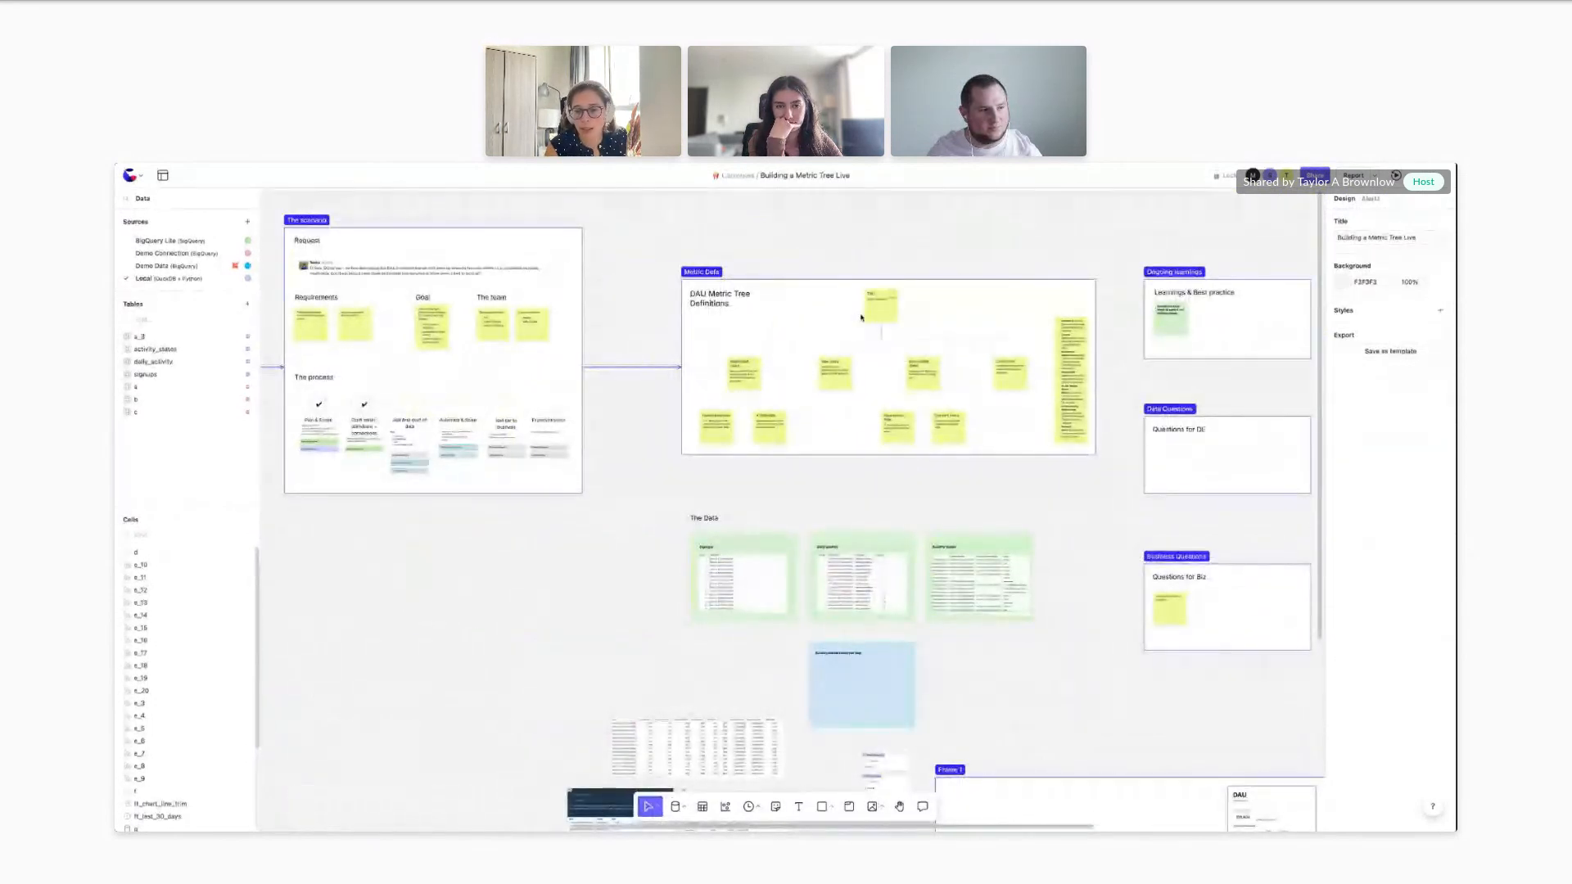
{"action": "scroll", "coordinate": [861, 319], "scroll_direction": "right", "scroll_amount": 4}
{"action": "scroll", "coordinate": [862, 327], "scroll_direction": "up", "scroll_amount": 1}
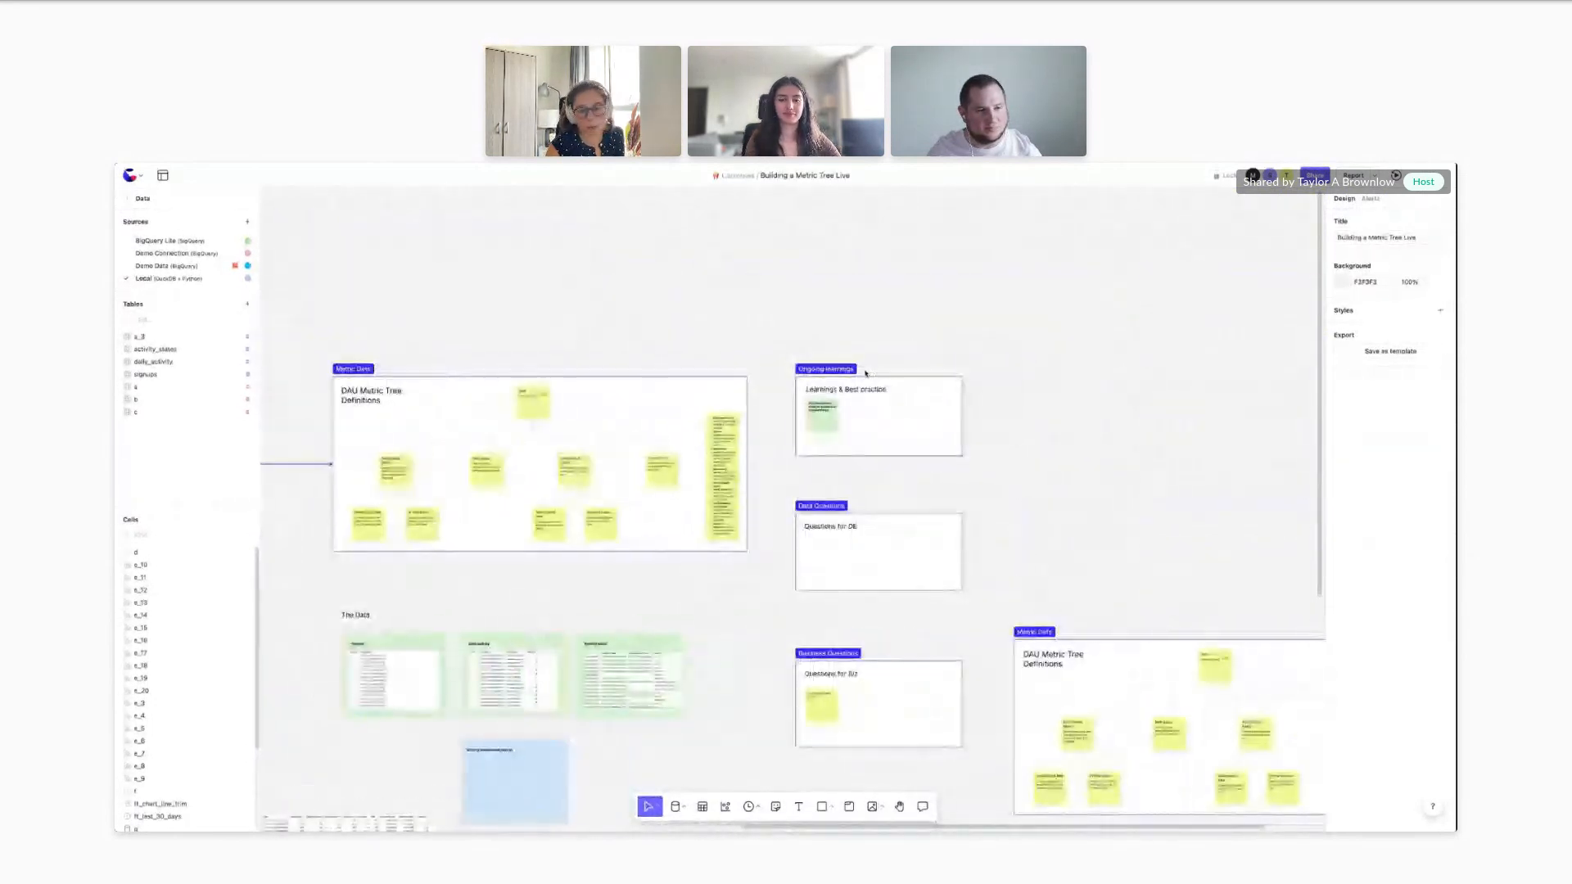